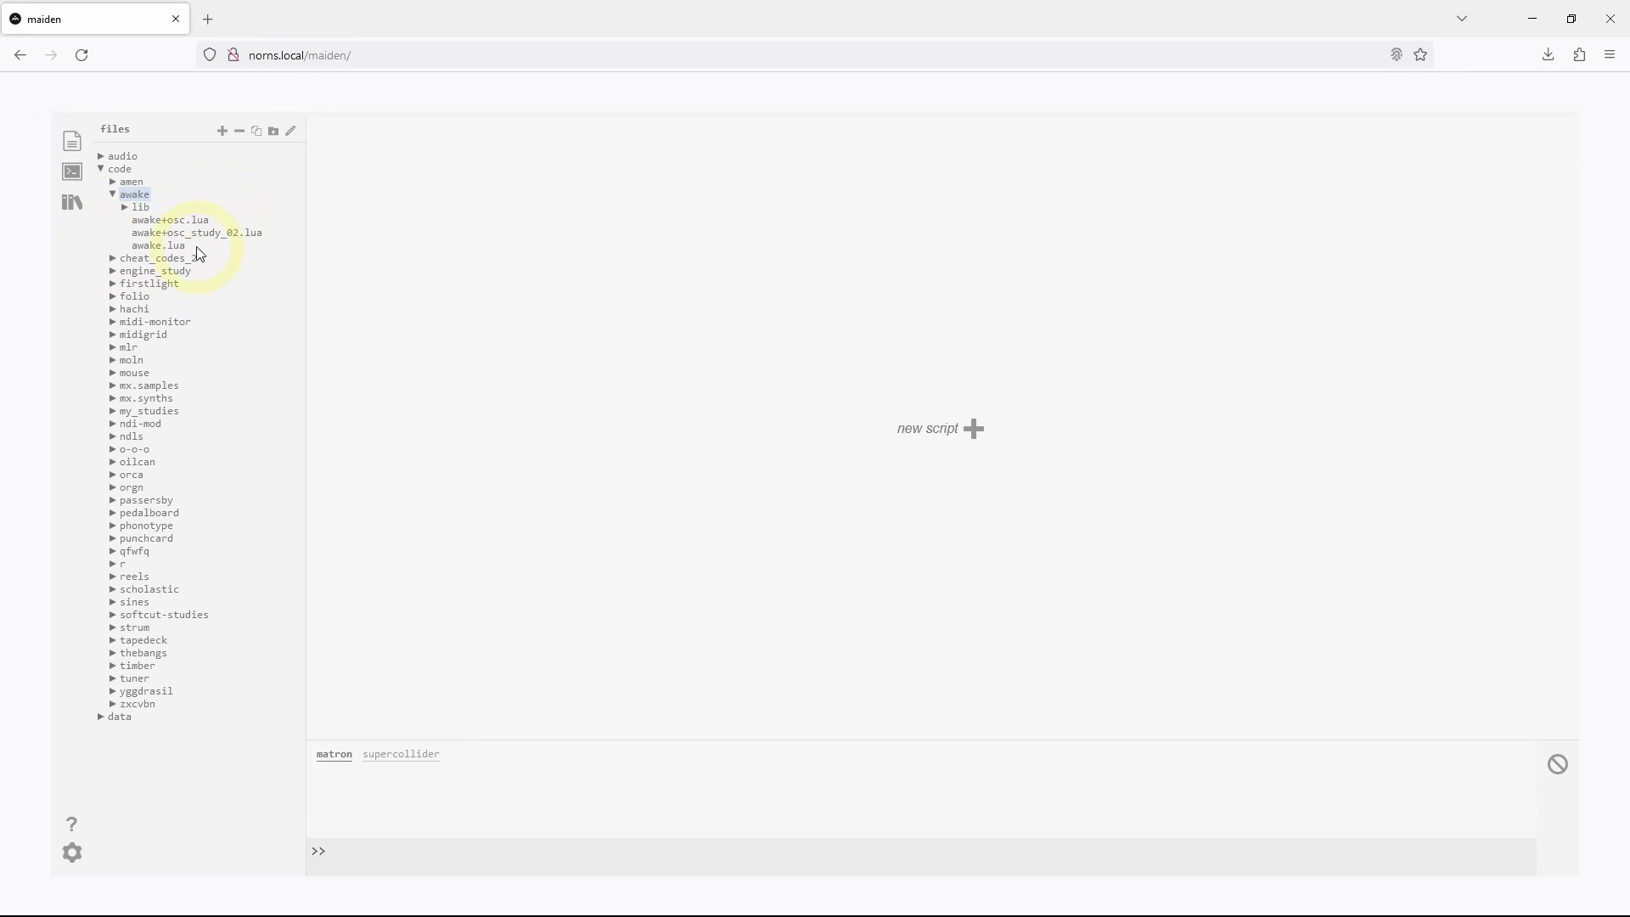
# Create a new empty script in the awake folder alongside awake.lua and open it for editing
pyautogui.click(162, 245)
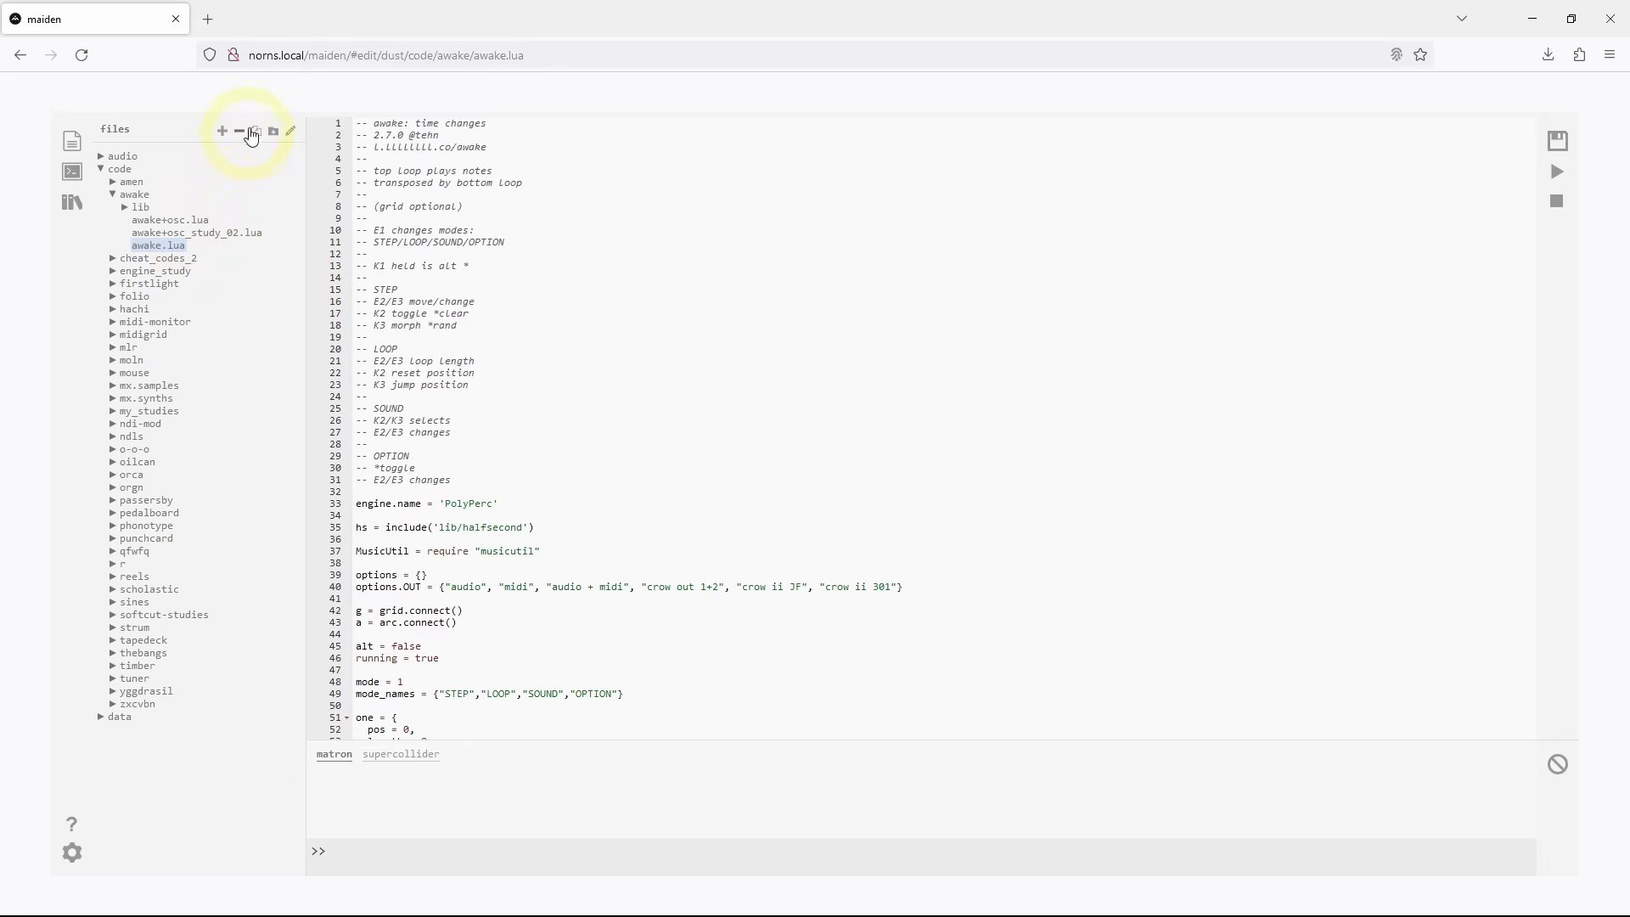
pyautogui.click(221, 133)
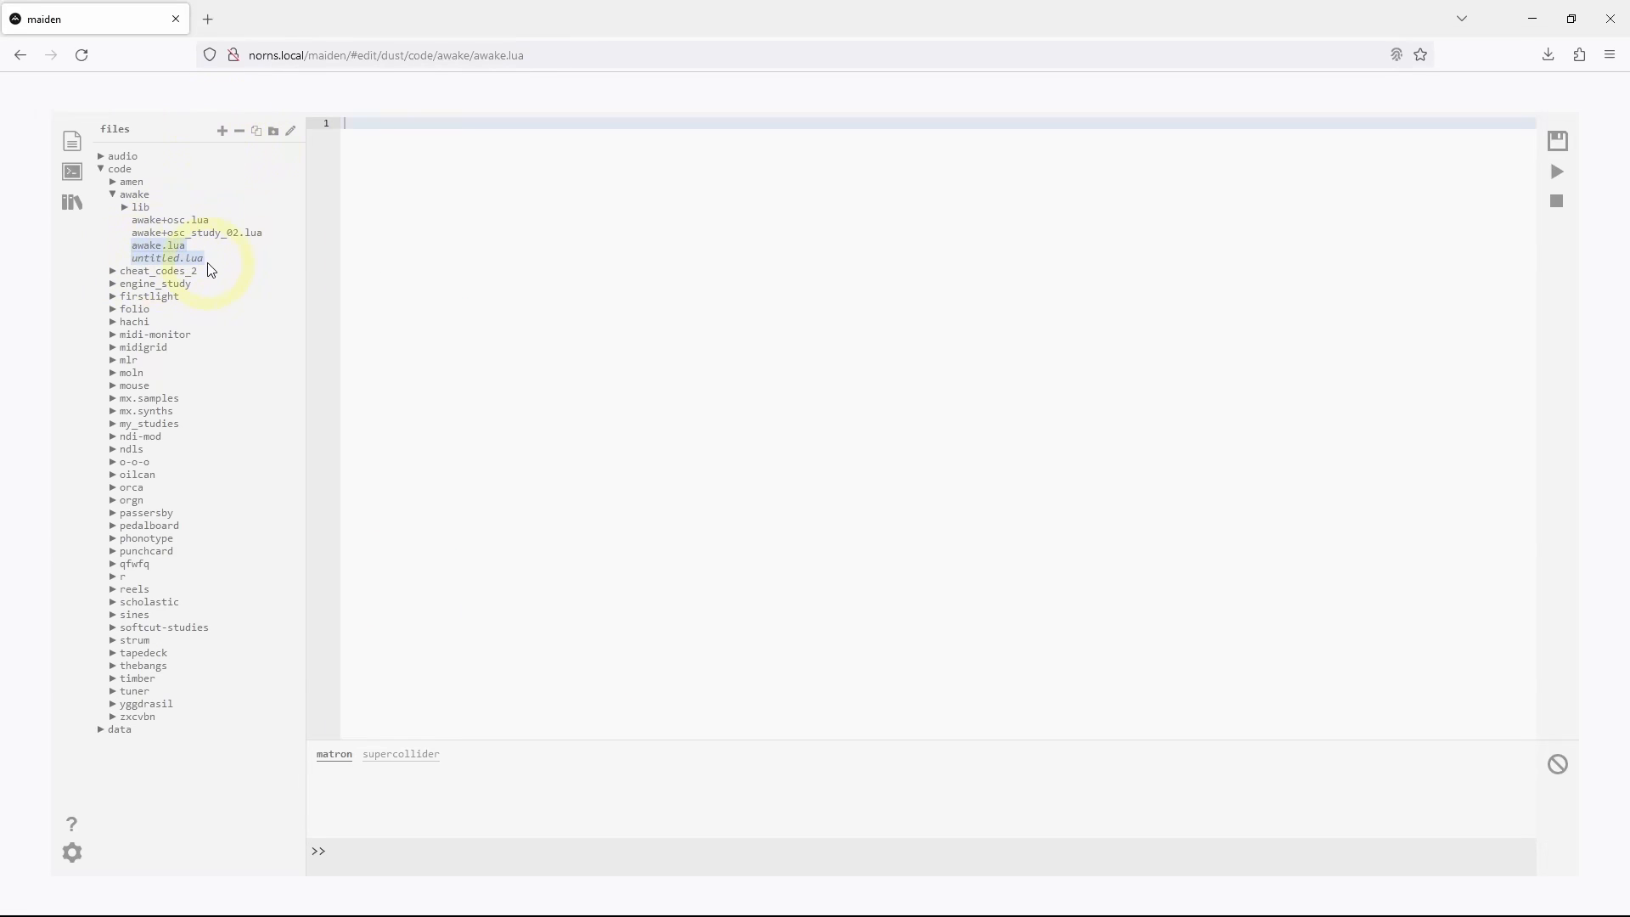
pyautogui.click(172, 258)
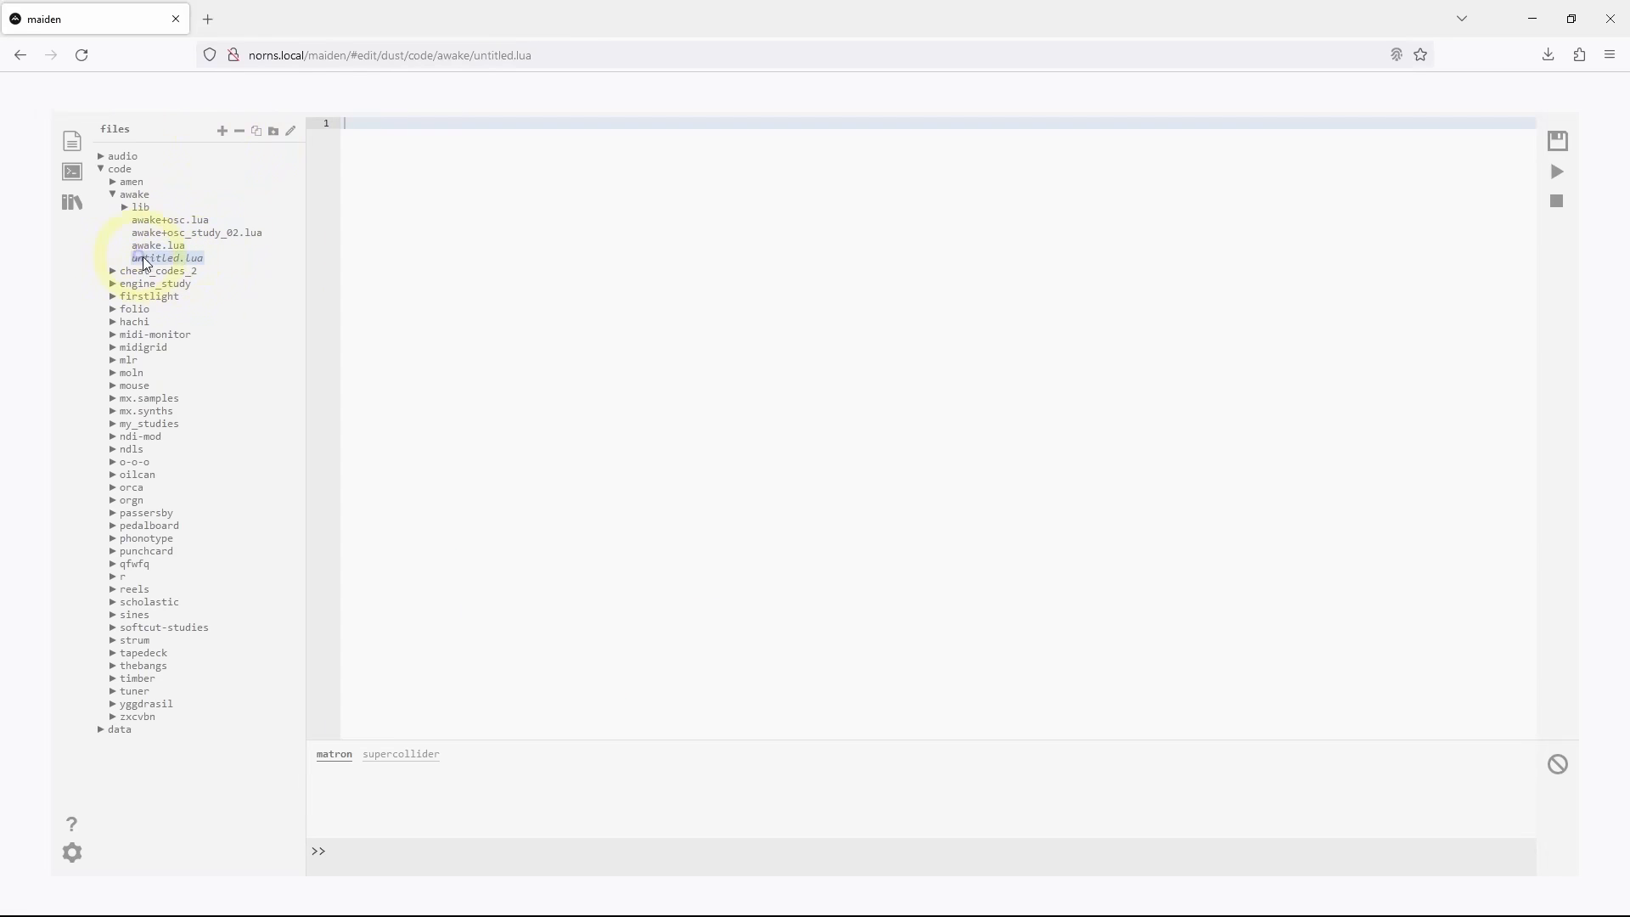
# Rename untitled.lua to awake+osc_study_02-rec.lua
pyautogui.click(294, 131)
pyautogui.click(353, 208)
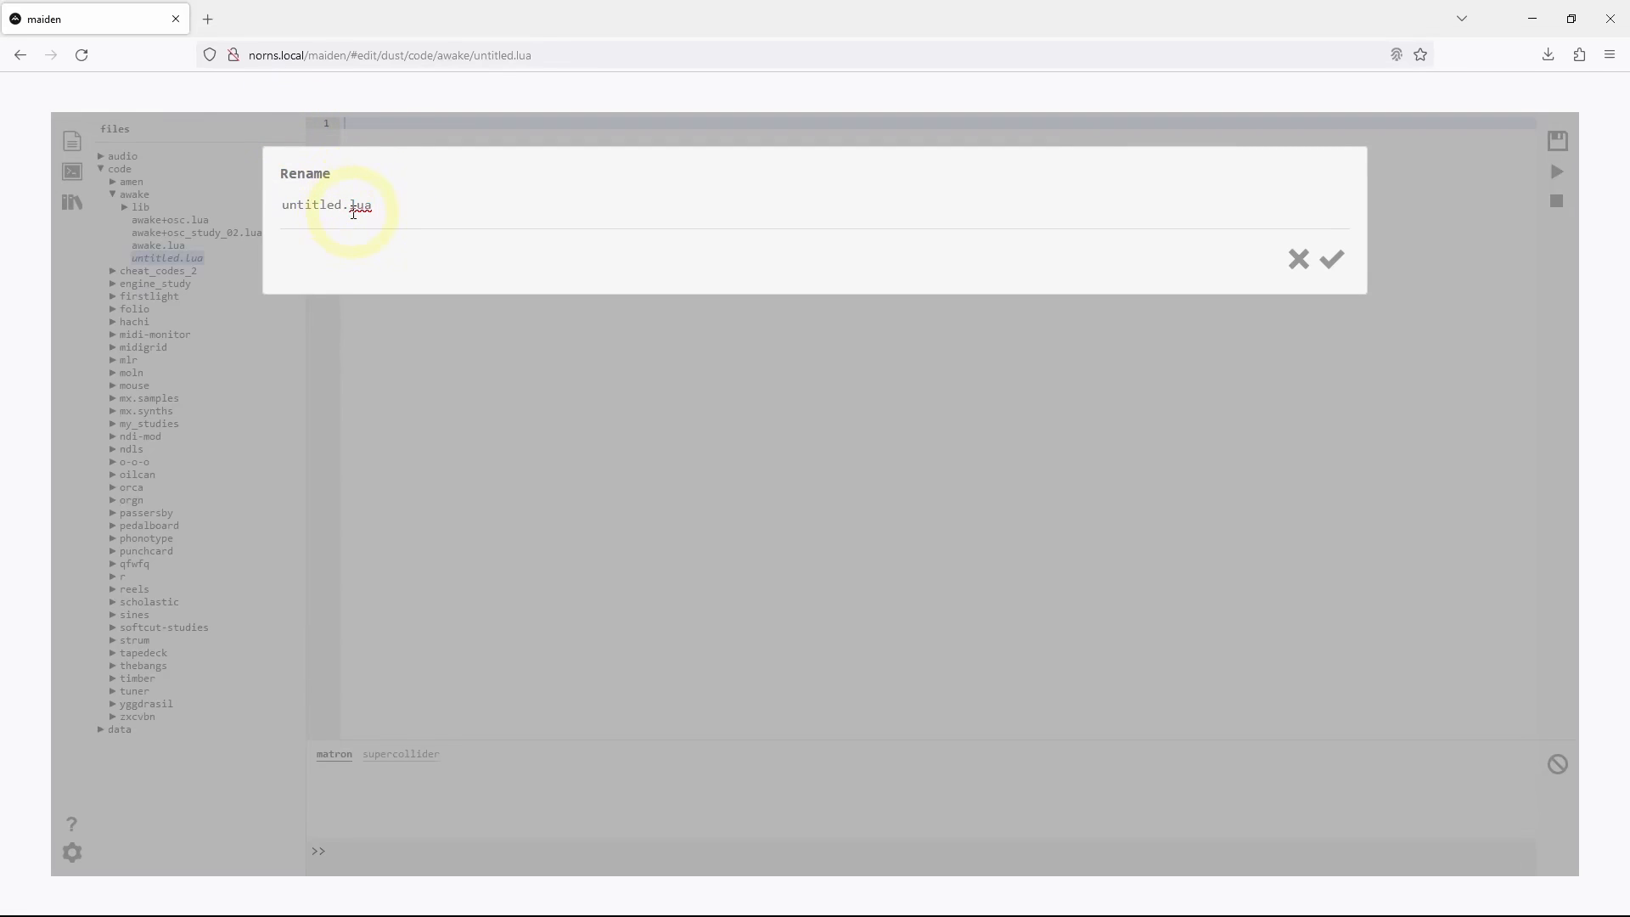
pyautogui.moveTo(344, 208); pyautogui.dragTo(242, 191)
pyautogui.write('aw')
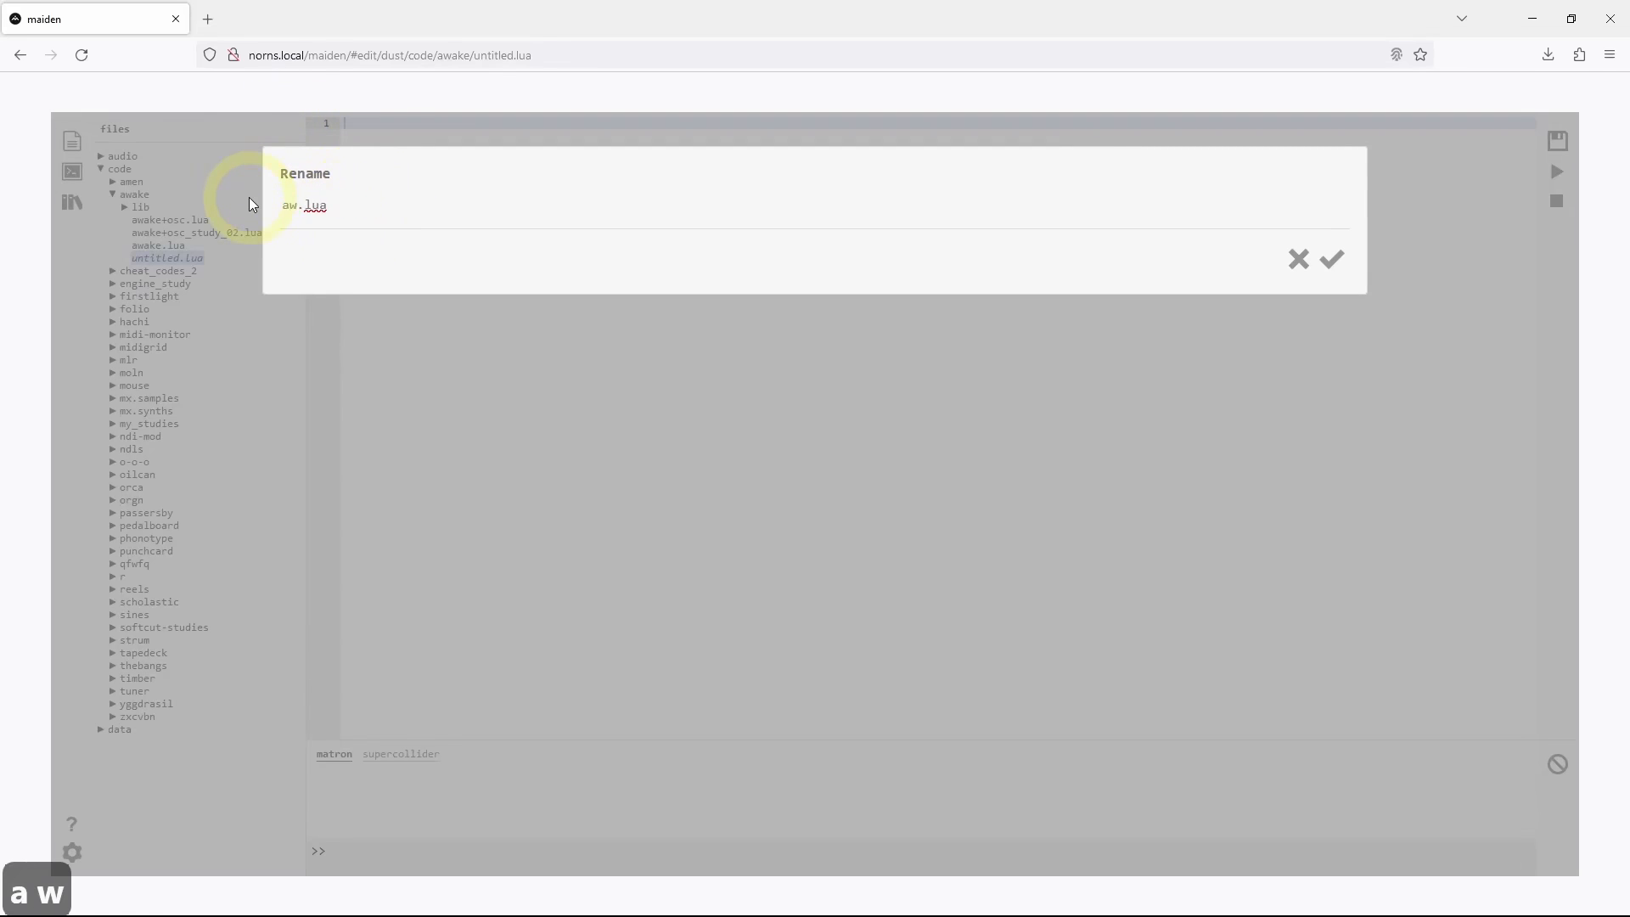
pyautogui.write('ake')
pyautogui.write('+osc+')
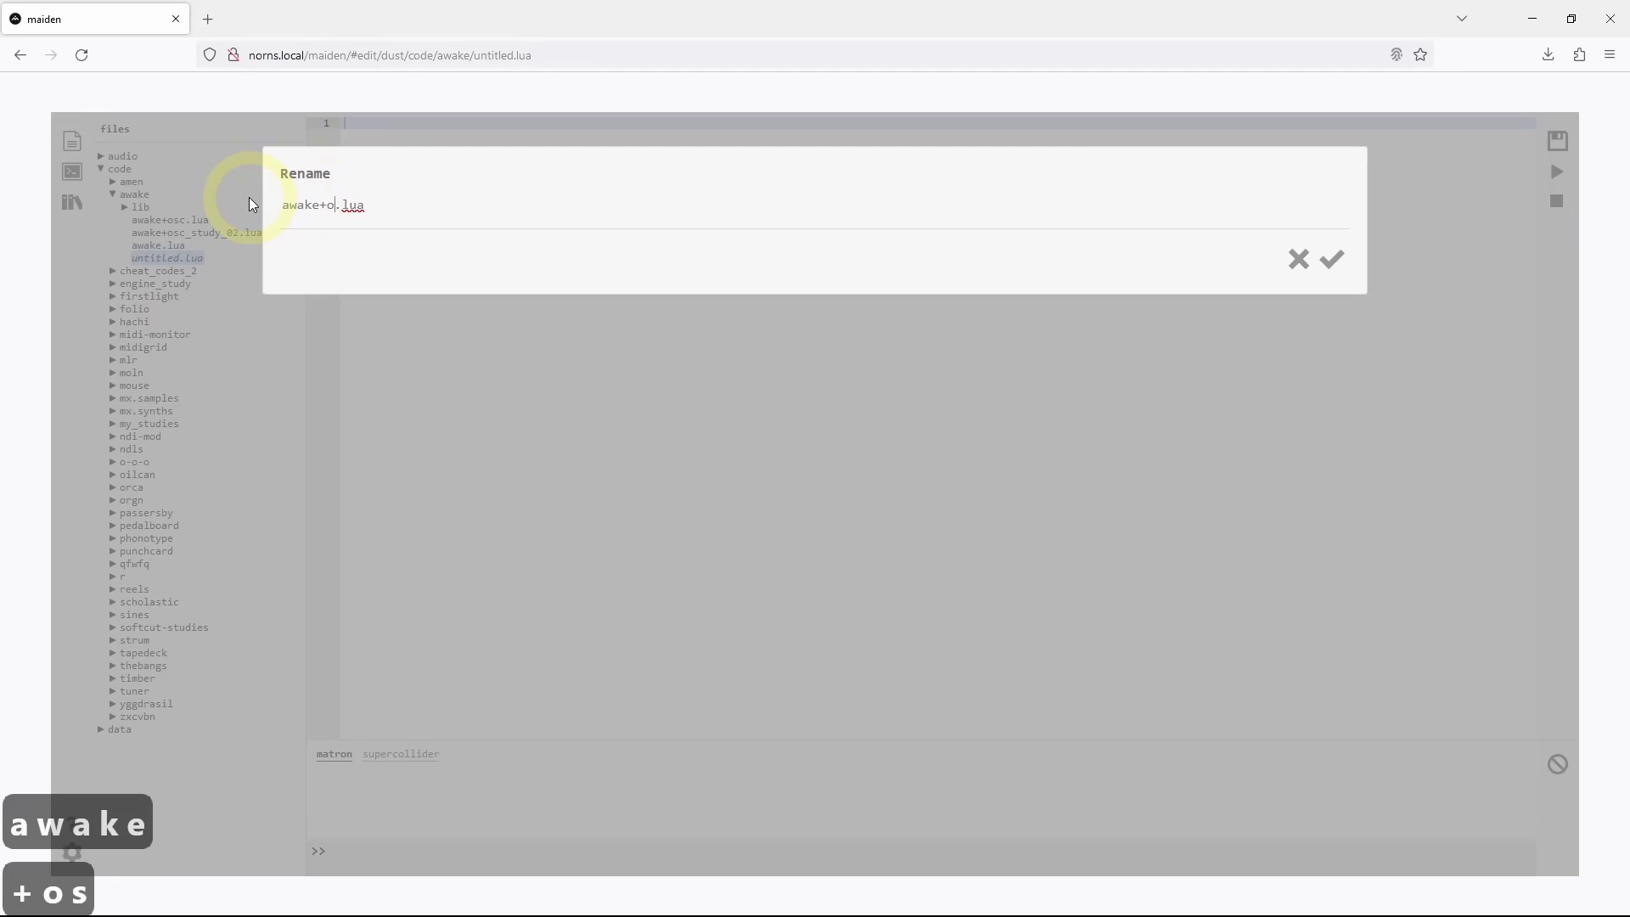
pyautogui.hotkey('shift', 'BackSpace')
pyautogui.write('_study')
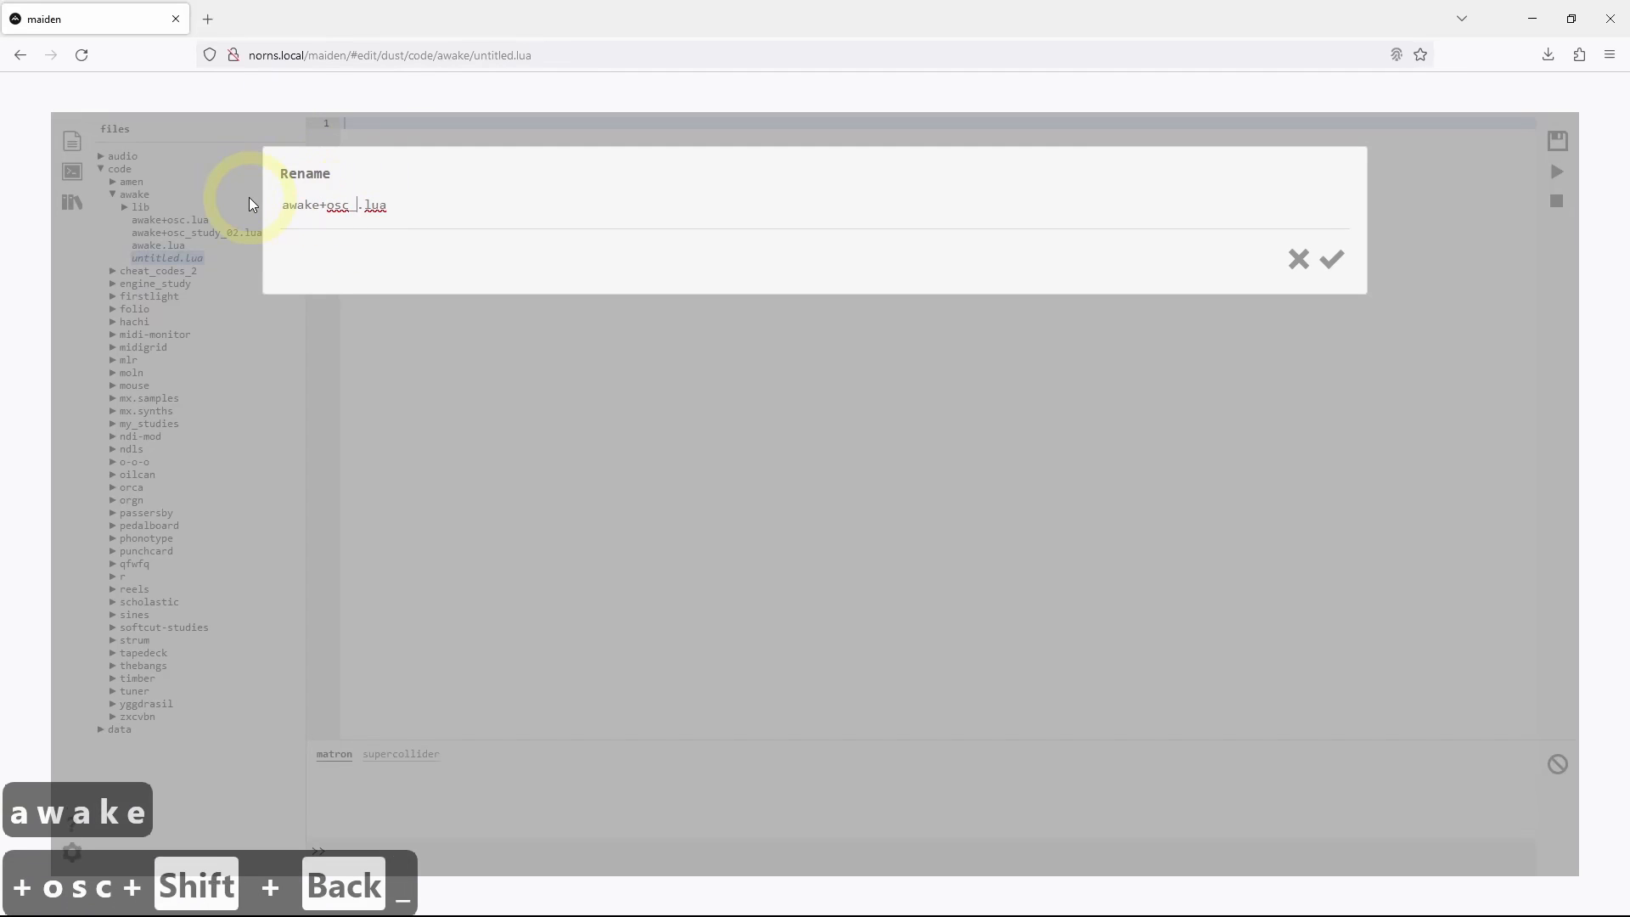
pyautogui.write('_02')
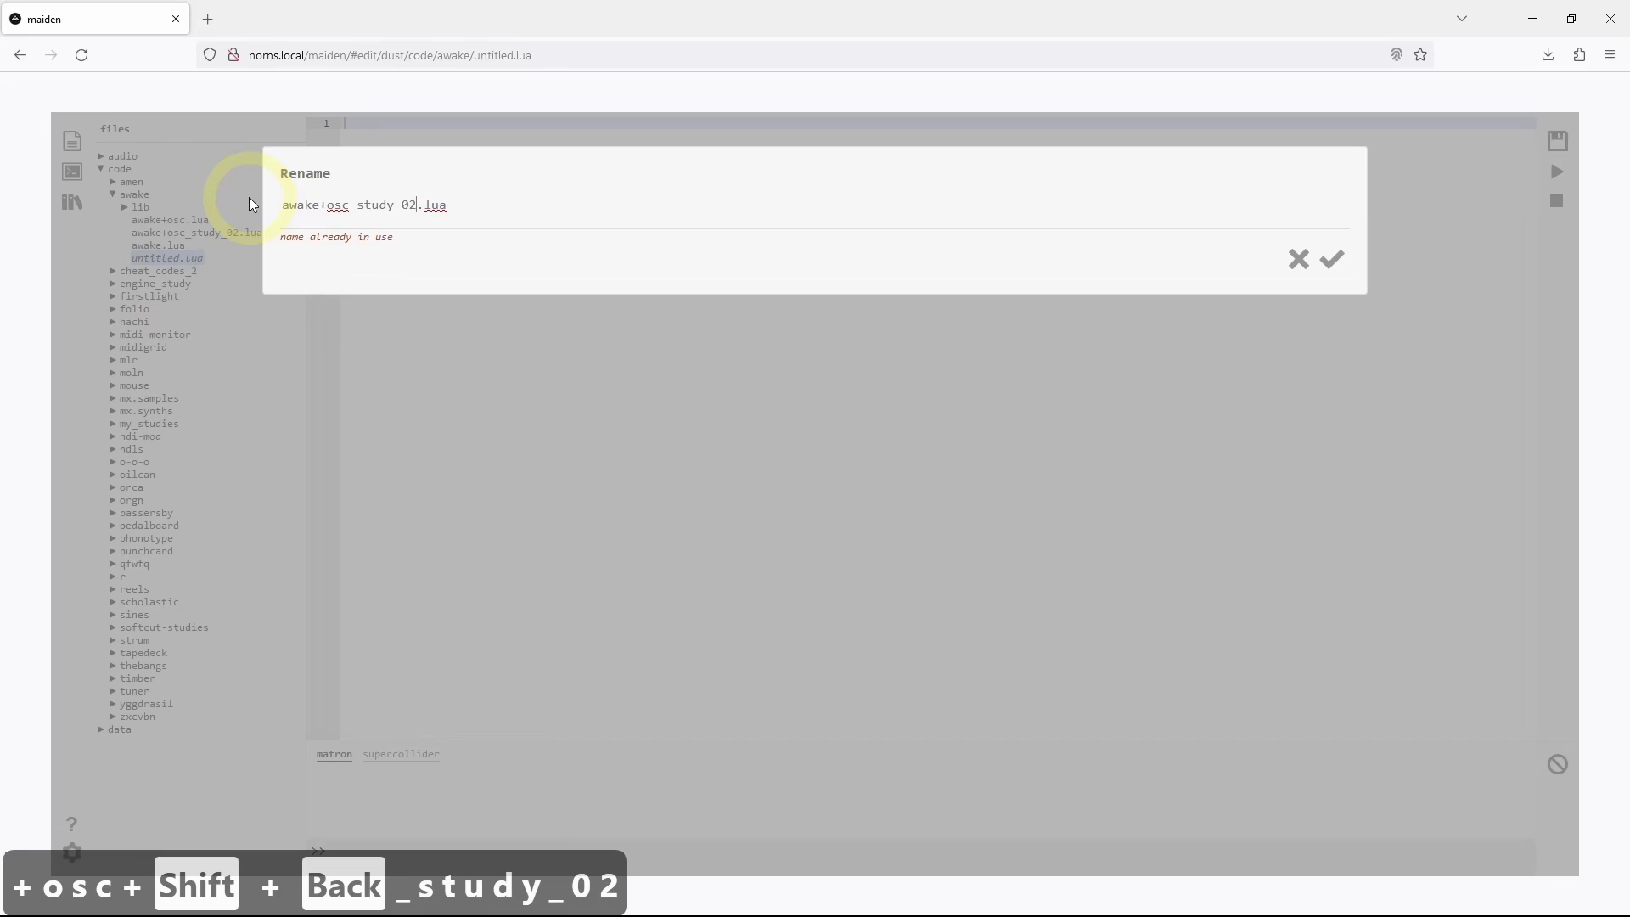
pyautogui.write('-rec')
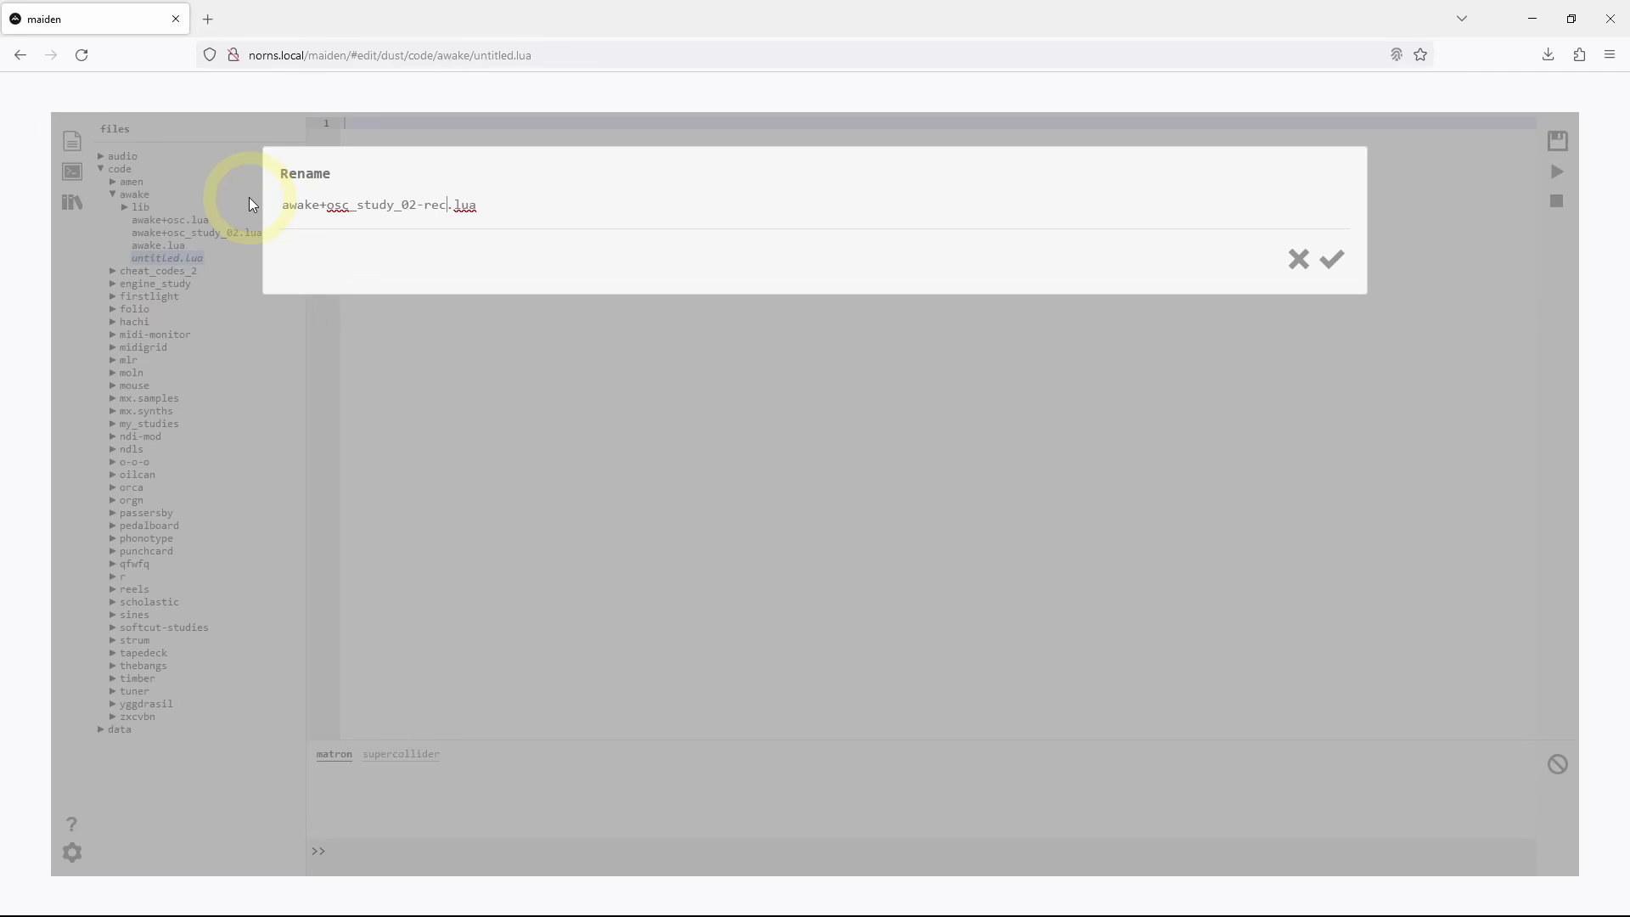
pyautogui.click(1335, 261)
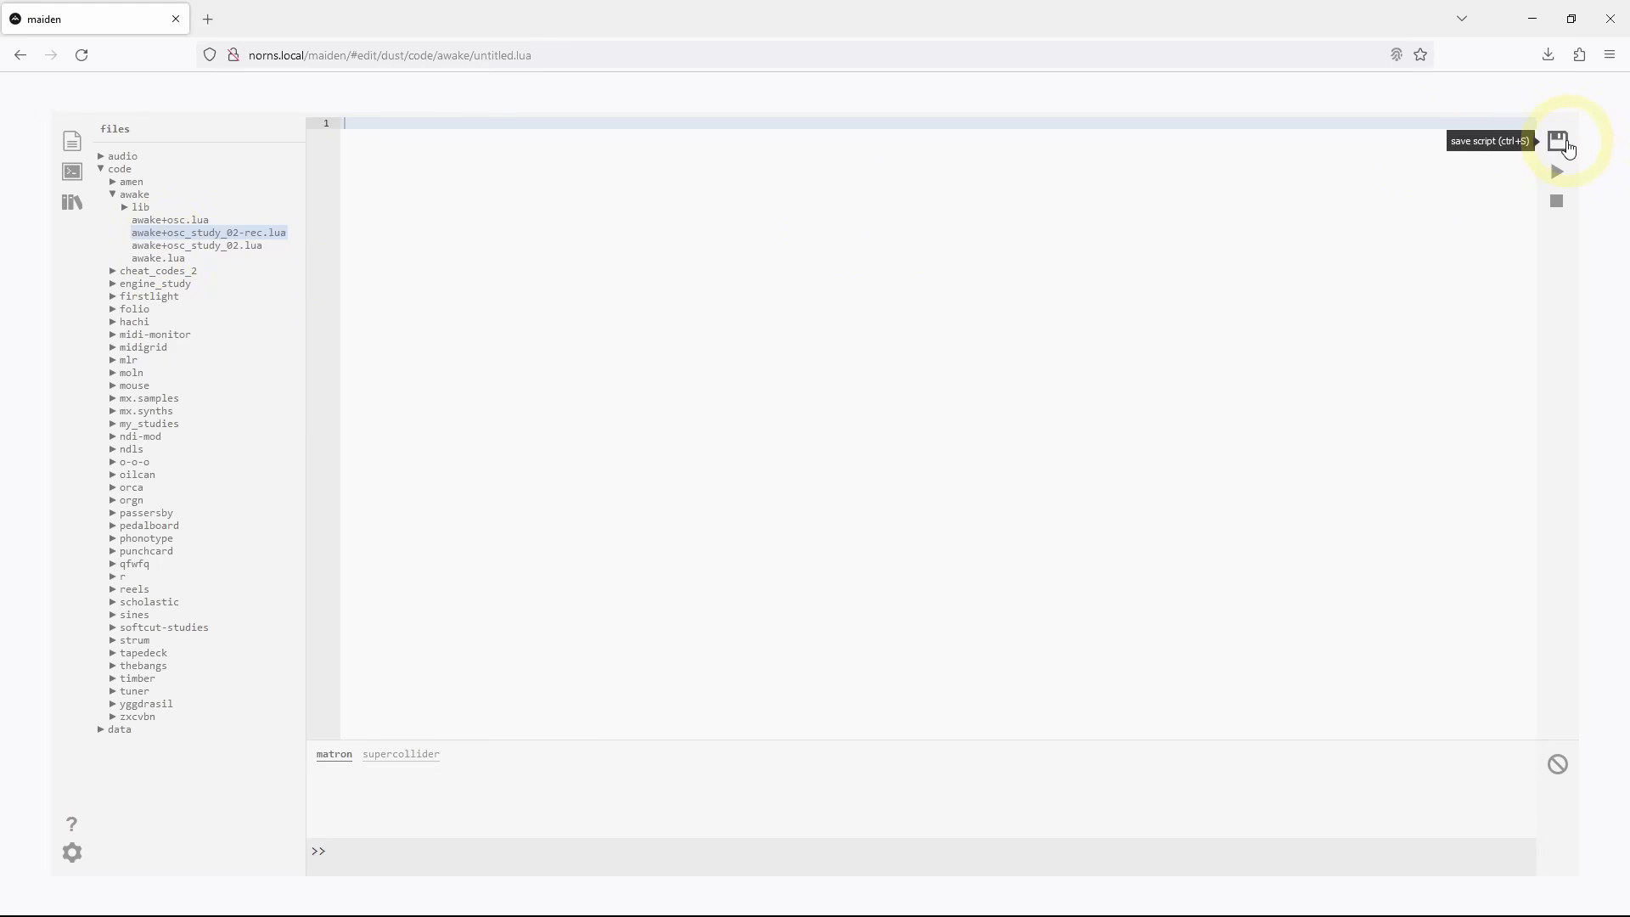
# Copy the entire code of awake.lua into awake+osc_study_02-rec.lua and save the script
pyautogui.click(152, 259)
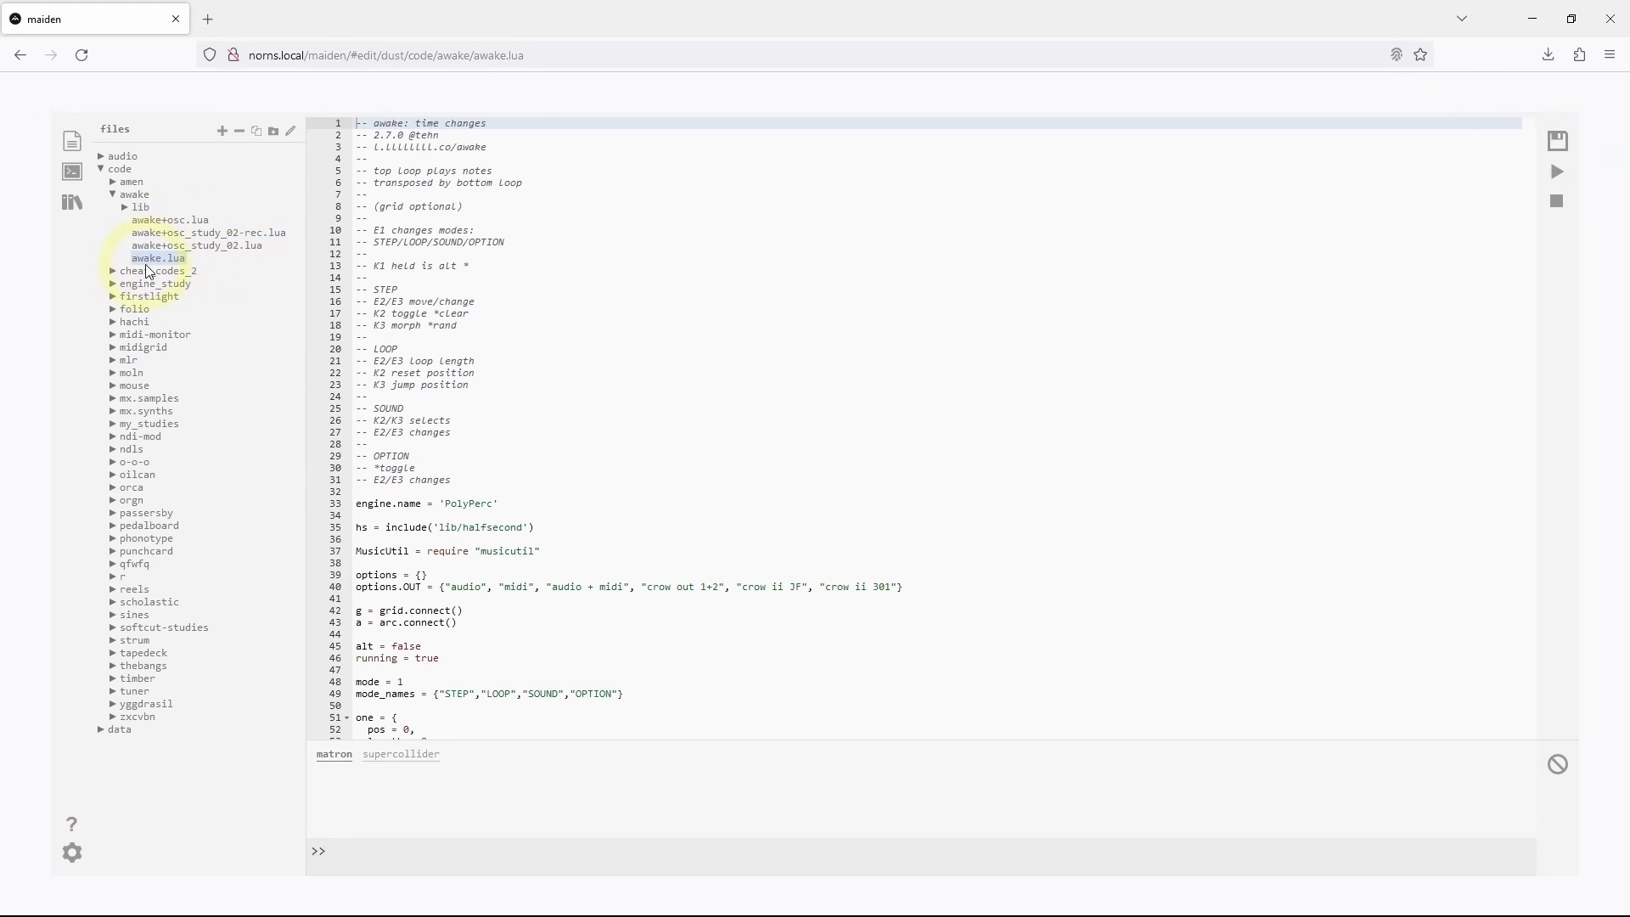
pyautogui.click(455, 255)
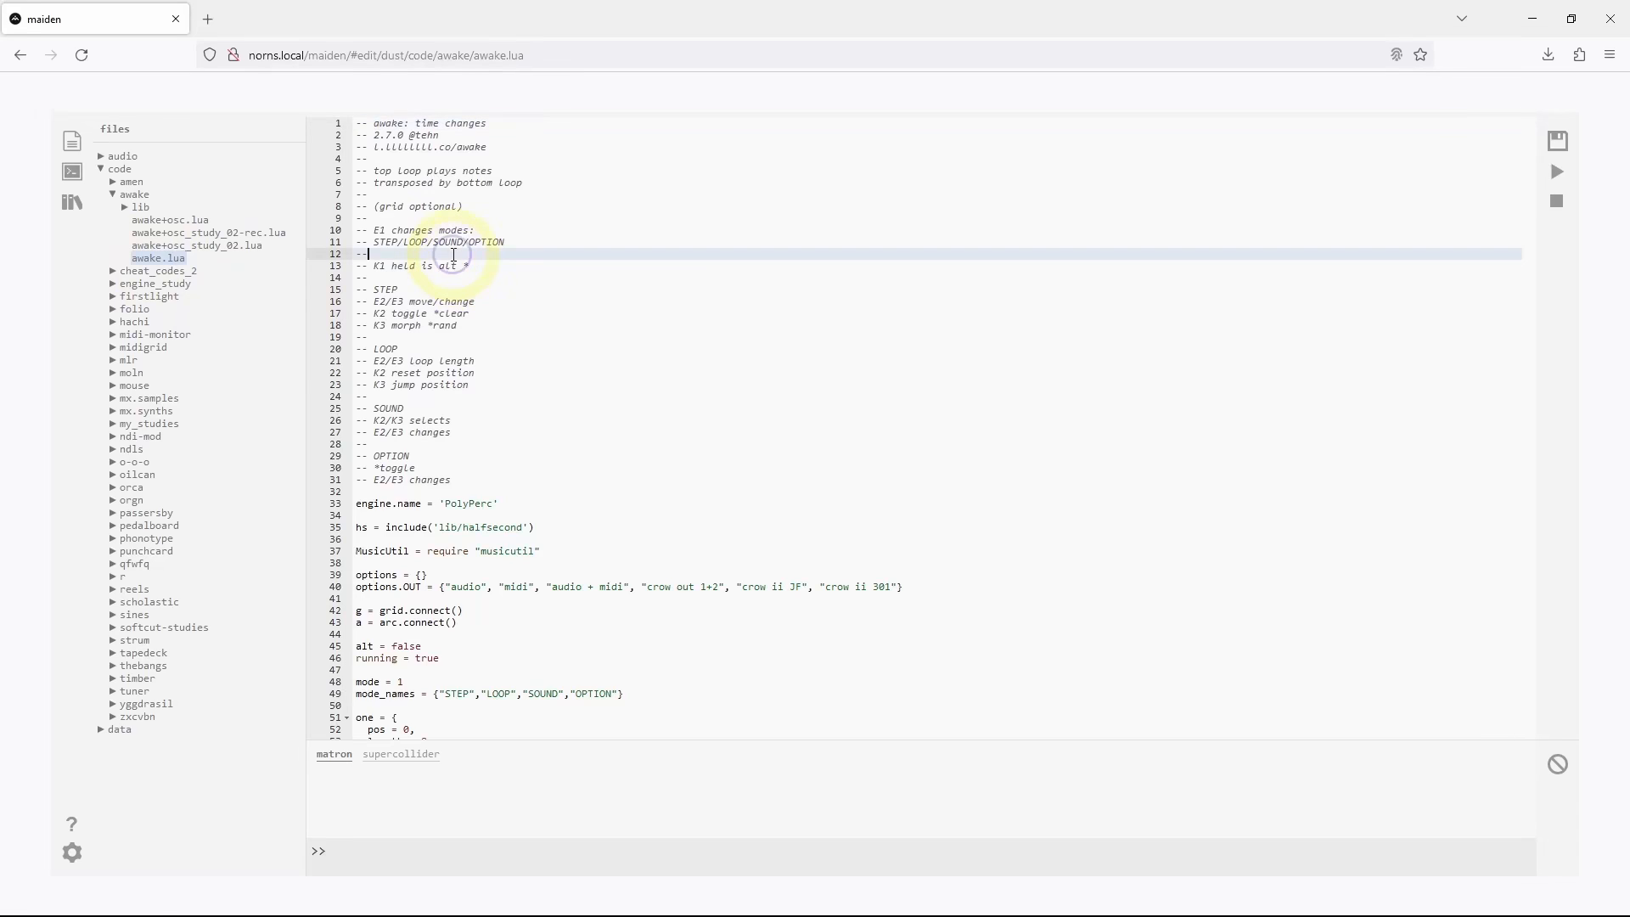
pyautogui.hotkey('ctrl', 'a')
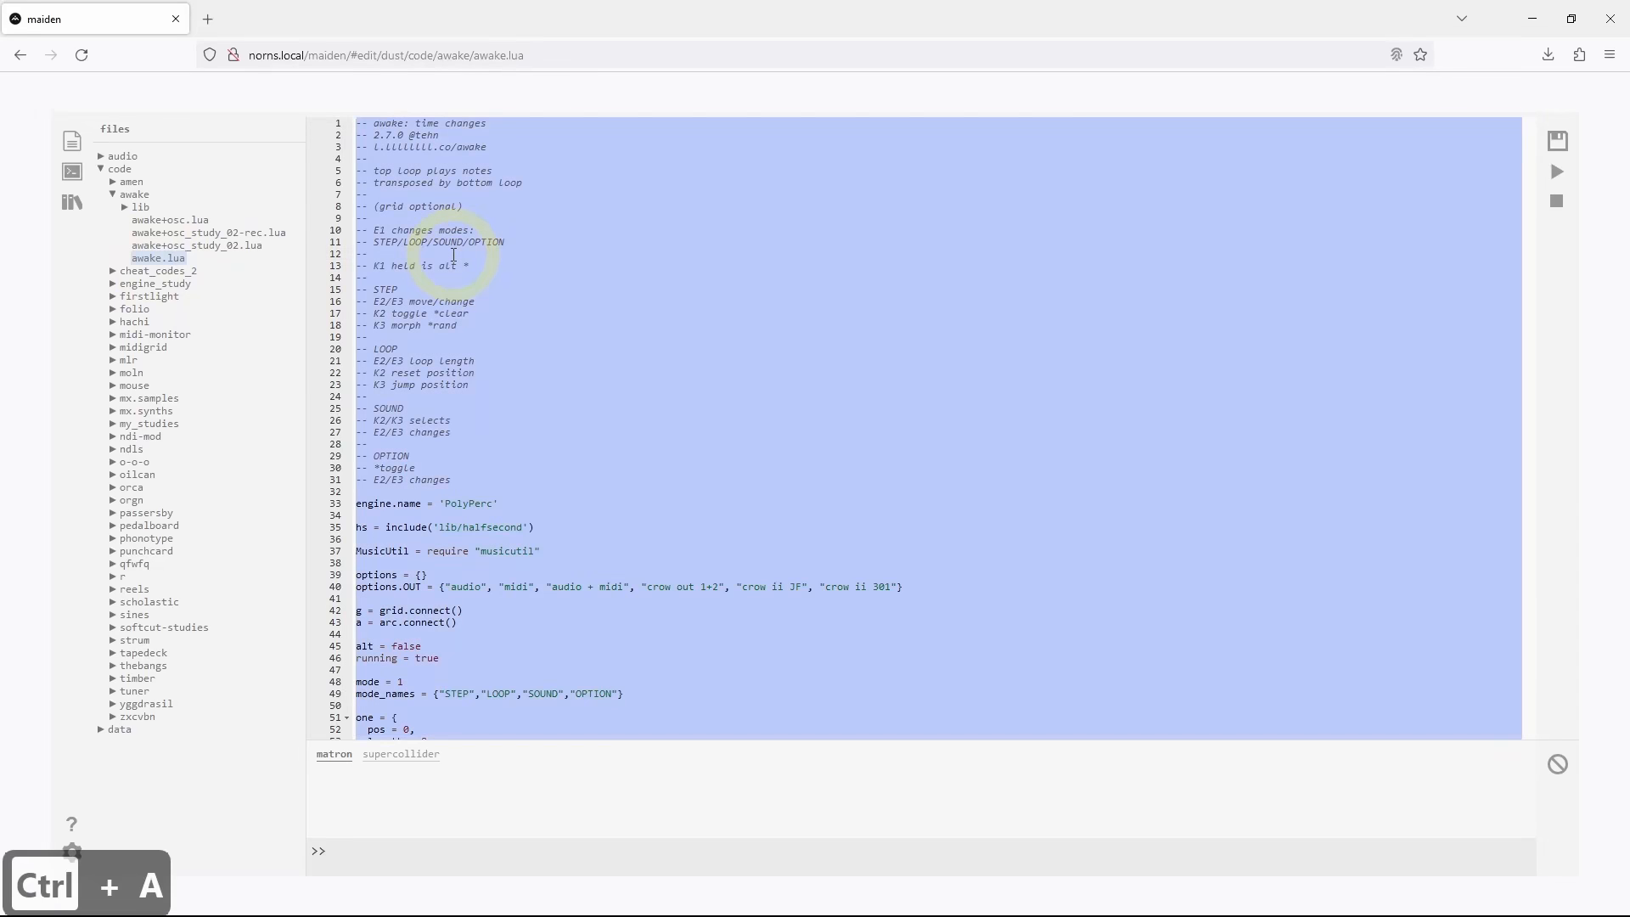
pyautogui.hotkey('ctrl', 'c')
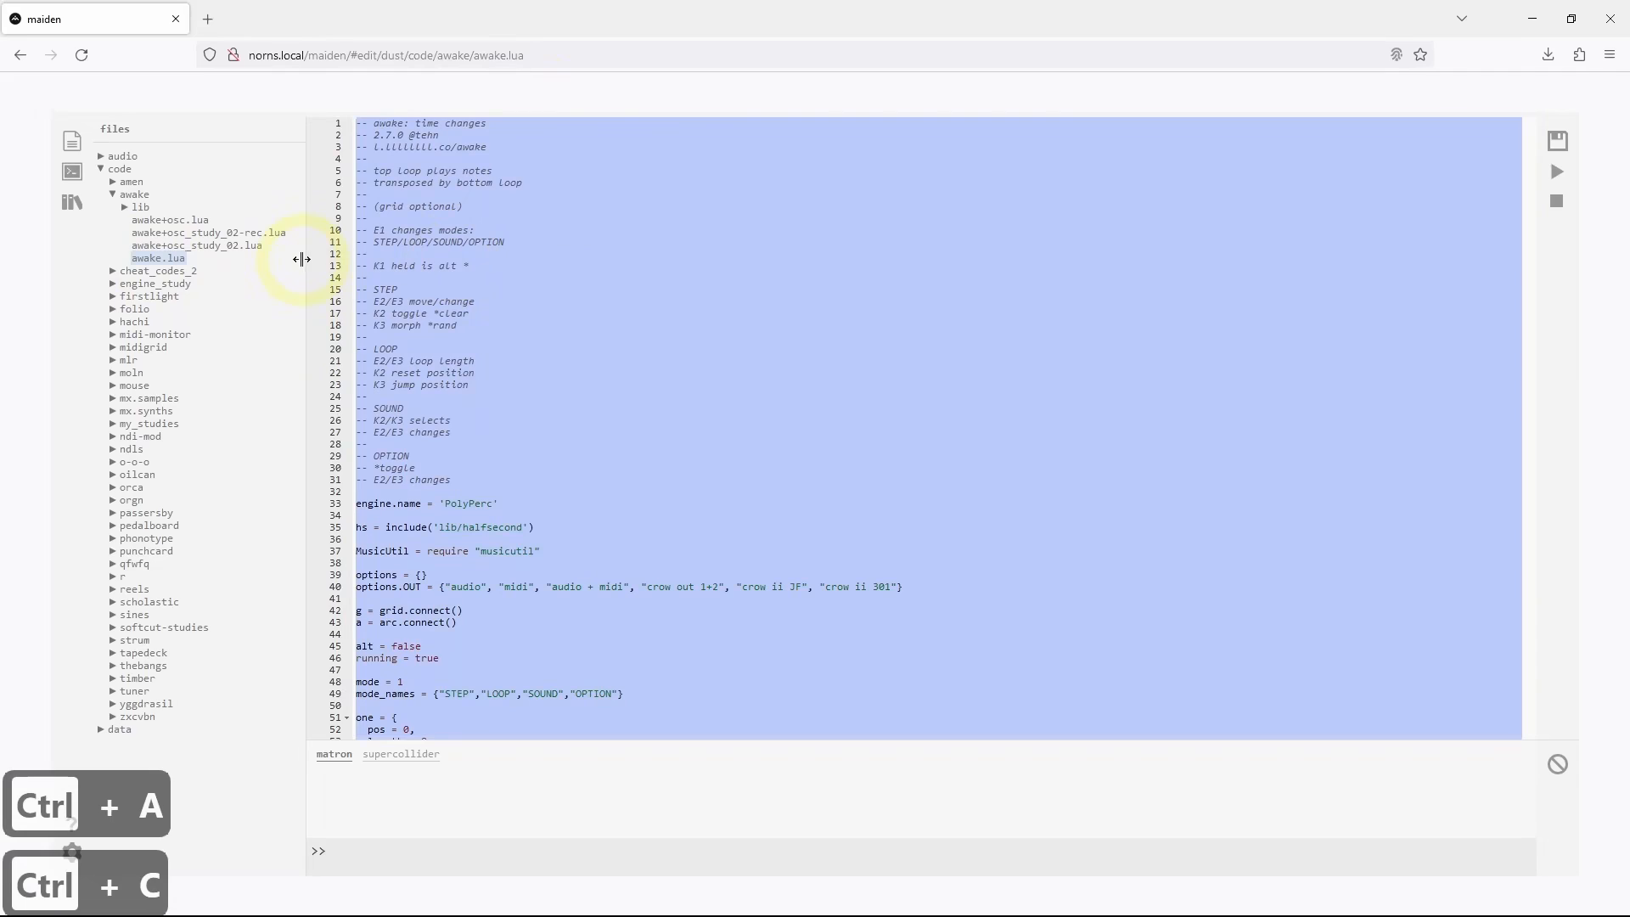
pyautogui.click(253, 232)
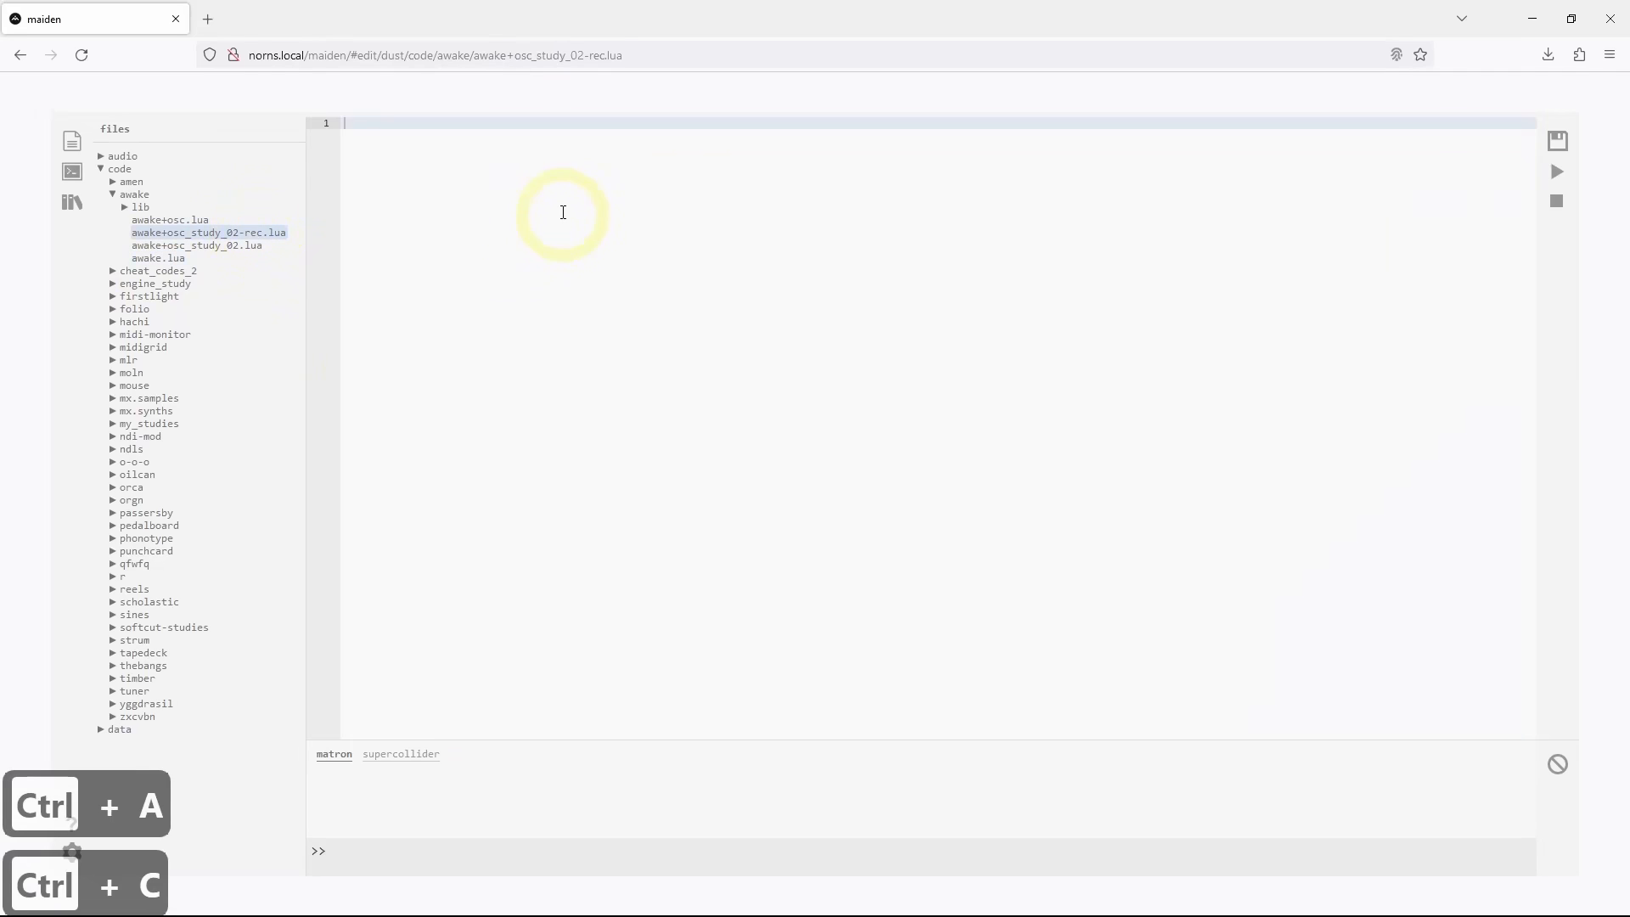
pyautogui.hotkey('ctrl', 'v')
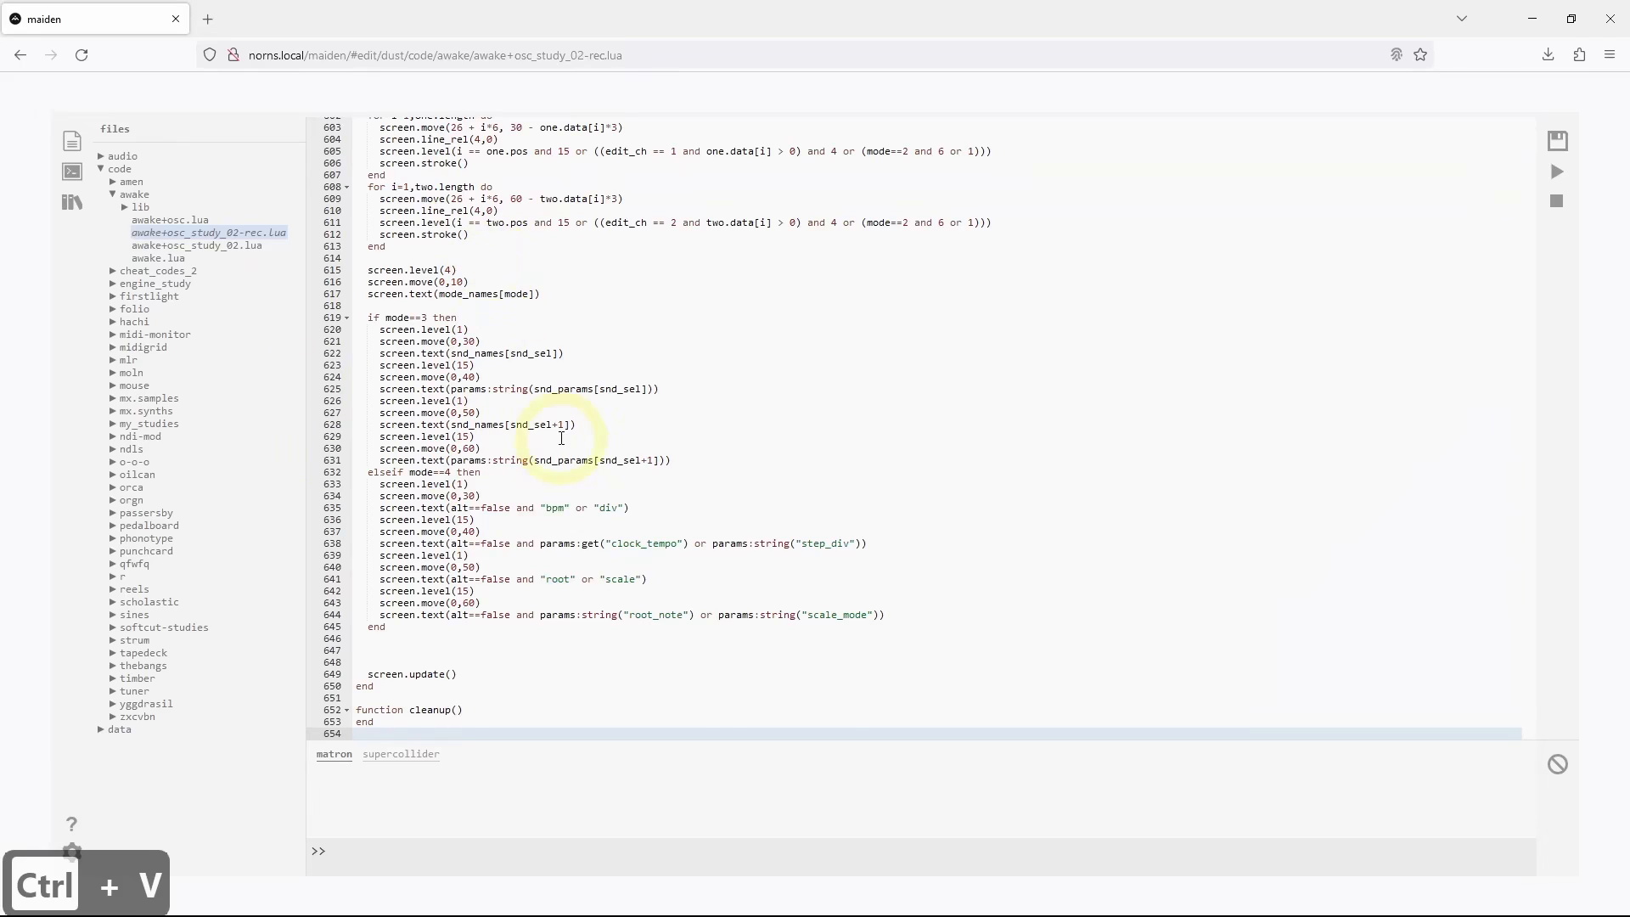
pyautogui.scroll(20, 561, 438)
pyautogui.scroll(13, 561, 438)
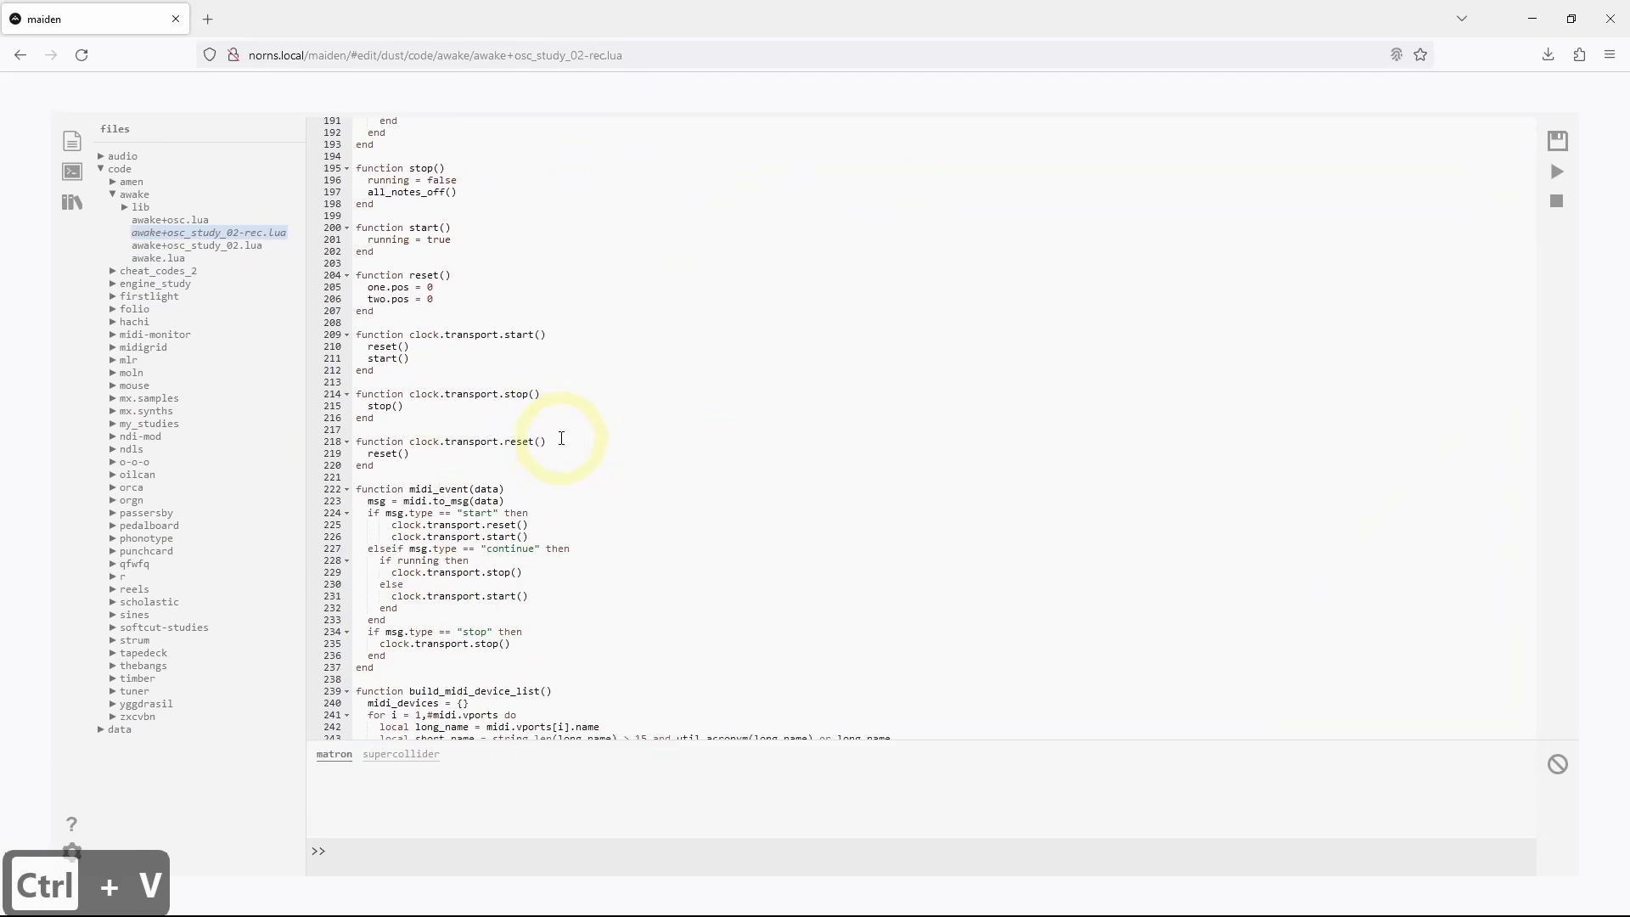
pyautogui.press('Home')
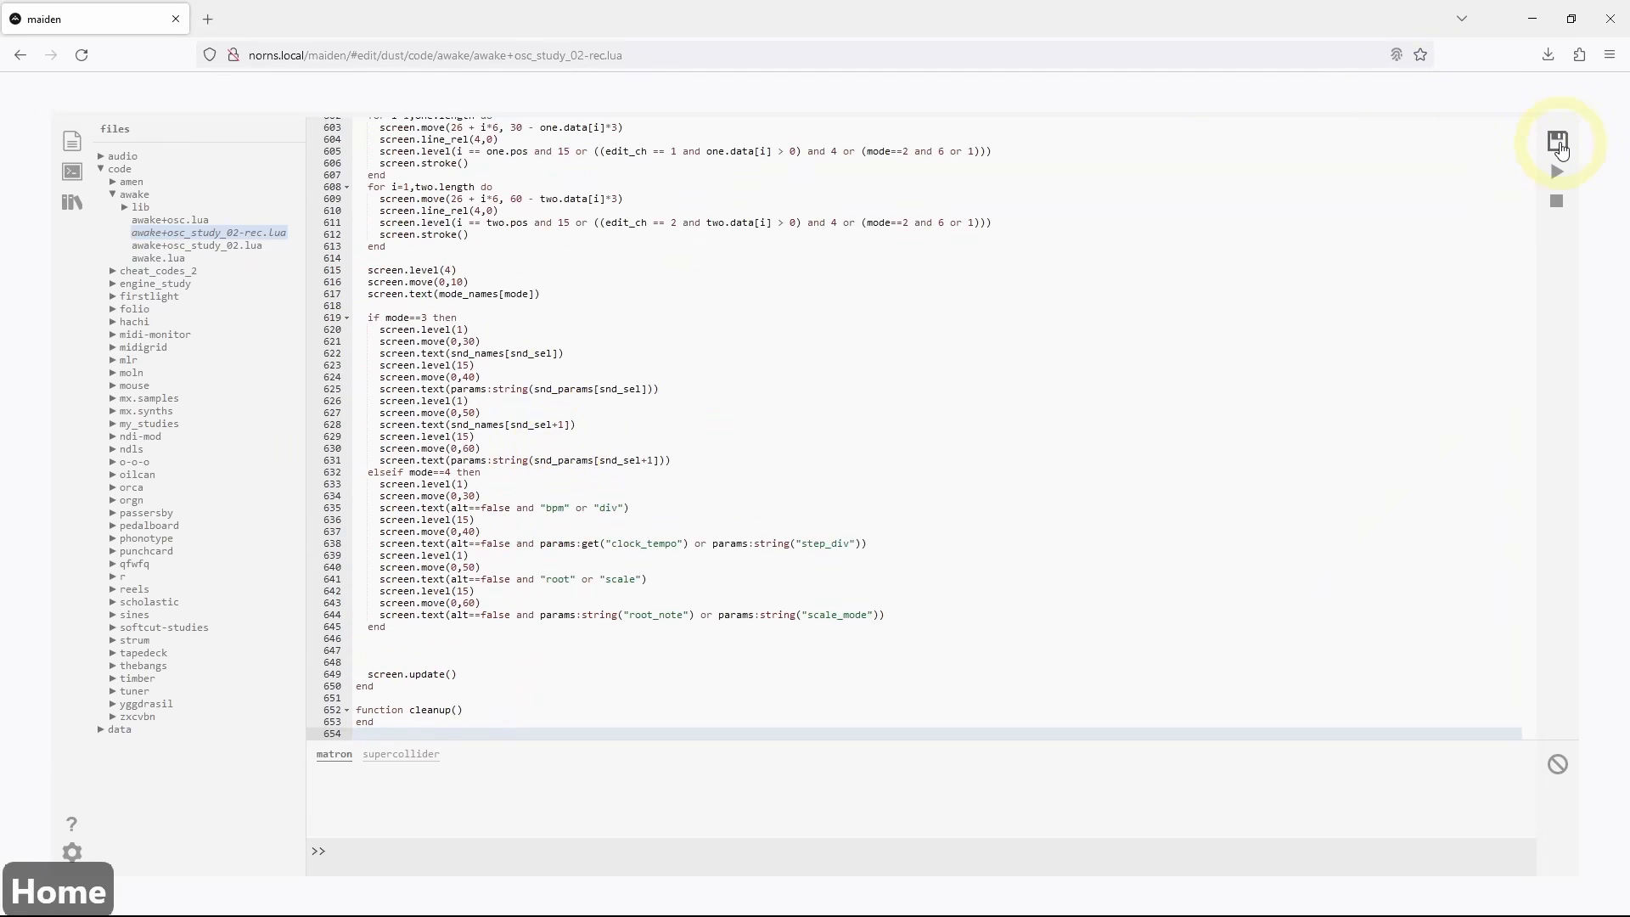
# Declare an empty table named td_dest on its own line below the arc.connect() line
pyautogui.click(711, 282)
pyautogui.press('Home')
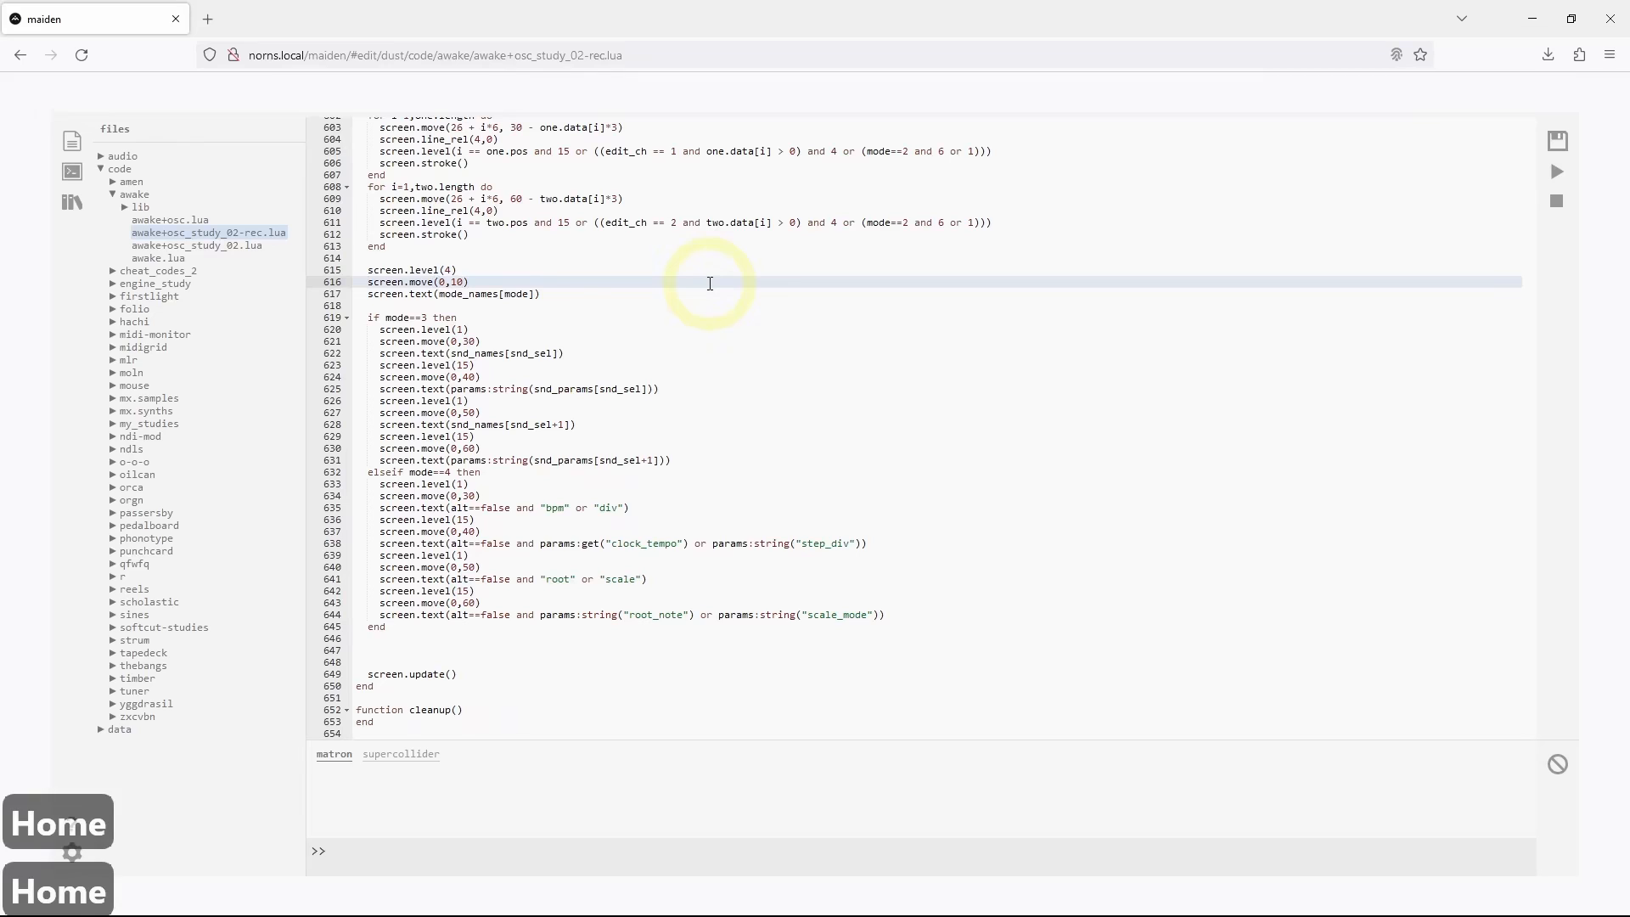
pyautogui.press('pageup')
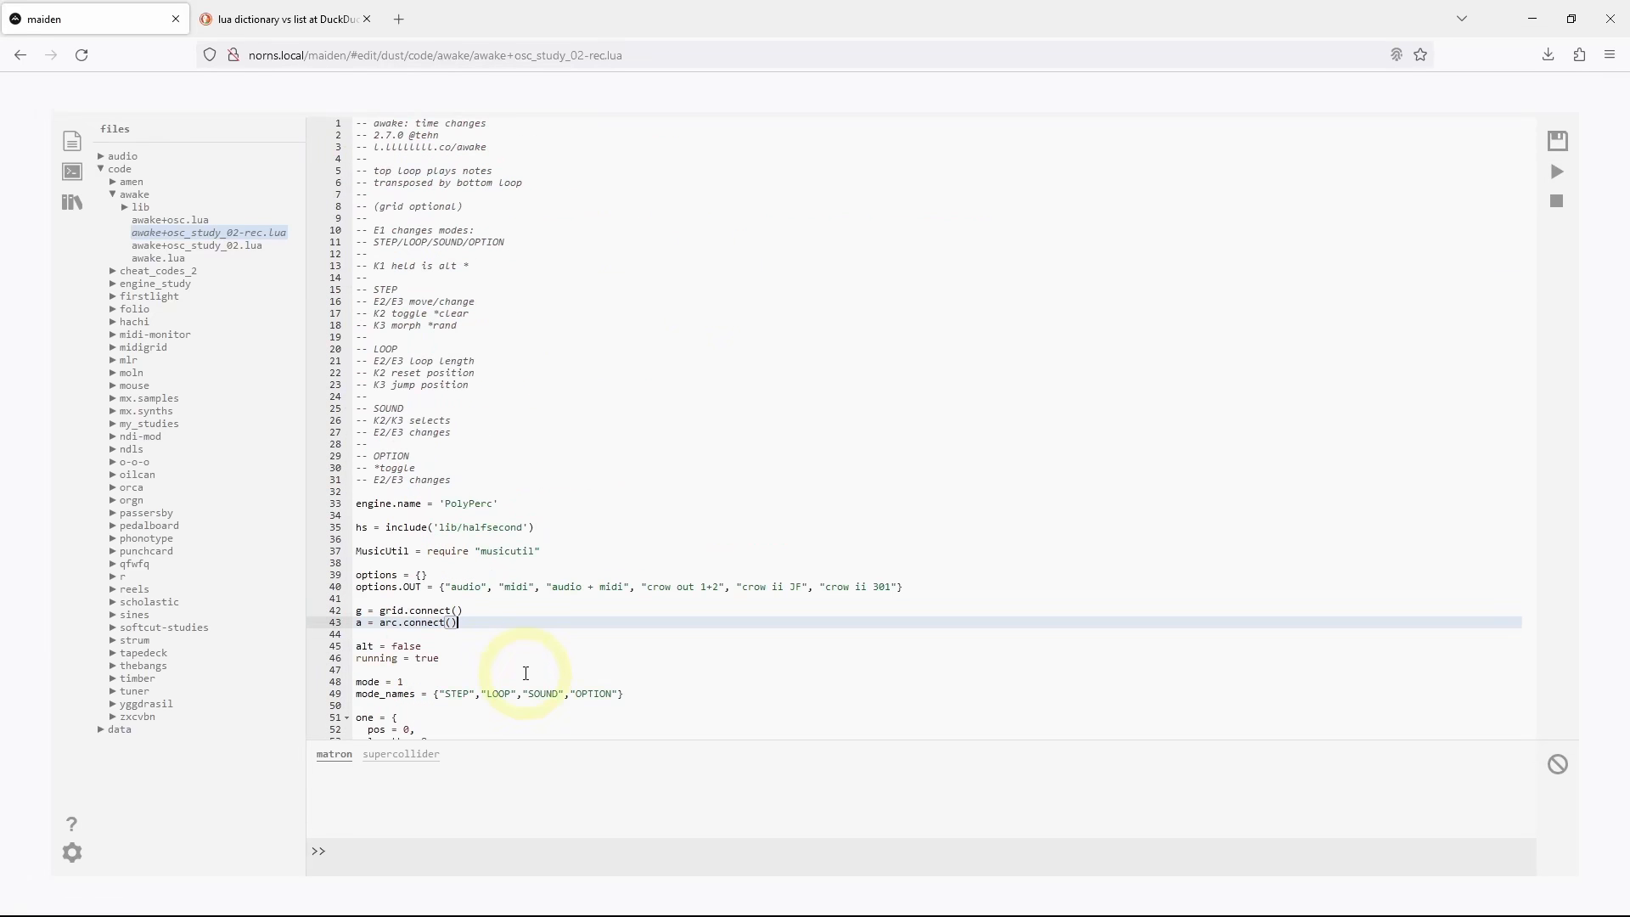
pyautogui.press('Return')
pyautogui.press('Return')
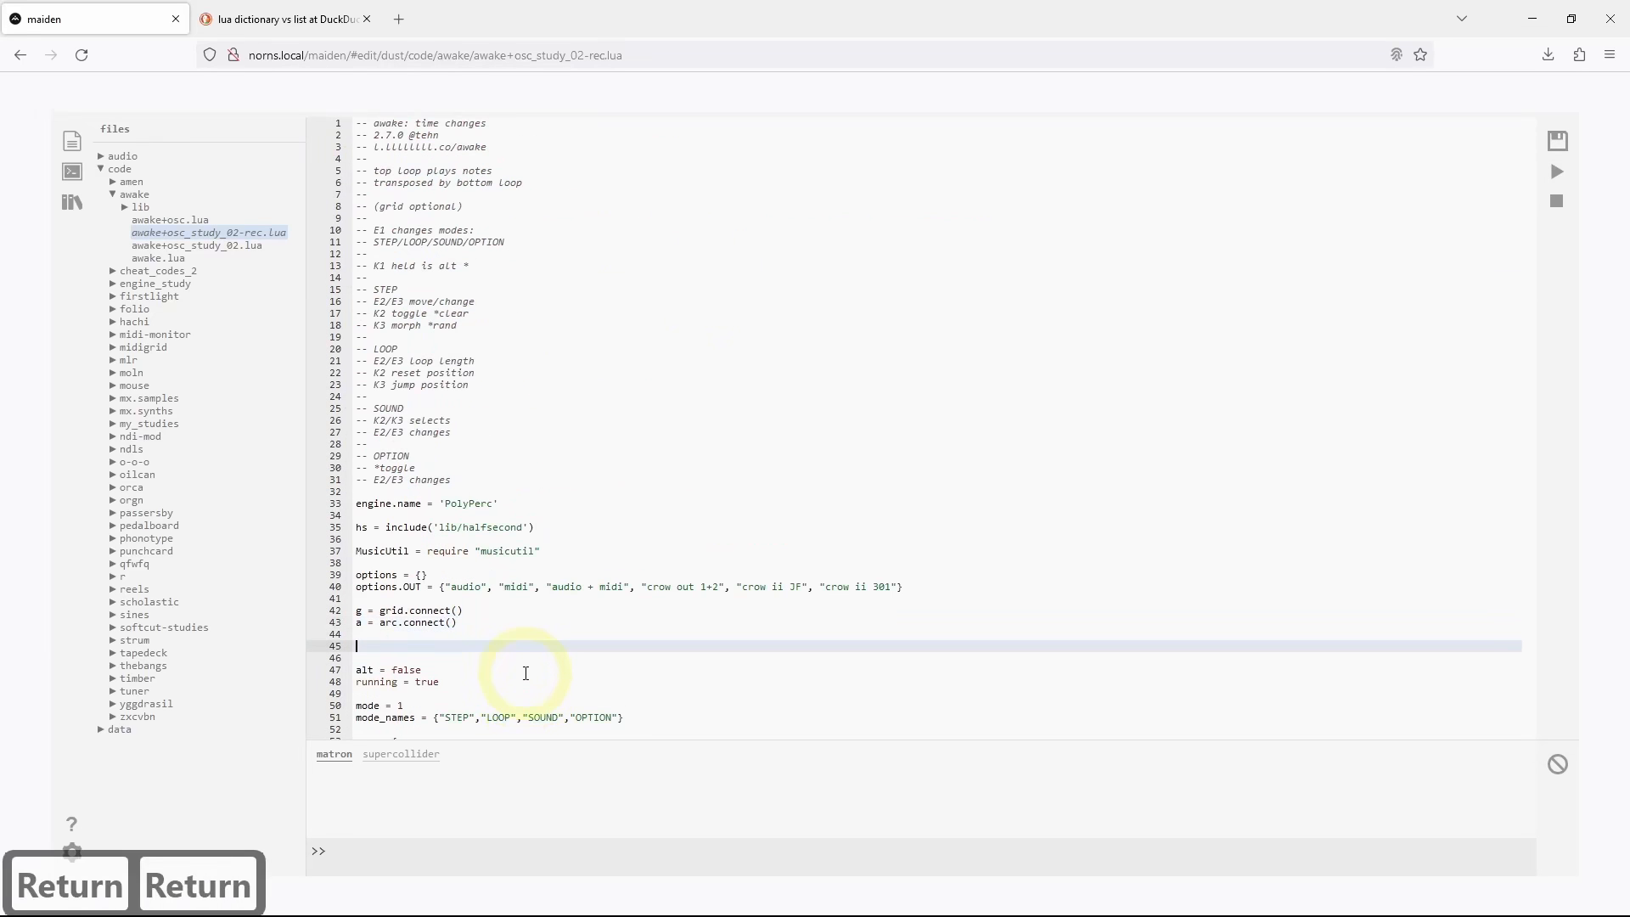
pyautogui.write('td_dest')
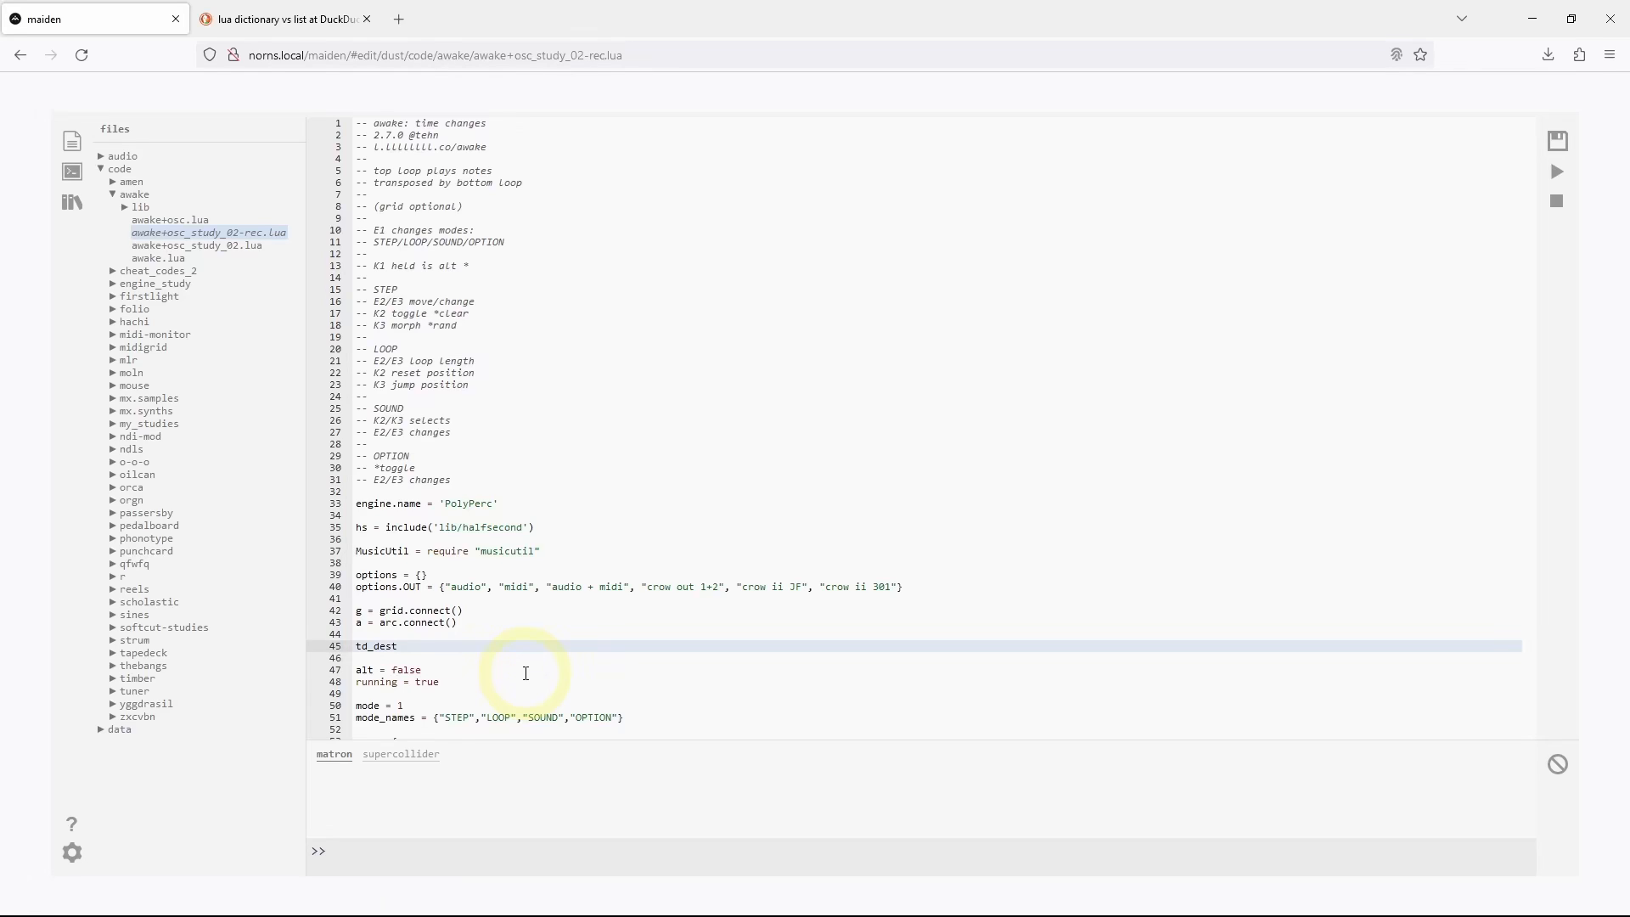
pyautogui.write('= {}')
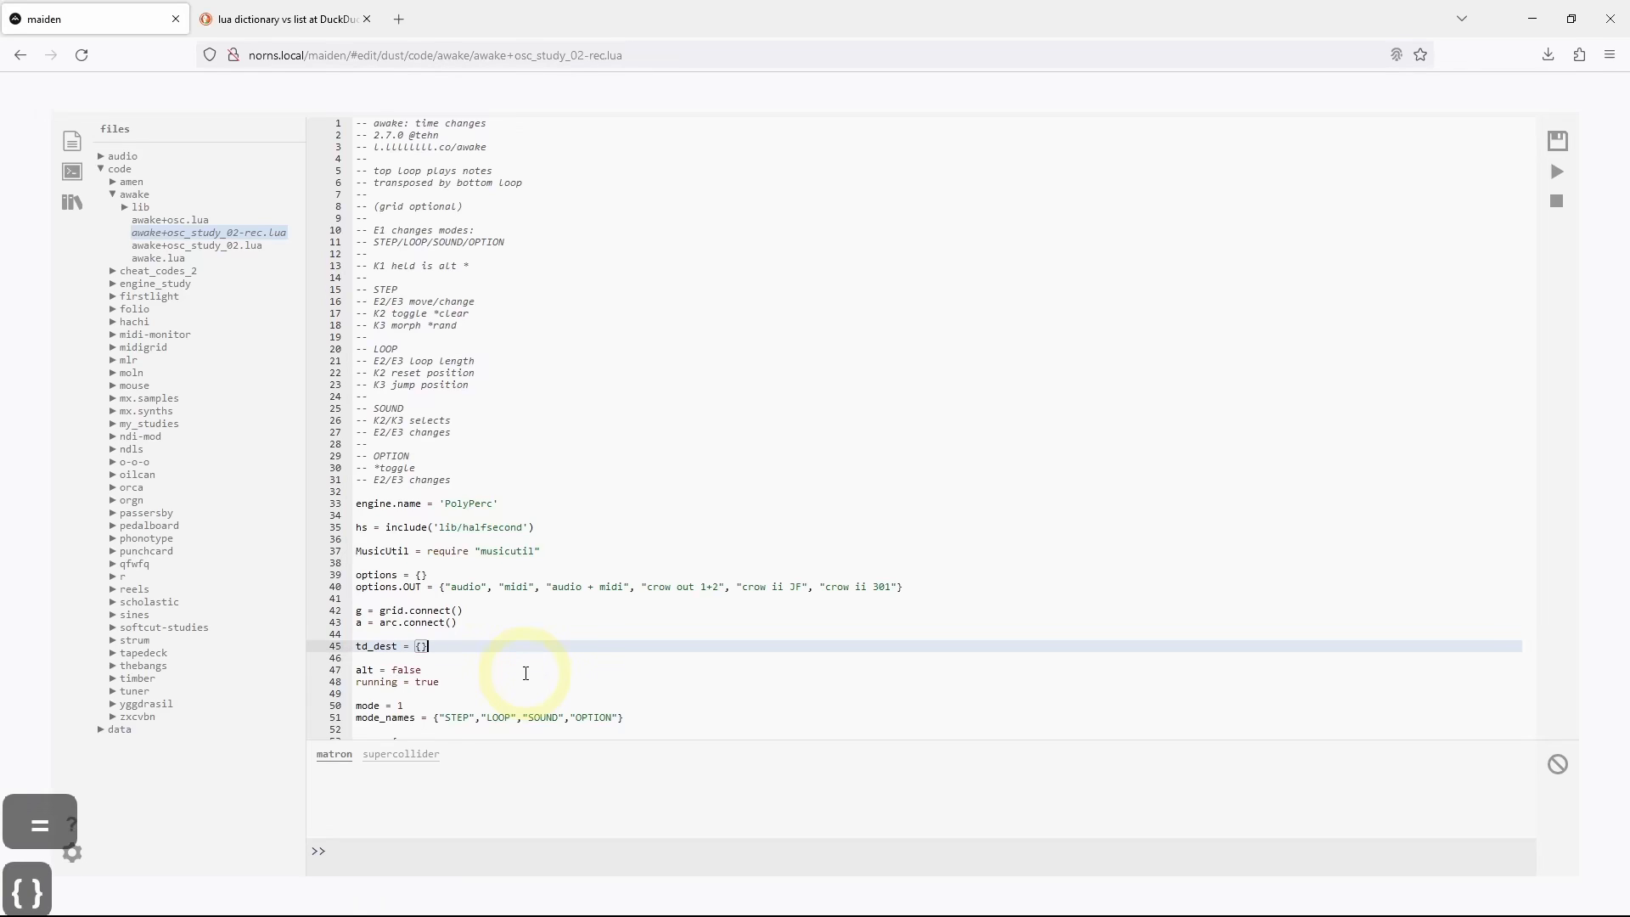
pyautogui.press('Left')
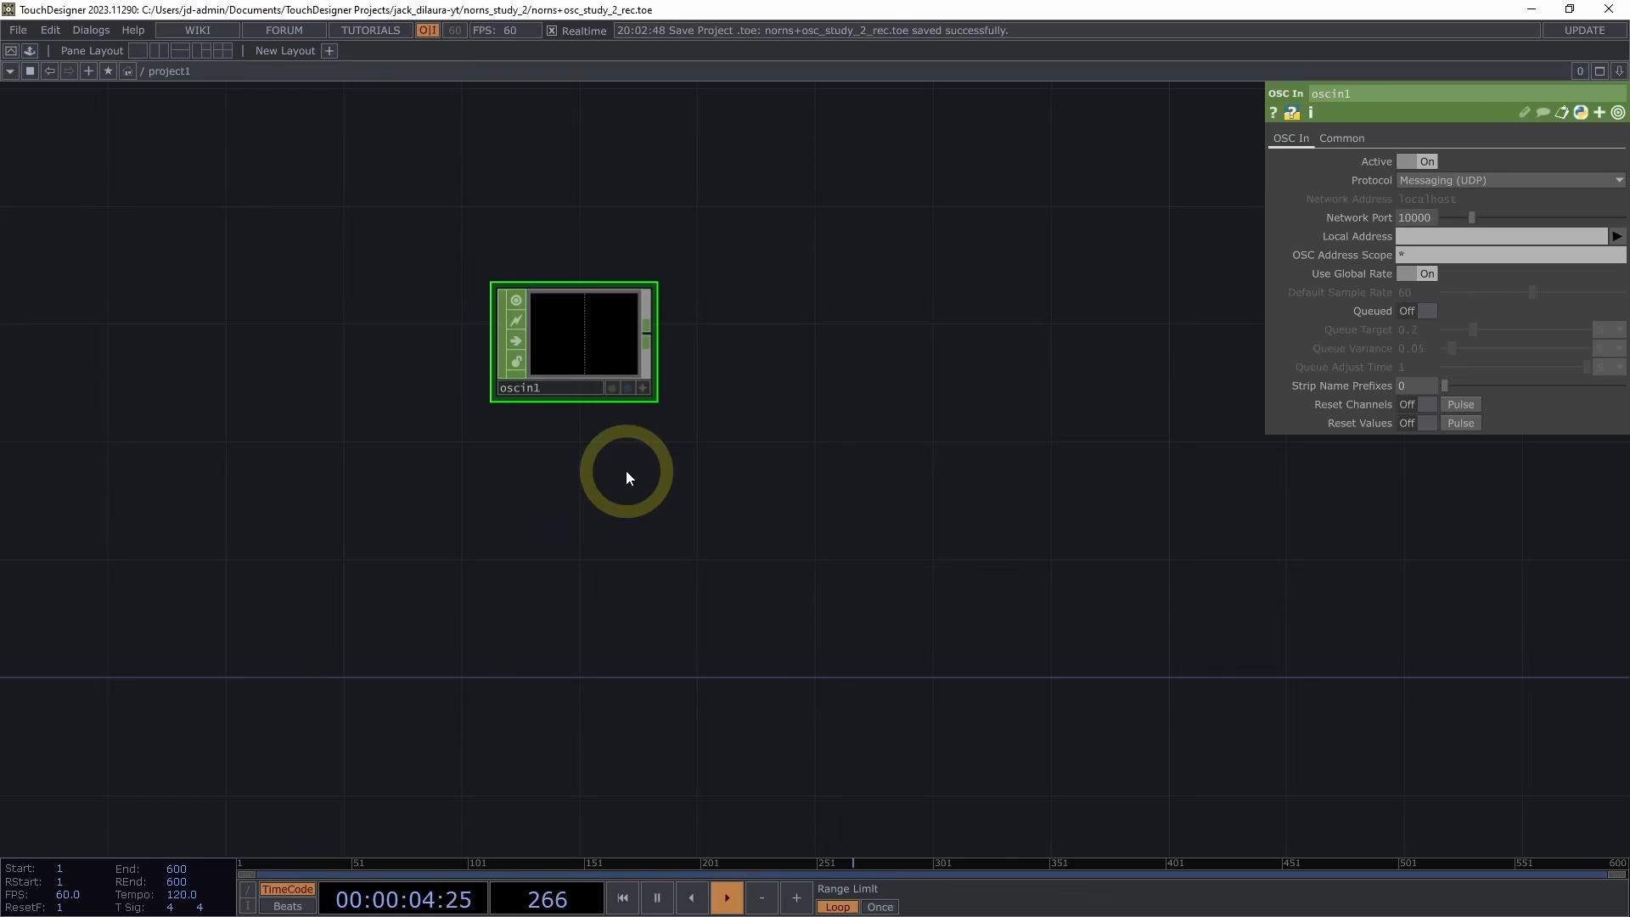
# Switch to TouchDesigner and check the available local addresses of the oscin1 operator
pyautogui.scroll(3, 730, 175)
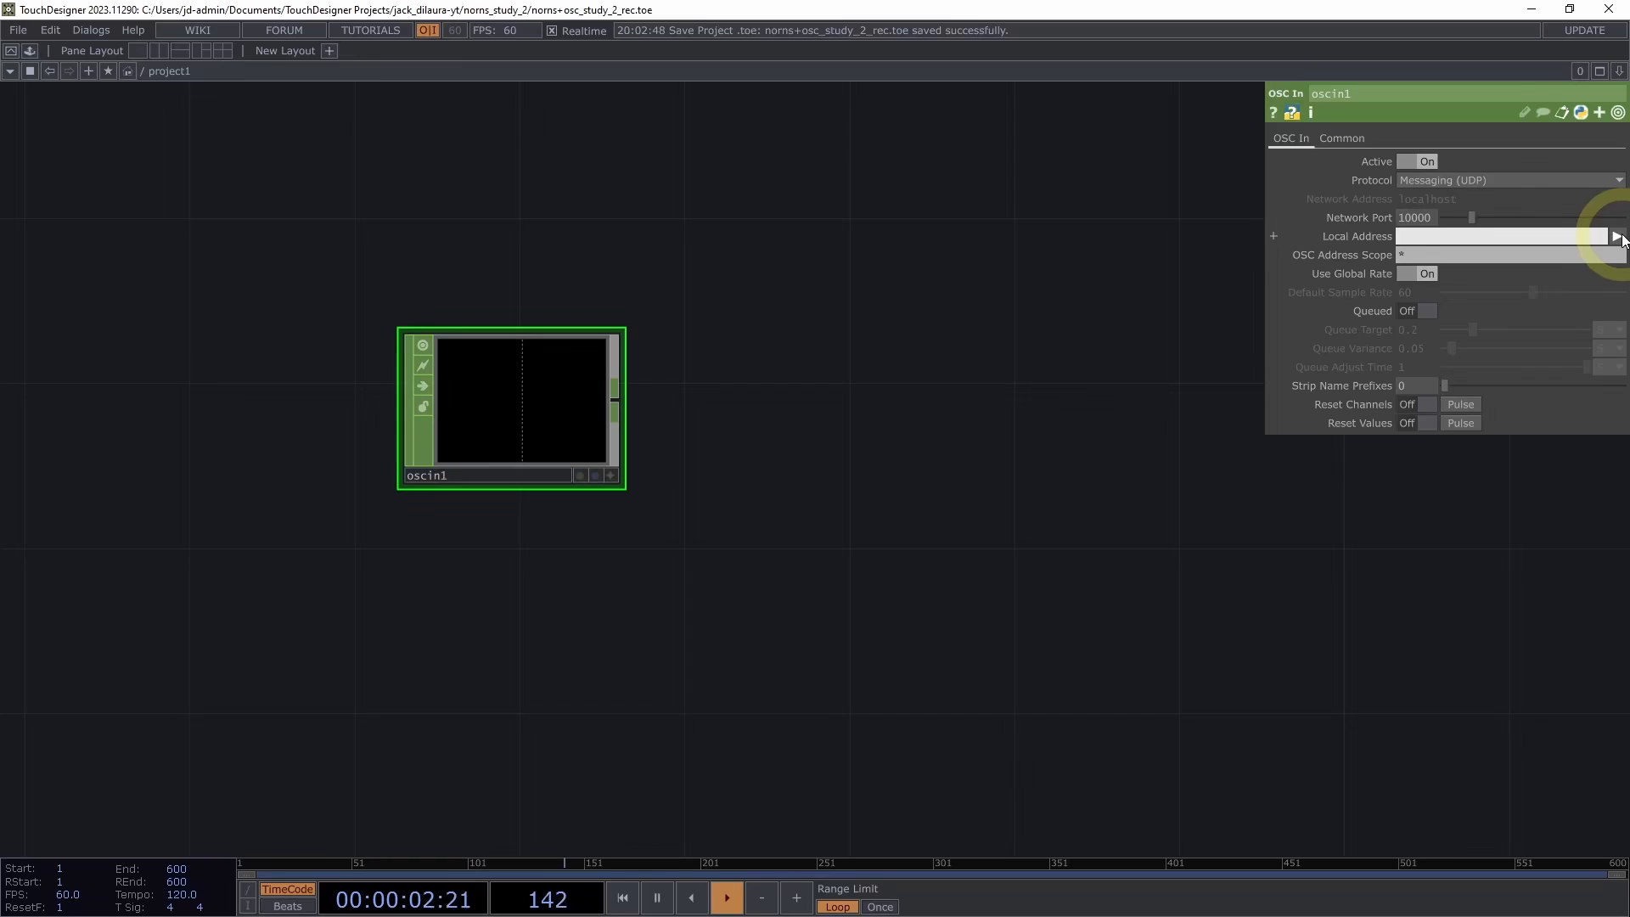
pyautogui.click(1618, 237)
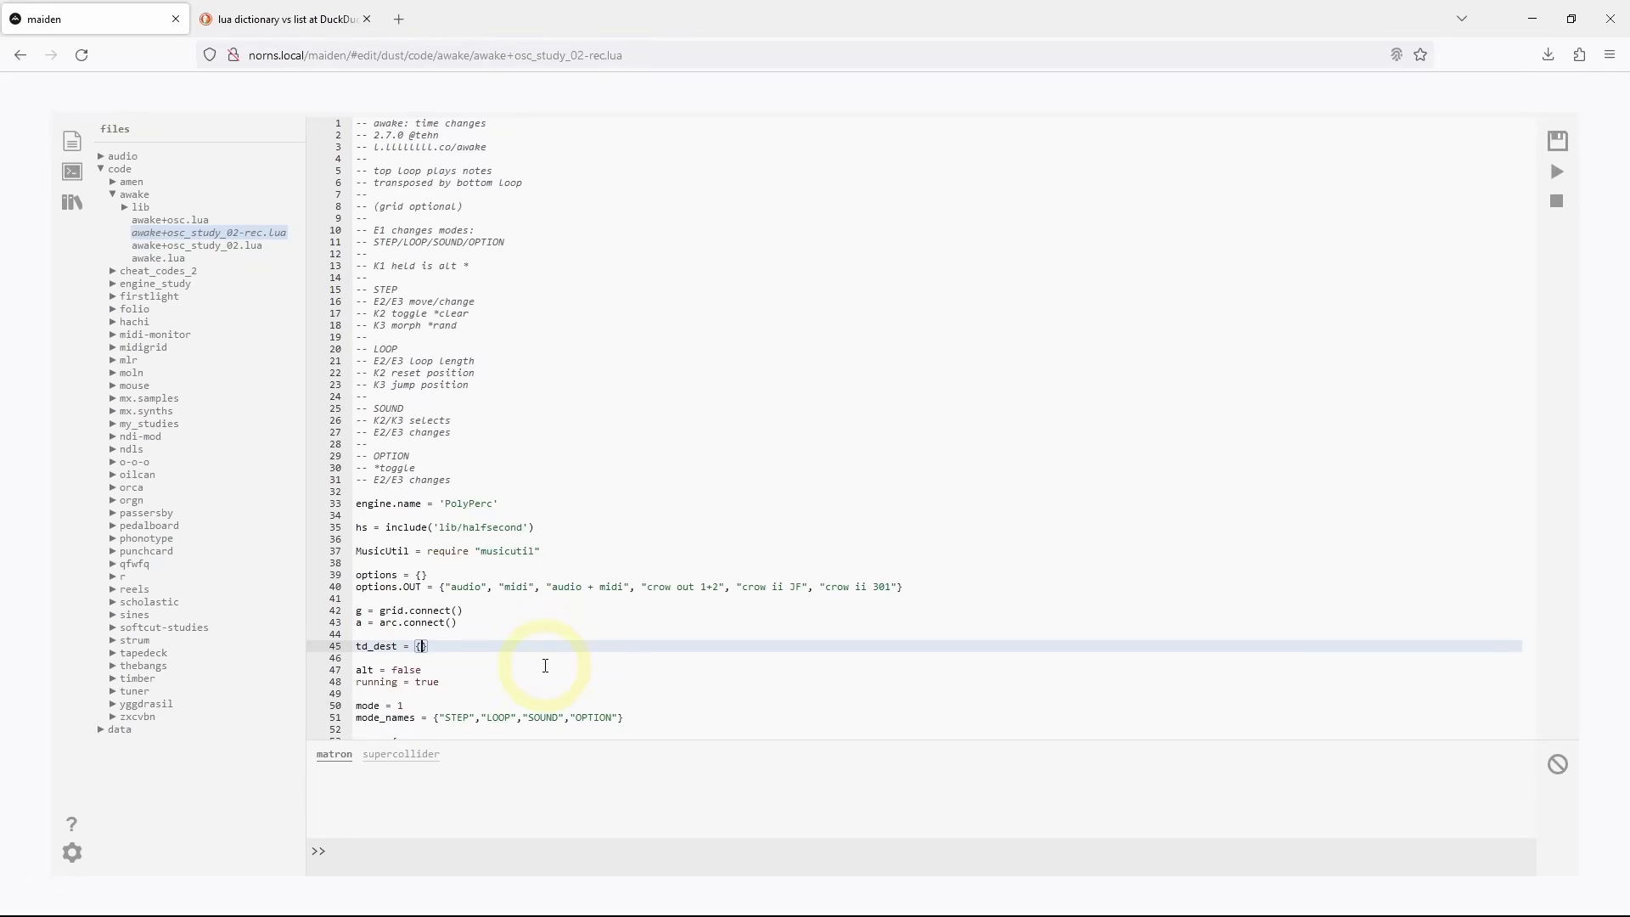
# Back in maiden, fill the td_dest table with the address "192.168.0.189" and port 10101, and save the script
pyautogui.write('"')
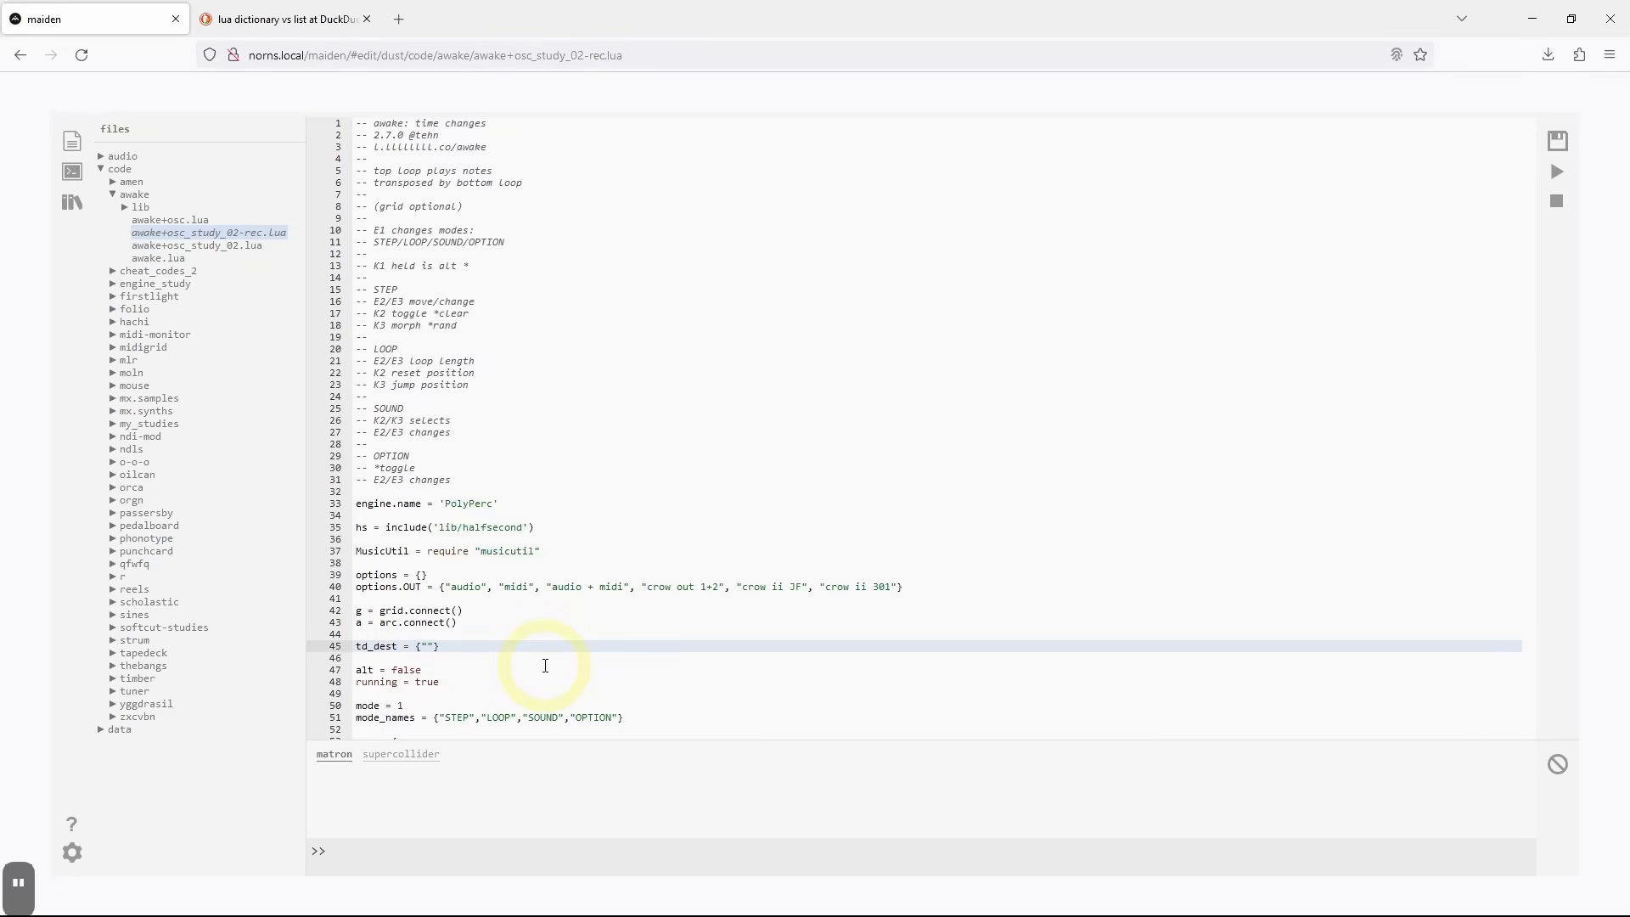
pyautogui.press('Num_Lock')
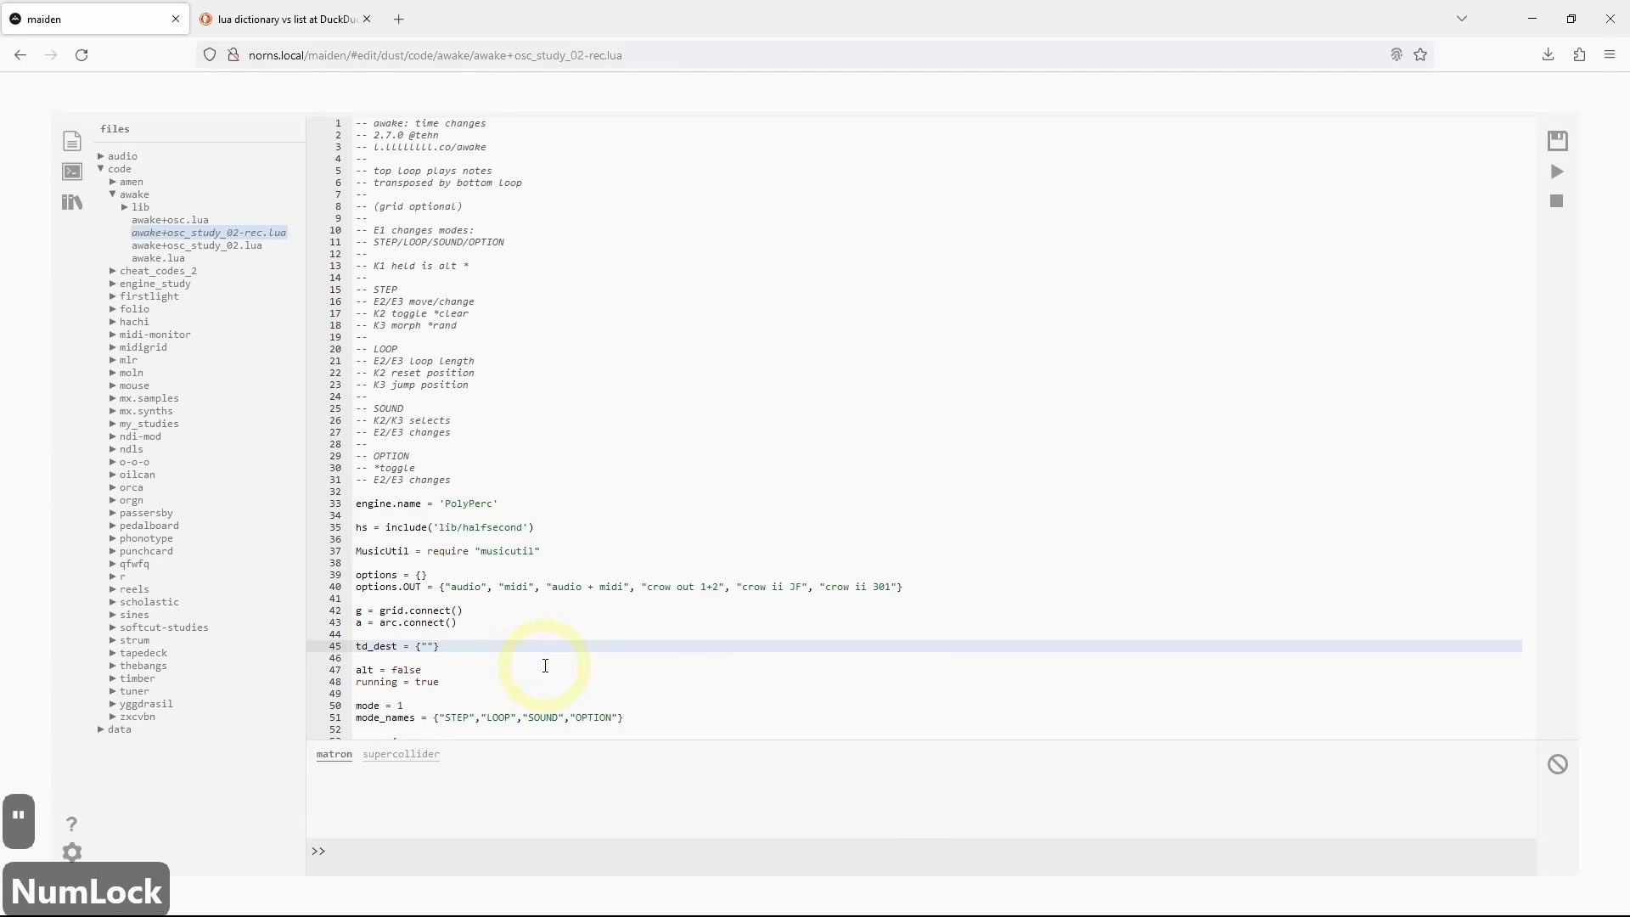
pyautogui.write('192.16')
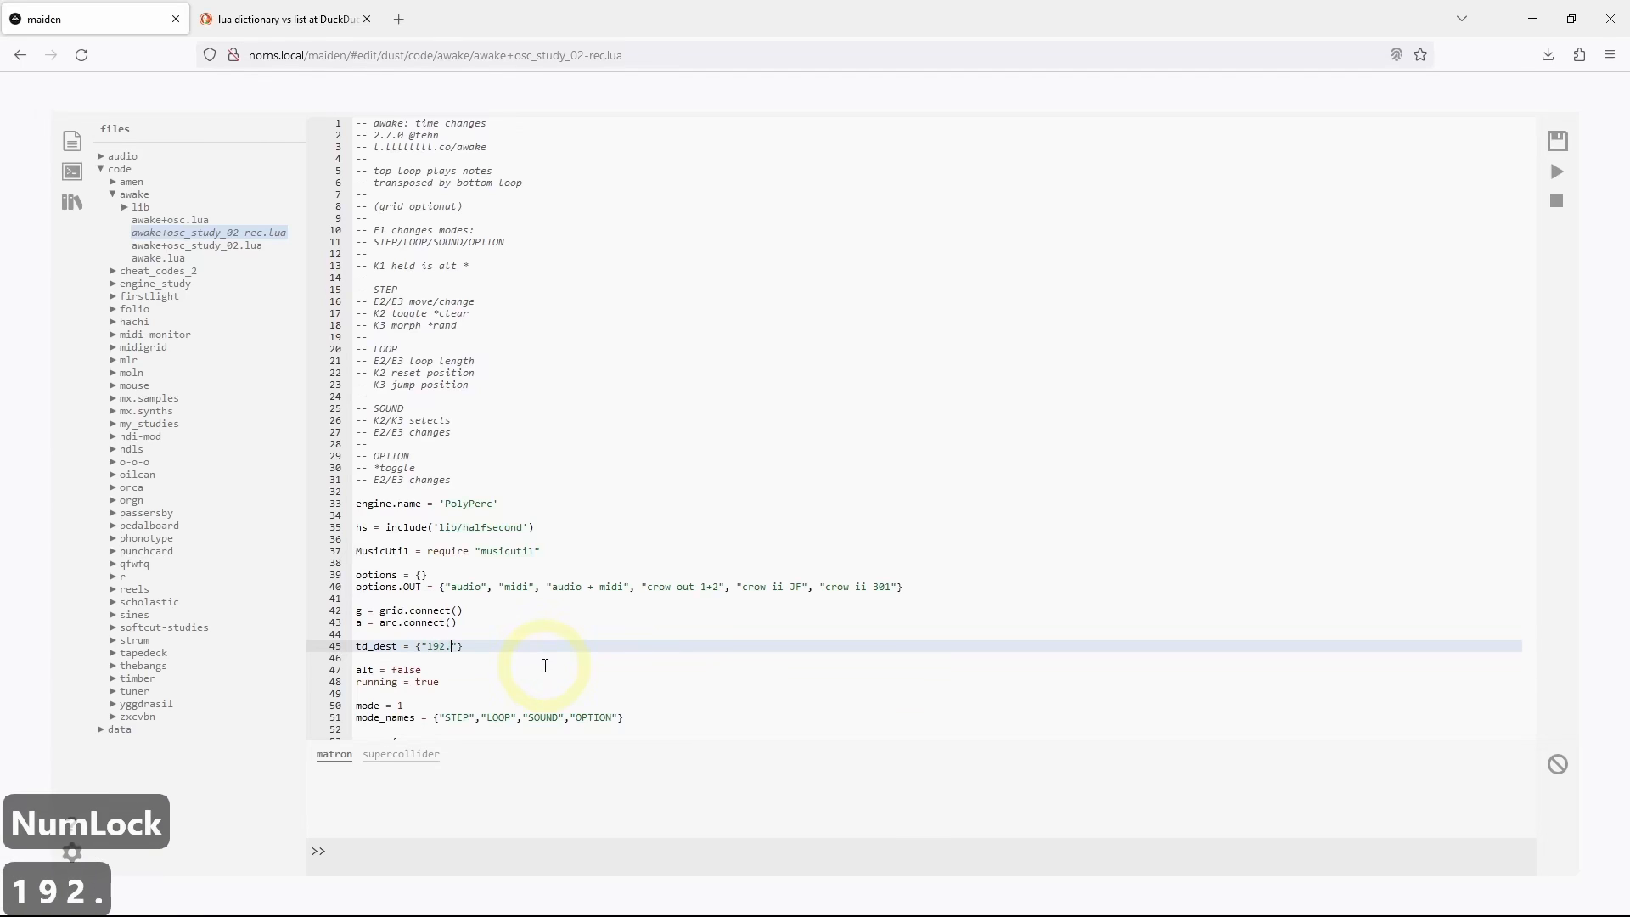
pyautogui.write('8.')
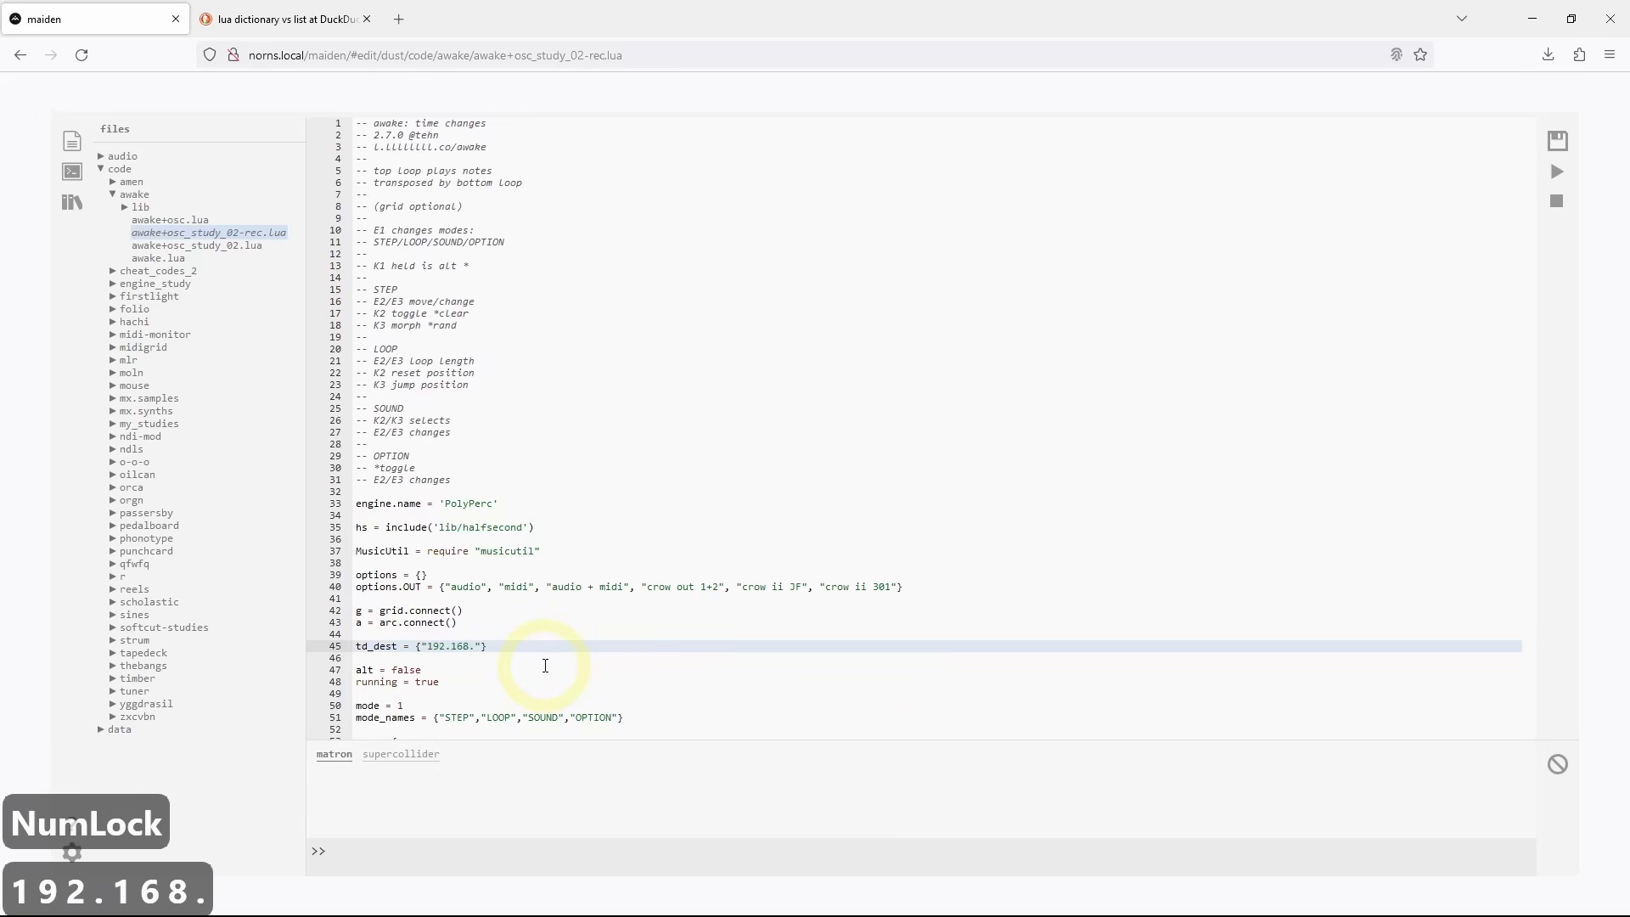
pyautogui.write('0.189", ')
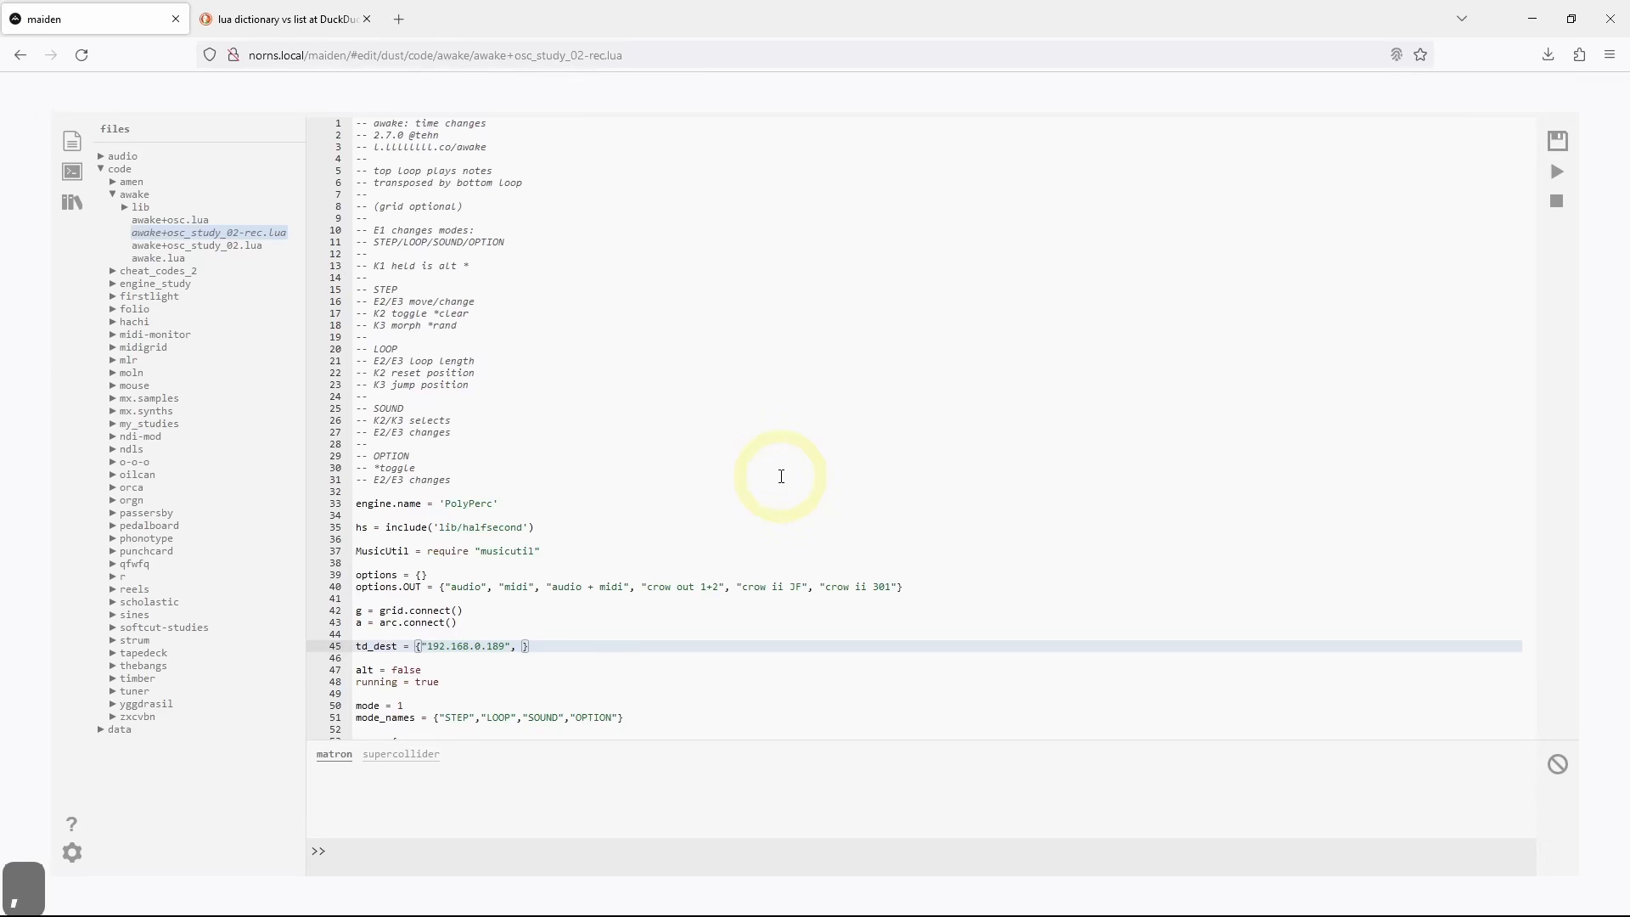
pyautogui.write('1010')
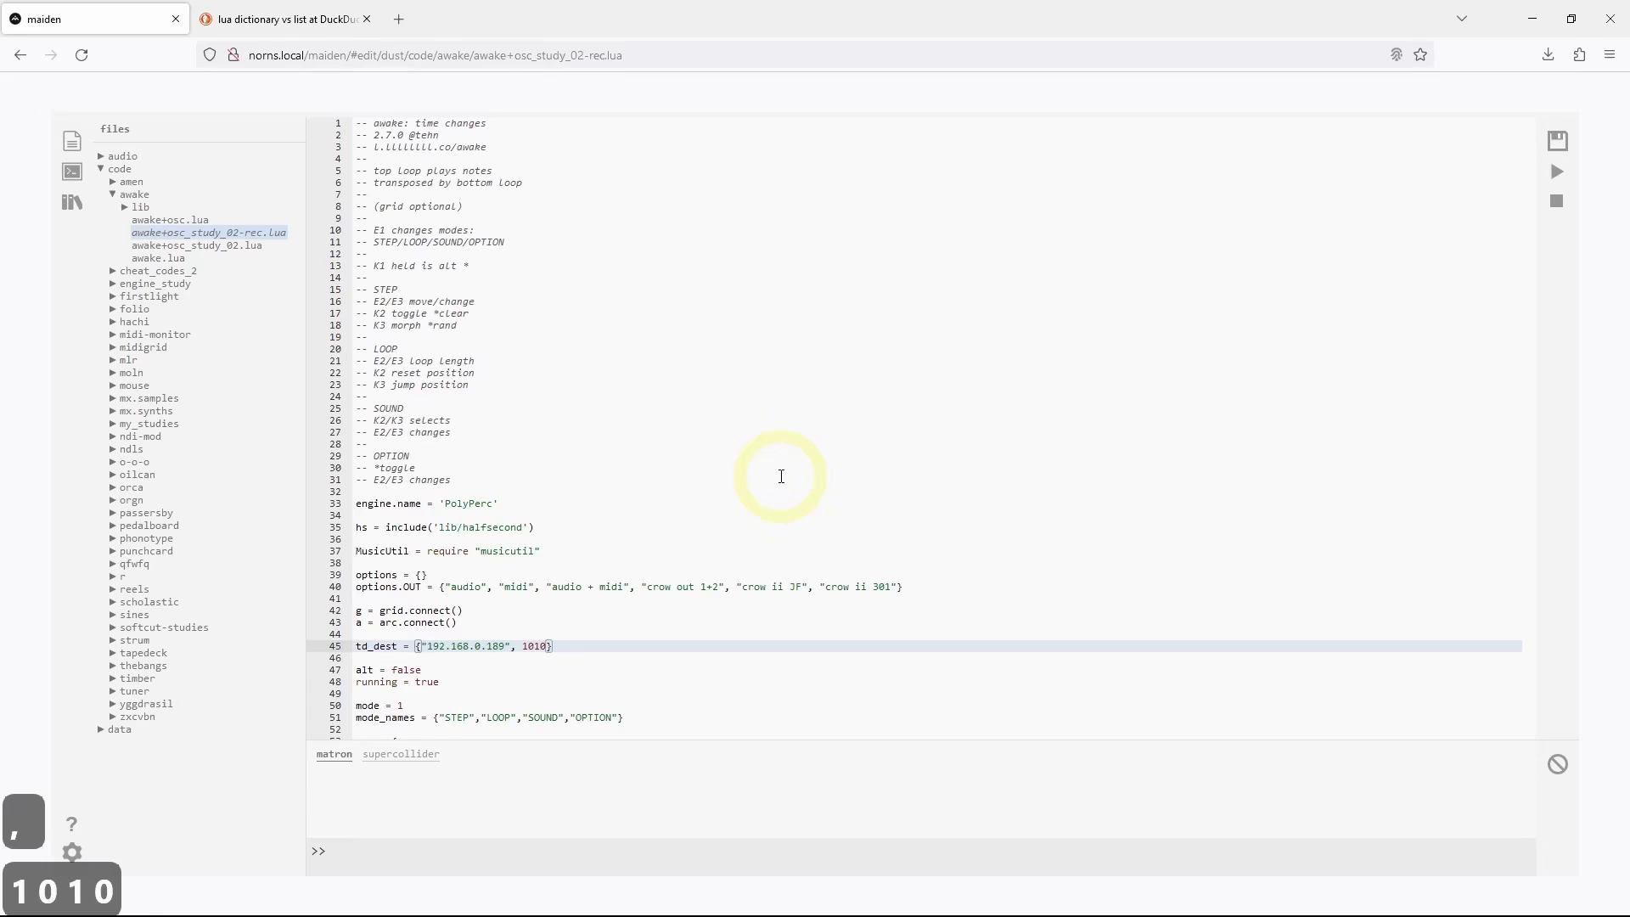
pyautogui.write('1')
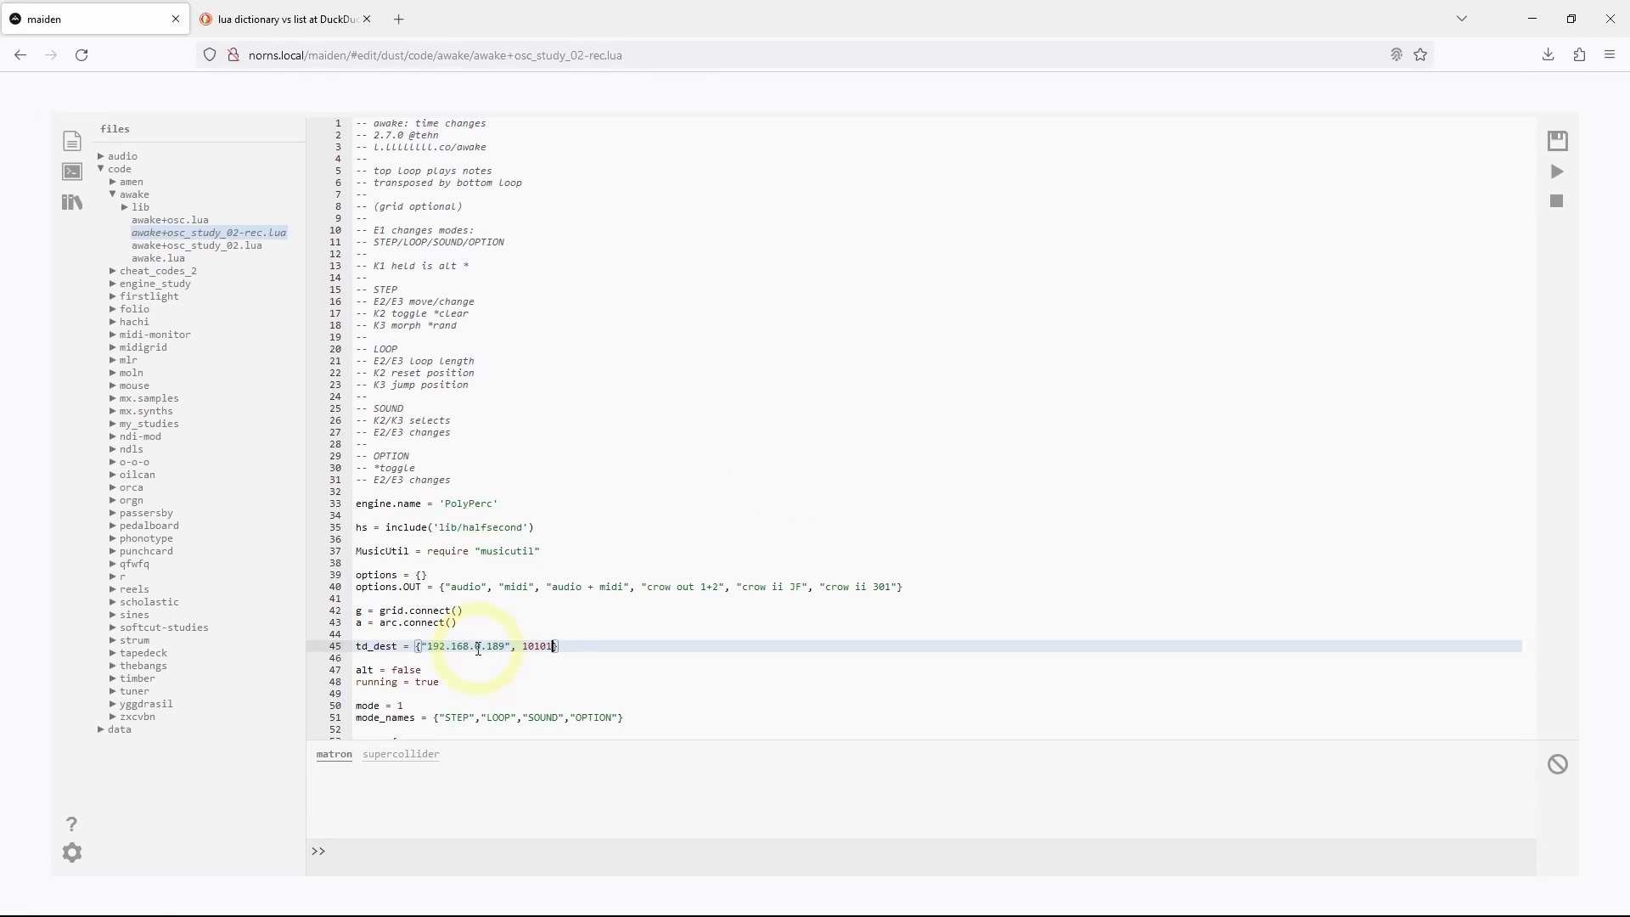
pyautogui.hotkey('ctrl', 's')
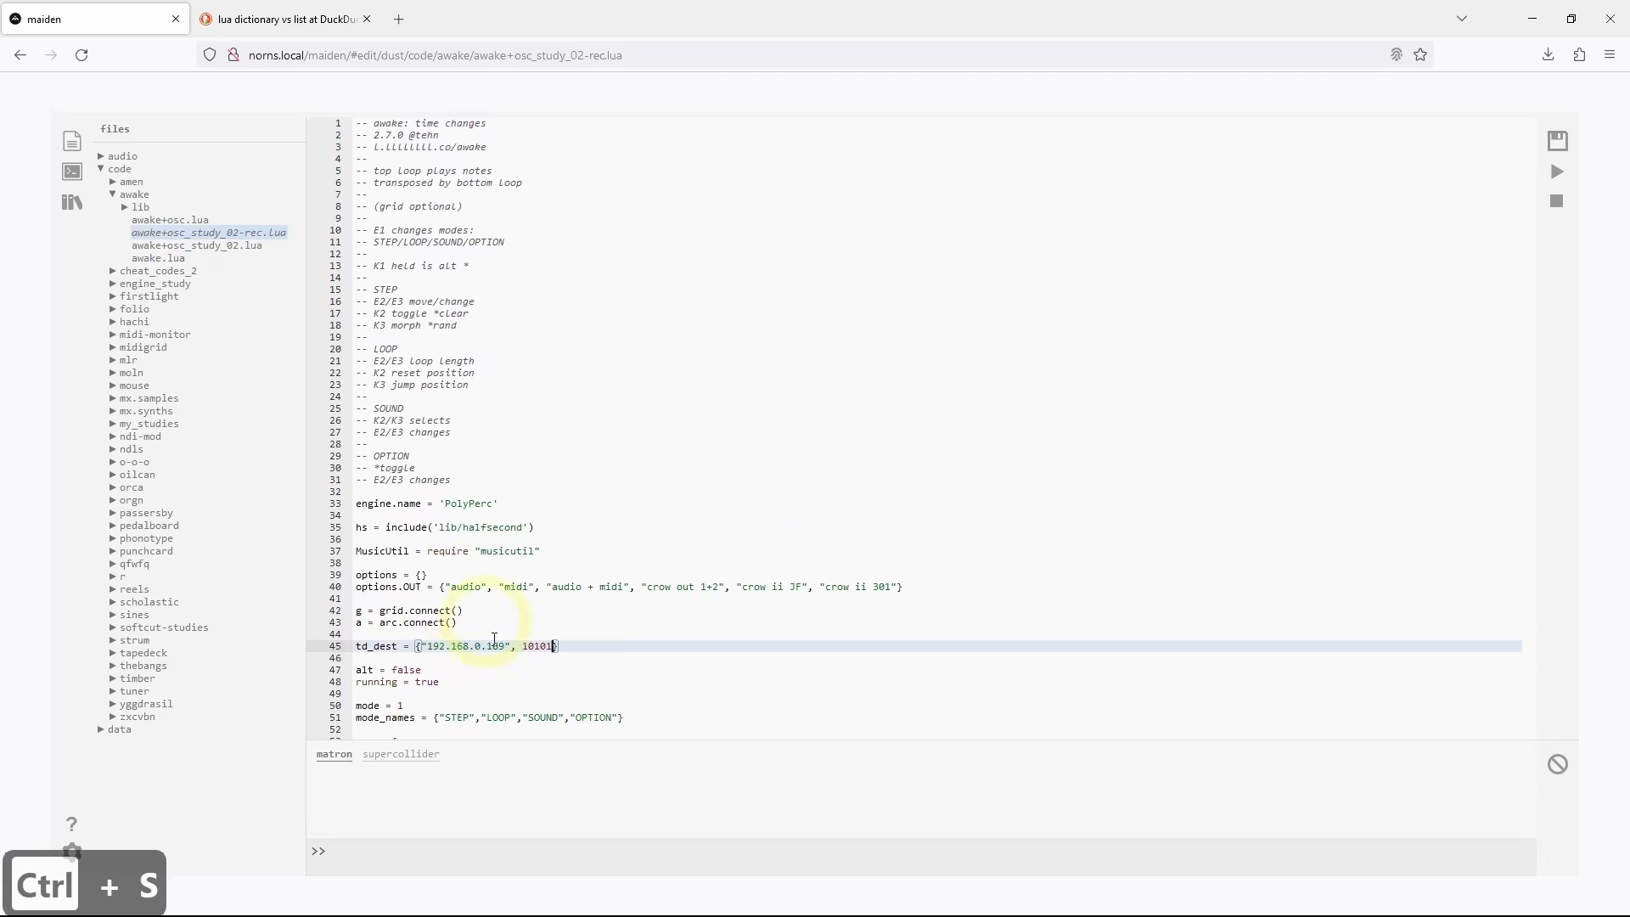
pyautogui.scroll(-20, 469, 376)
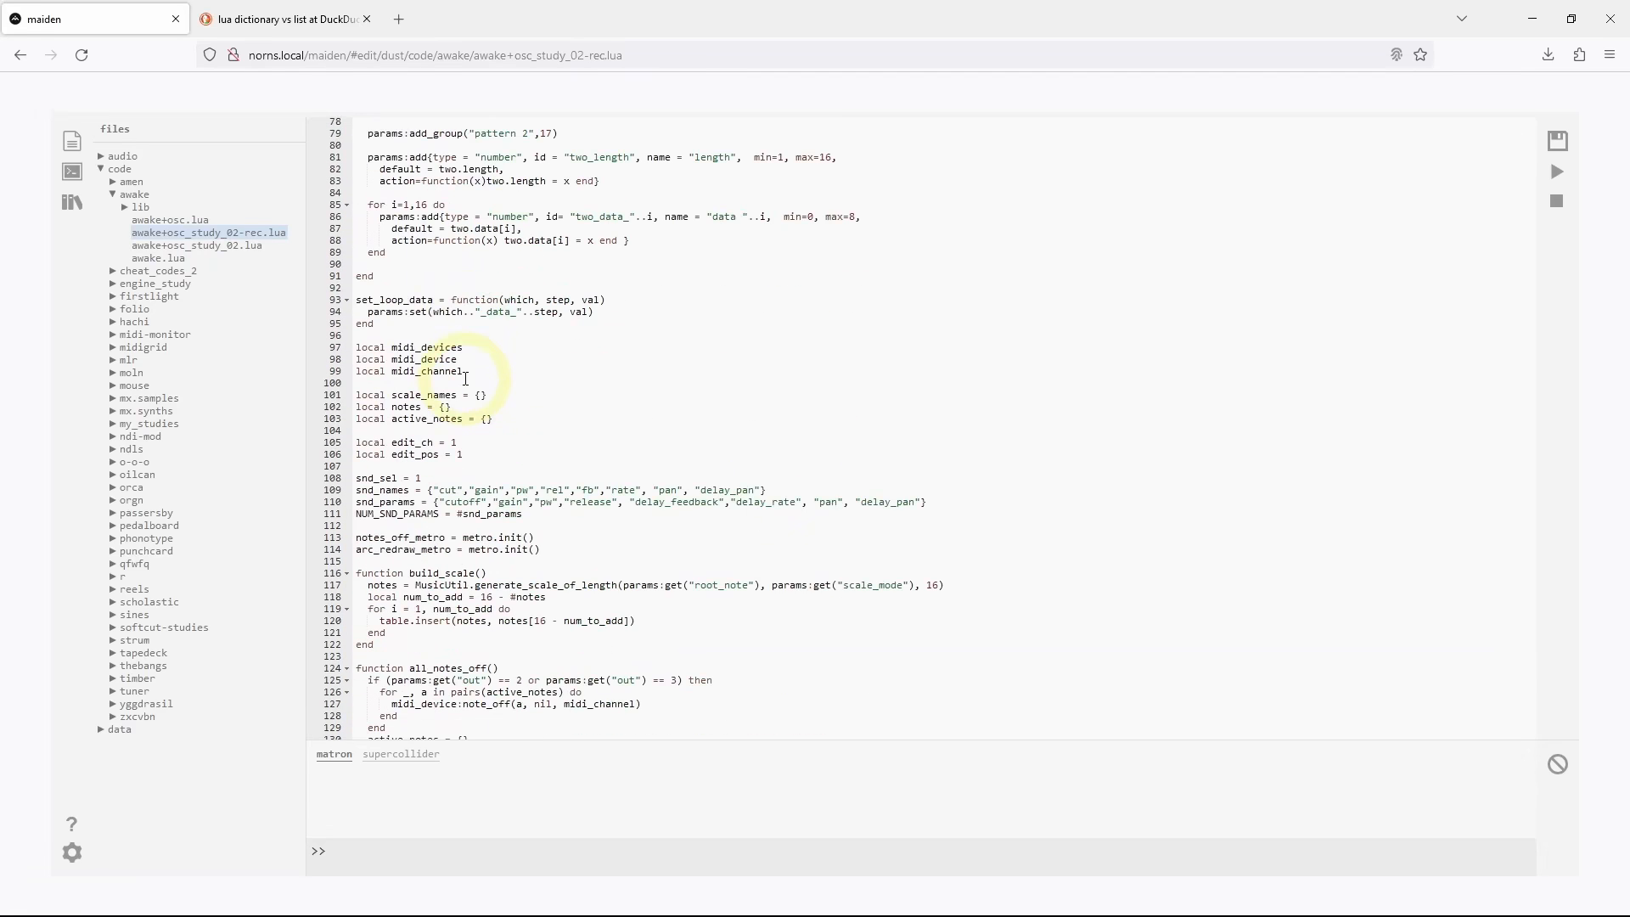
# Insert three blank lines directly below the trig probability condition in the step() function
pyautogui.scroll(-10, 465, 377)
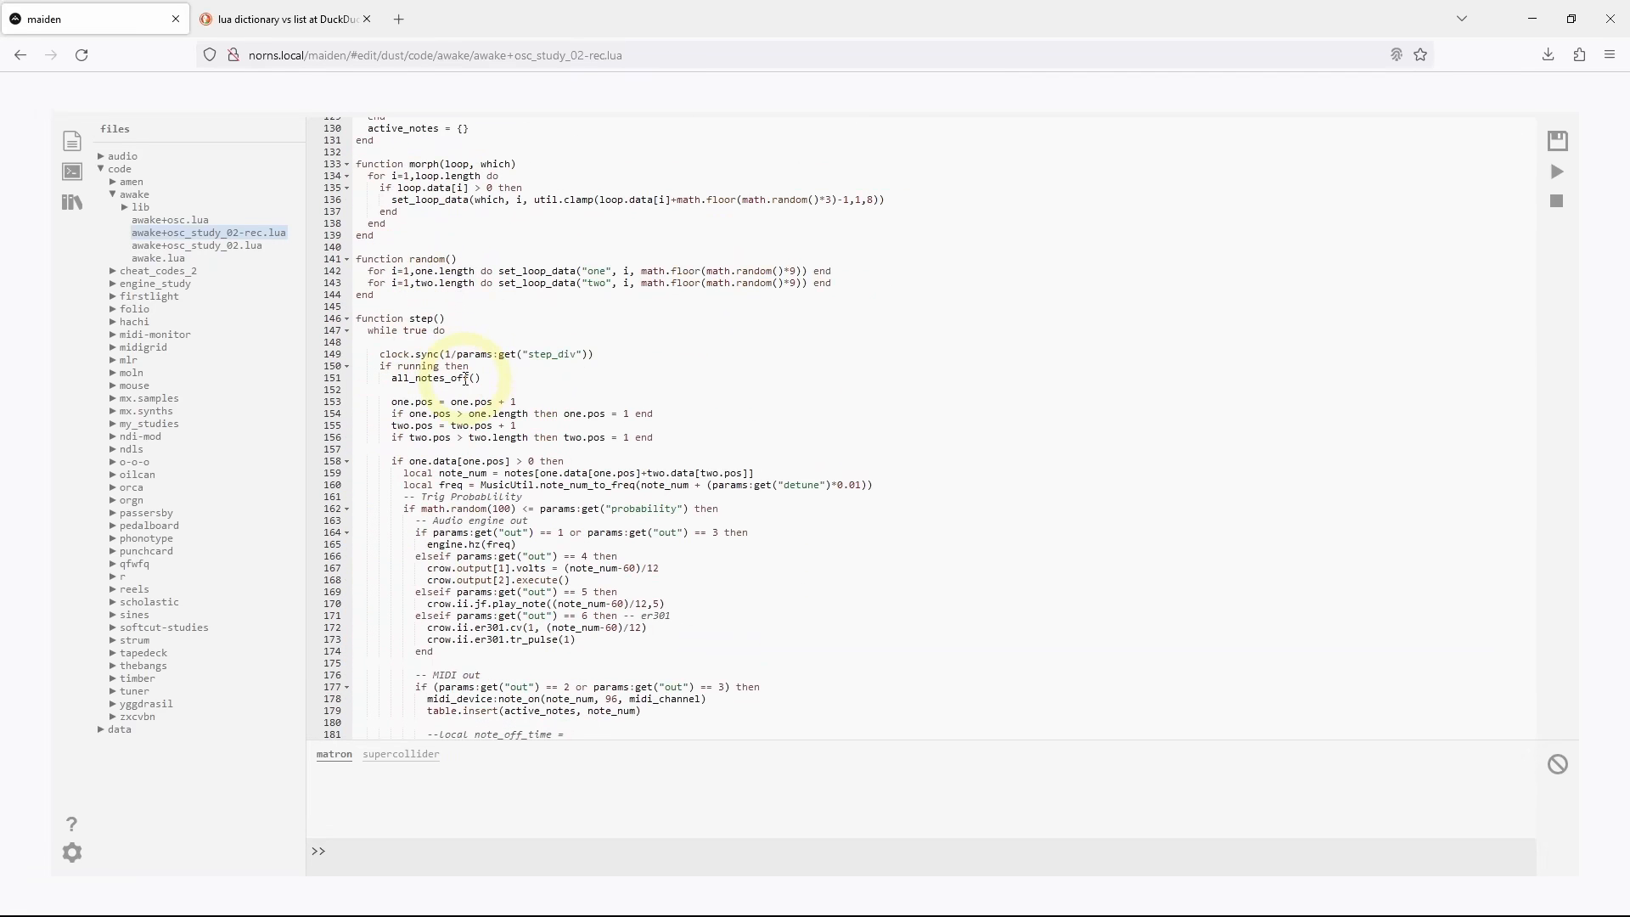
pyautogui.click(506, 520)
pyautogui.hotkey('ctrl', 'c')
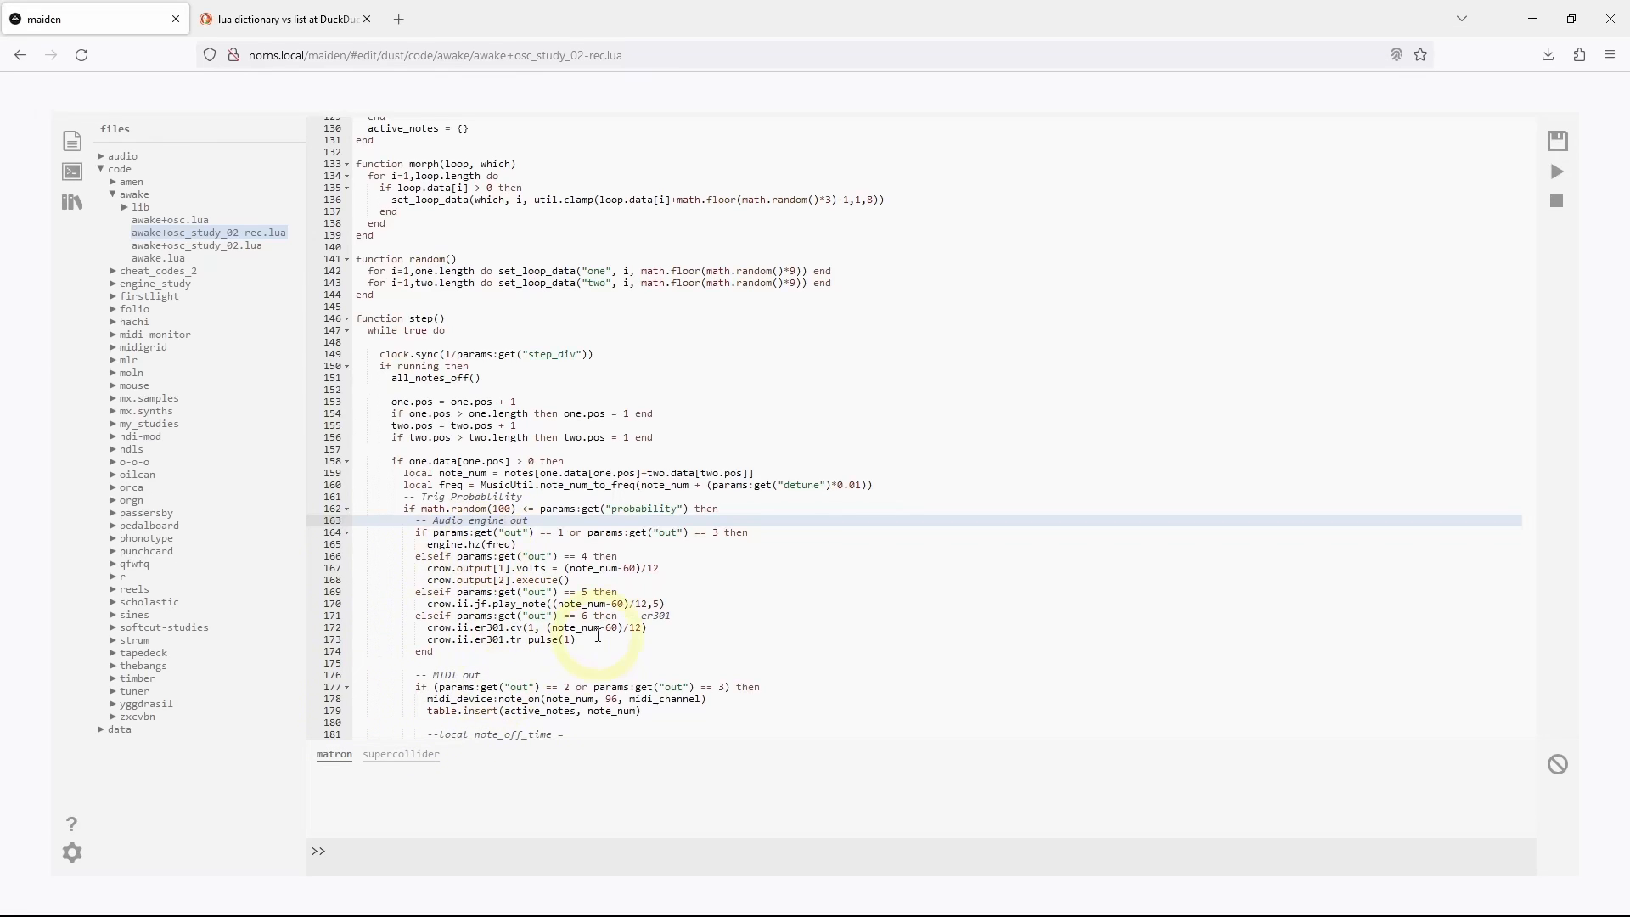
pyautogui.click(748, 508)
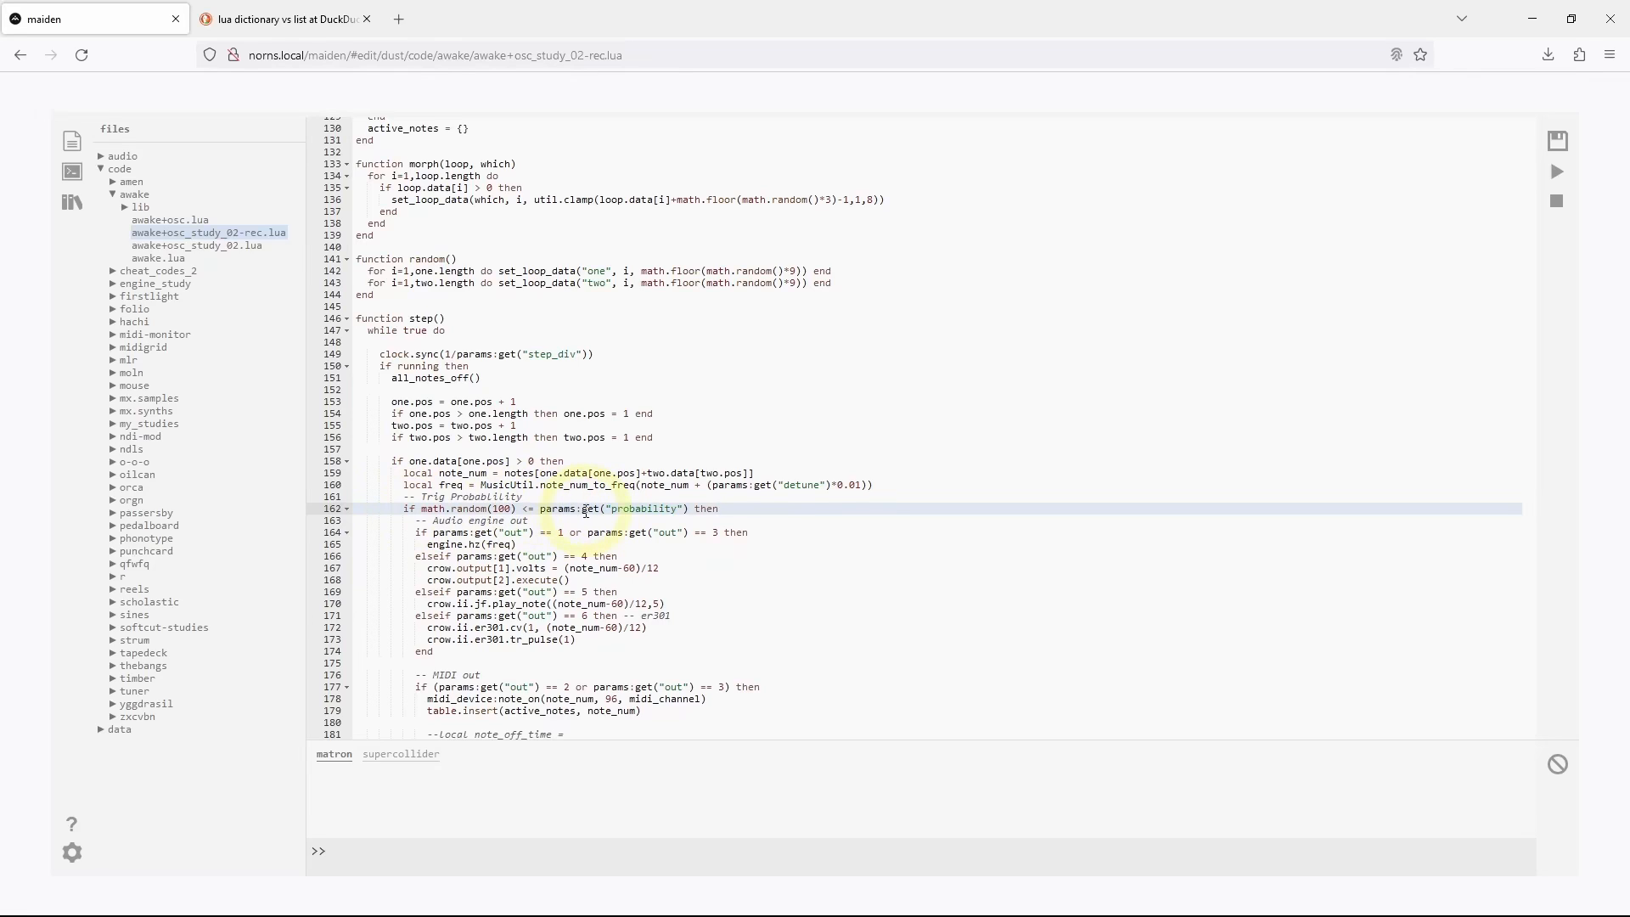
pyautogui.click(728, 510)
pyautogui.press('Return')
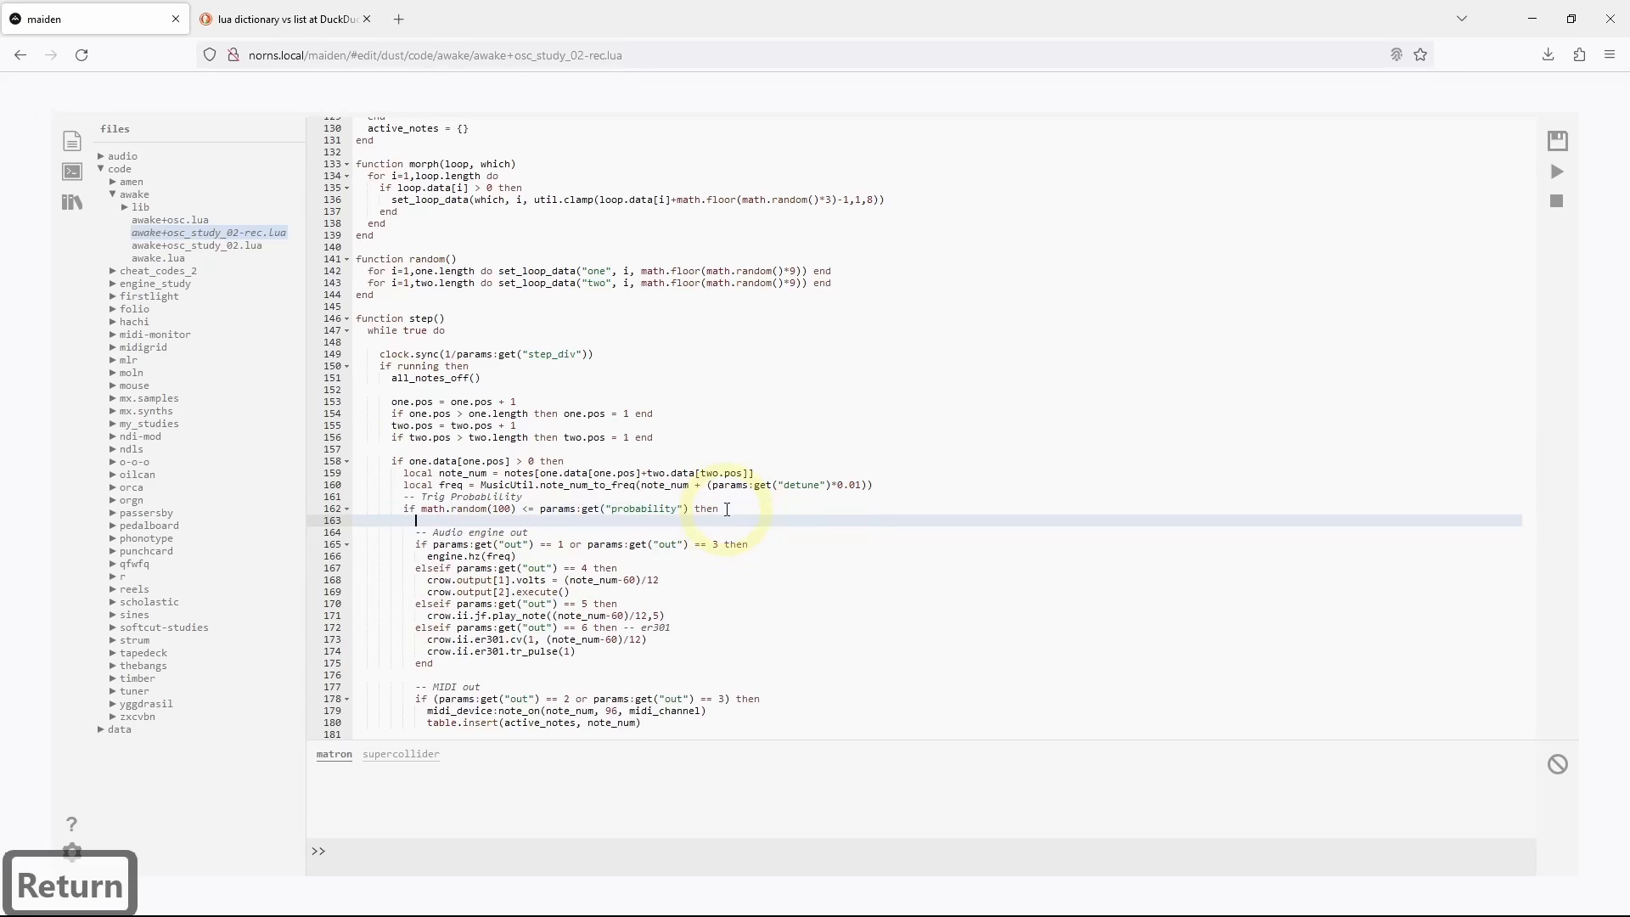
pyautogui.press('Return')
pyautogui.press('Return')
pyautogui.press('Up')
pyautogui.press('Up')
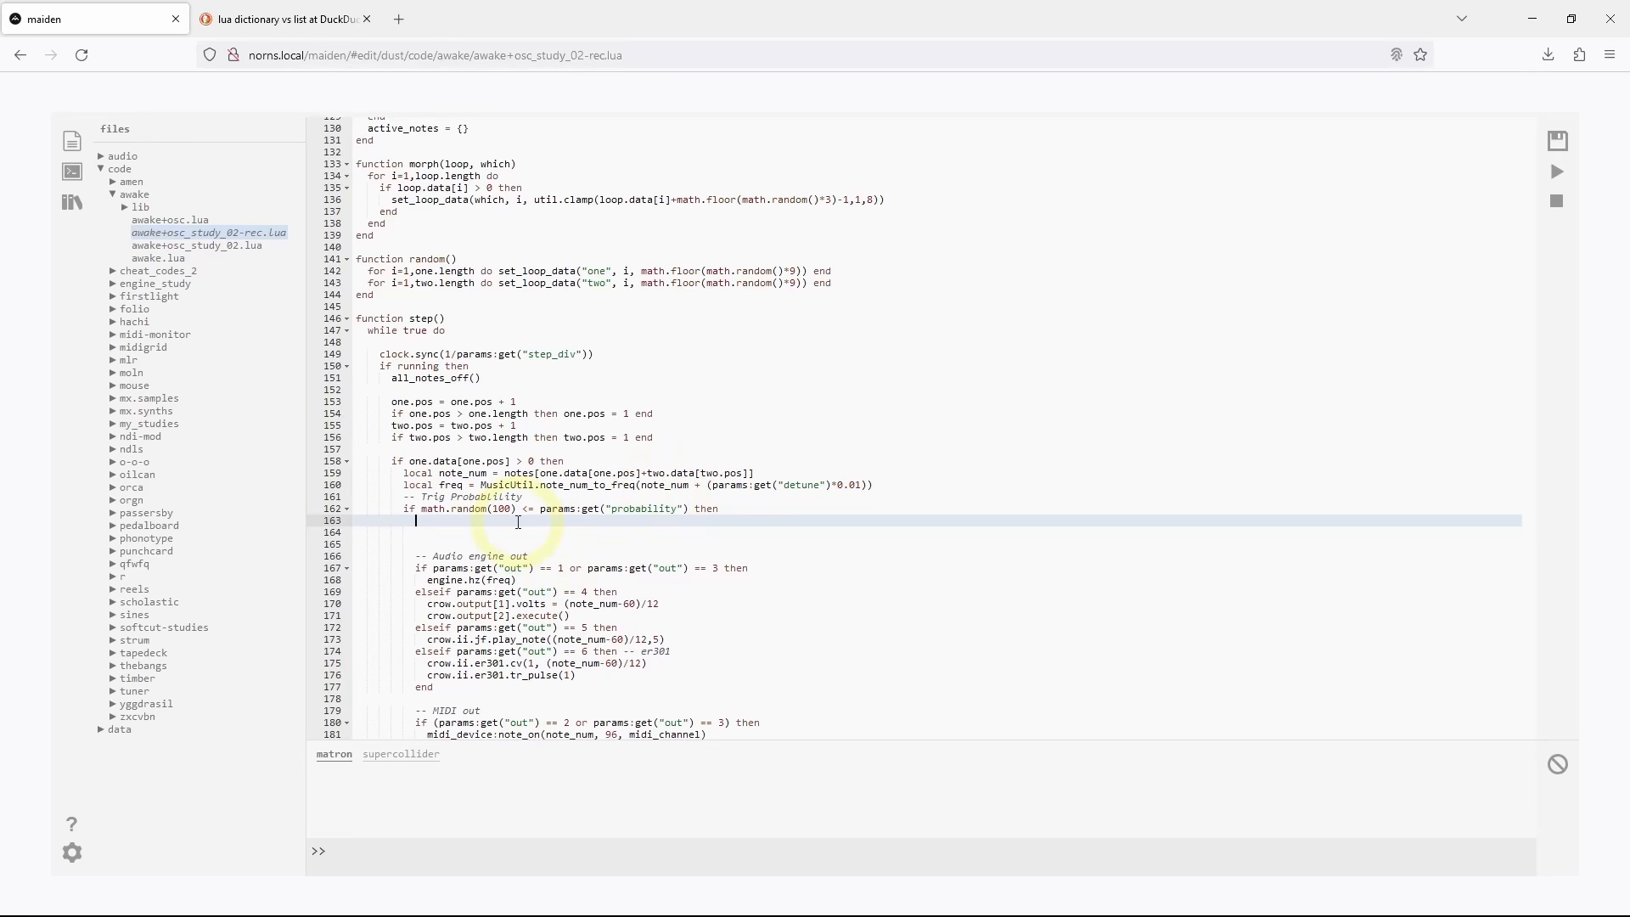
# Write an osc.send() call below the probability condition with td_dest as destination and "/note" as path
pyautogui.hotkey('ctrl', 'z')
pyautogui.write('osc.se')
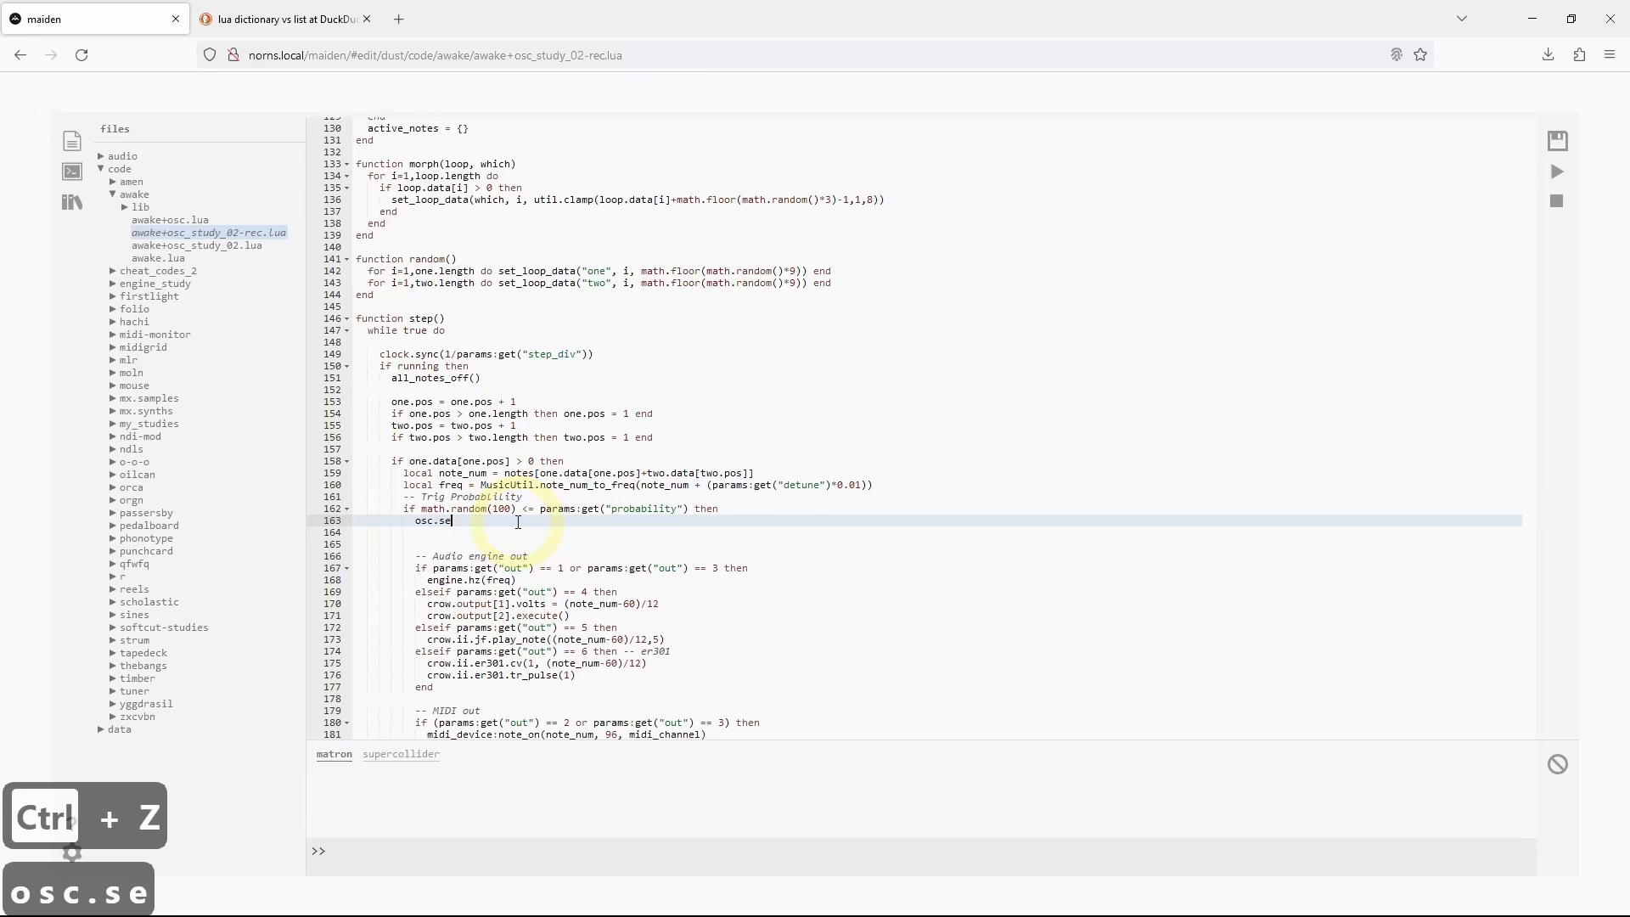
pyautogui.write('nd(')
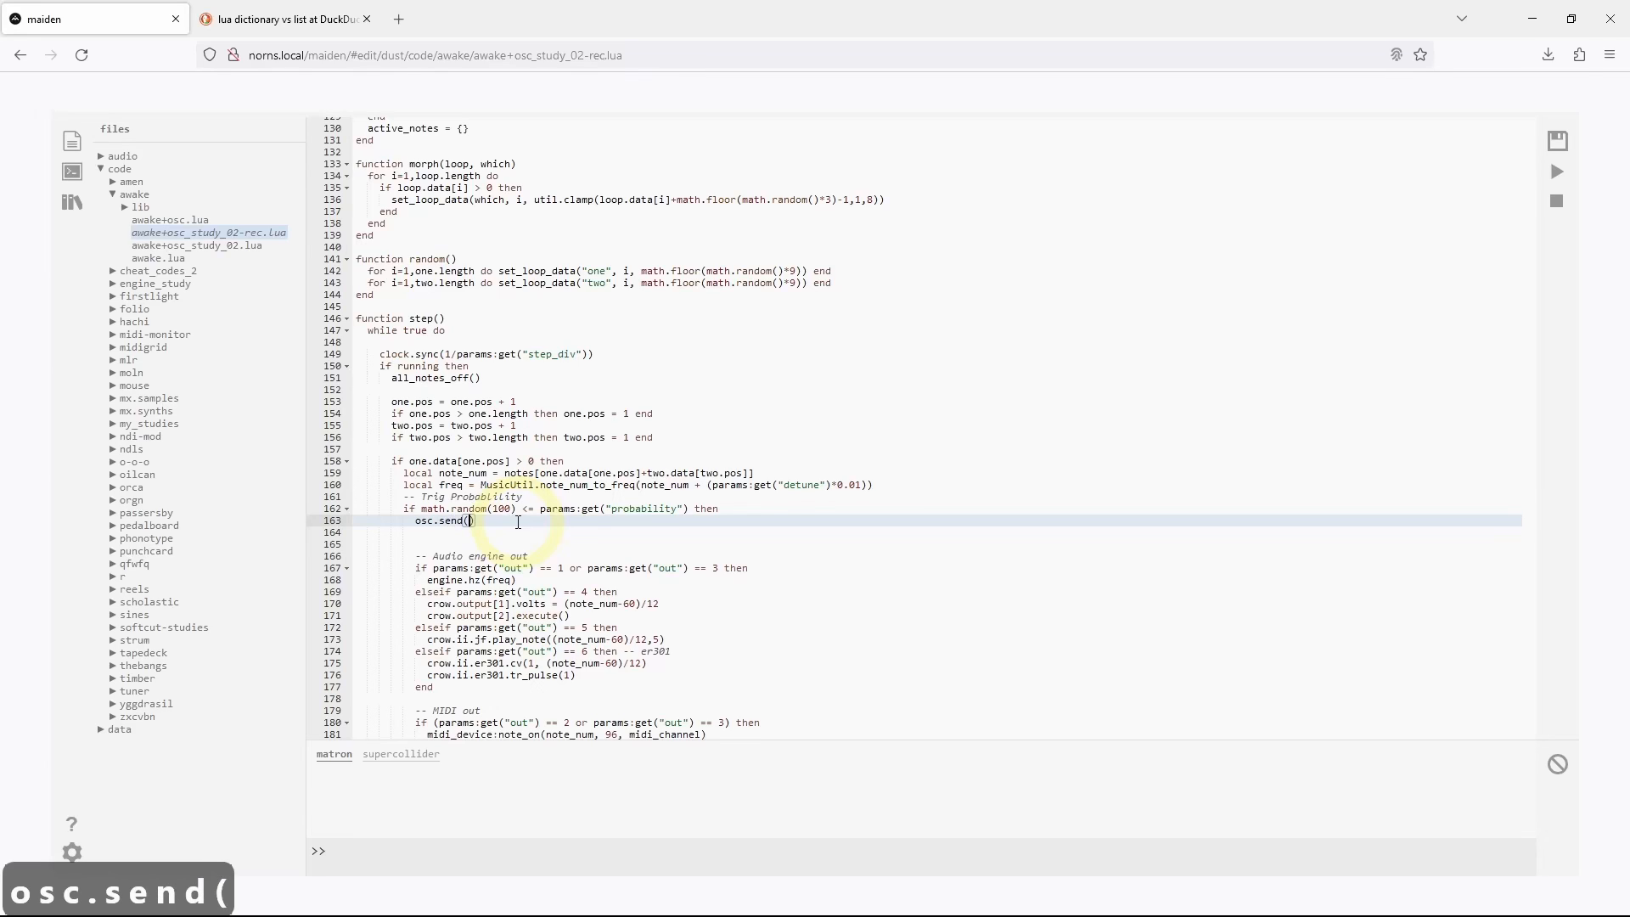
pyautogui.write('td')
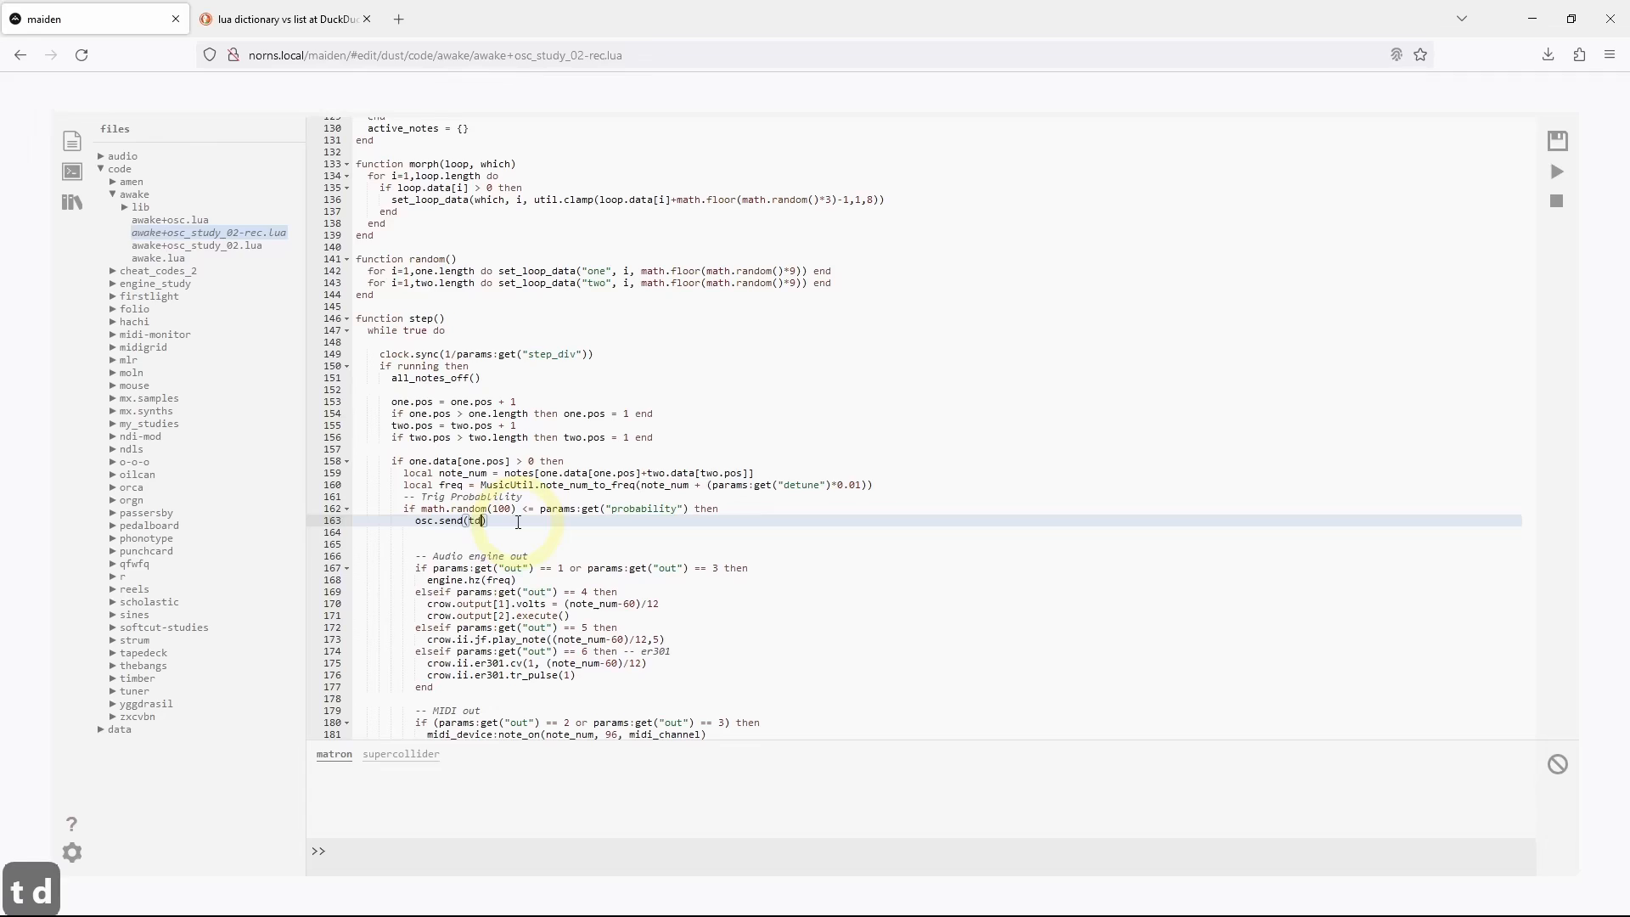
pyautogui.write('_dest')
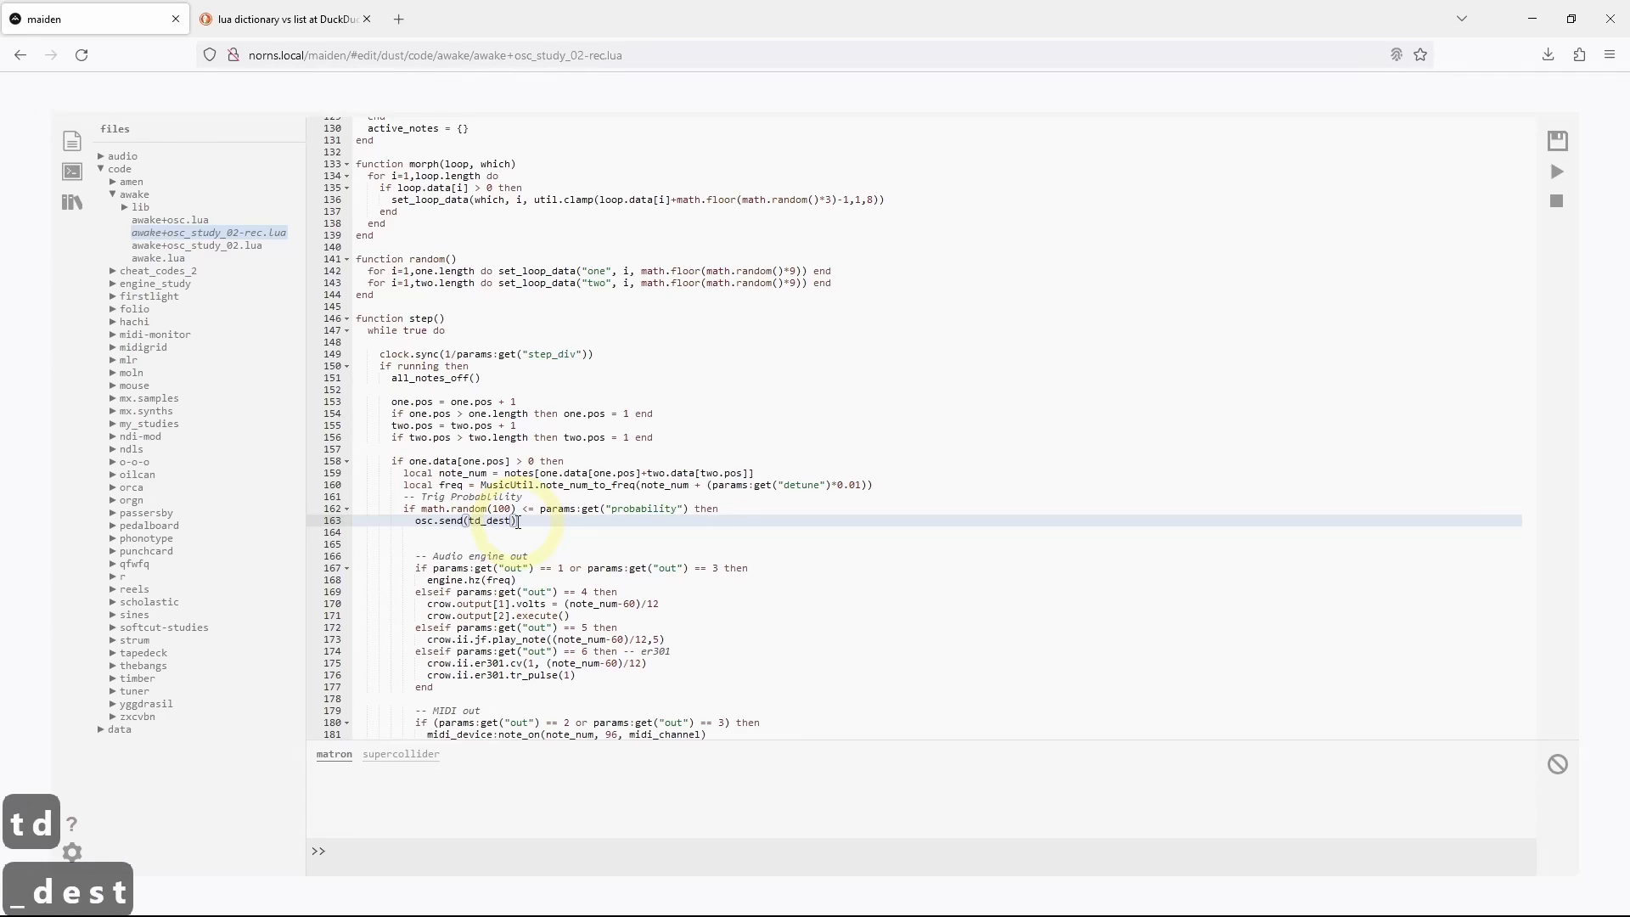
pyautogui.write(',')
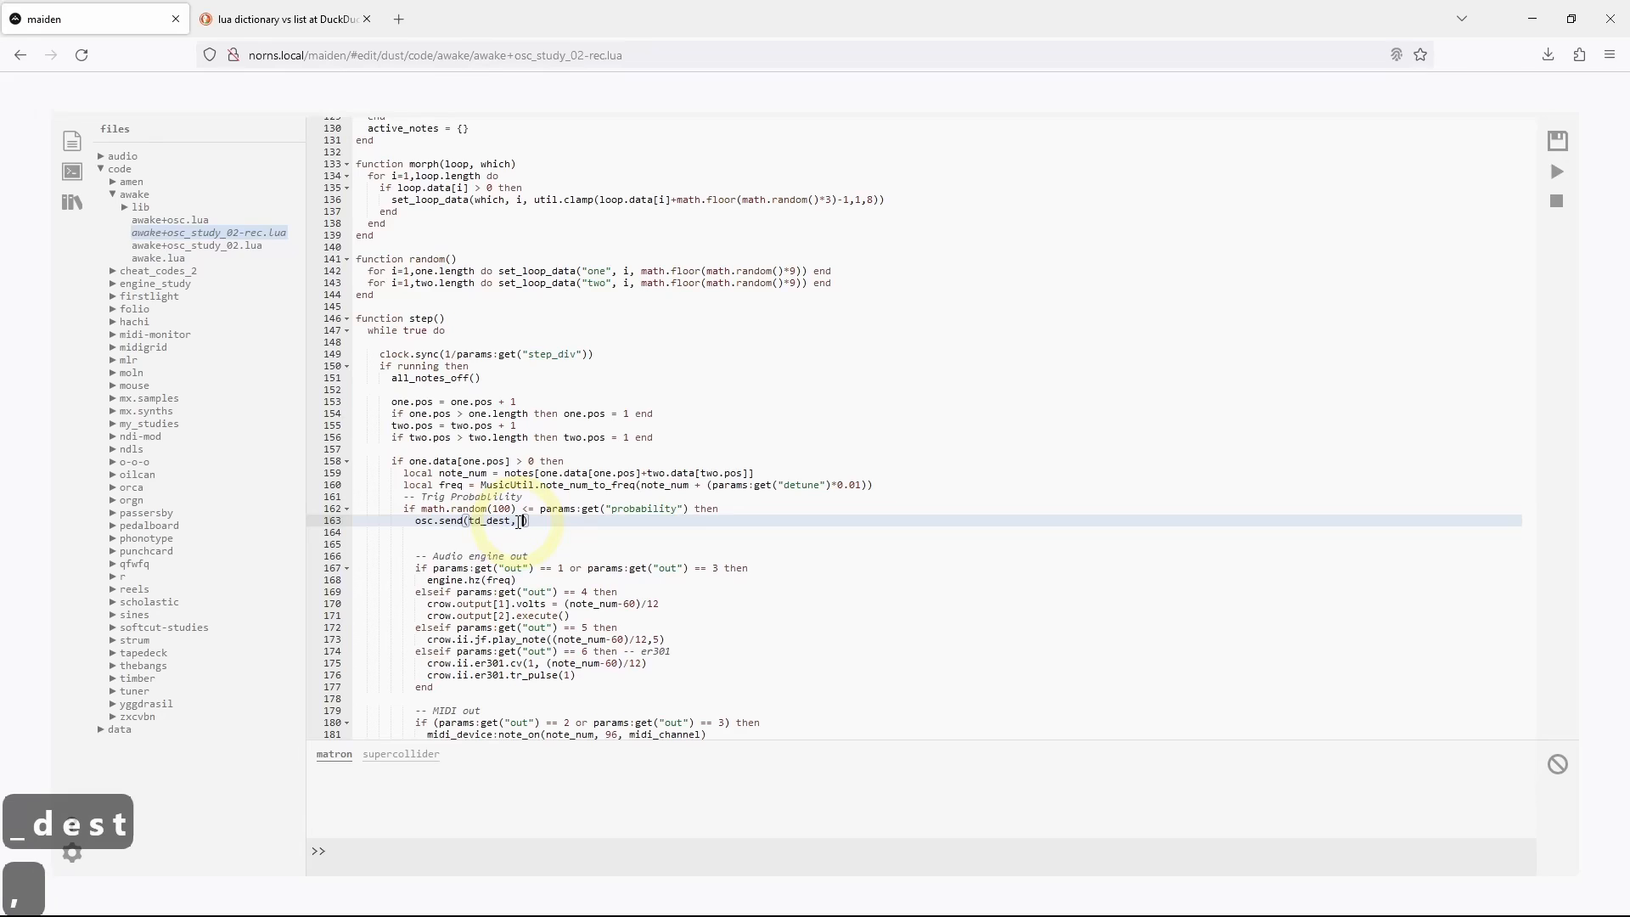
pyautogui.write('"')
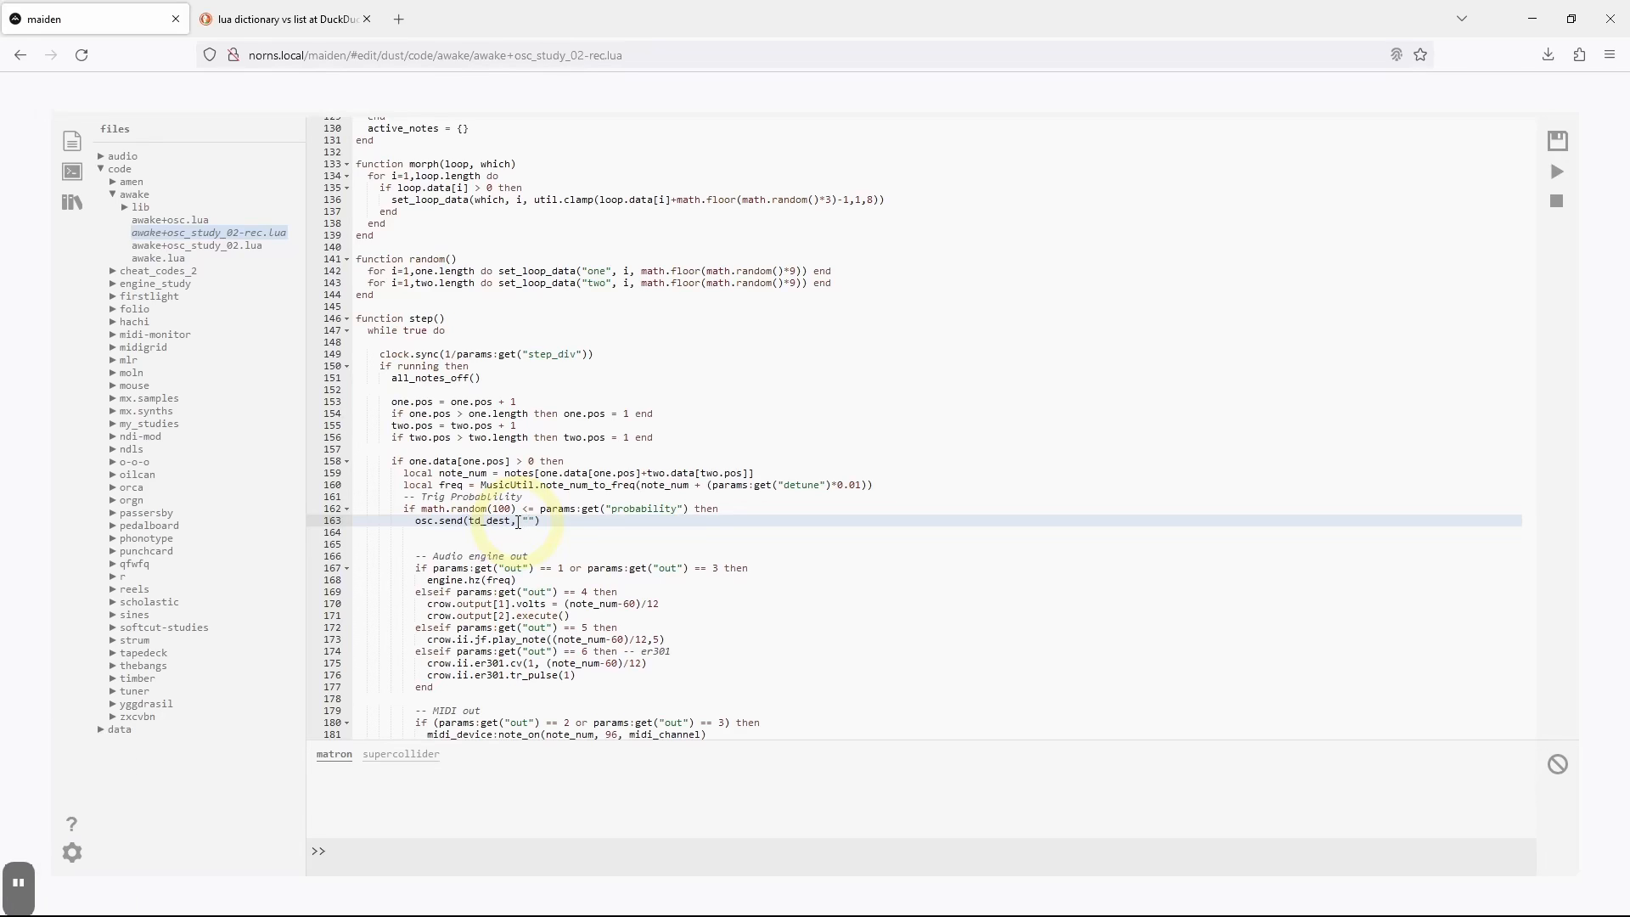
pyautogui.write('/')
pyautogui.write('note')
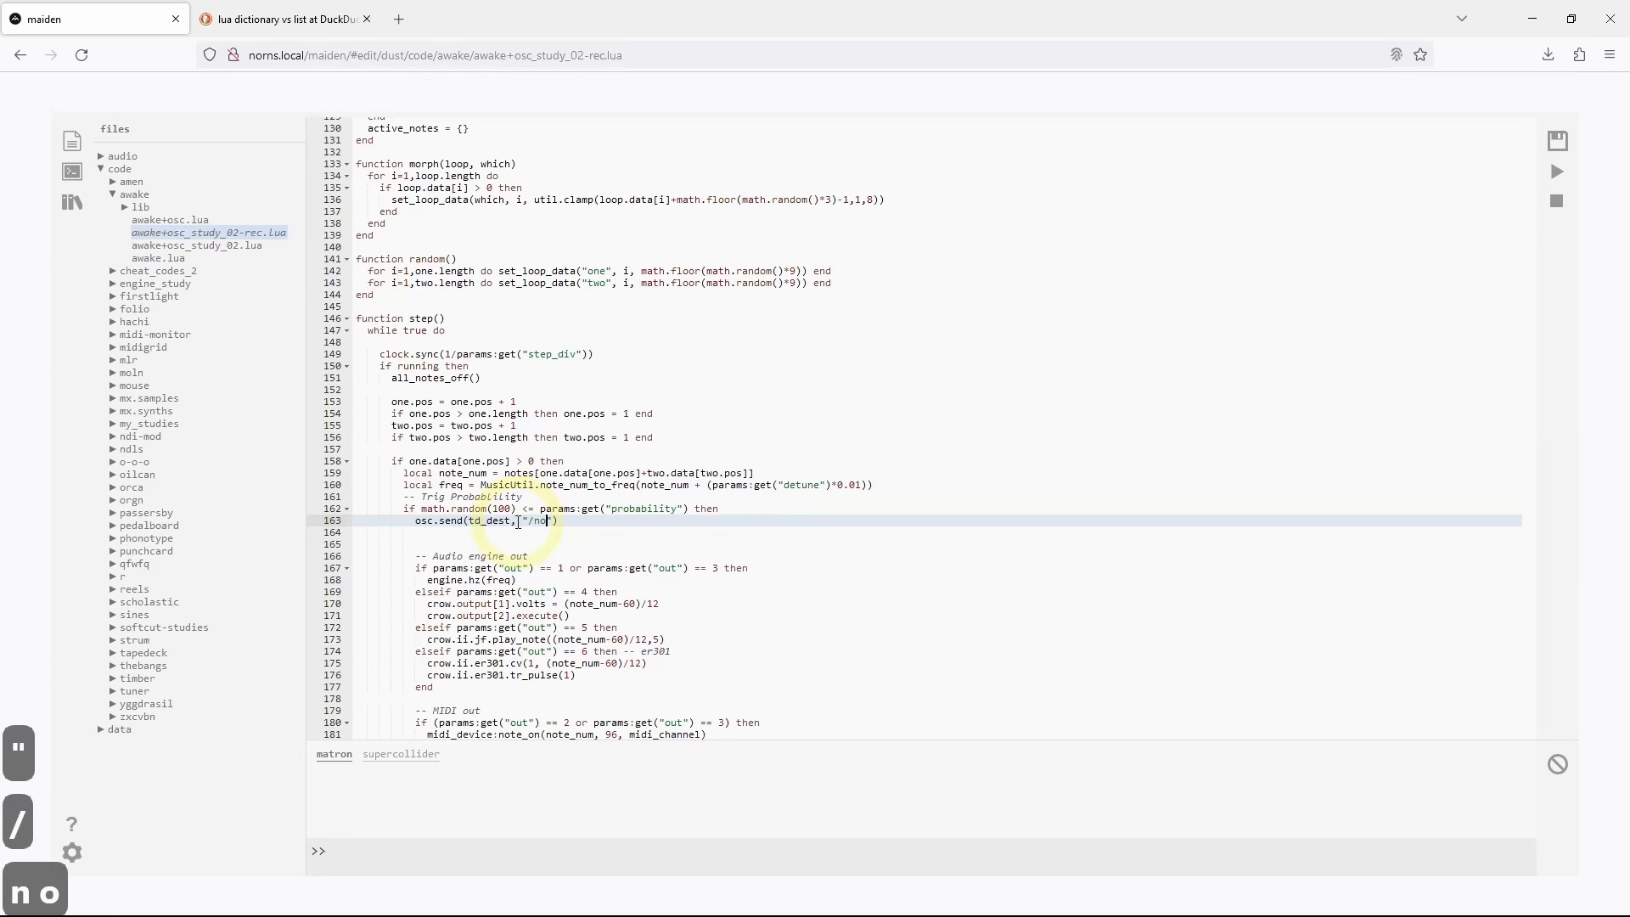
pyautogui.press('Right')
pyautogui.press('Right')
pyautogui.press('Left')
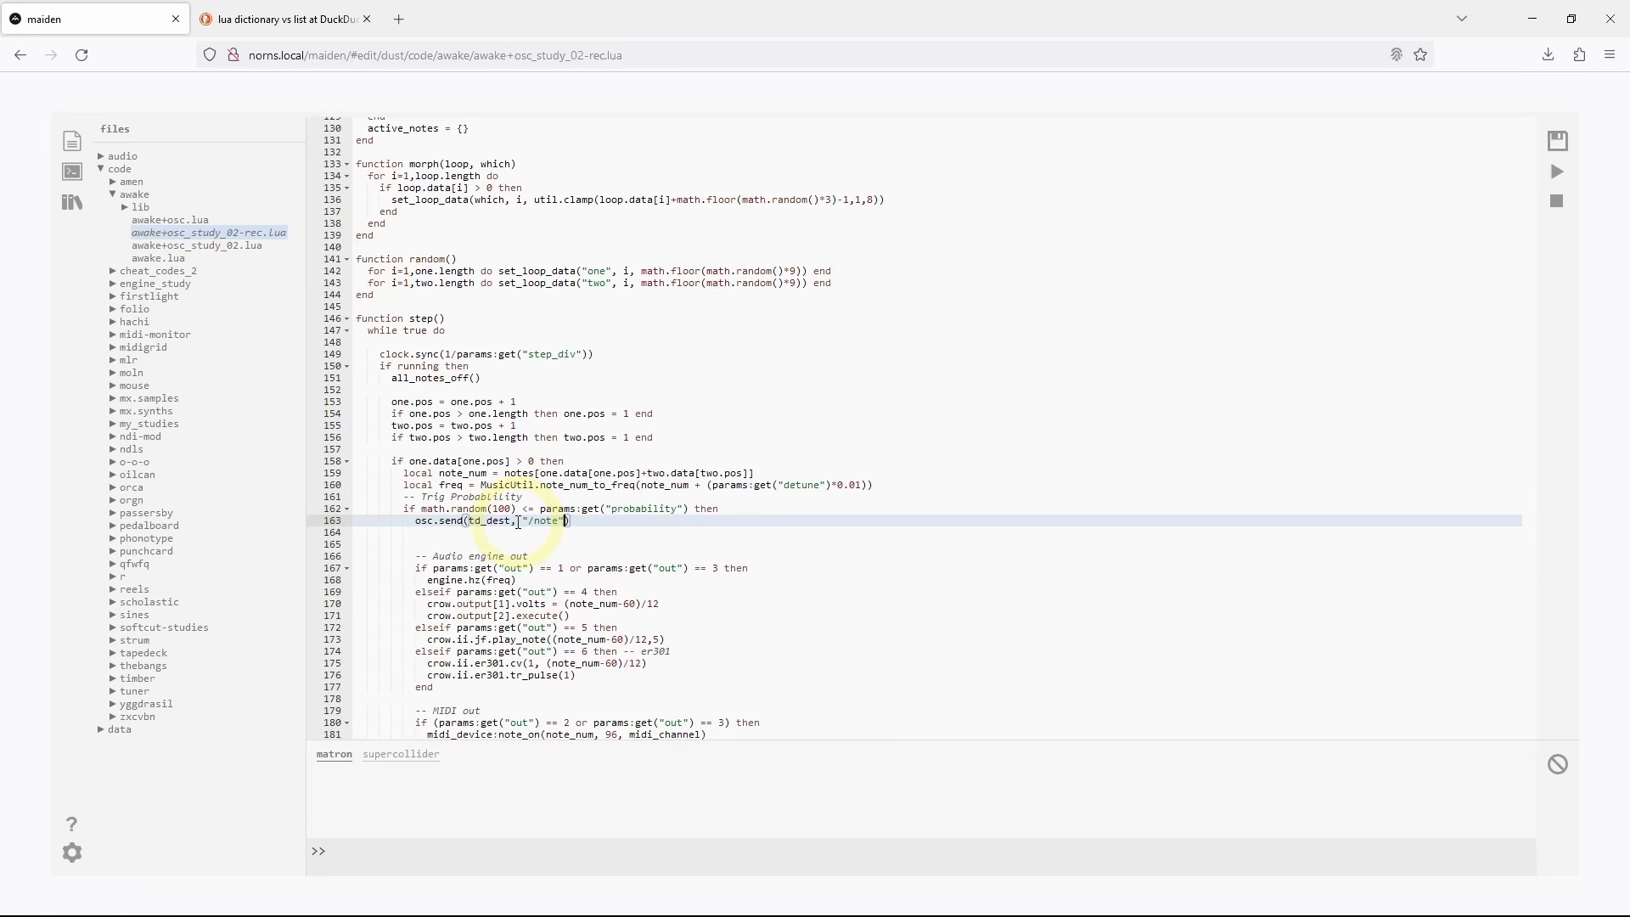
# Complete the "/note" osc.send call with {note_num} as its third argument
pyautogui.write(',')
pyautogui.write('{}')
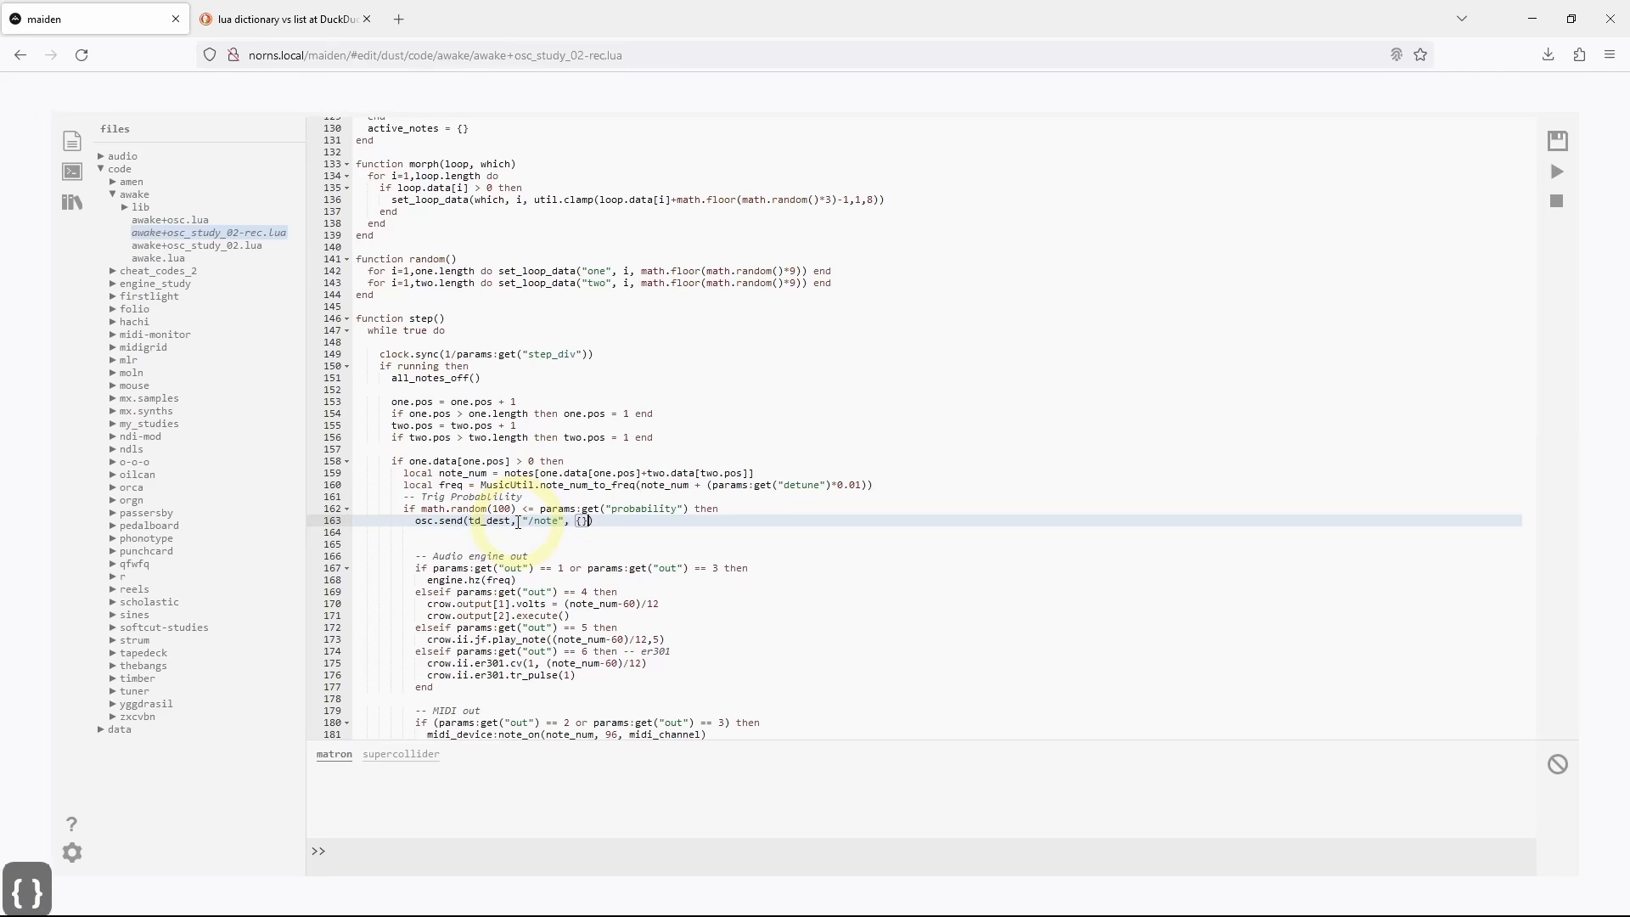
pyautogui.press('Left')
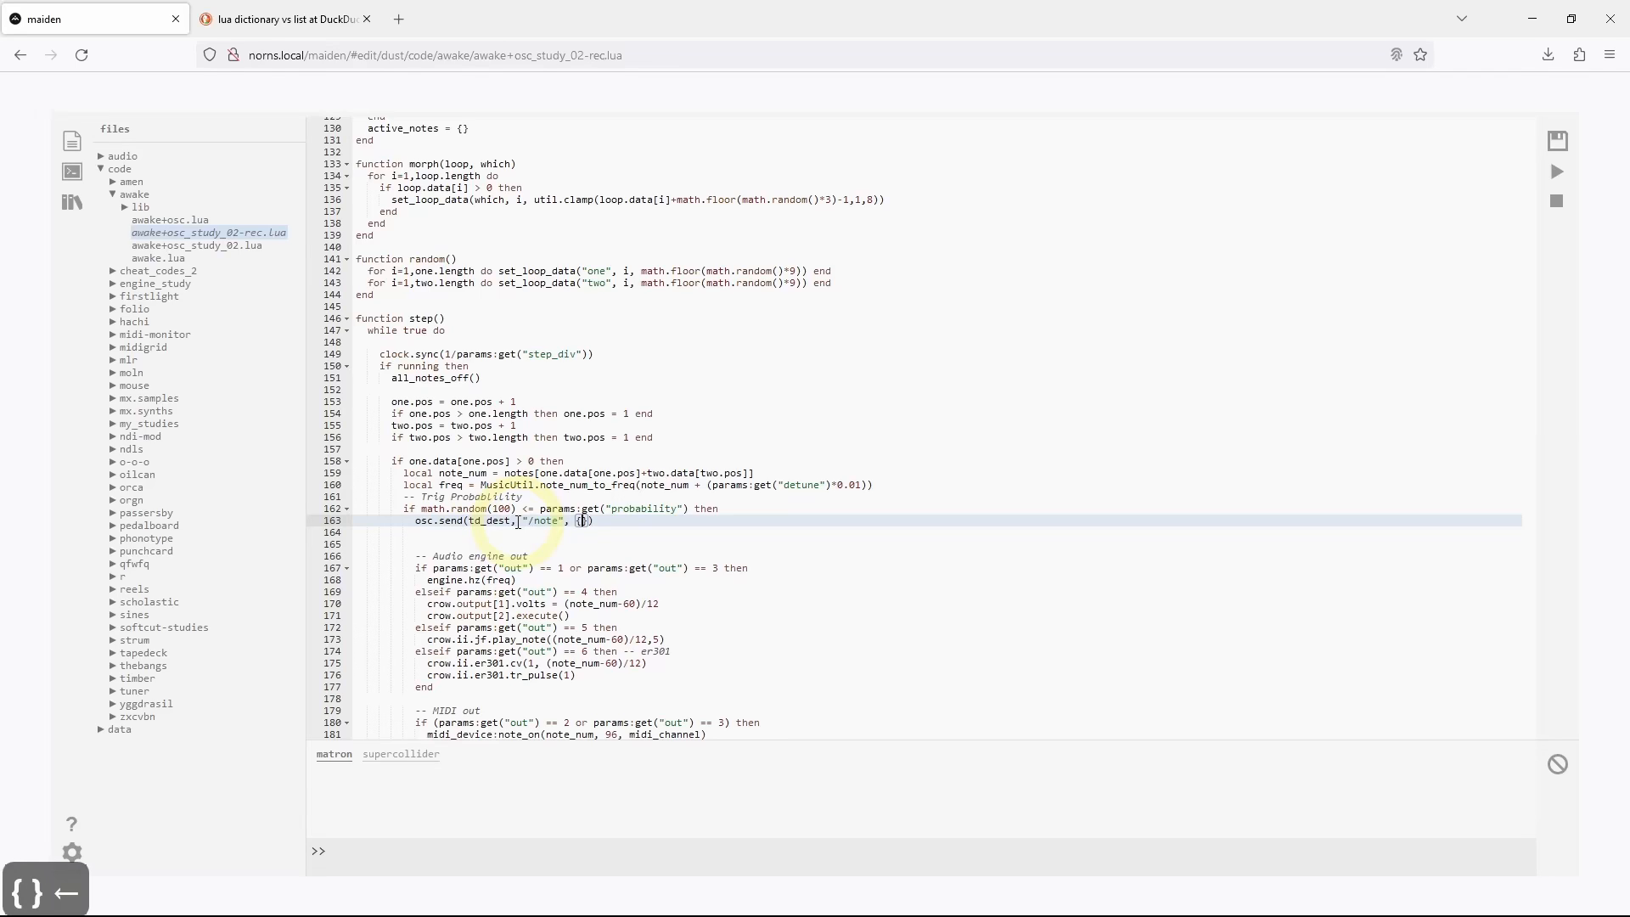
pyautogui.write('note')
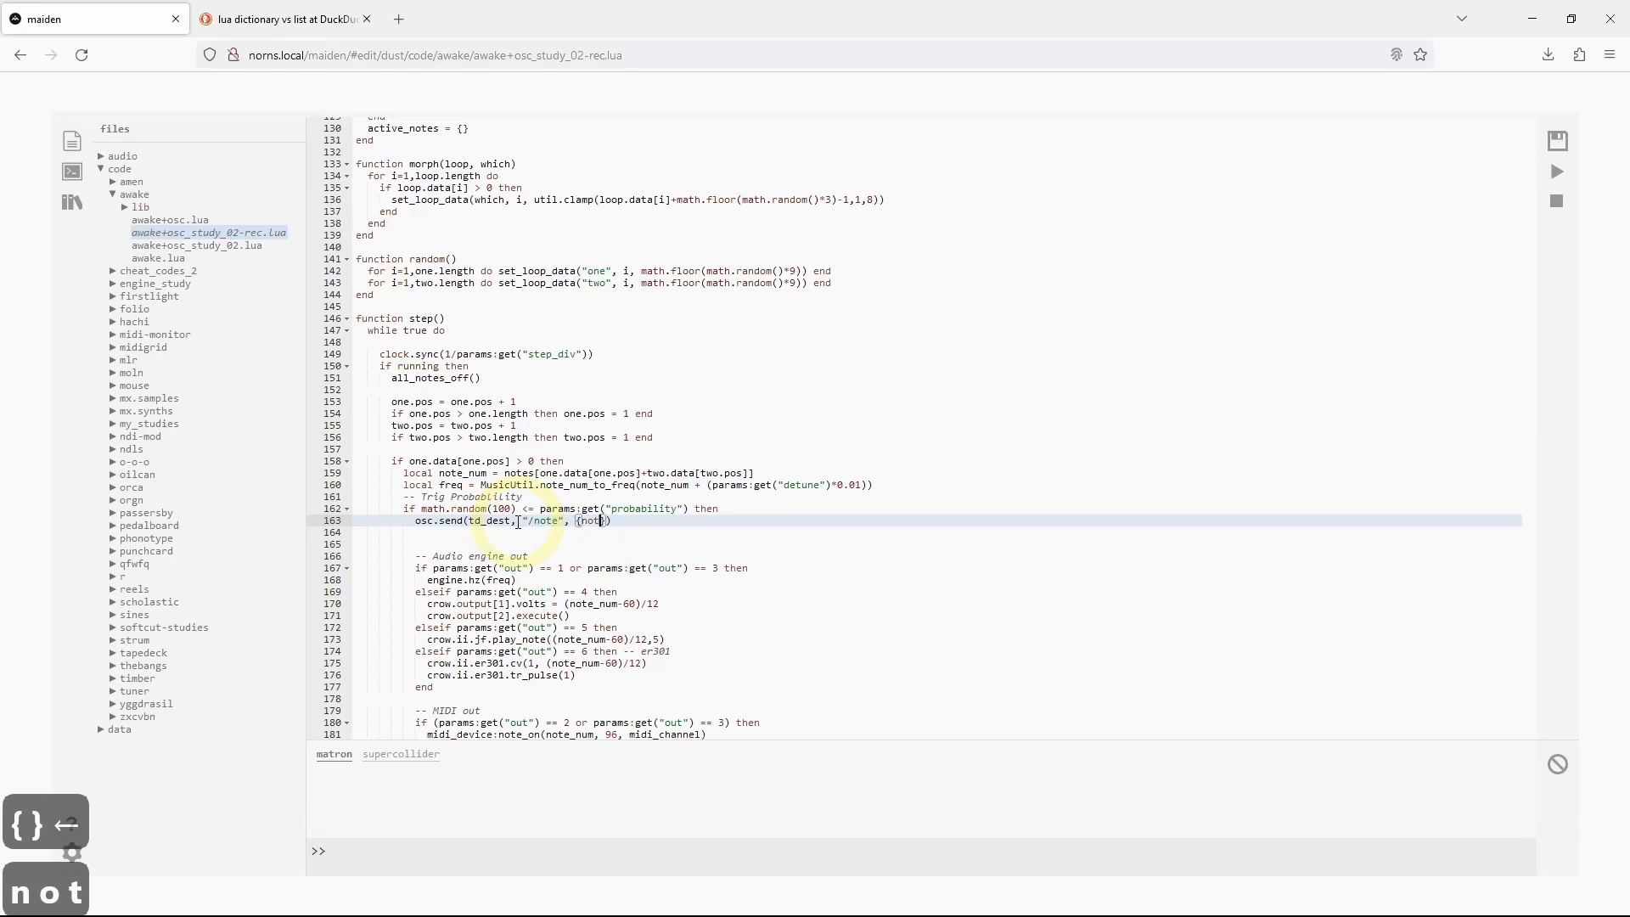
pyautogui.write('_num')
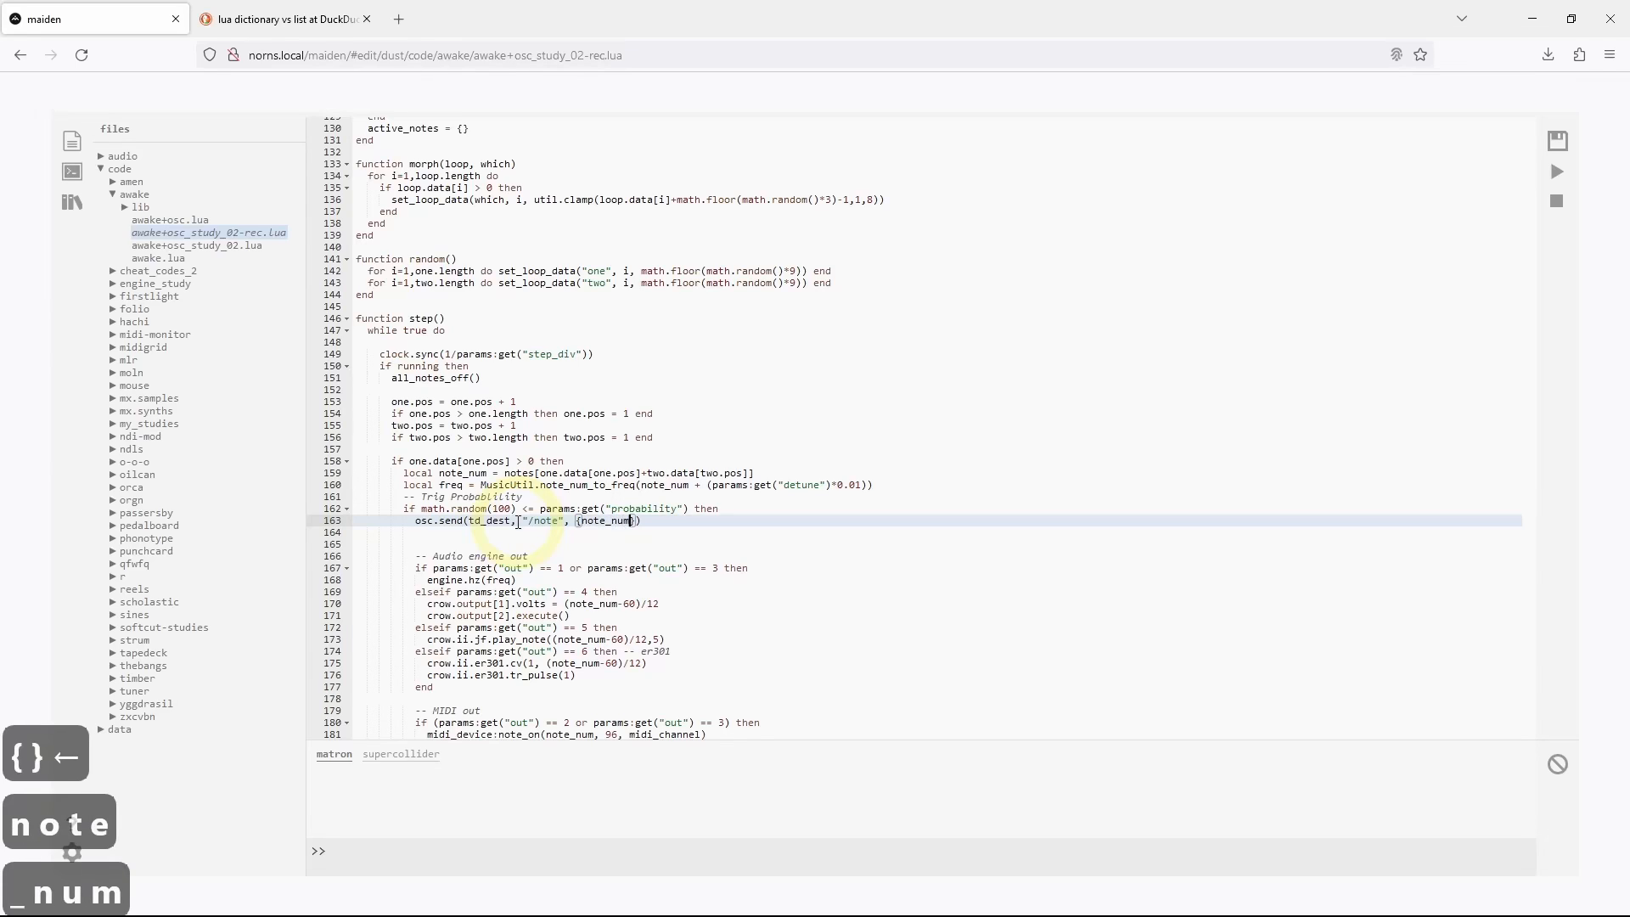
pyautogui.press('Right')
pyautogui.press('Right')
pyautogui.press('Right')
pyautogui.press('Left')
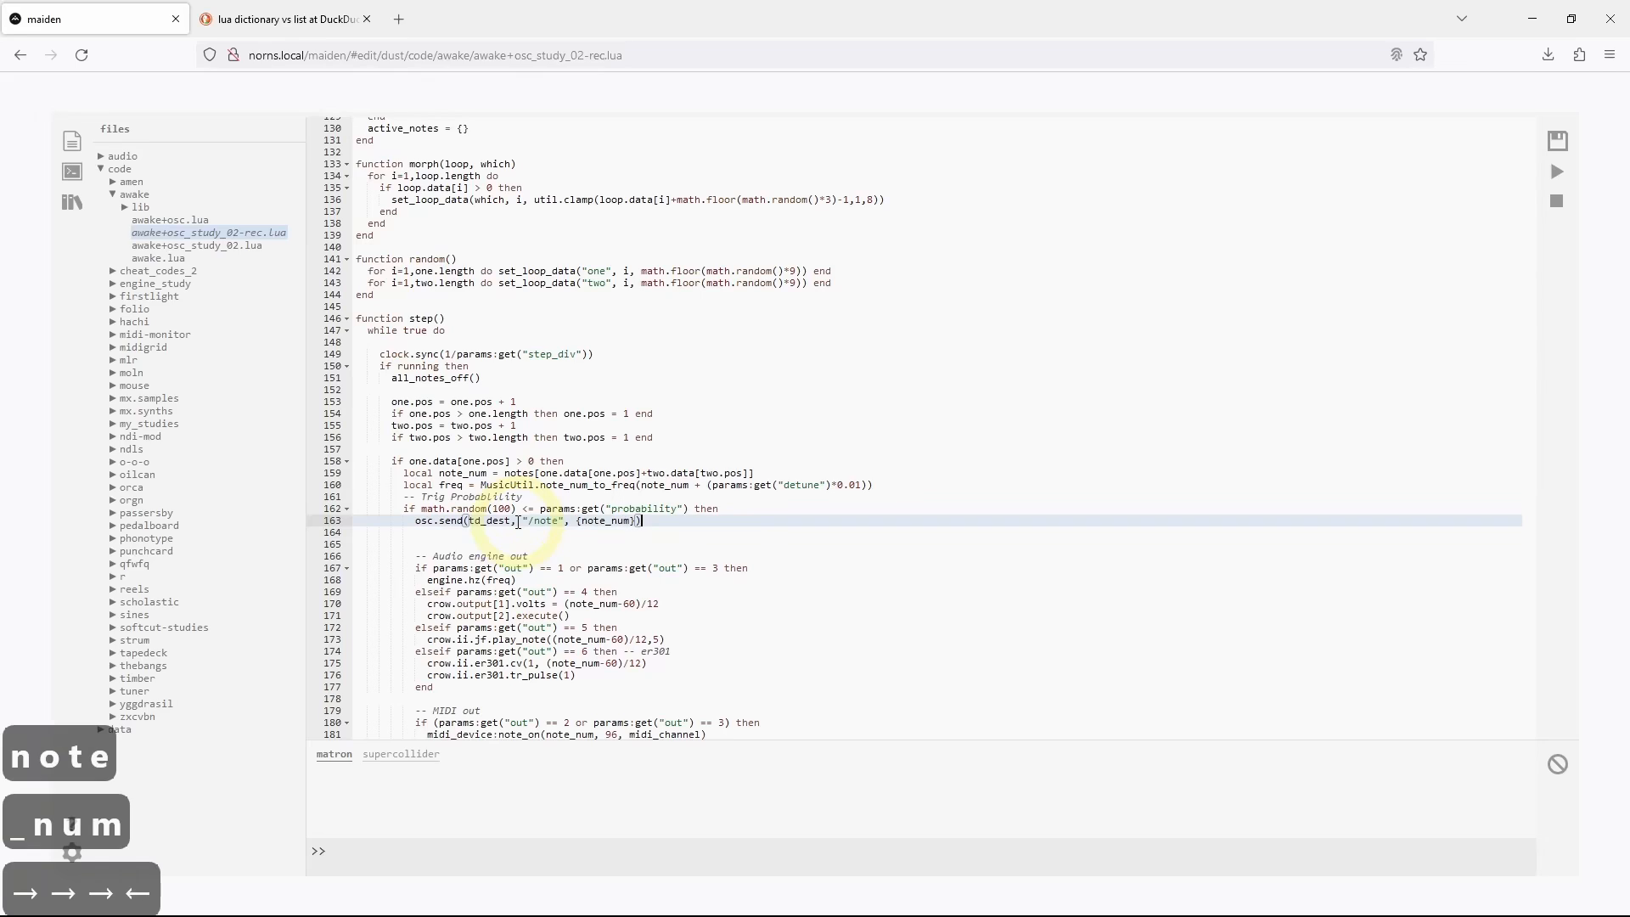
# Add a second osc.send() call below the "/note" one with td_dest as destination and "/pos" as path
pyautogui.press('Return')
pyautogui.press('Up')
pyautogui.press('End')
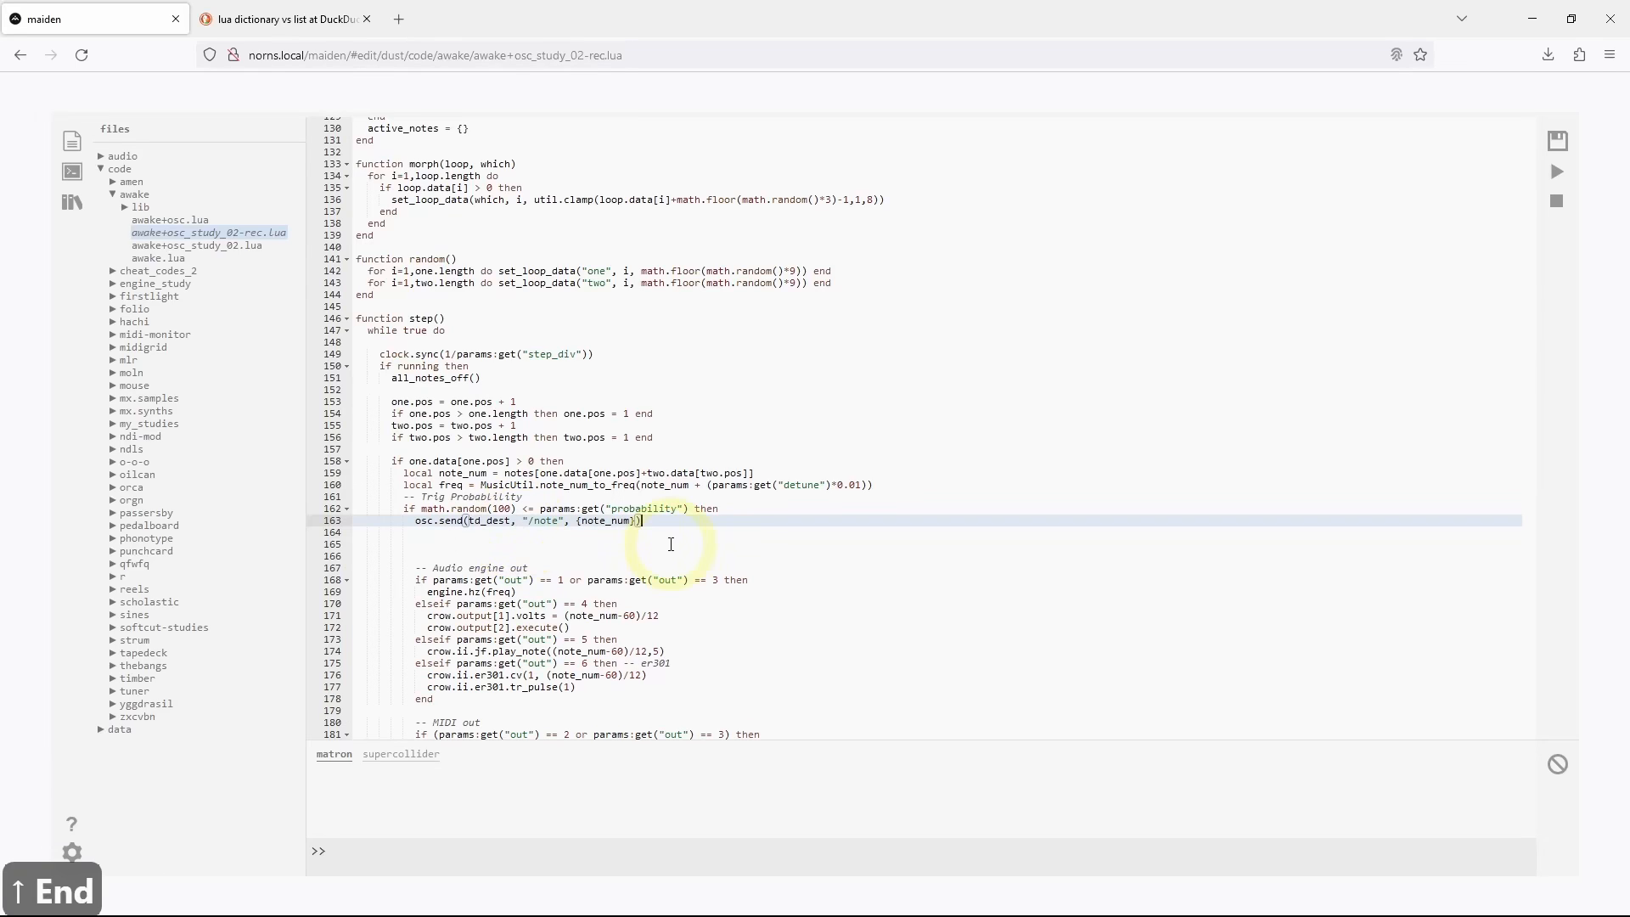
pyautogui.press('Down')
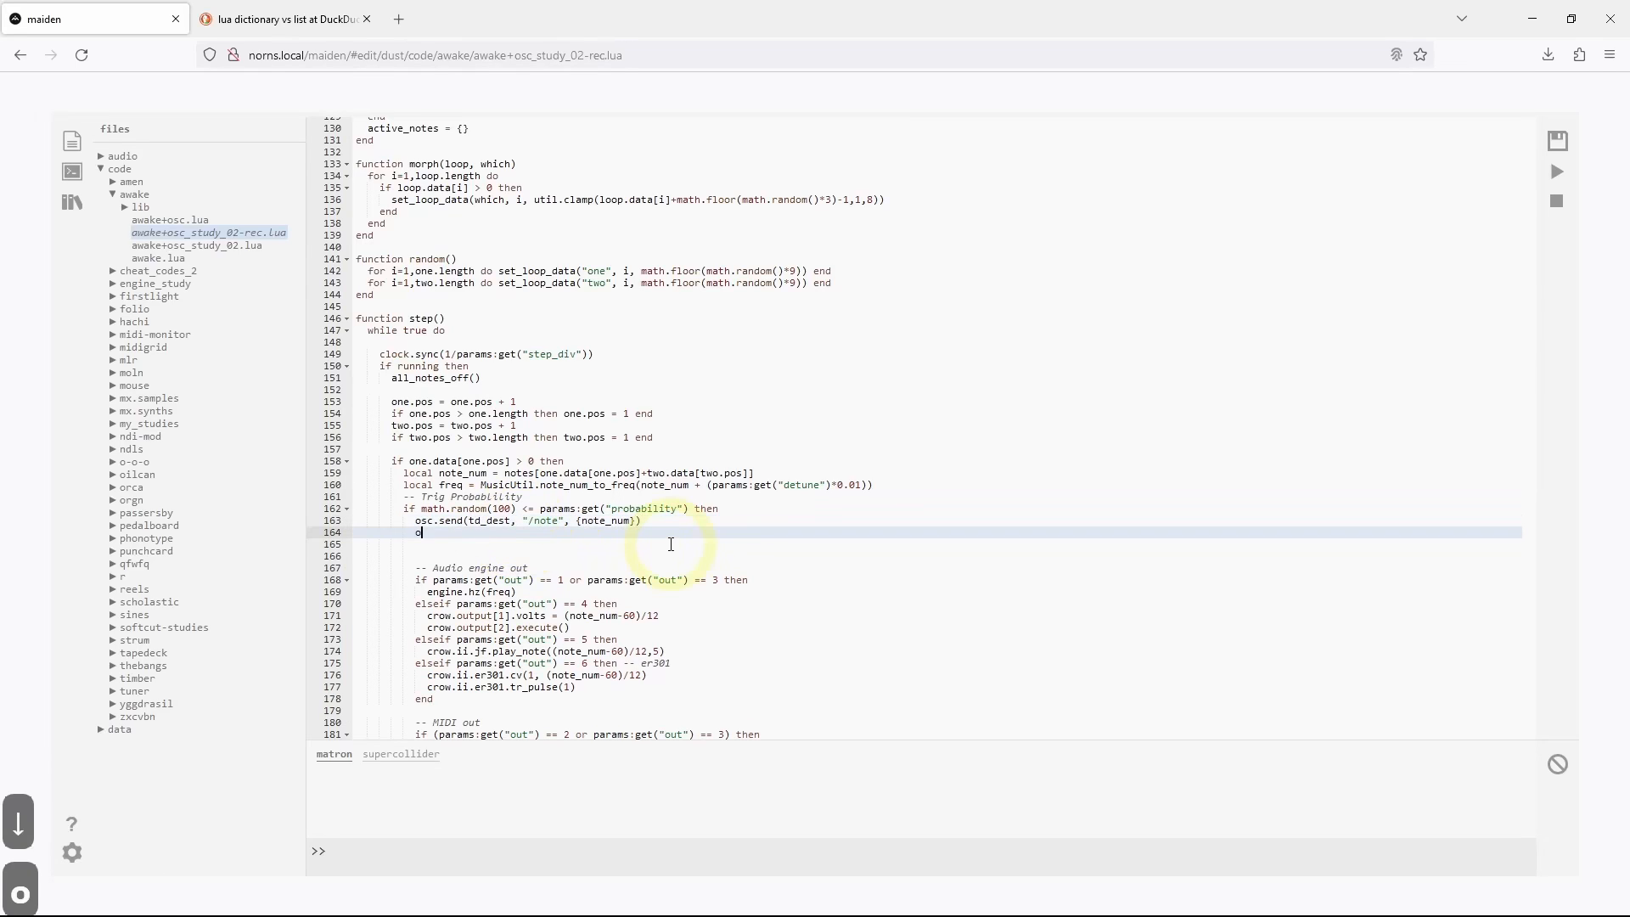
pyautogui.write('osc')
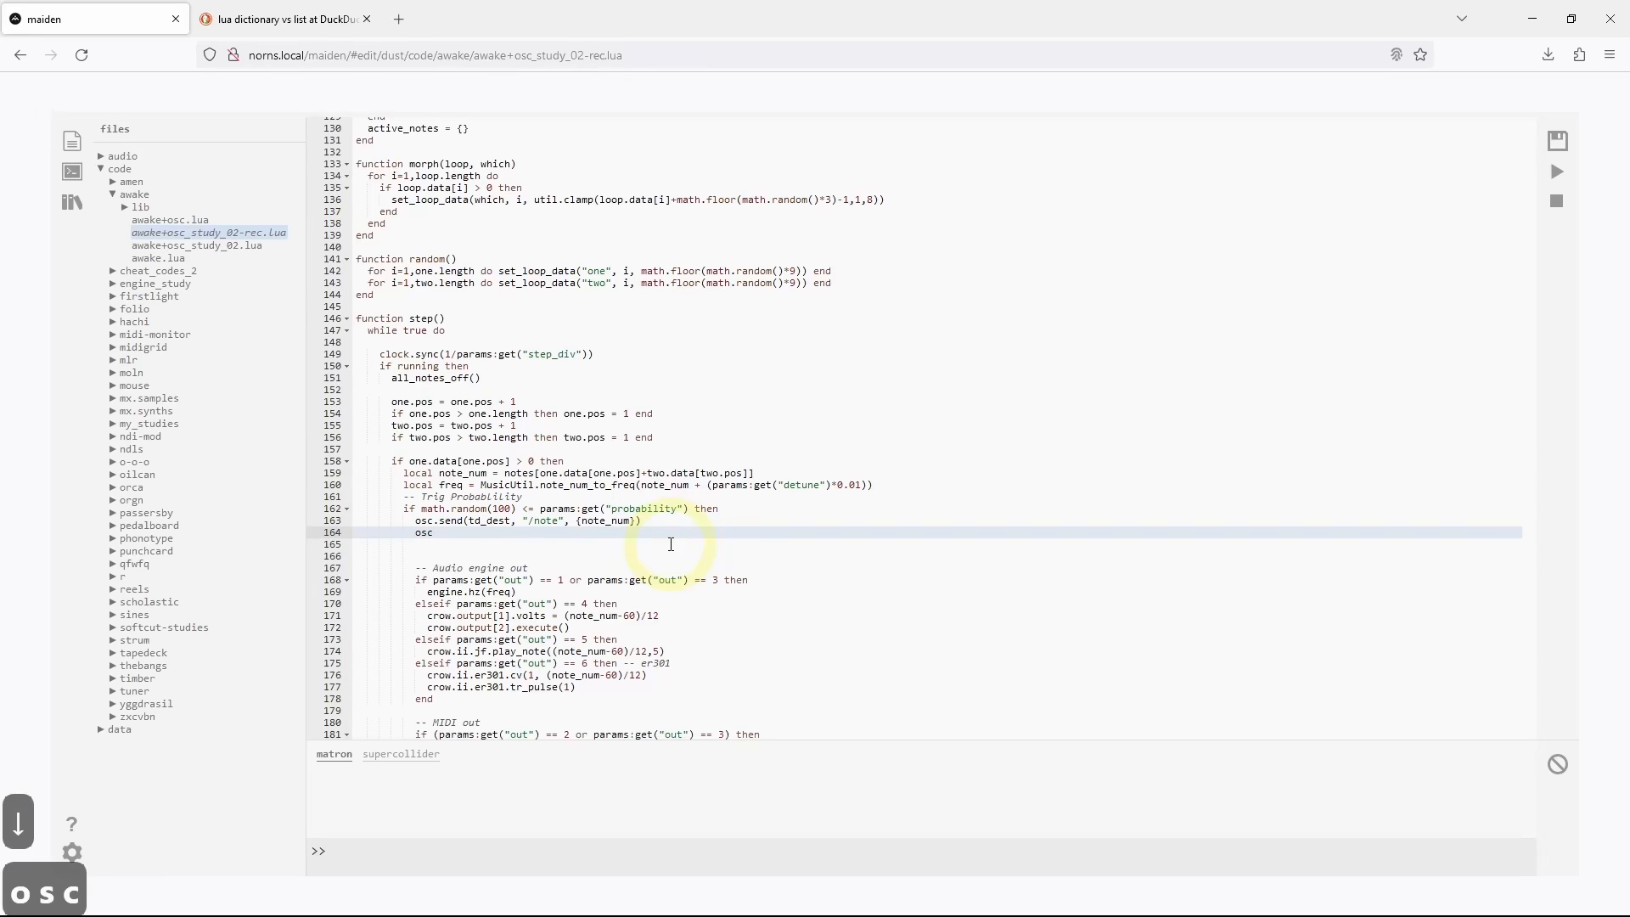
pyautogui.write('.send(')
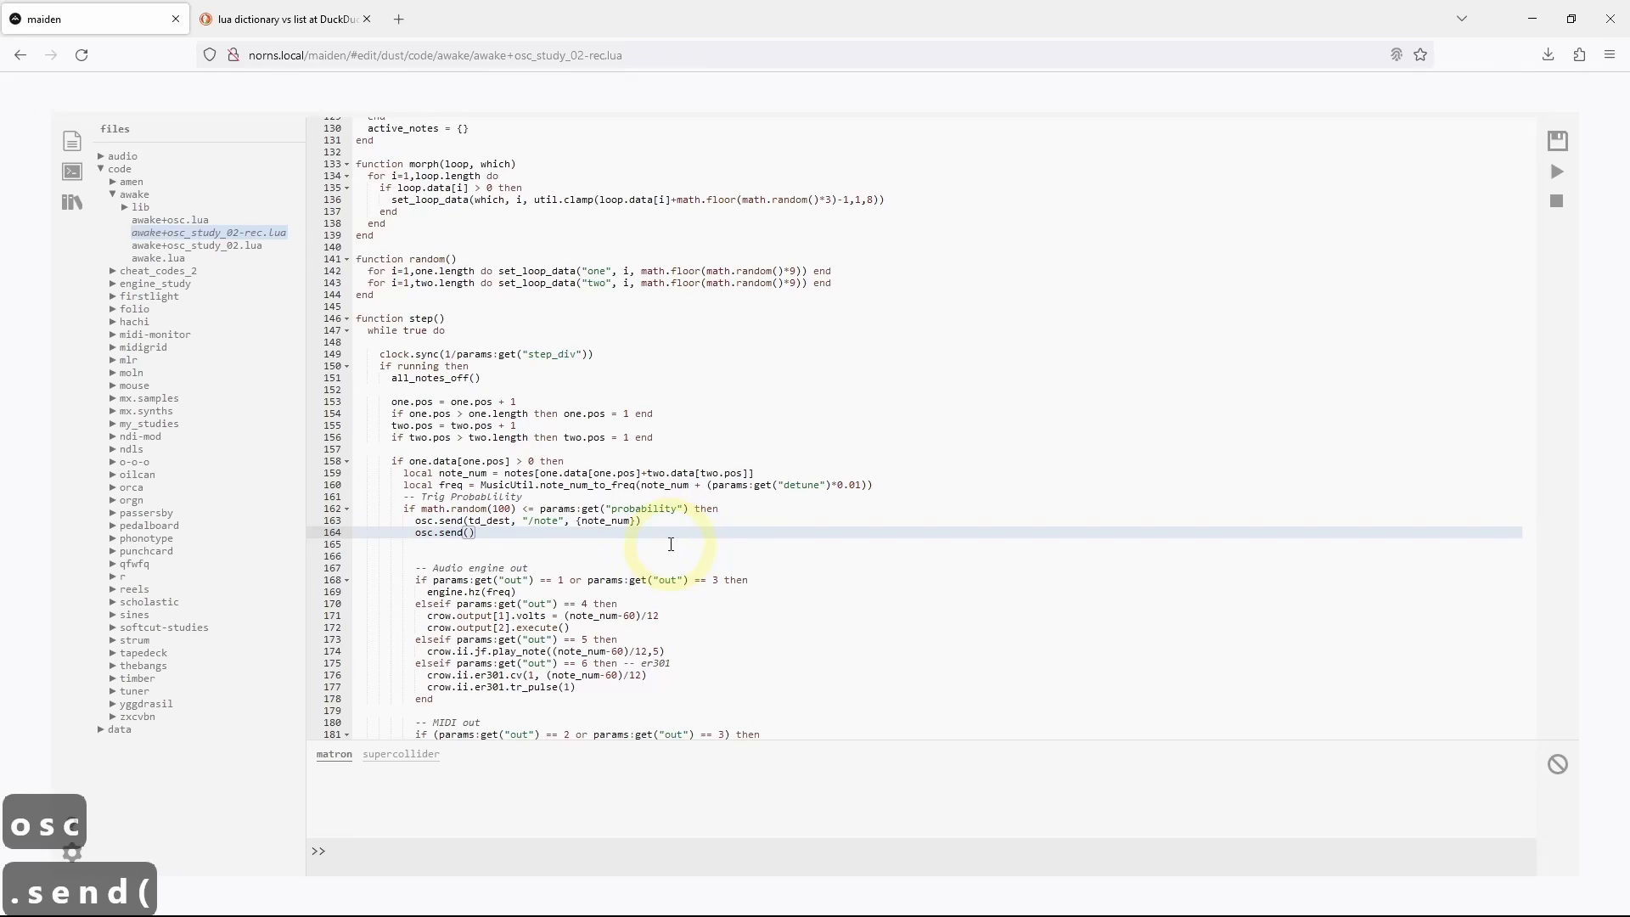
pyautogui.write('td_dest')
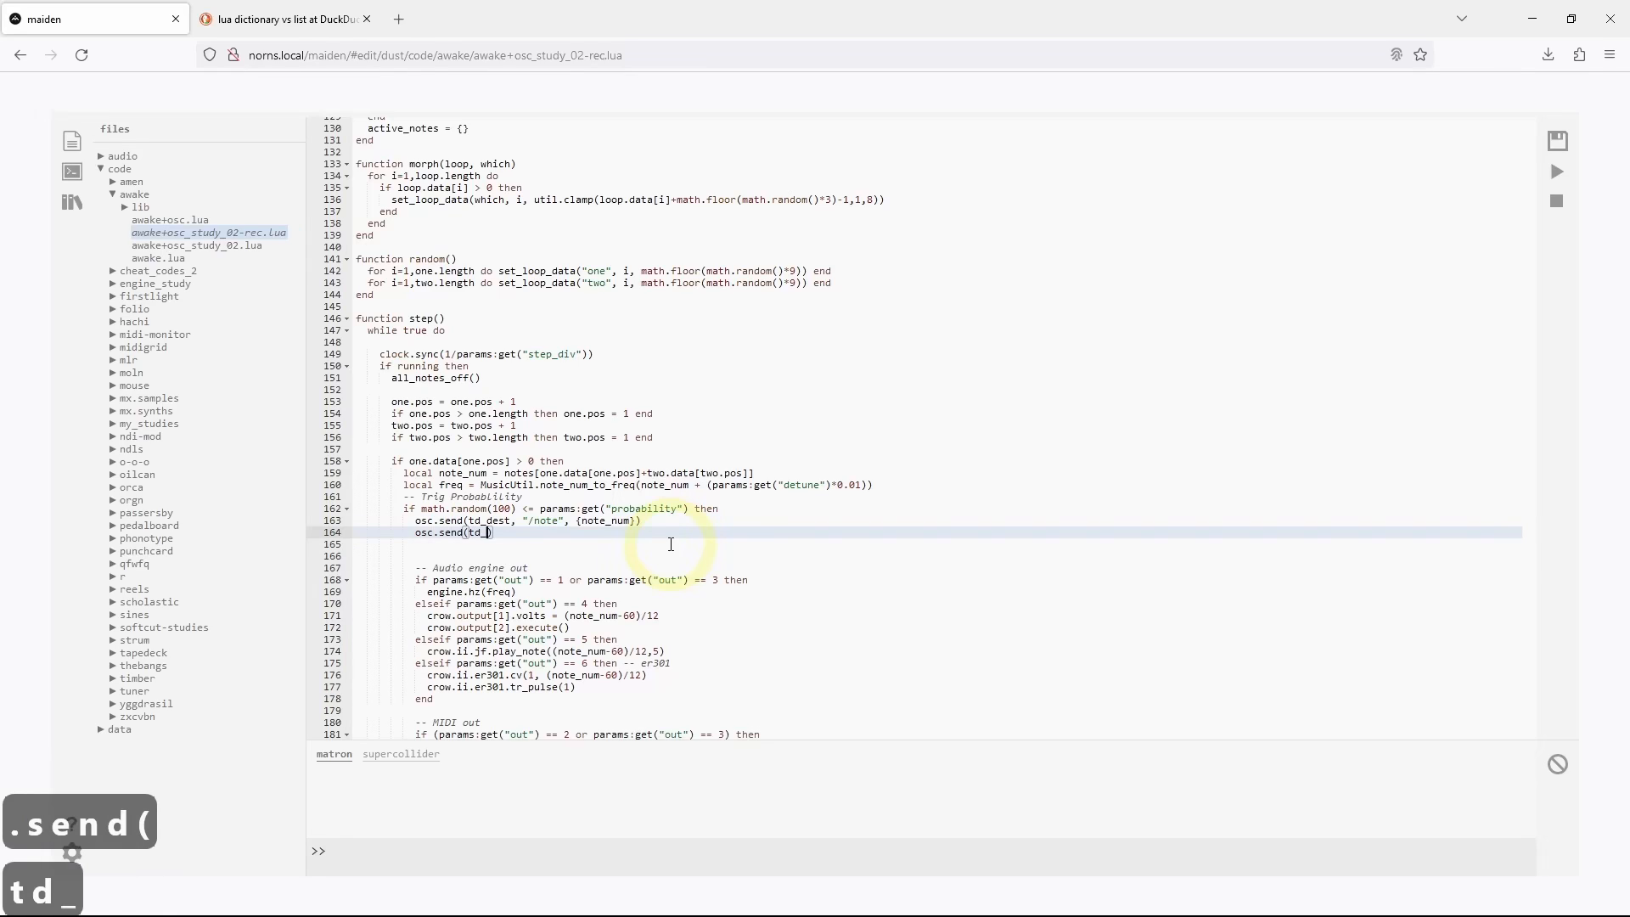
pyautogui.write(',')
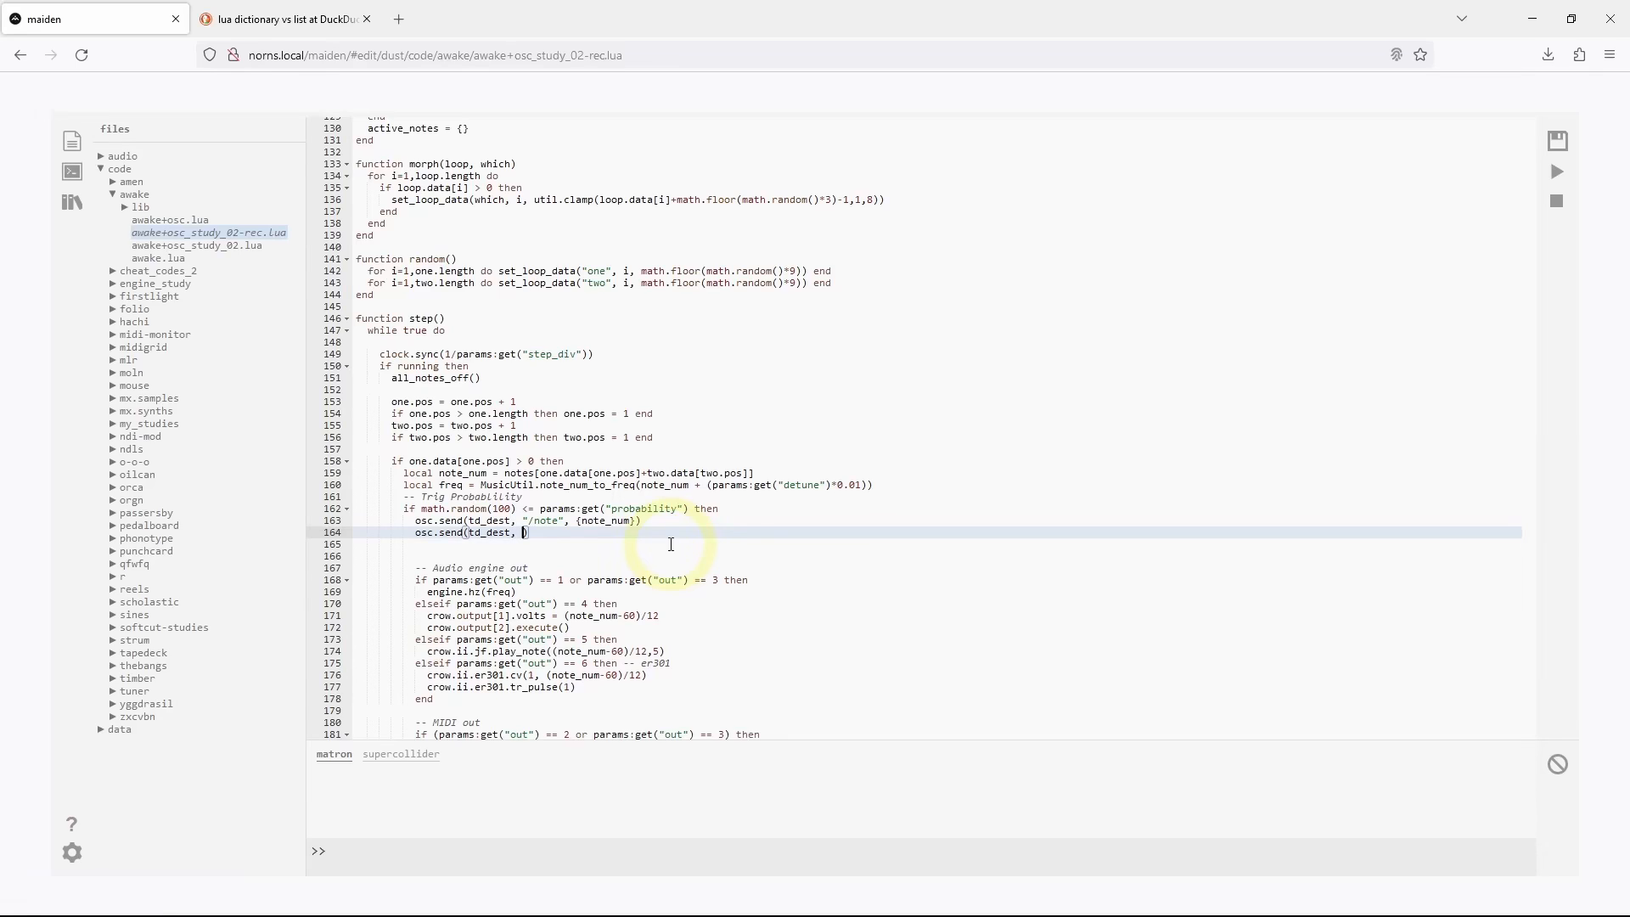
pyautogui.write('"/')
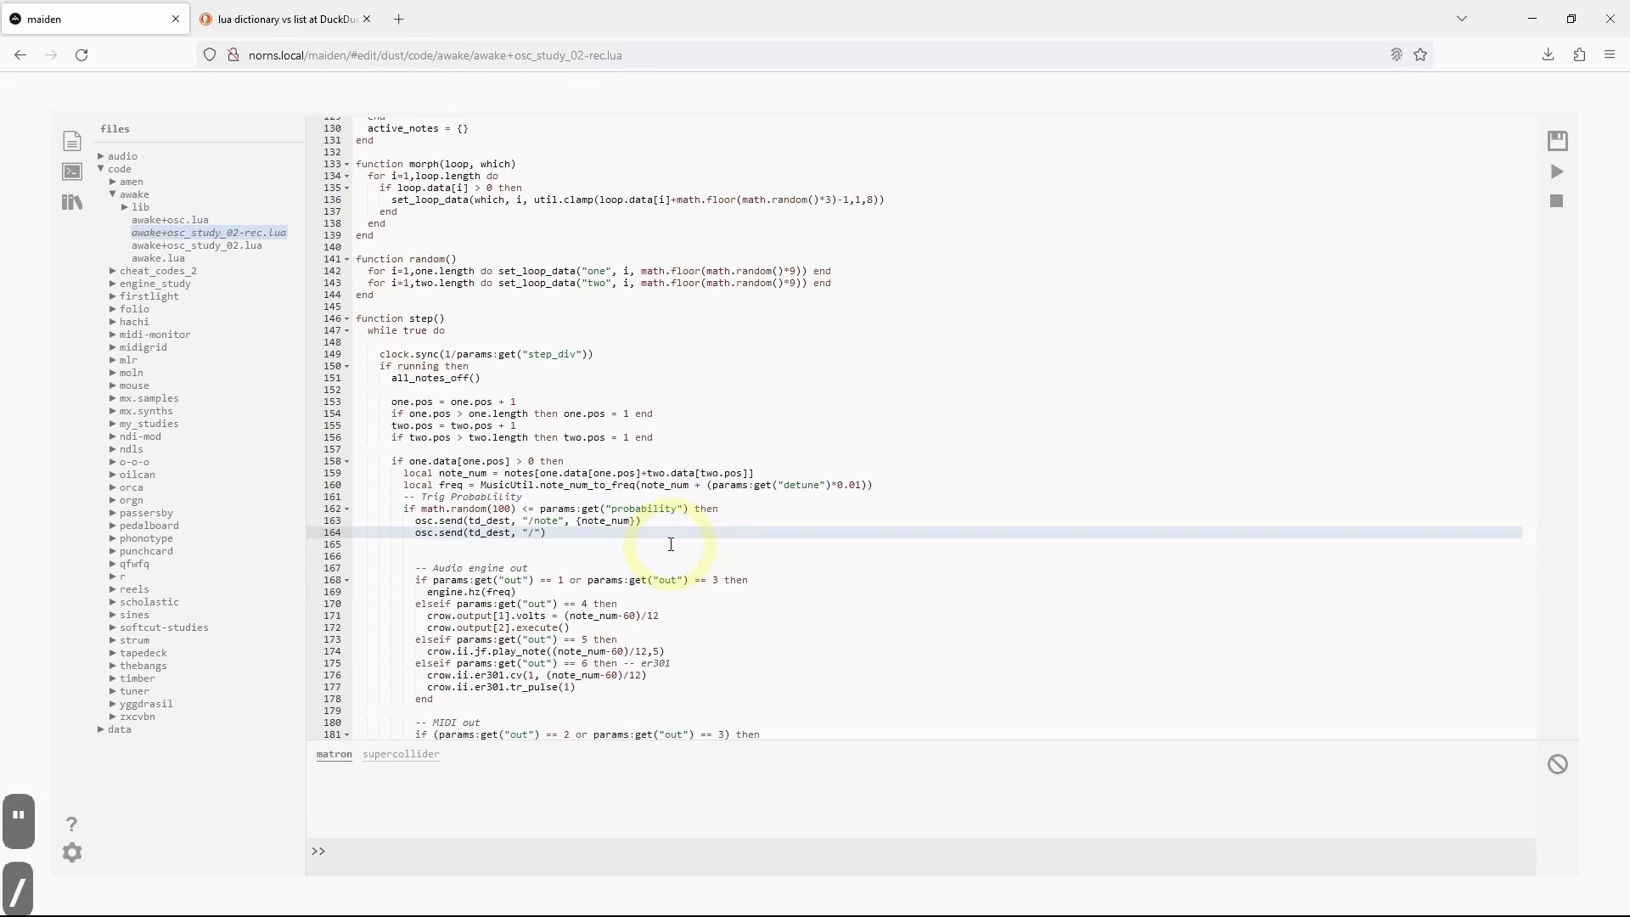
pyautogui.write('pos')
pyautogui.press('Right')
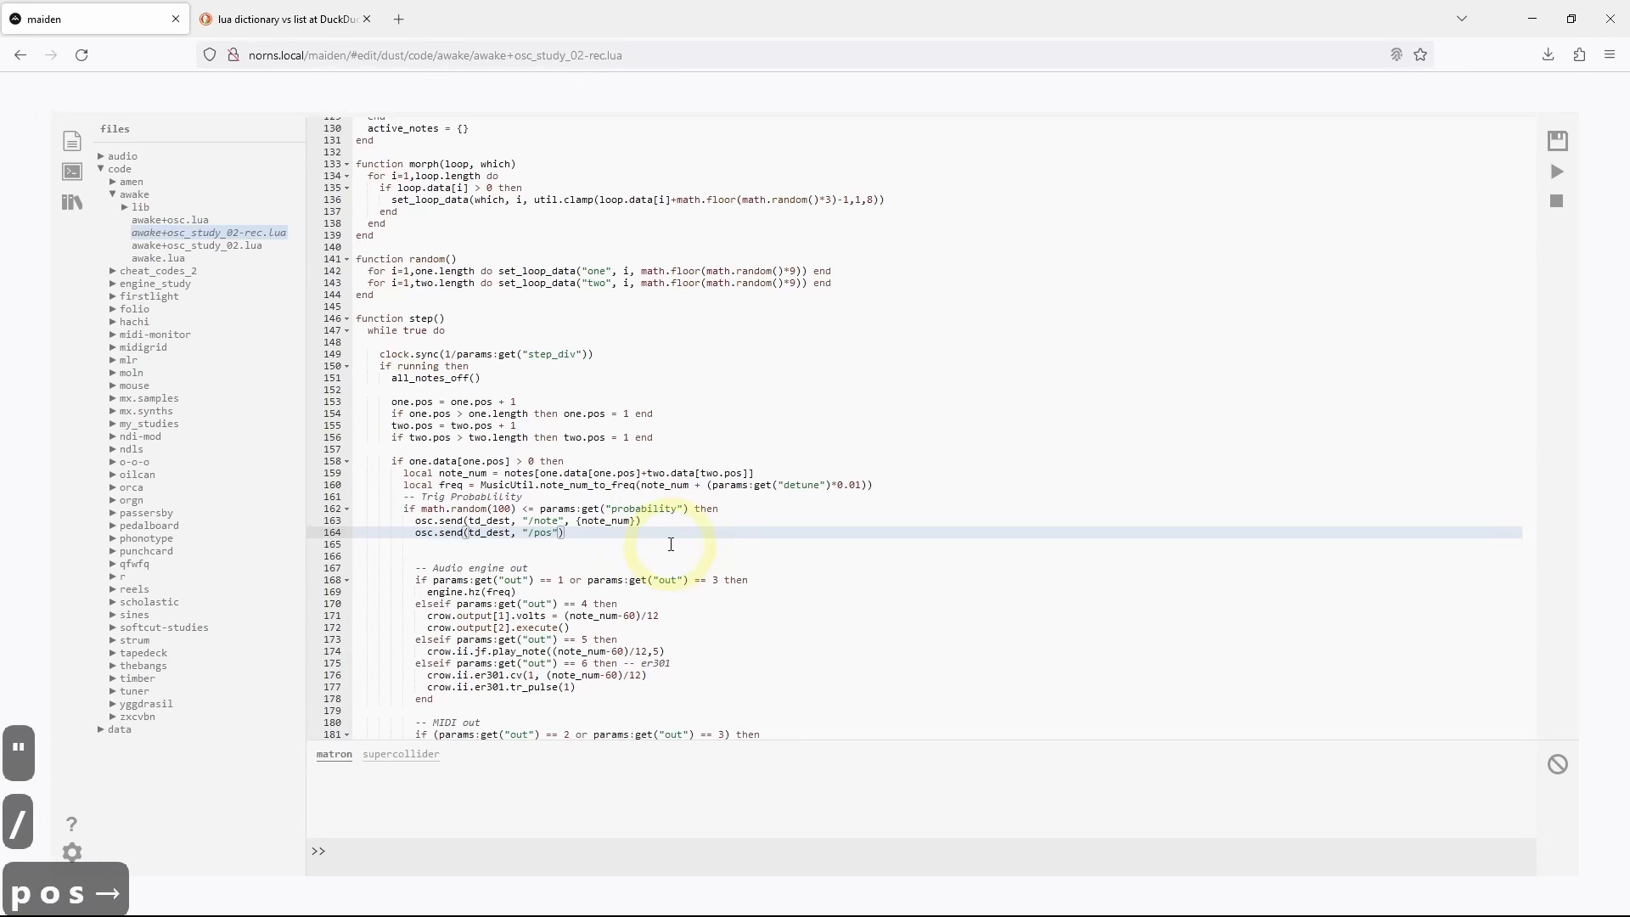
# Complete the "/pos" osc.send call with {one.pos} as its third argument and save the script
pyautogui.write(',')
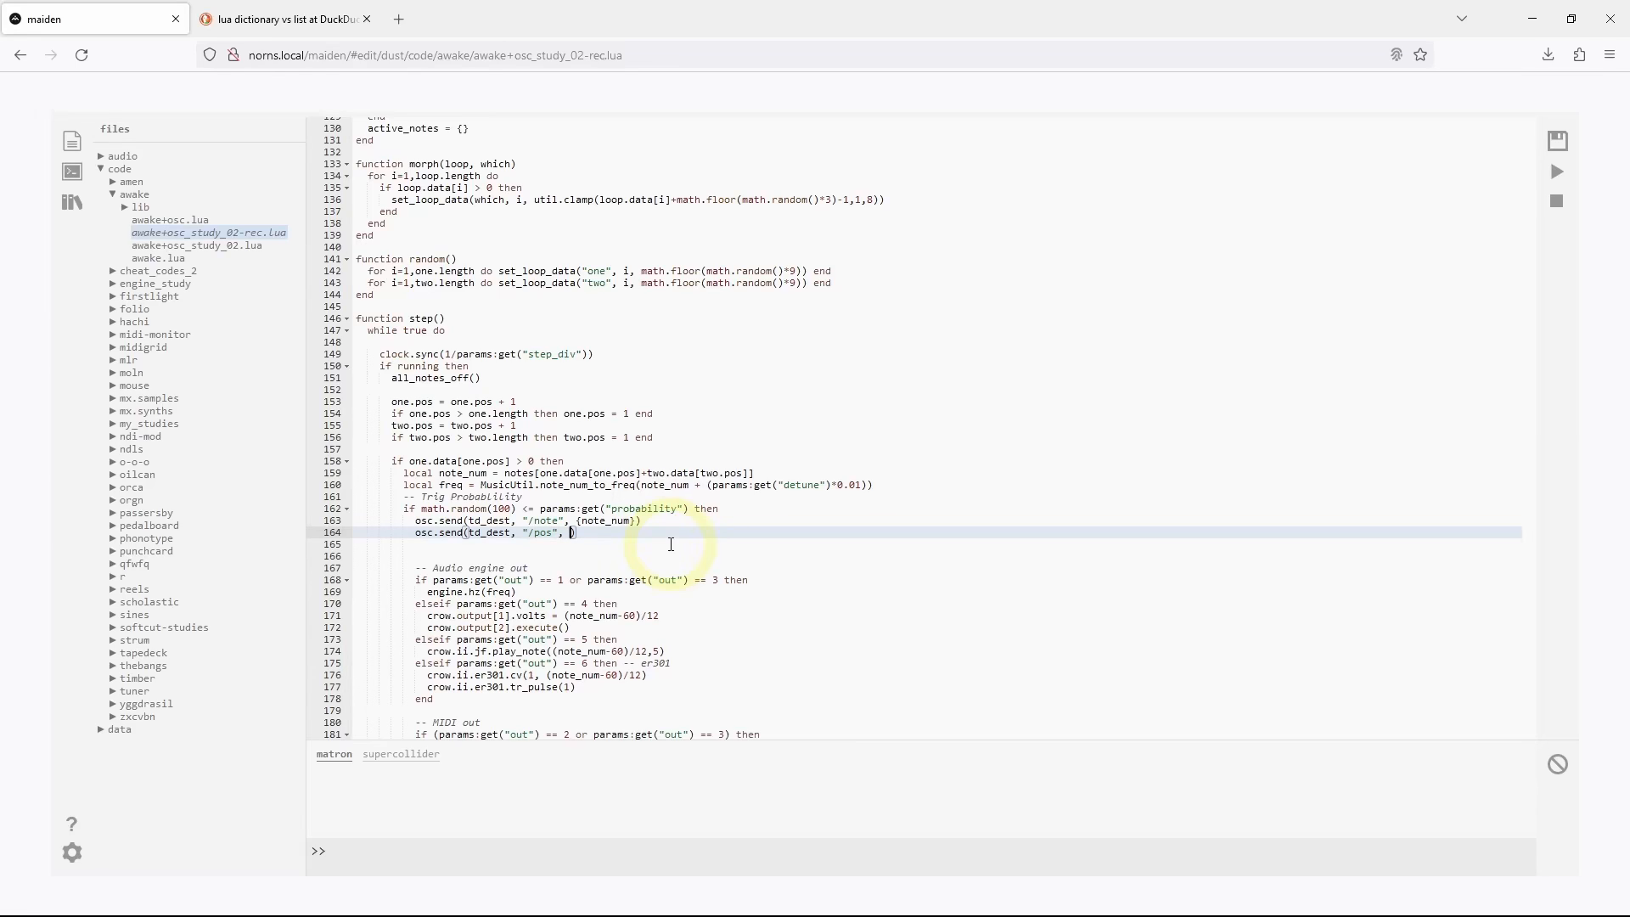
pyautogui.write('{')
pyautogui.press('Left')
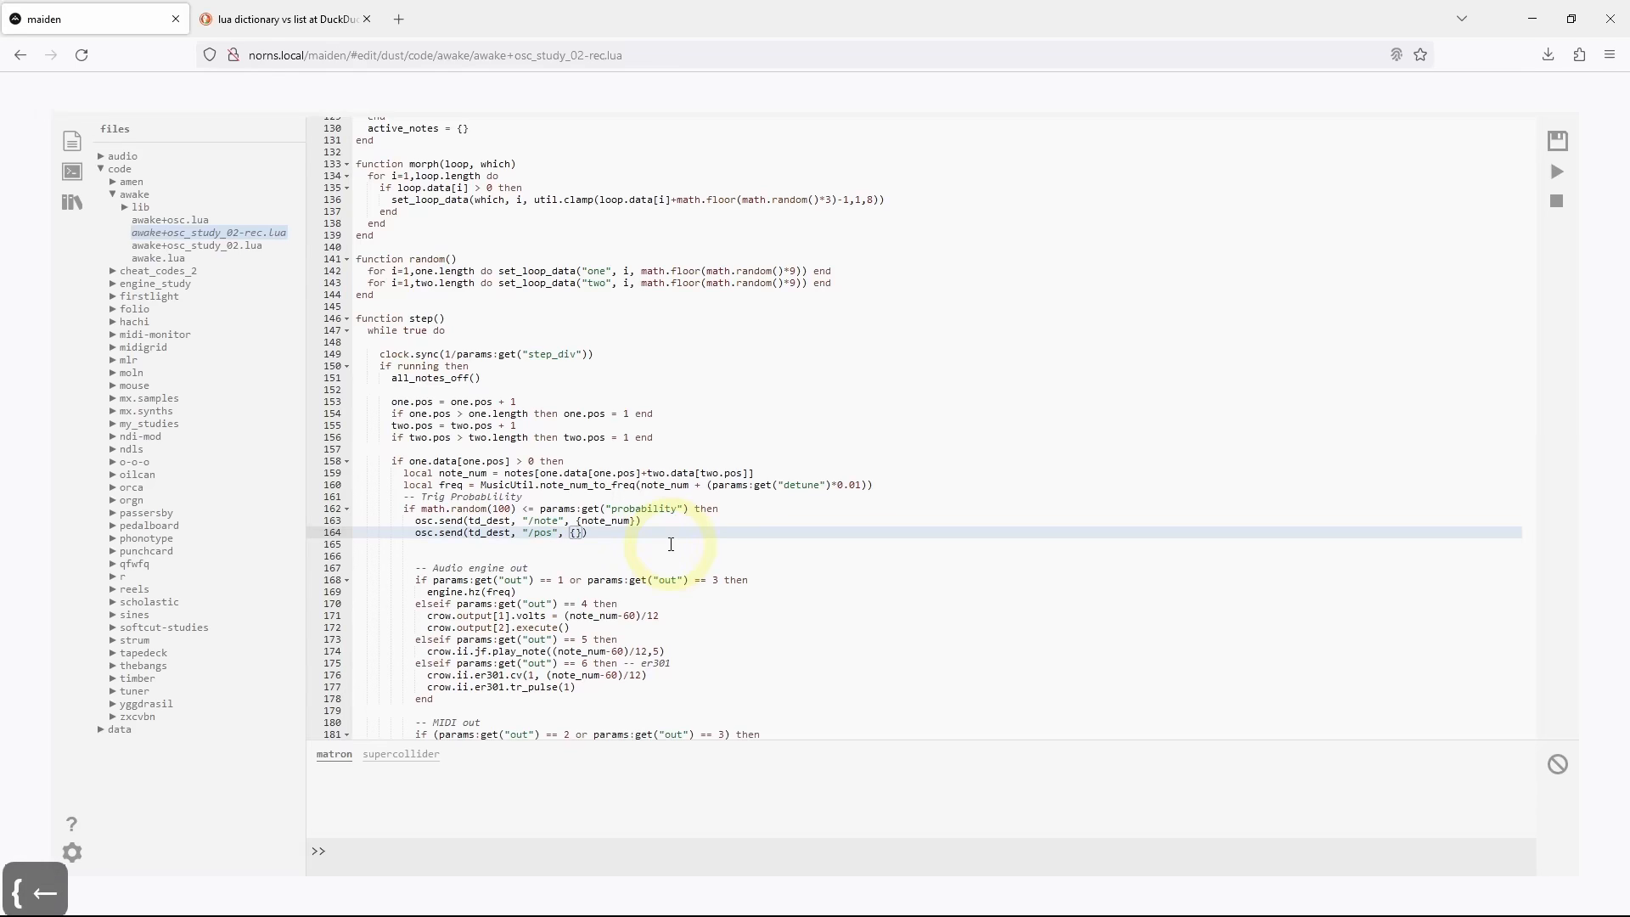
pyautogui.press('Right')
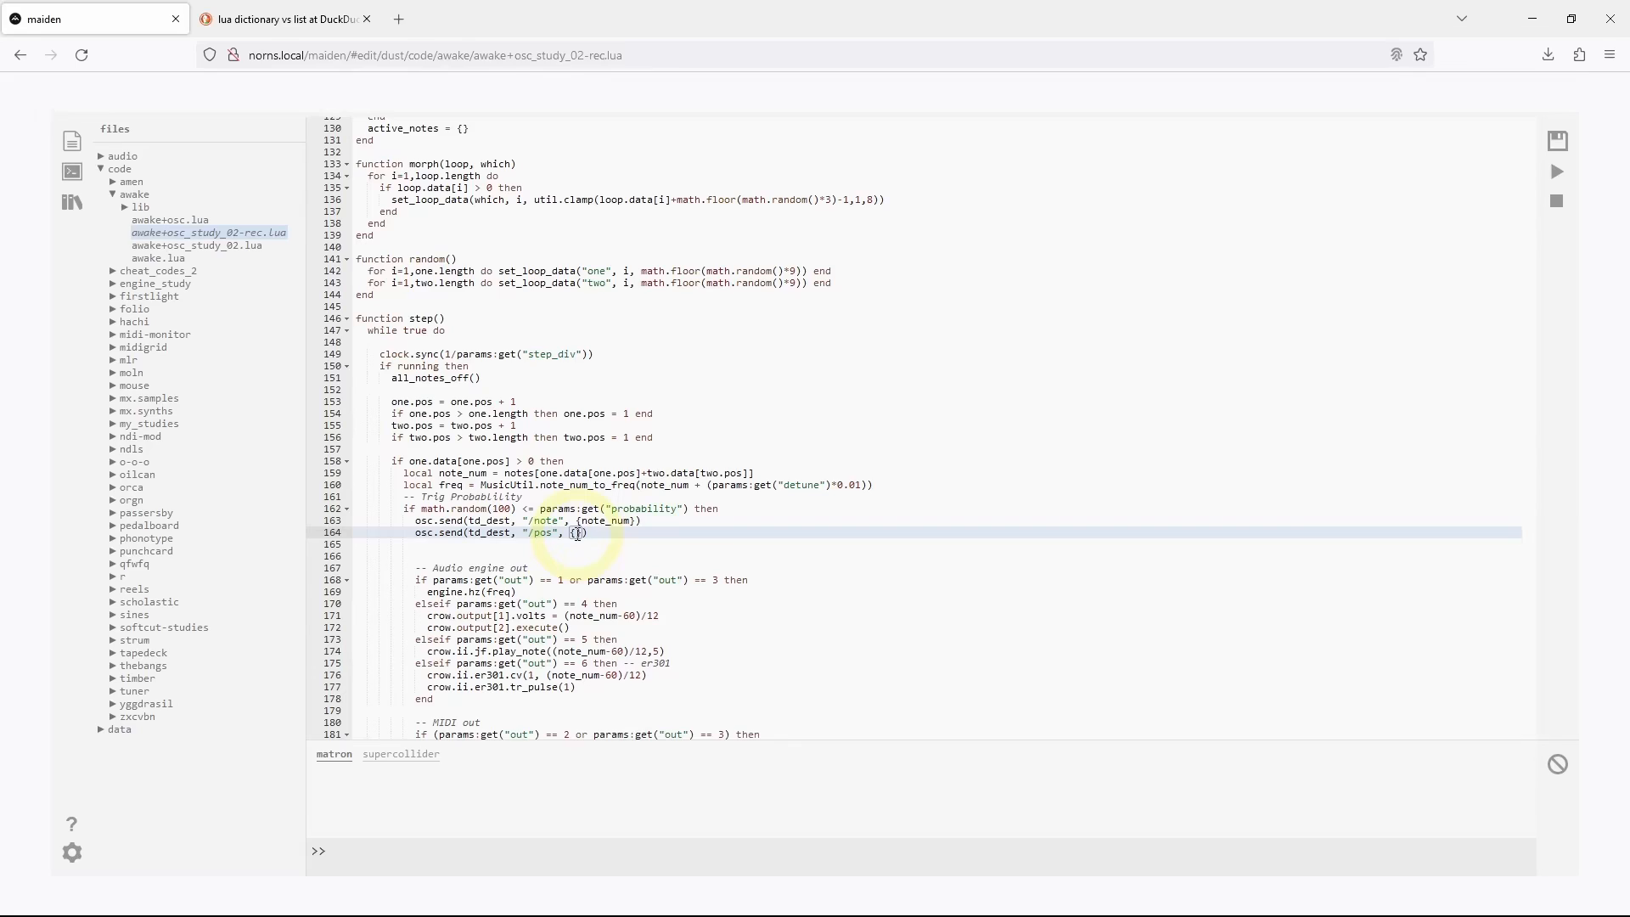
pyautogui.write('one.pos')
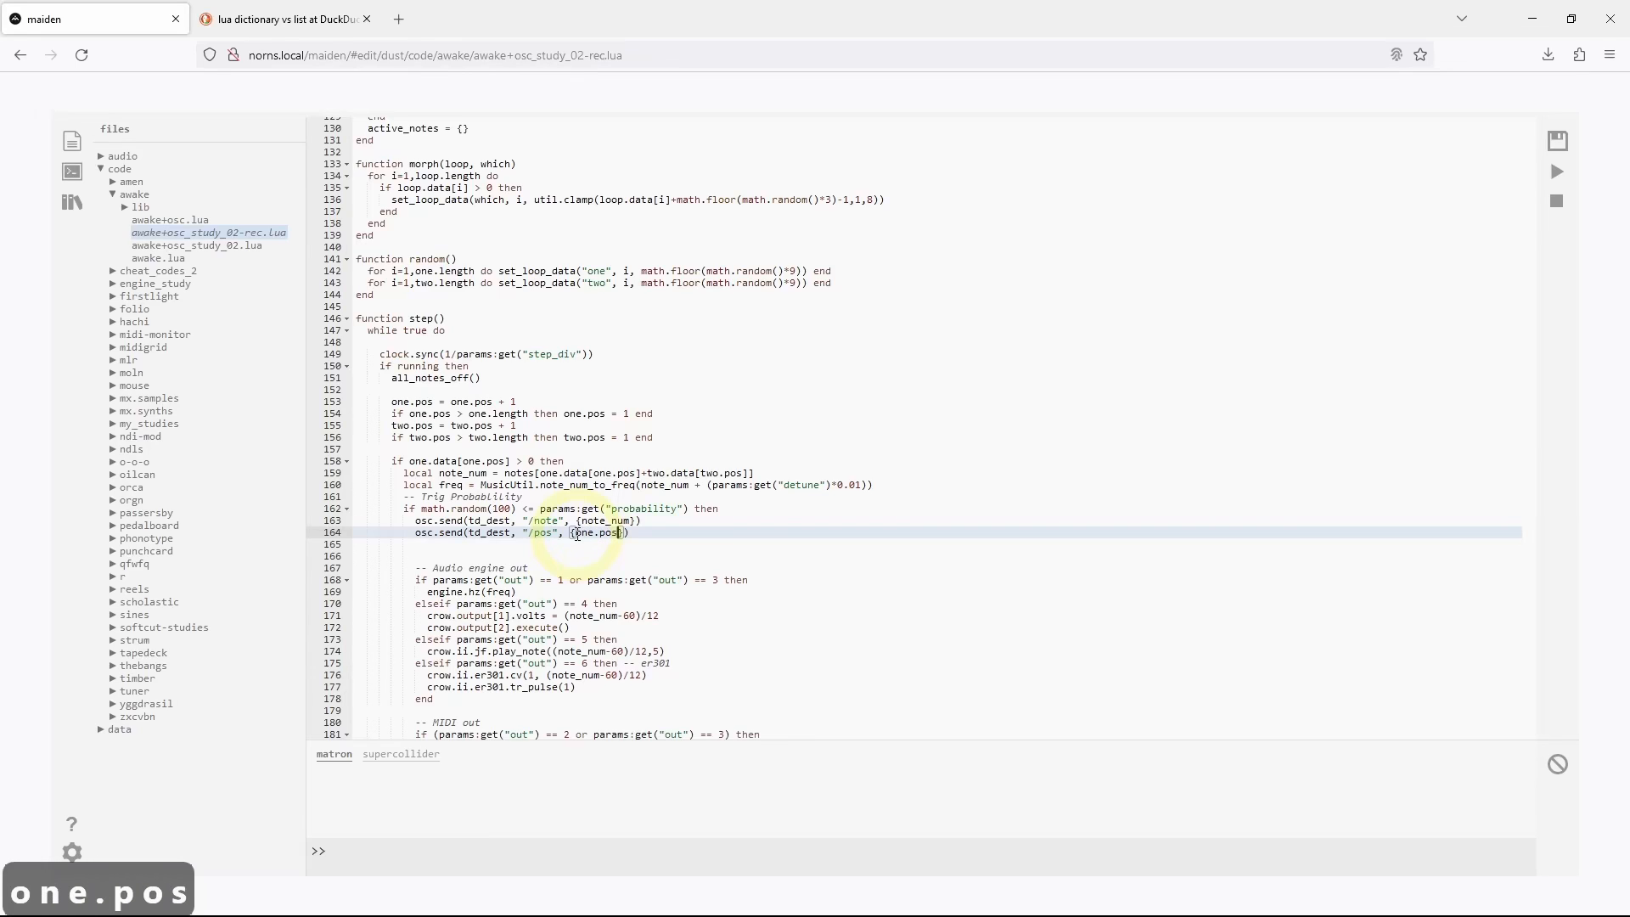
pyautogui.press('Right')
pyautogui.press('Right')
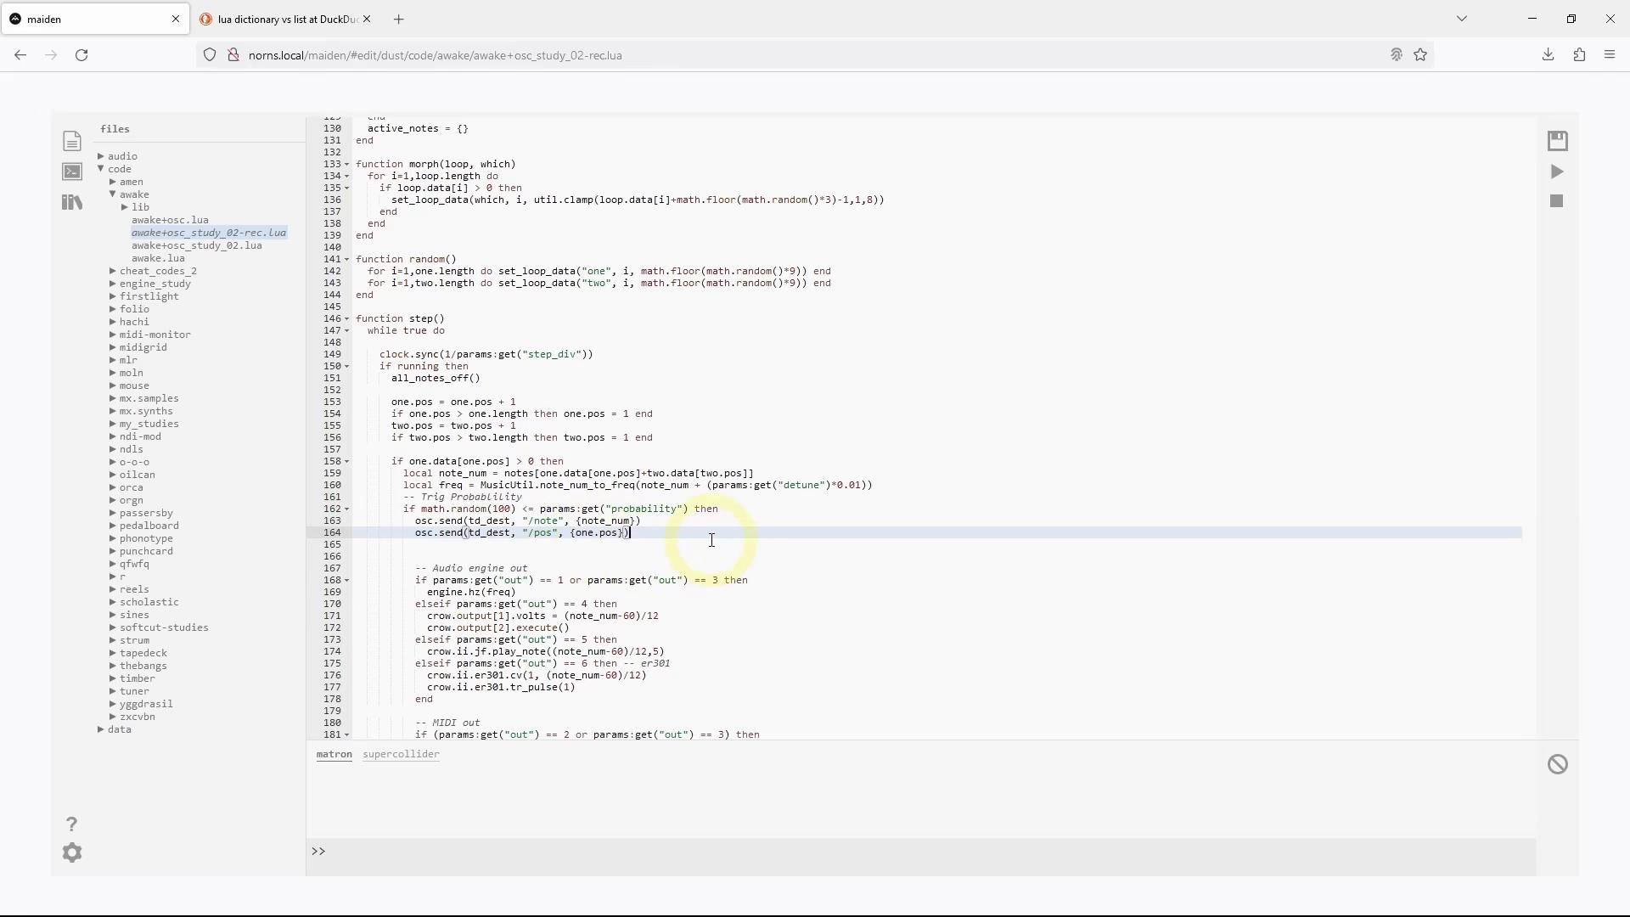
pyautogui.hotkey('ctrl', 's')
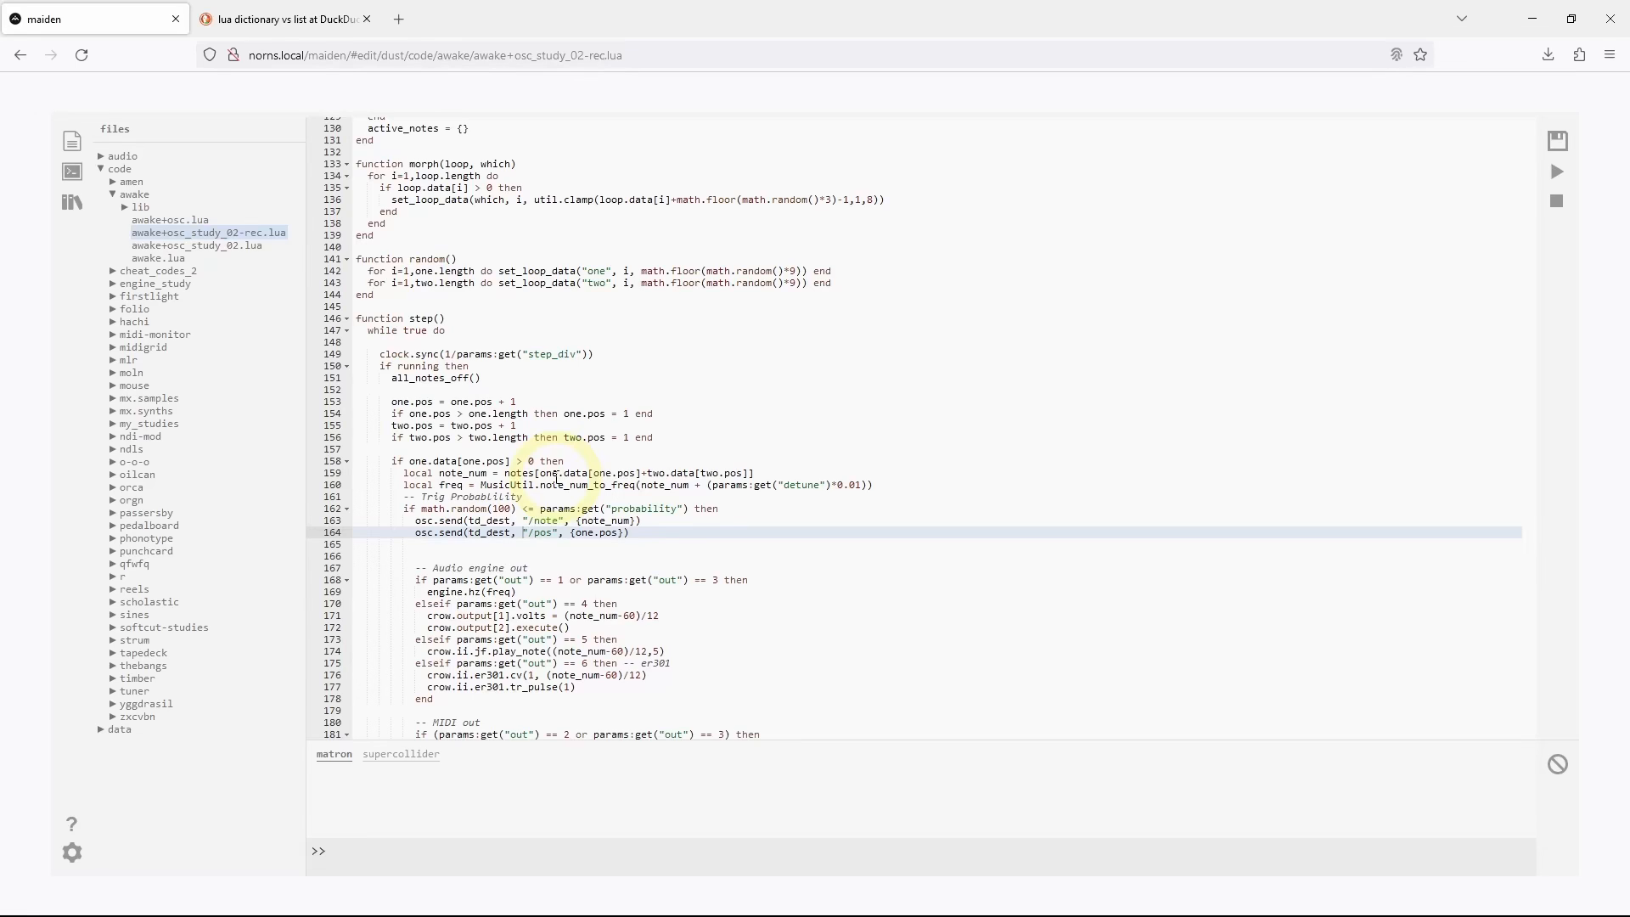
# Add osc.send(td_dest, "/length", {one.length}) in the step function, below the two.pos length check
pyautogui.click(678, 437)
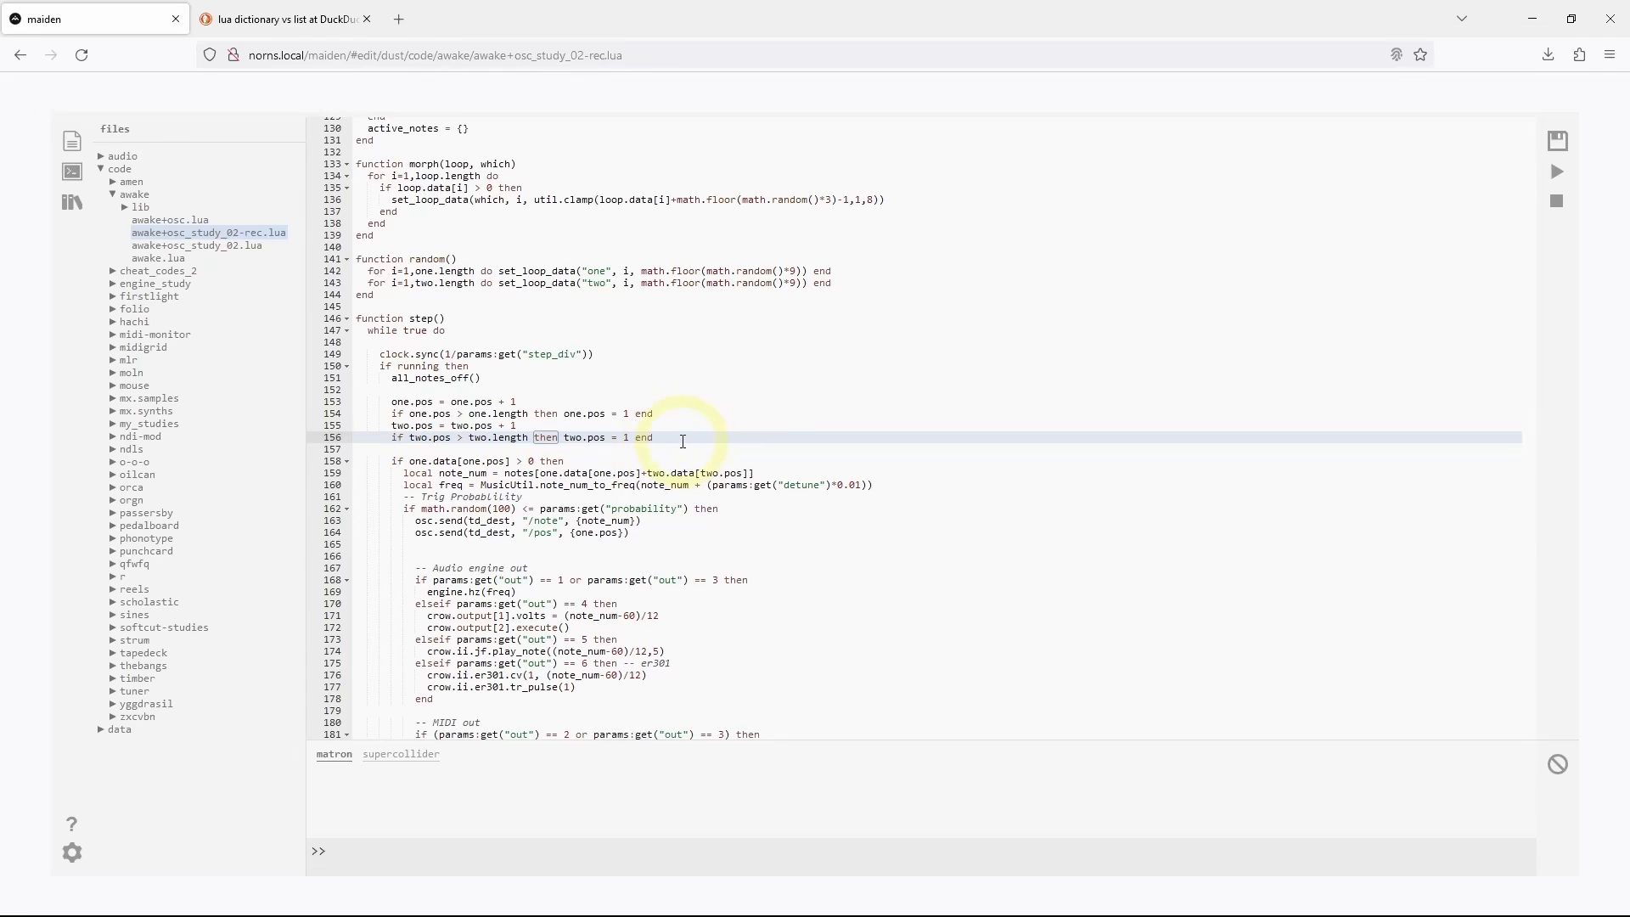
pyautogui.press('Return')
pyautogui.press('Return')
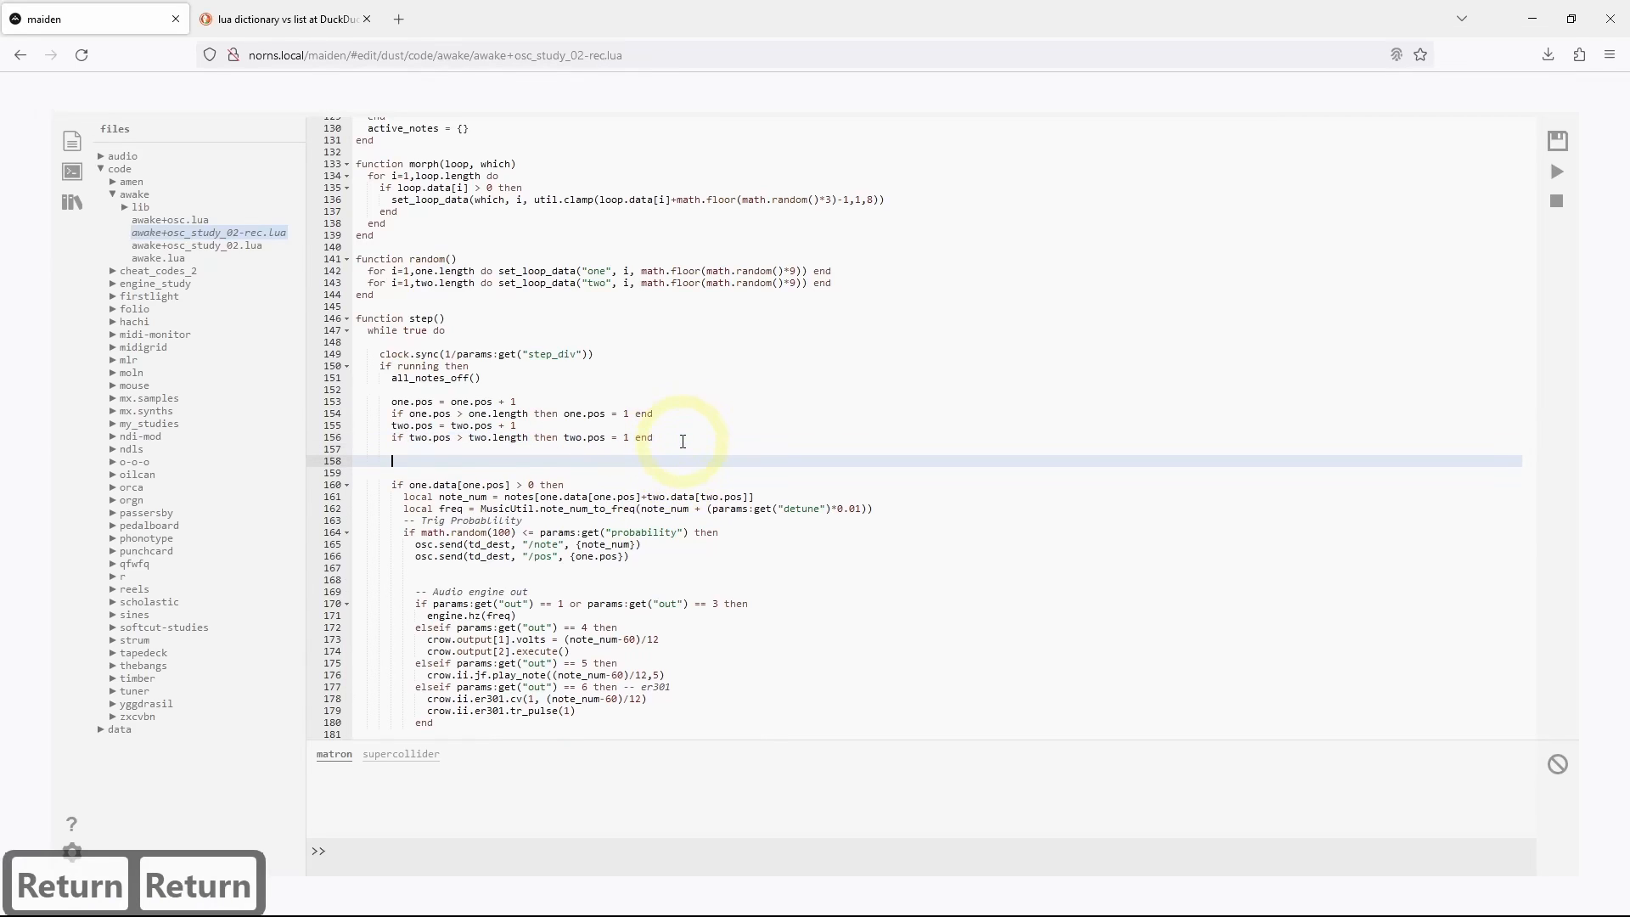
pyautogui.write('osc.send')
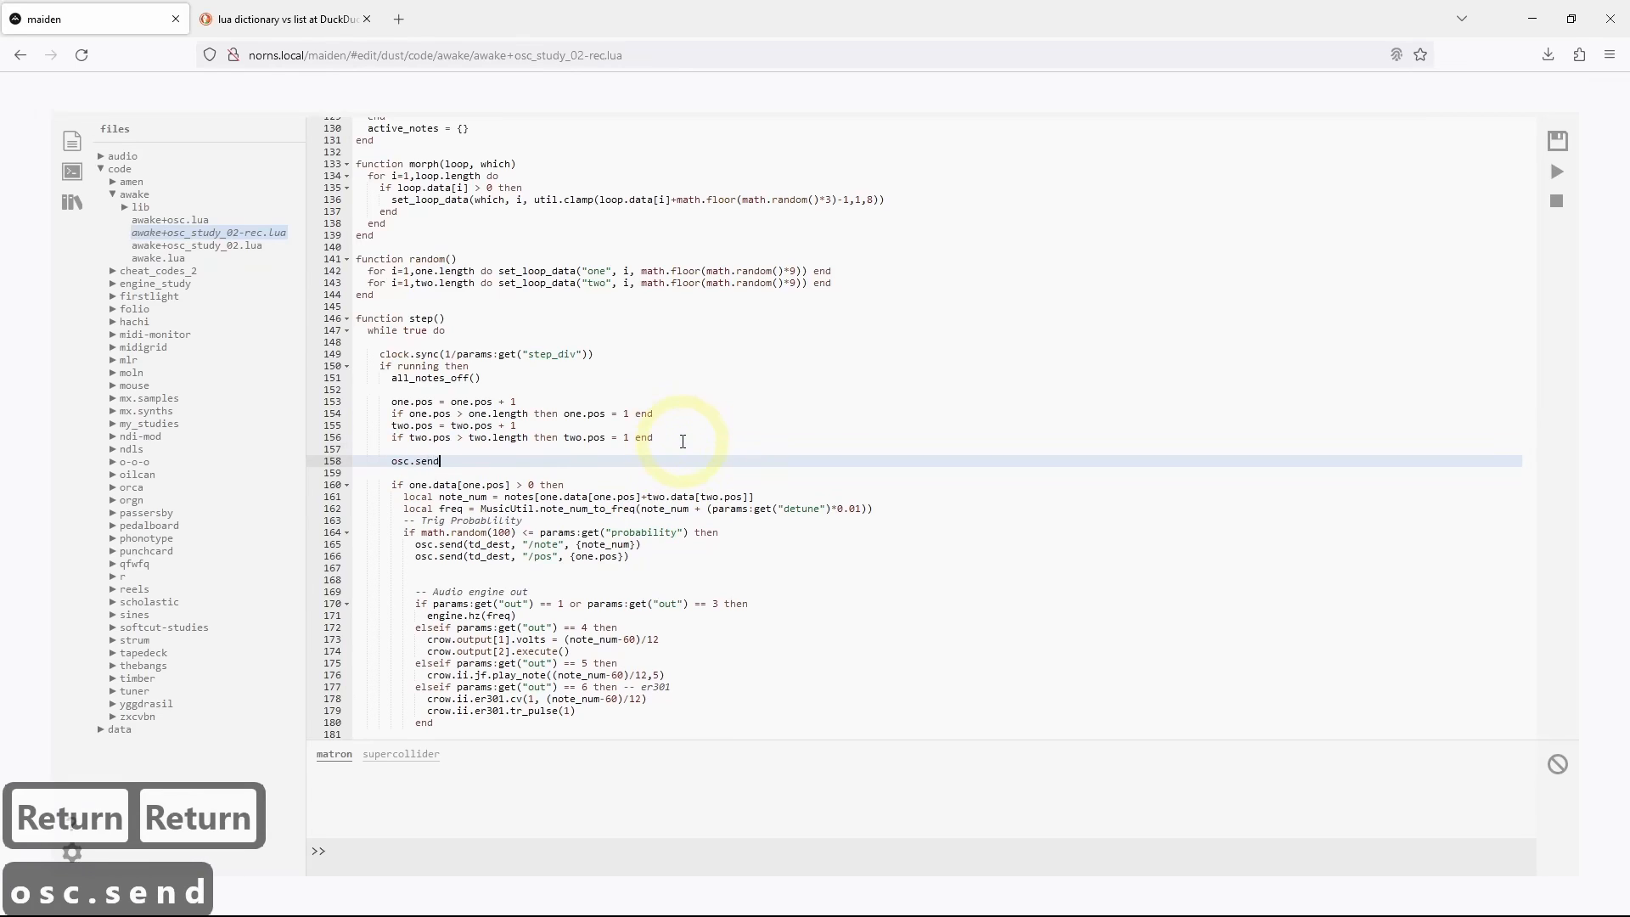
pyautogui.write('(')
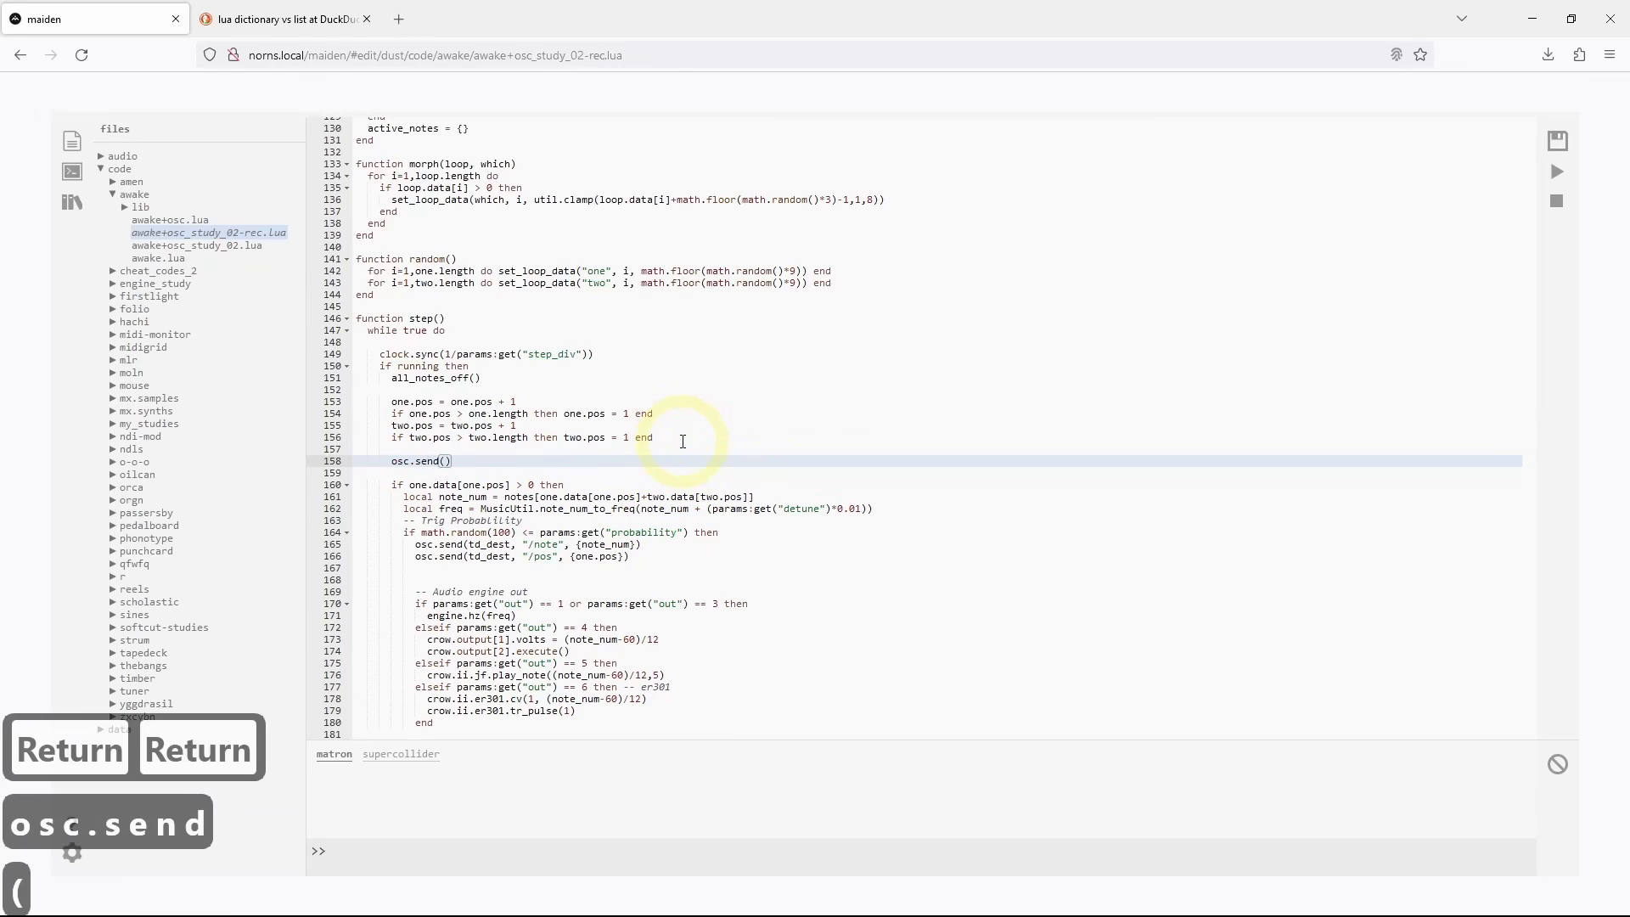
pyautogui.write('td_dest,')
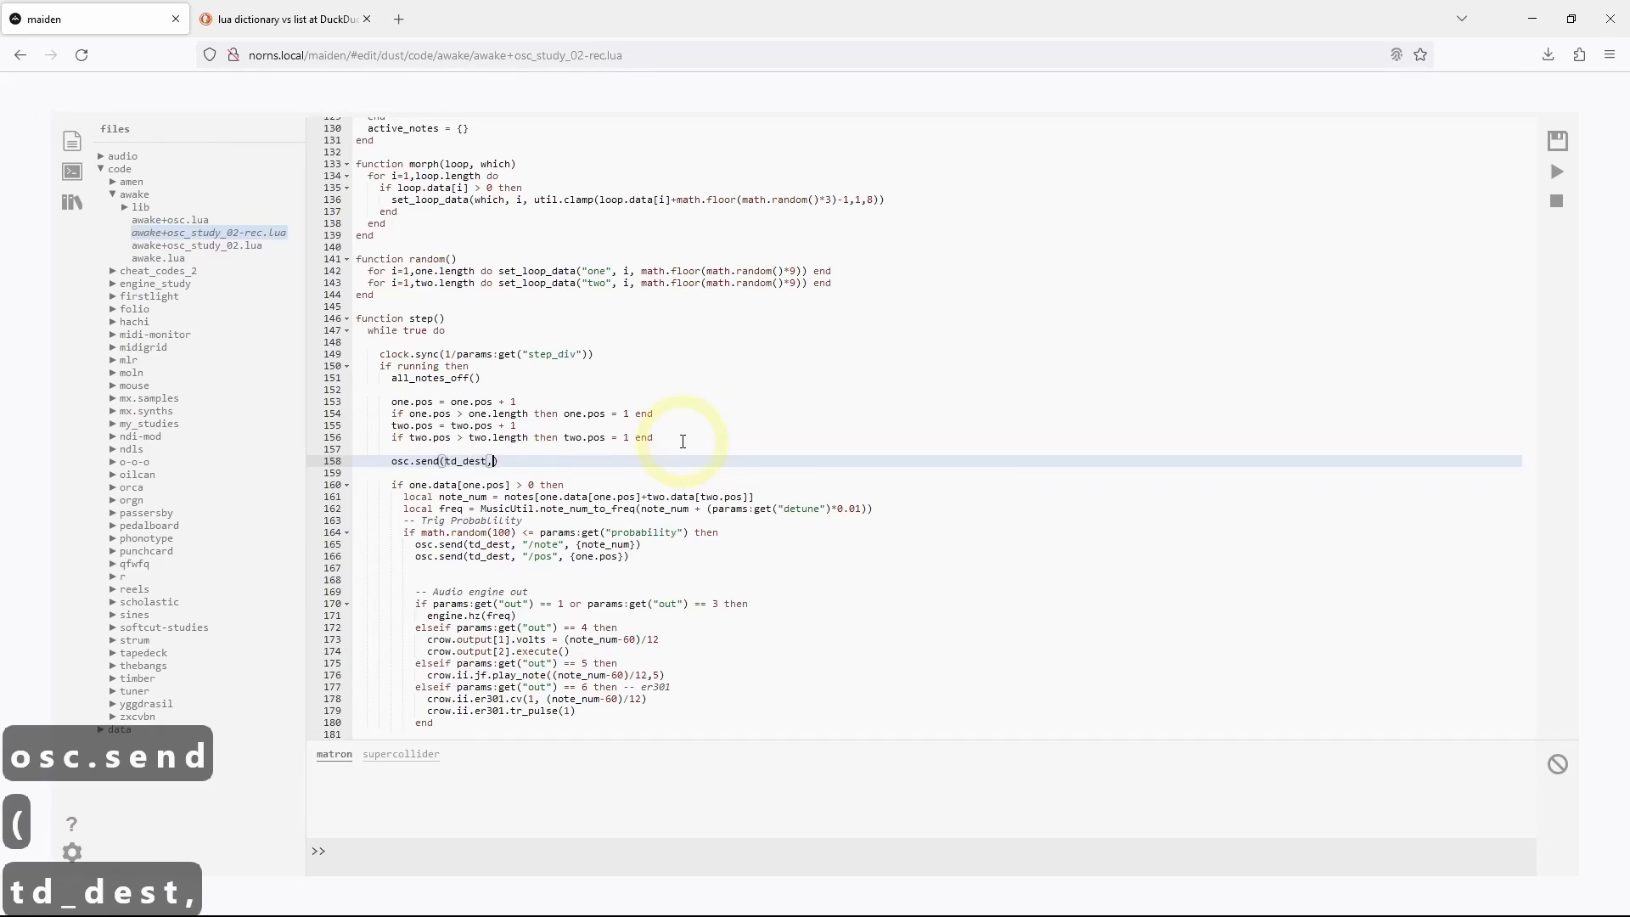
pyautogui.write(' "/length", {')
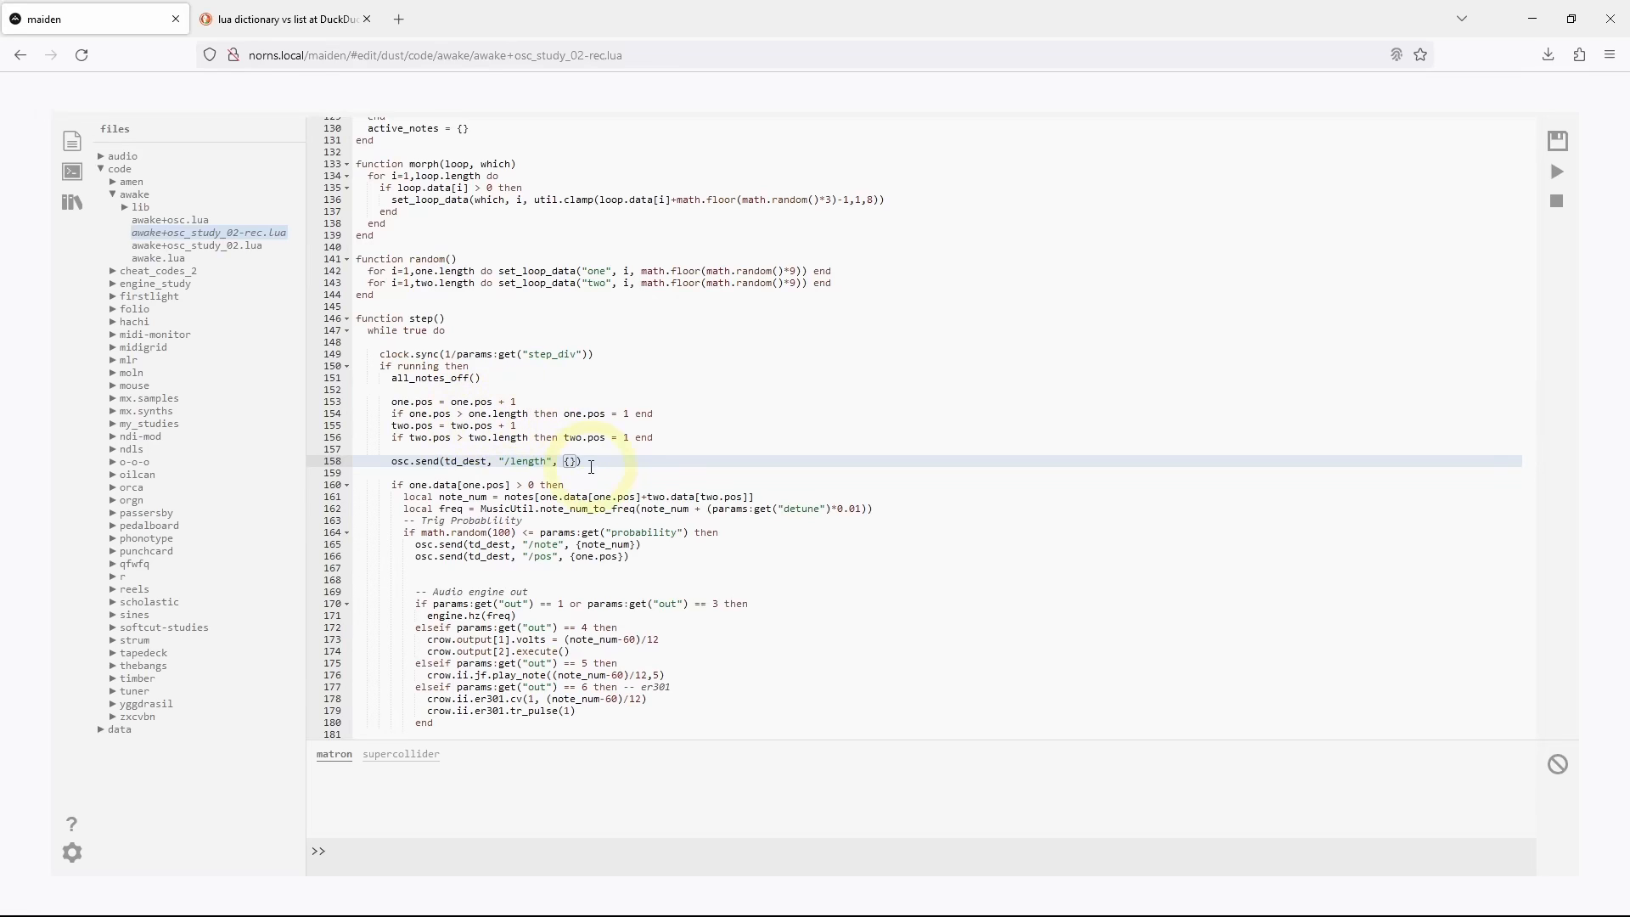
pyautogui.write('one.lengt')
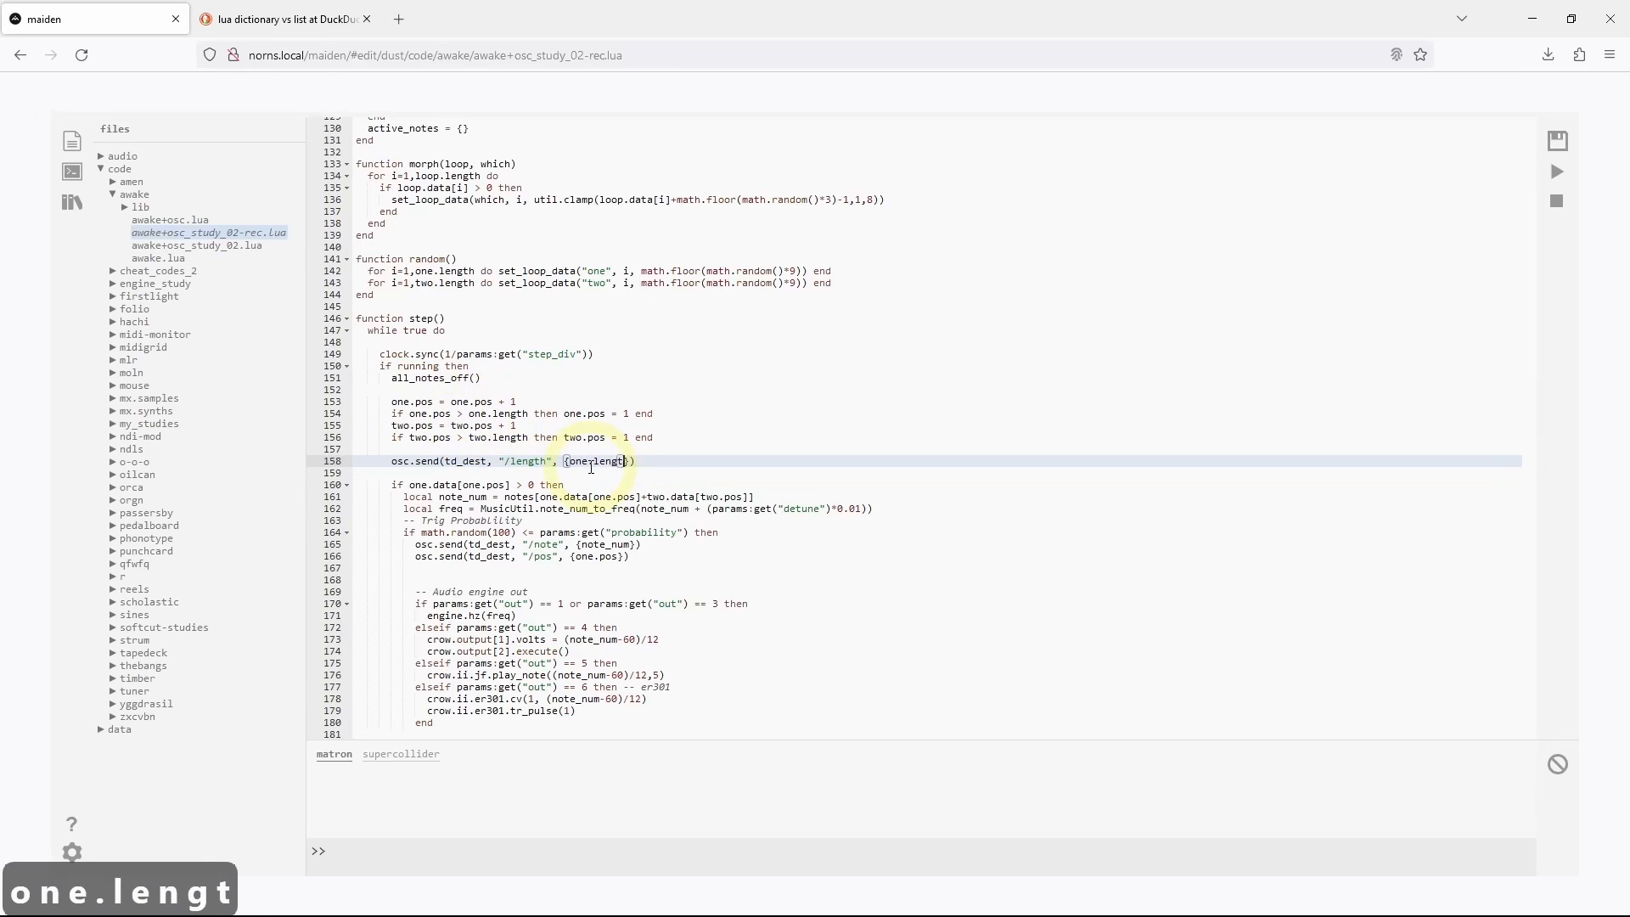
pyautogui.write('h')
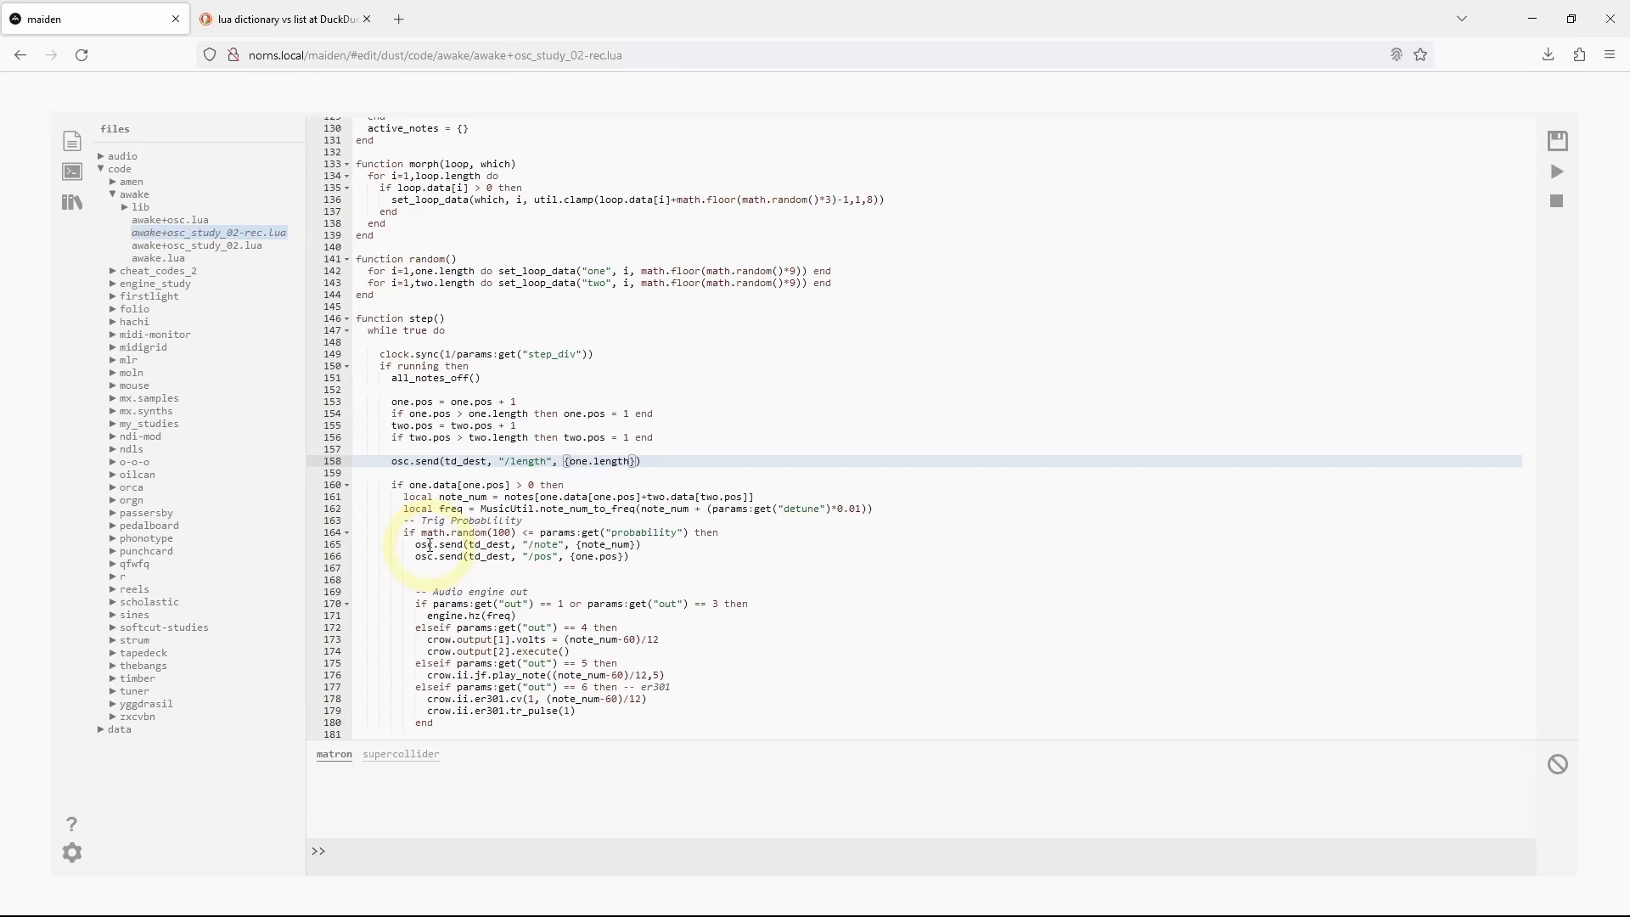
# Label the osc.send lines with comments "OSC Send Sequence One Length", "OSC Send Current Note Number" and "OSC Send Sequence One Position", and save the script
pyautogui.click(393, 463)
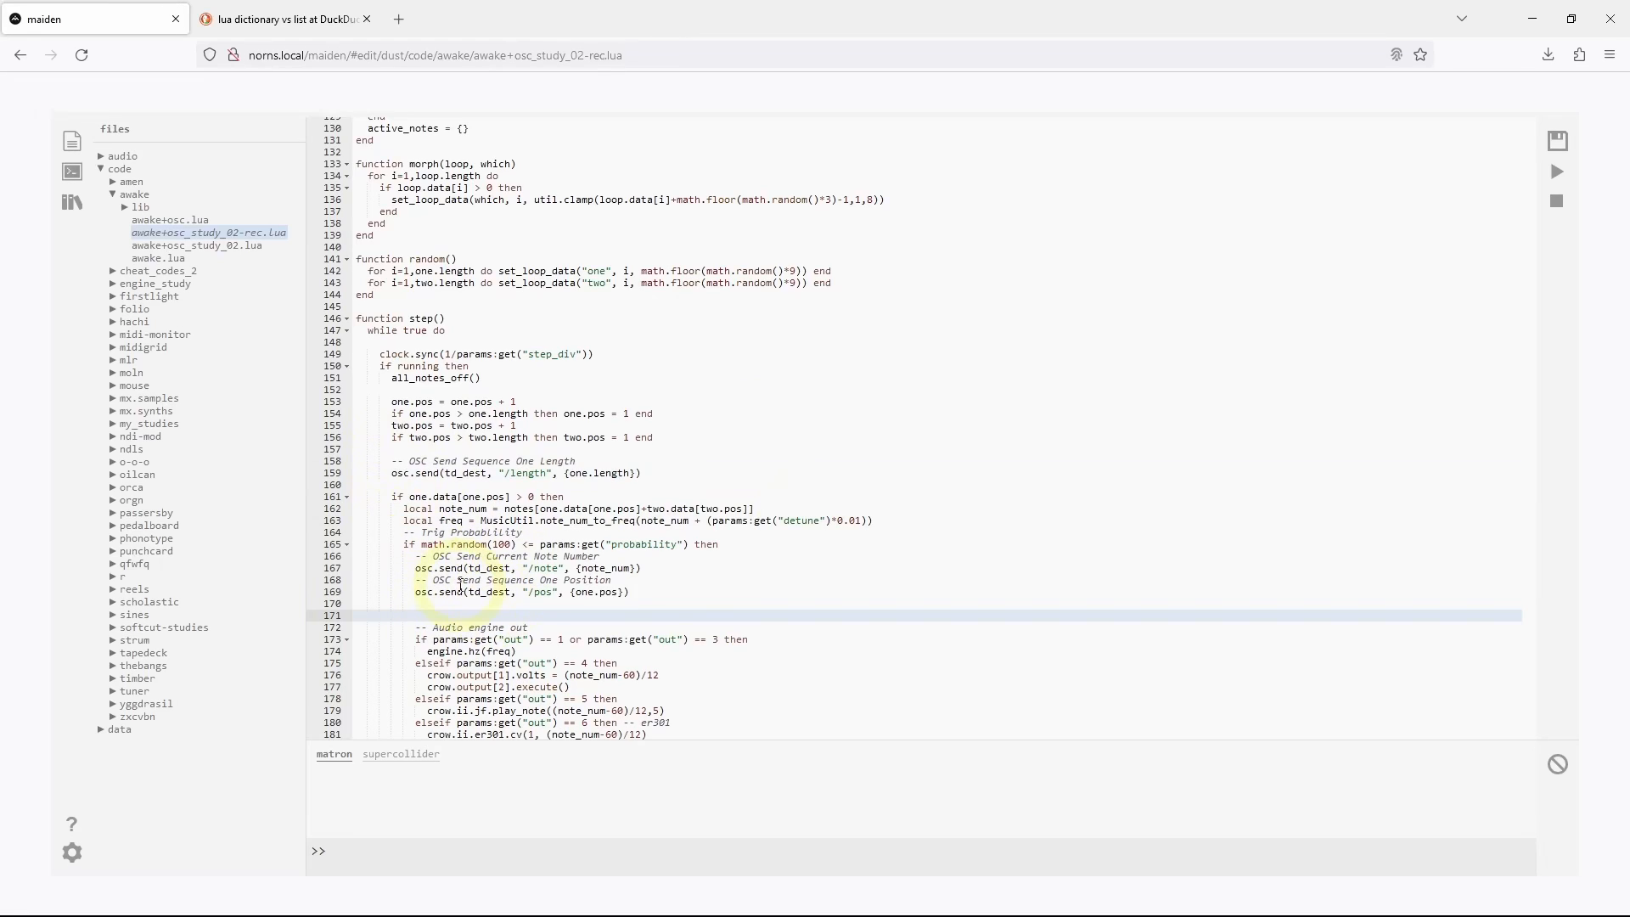
pyautogui.hotkey('ctrl', 's')
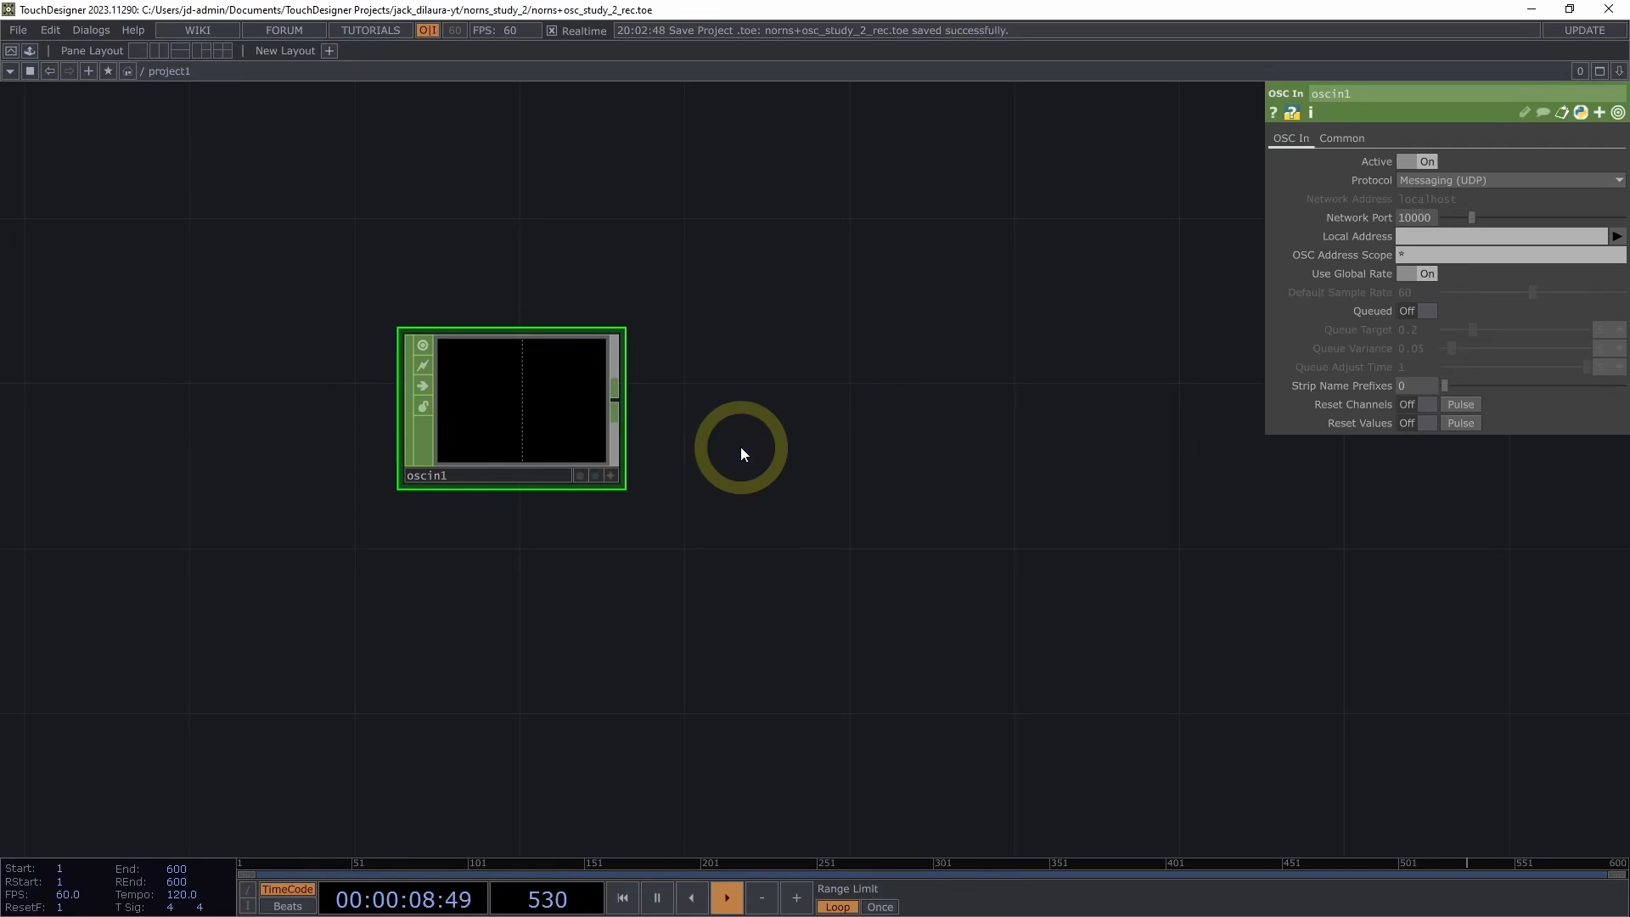
# Switch to TouchDesigner and set the network port of the oscin1 CHOP to 10101
pyautogui.scroll(-3, 740, 447)
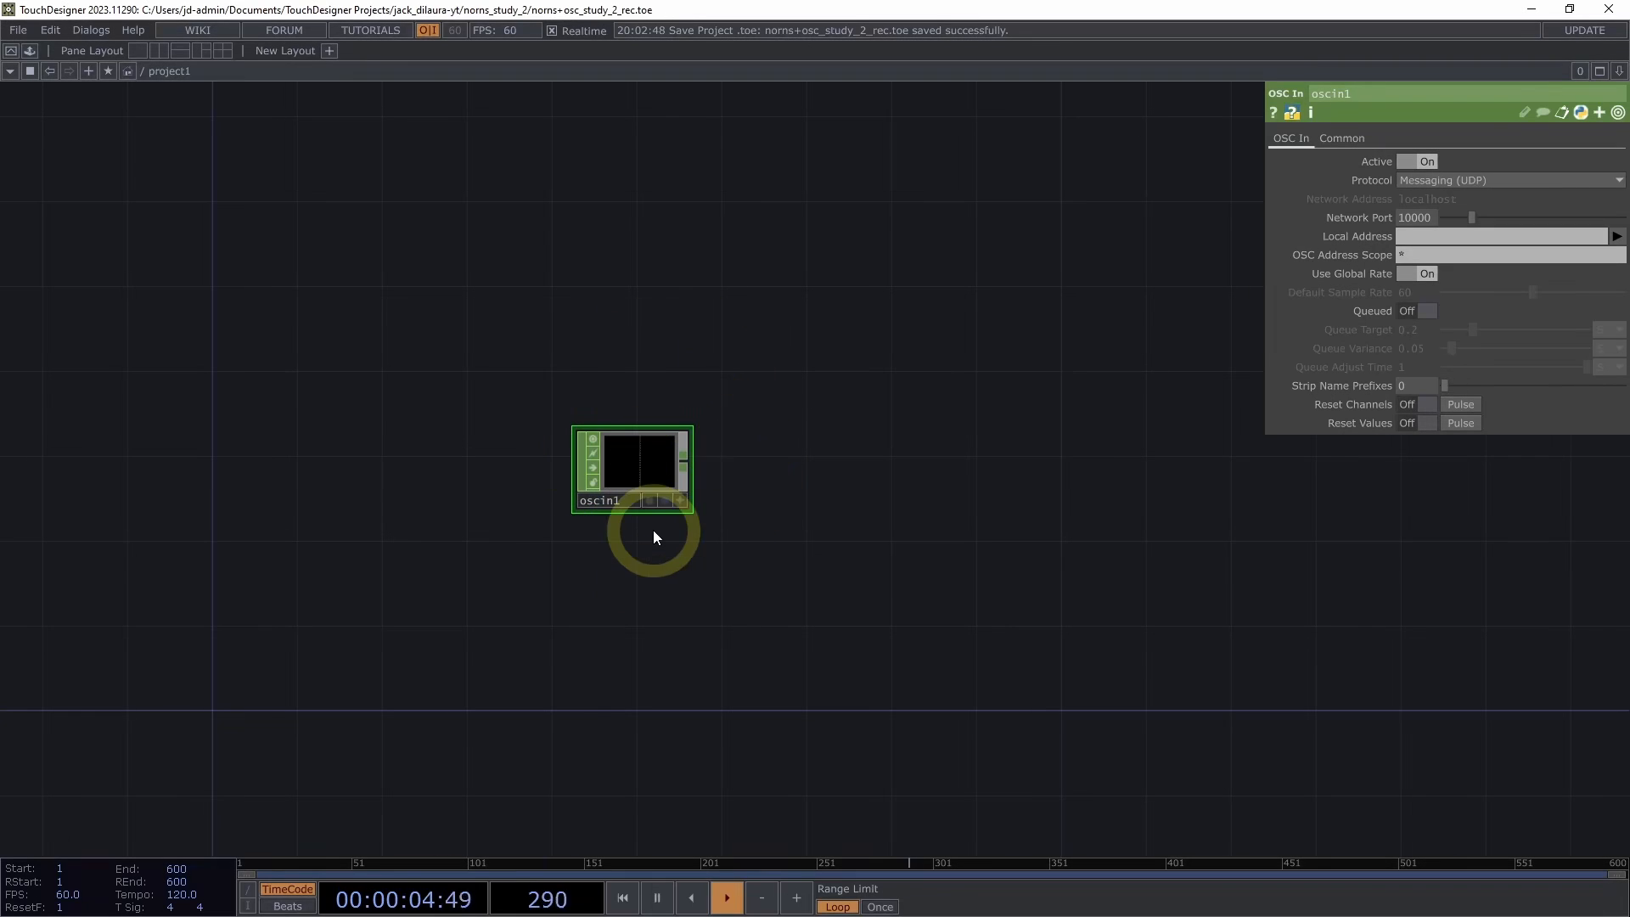
pyautogui.scroll(2, 658, 528)
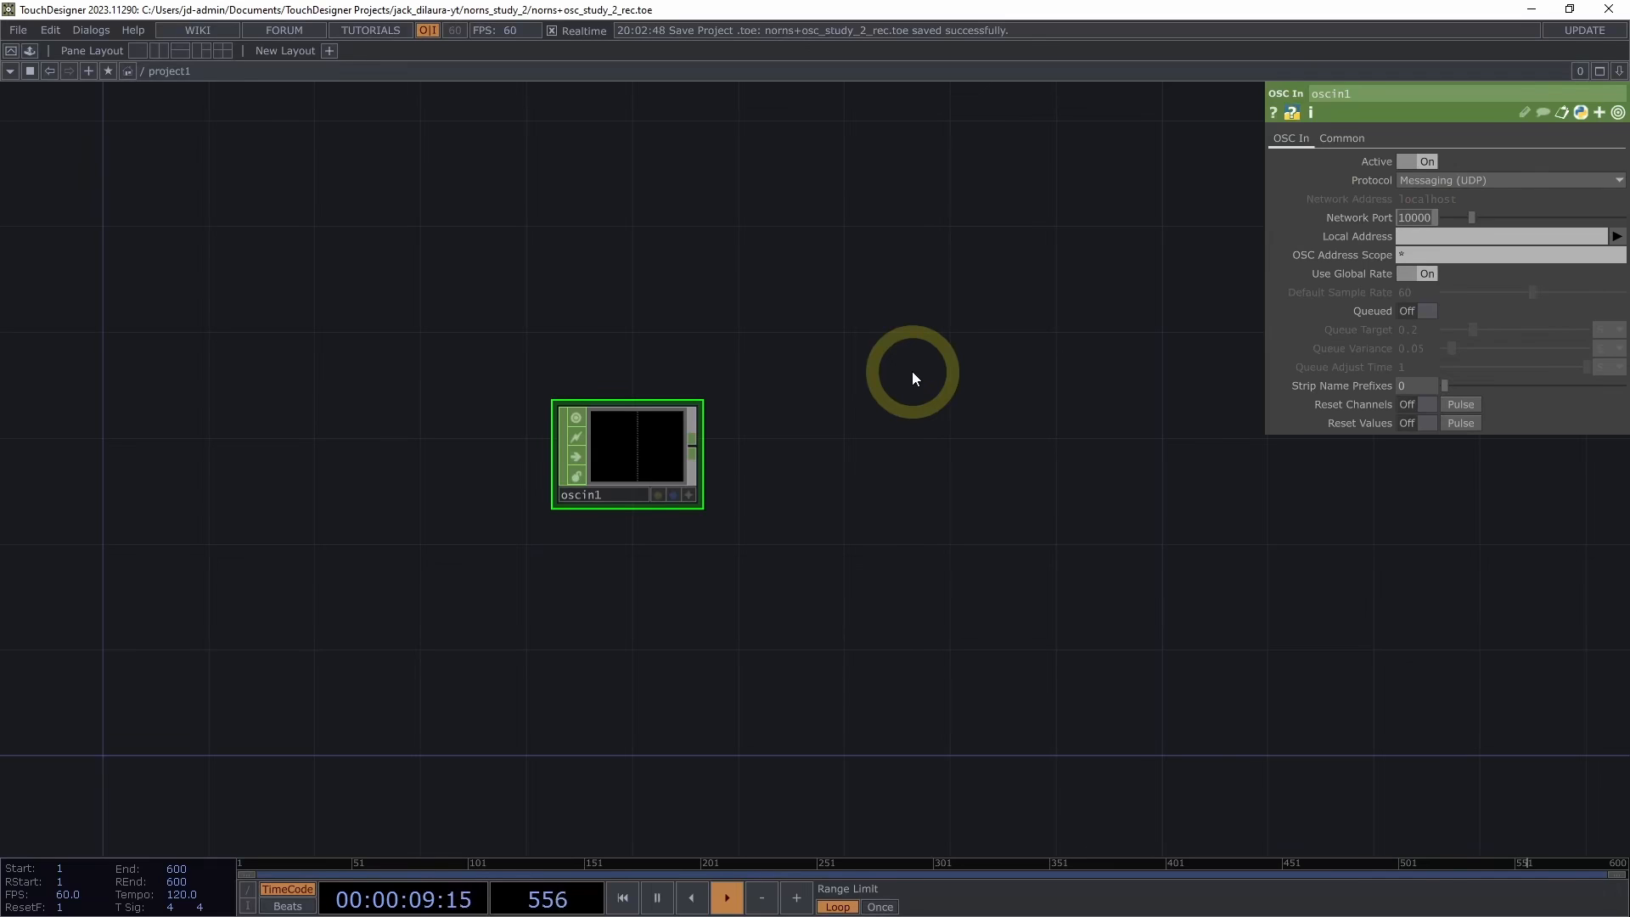
pyautogui.write('10')
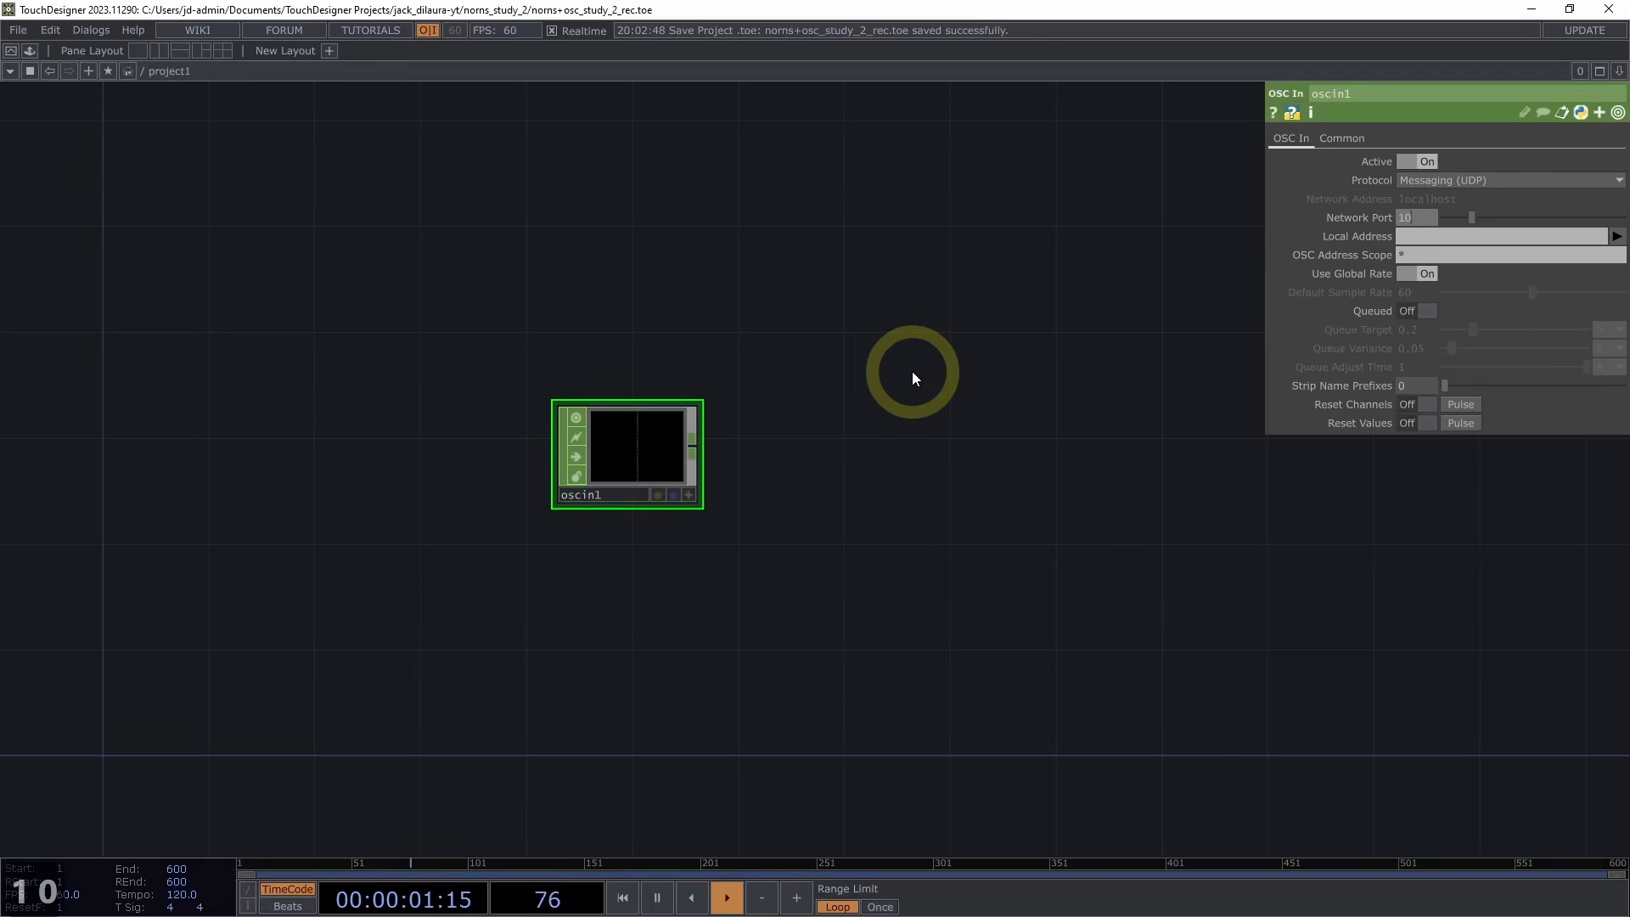
pyautogui.write('101')
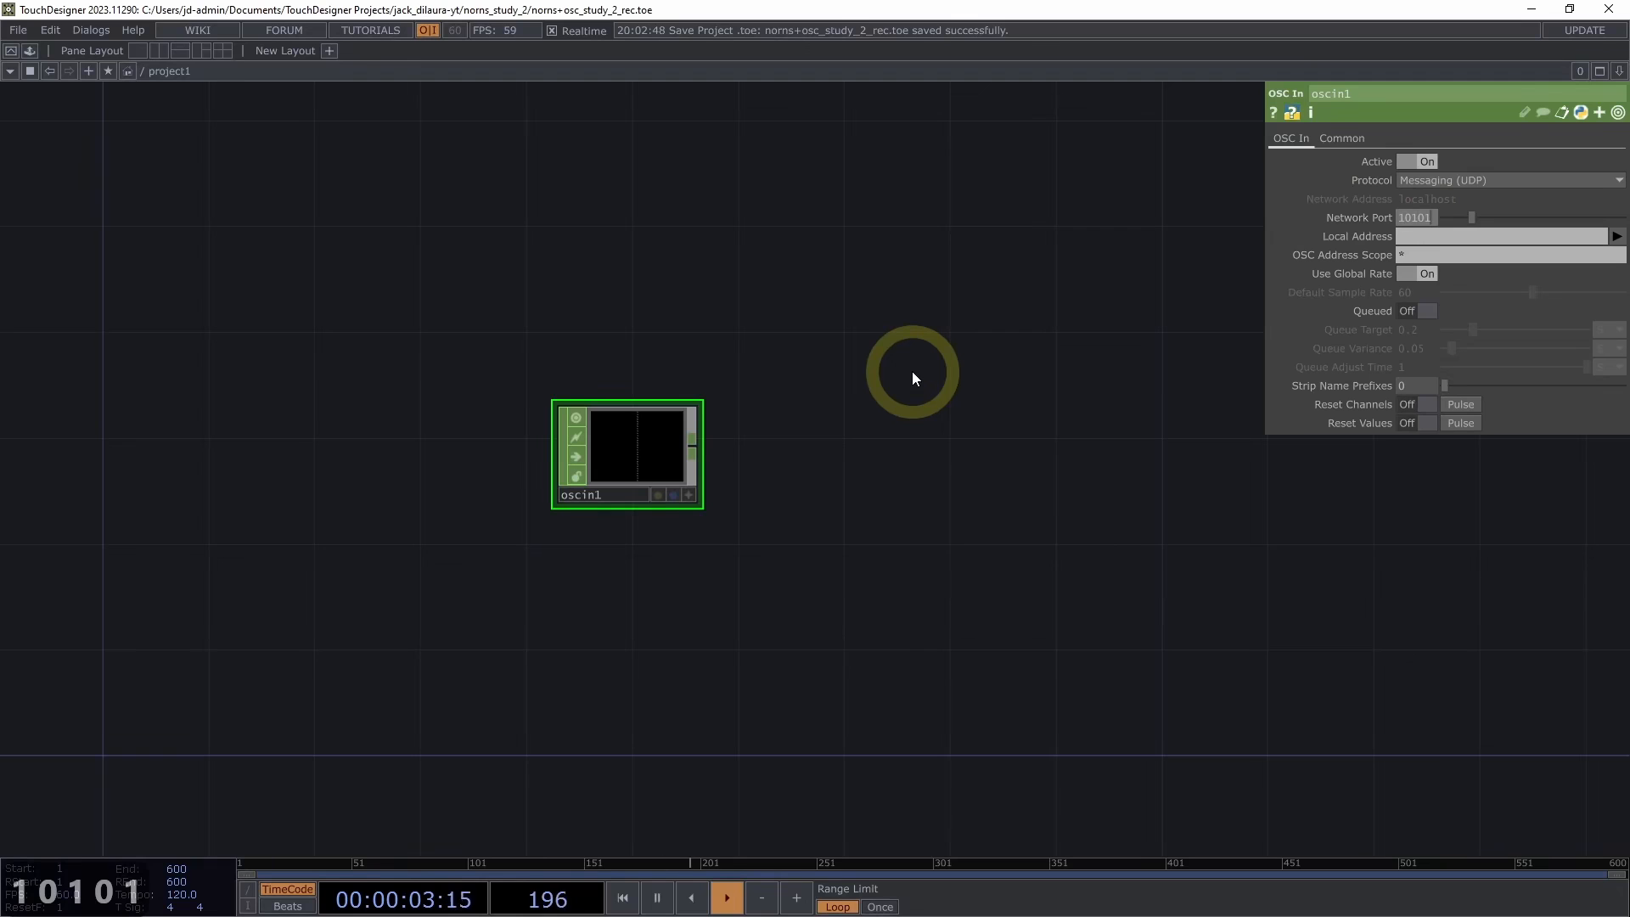
pyautogui.press('Return')
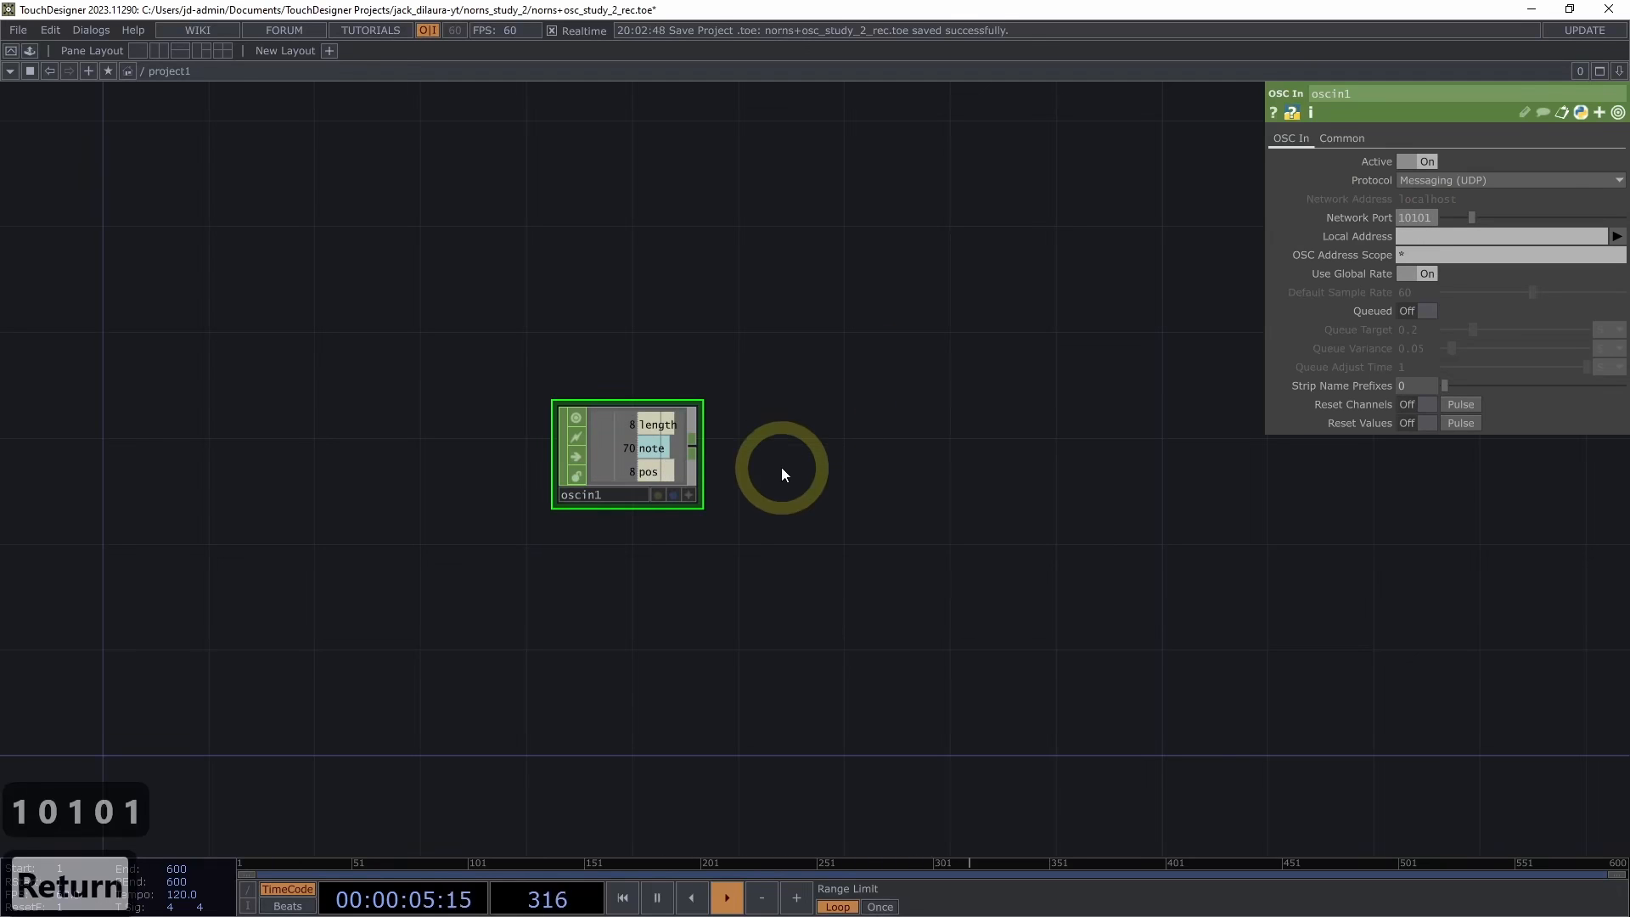
# Add a Null CHOP connected to the output of oscin1
pyautogui.scroll(2, 789, 465)
pyautogui.moveTo(829, 421); pyautogui.dragTo(837, 416, button='middle')
pyautogui.moveTo(835, 440); pyautogui.dragTo(955, 435)
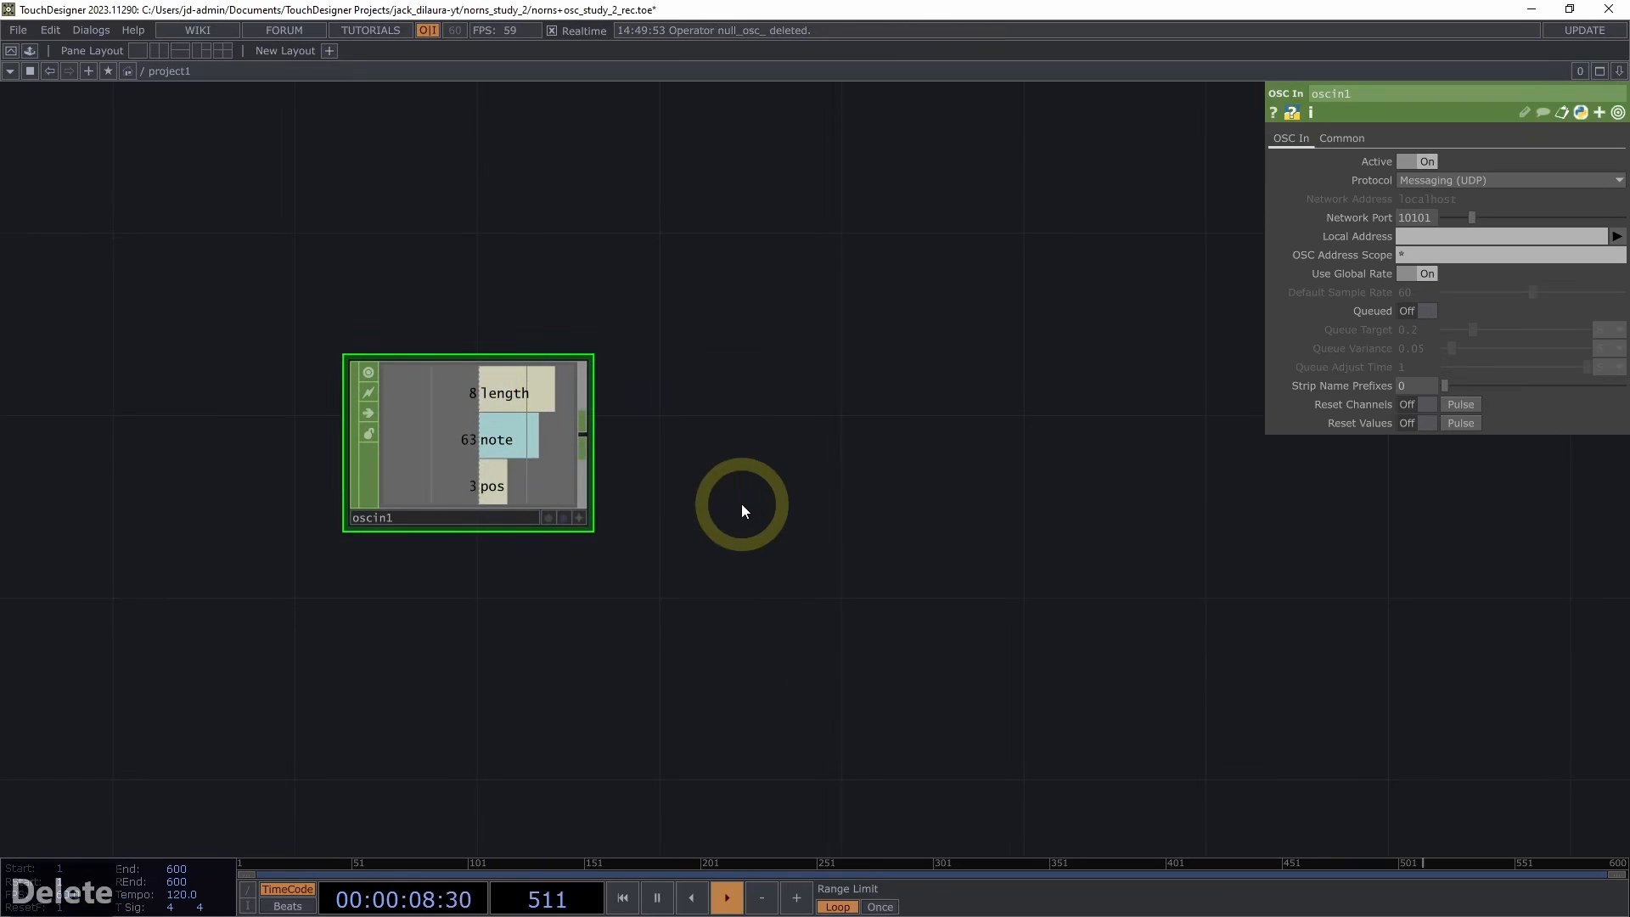
pyautogui.hotkey('alt', 'n')
pyautogui.click(792, 454)
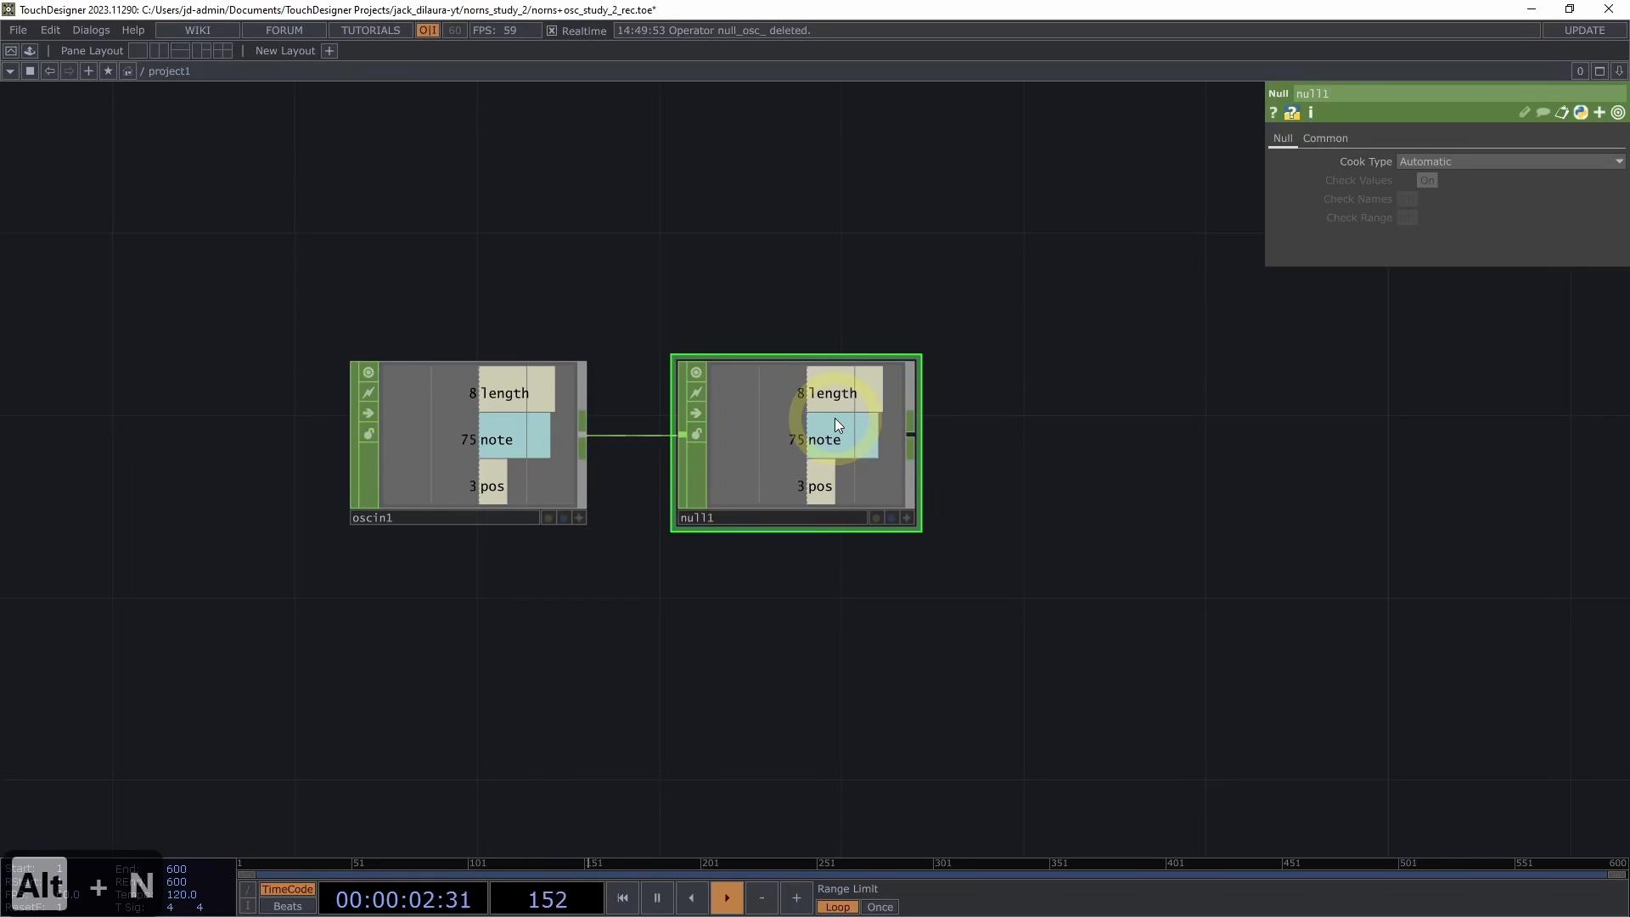
# Rename the Null CHOP as null_osc_data
pyautogui.click(771, 512)
pyautogui.click(763, 515)
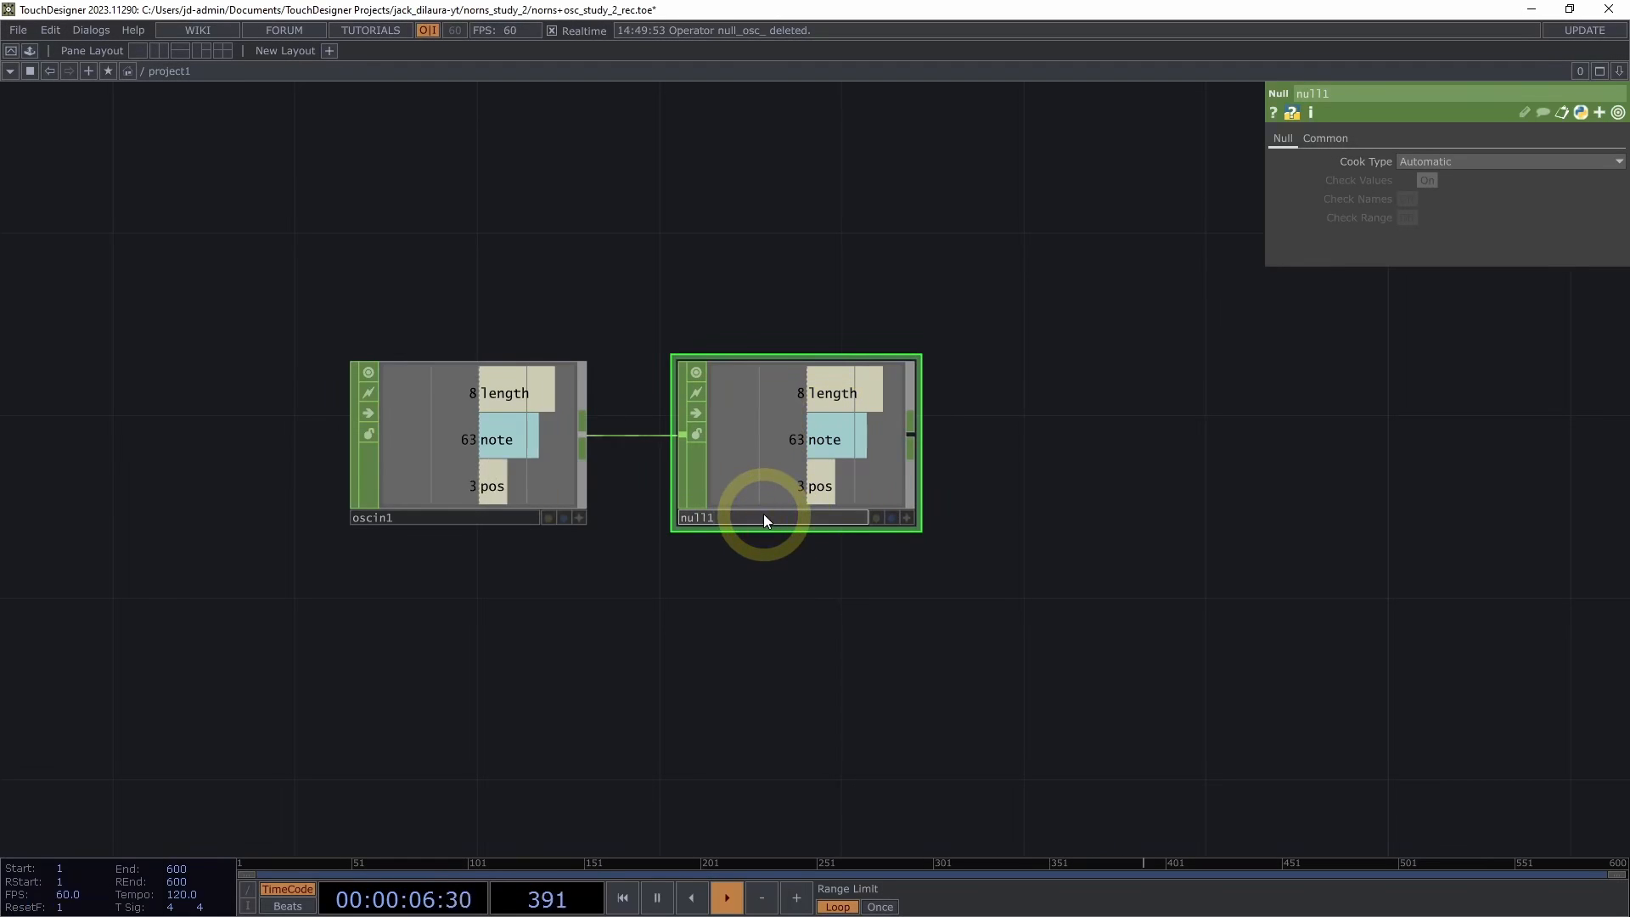
pyautogui.press('BackSpace')
pyautogui.write('_')
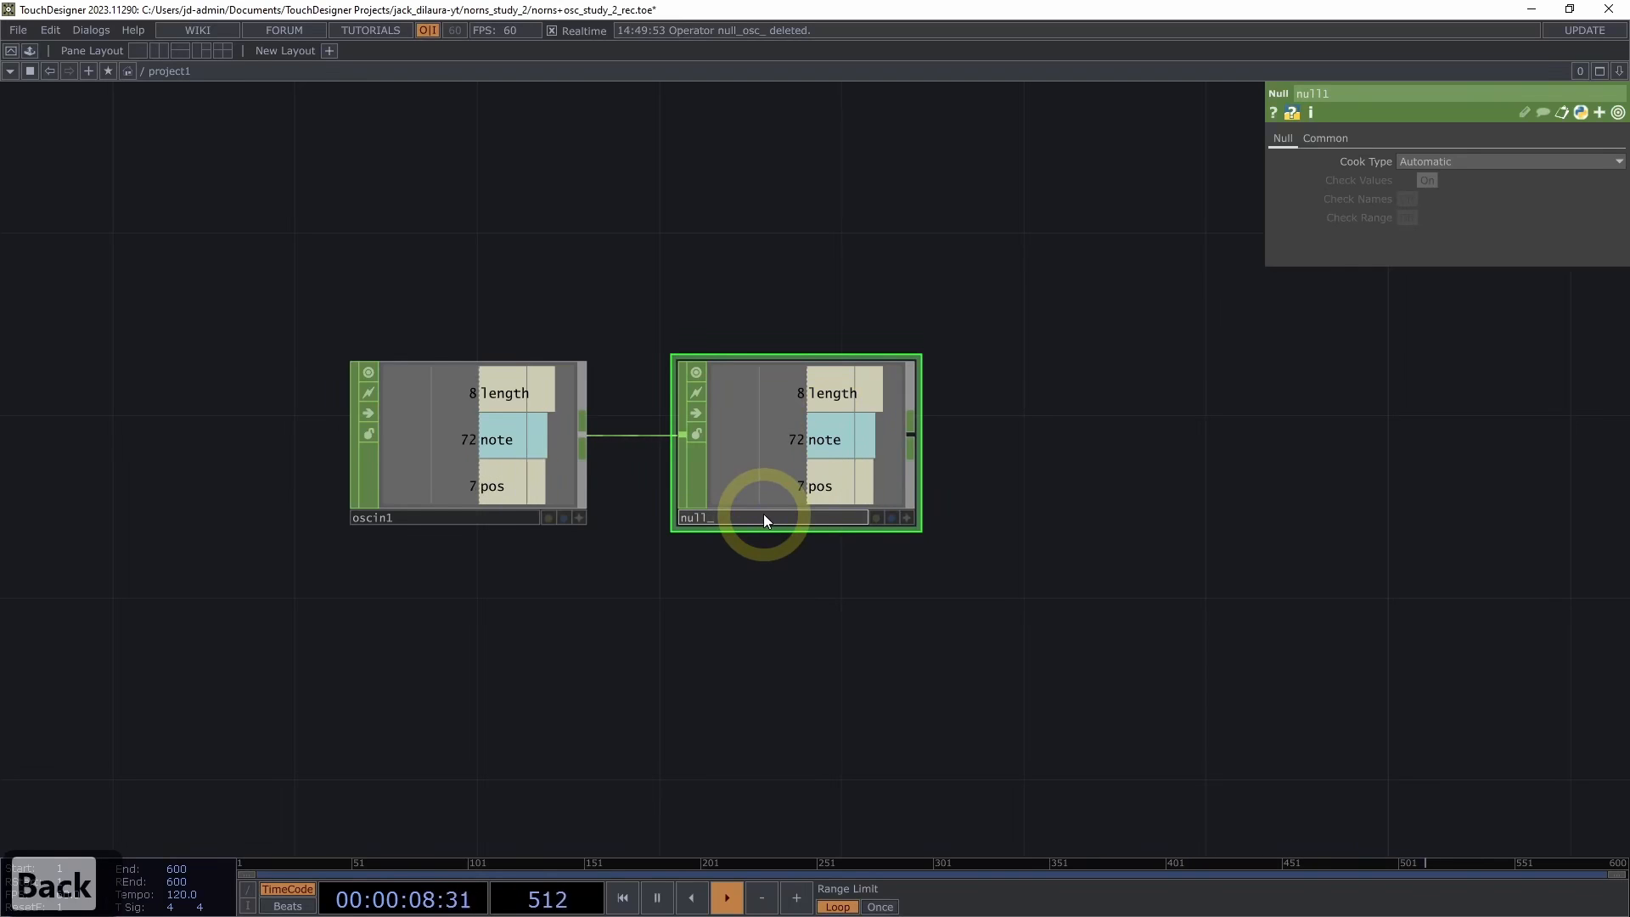
pyautogui.write('osc')
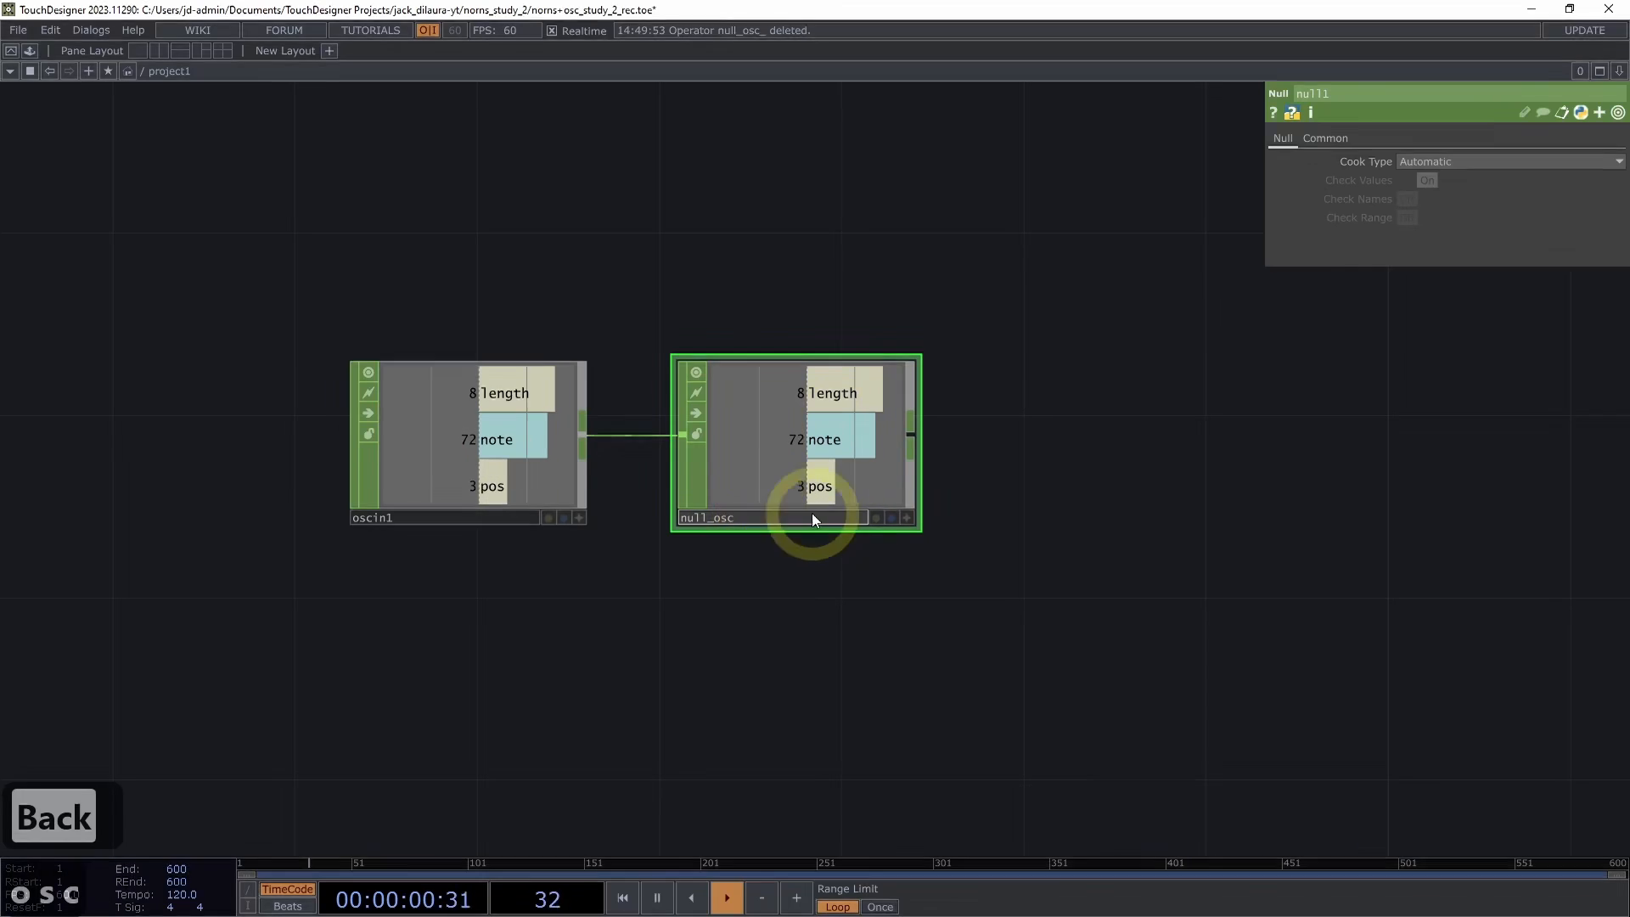
pyautogui.write('data')
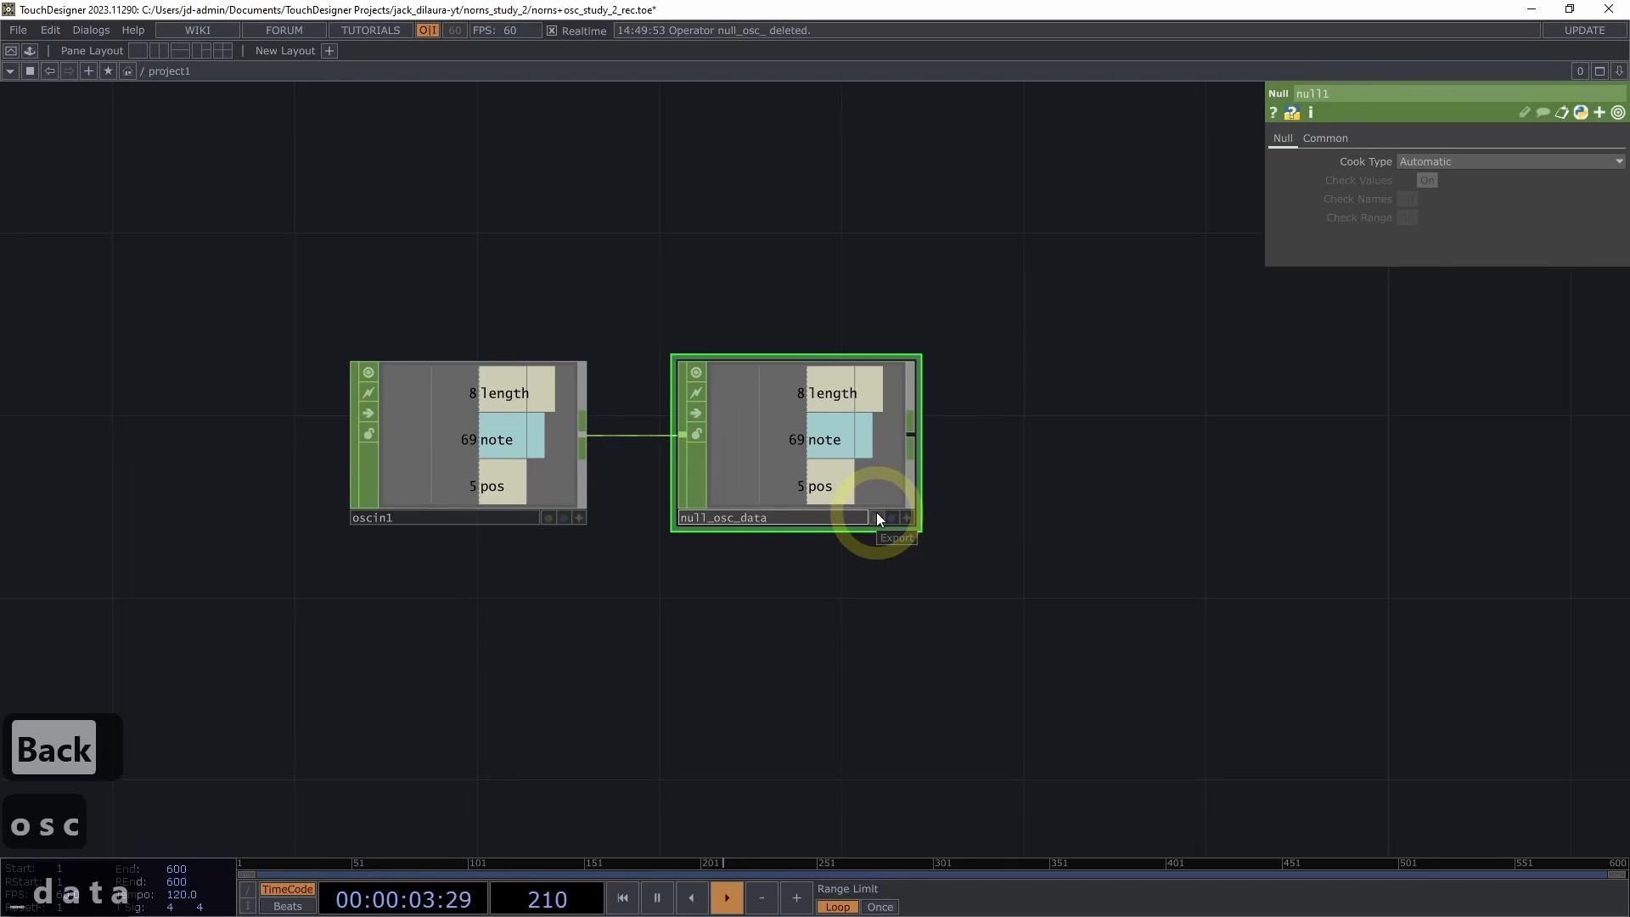
pyautogui.press('Return')
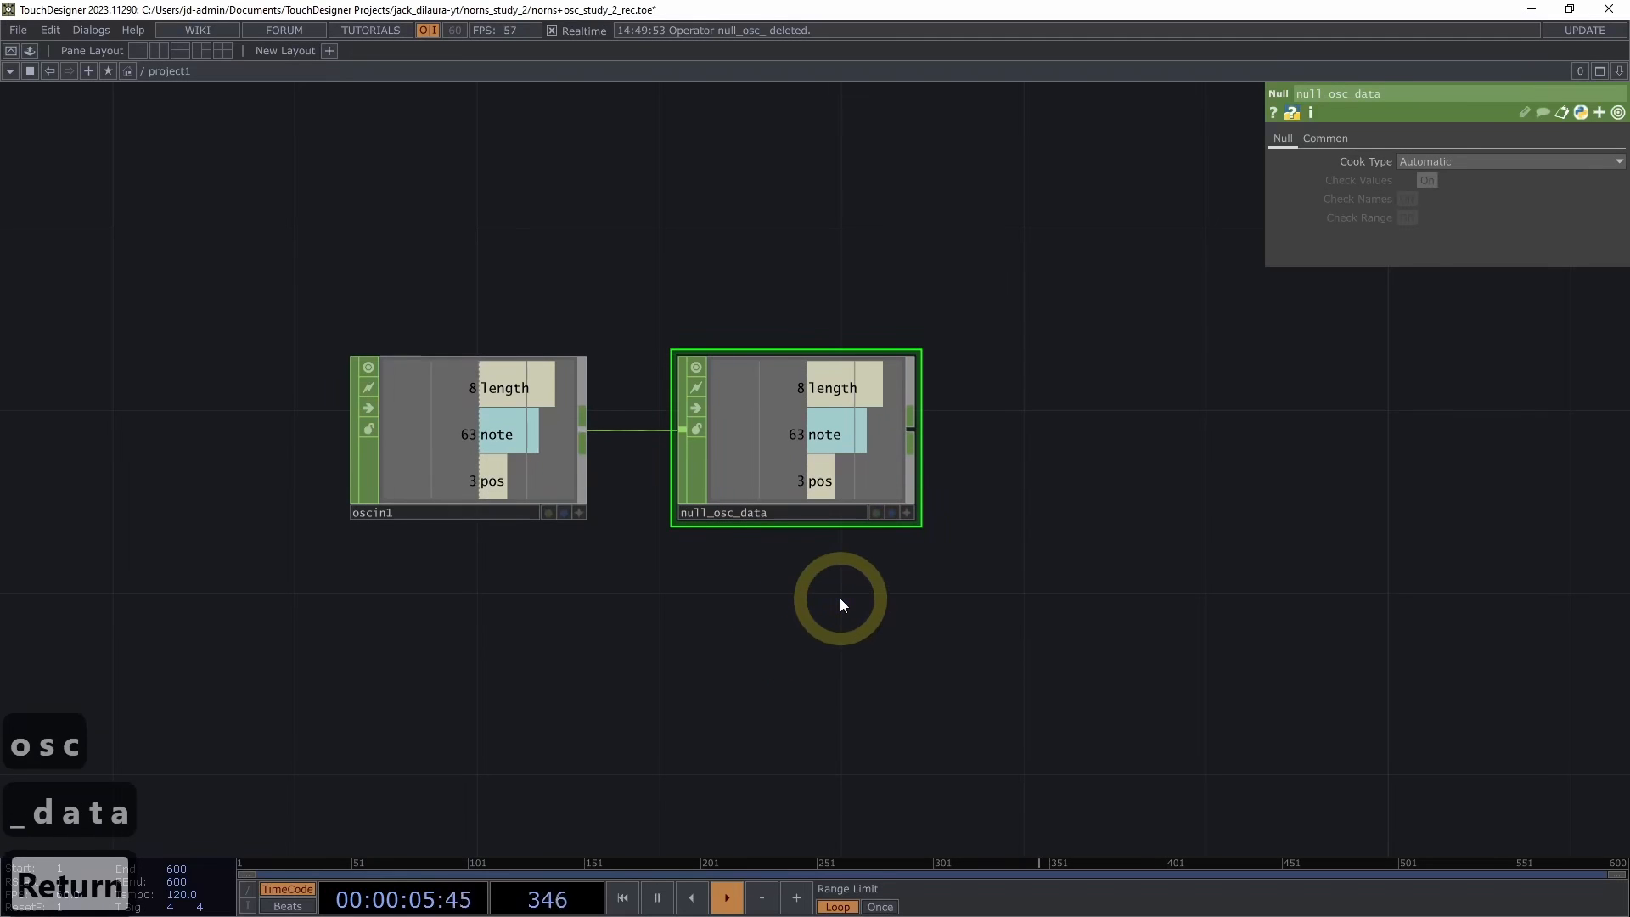
# Create an Event CHOP to the right of null_osc_data in the network
pyautogui.moveTo(1205, 407); pyautogui.dragTo(859, 429)
pyautogui.moveTo(873, 426); pyautogui.dragTo(802, 460, button='middle')
pyautogui.press('Tab')
pyautogui.write('event')
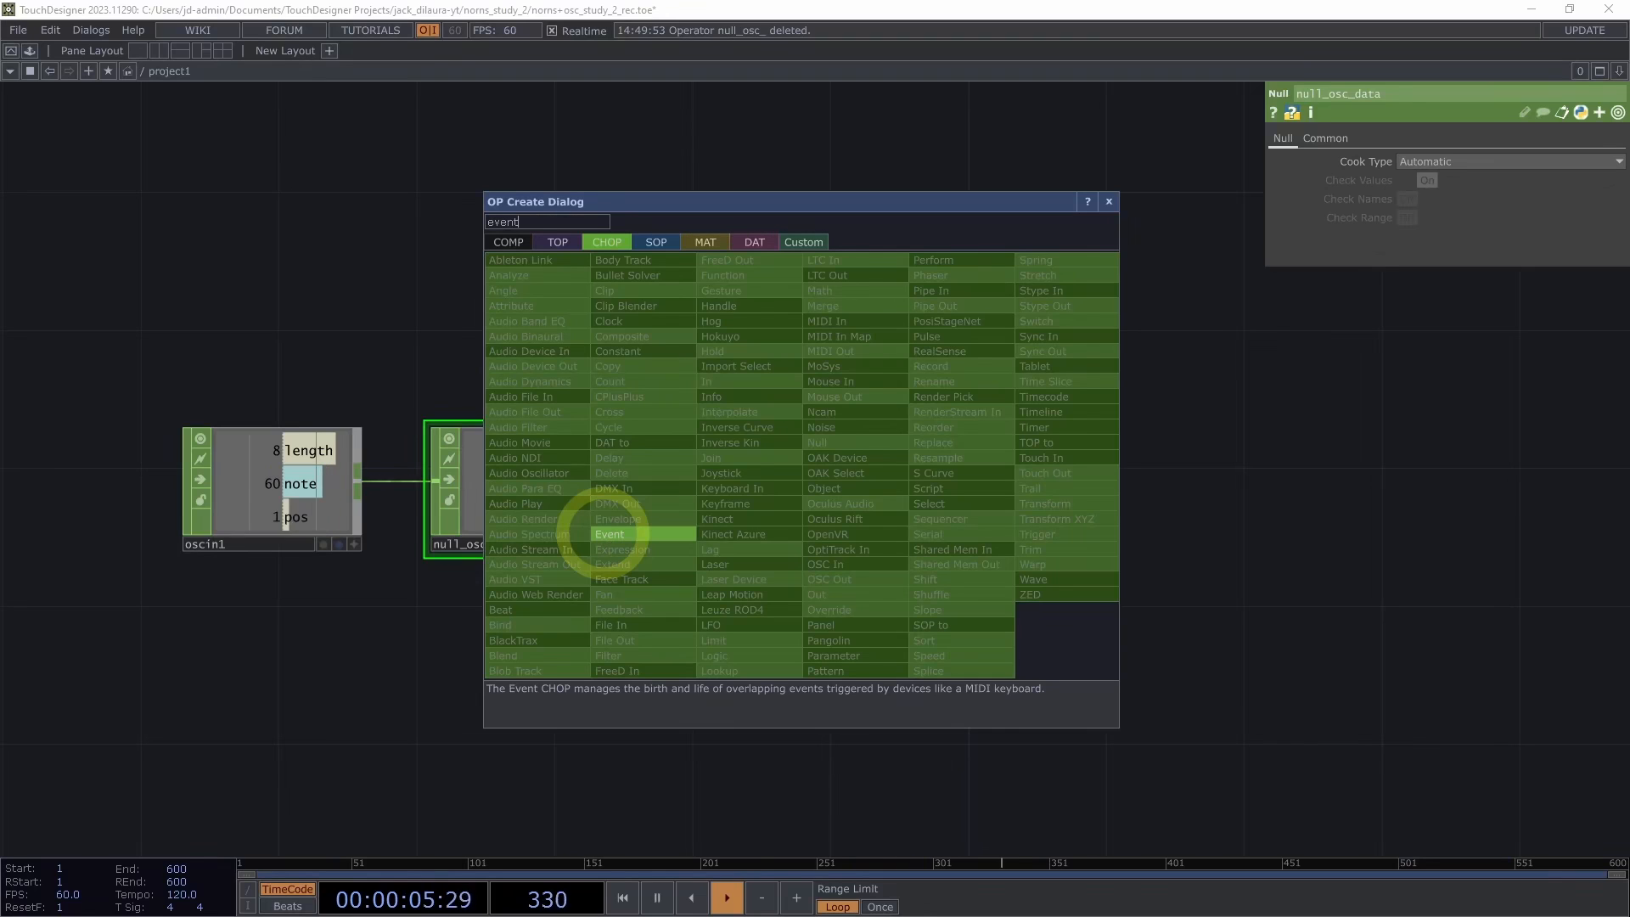
pyautogui.click(607, 534)
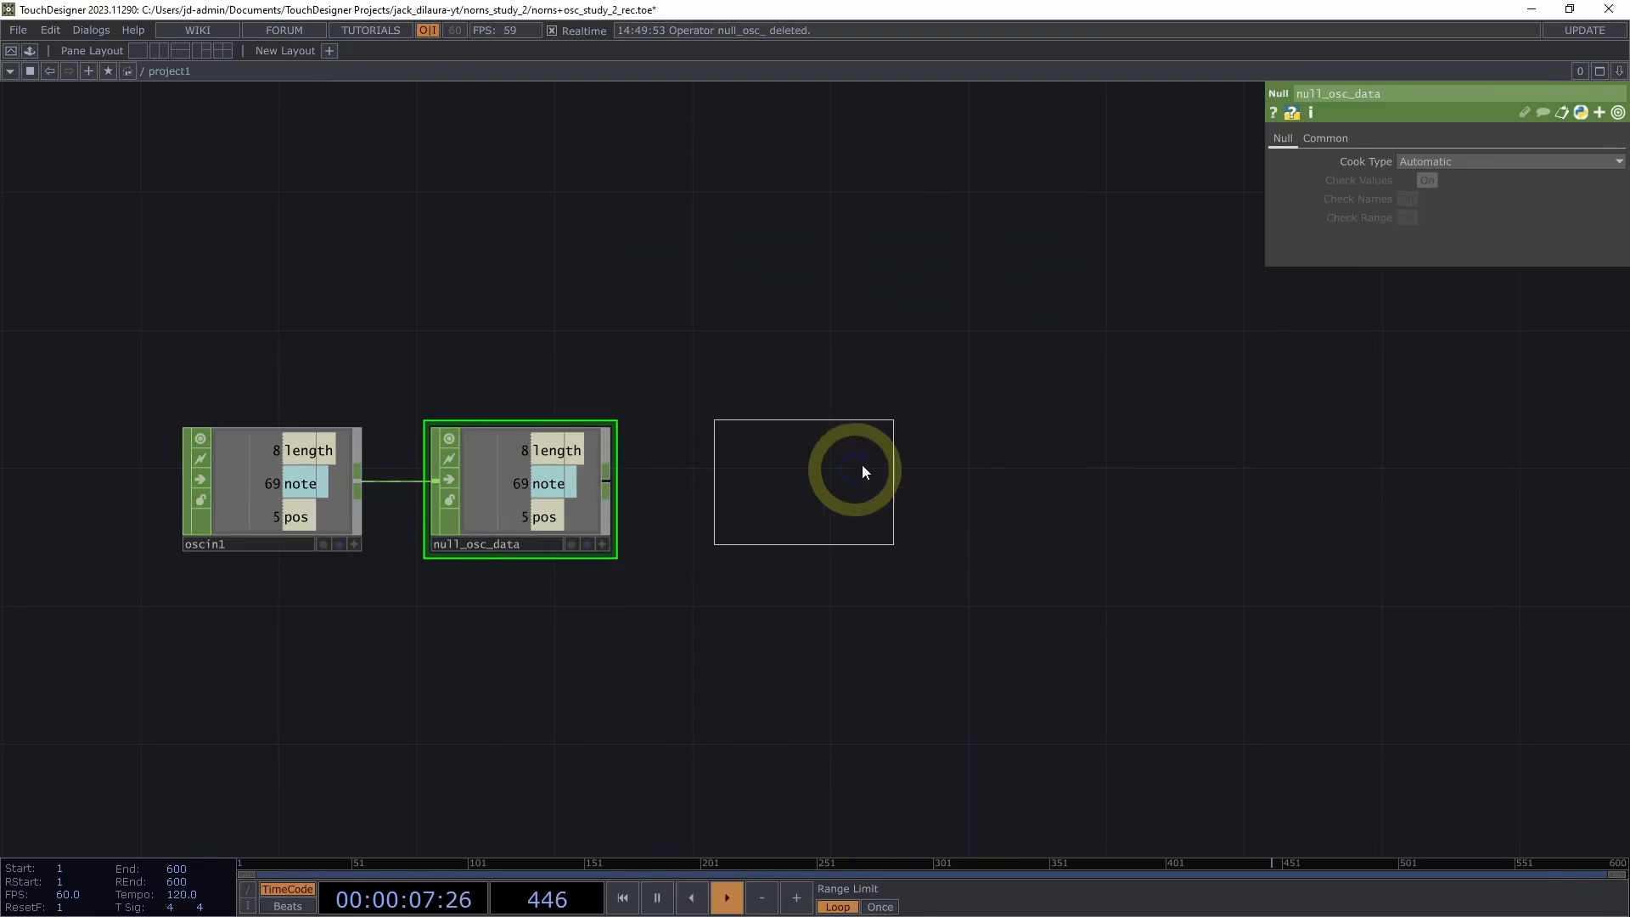
pyautogui.click(828, 352)
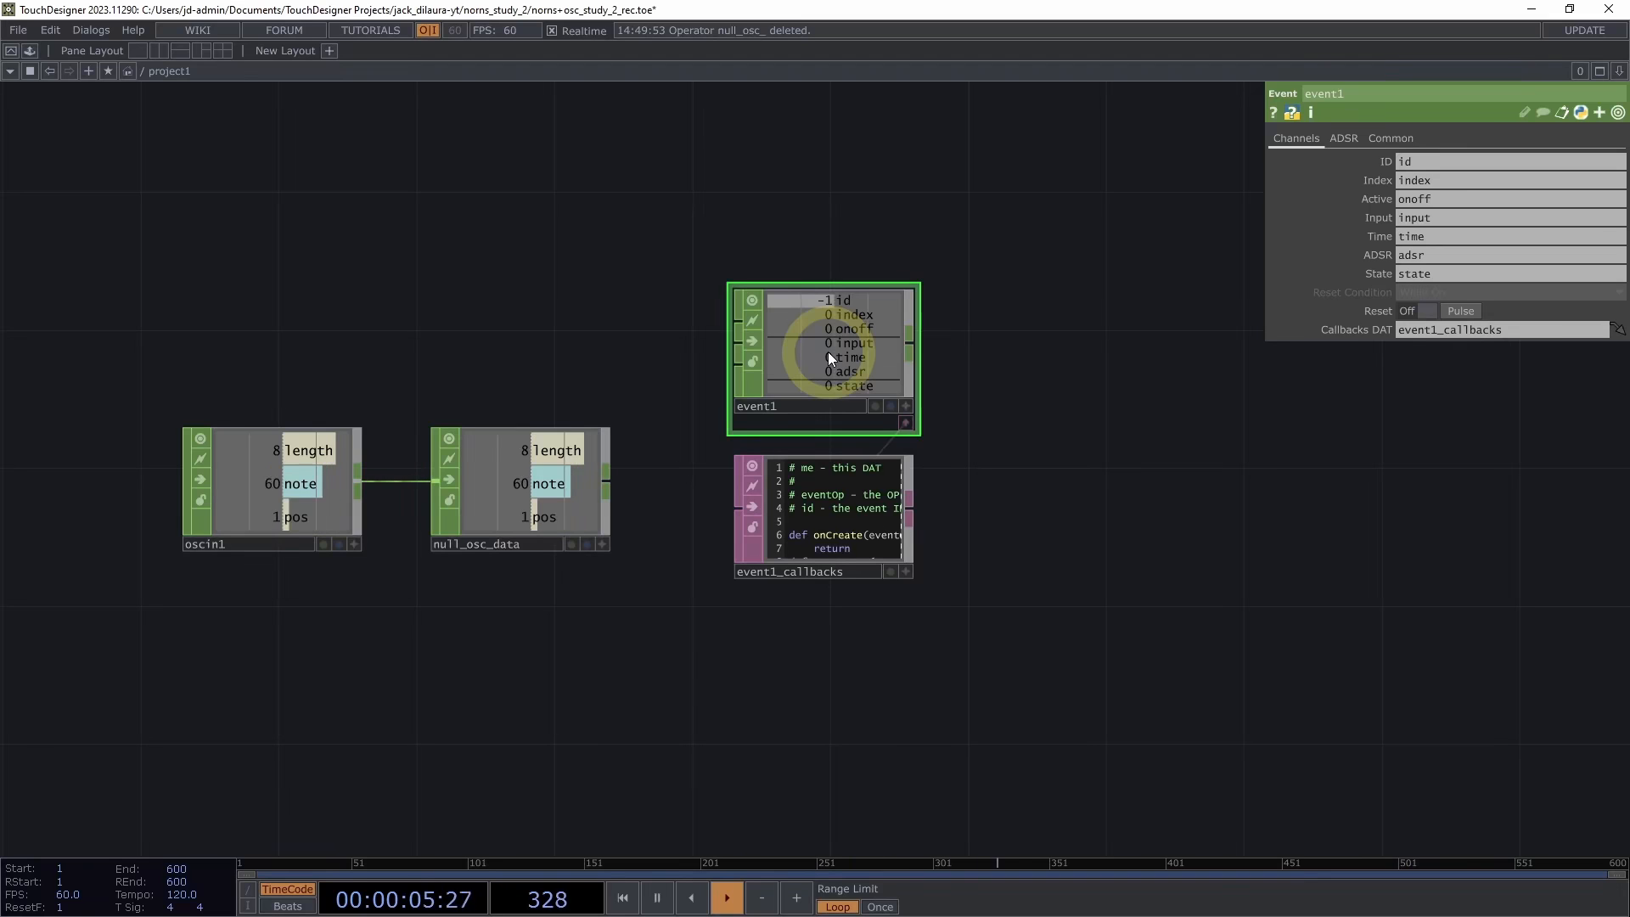
# Move event1 and its callbacks DAT further away from null_osc_data to make room between them
pyautogui.moveTo(828, 352); pyautogui.dragTo(684, 367)
pyautogui.moveTo(1001, 311); pyautogui.dragTo(933, 304)
pyautogui.moveTo(804, 445); pyautogui.dragTo(821, 443)
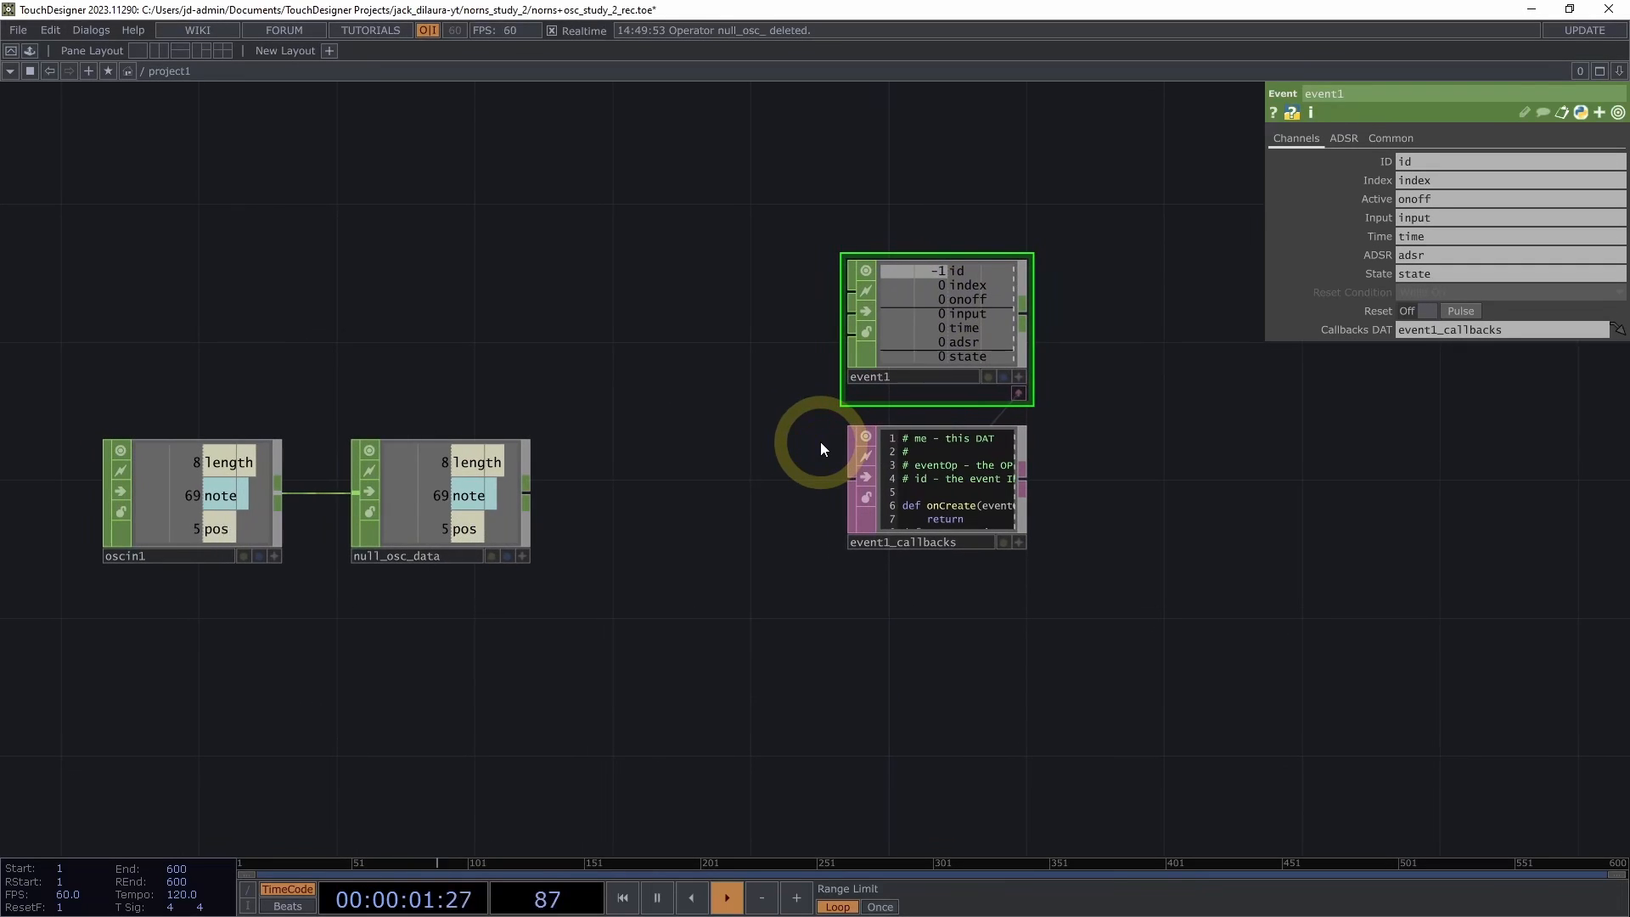
# Add a CHOP Execute DAT between null_osc_data and event1_callbacks and assign null_osc_data as its CHOPs reference
pyautogui.moveTo(716, 433); pyautogui.dragTo(767, 383)
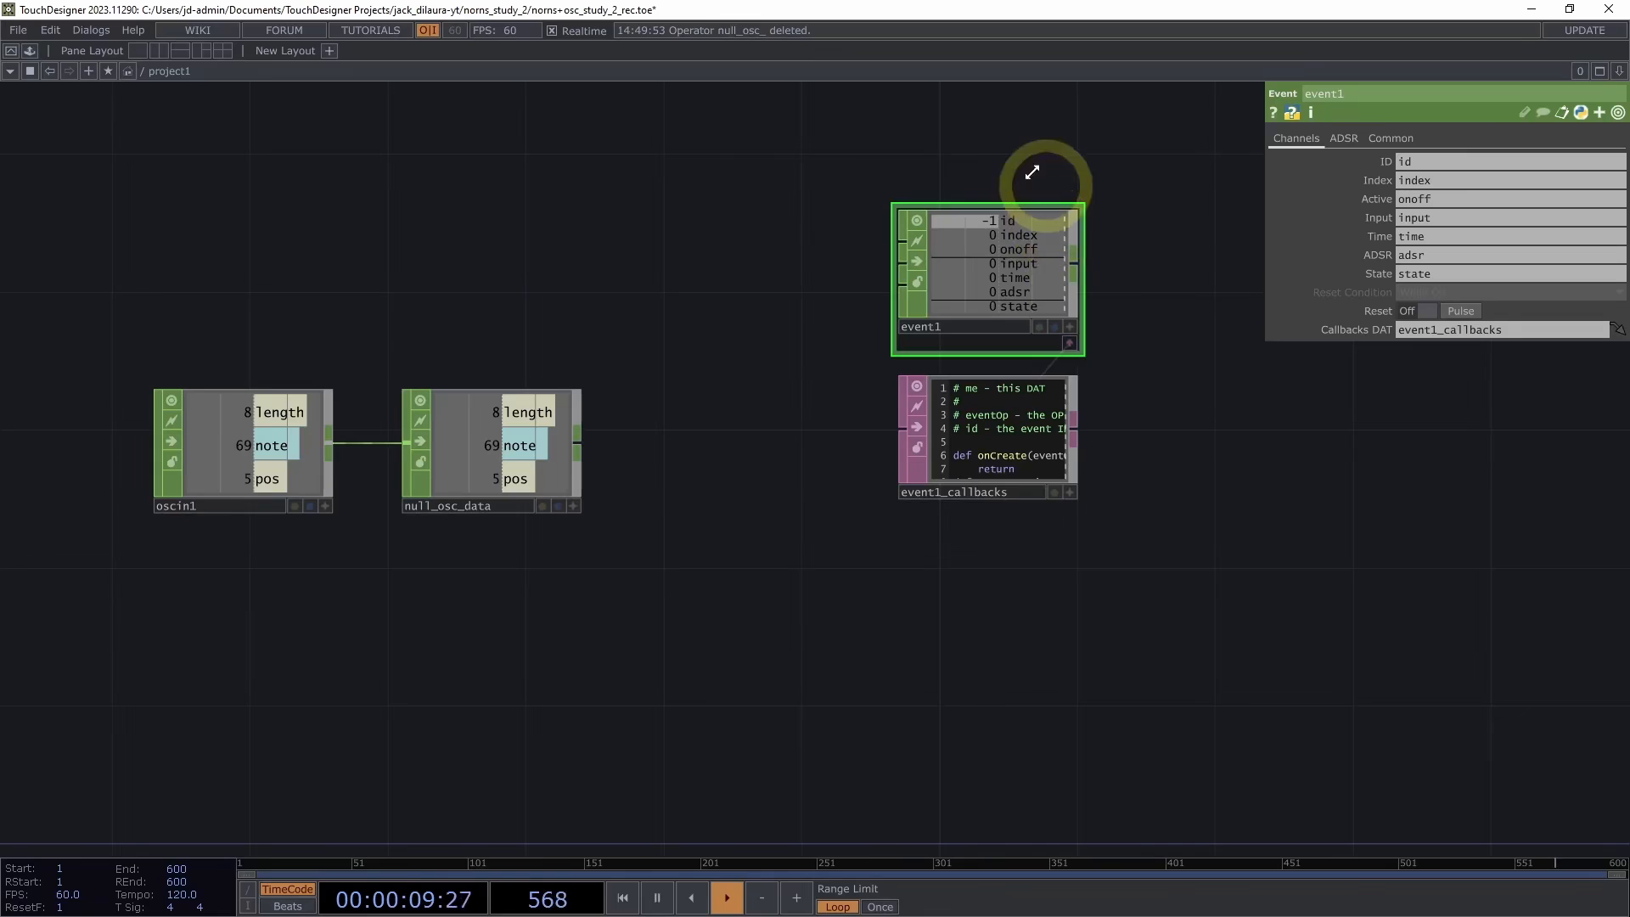
pyautogui.moveTo(803, 363); pyautogui.dragTo(818, 311)
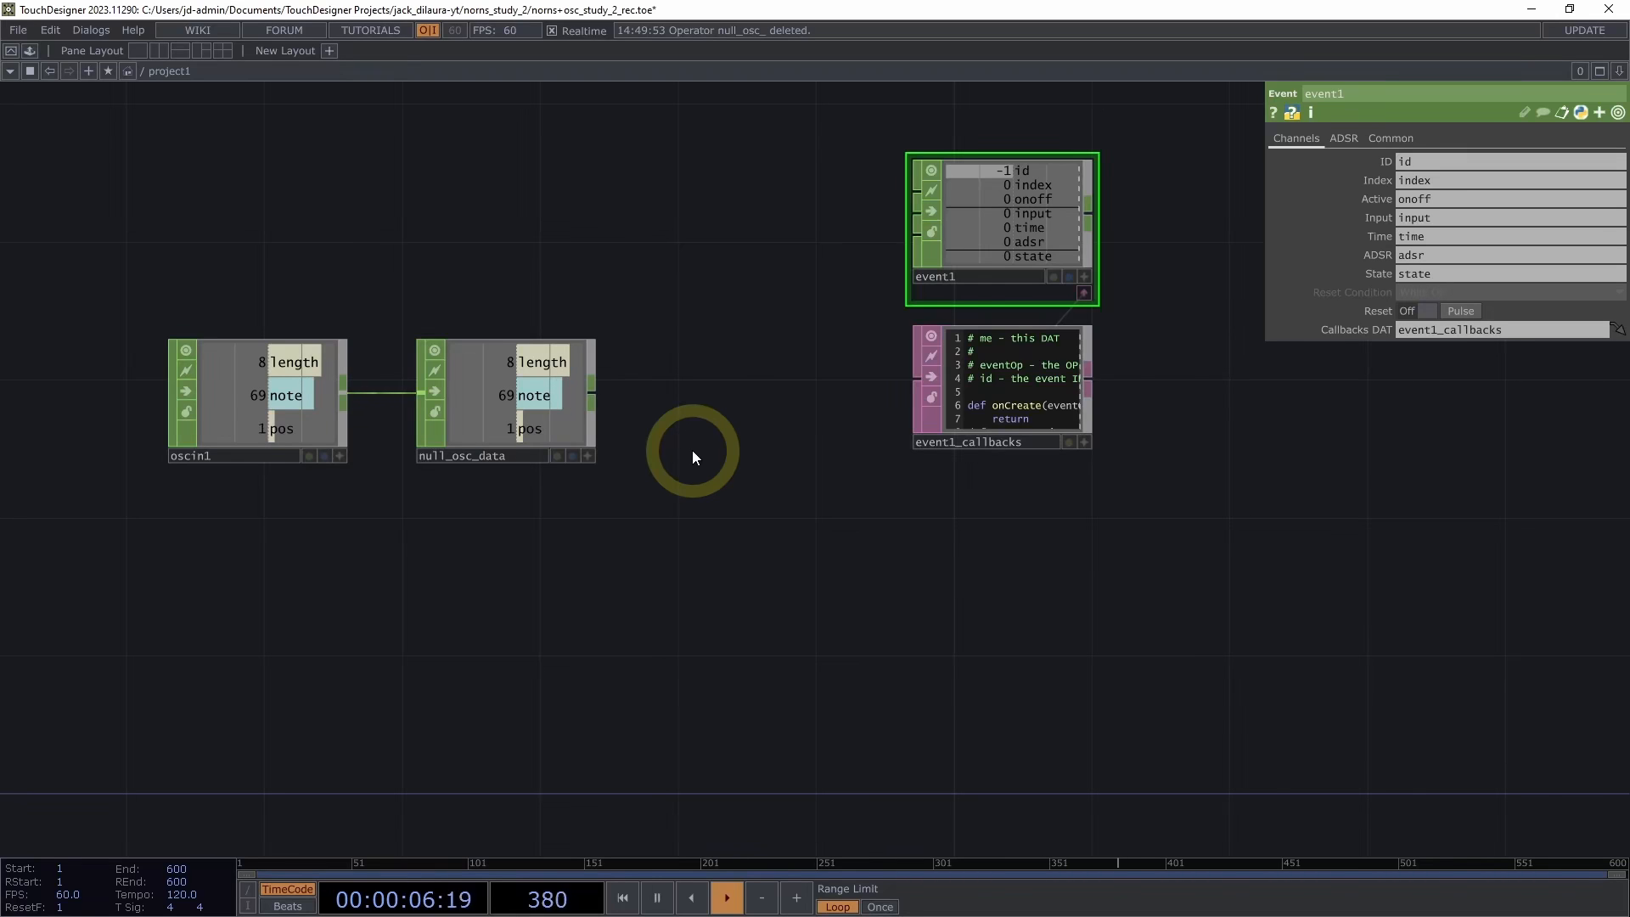
pyautogui.moveTo(725, 382); pyautogui.dragTo(713, 379)
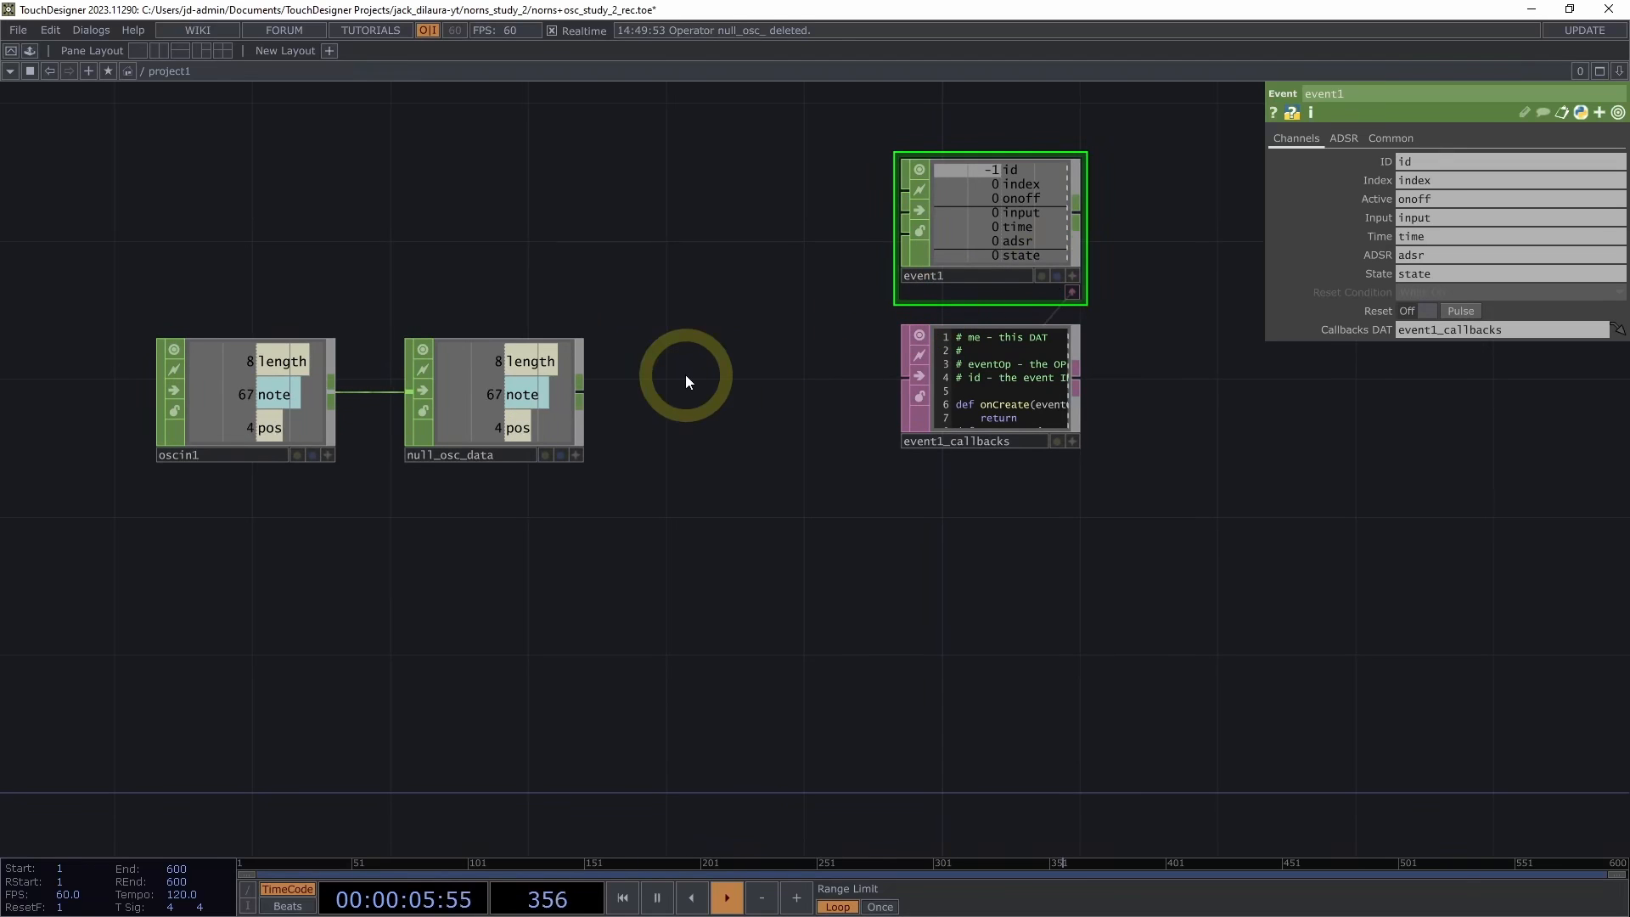
pyautogui.moveTo(663, 386); pyautogui.dragTo(671, 374)
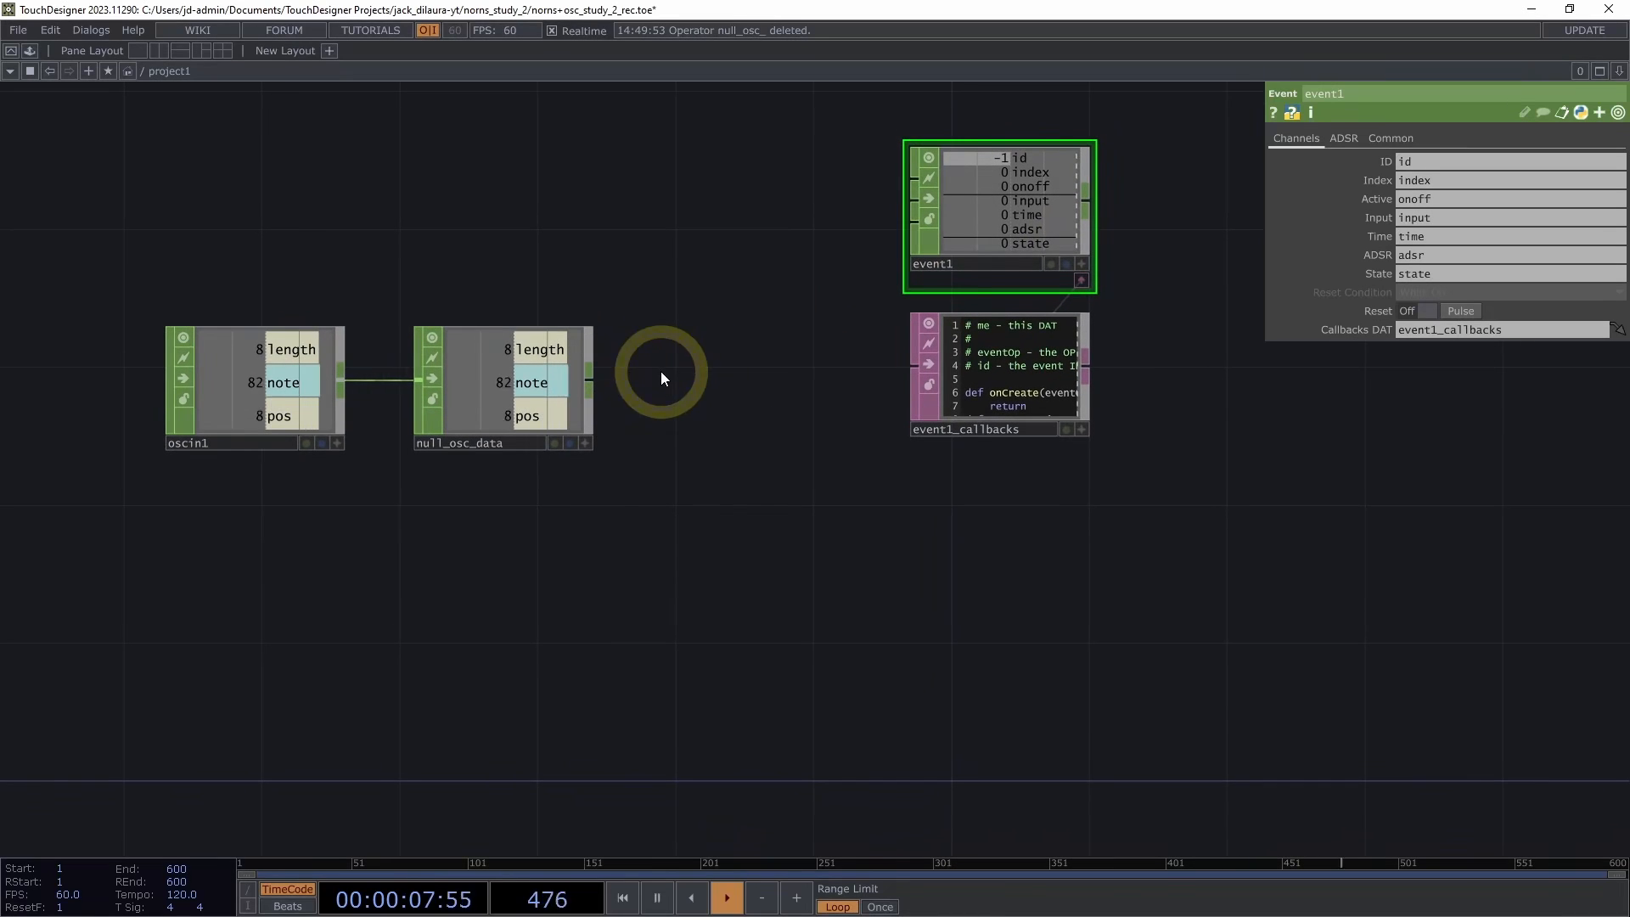
pyautogui.press('Tab')
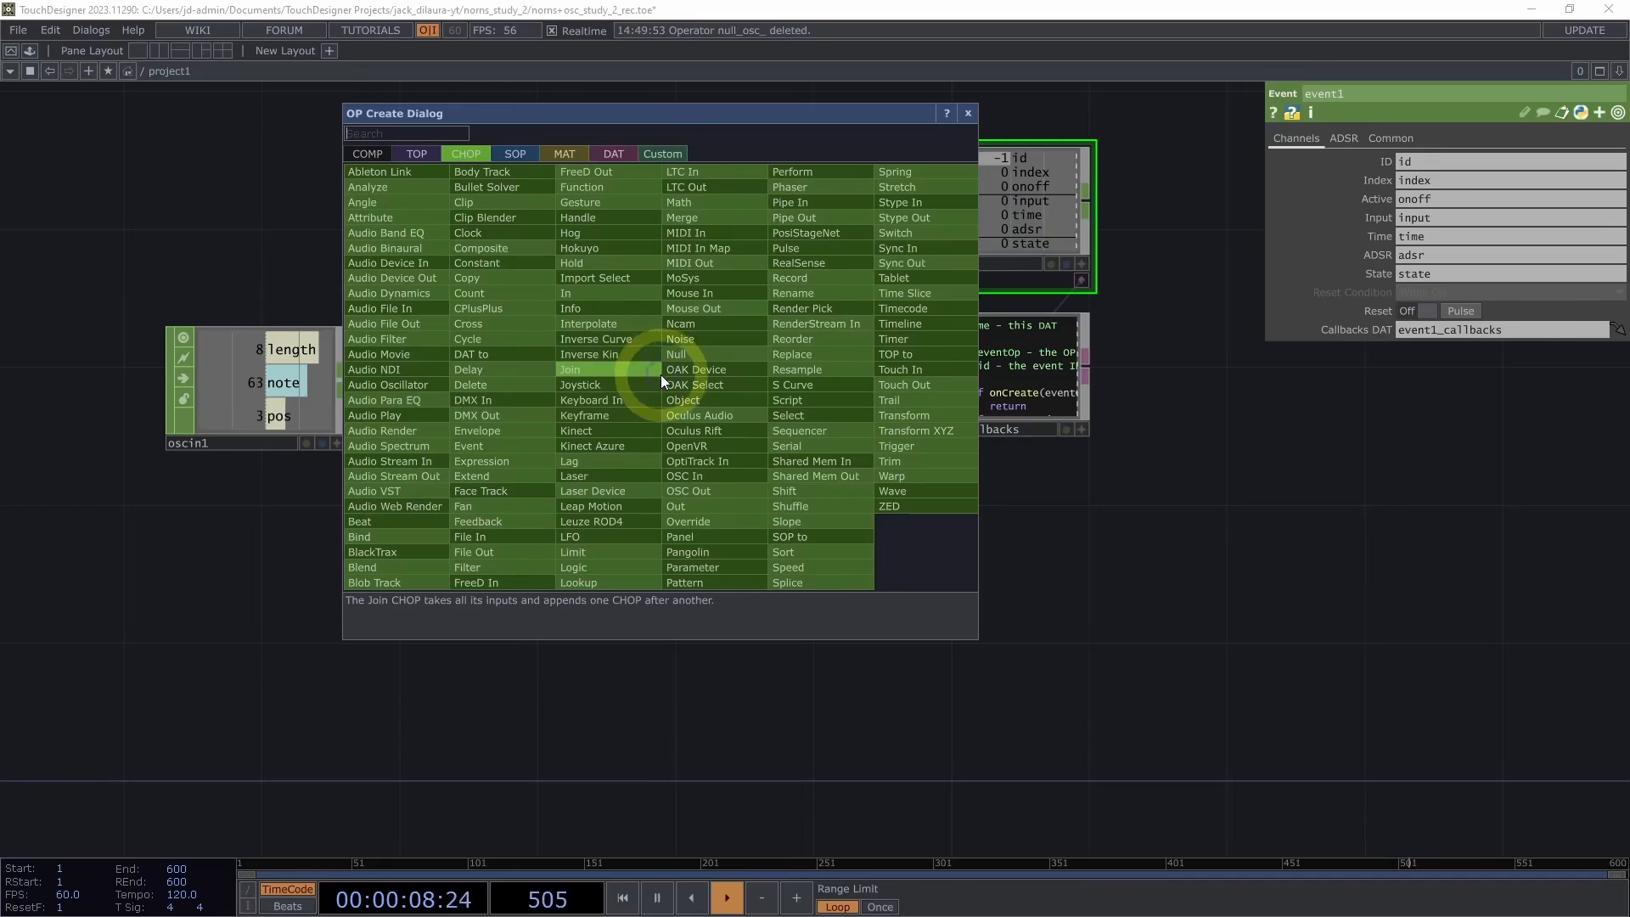
pyautogui.click(614, 155)
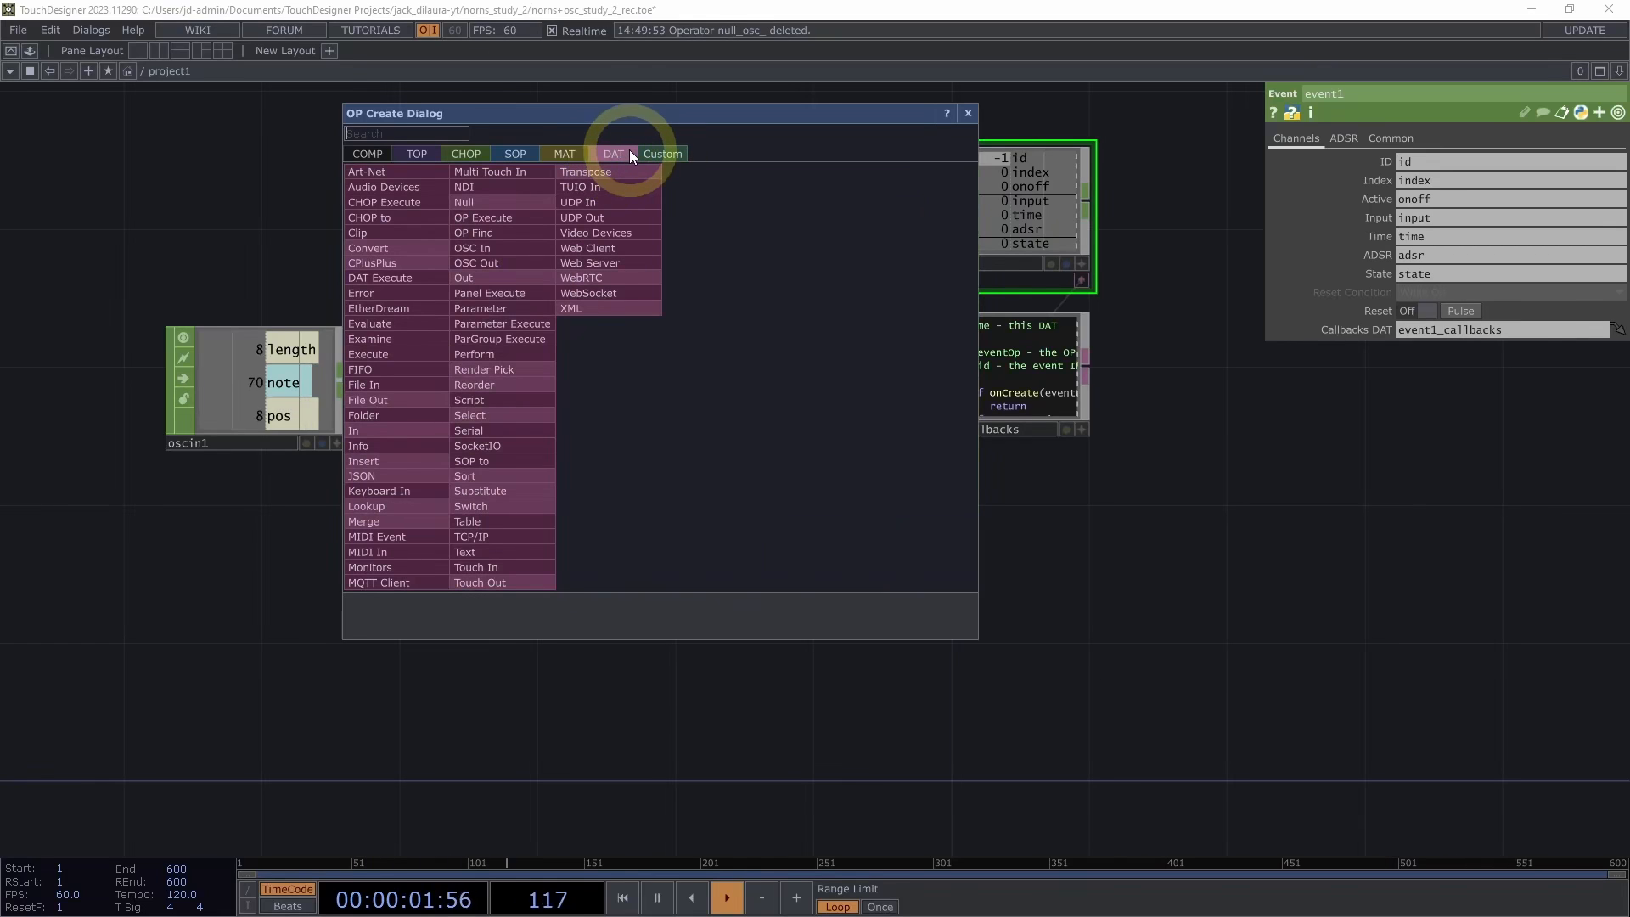
pyautogui.click(396, 206)
pyautogui.click(717, 387)
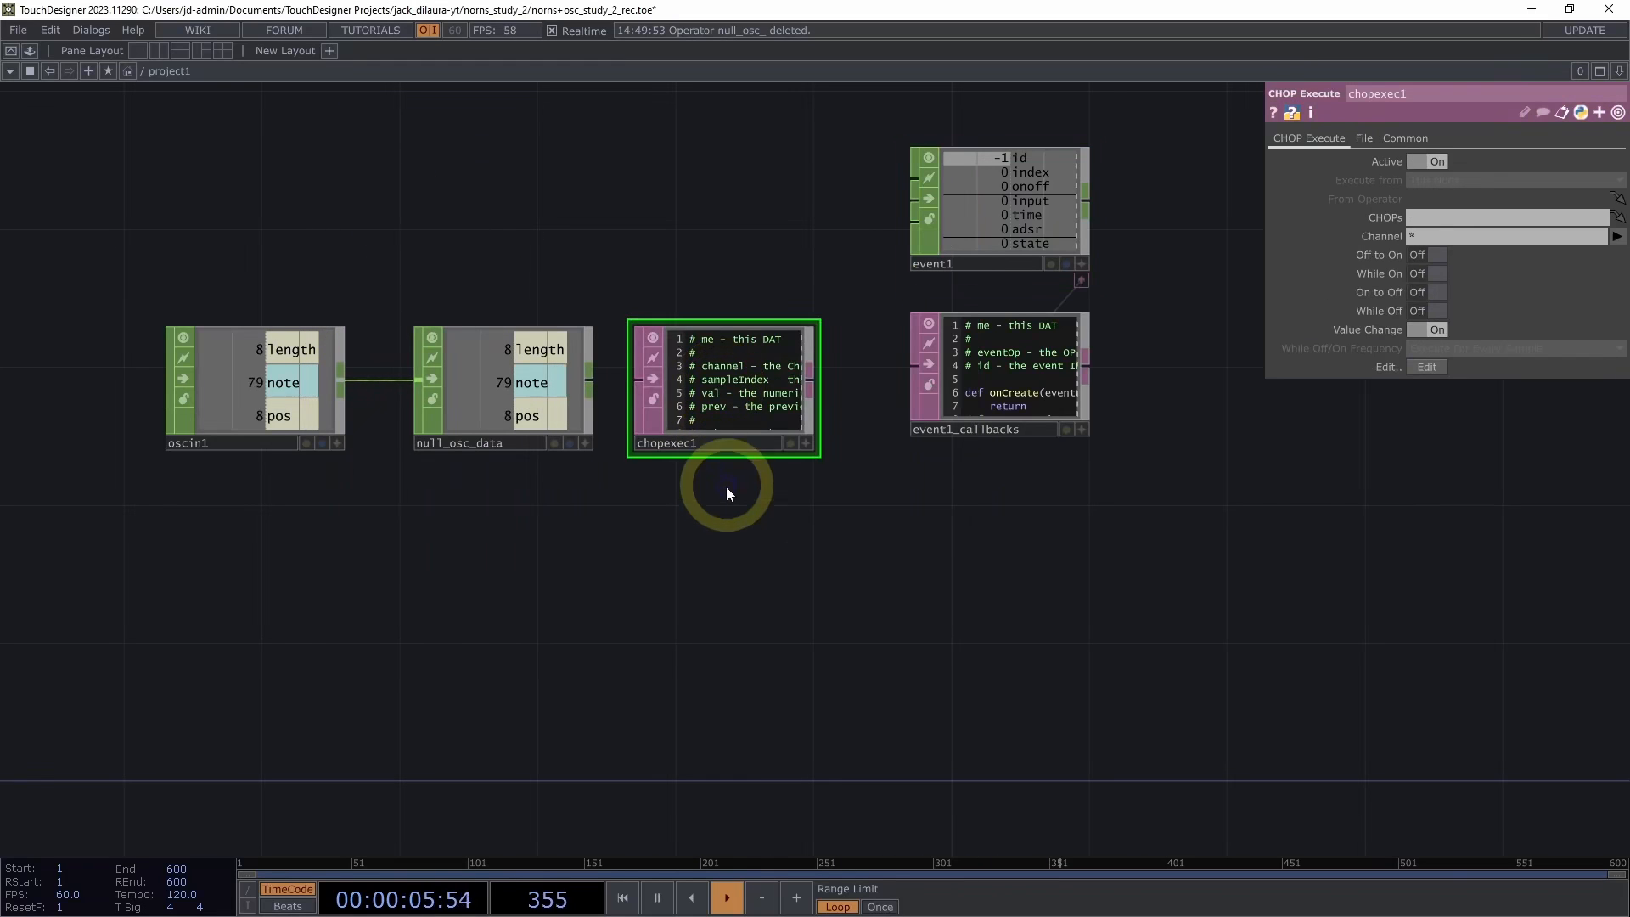
pyautogui.scroll(5, 764, 458)
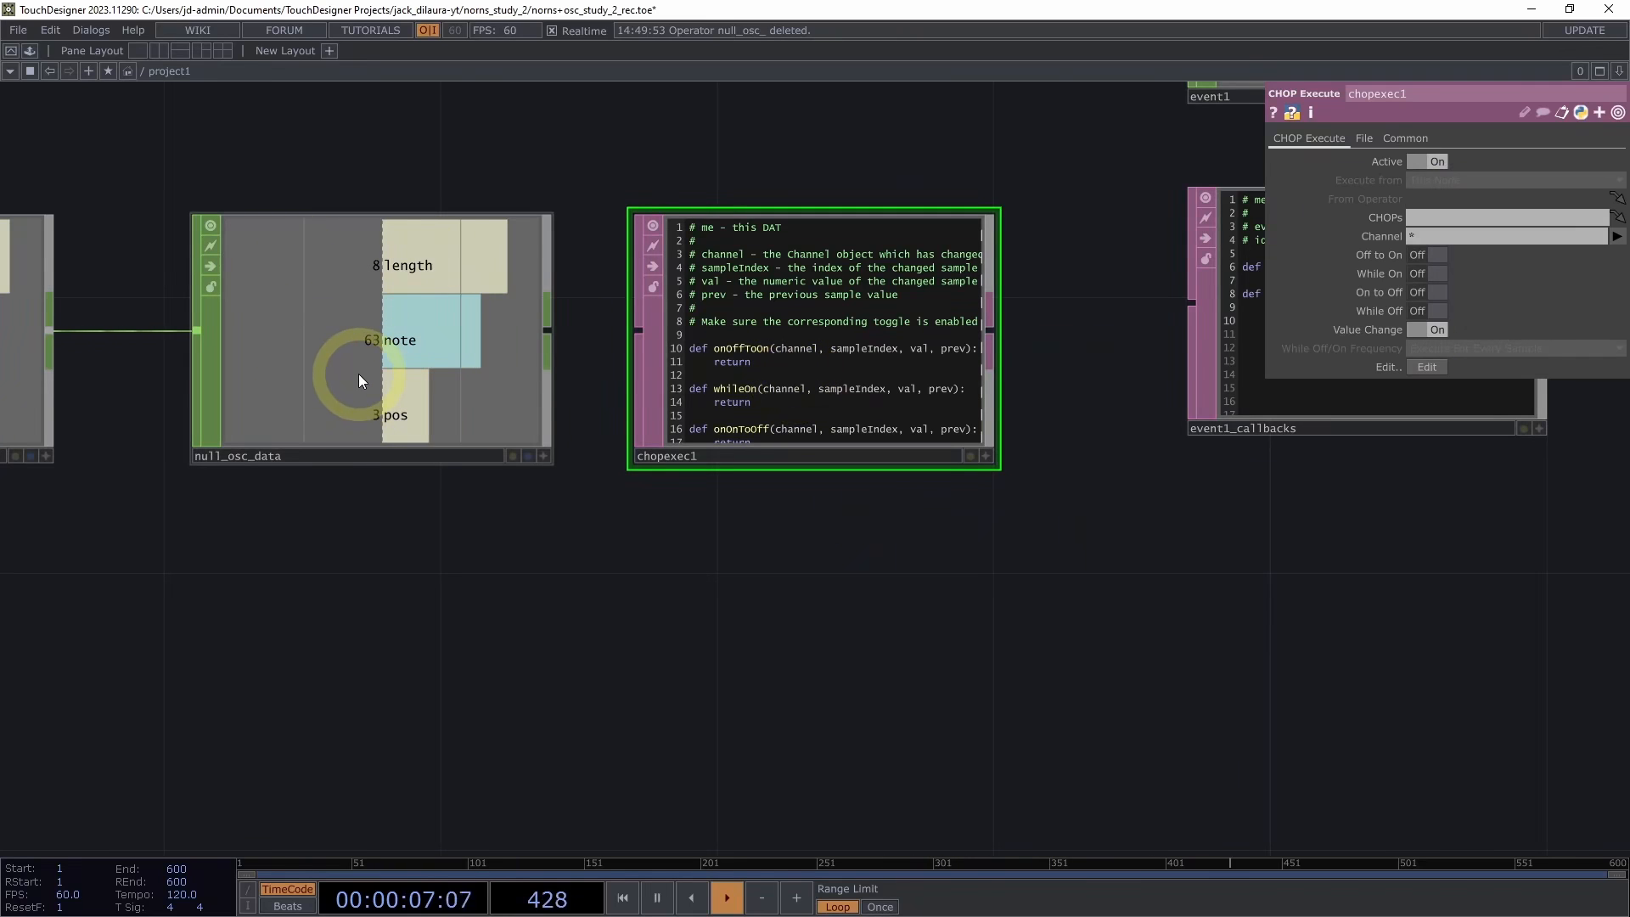
pyautogui.moveTo(358, 373); pyautogui.dragTo(1448, 218)
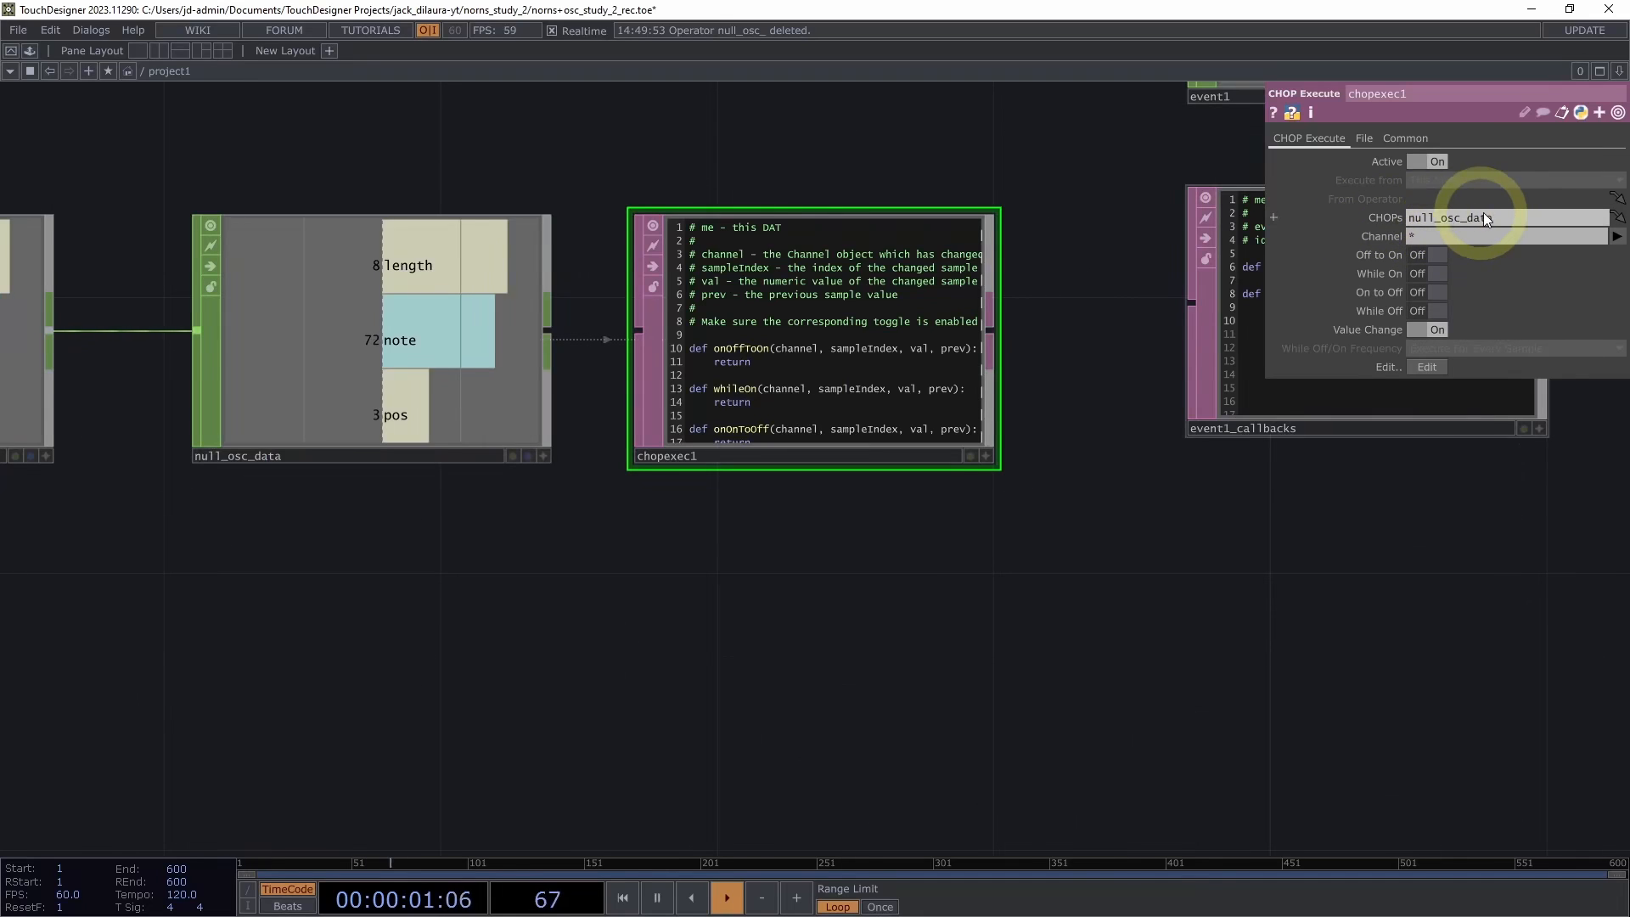
# Open the chopexec1 script in the external text editor, keeping null_osc_data in view, and go to the end of the onValueChange definition line
pyautogui.click(1105, 365)
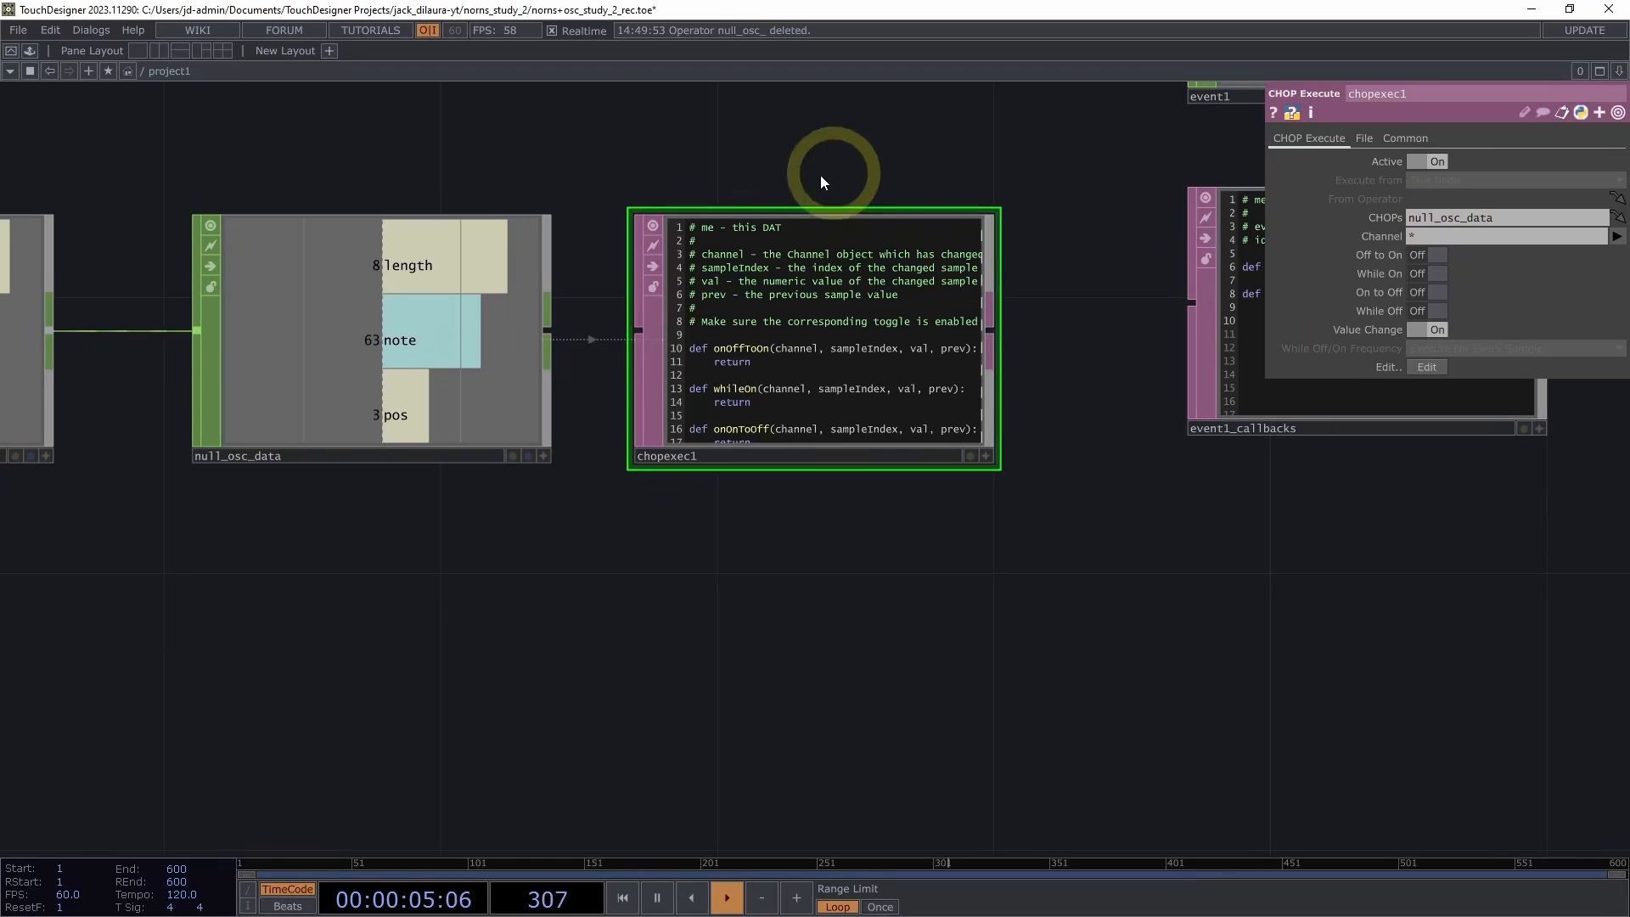
pyautogui.scroll(4, 746, 480)
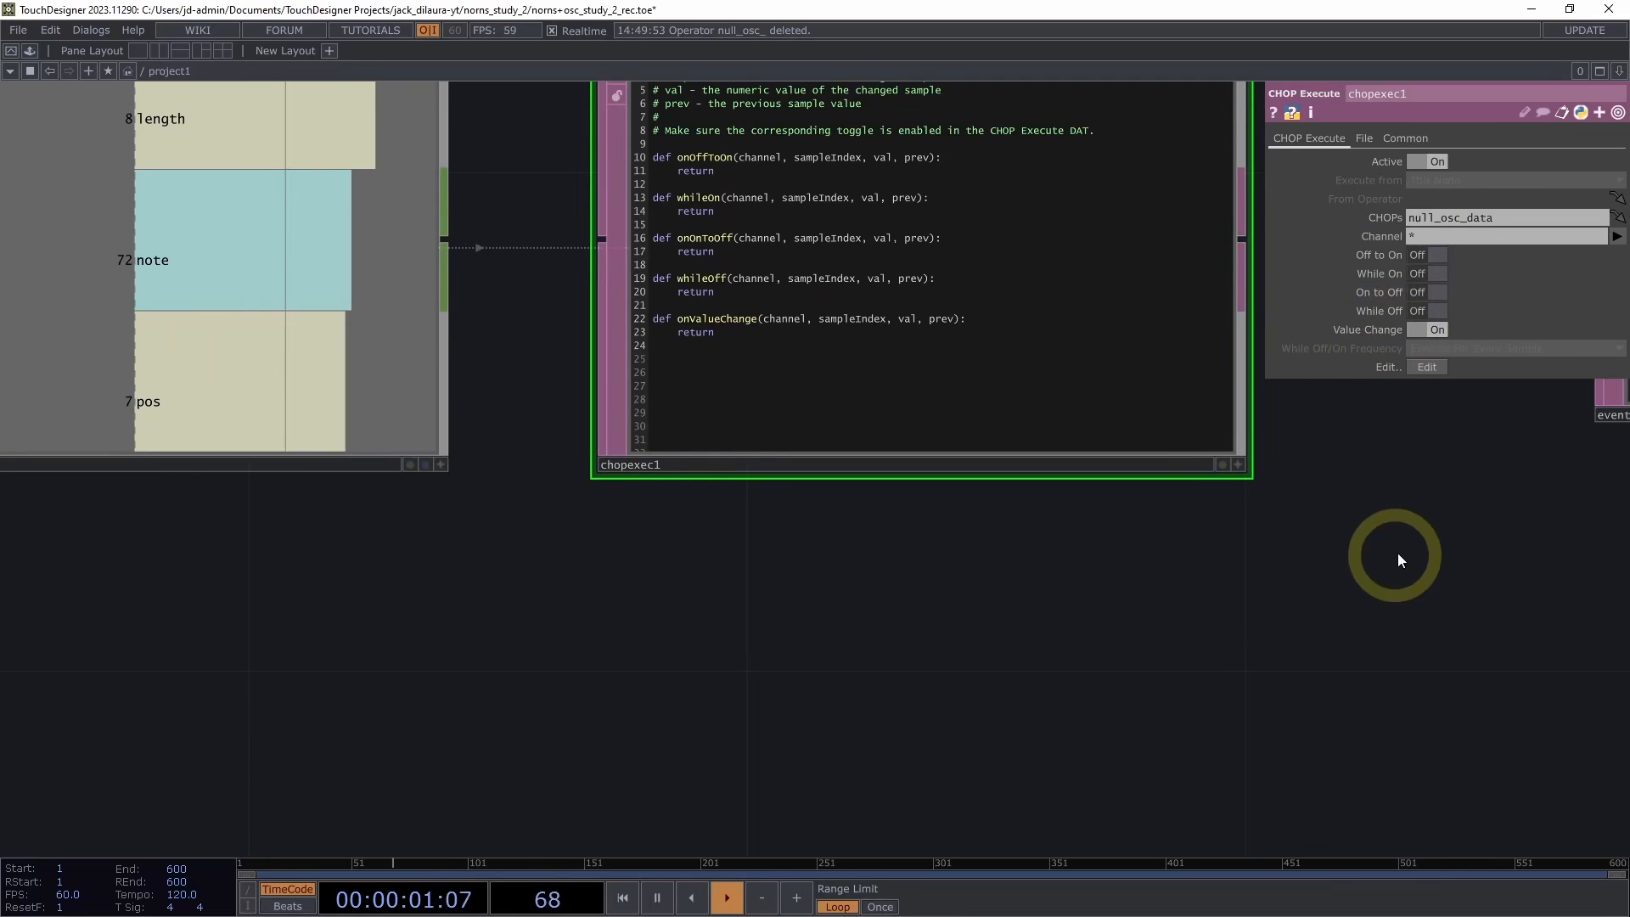
pyautogui.scroll(-3, 1375, 577)
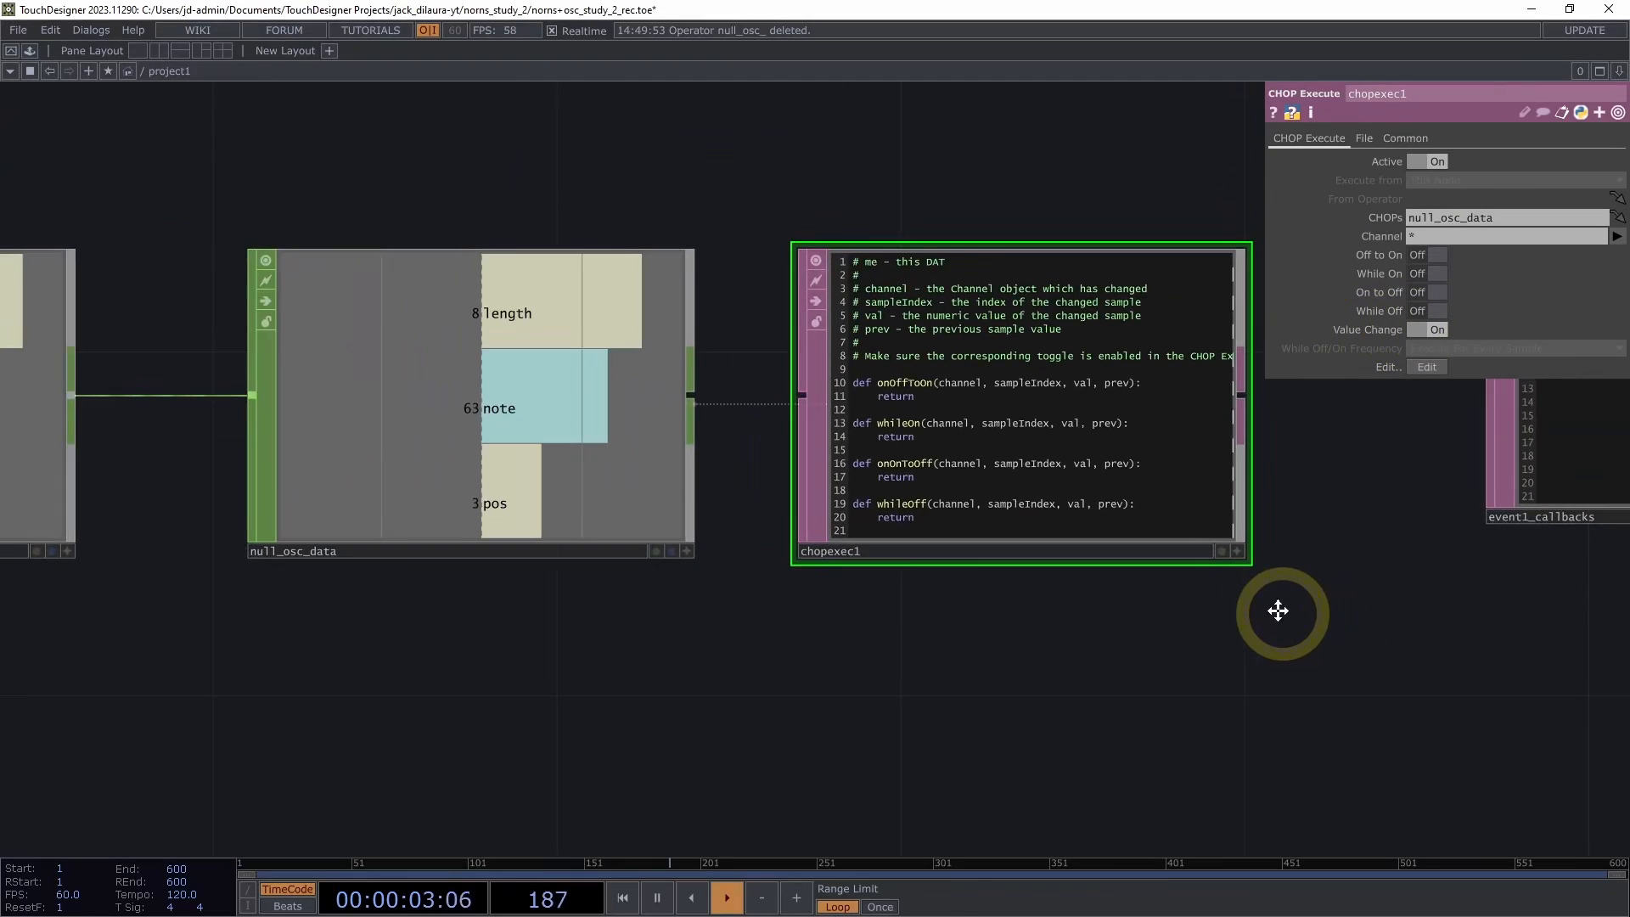
pyautogui.moveTo(1292, 621); pyautogui.dragTo(1233, 565)
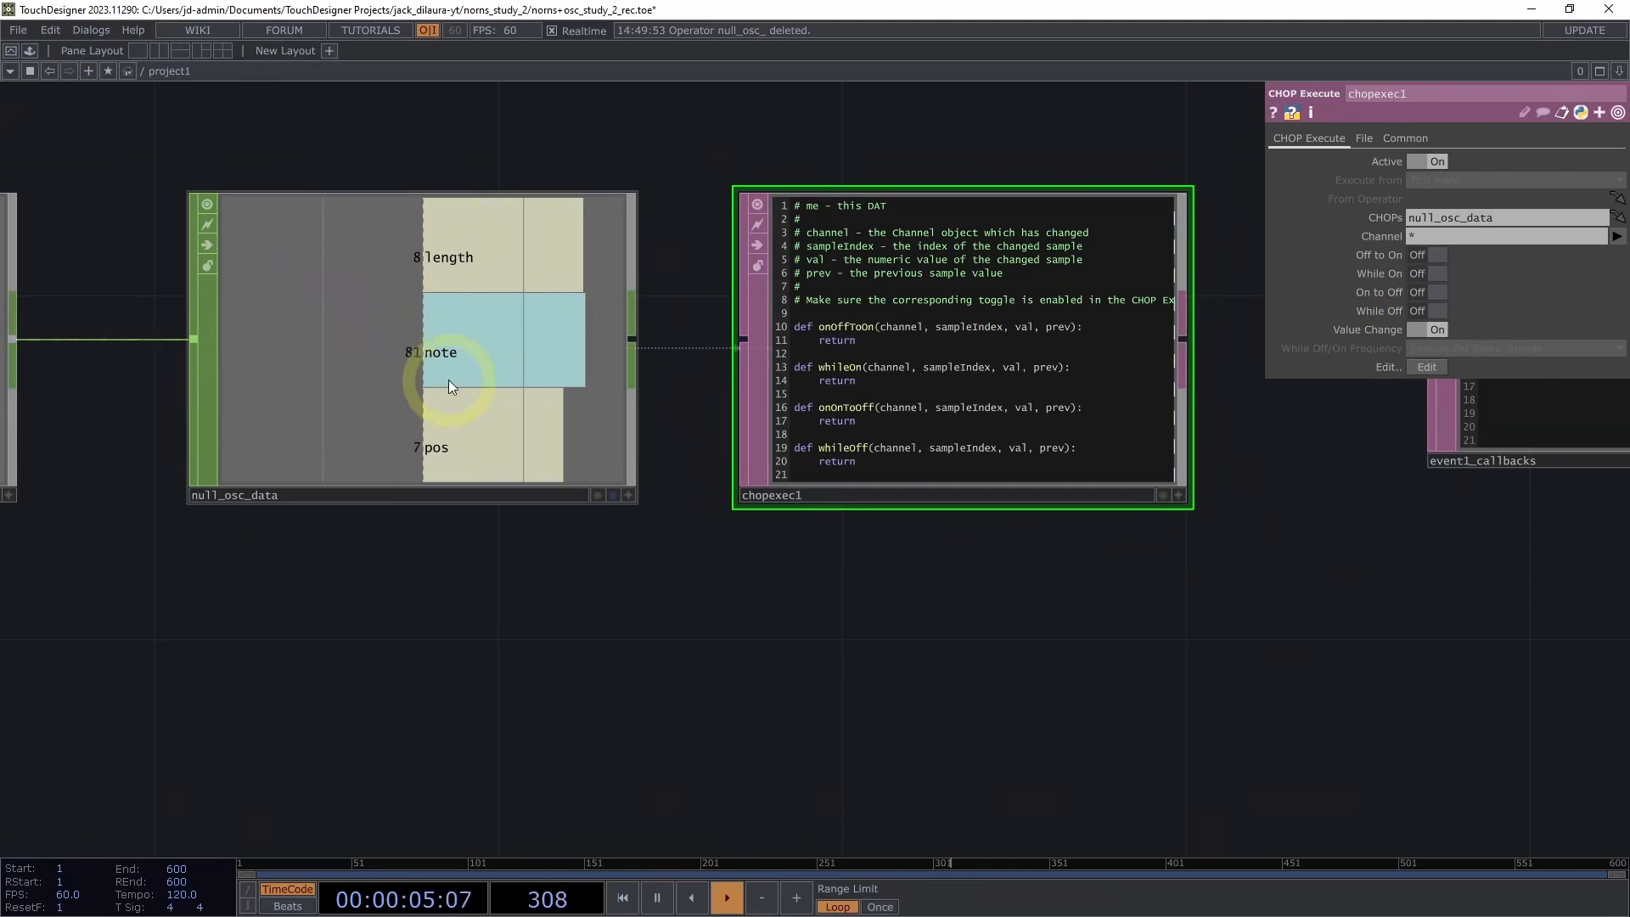
pyautogui.scroll(-2, 807, 552)
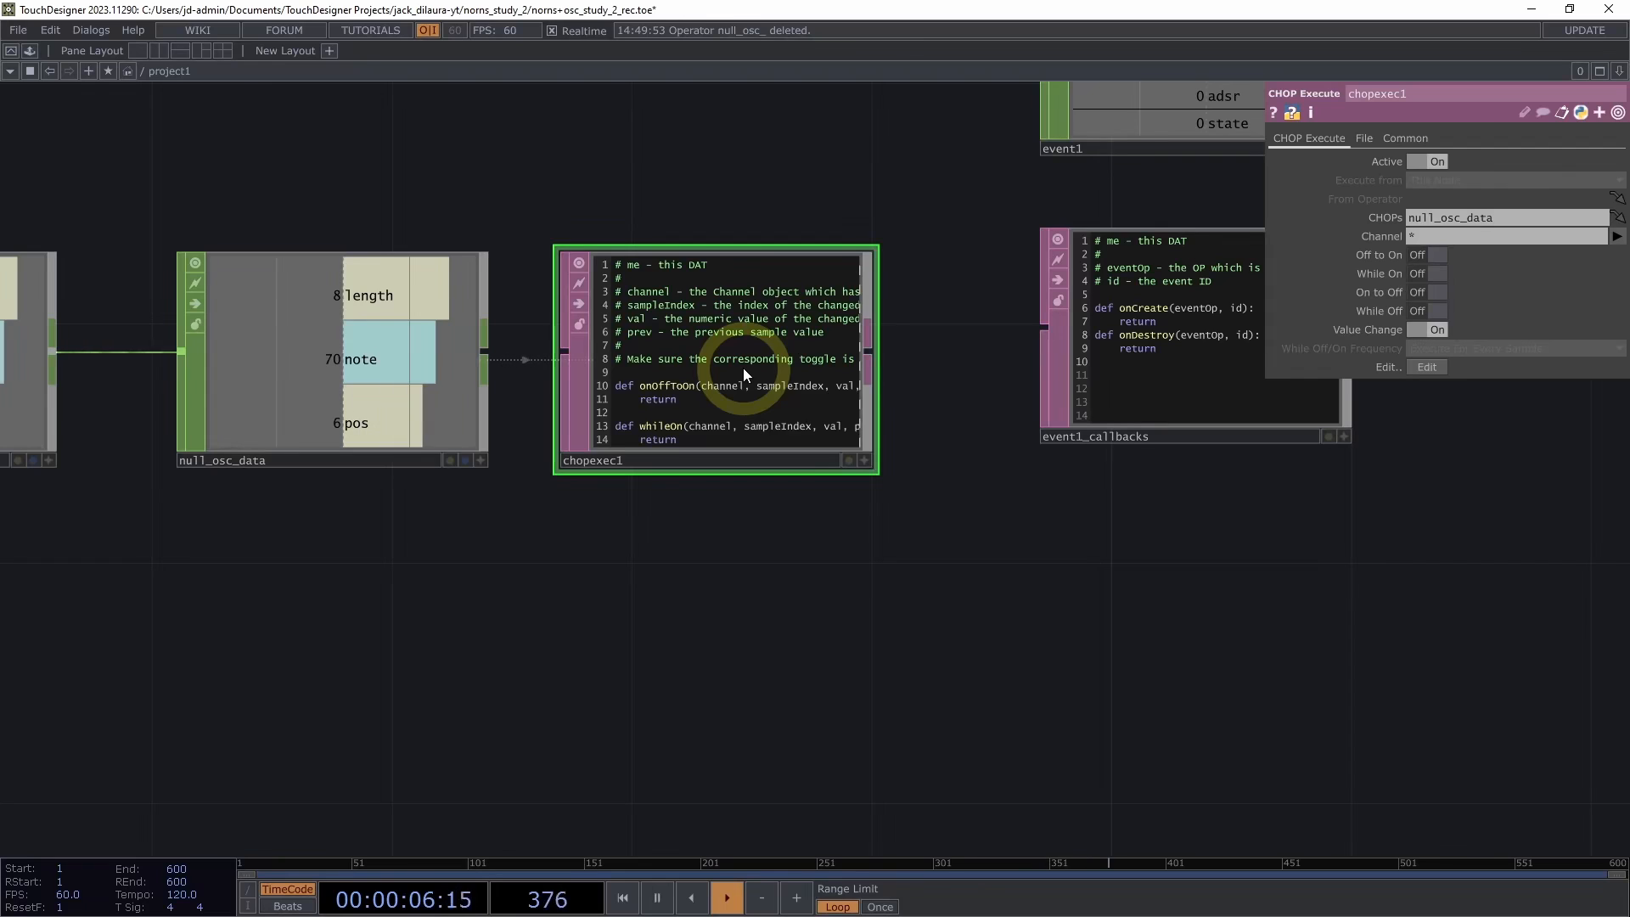
pyautogui.hotkey('ctrl', 'e')
pyautogui.click(974, 595)
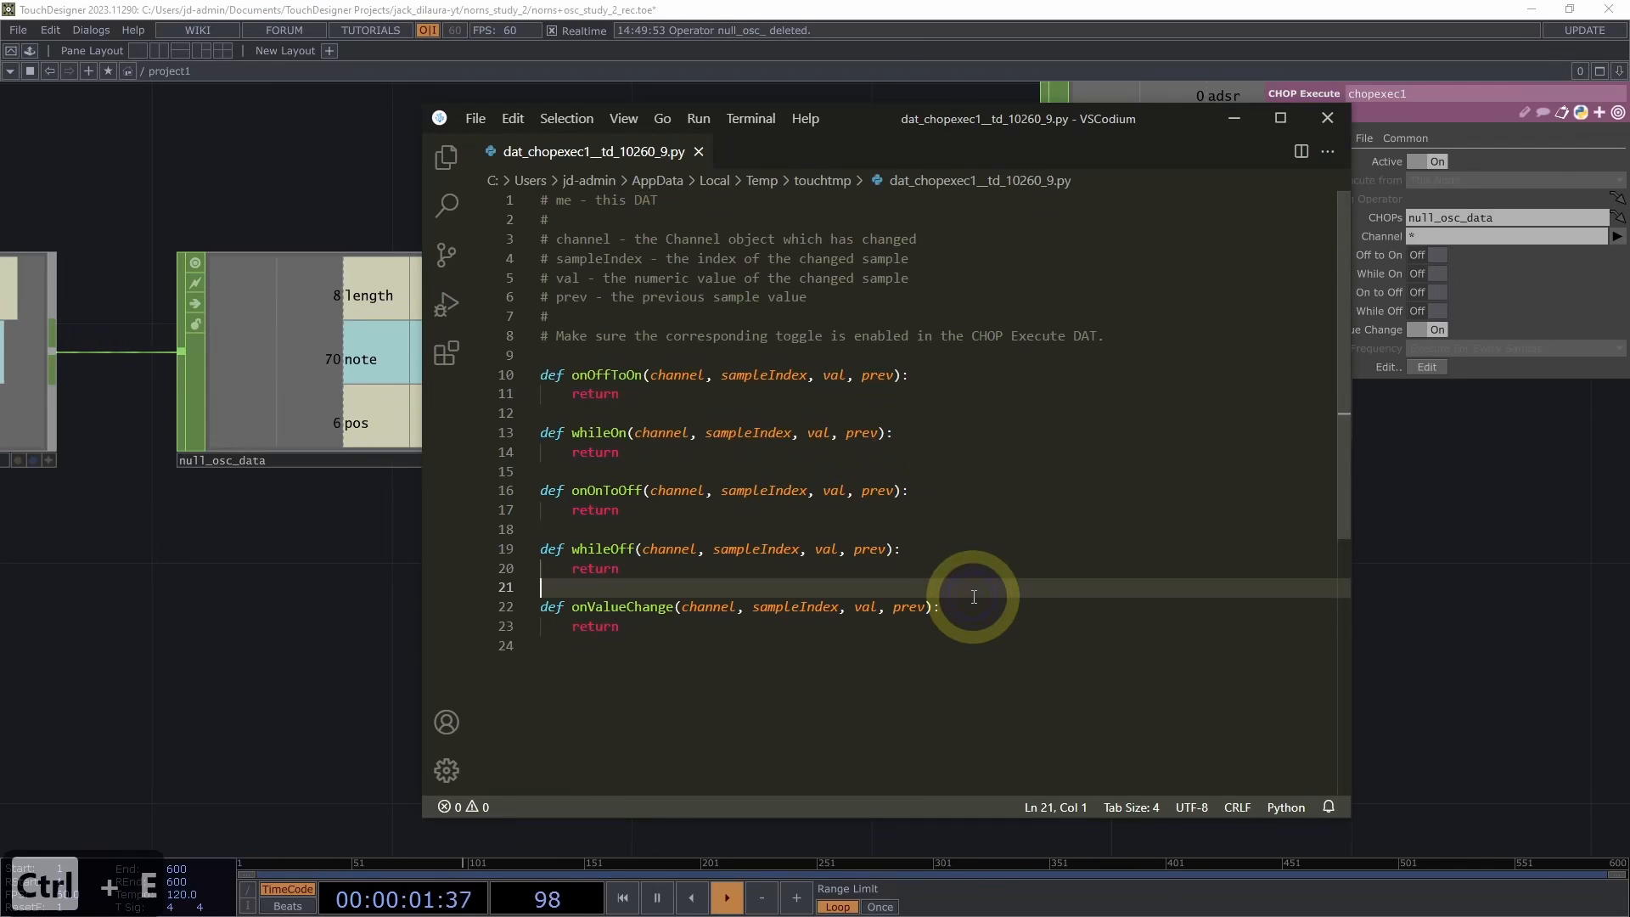
pyautogui.click(974, 602)
pyautogui.moveTo(887, 136); pyautogui.dragTo(1013, 139)
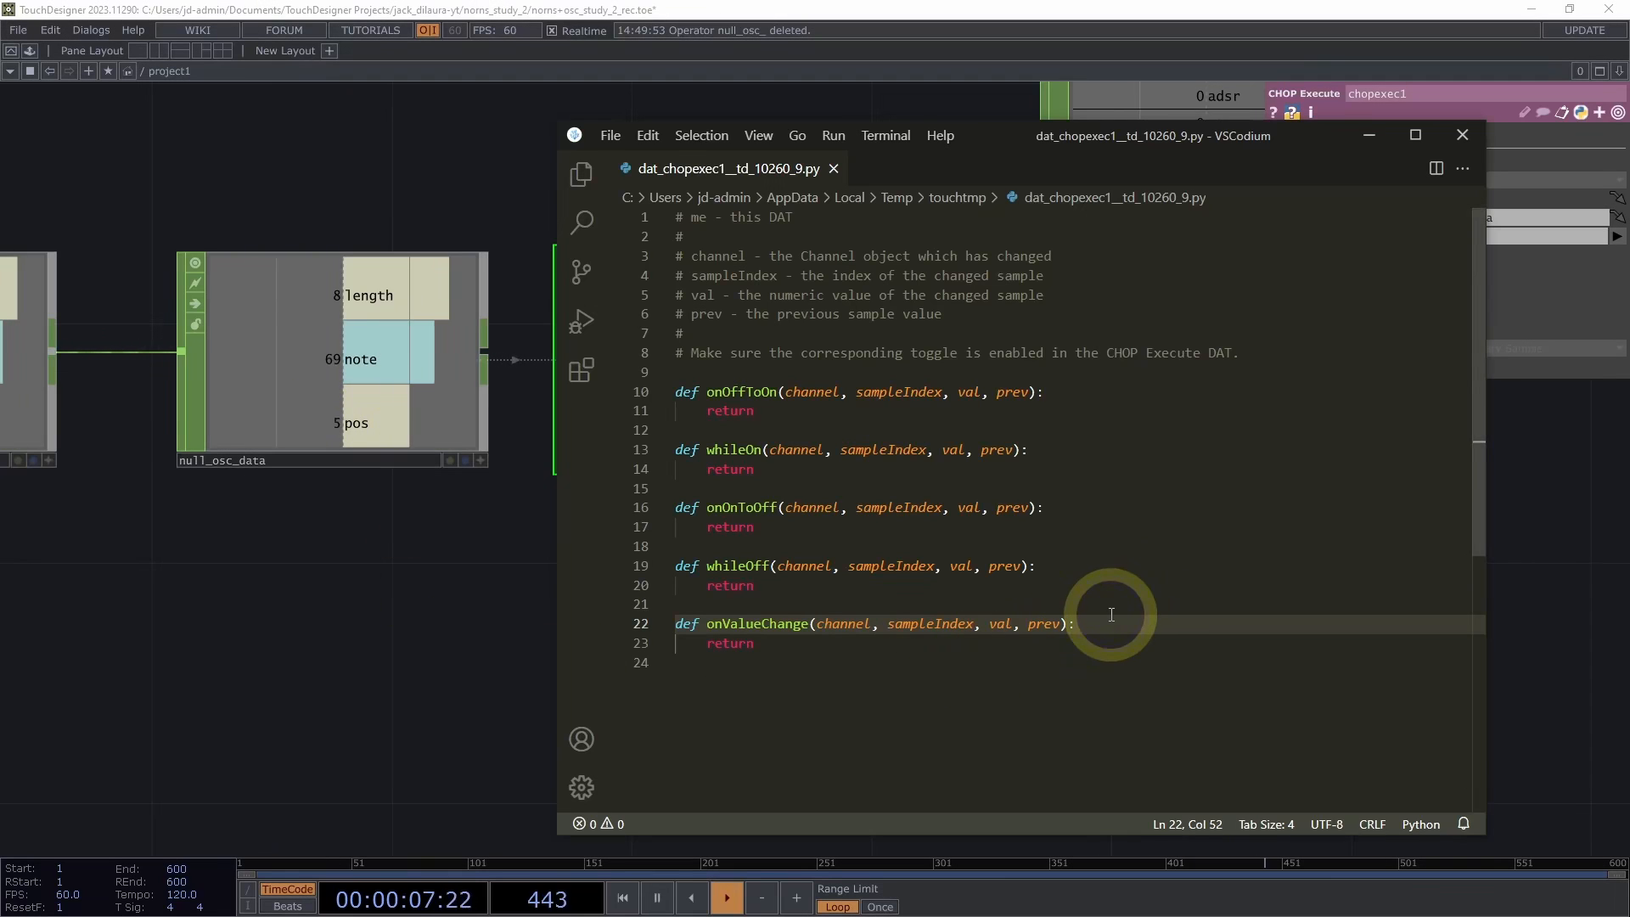
# Add the condition if channel.name == 'pos': inside onValueChange, above its return line
pyautogui.press('Return')
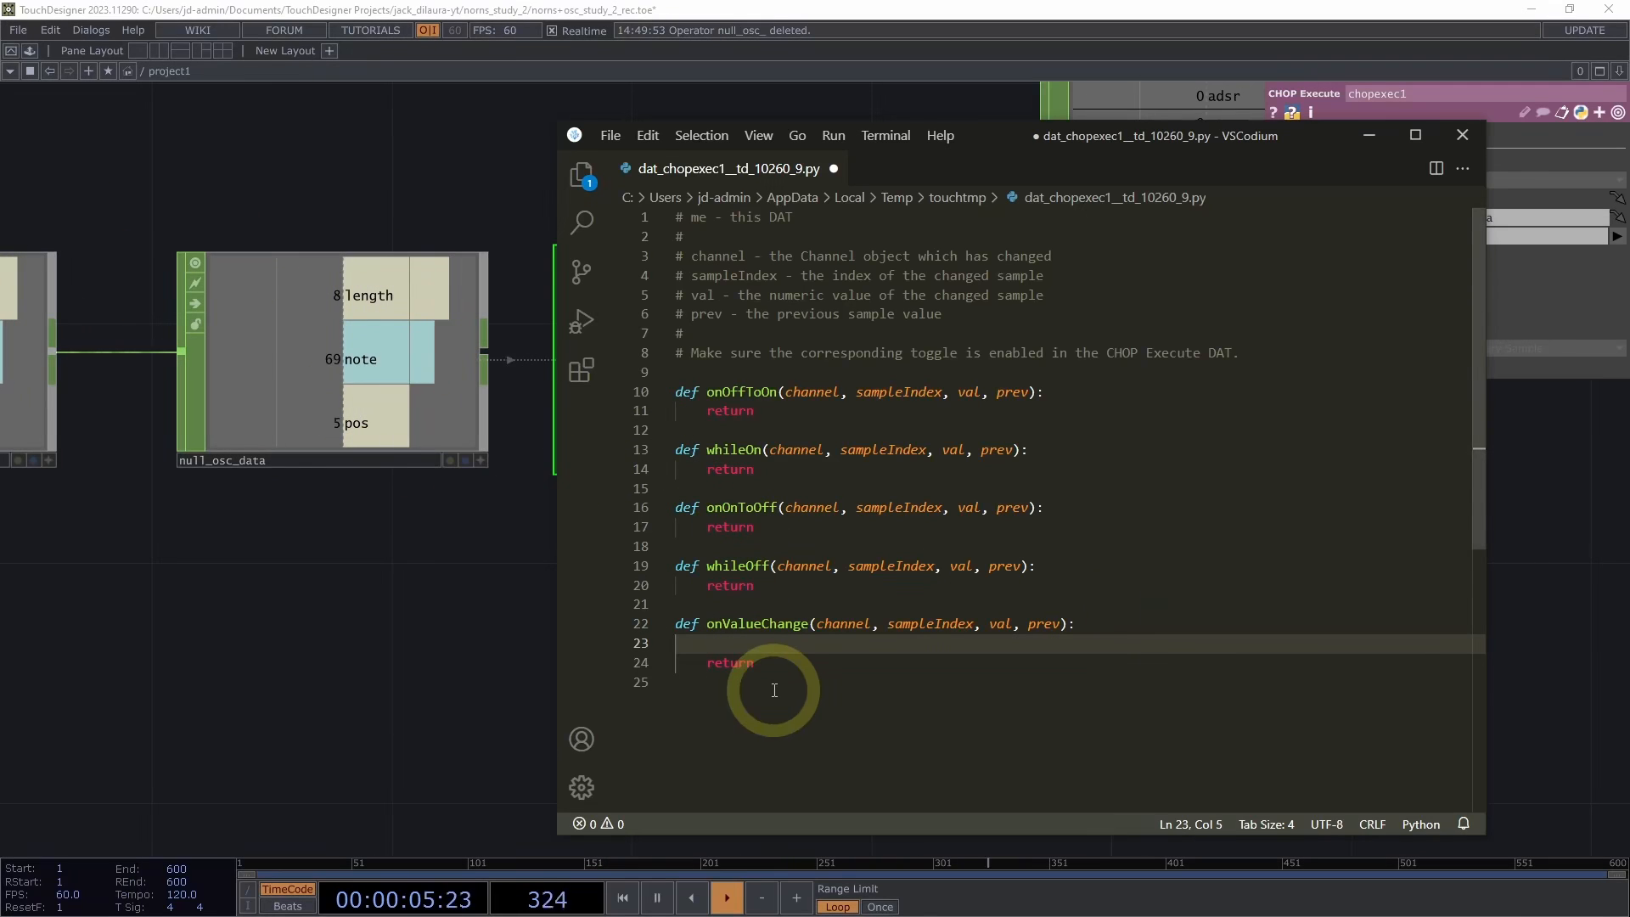
pyautogui.write('if ')
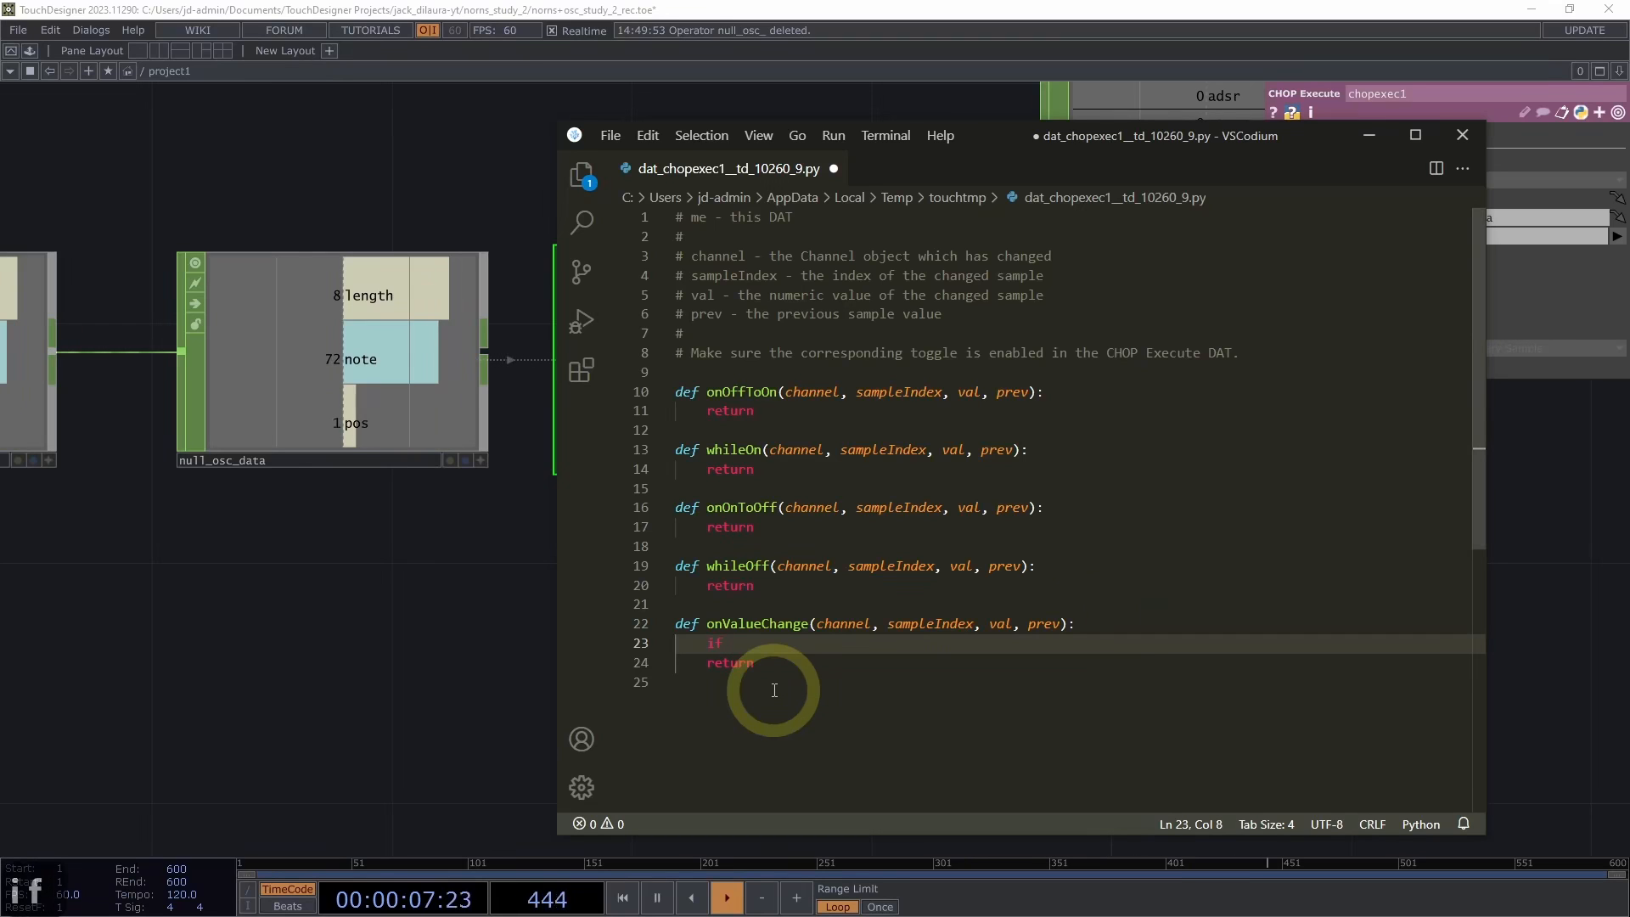
pyautogui.write('ch')
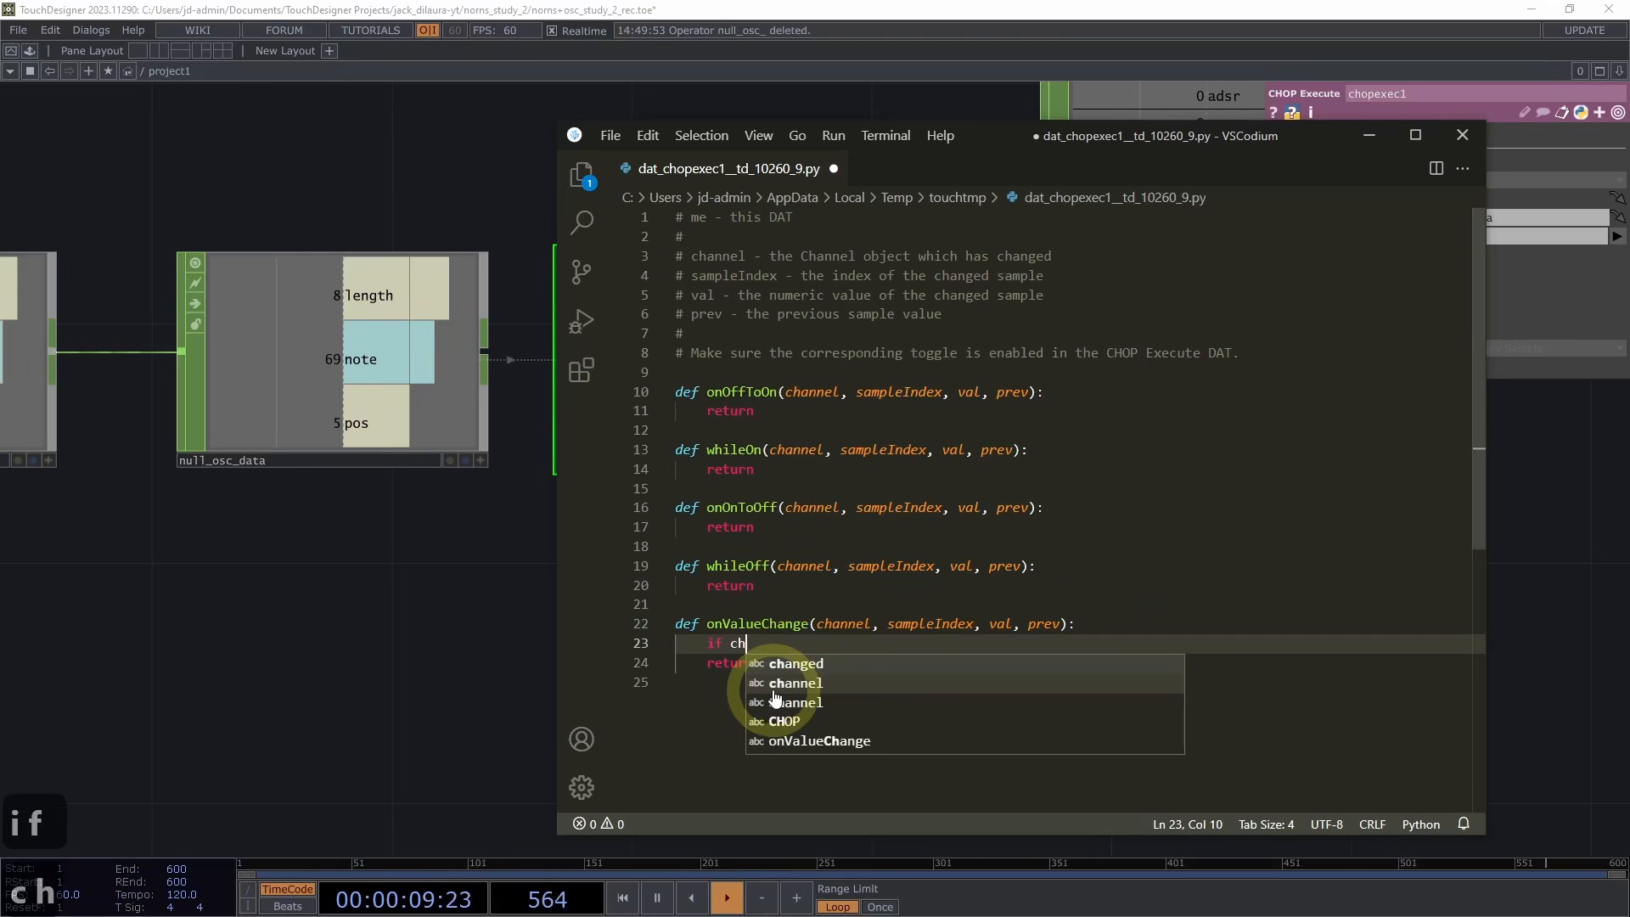
pyautogui.write('annel.name ')
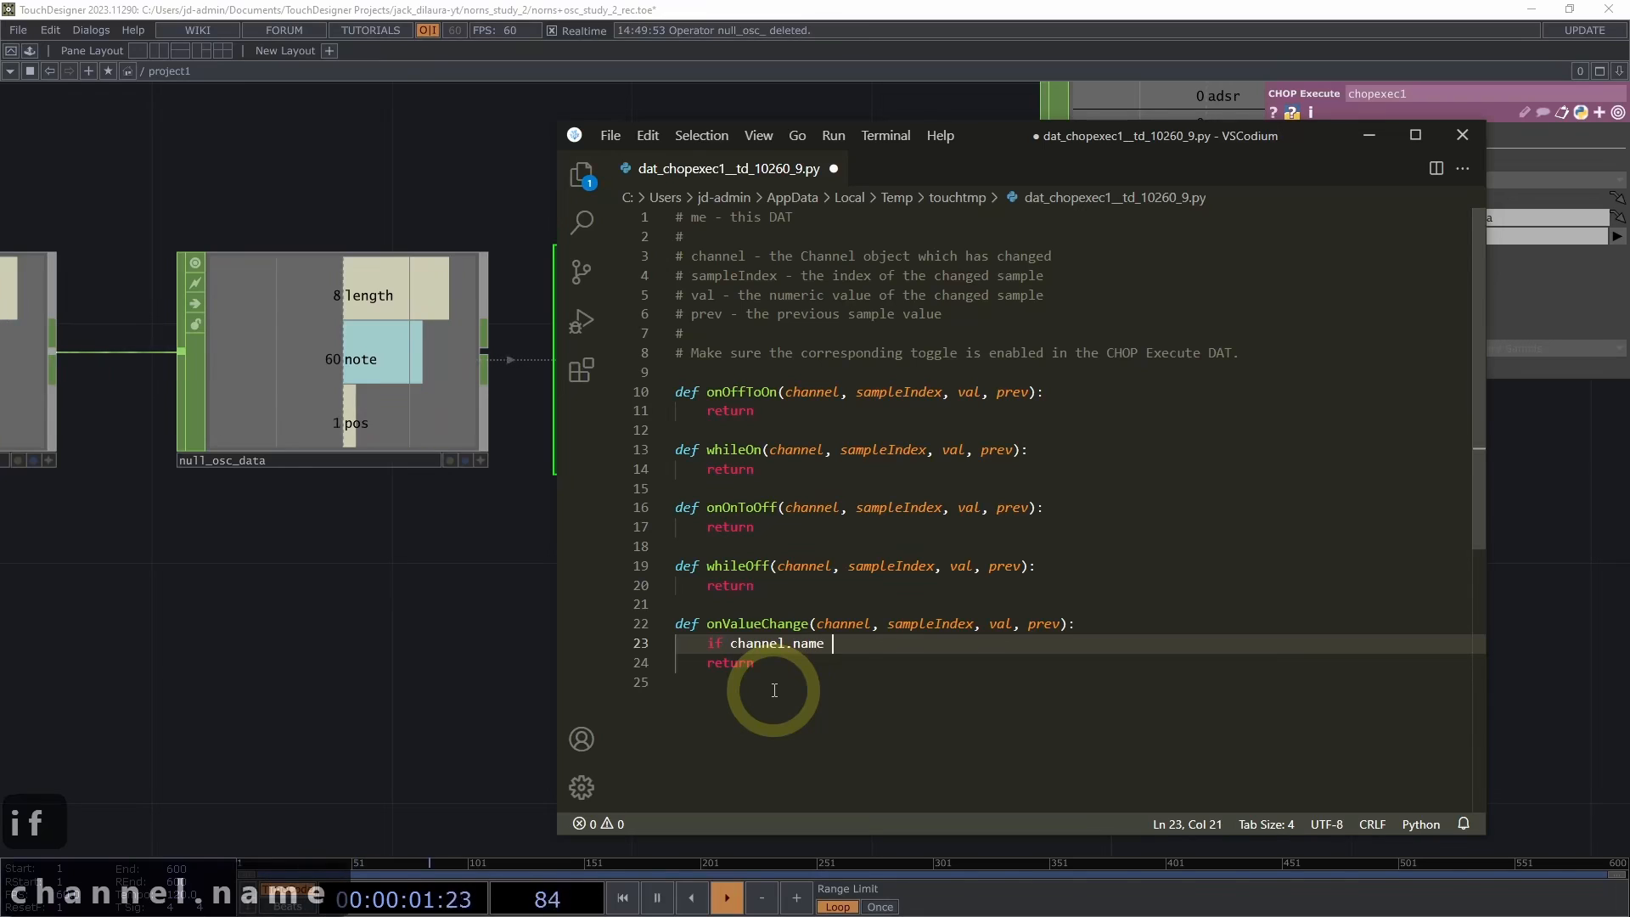
pyautogui.write('==')
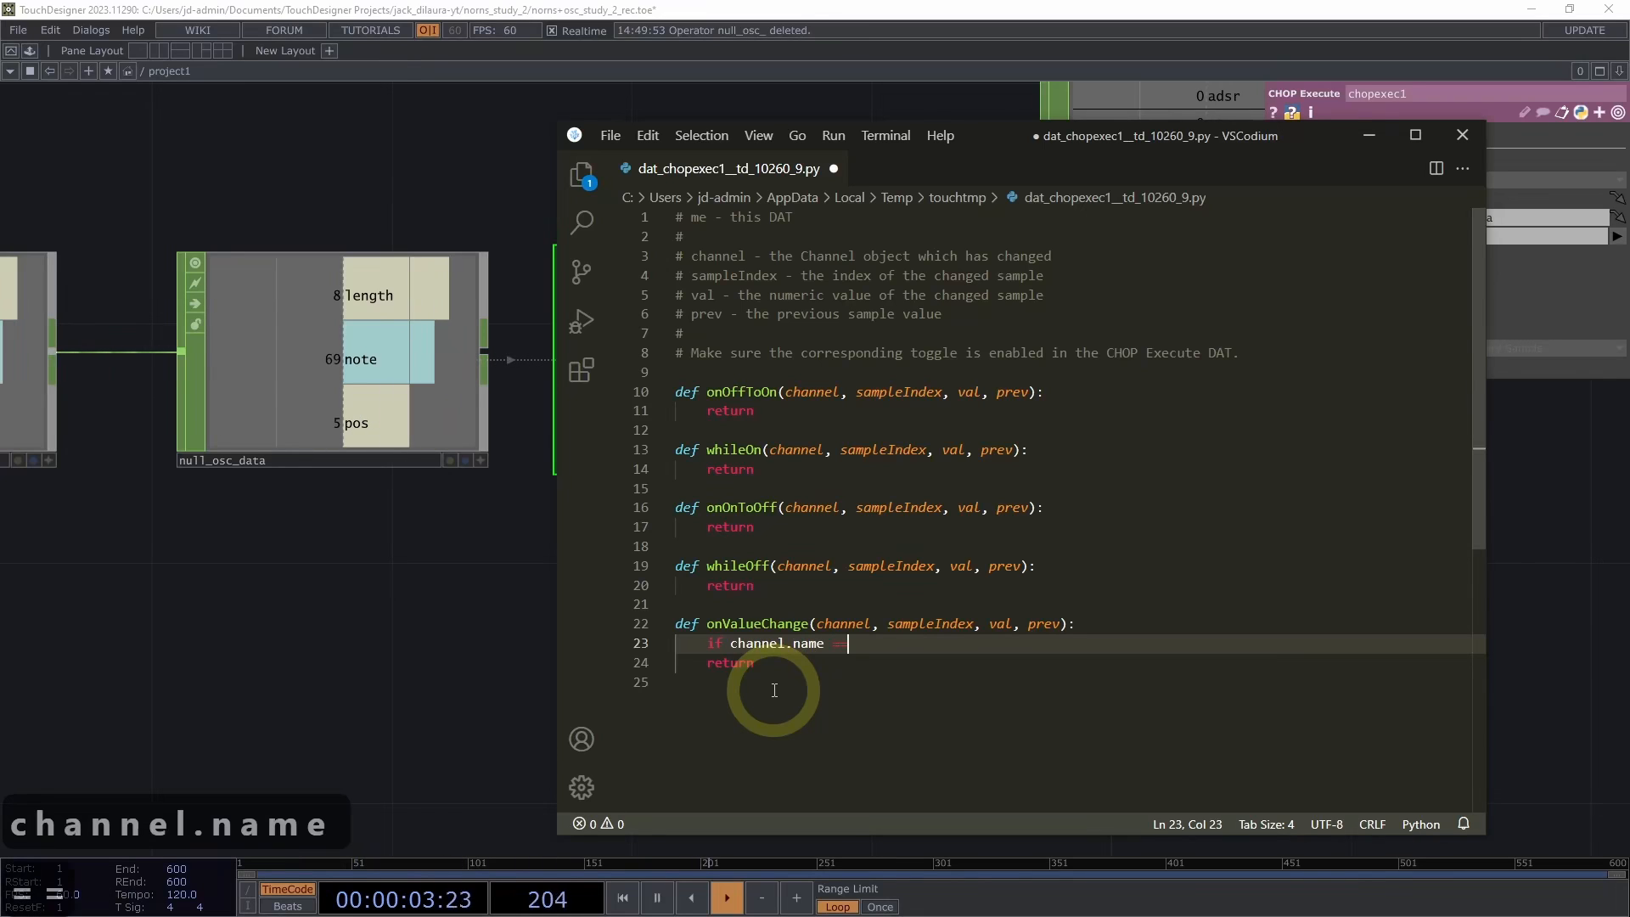
pyautogui.write(" 'pos")
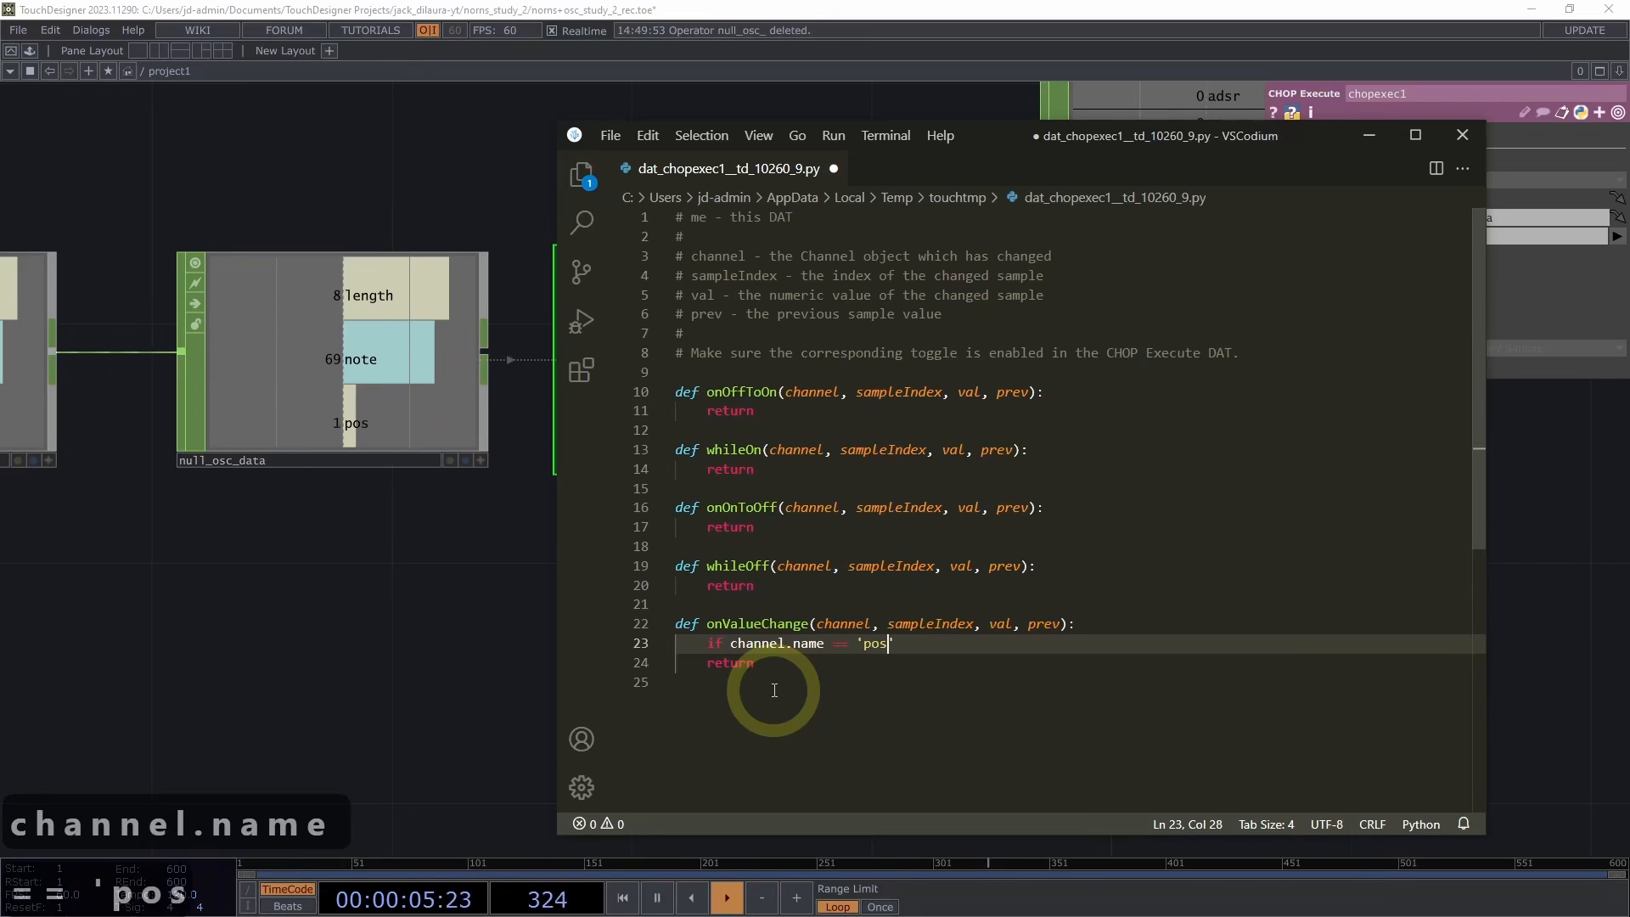
pyautogui.write("':")
pyautogui.press('Return')
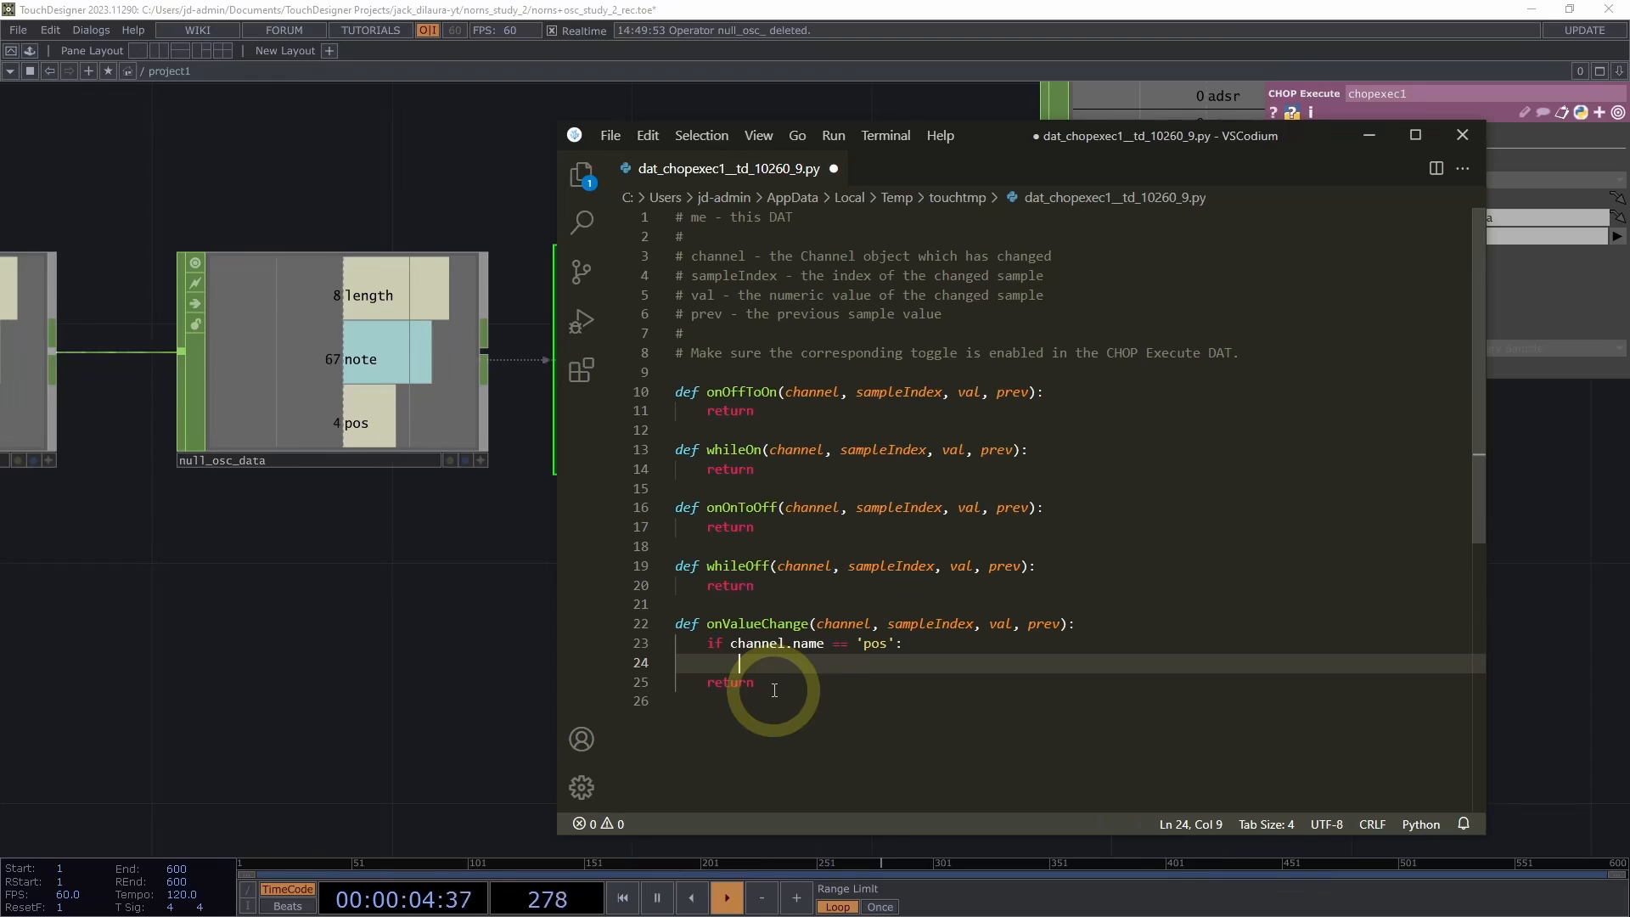
# Inside the pos condition, write a call to op('event1').createEvent()
pyautogui.write('o')
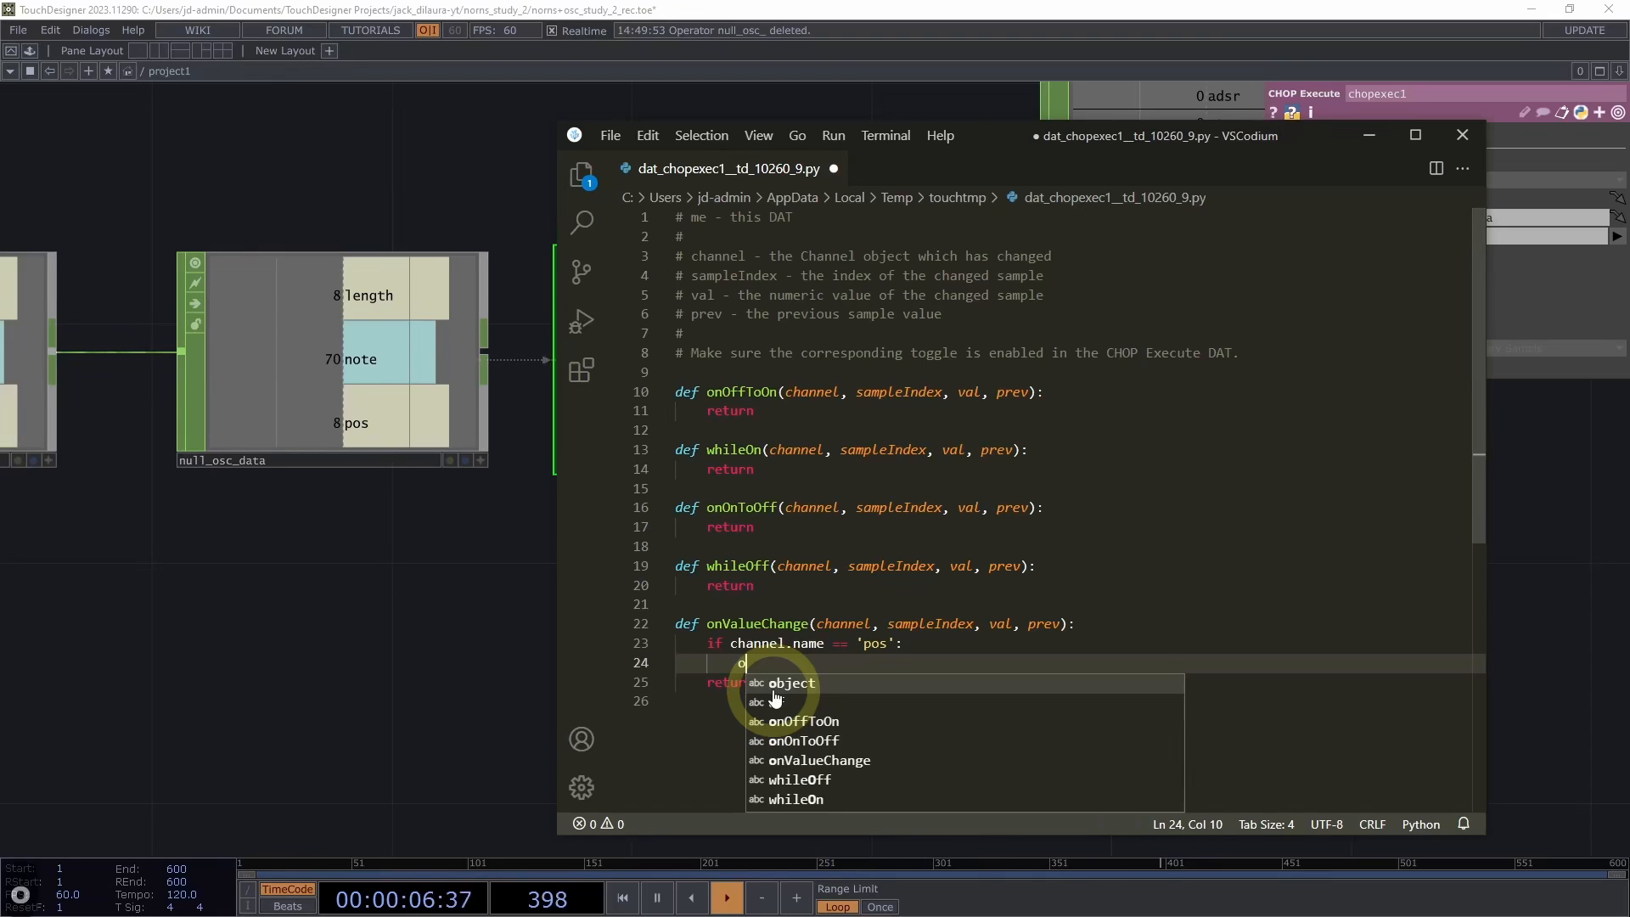
pyautogui.write('p(')
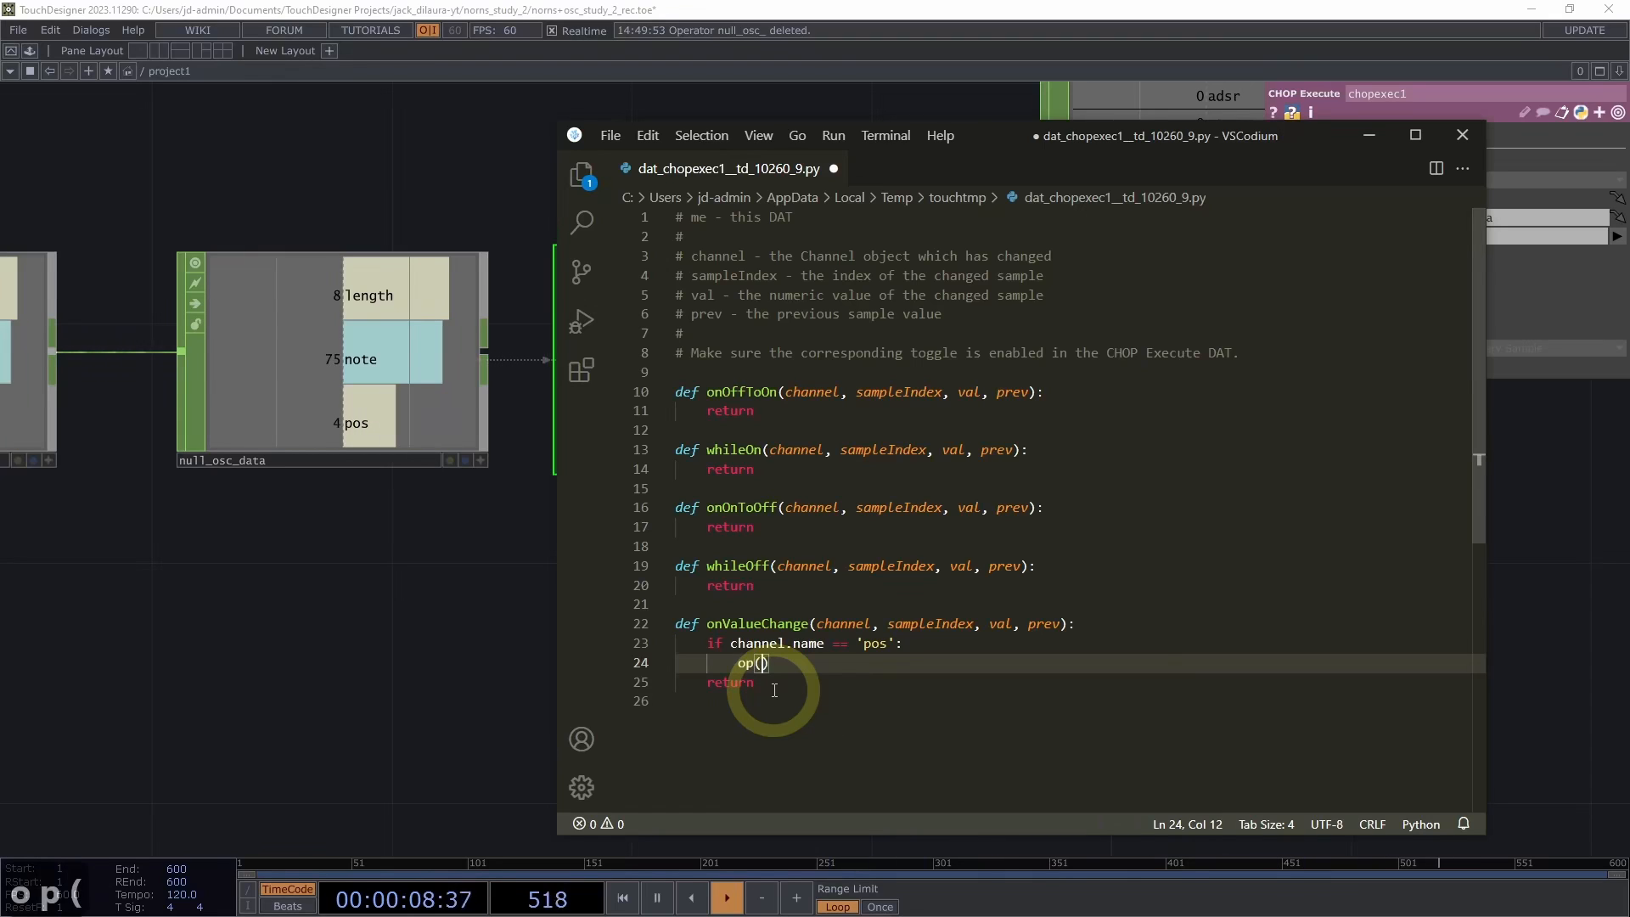
pyautogui.write("'event")
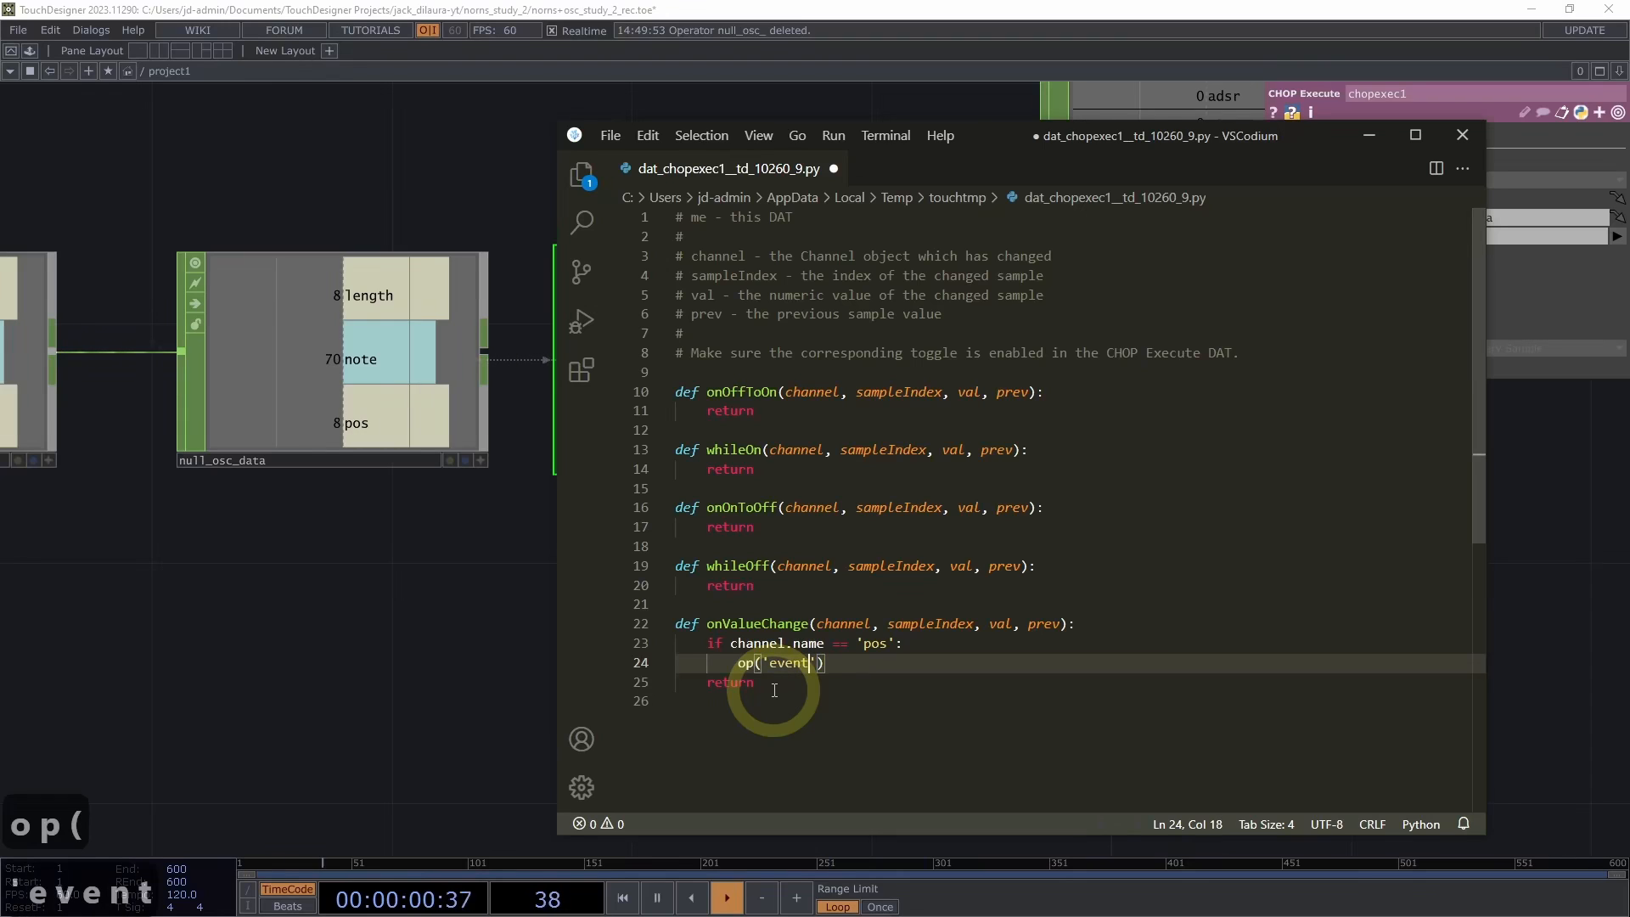
pyautogui.press('Right')
pyautogui.press('Right')
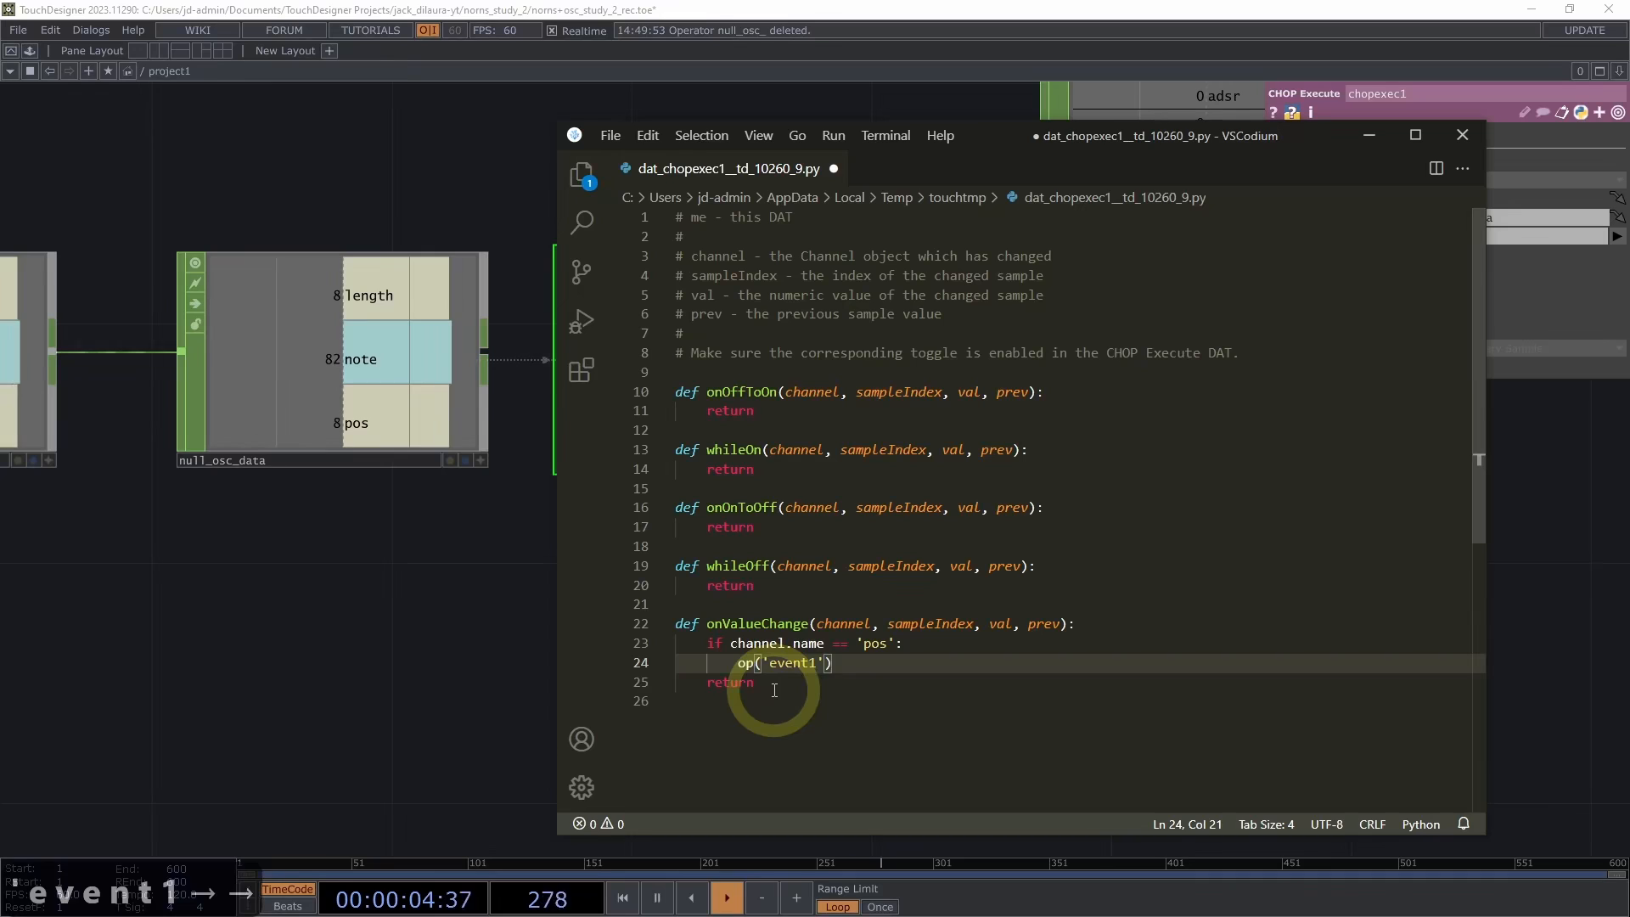
pyautogui.write('.')
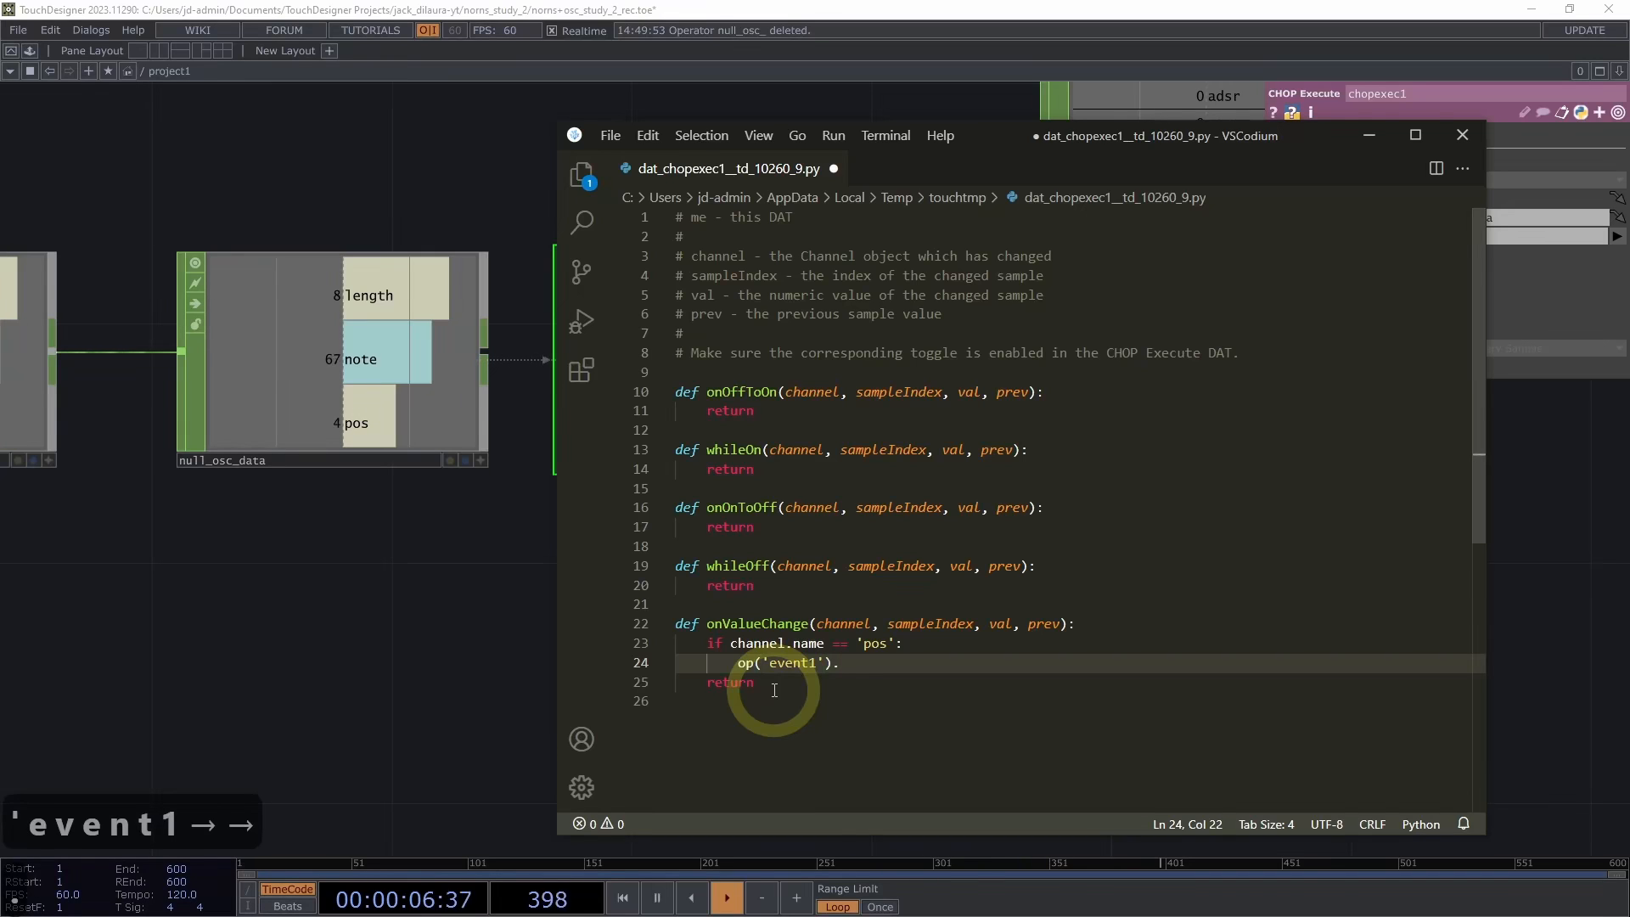
pyautogui.write('c')
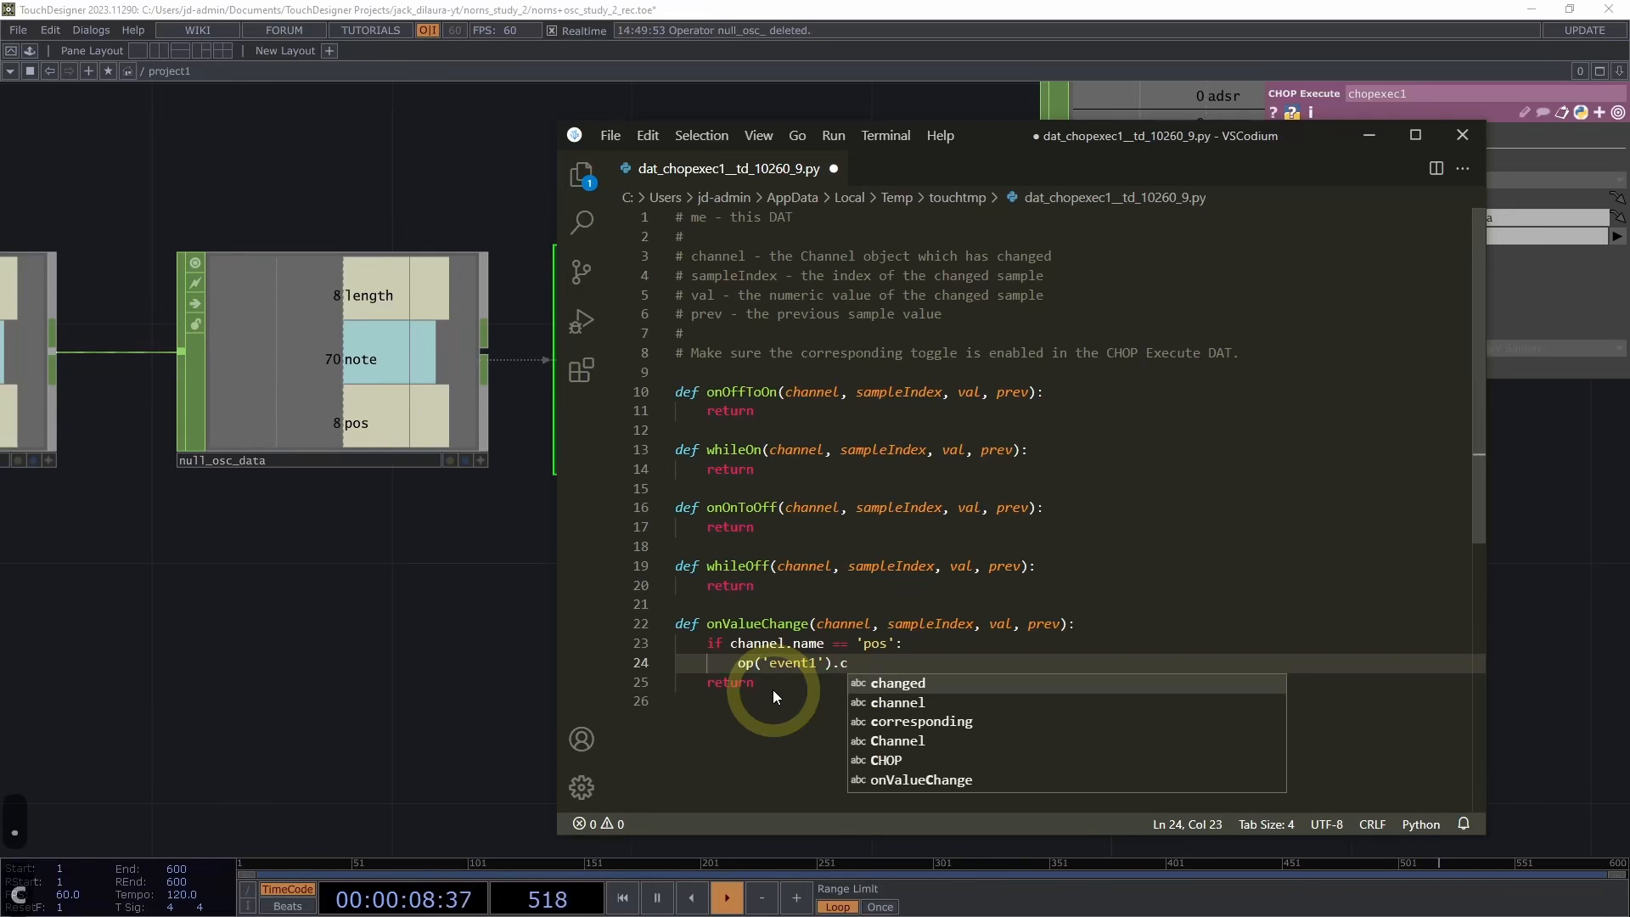
pyautogui.write('reate')
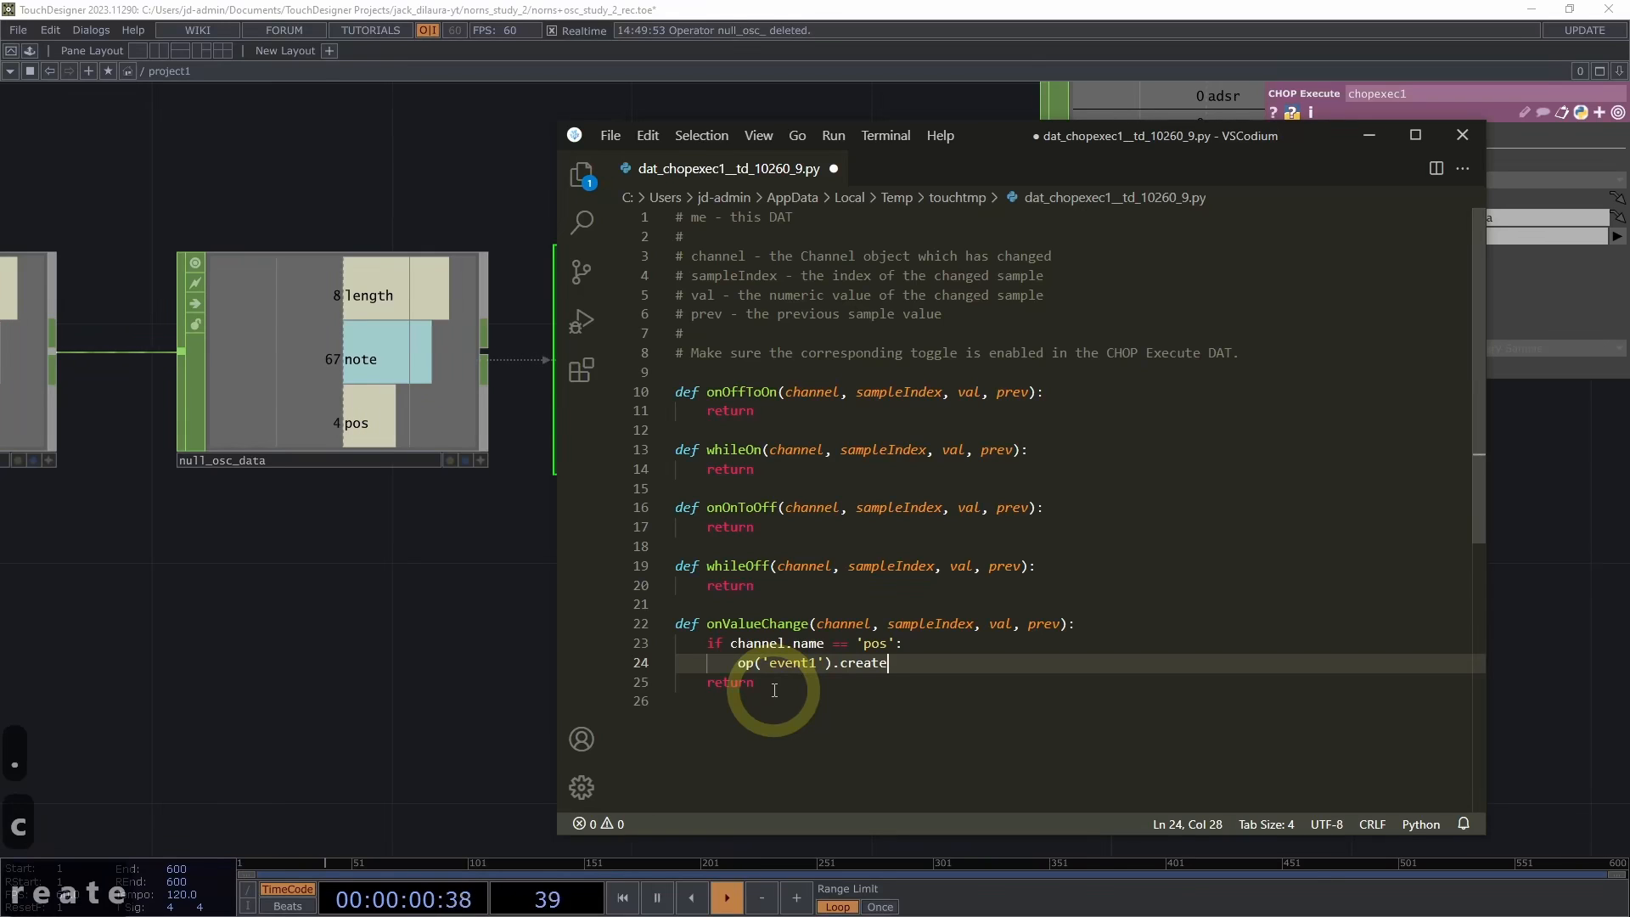
pyautogui.write('Event(')
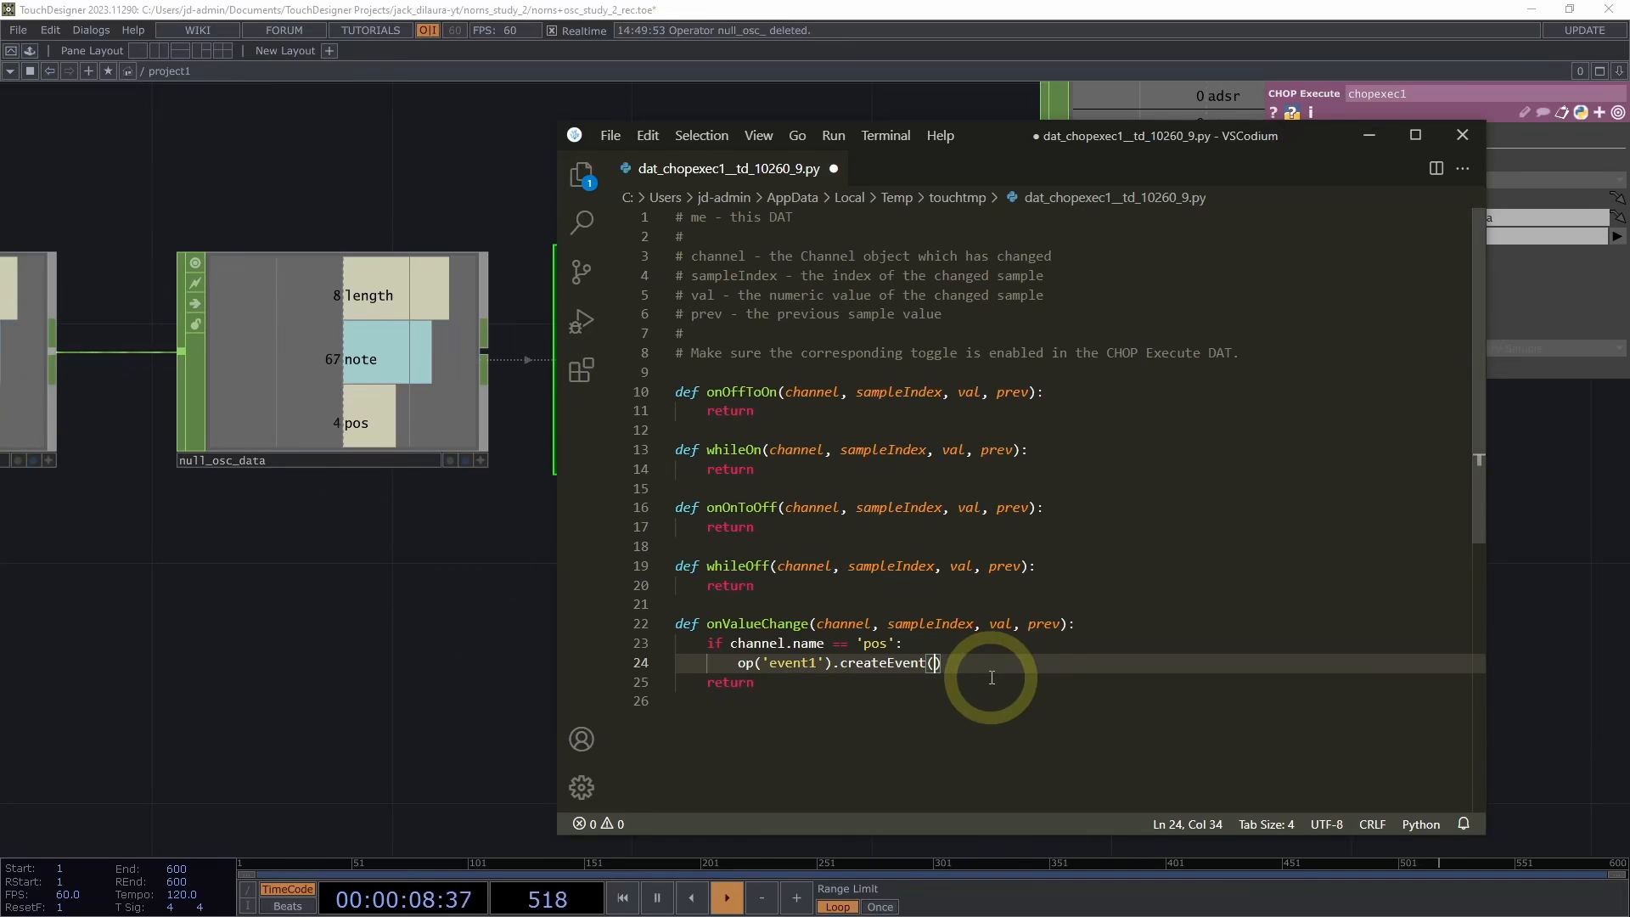
# Pass index = val as the argument of createEvent and save the script
pyautogui.write('in')
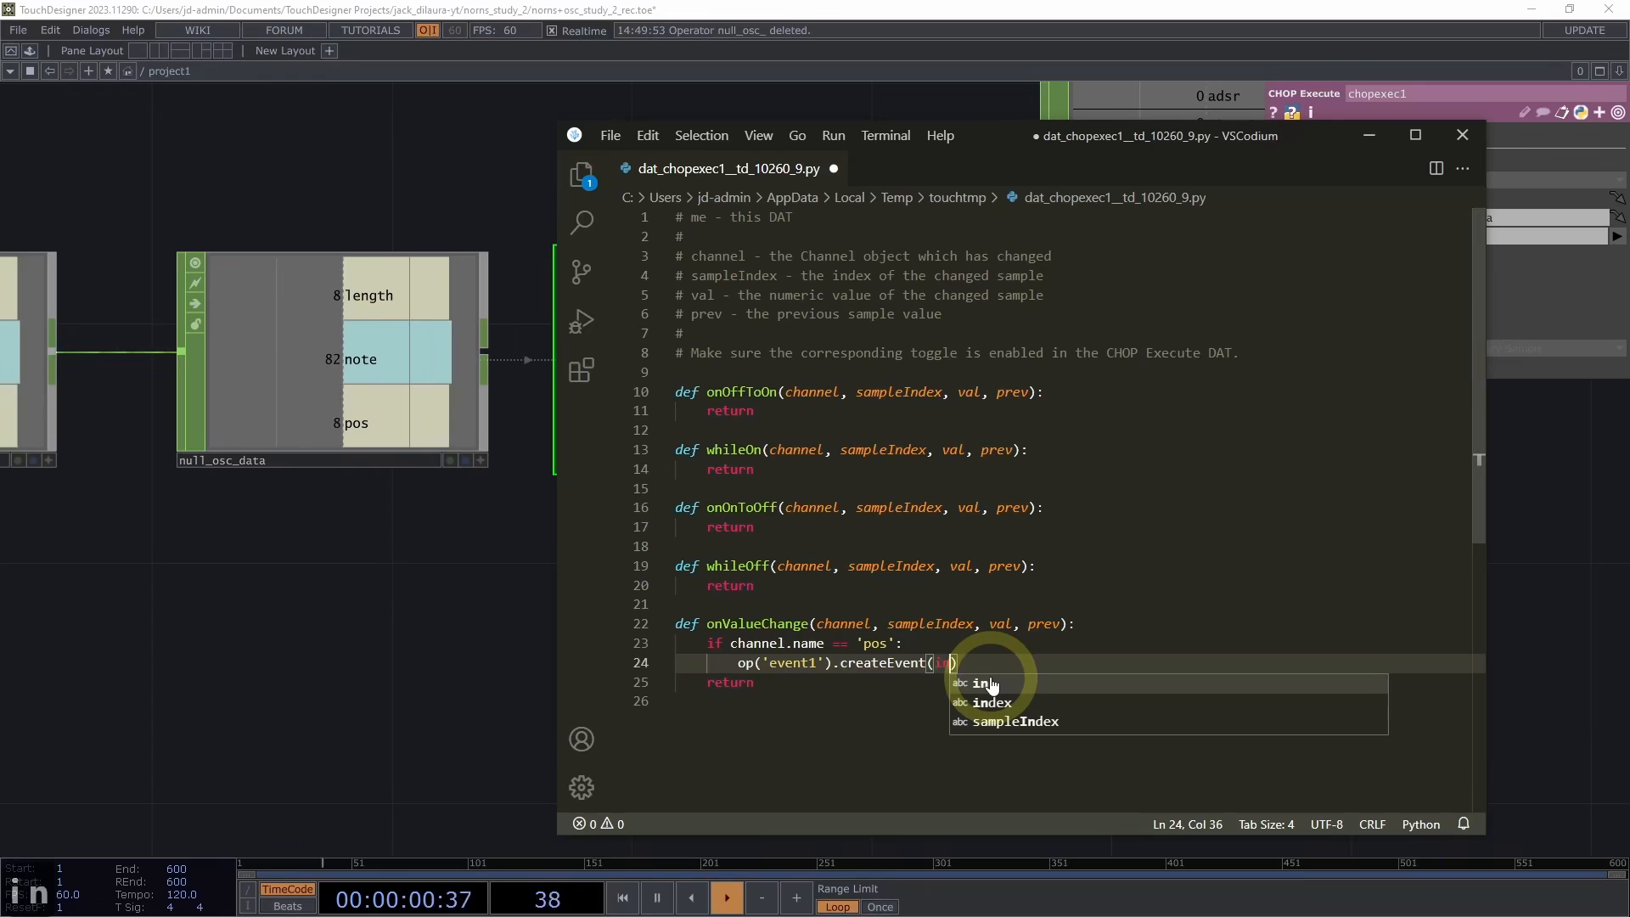
pyautogui.write('de')
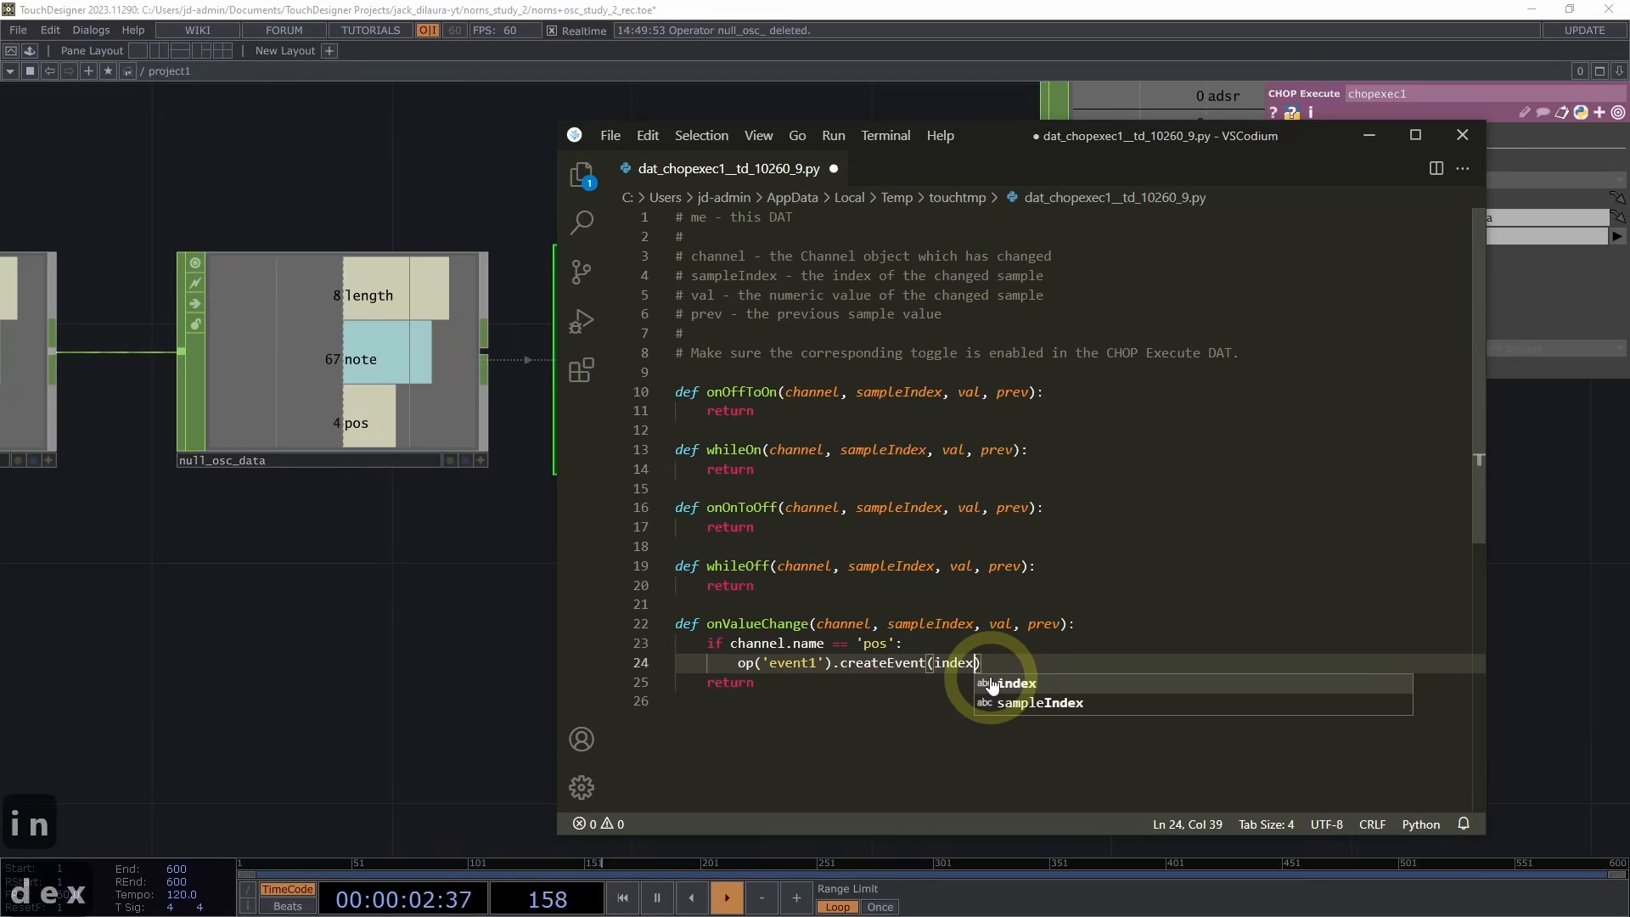
pyautogui.write('x ')
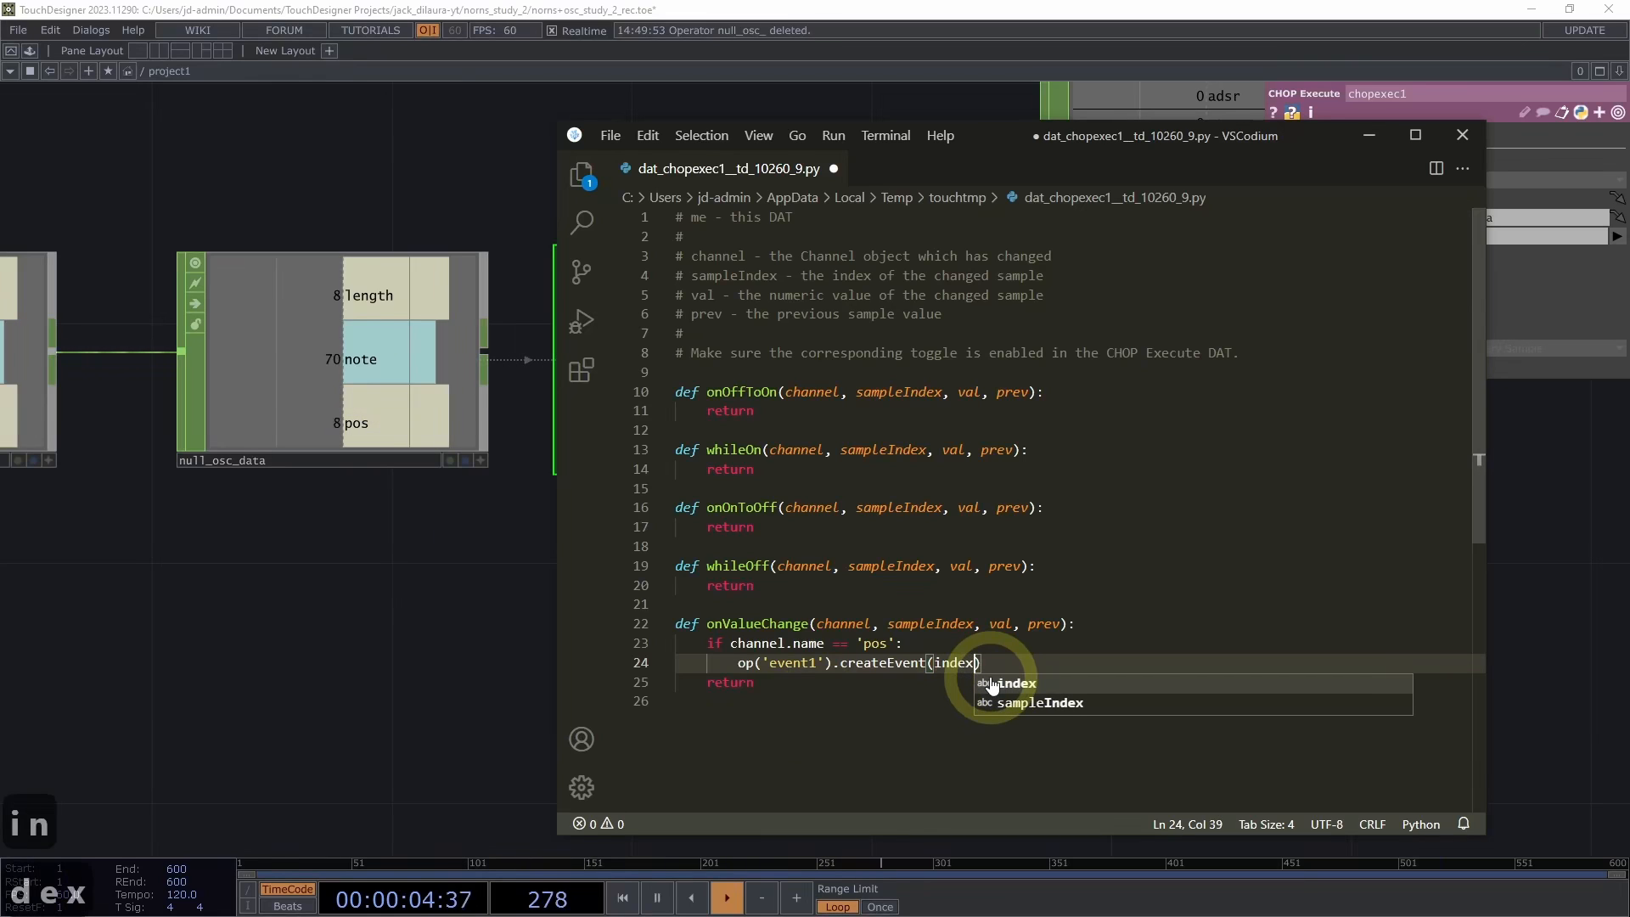
pyautogui.write('= val')
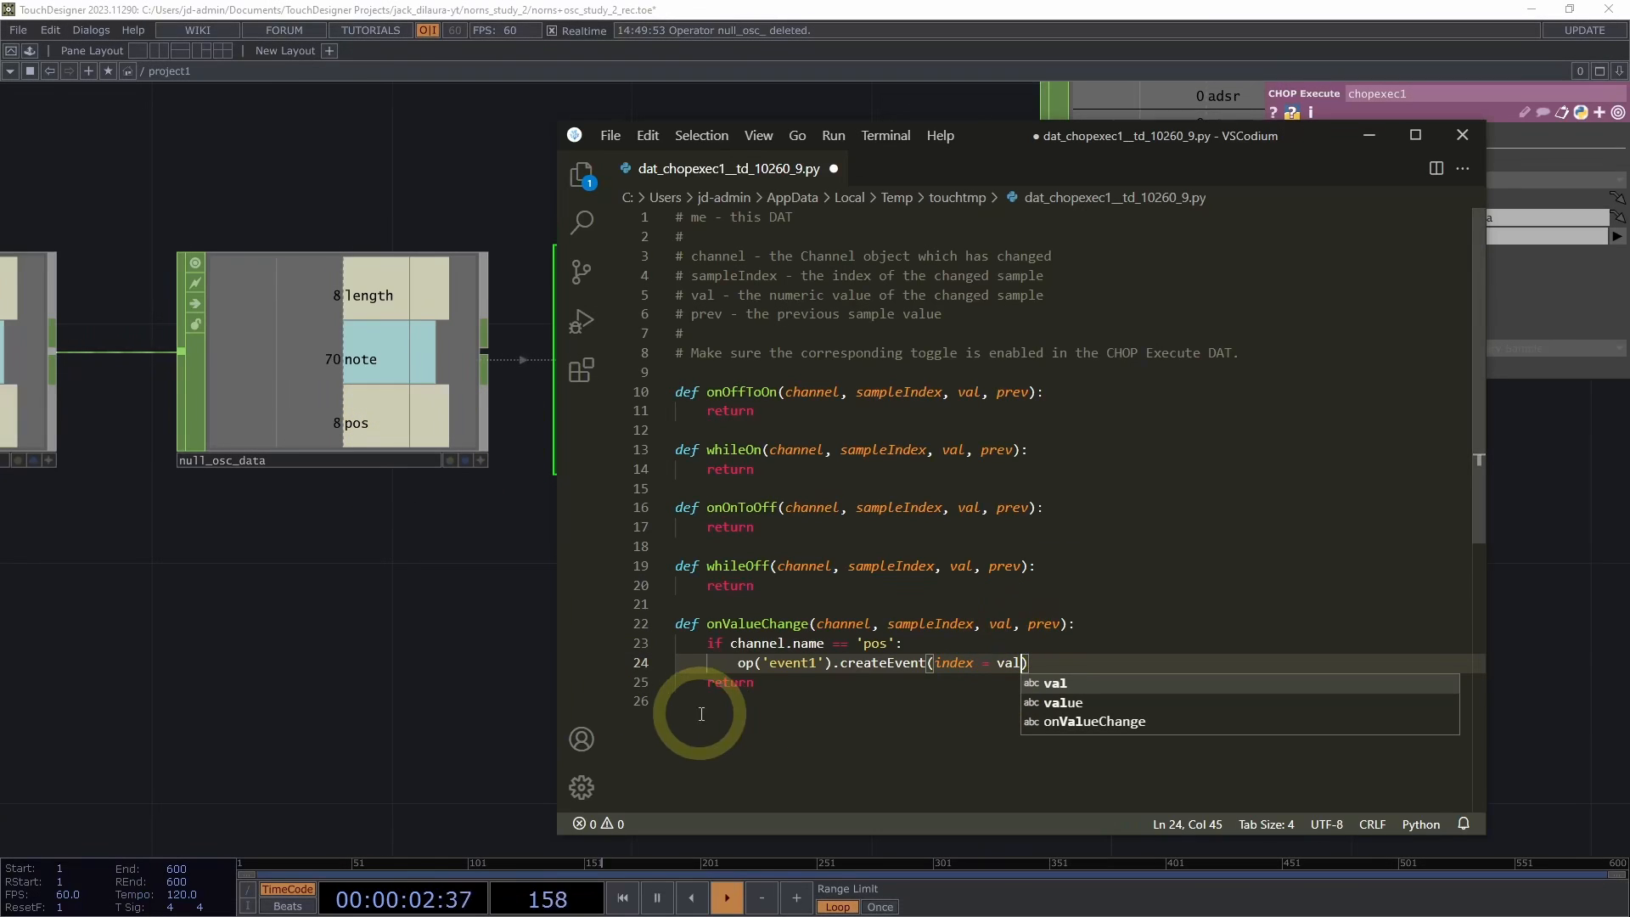
pyautogui.press('Right')
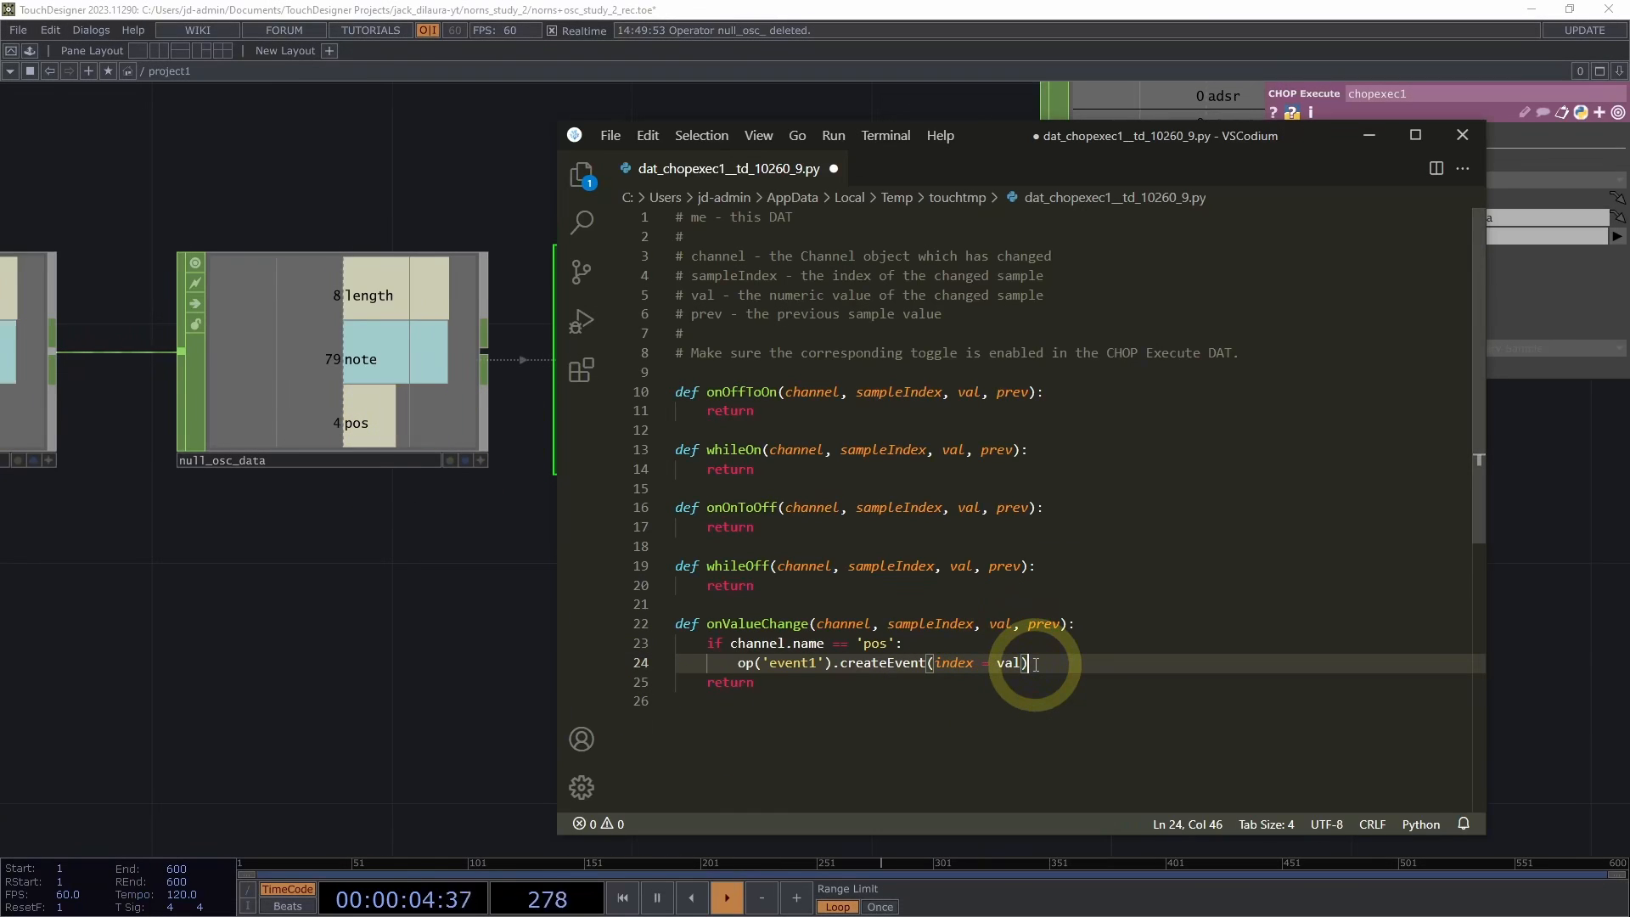
pyautogui.hotkey('ctrl', 's')
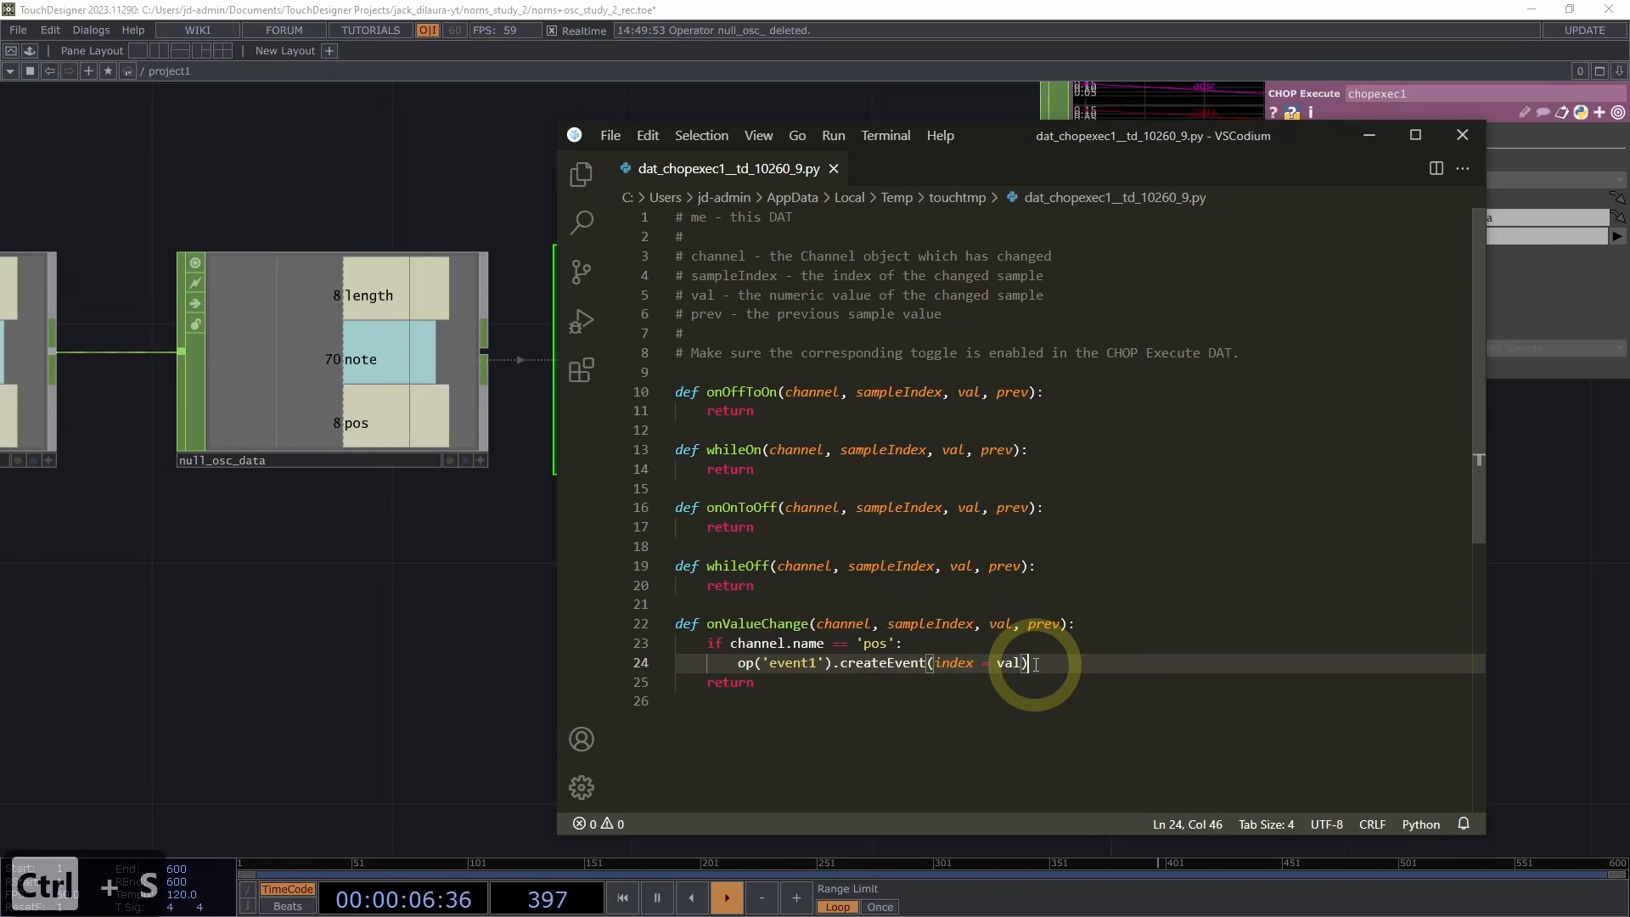
# Switch back to TouchDesigner and examine the id, index and adsr channels of event1 as OSC data arrives
pyautogui.click(499, 591)
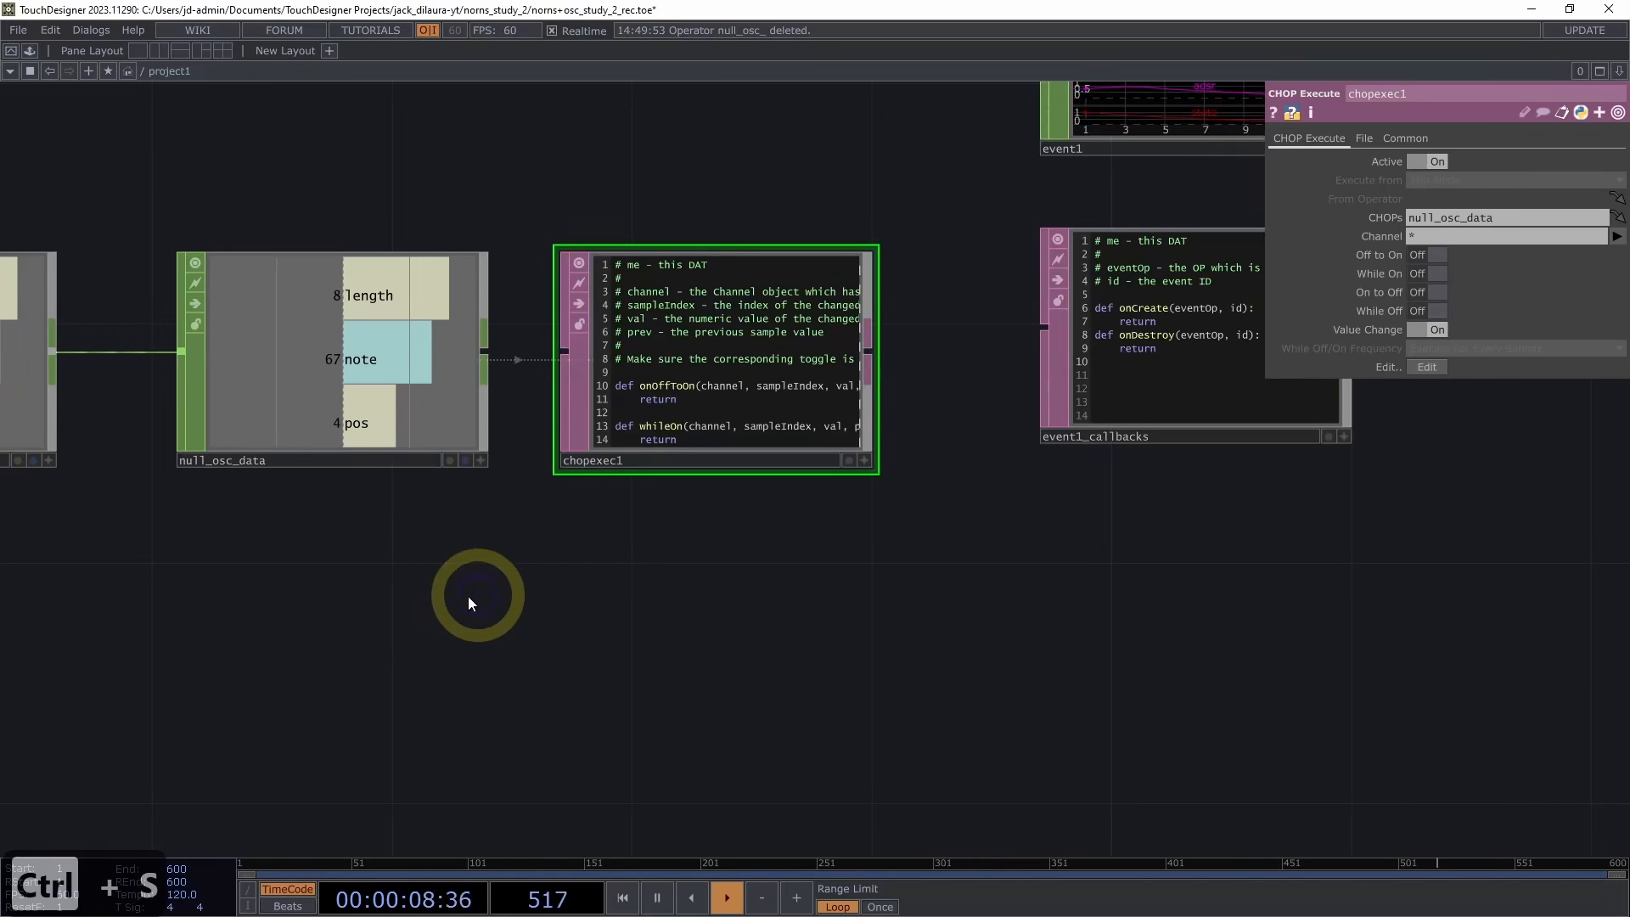
pyautogui.moveTo(943, 607); pyautogui.dragTo(904, 671)
pyautogui.scroll(-2, 903, 668)
pyautogui.scroll(-1, 888, 574)
pyautogui.moveTo(884, 437); pyautogui.dragTo(869, 507)
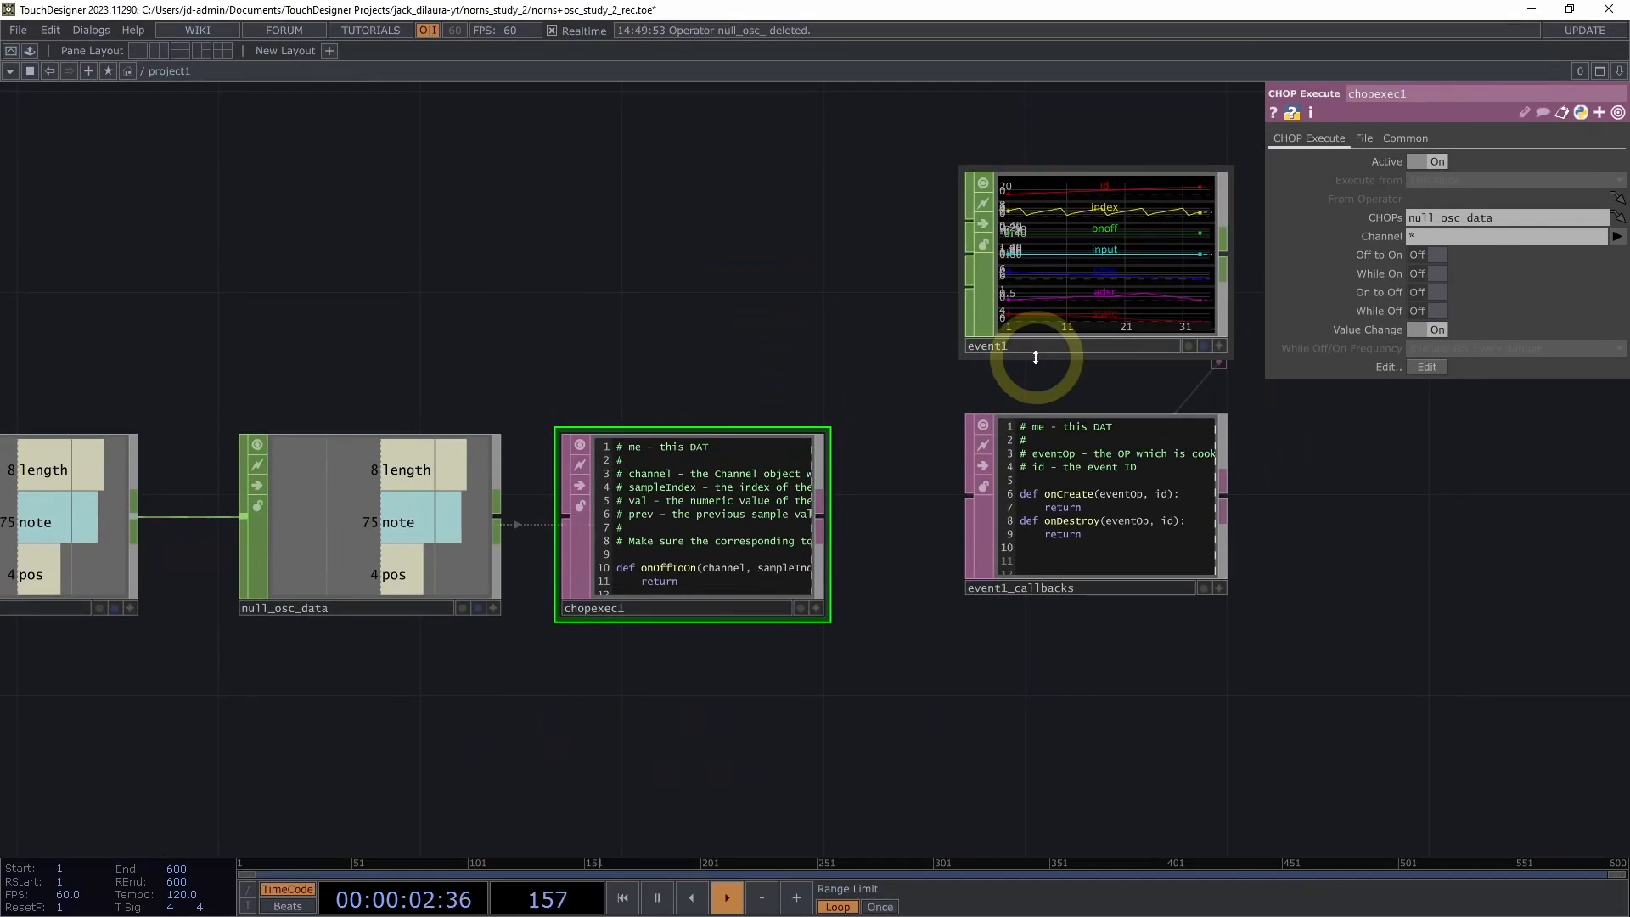
pyautogui.scroll(3, 754, 306)
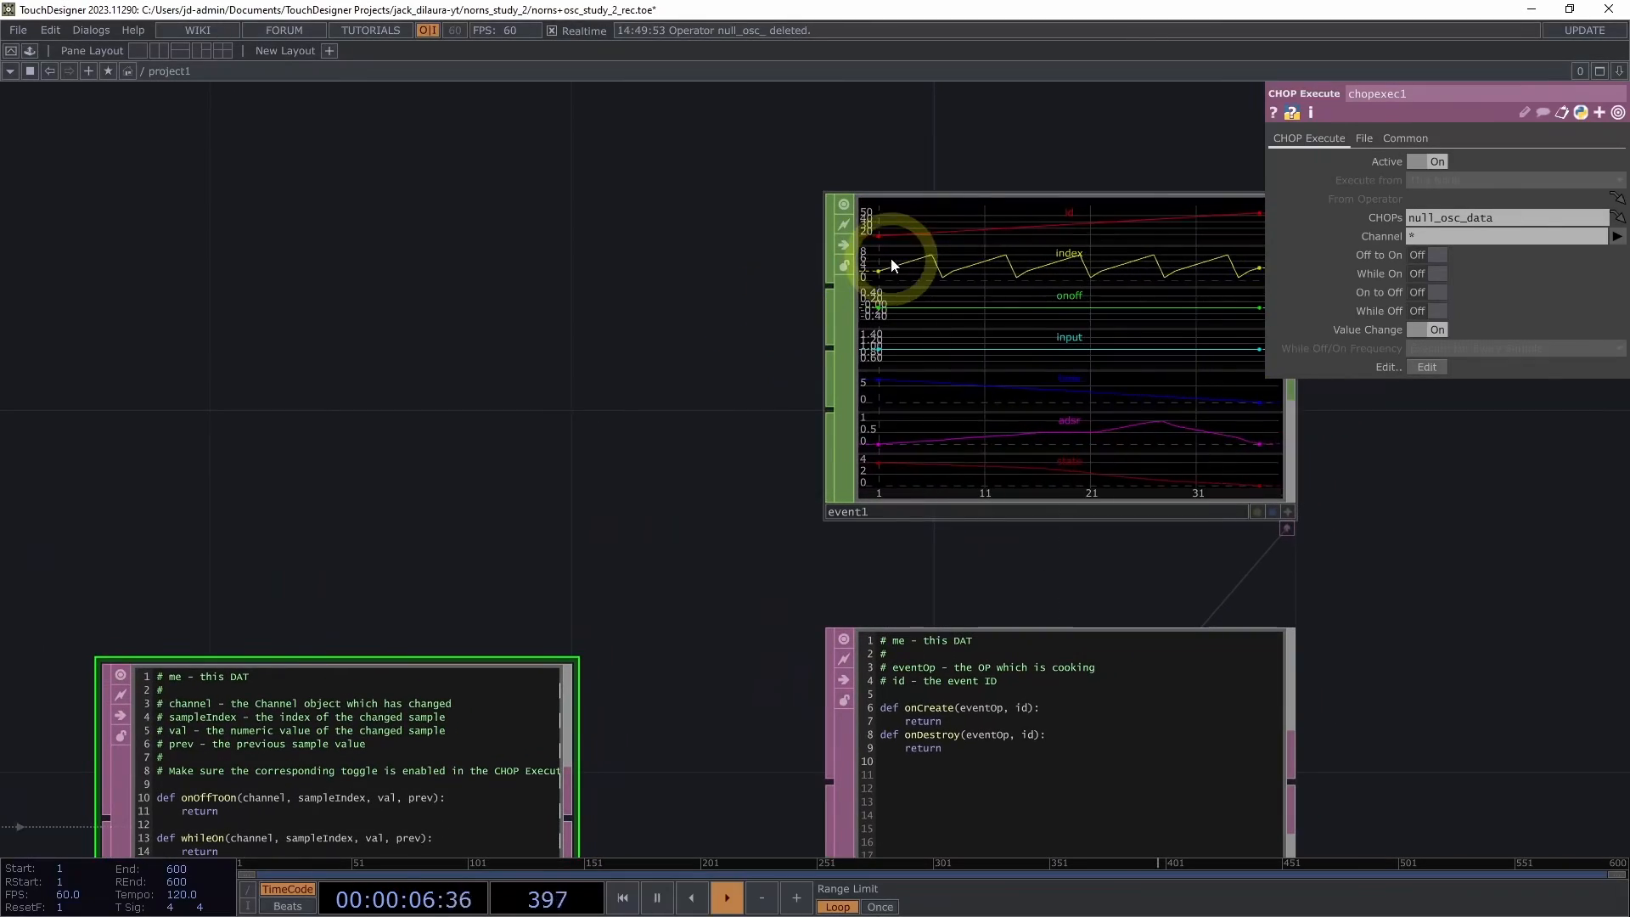
pyautogui.scroll(-1, 597, 385)
pyautogui.scroll(-1, 597, 385)
pyautogui.moveTo(630, 360); pyautogui.dragTo(750, 267)
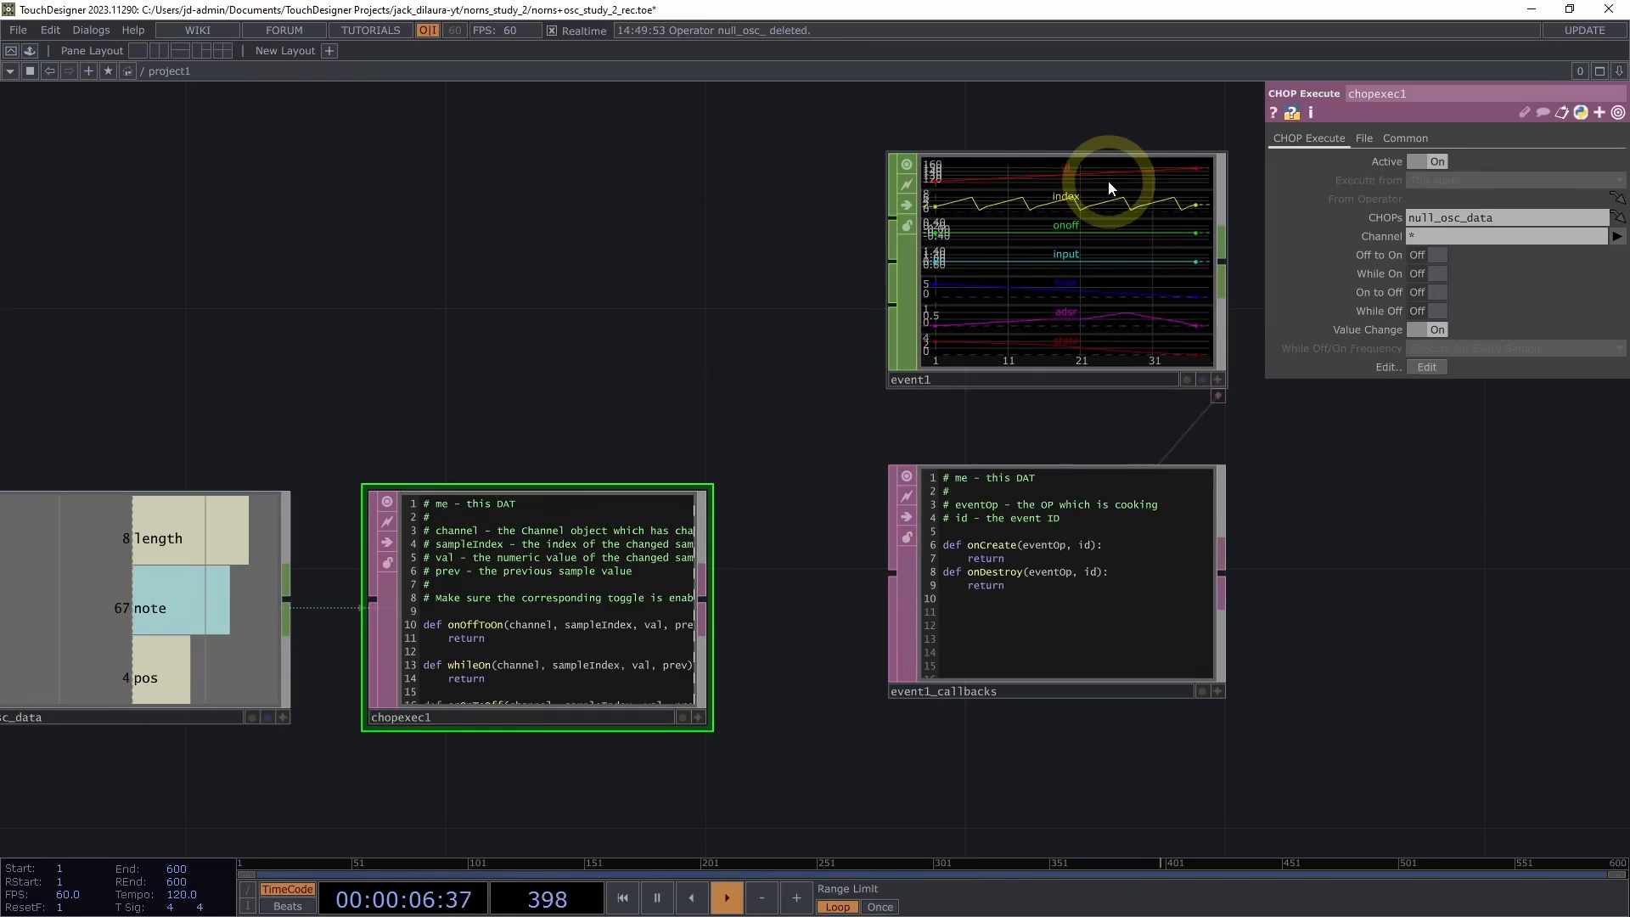
# Move event1 and its callbacks DAT further away from chopexec1 to make room in front of event1's inputs
pyautogui.moveTo(1209, 553); pyautogui.dragTo(983, 535)
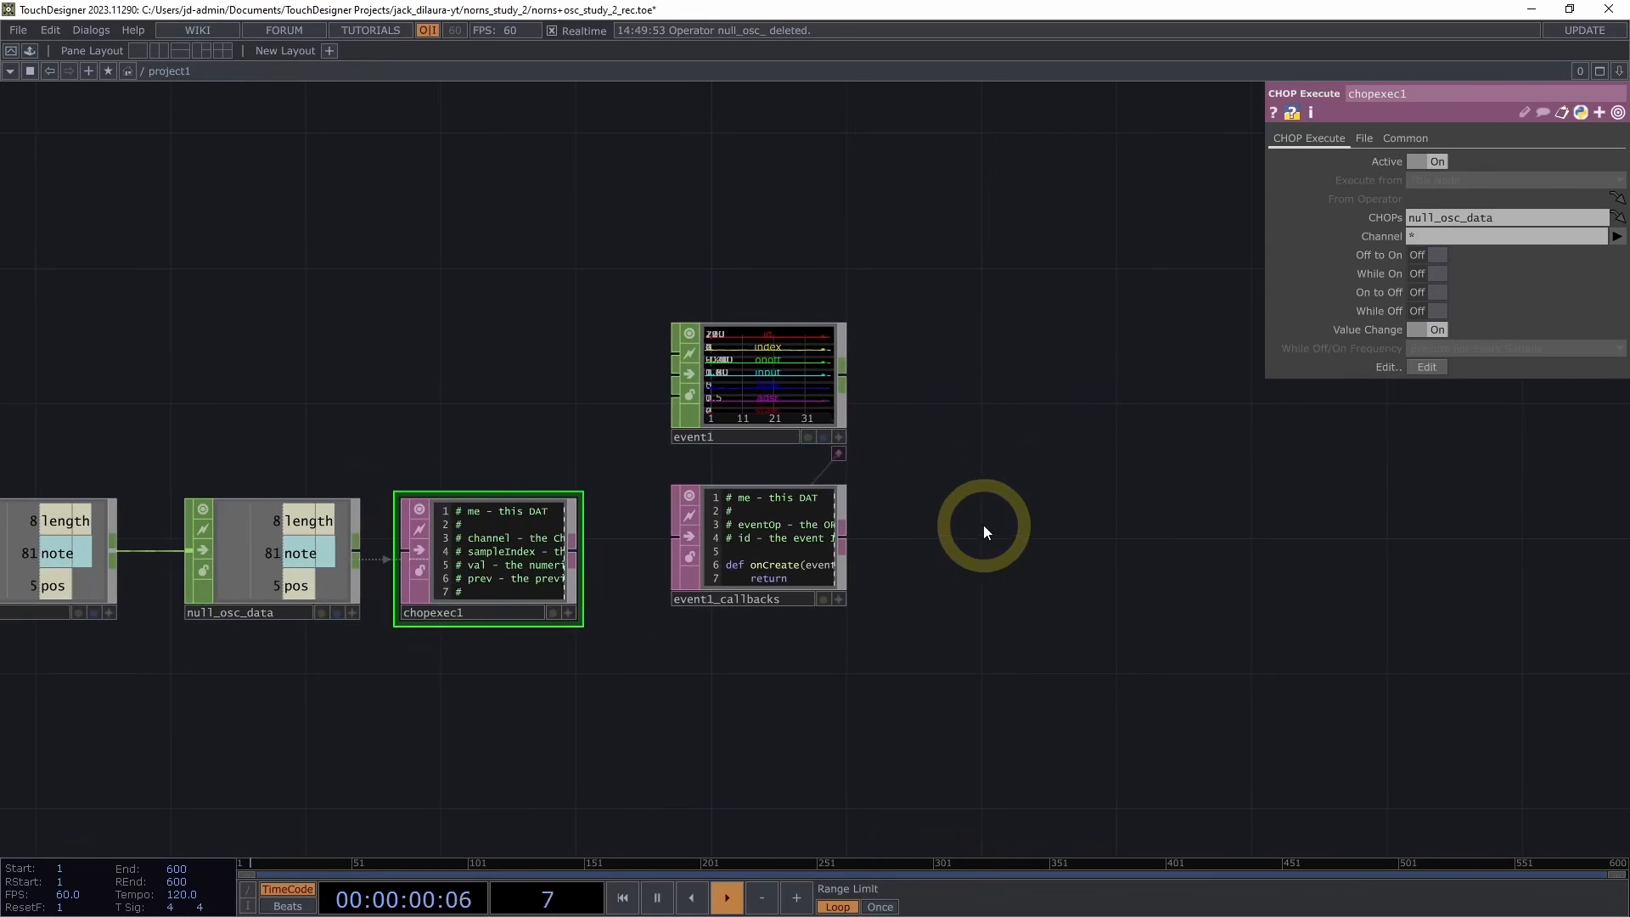
pyautogui.moveTo(776, 389); pyautogui.dragTo(953, 348)
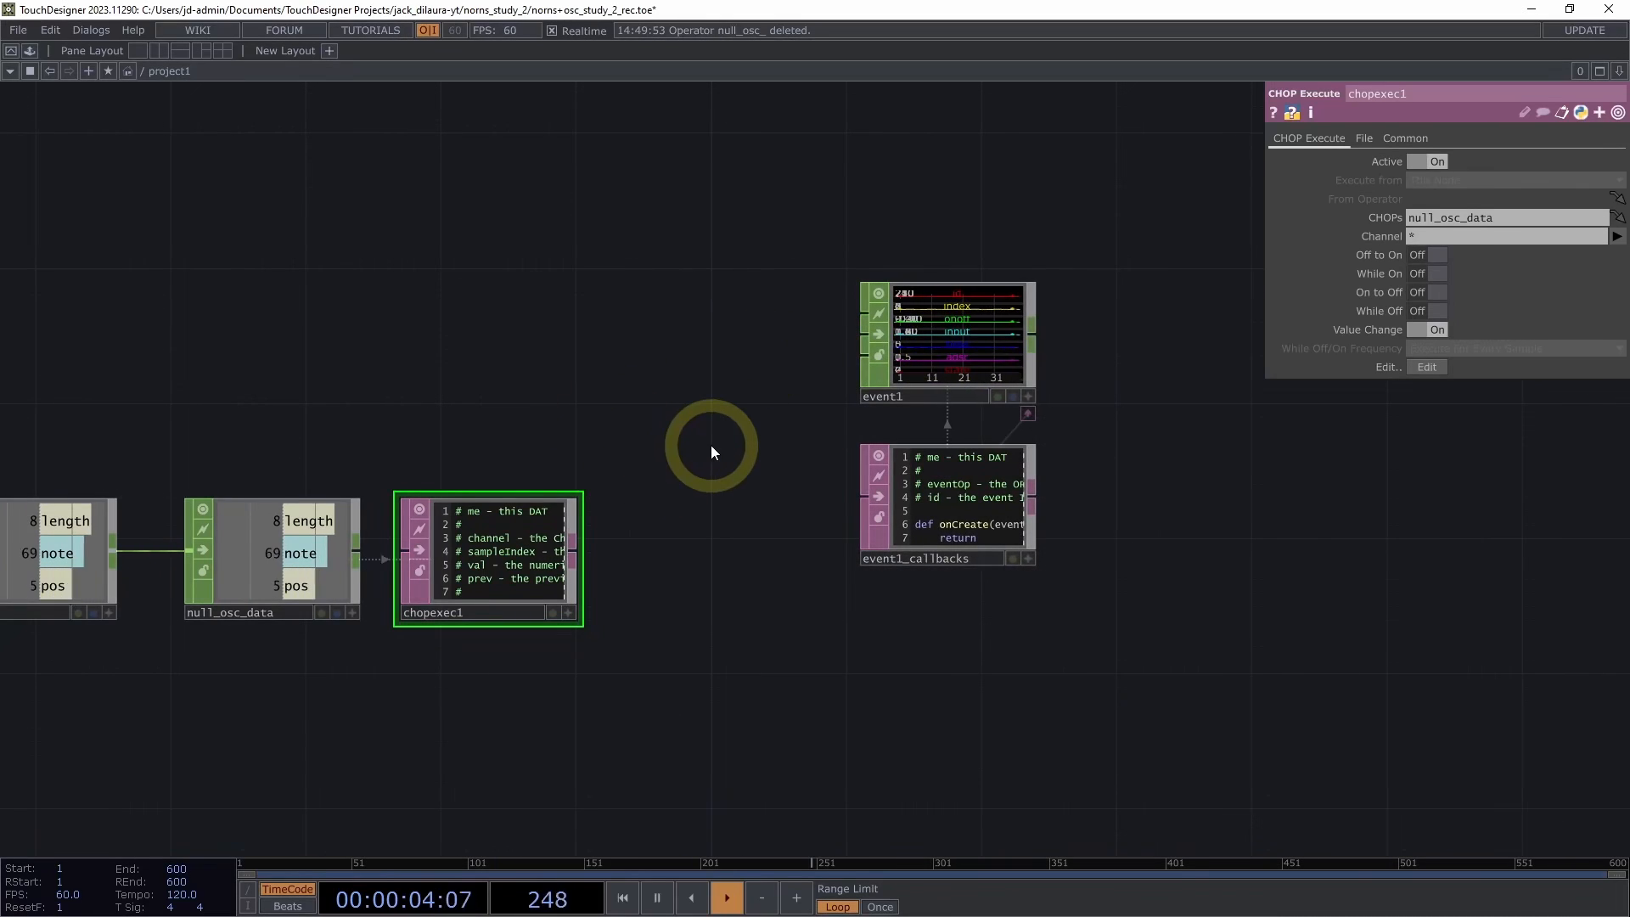
pyautogui.scroll(3, 1095, 392)
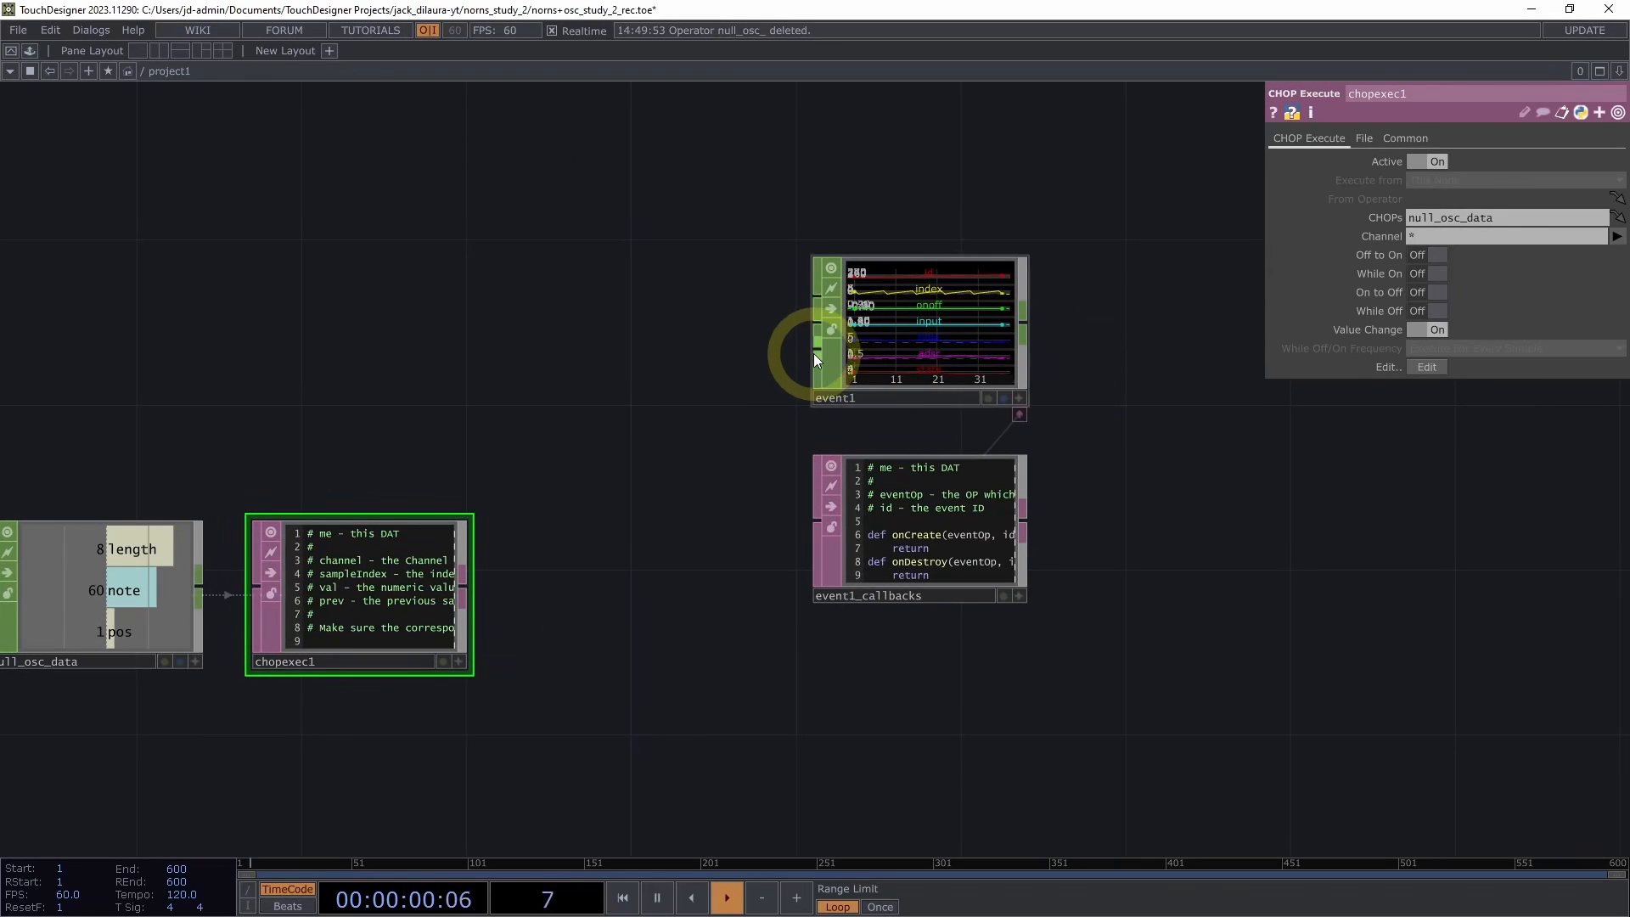
# Add a Select CHOP in the free space between chopexec1 and event1
pyautogui.moveTo(765, 385); pyautogui.dragTo(805, 377)
pyautogui.moveTo(962, 349); pyautogui.dragTo(938, 350)
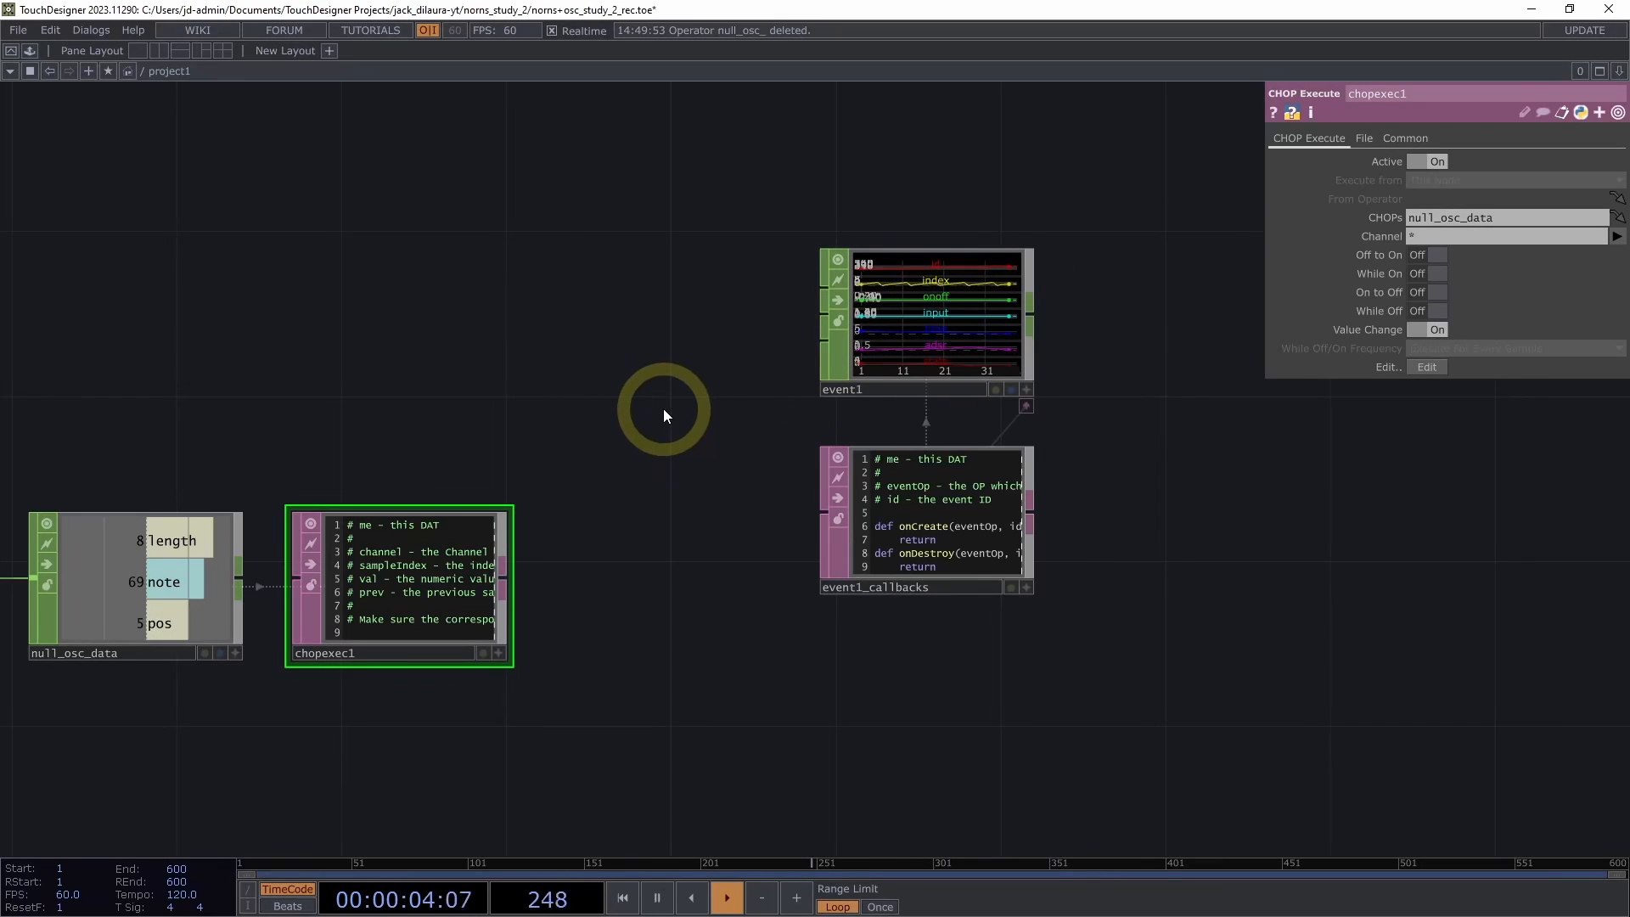
pyautogui.press('Tab')
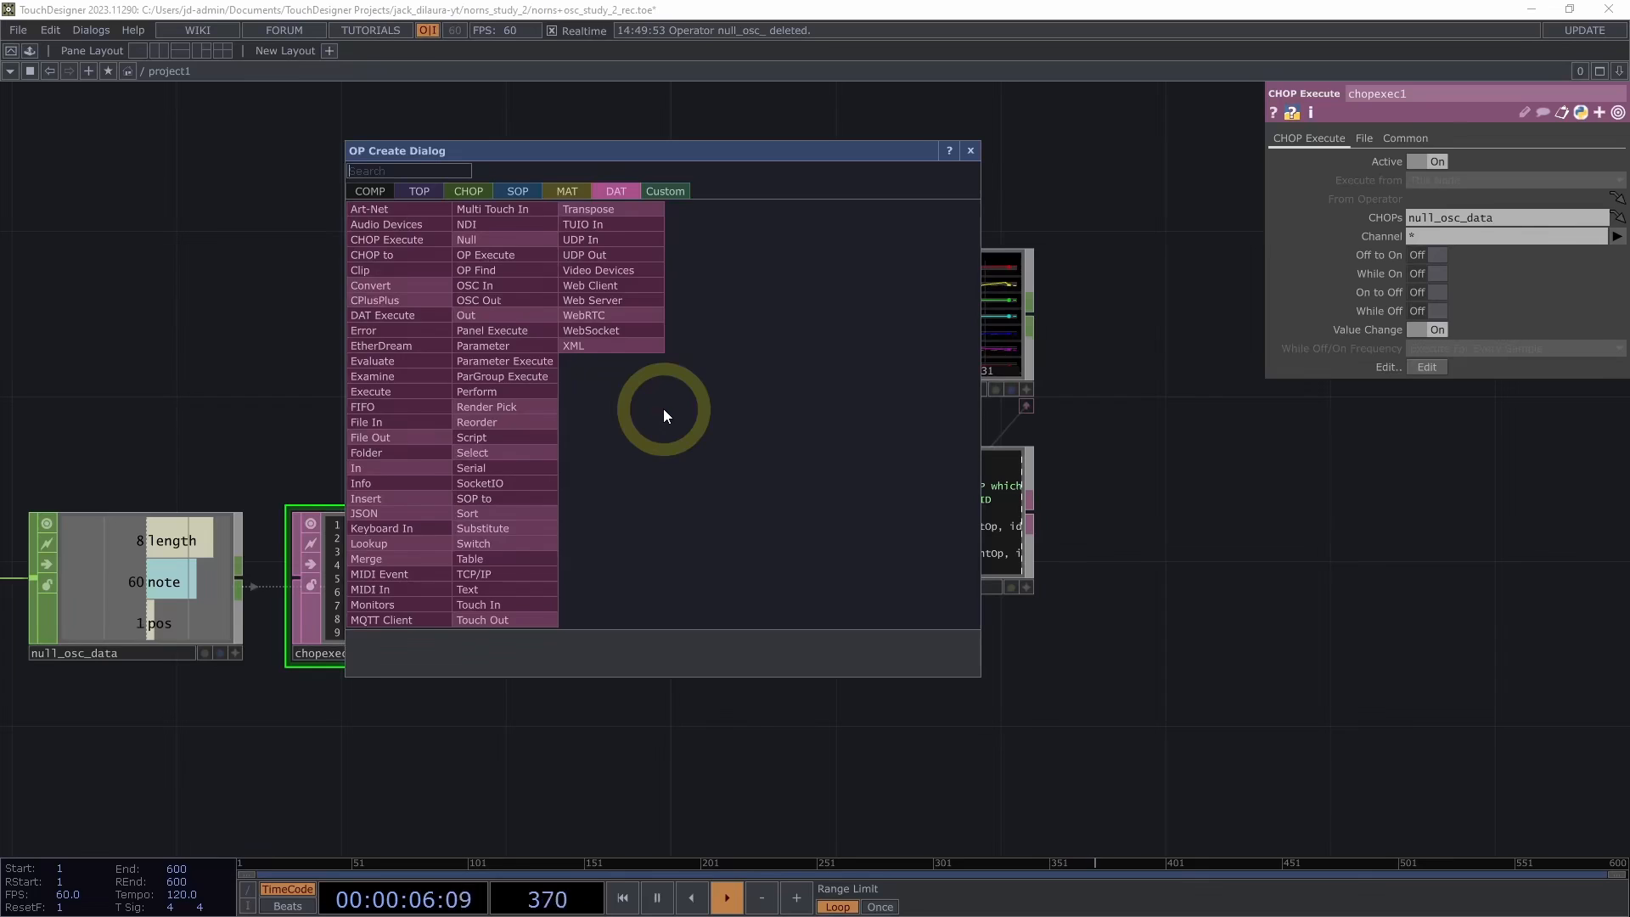
pyautogui.hotkey('shift', 'Tab')
pyautogui.hotkey('shift', 'Tab')
pyautogui.hotkey('shift', 'Tab')
pyautogui.write('select')
pyautogui.click(789, 455)
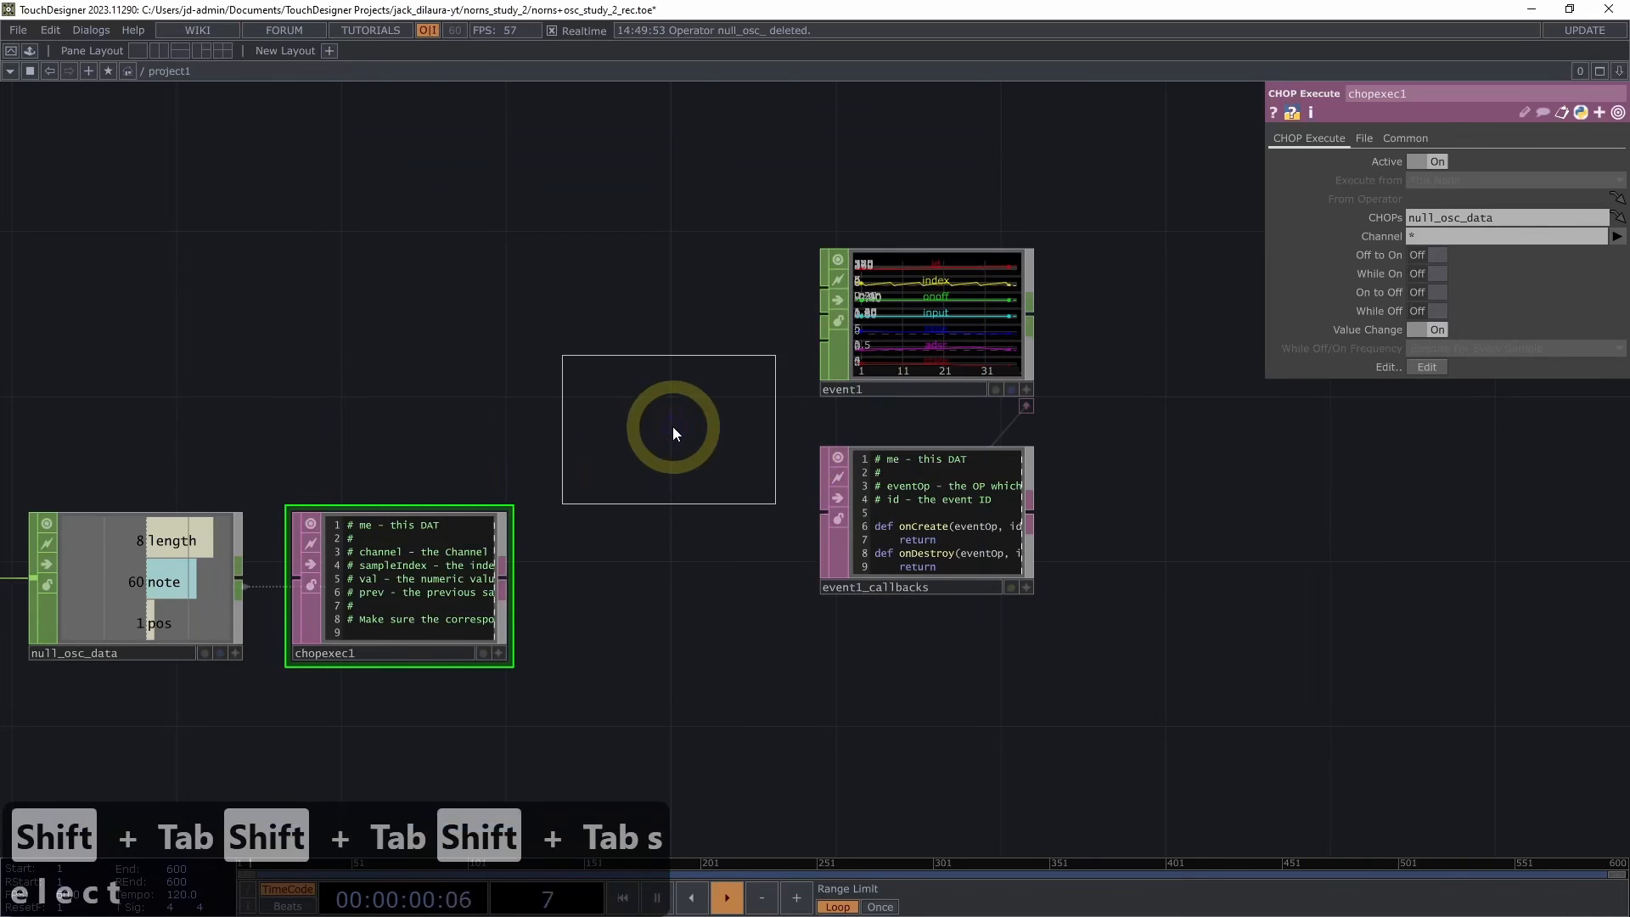
pyautogui.click(654, 435)
pyautogui.moveTo(662, 430); pyautogui.dragTo(678, 414)
# Rename the new Select CHOP as select_osc_data
pyautogui.moveTo(403, 425); pyautogui.dragTo(437, 408)
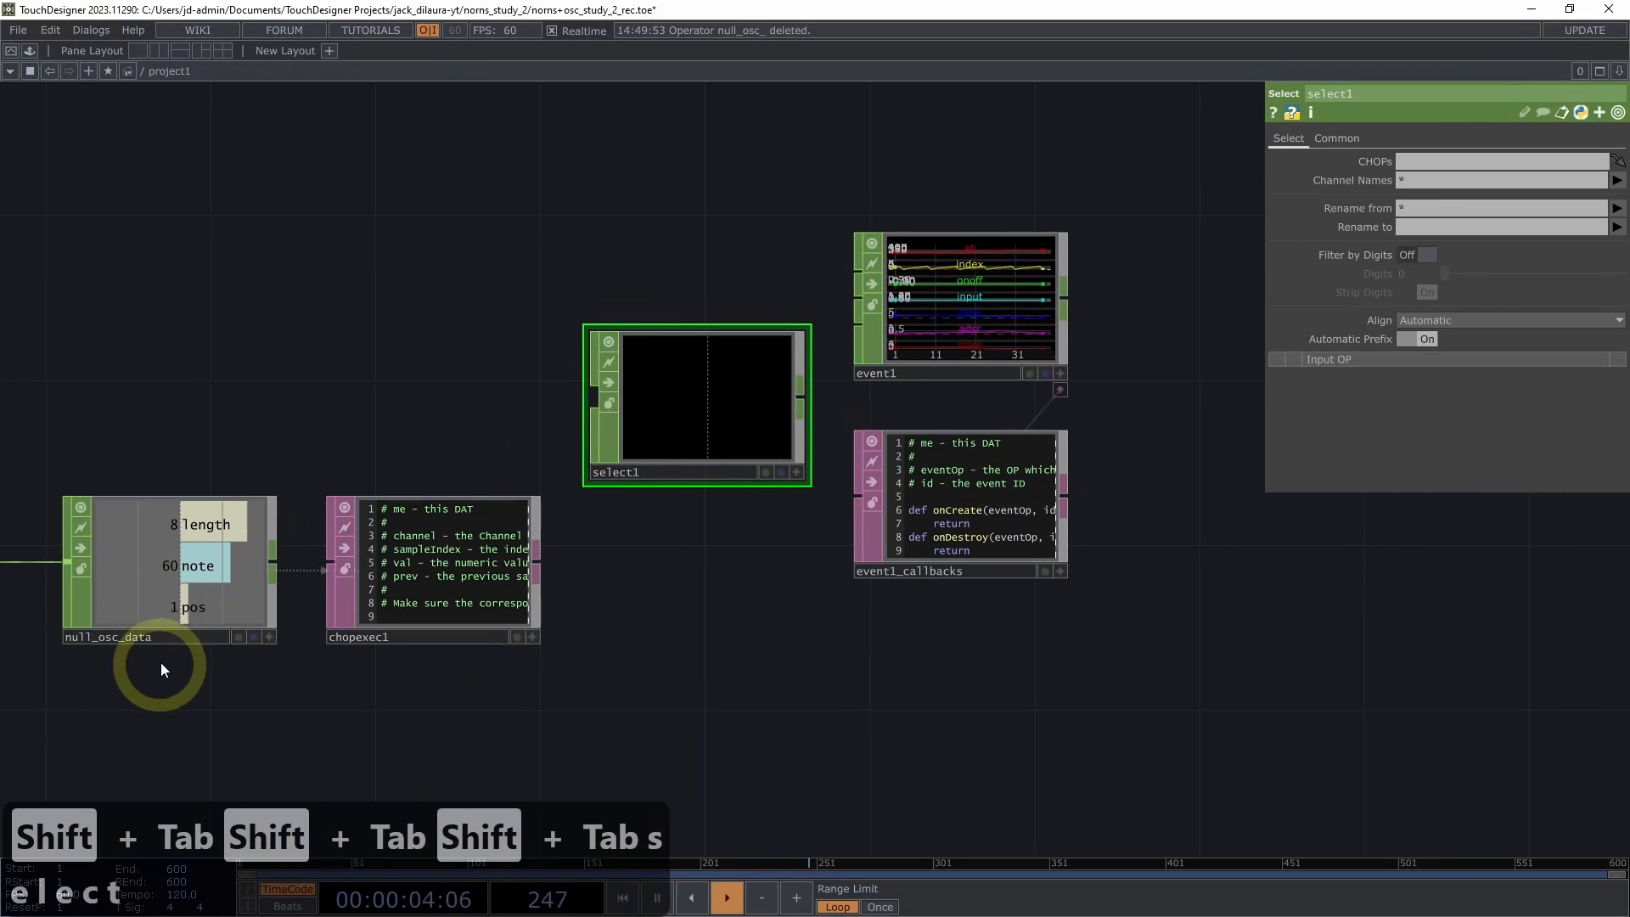
pyautogui.moveTo(293, 378); pyautogui.dragTo(314, 373)
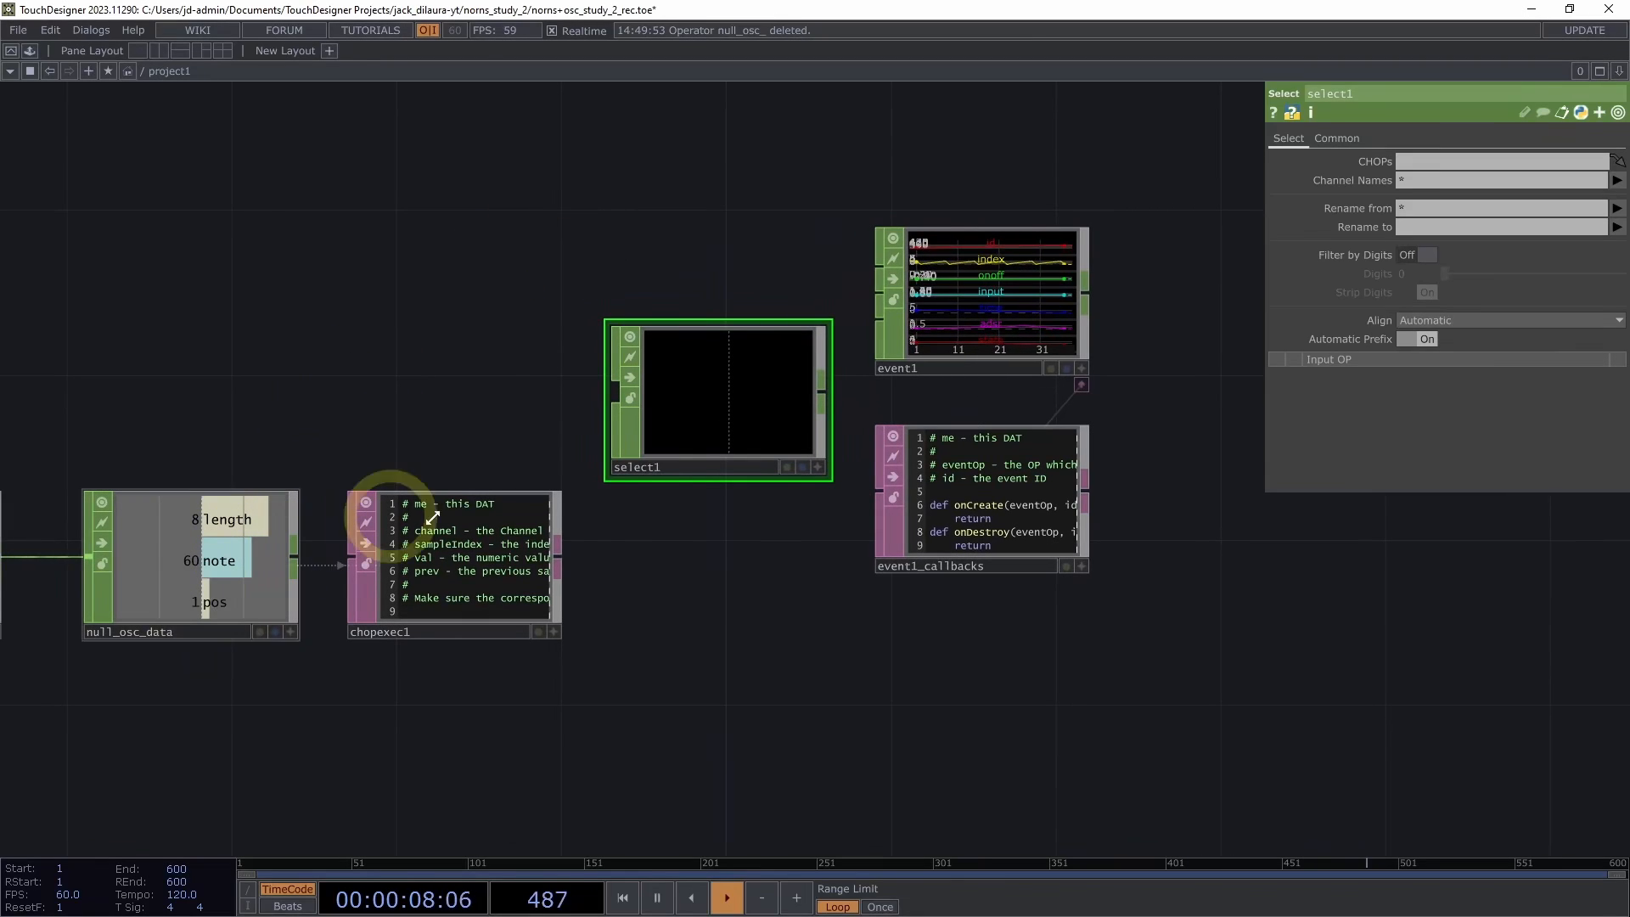
pyautogui.click(690, 466)
pyautogui.press('BackSpace')
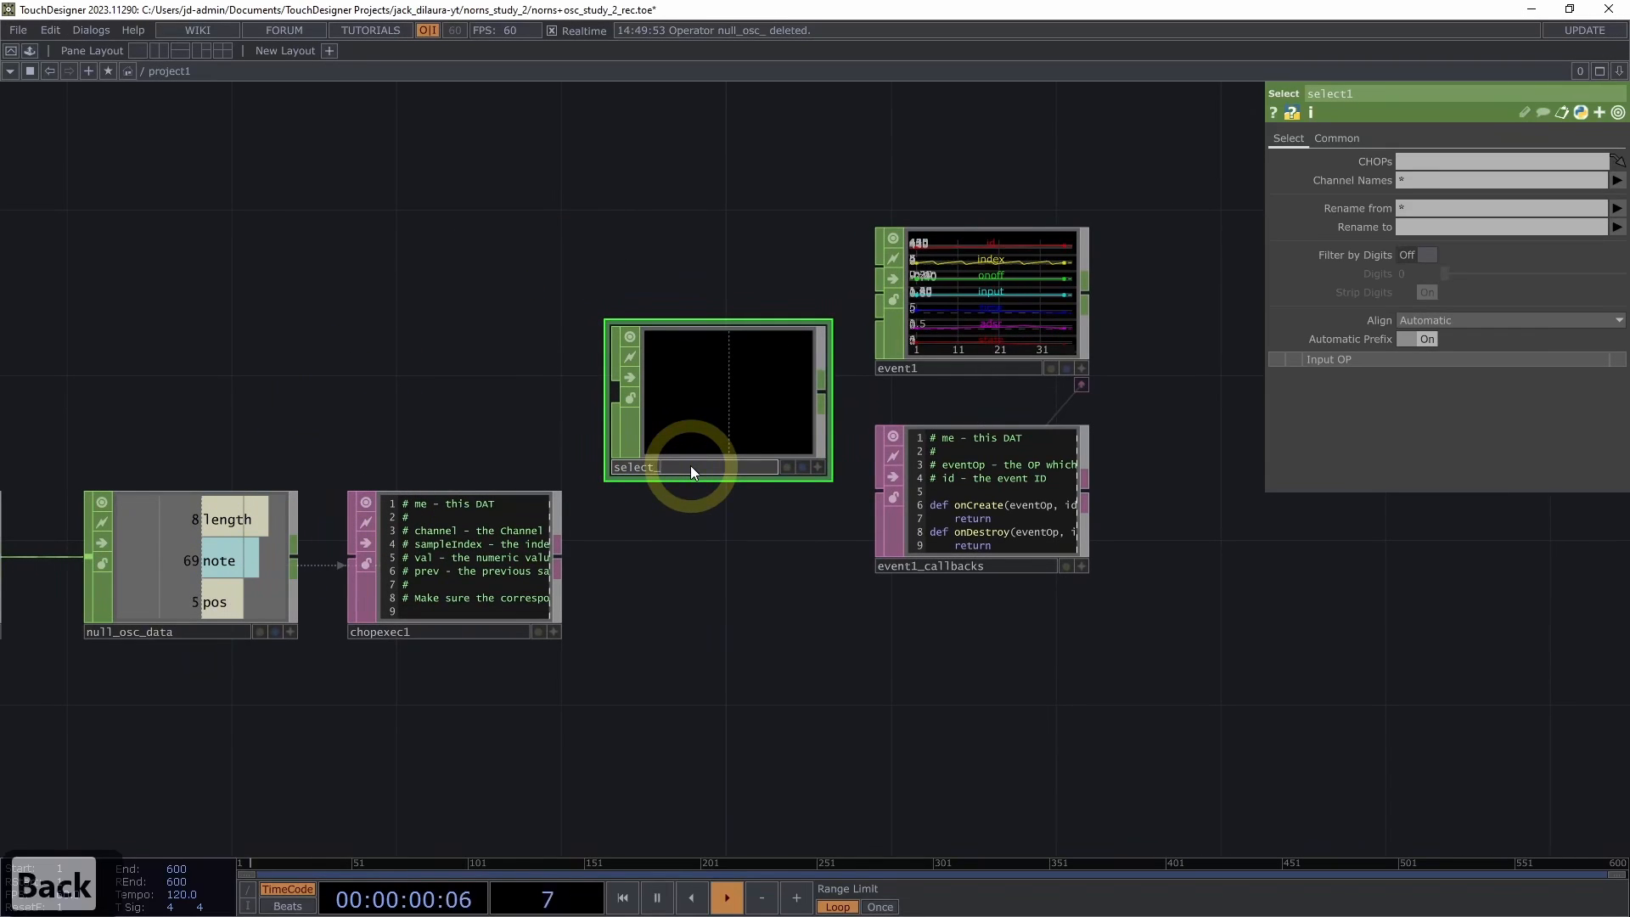
pyautogui.write('osc_data')
pyautogui.press('Return')
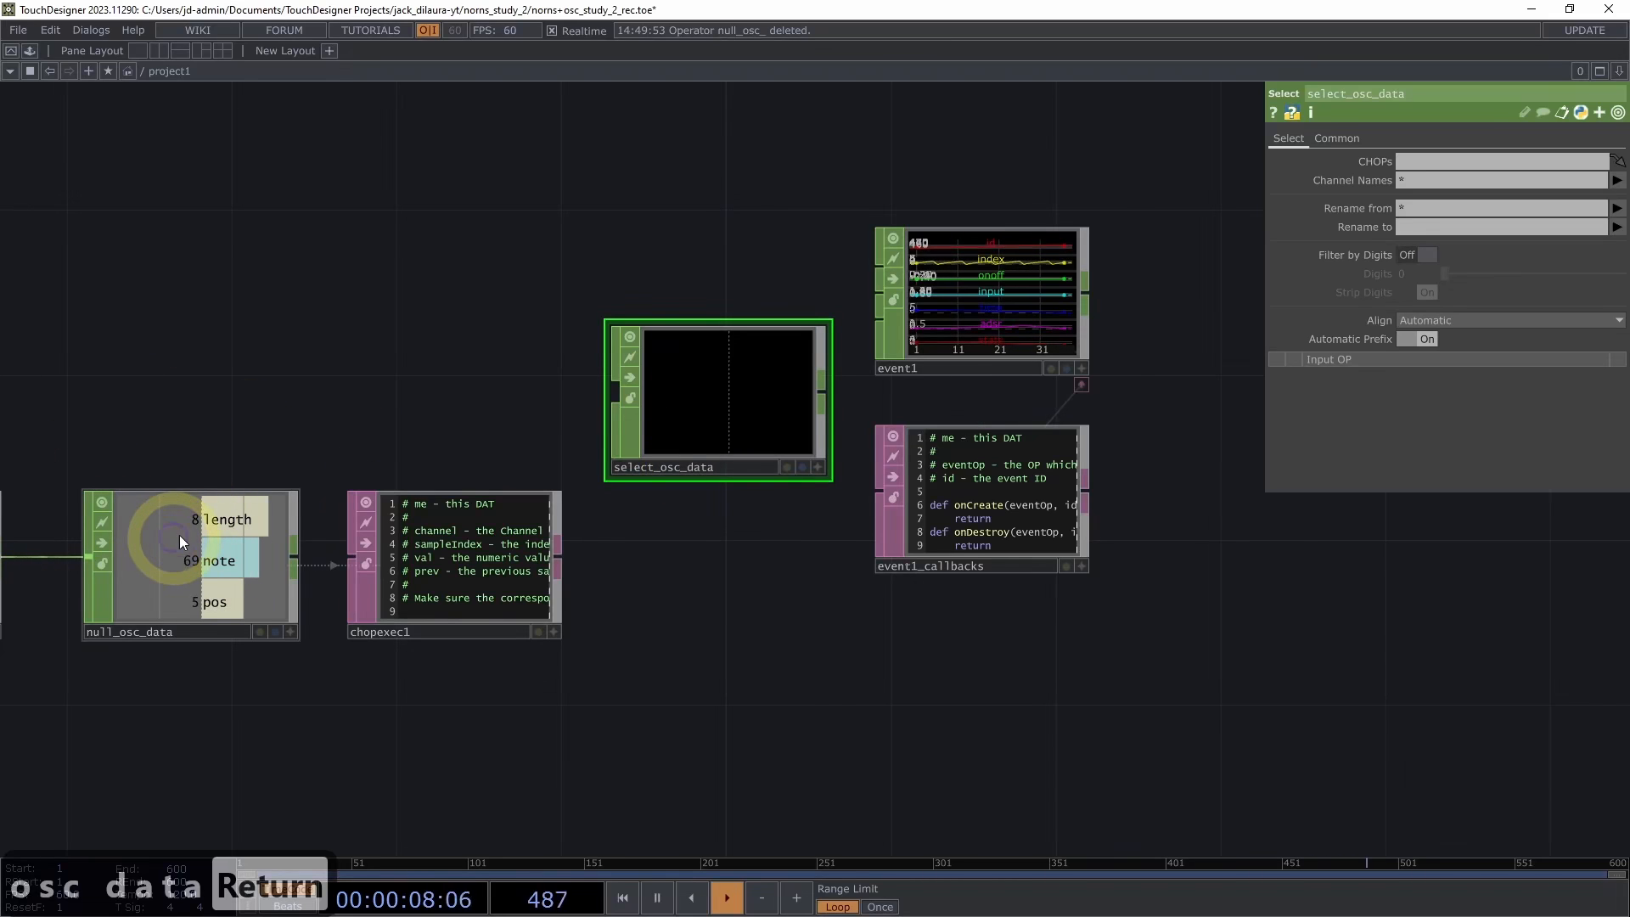
# Set select_osc_data's source CHOP to null_osc_data and limit its channel names to note
pyautogui.moveTo(173, 537); pyautogui.dragTo(702, 372)
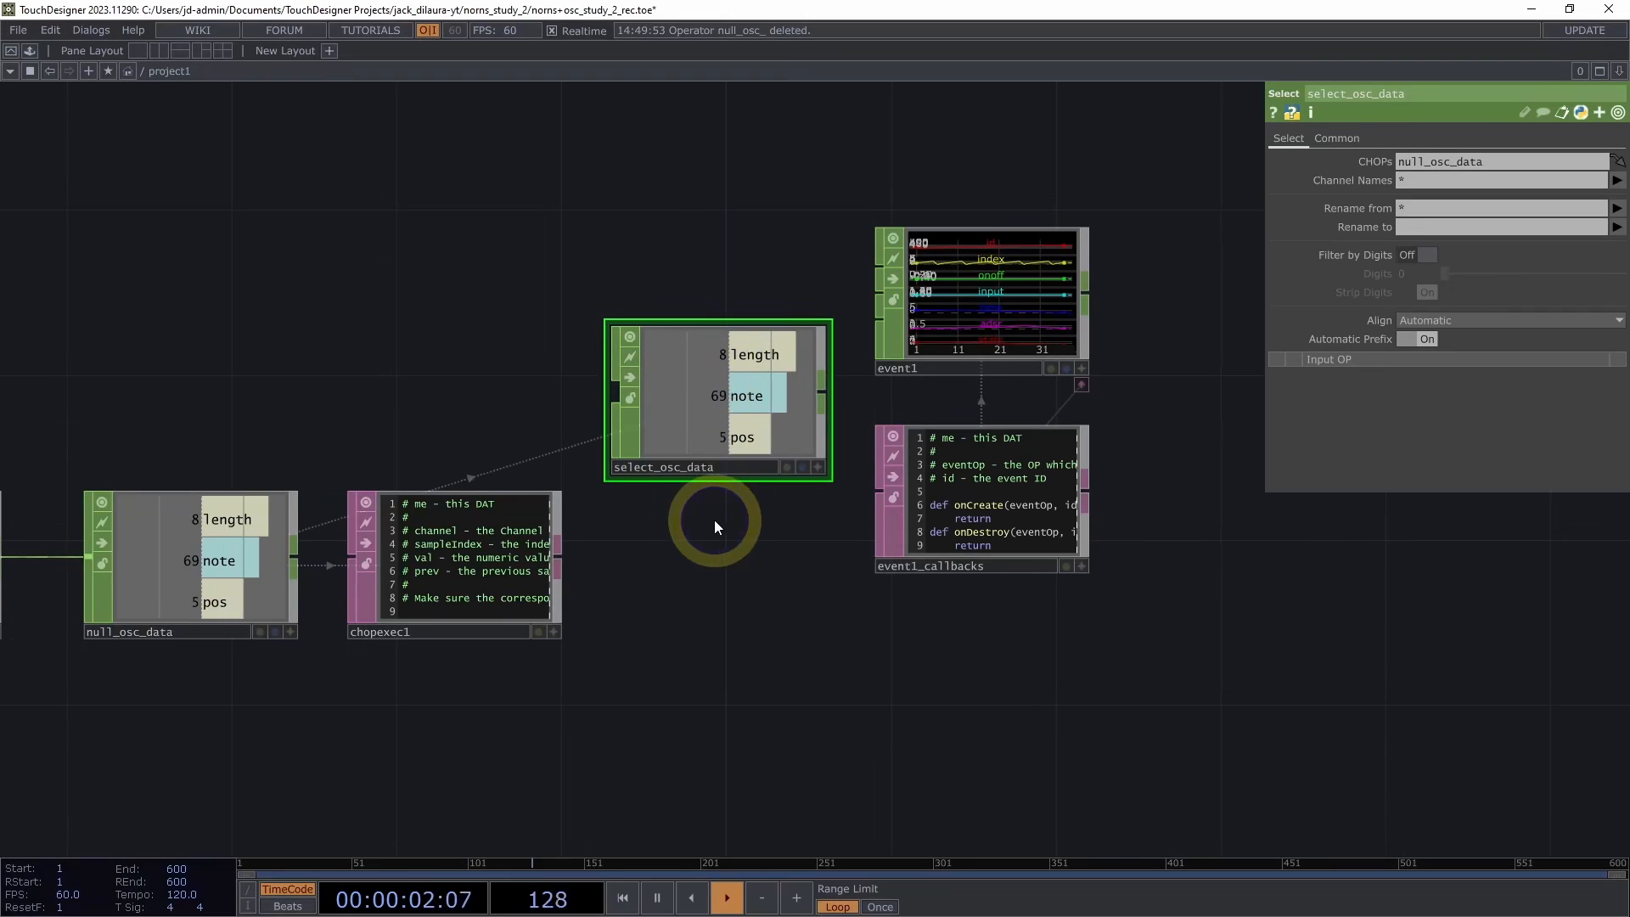
pyautogui.moveTo(710, 521); pyautogui.dragTo(718, 522)
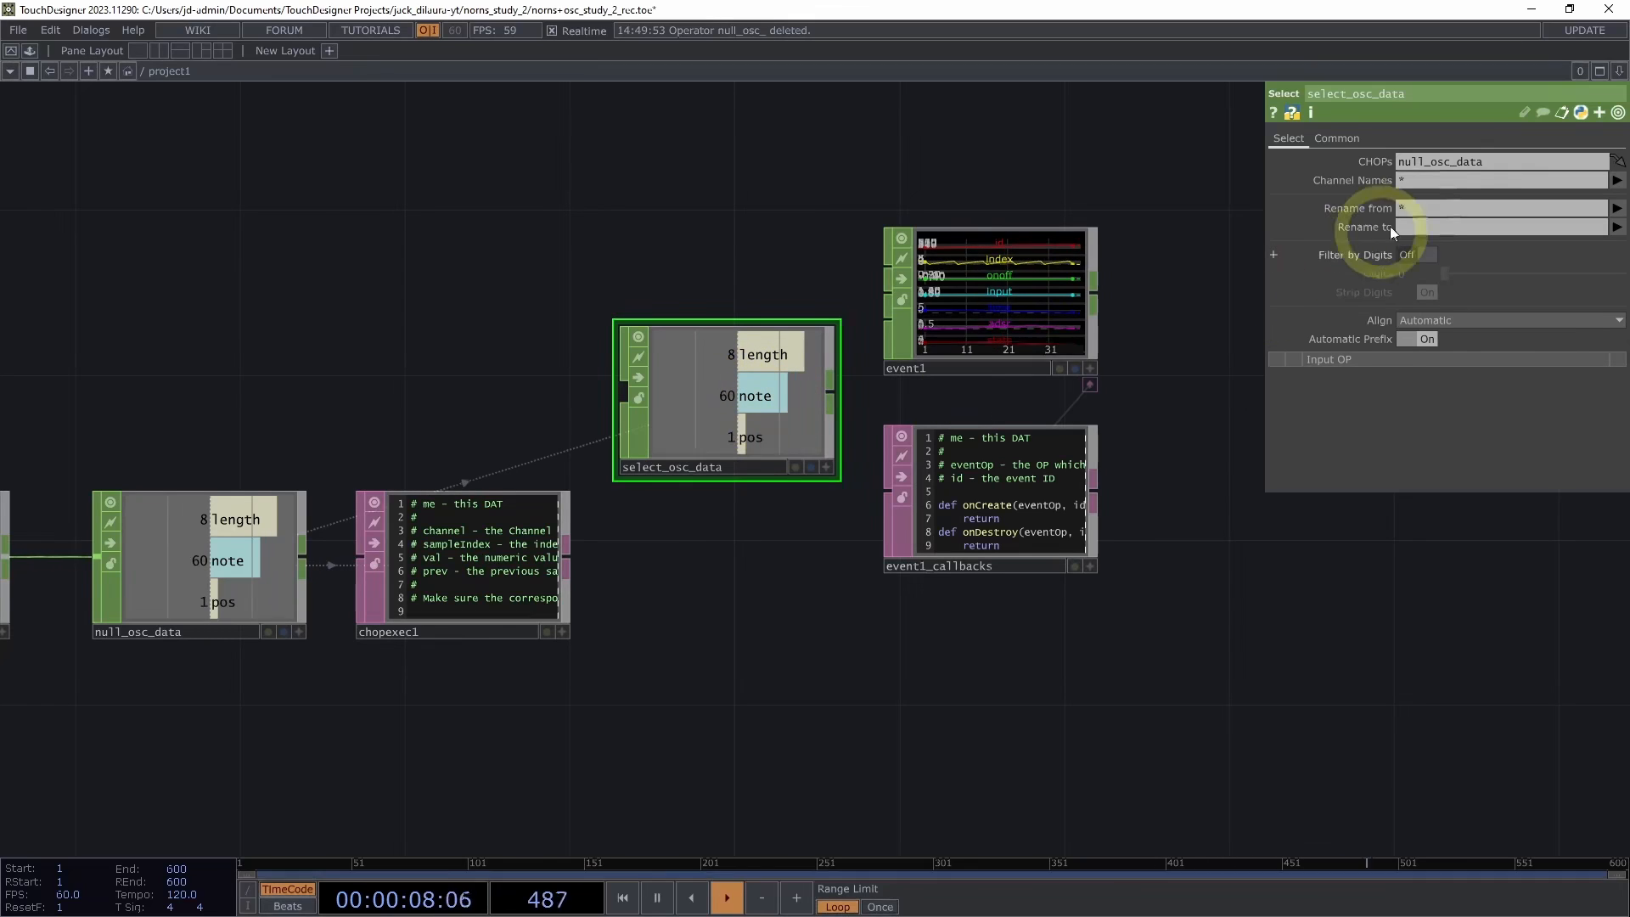
pyautogui.click(1617, 181)
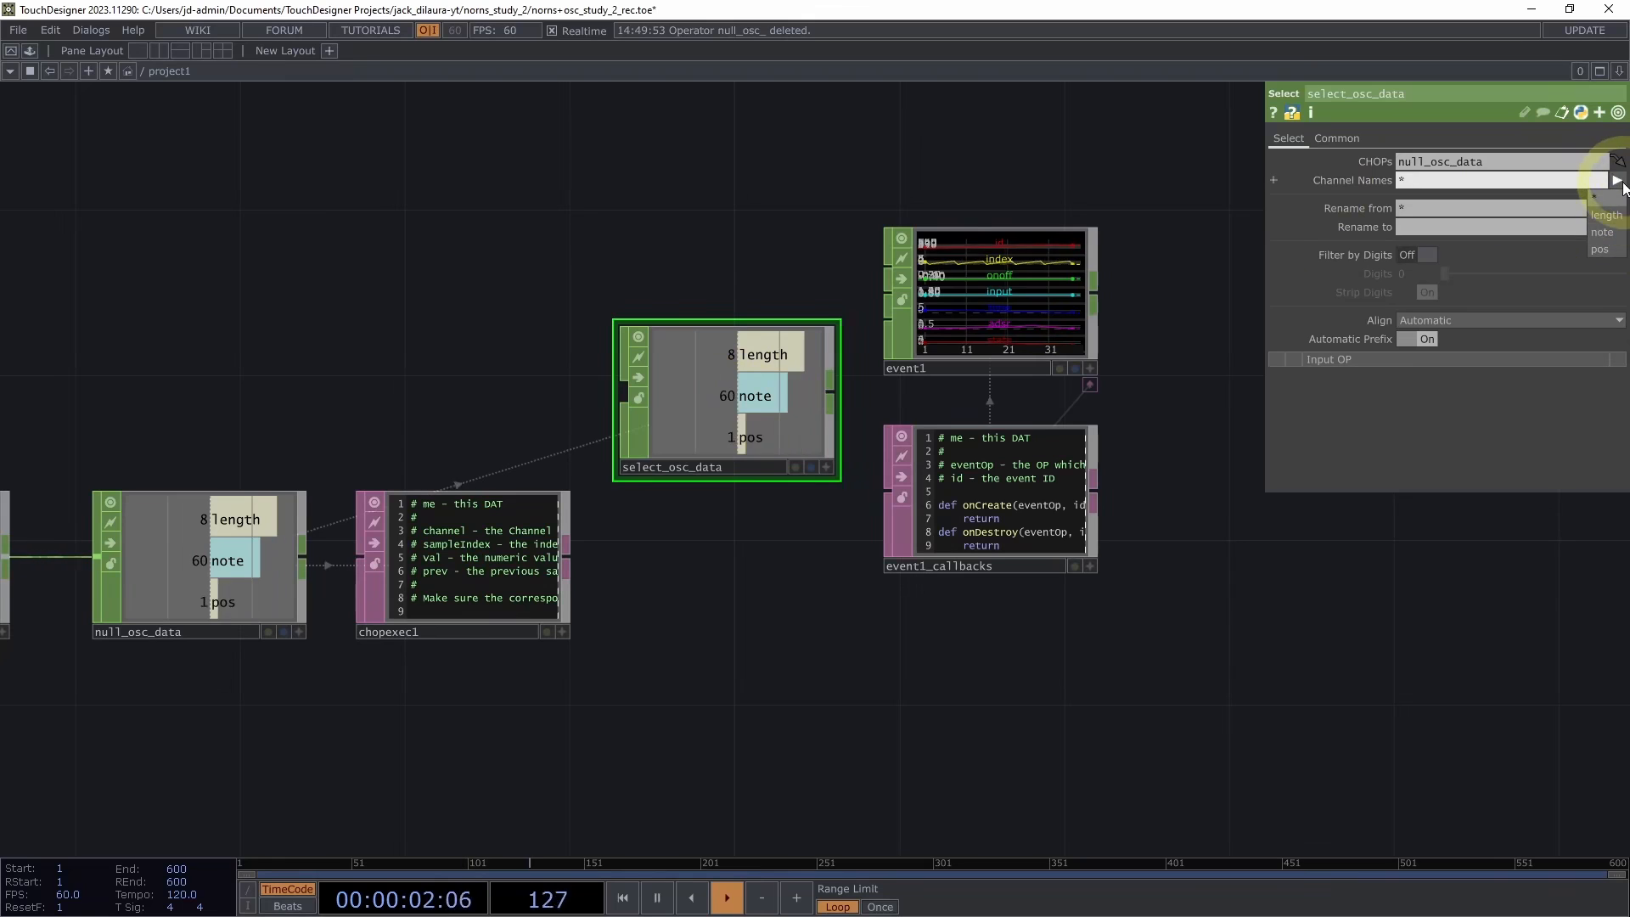
pyautogui.click(1604, 231)
# Connect select_osc_data to the last input of event1 and inspect the note channel in event1's output
pyautogui.moveTo(782, 543); pyautogui.dragTo(668, 539)
pyautogui.moveTo(722, 389); pyautogui.dragTo(788, 318)
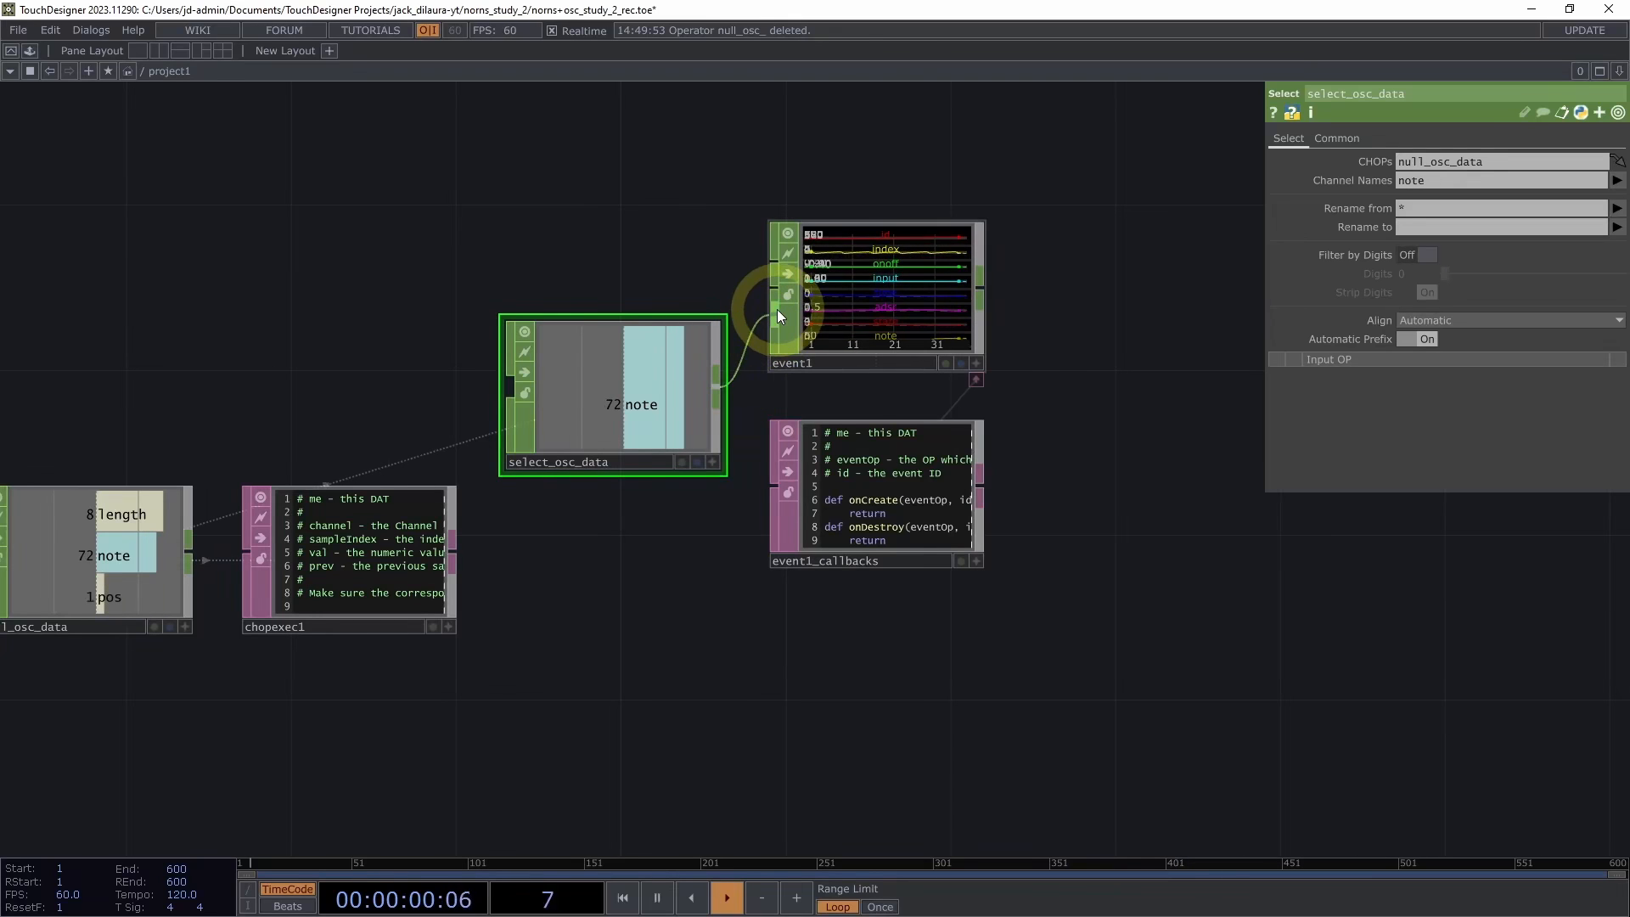
pyautogui.scroll(6, 1165, 292)
pyautogui.moveTo(1003, 274); pyautogui.dragTo(1296, 478)
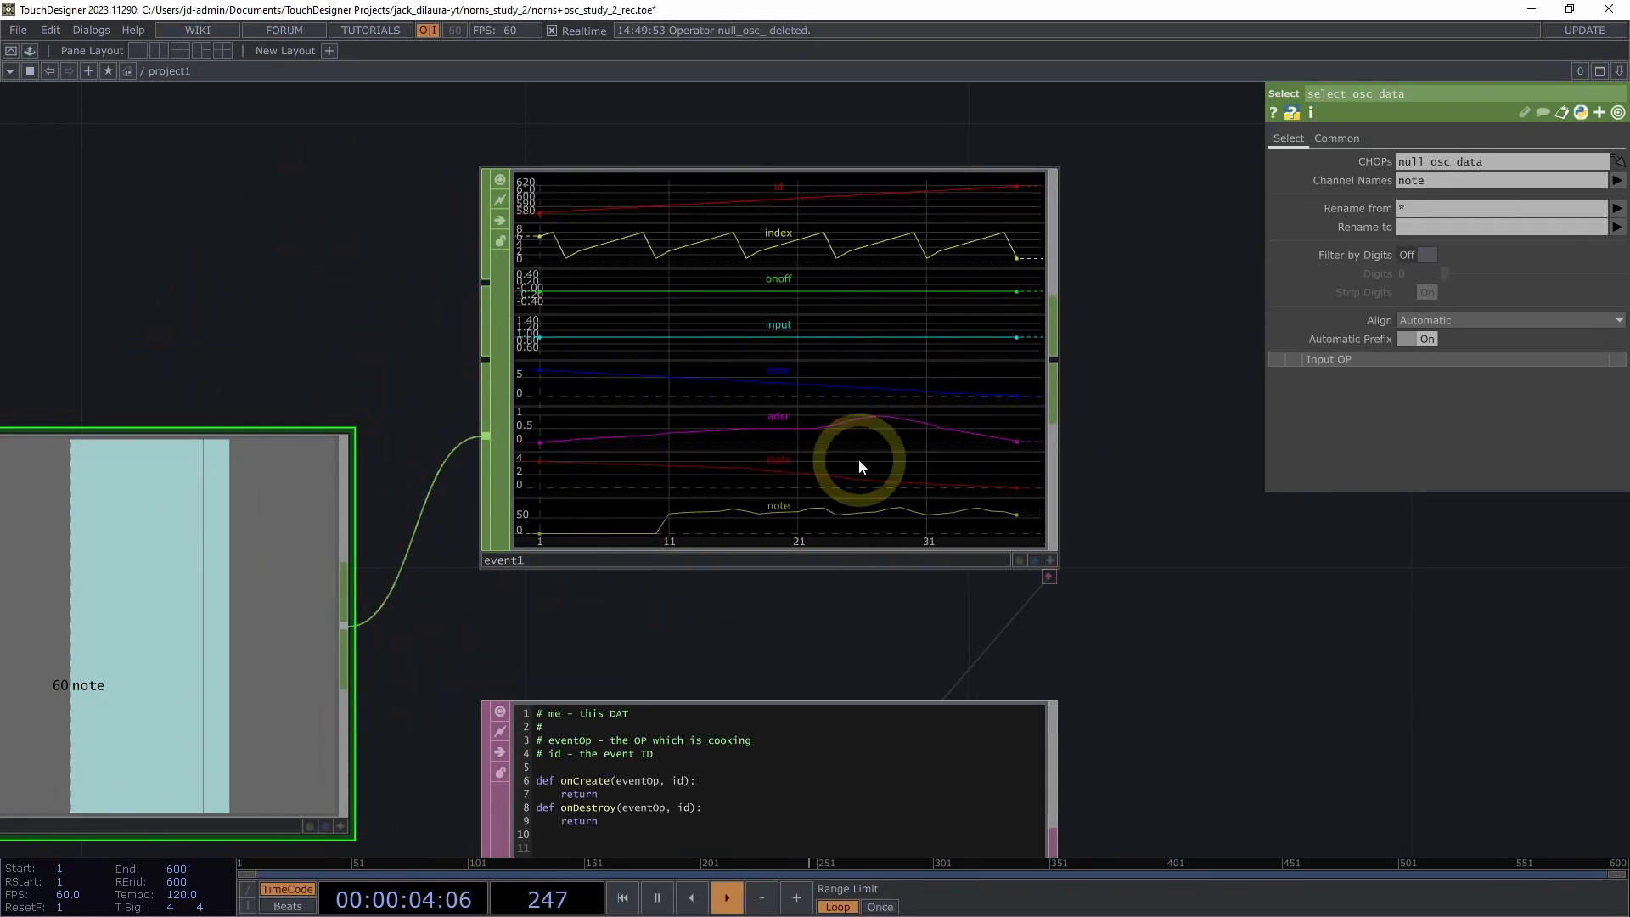
pyautogui.moveTo(535, 619); pyautogui.dragTo(653, 581)
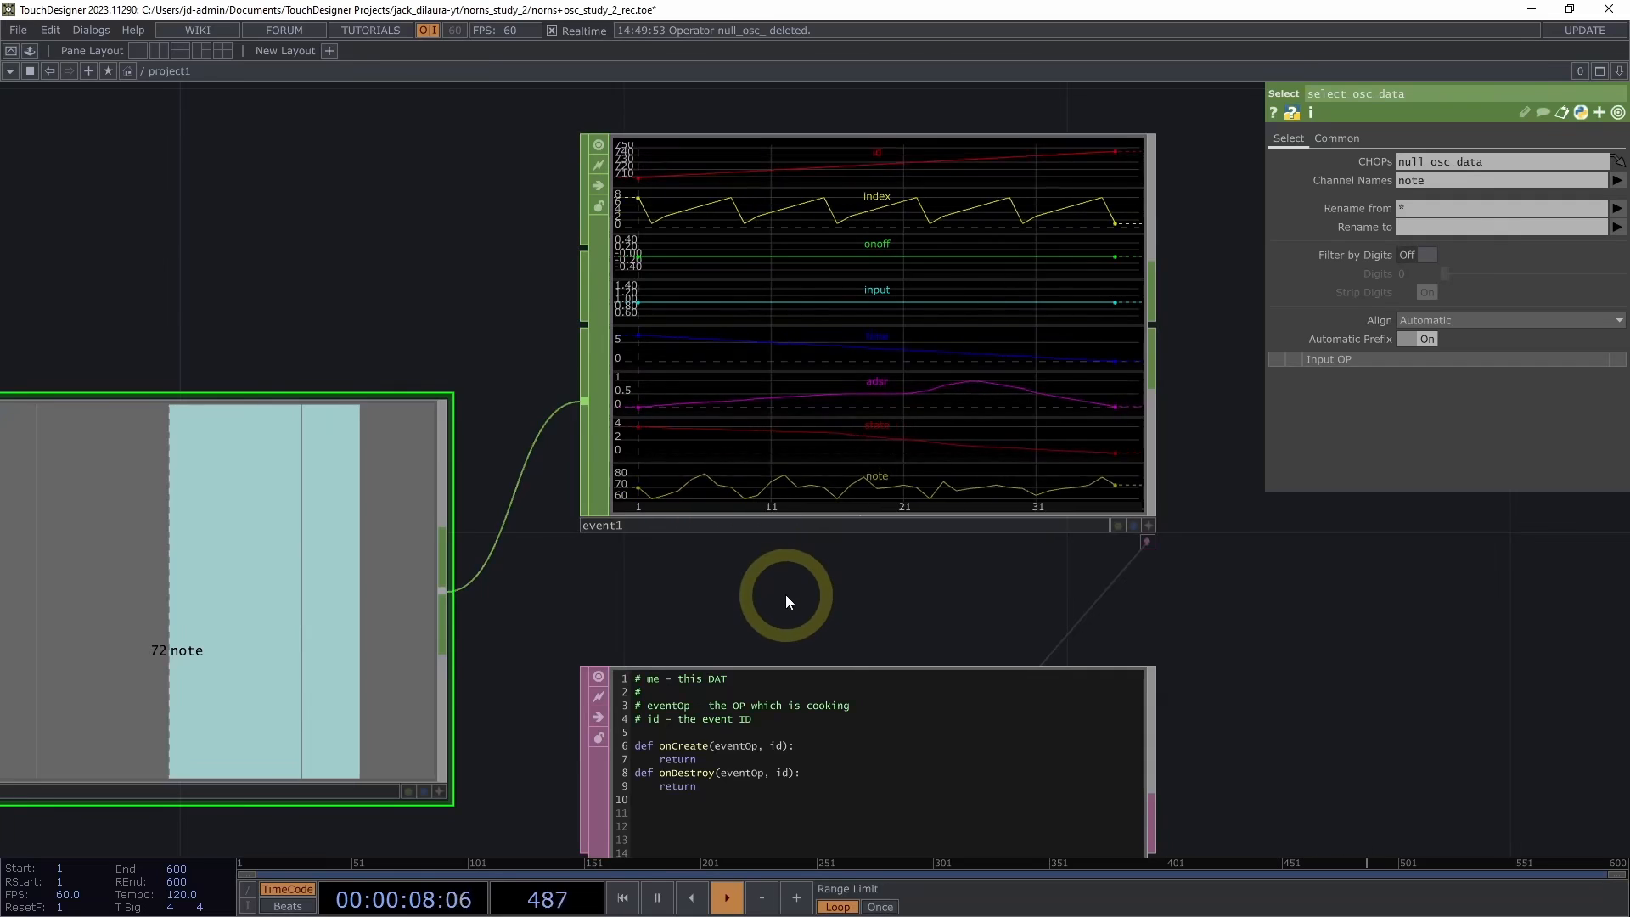
pyautogui.scroll(-3, 752, 594)
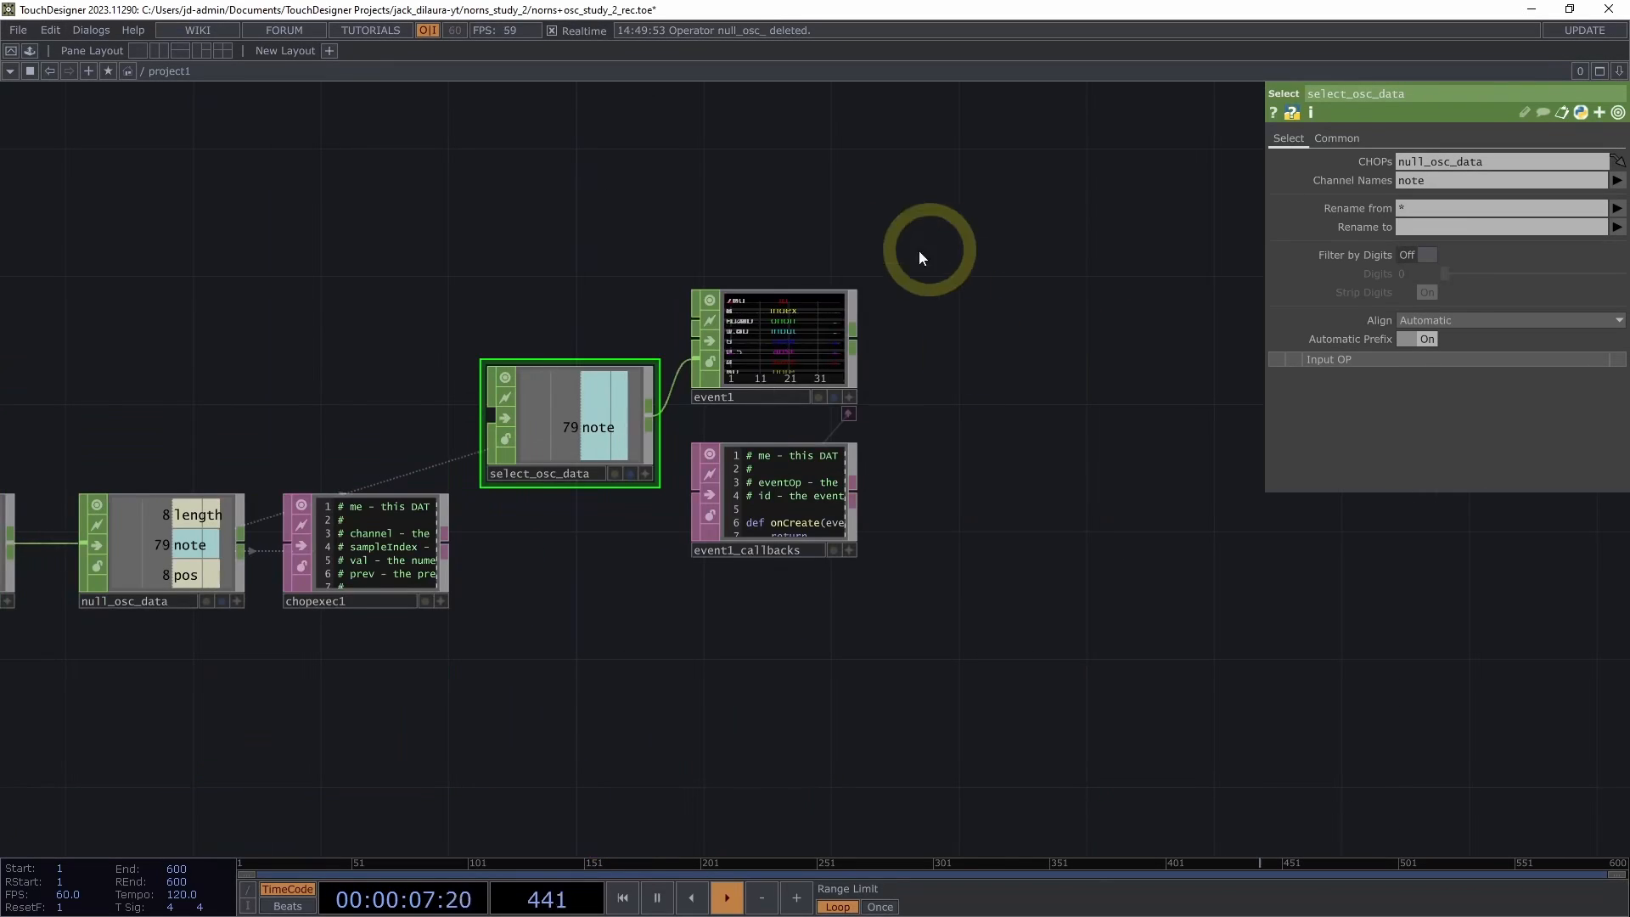
# Set event1's ADSR Attack Time to 0, Decay Time to 2 and Sustain Time to 0
pyautogui.click(782, 362)
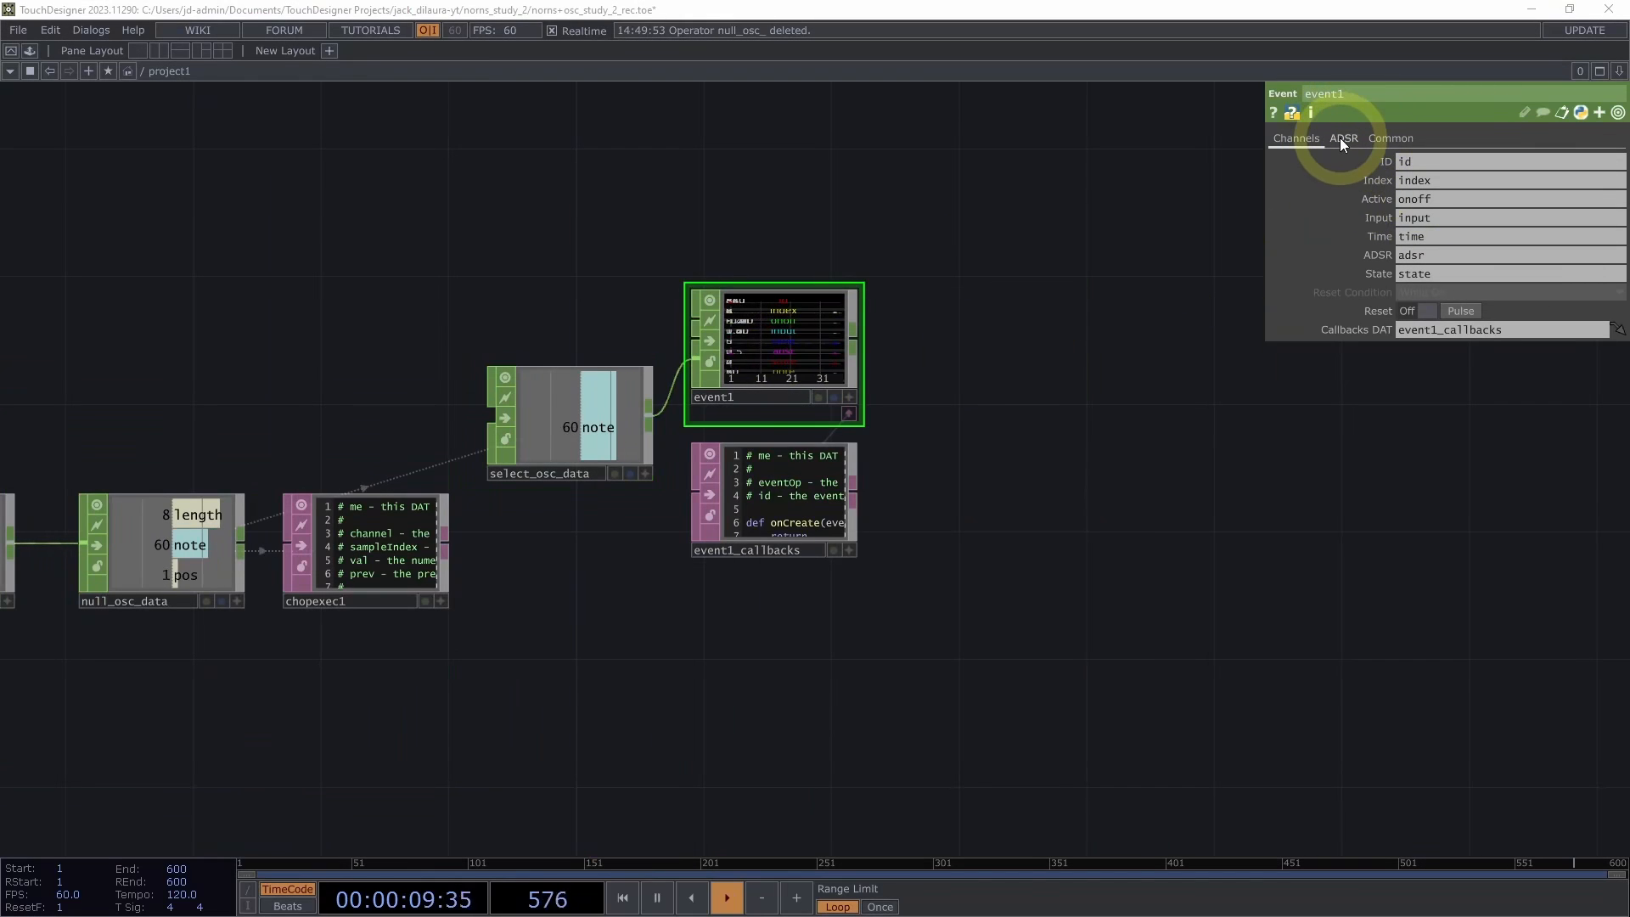
pyautogui.click(1340, 138)
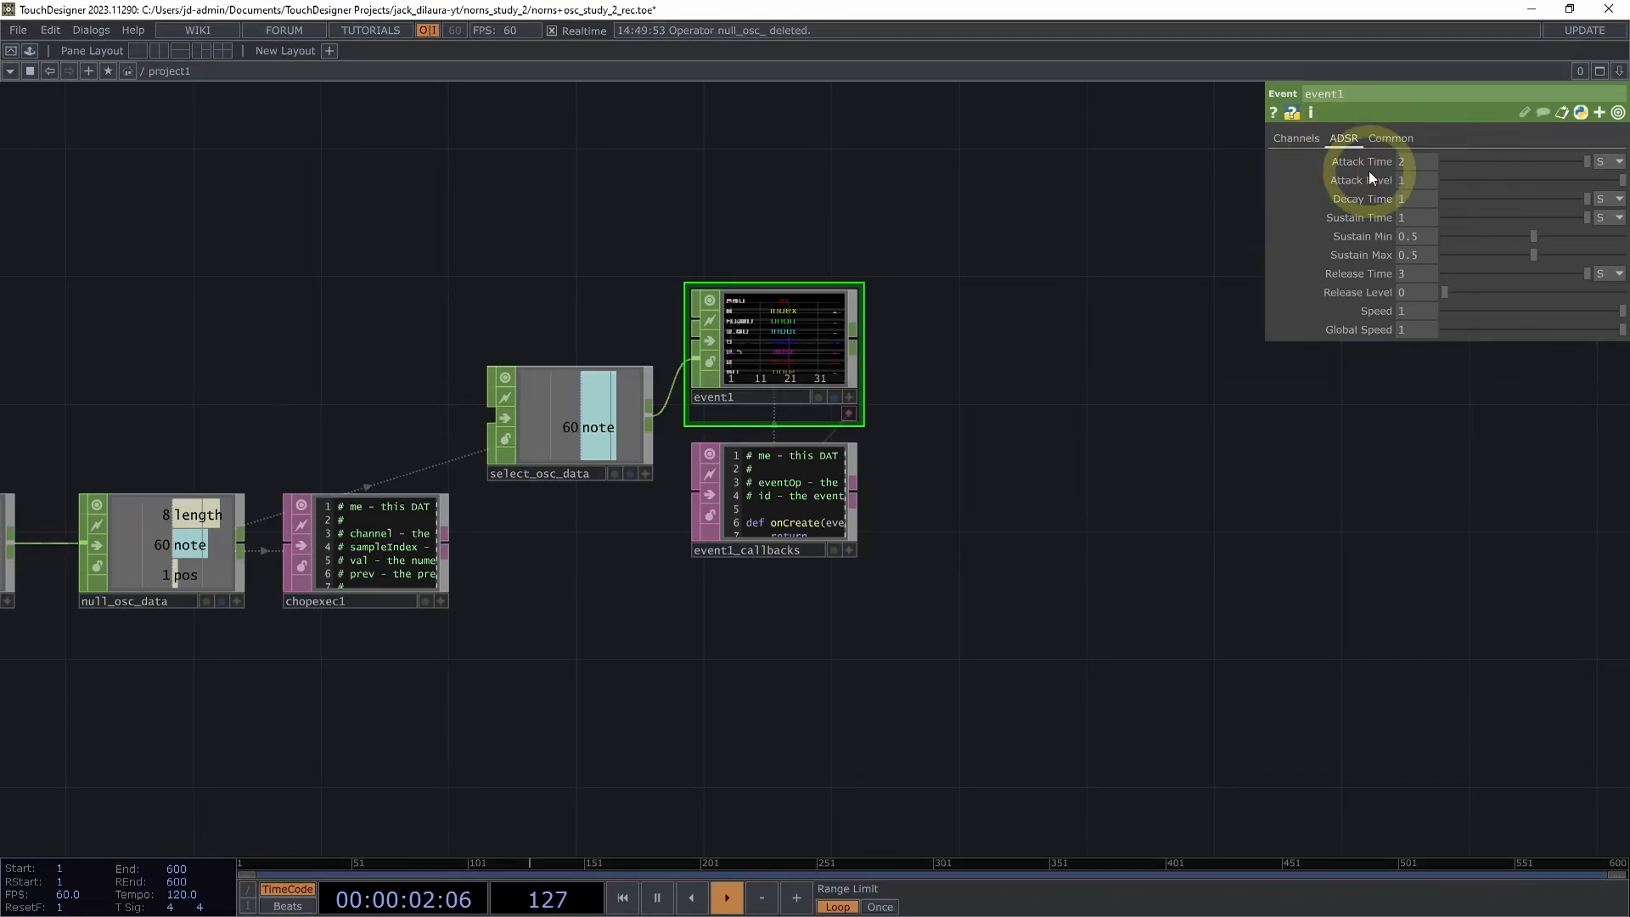
pyautogui.moveTo(1571, 156); pyautogui.dragTo(1384, 163)
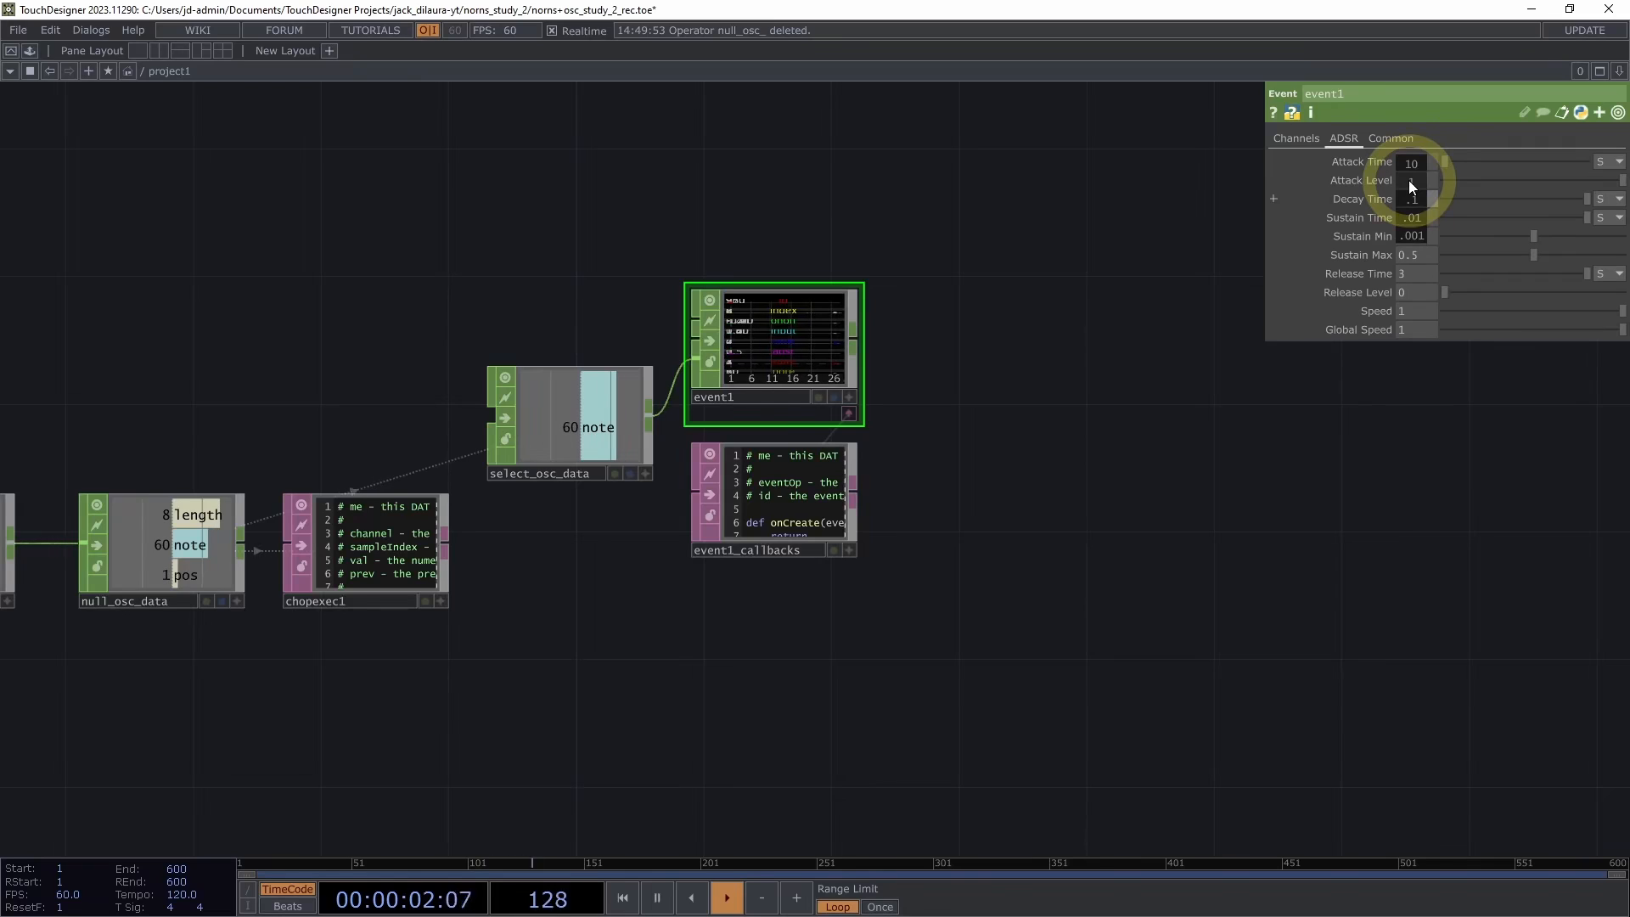
pyautogui.moveTo(1415, 179)
pyautogui.mouseDown(button='middle')
pyautogui.moveTo(1460, 177)
pyautogui.moveTo(1410, 199)
pyautogui.mouseUp(button='middle')
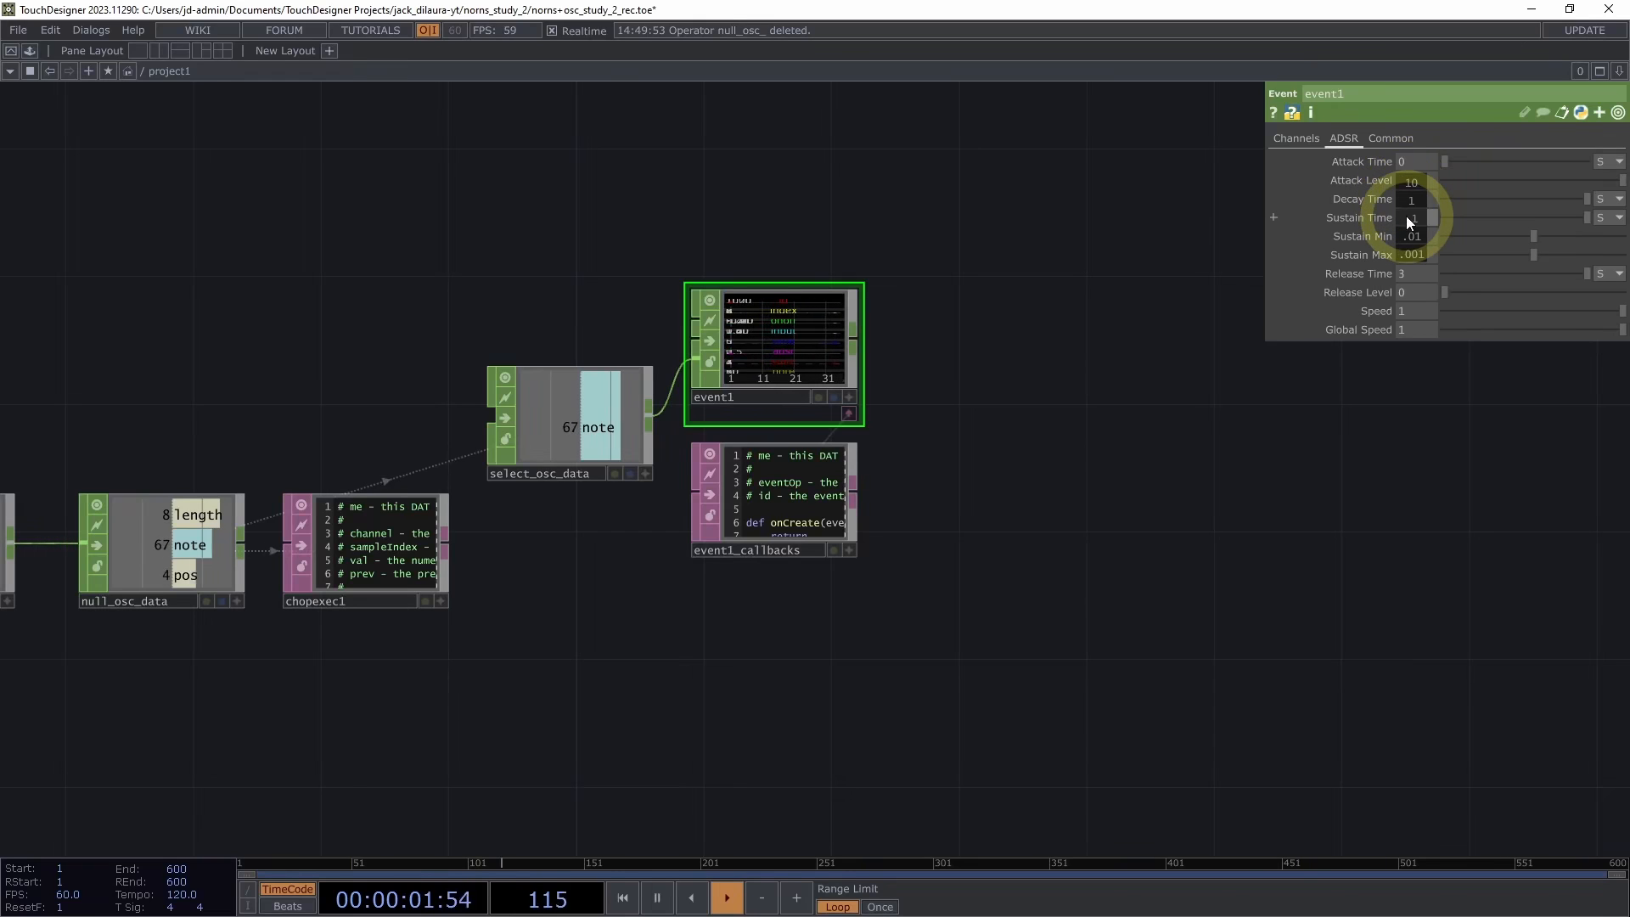
pyautogui.moveTo(1406, 201); pyautogui.dragTo(1404, 205, button='middle')
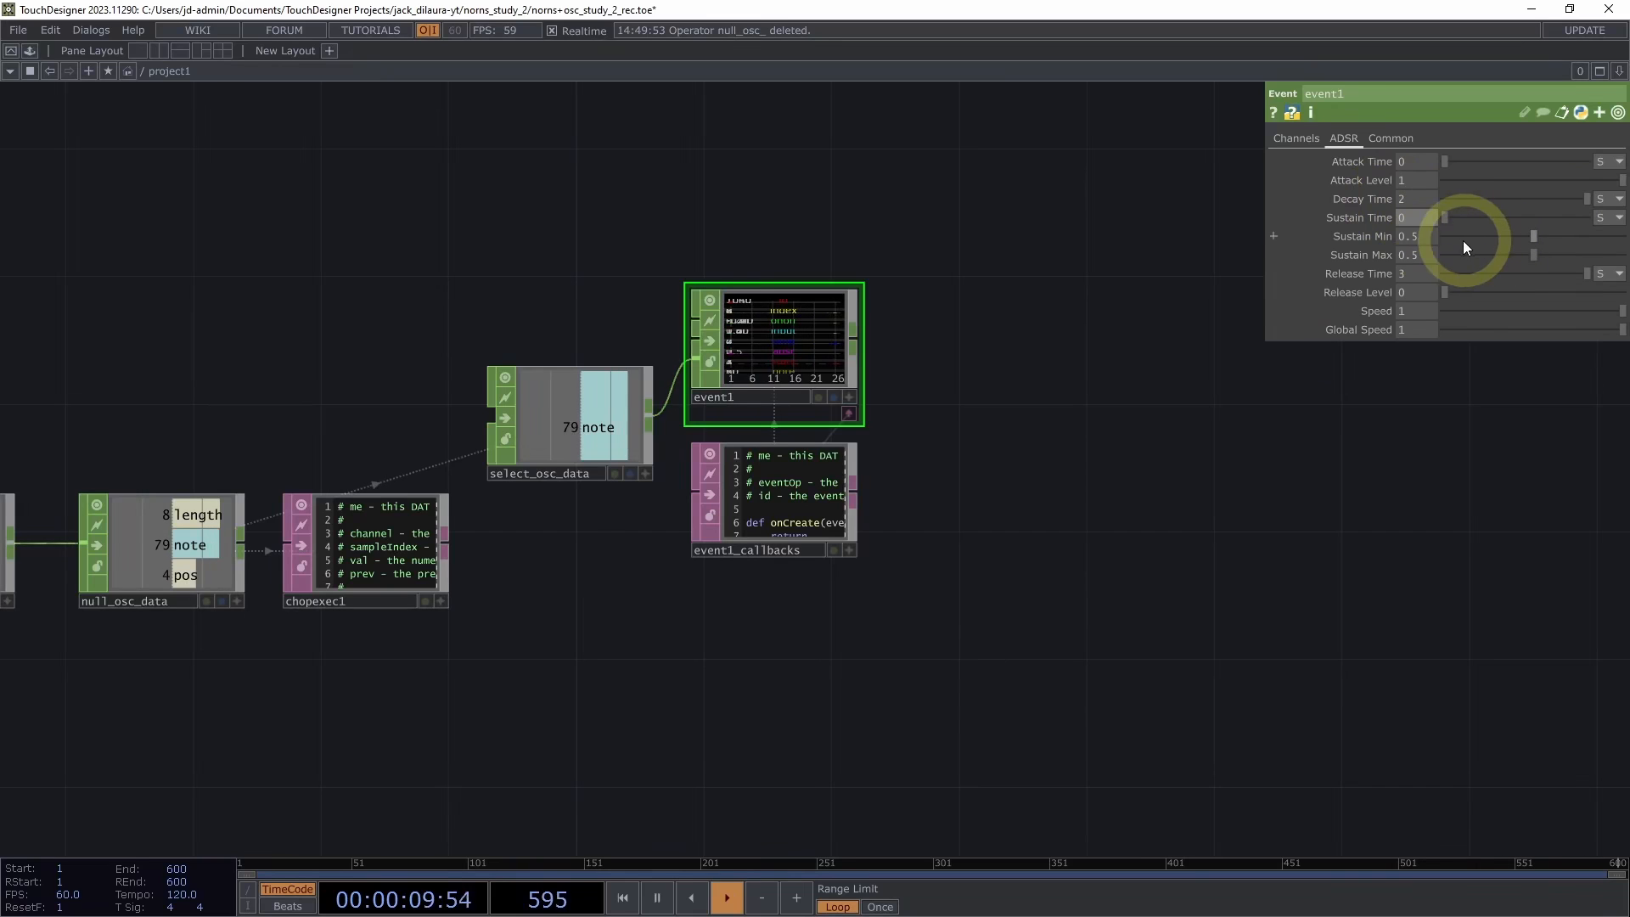
# Set event1's Sustain Min and Sustain Max to 0 and Release Time to 1, and check its channels
pyautogui.moveTo(1469, 235); pyautogui.dragTo(1402, 236)
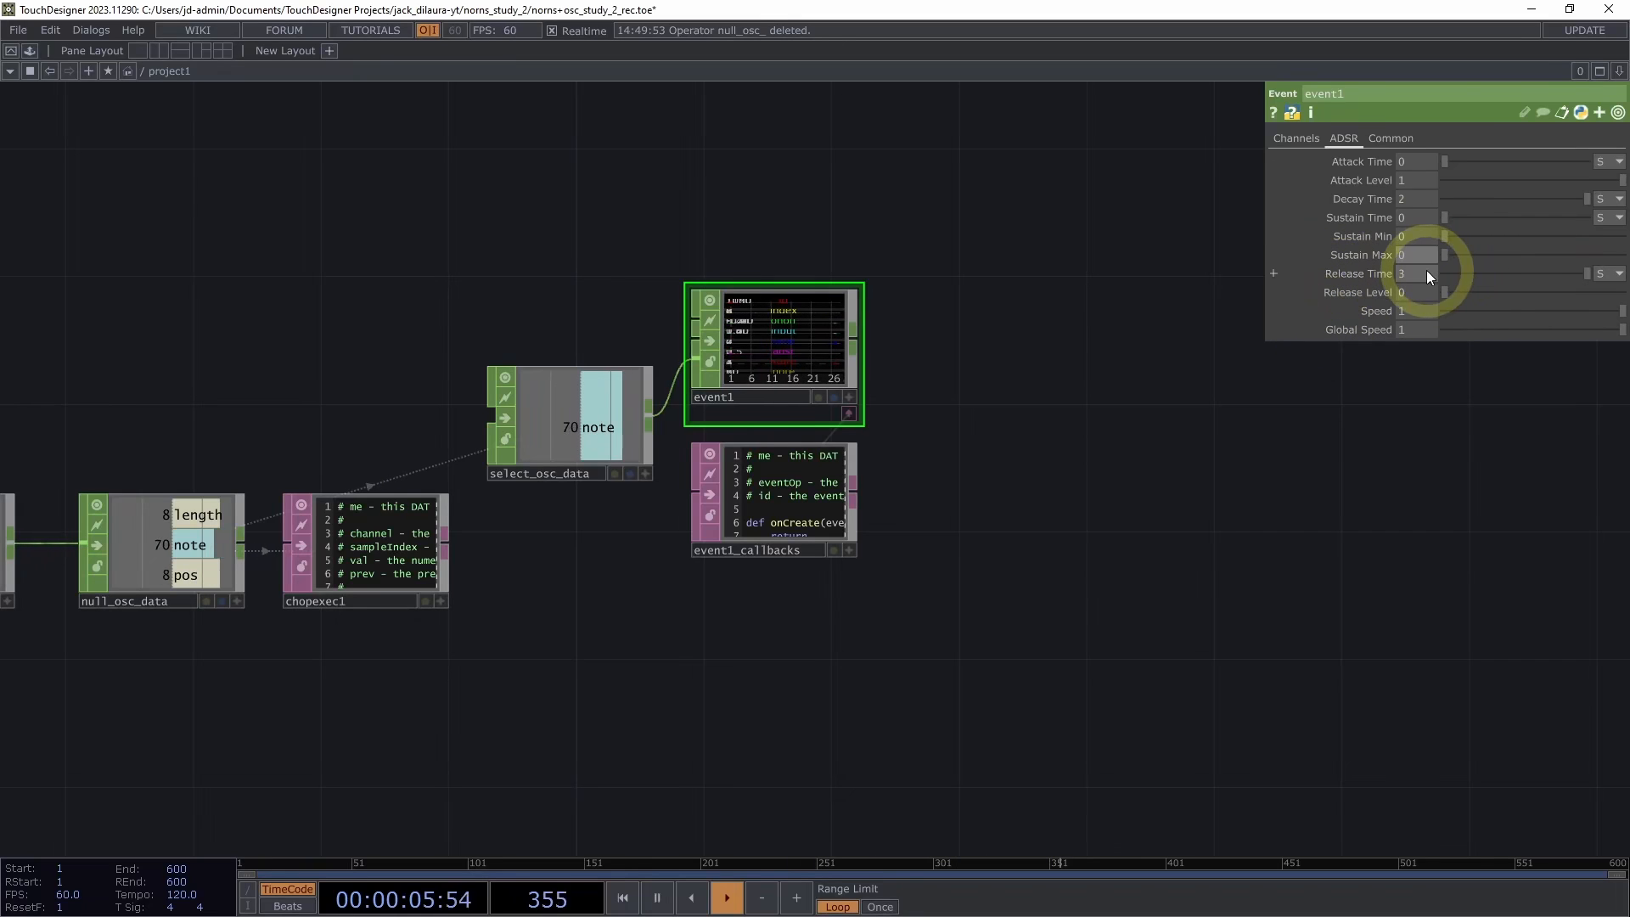
pyautogui.moveTo(1420, 272)
pyautogui.mouseDown(button='middle')
pyautogui.moveTo(1418, 256)
pyautogui.moveTo(1420, 273)
pyautogui.mouseUp(button='middle')
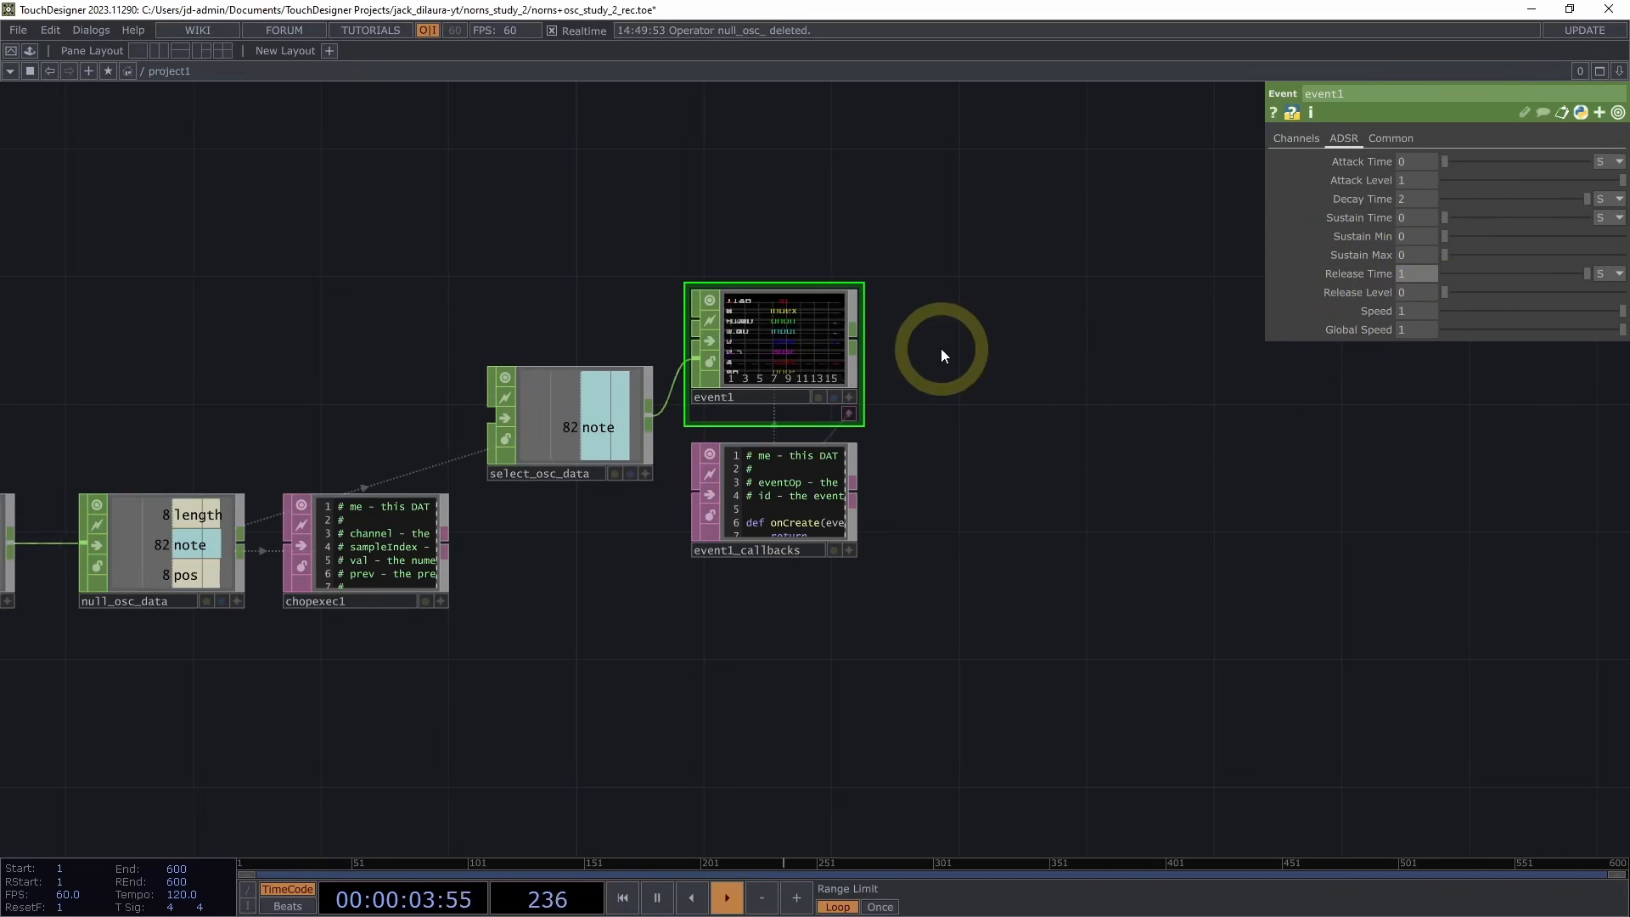
pyautogui.scroll(3, 947, 352)
pyautogui.scroll(2, 1001, 310)
pyautogui.moveTo(1034, 321); pyautogui.dragTo(1225, 344)
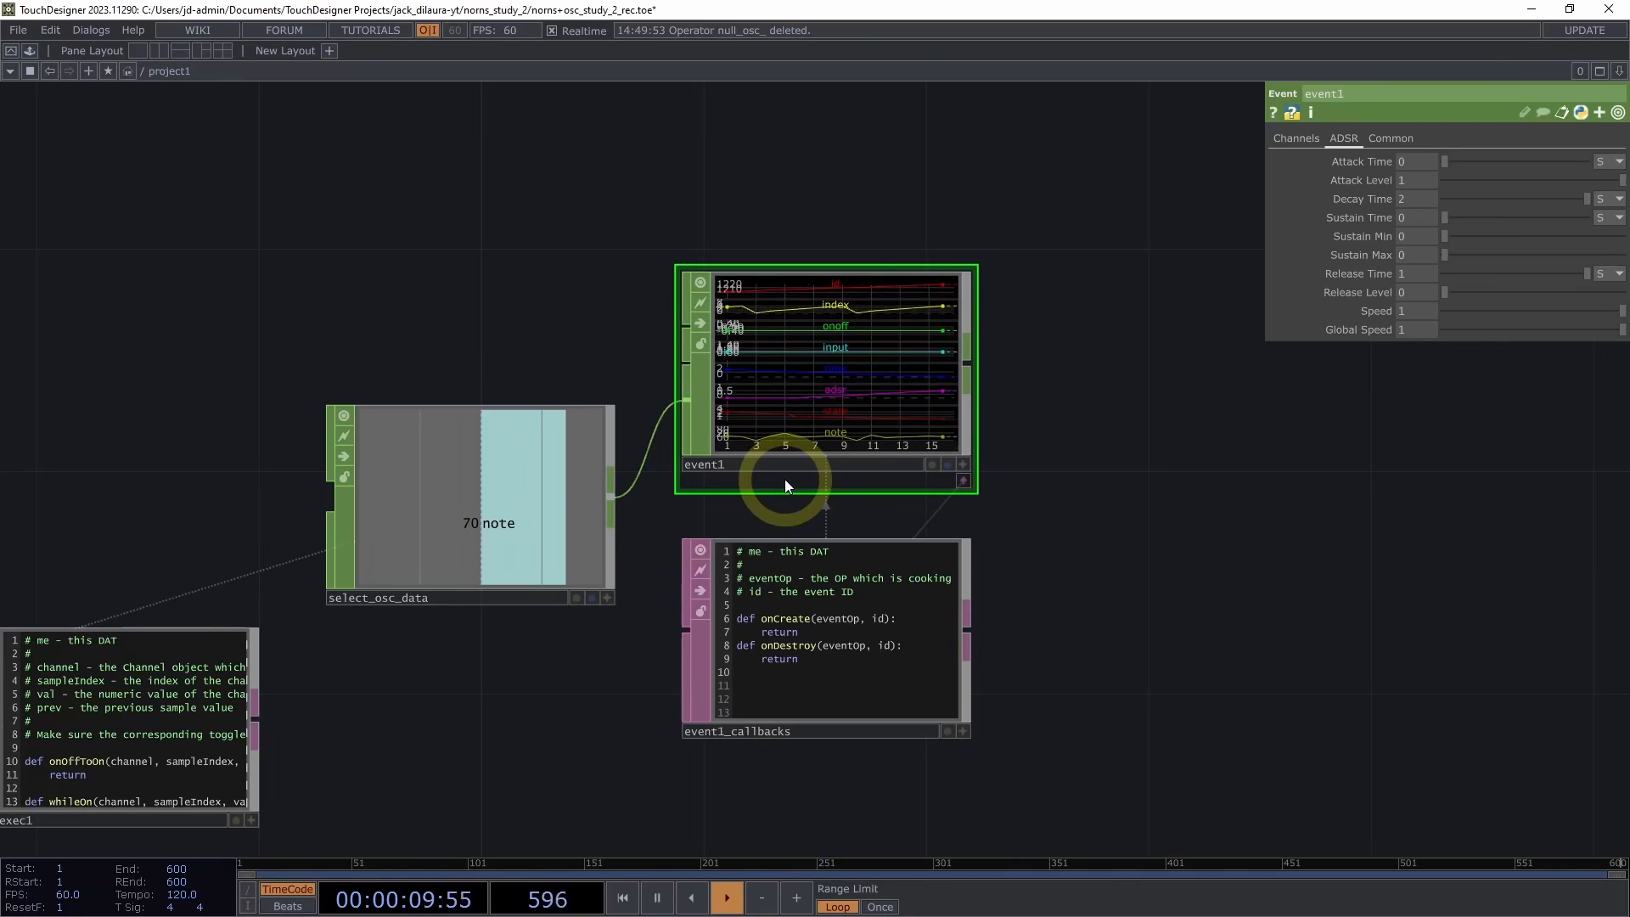
pyautogui.scroll(-2, 1271, 513)
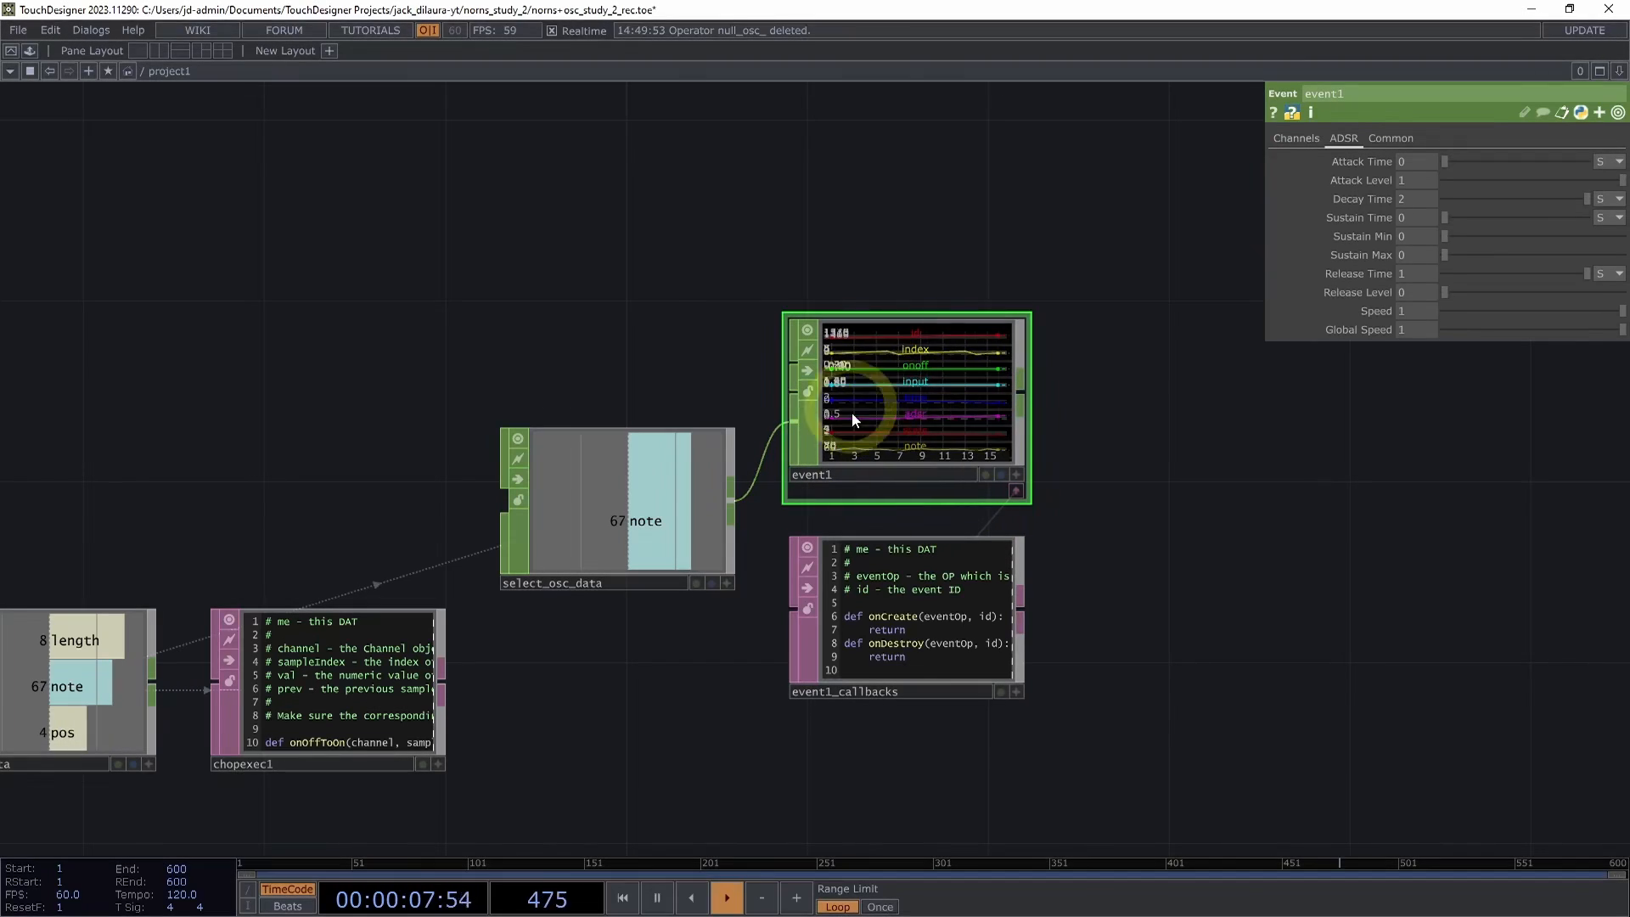
# Open event1's Python class documentation in the browser, read the optional createEvent arguments, and return to TouchDesigner
pyautogui.click(1291, 111)
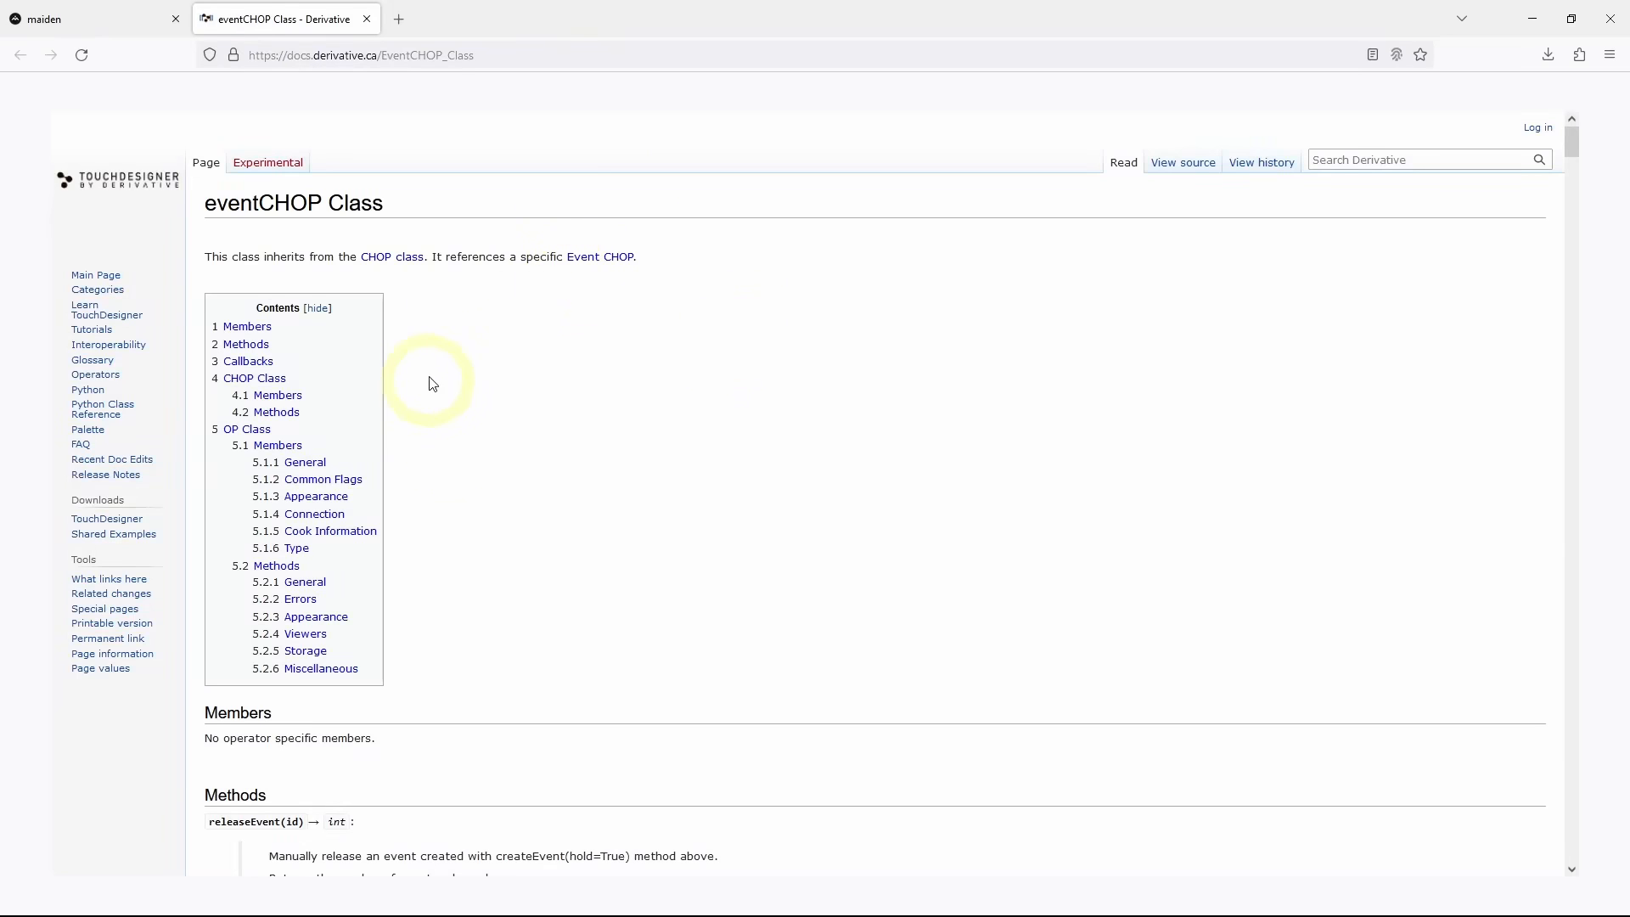
pyautogui.scroll(-5, 433, 351)
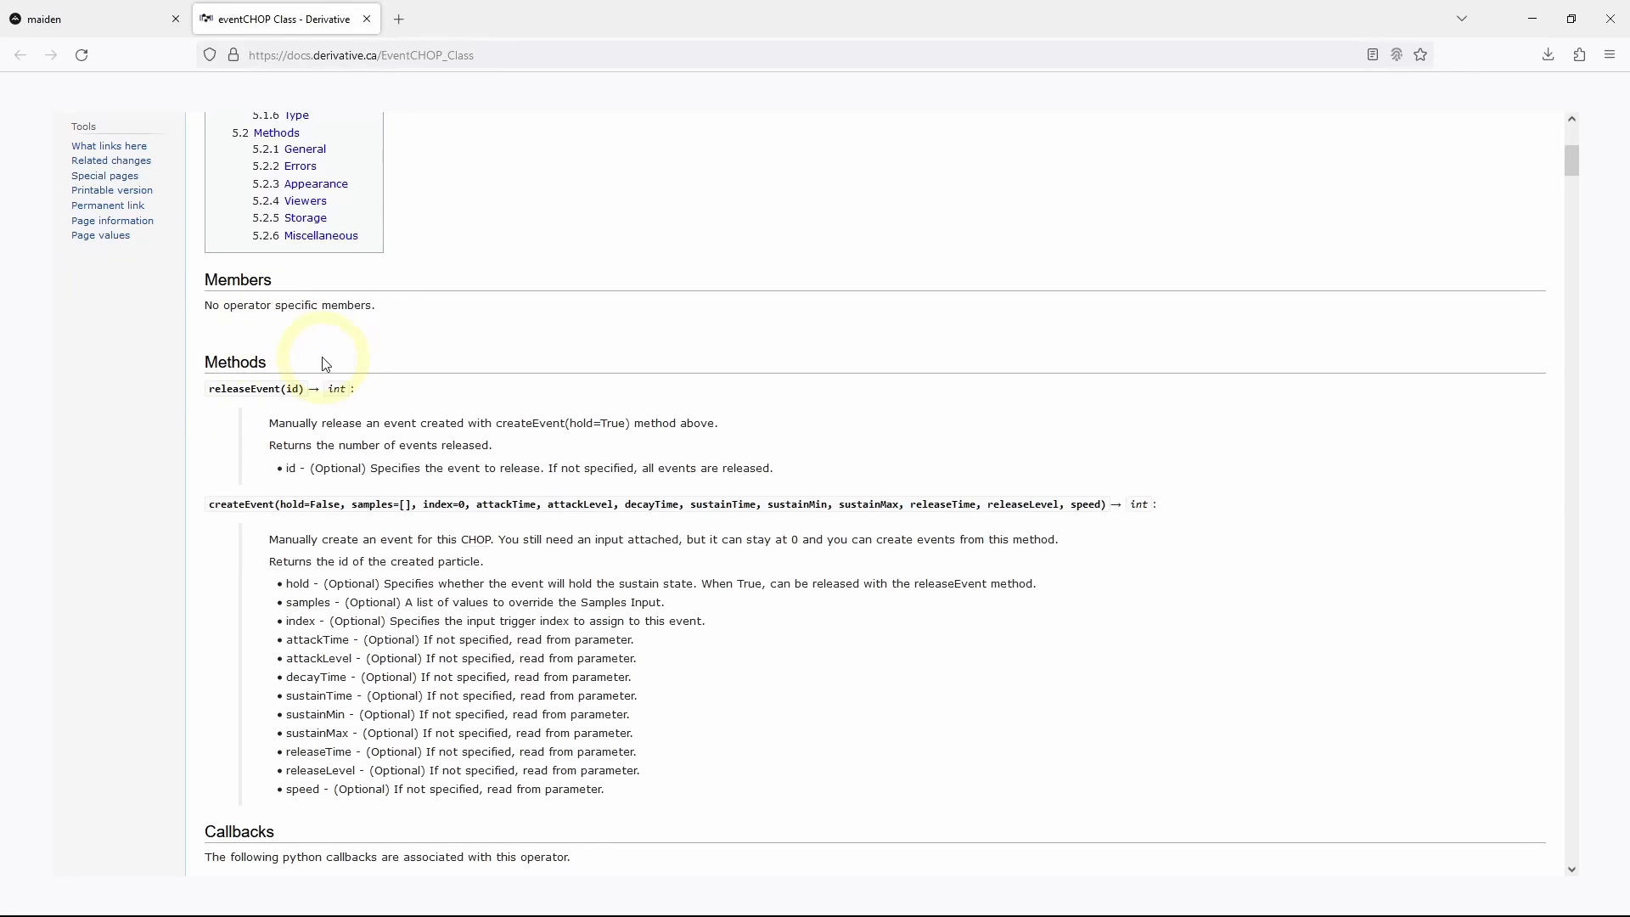
pyautogui.scroll(-1, 325, 363)
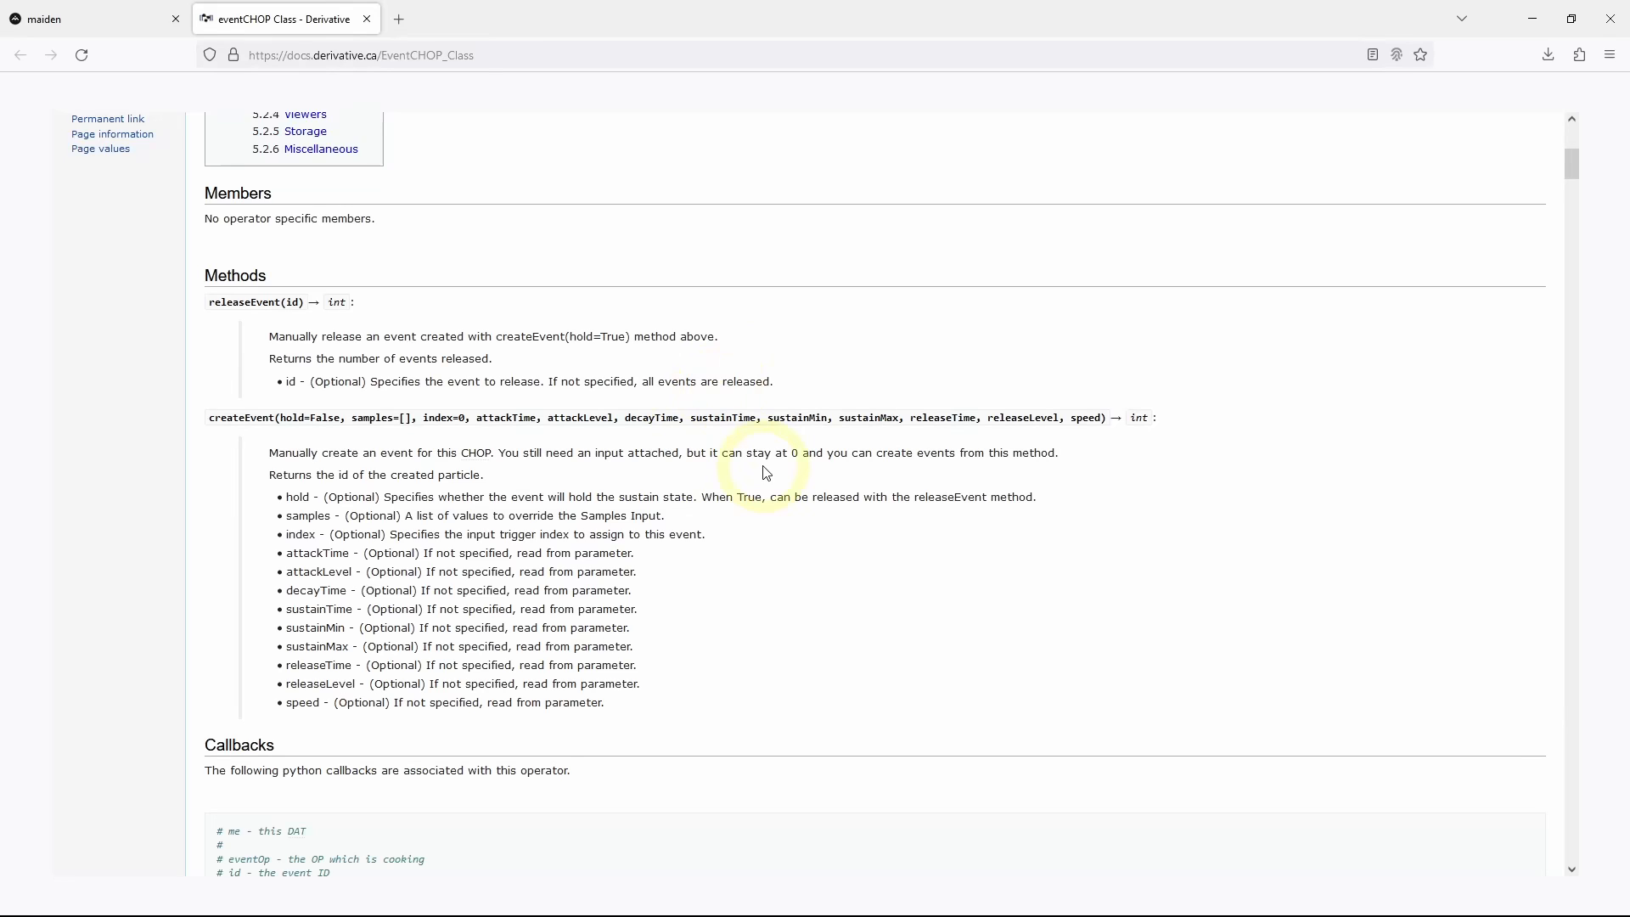
pyautogui.click(1533, 18)
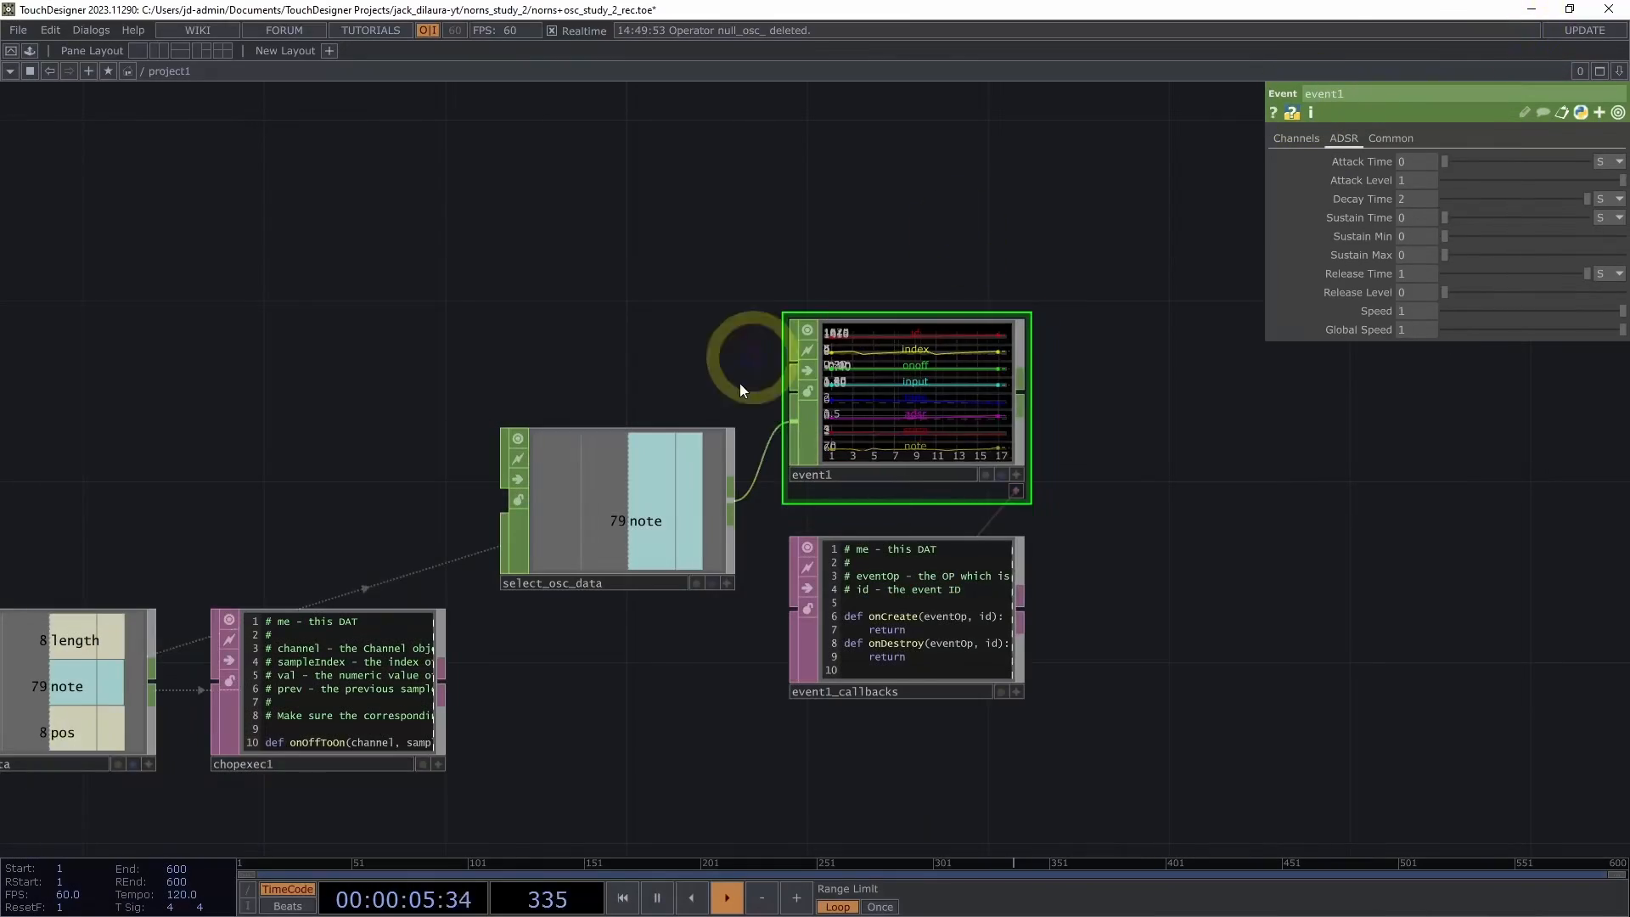
# Add a Null CHOP after event1 and rename it null_event
pyautogui.moveTo(1156, 528); pyautogui.dragTo(1102, 490)
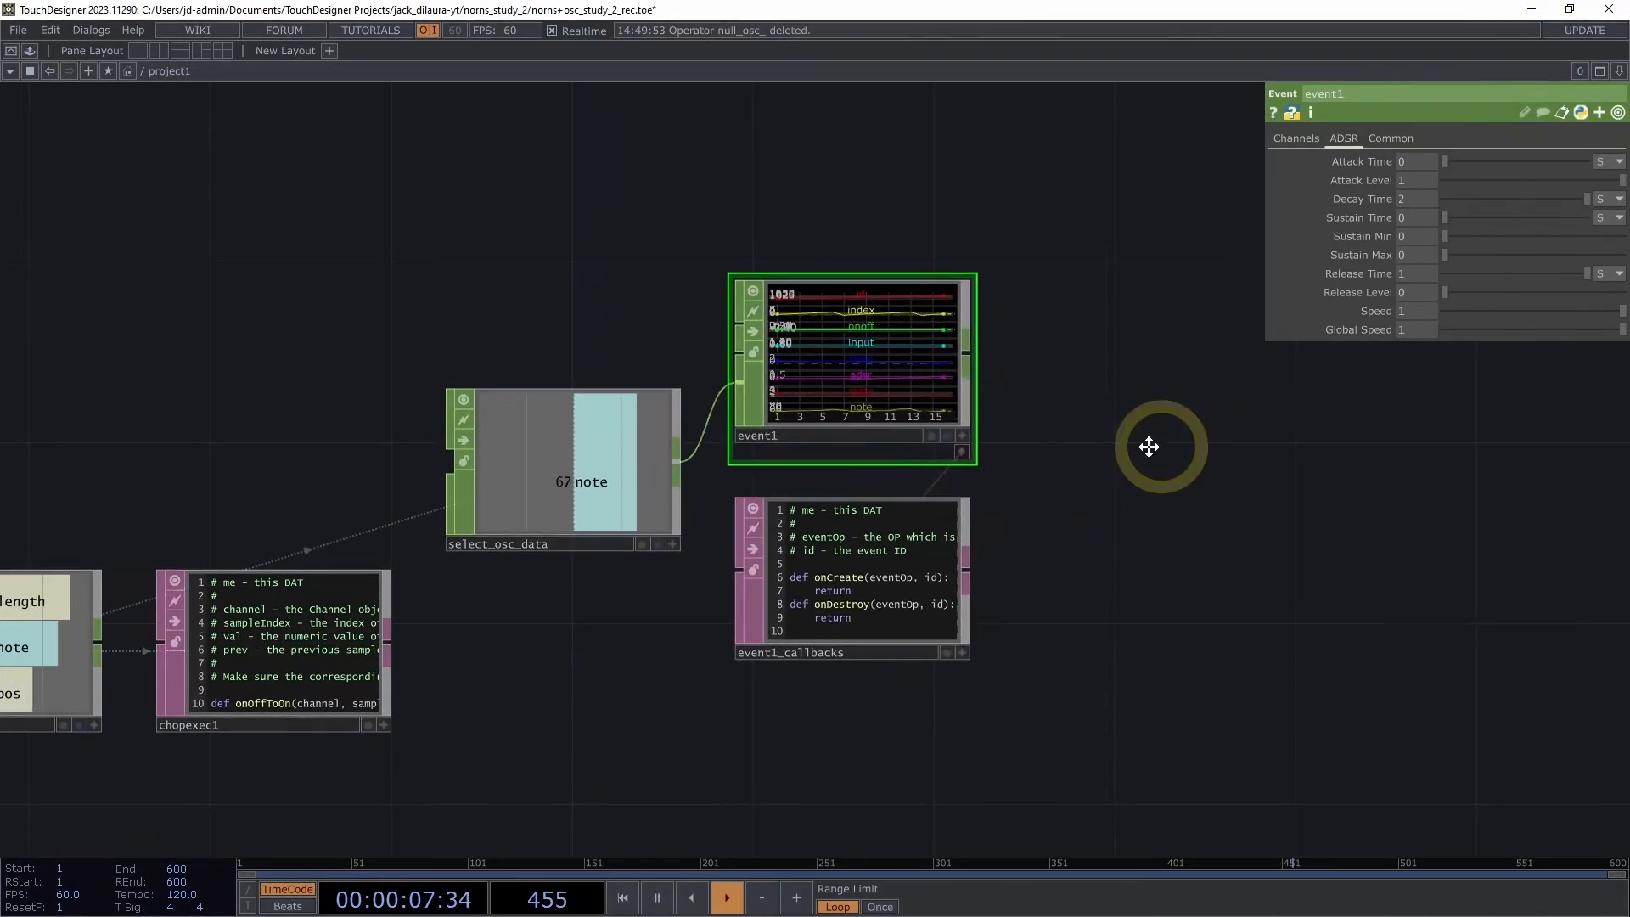
pyautogui.moveTo(1180, 447); pyautogui.dragTo(1089, 448)
pyautogui.moveTo(1087, 348); pyautogui.dragTo(871, 463)
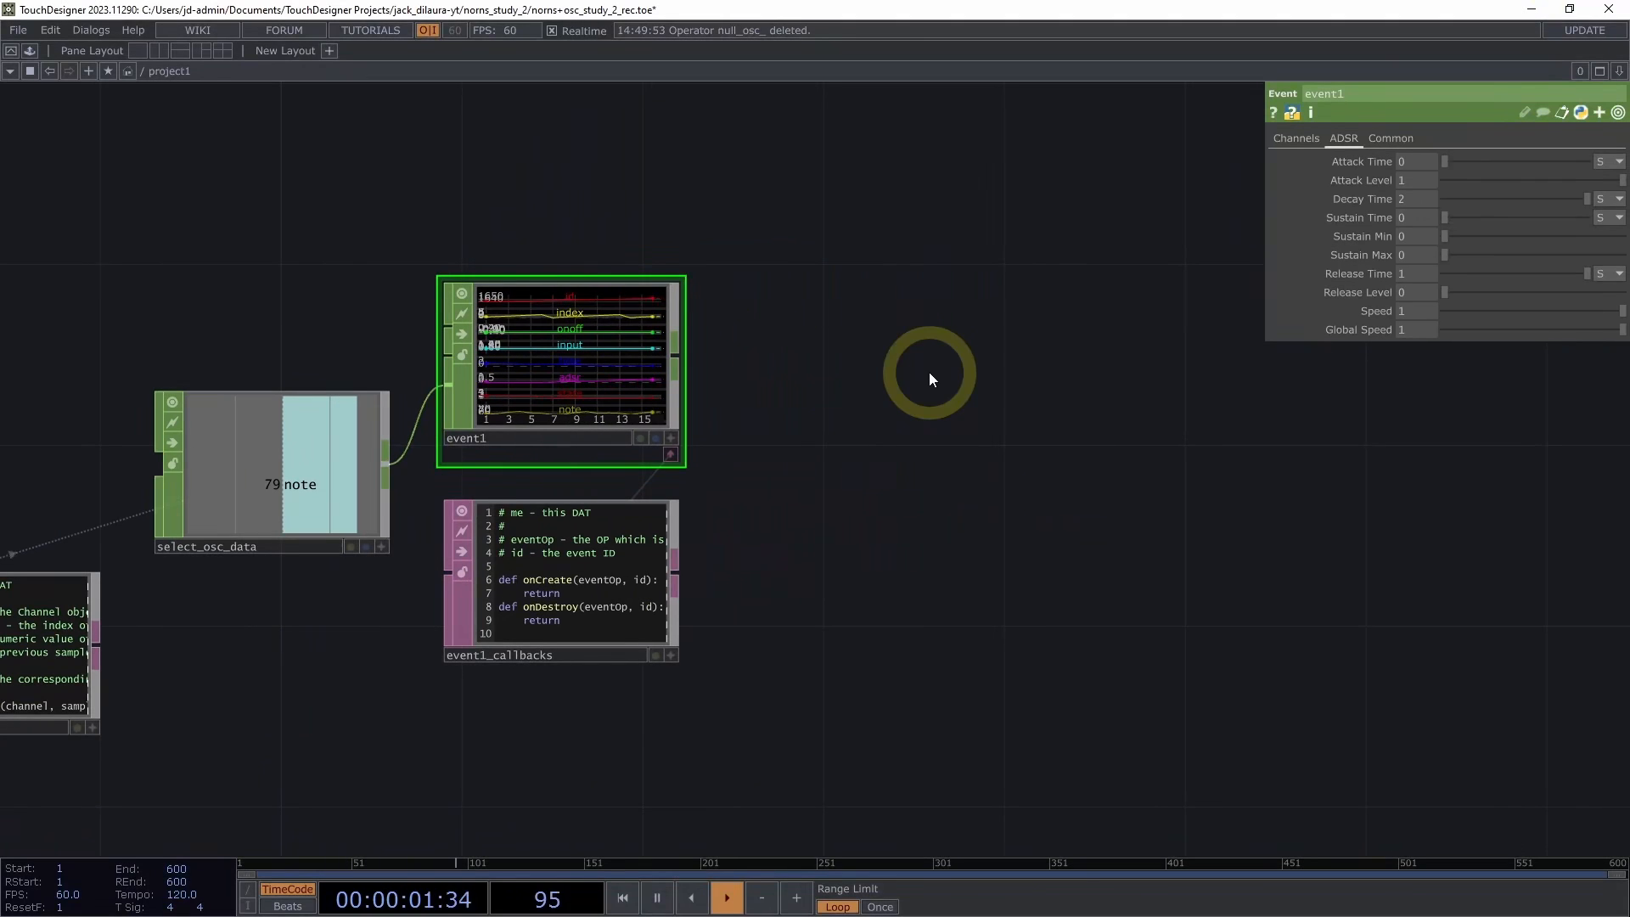
pyautogui.hotkey('alt', 'n')
pyautogui.click(1035, 370)
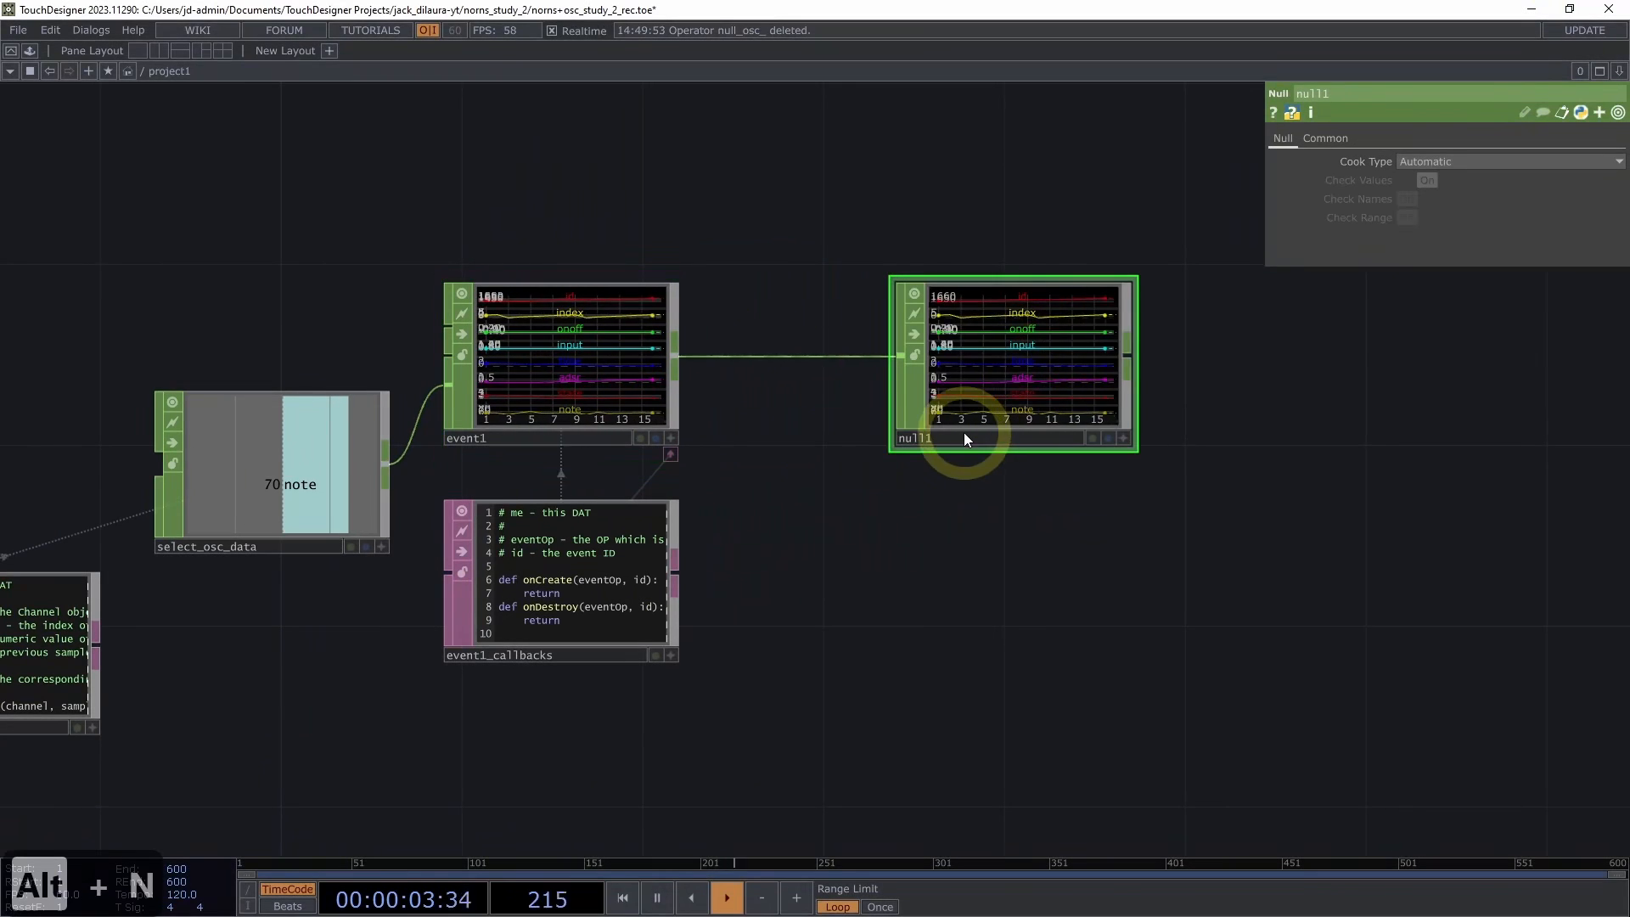
pyautogui.press('BackSpace')
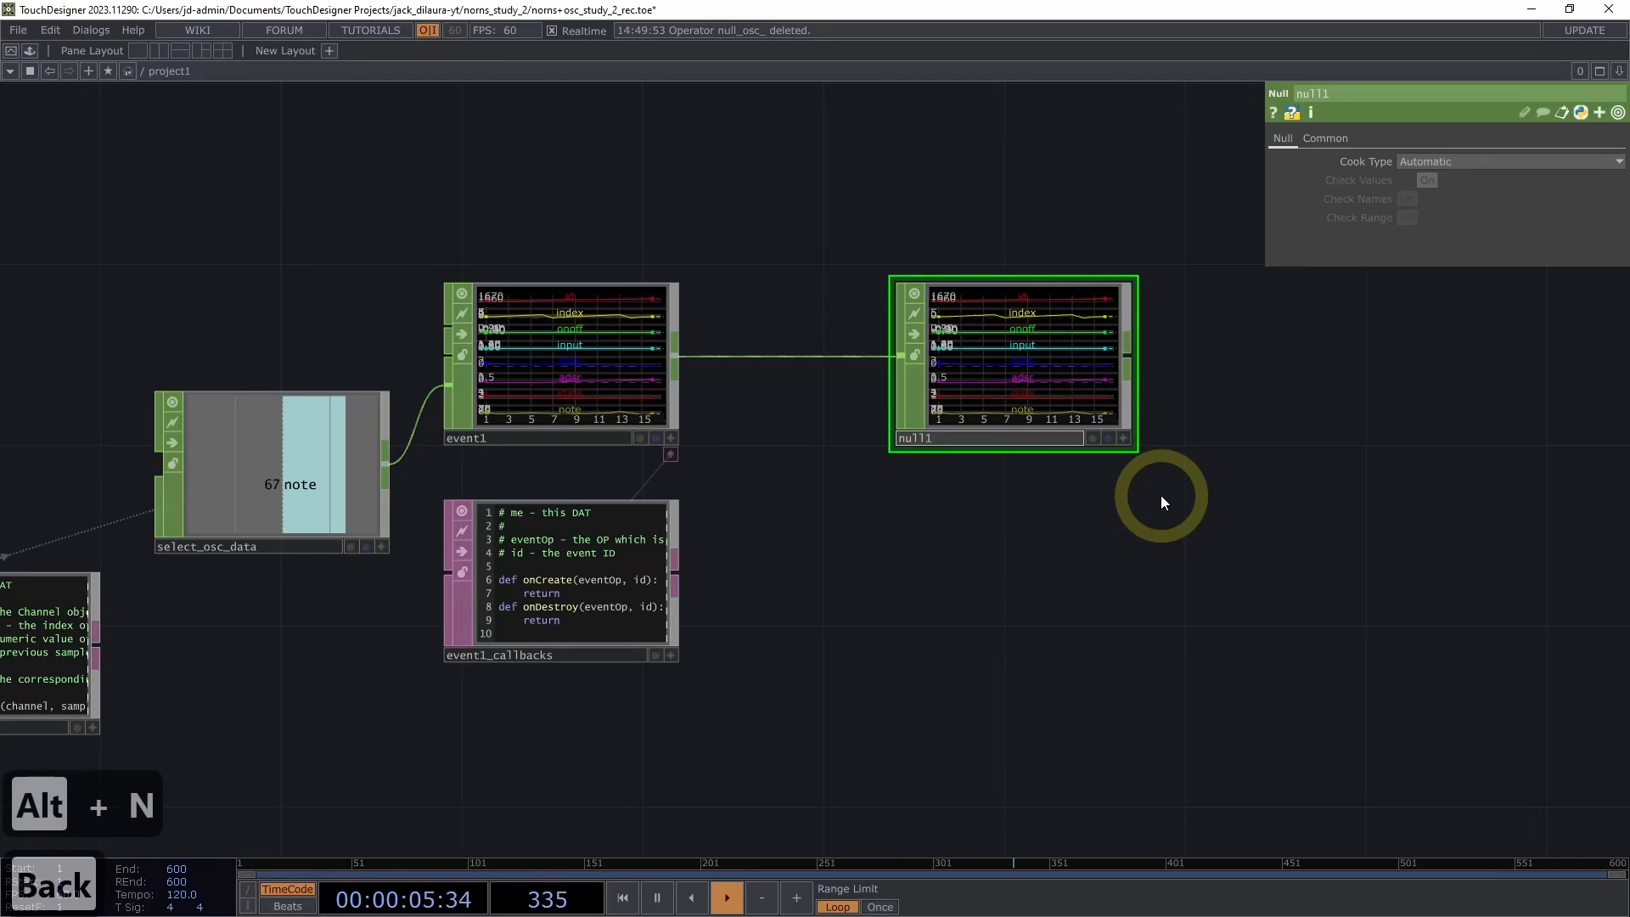
pyautogui.write('_event')
pyautogui.press('Return')
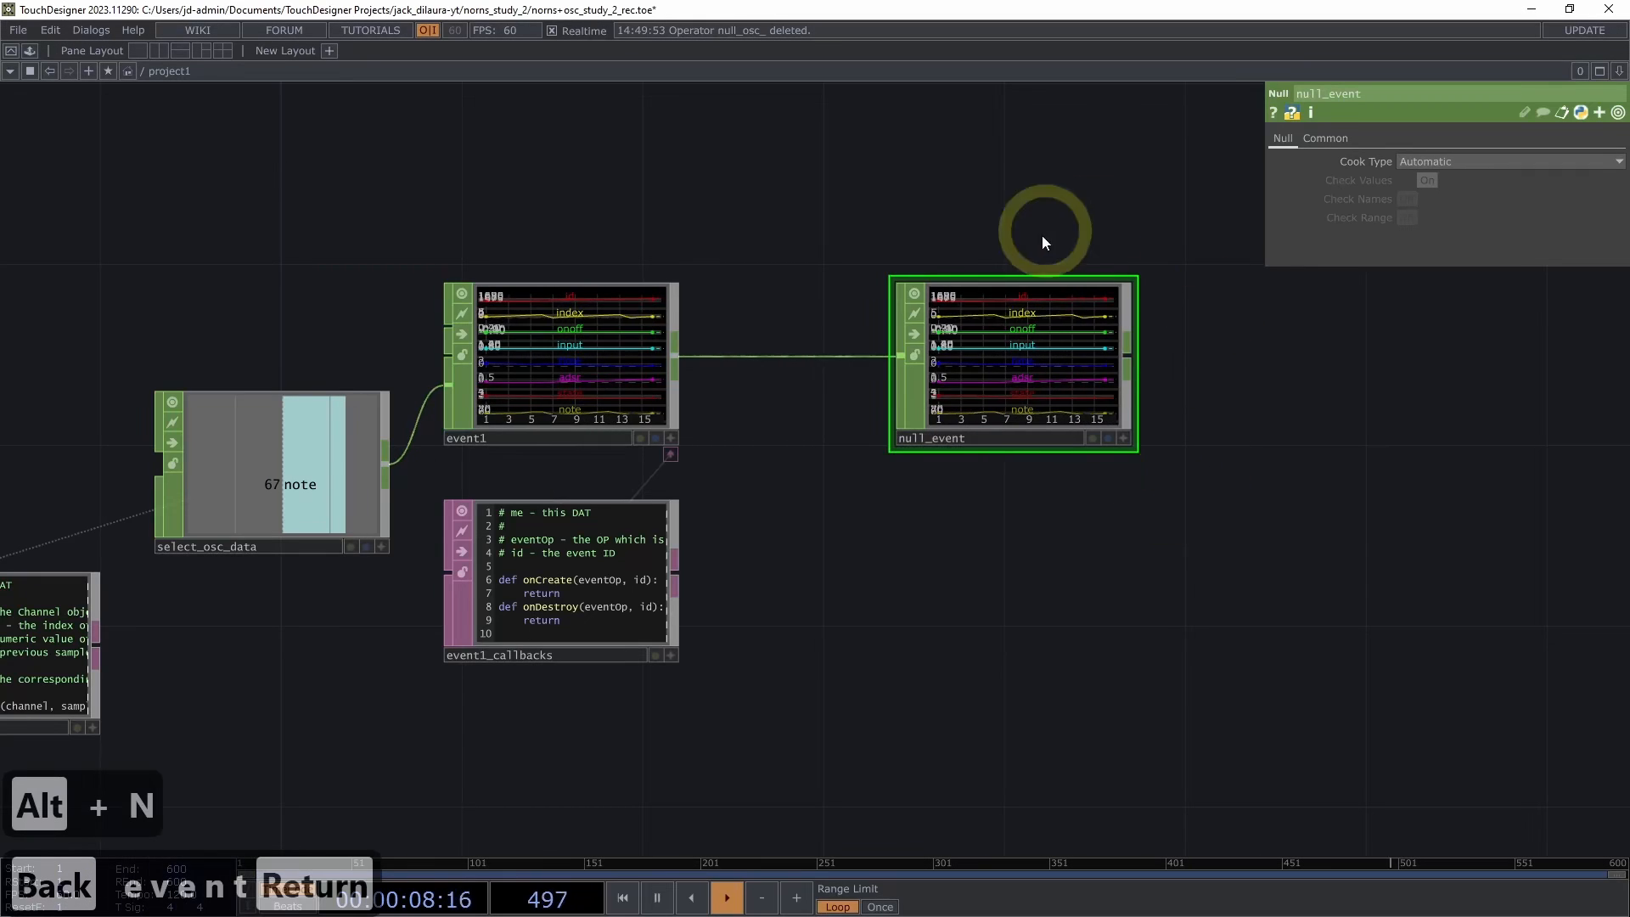
pyautogui.scroll(-1, 1071, 223)
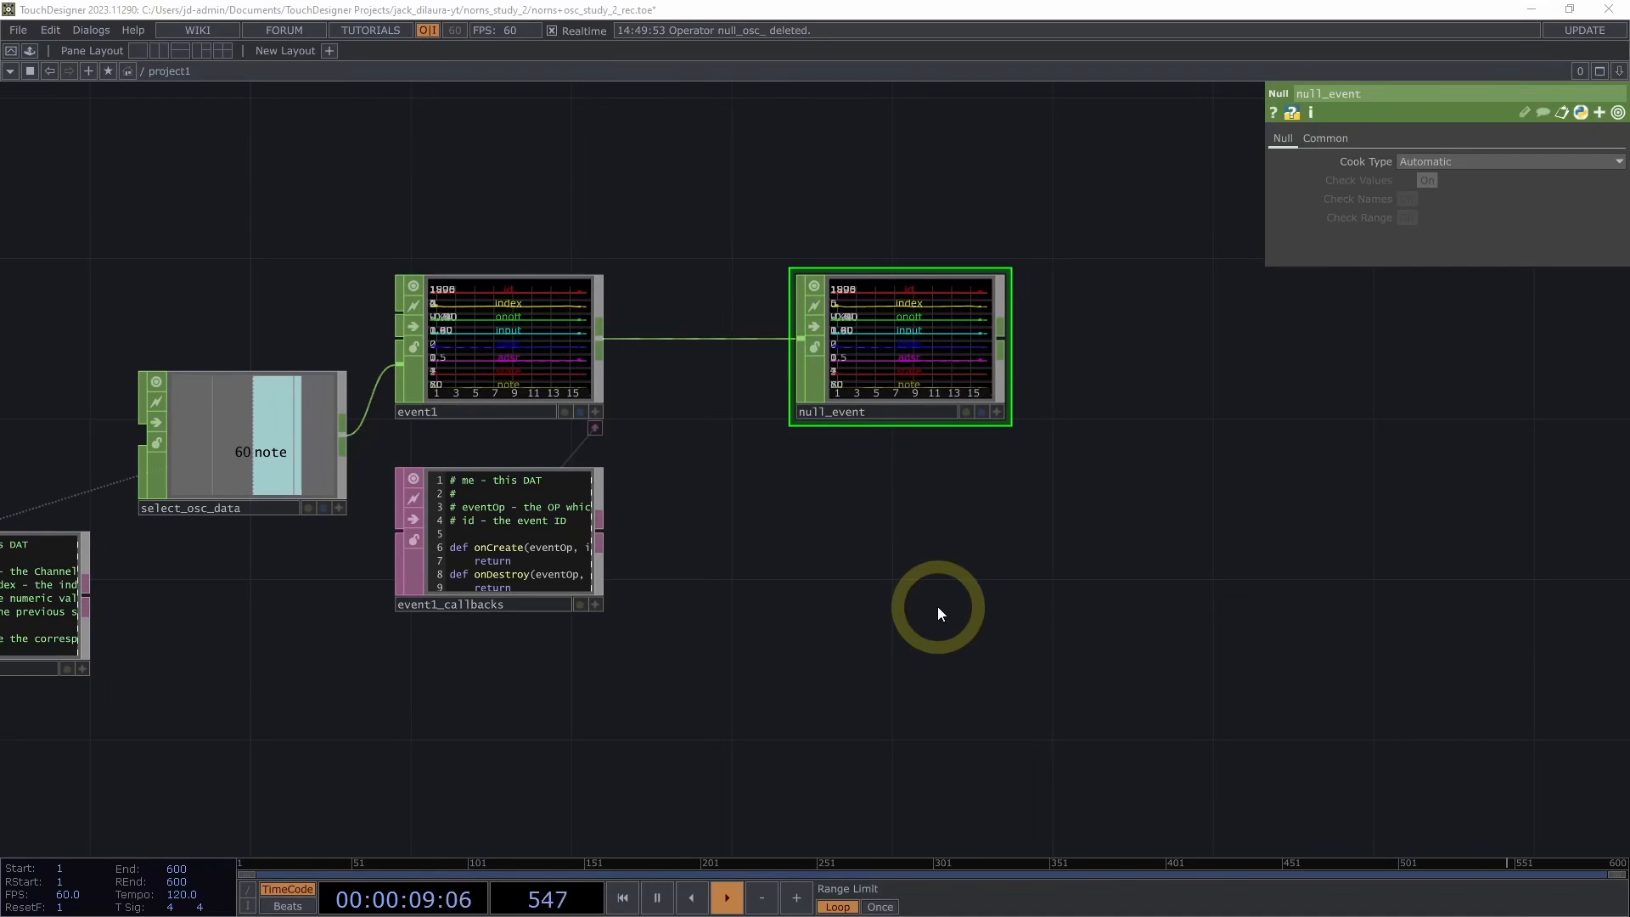
pyautogui.scroll(-2, 883, 603)
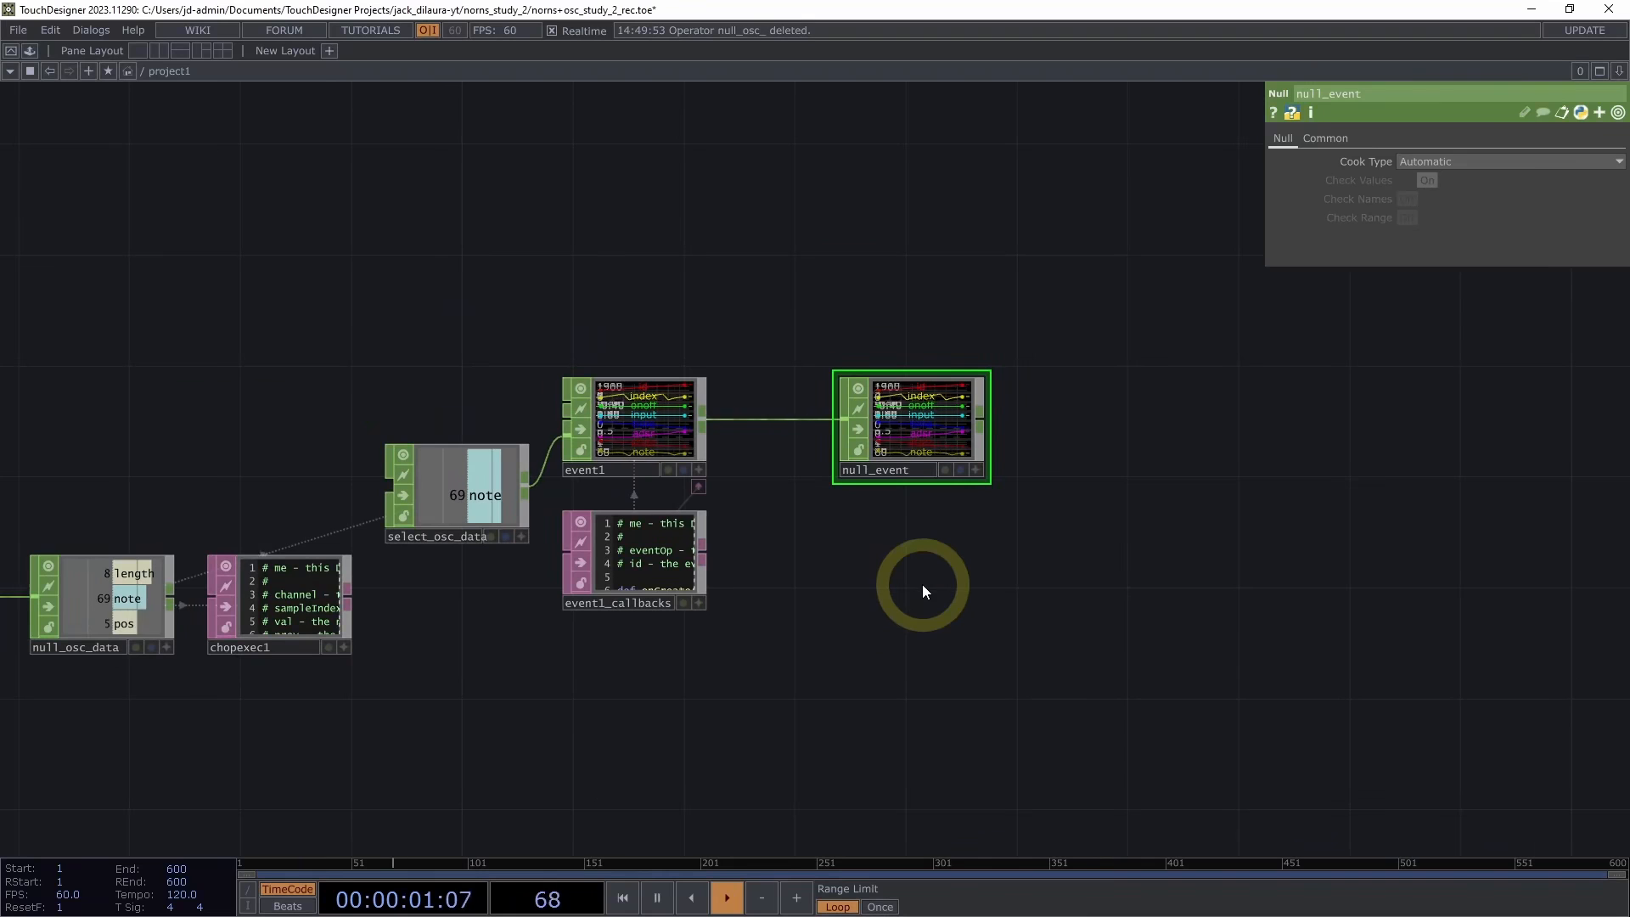
pyautogui.moveTo(963, 590); pyautogui.dragTo(824, 641)
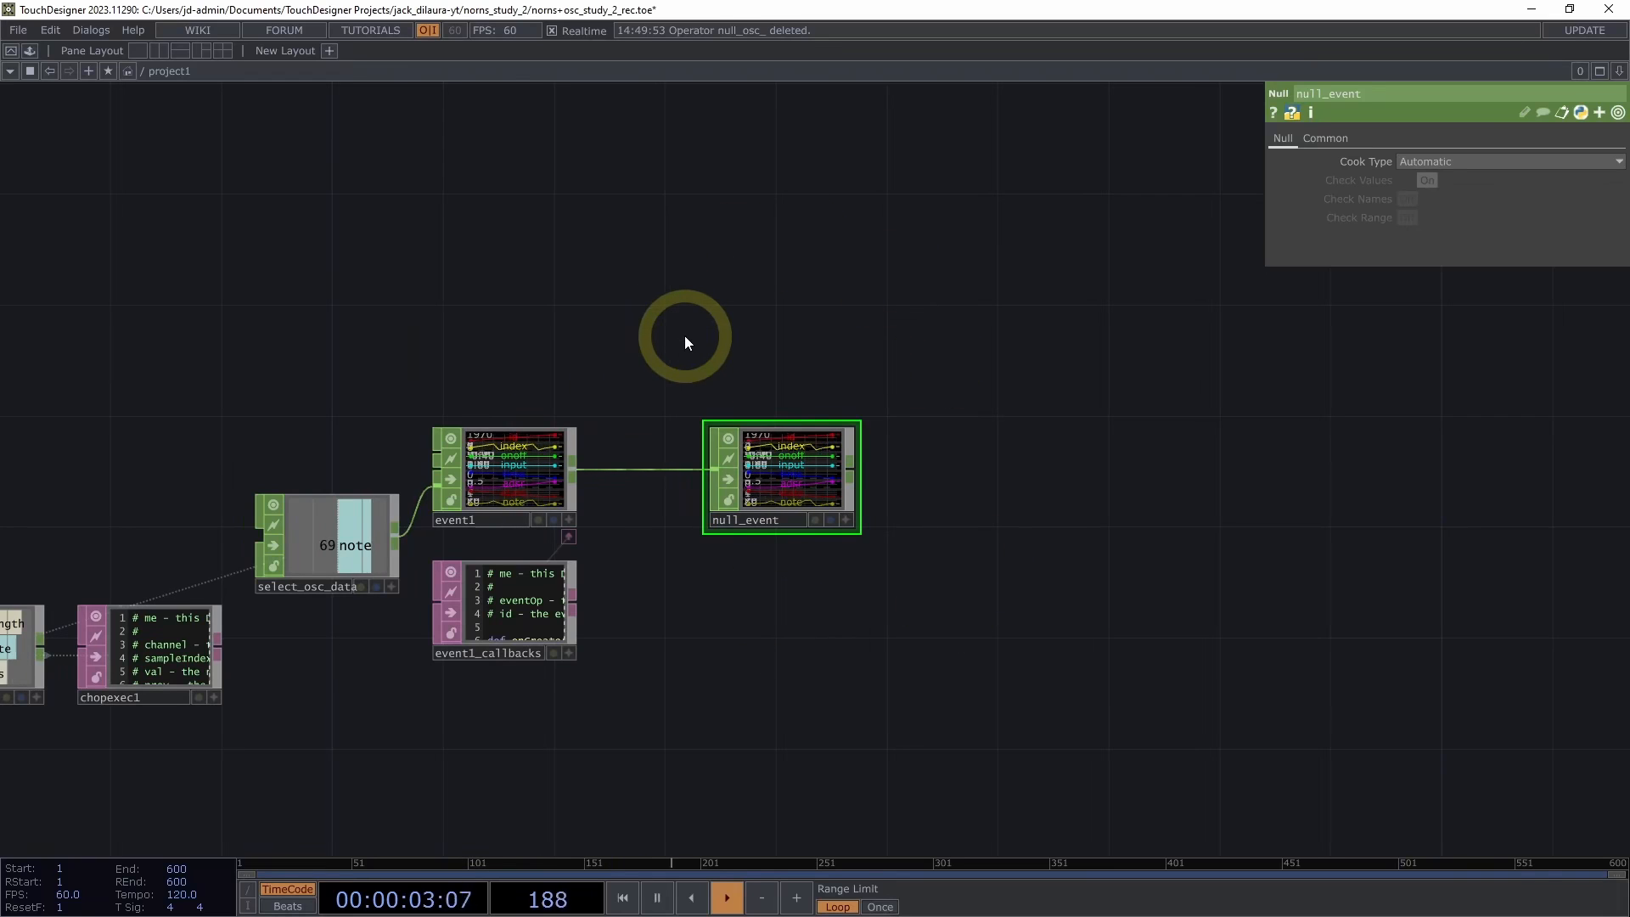
# Add a Box SOP to the network above event1
pyautogui.moveTo(735, 312); pyautogui.dragTo(699, 318)
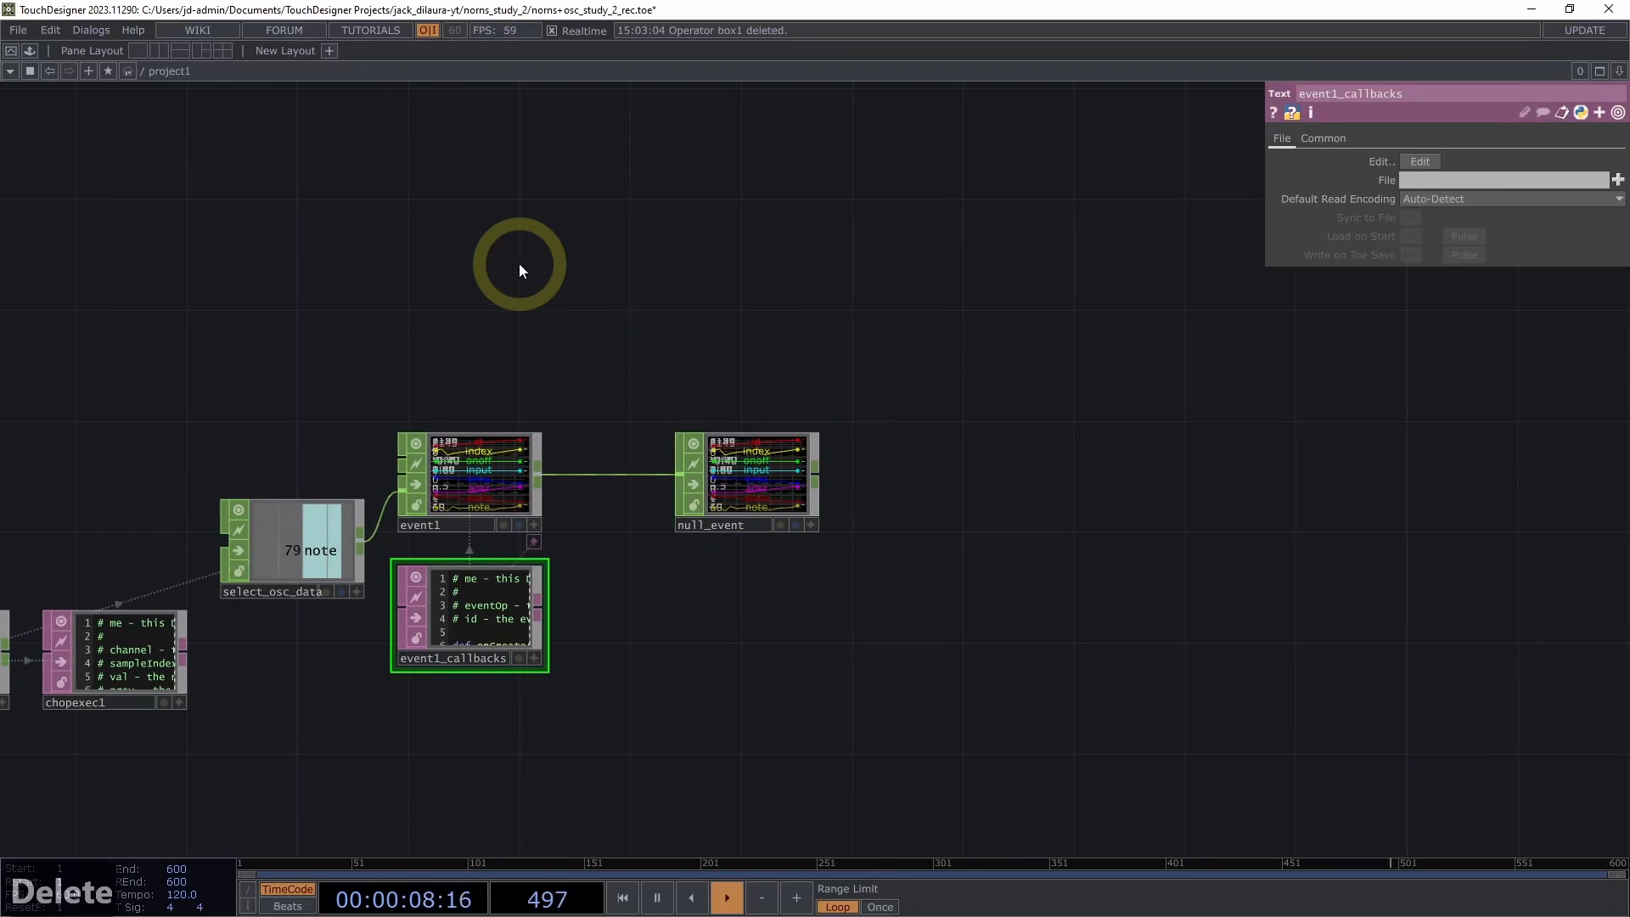
pyautogui.press('Tab')
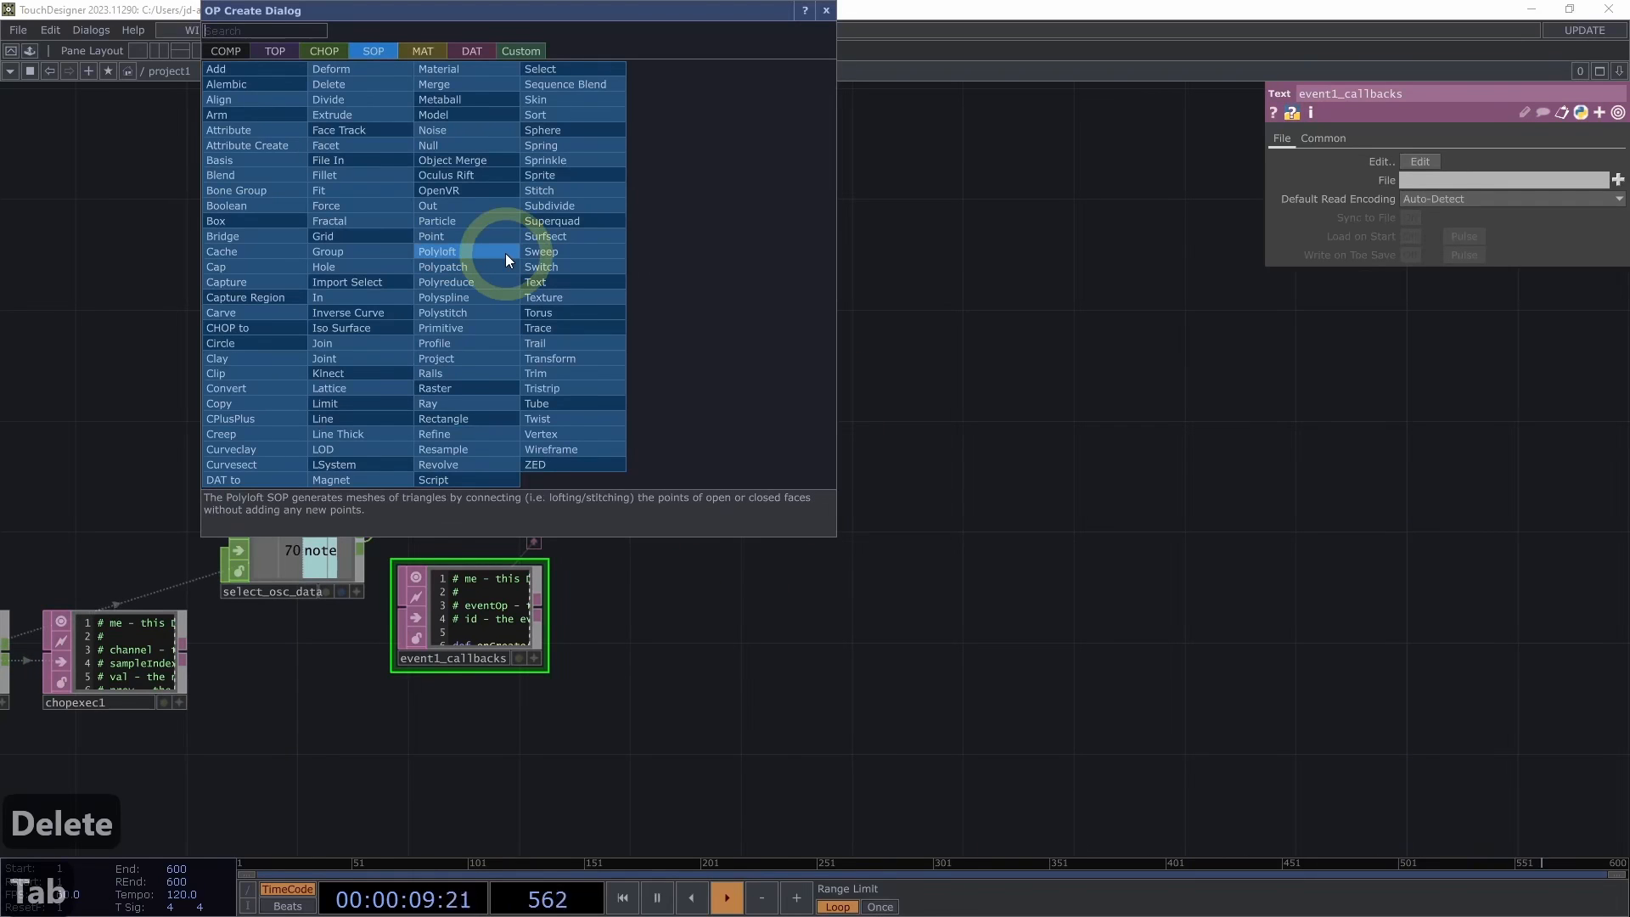
pyautogui.click(206, 221)
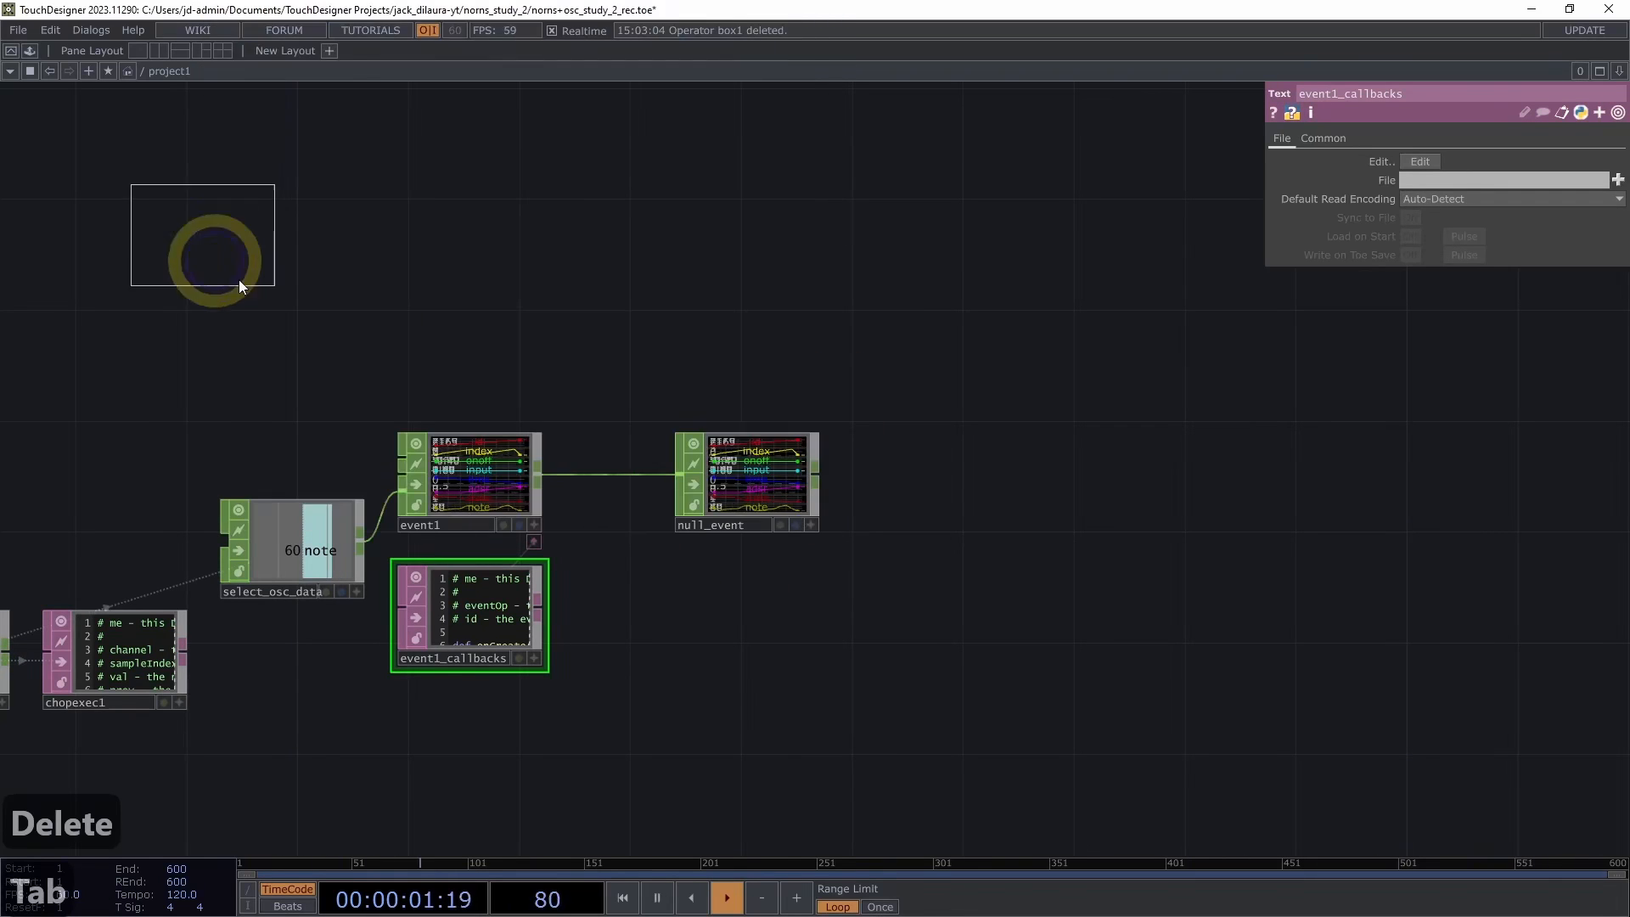
pyautogui.click(460, 320)
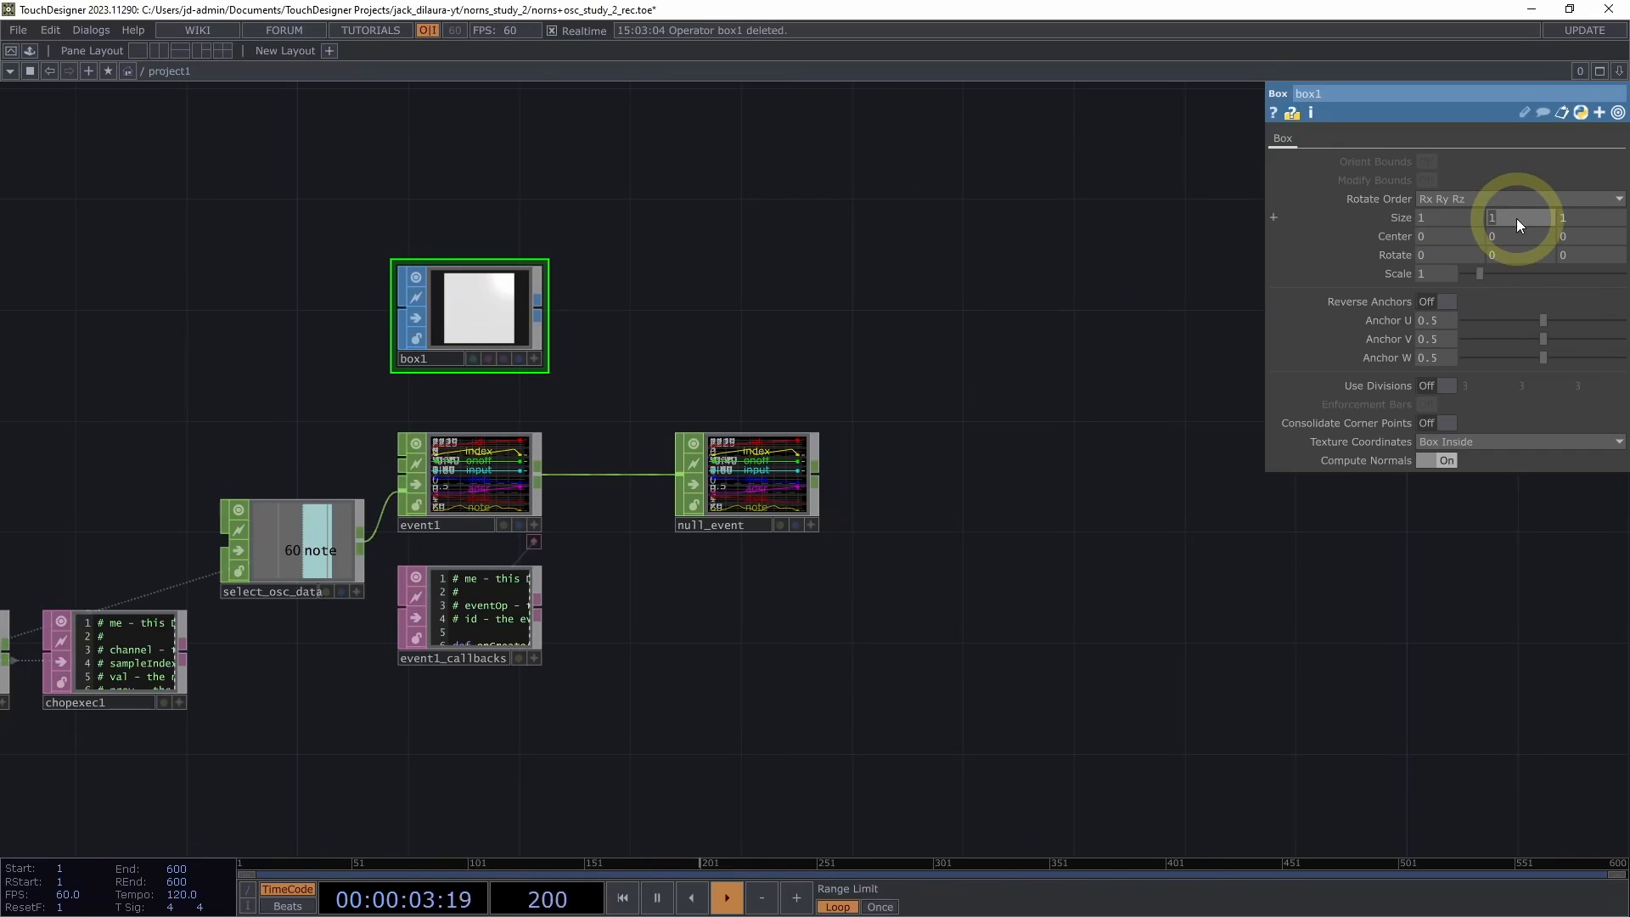
# Set box1's Y size to 0.2 and its Scale to 0.2
pyautogui.write('0.2')
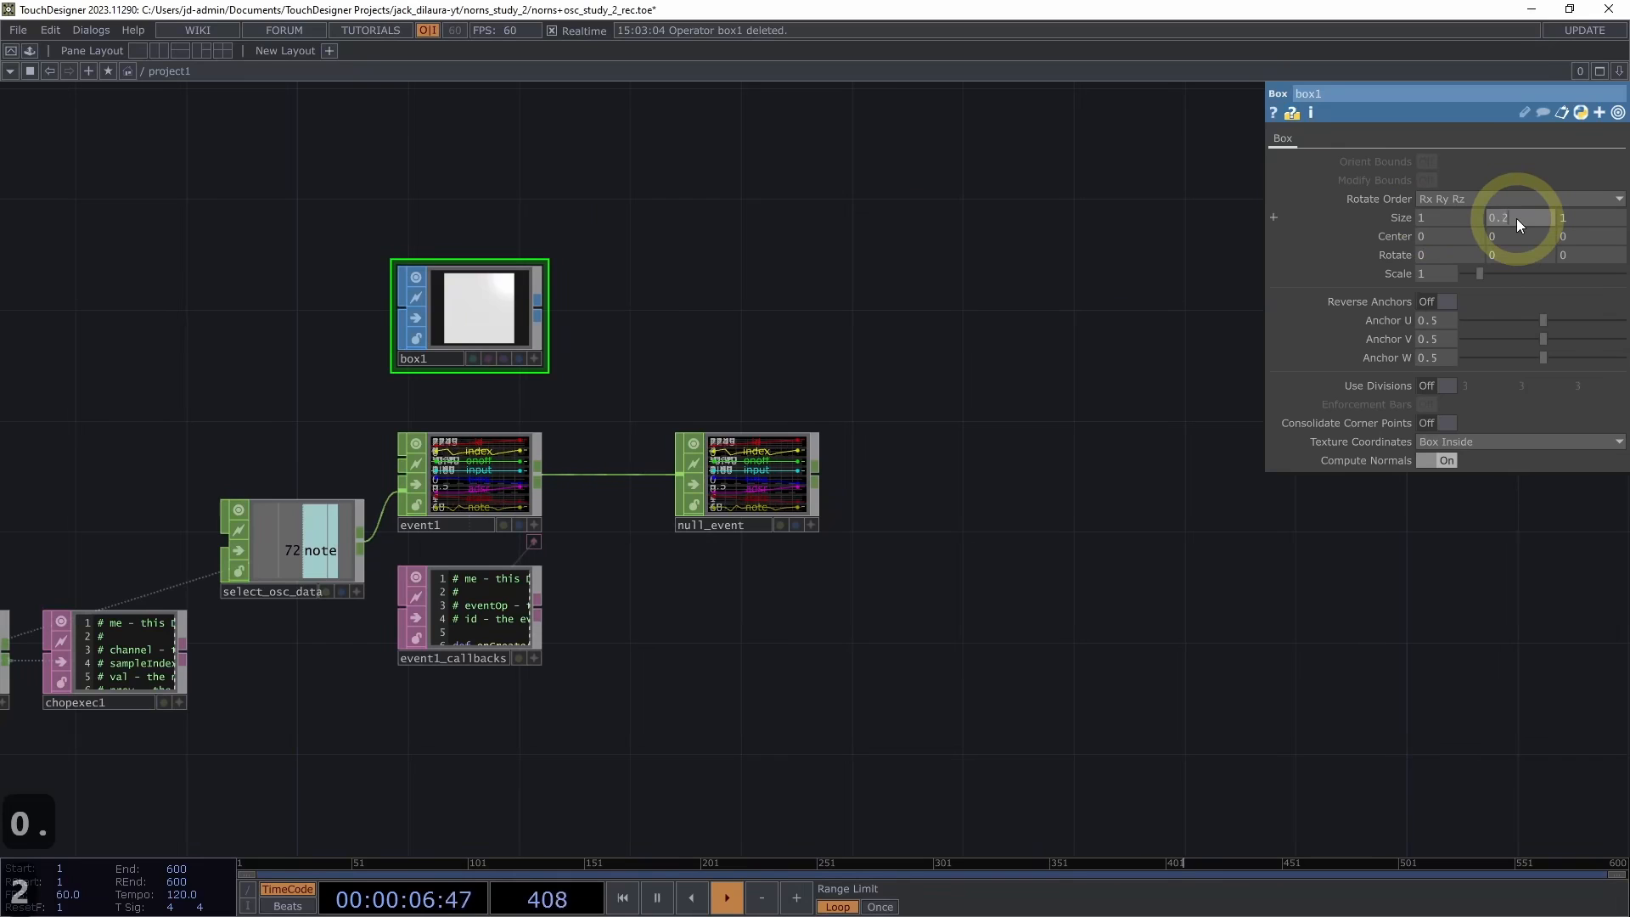
pyautogui.press('Return')
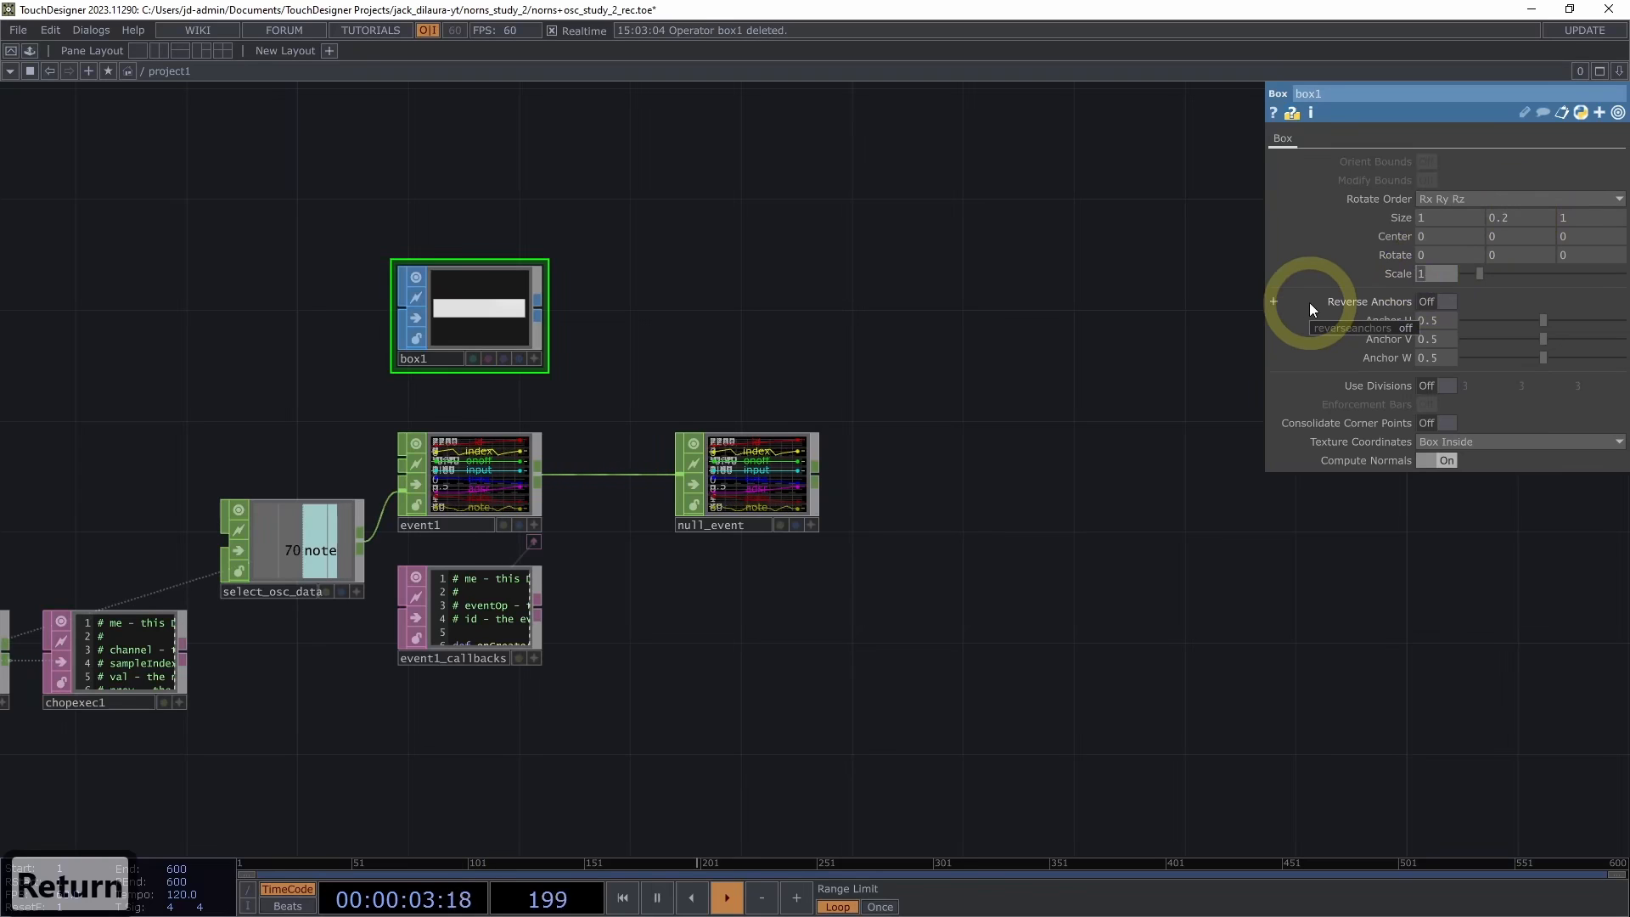
pyautogui.write('0.2')
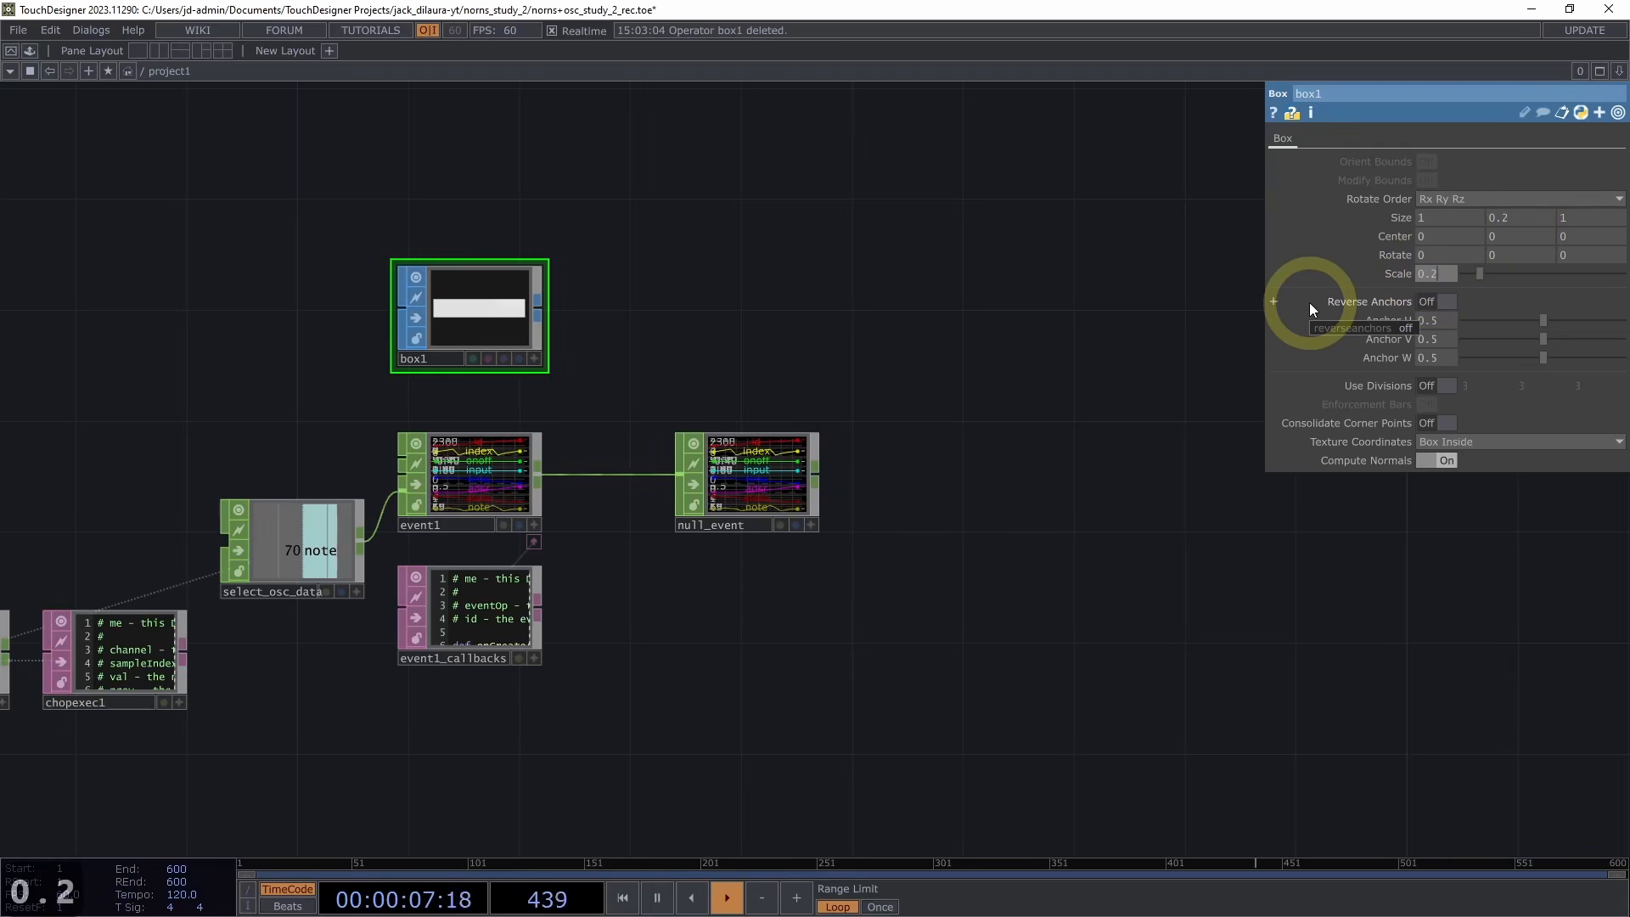
pyautogui.press('Return')
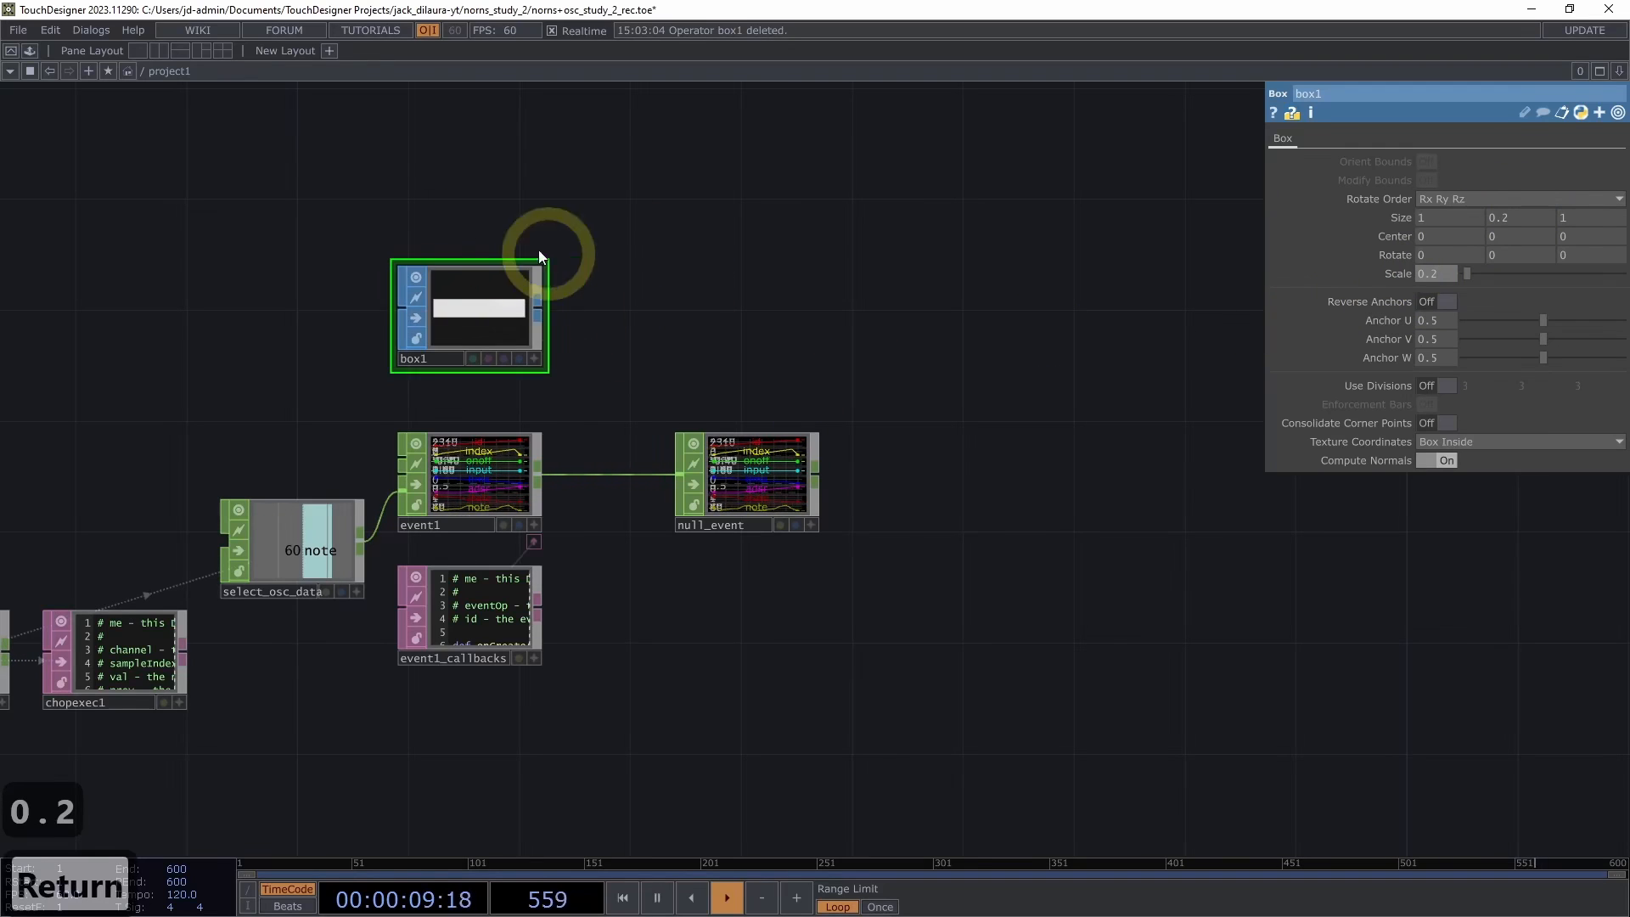
# Add a Geometry COMP fed by box1's output and place it beside the box, above null_event
pyautogui.scroll(-3, 668, 339)
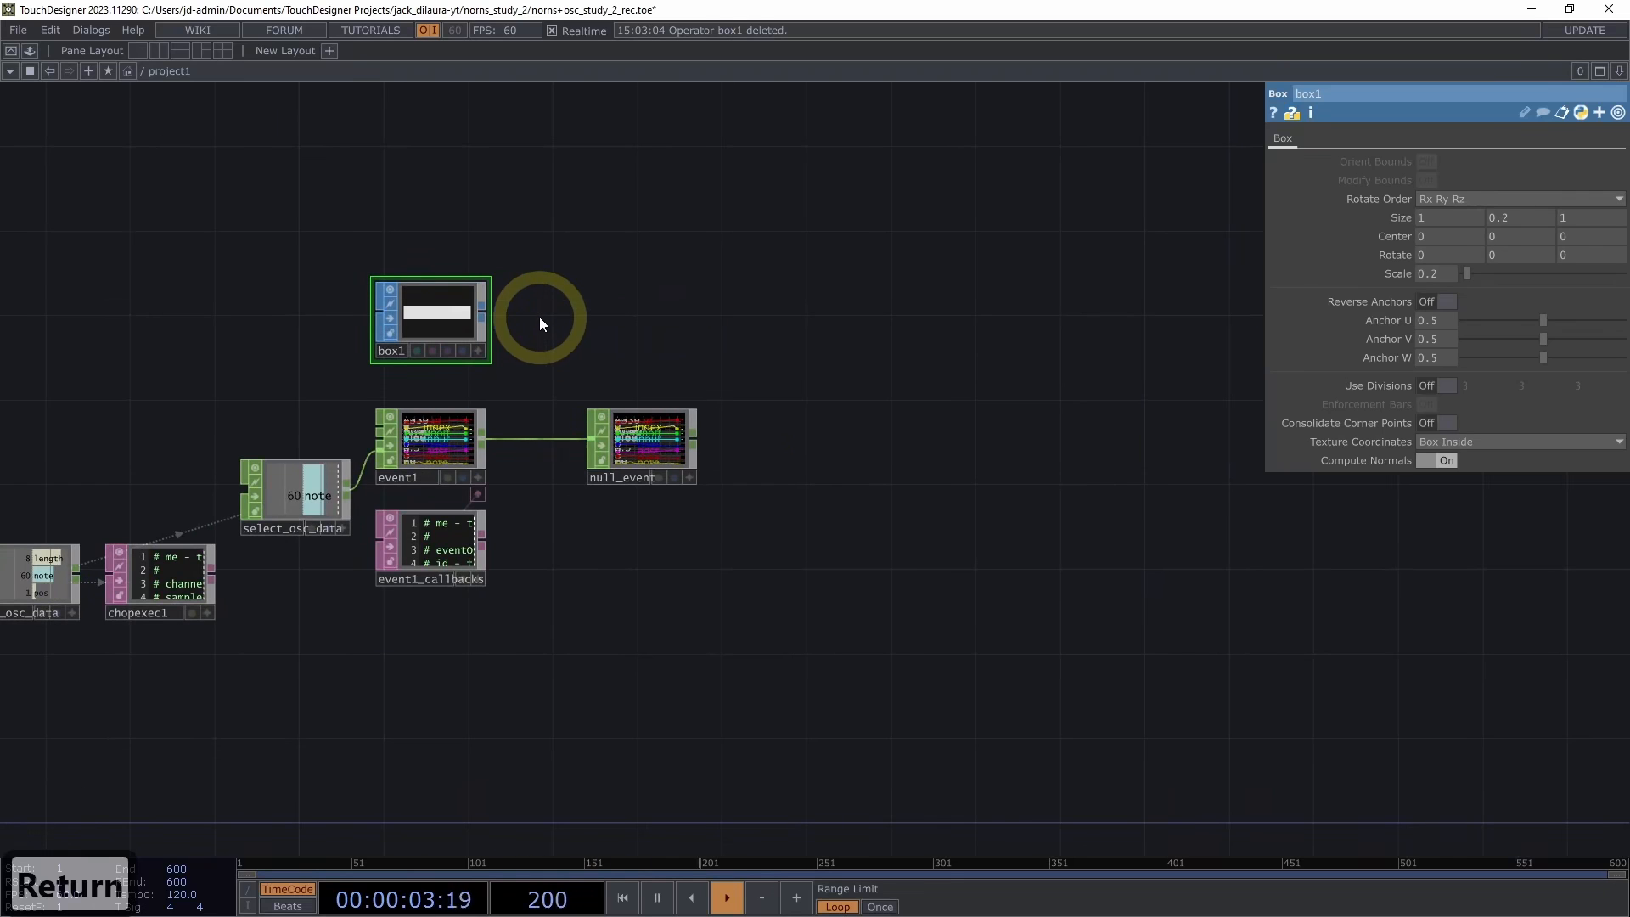
pyautogui.scroll(3, 552, 310)
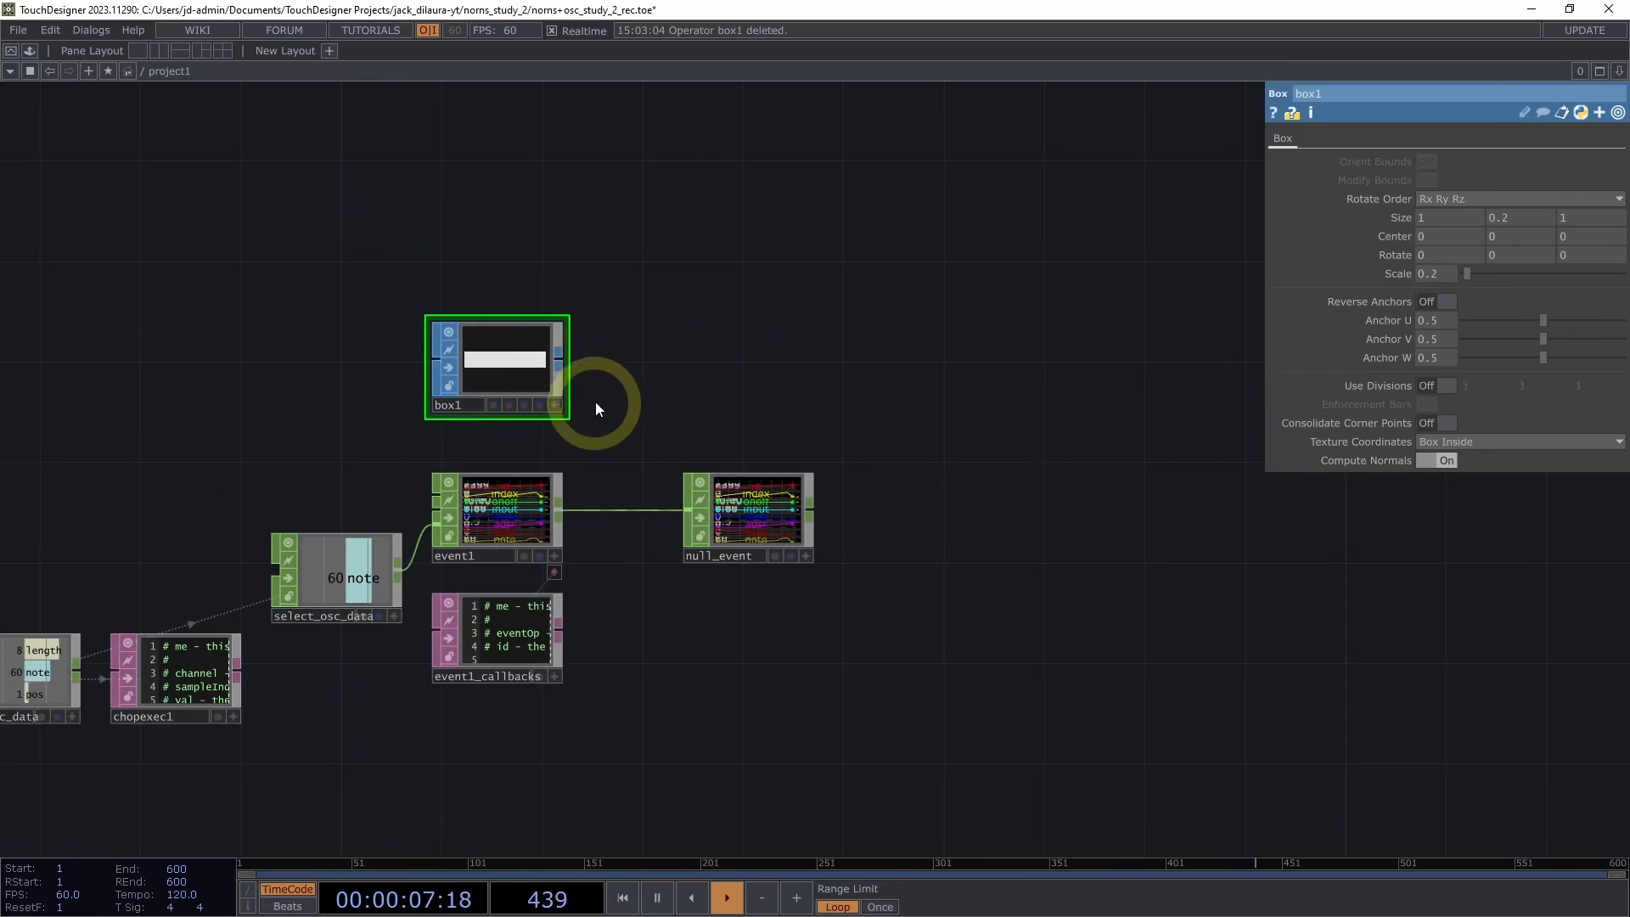
pyautogui.rightClick(562, 353)
pyautogui.click(268, 136)
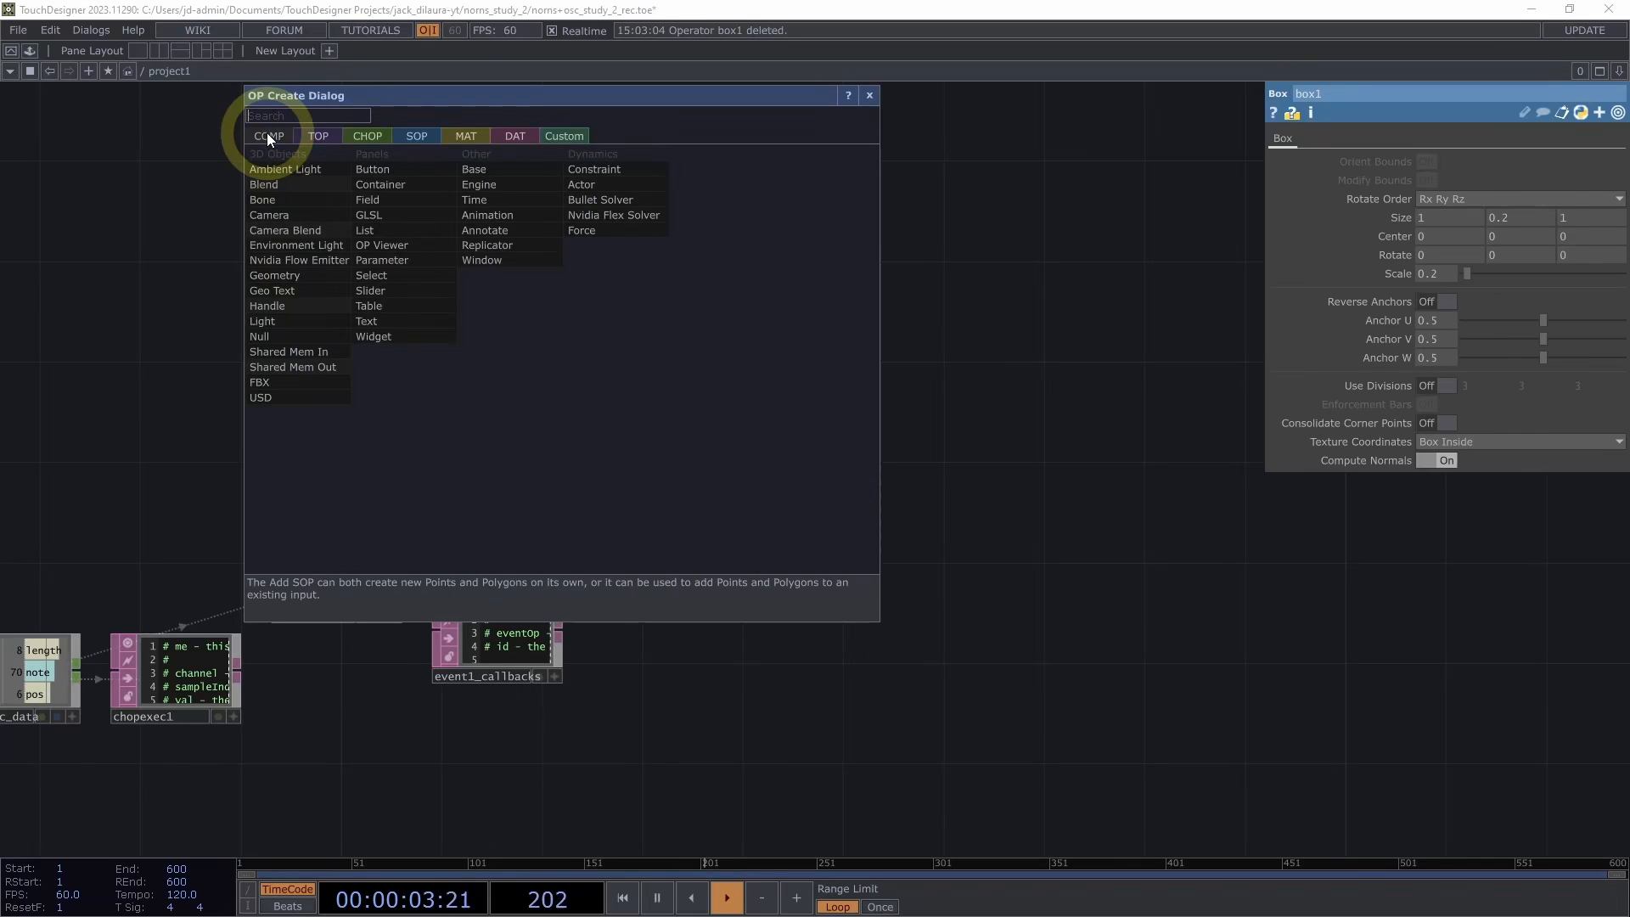
pyautogui.click(262, 275)
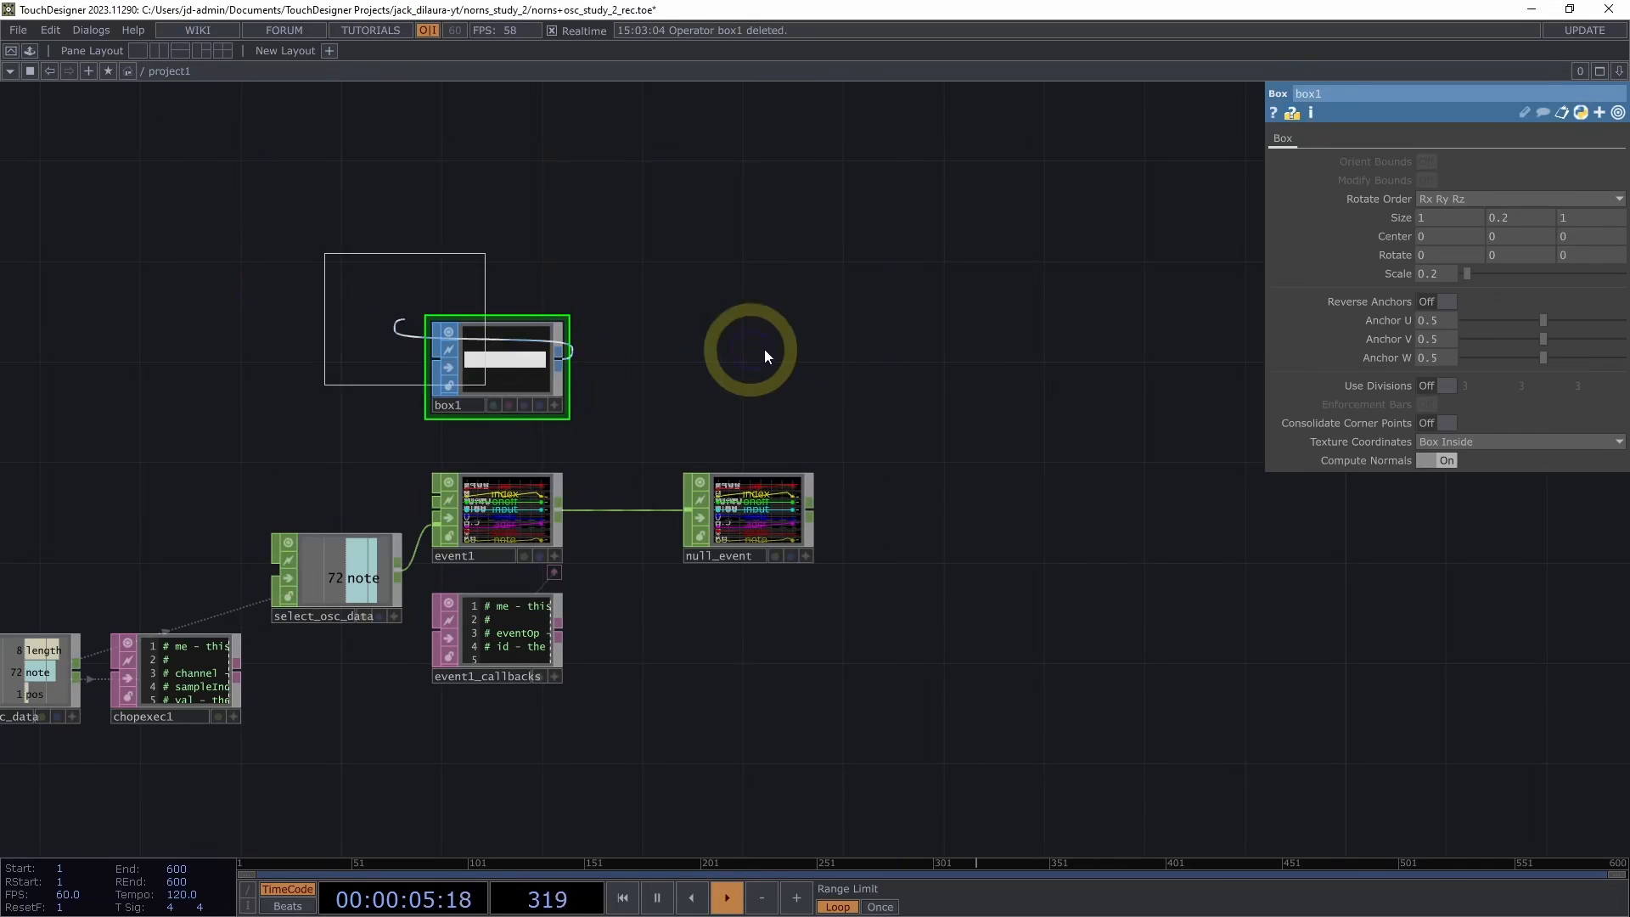
pyautogui.click(743, 372)
pyautogui.scroll(1, 729, 399)
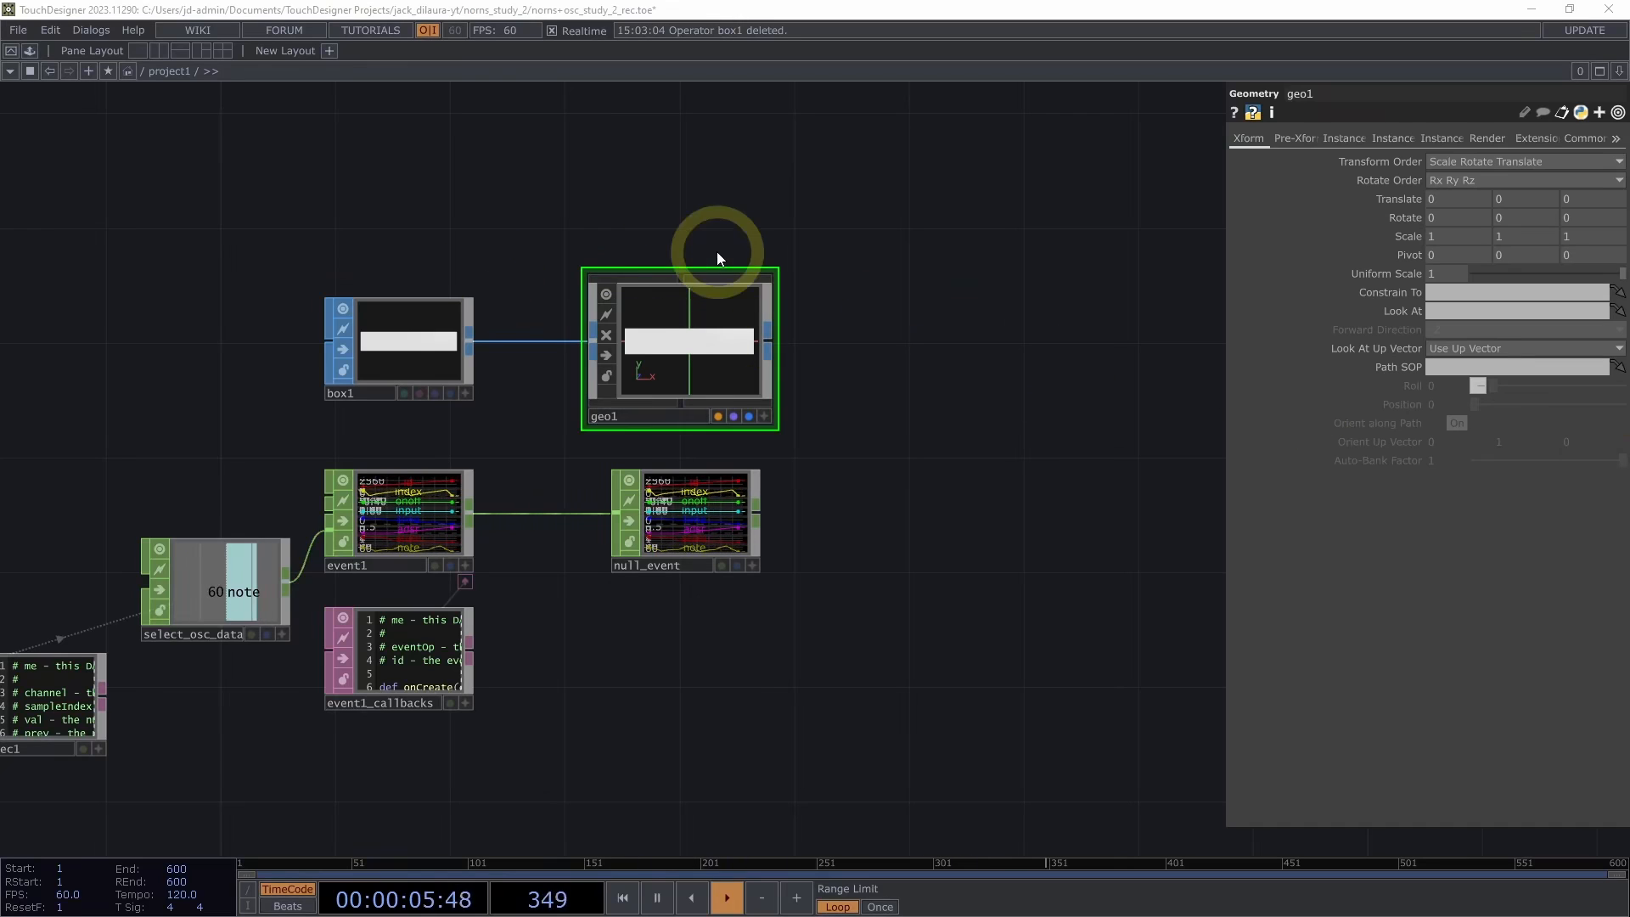
# Add a Camera COMP to the network above and beside geo1
pyautogui.moveTo(957, 342); pyautogui.dragTo(906, 439)
pyautogui.press('Tab')
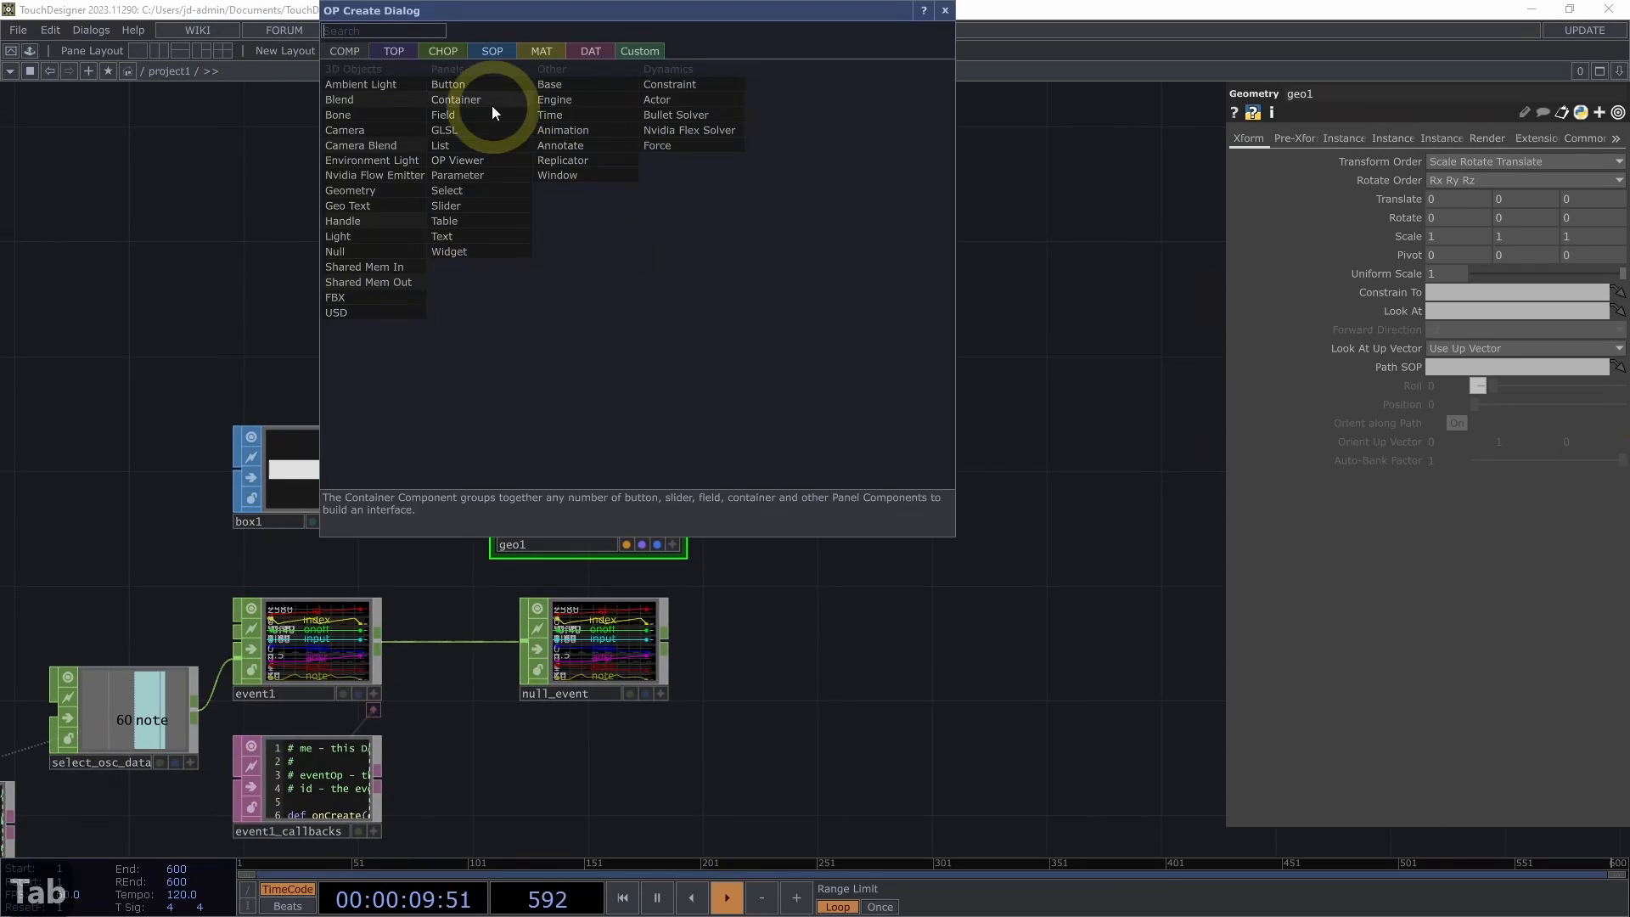
pyautogui.click(365, 126)
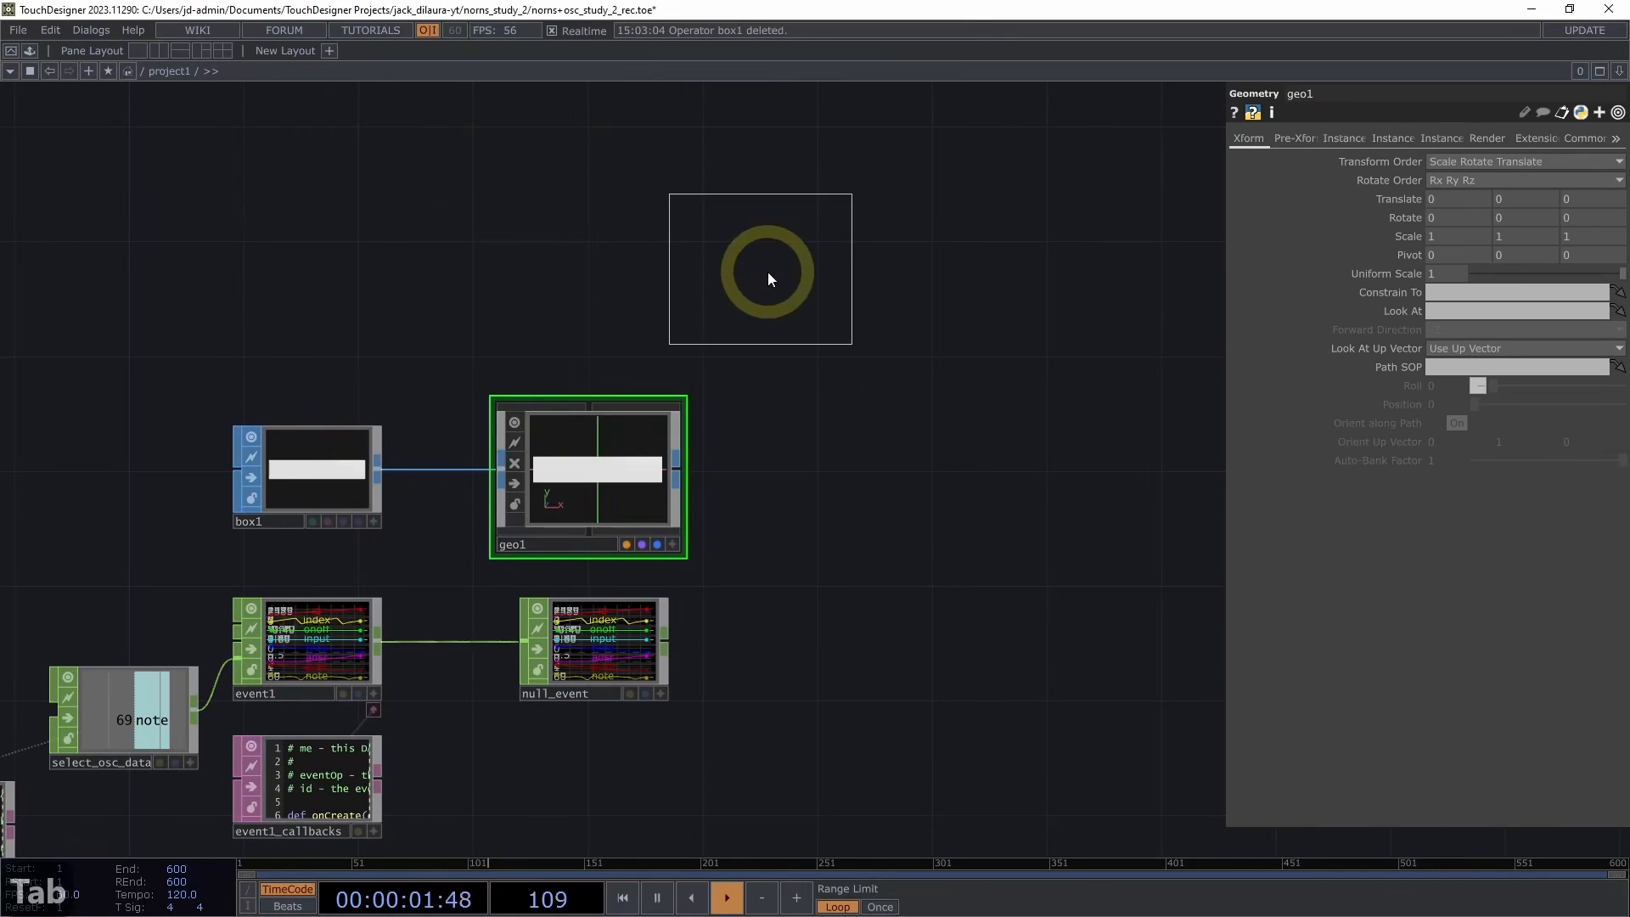
pyautogui.click(813, 298)
# Add a Light COMP beside cam1
pyautogui.moveTo(1121, 387); pyautogui.dragTo(978, 364)
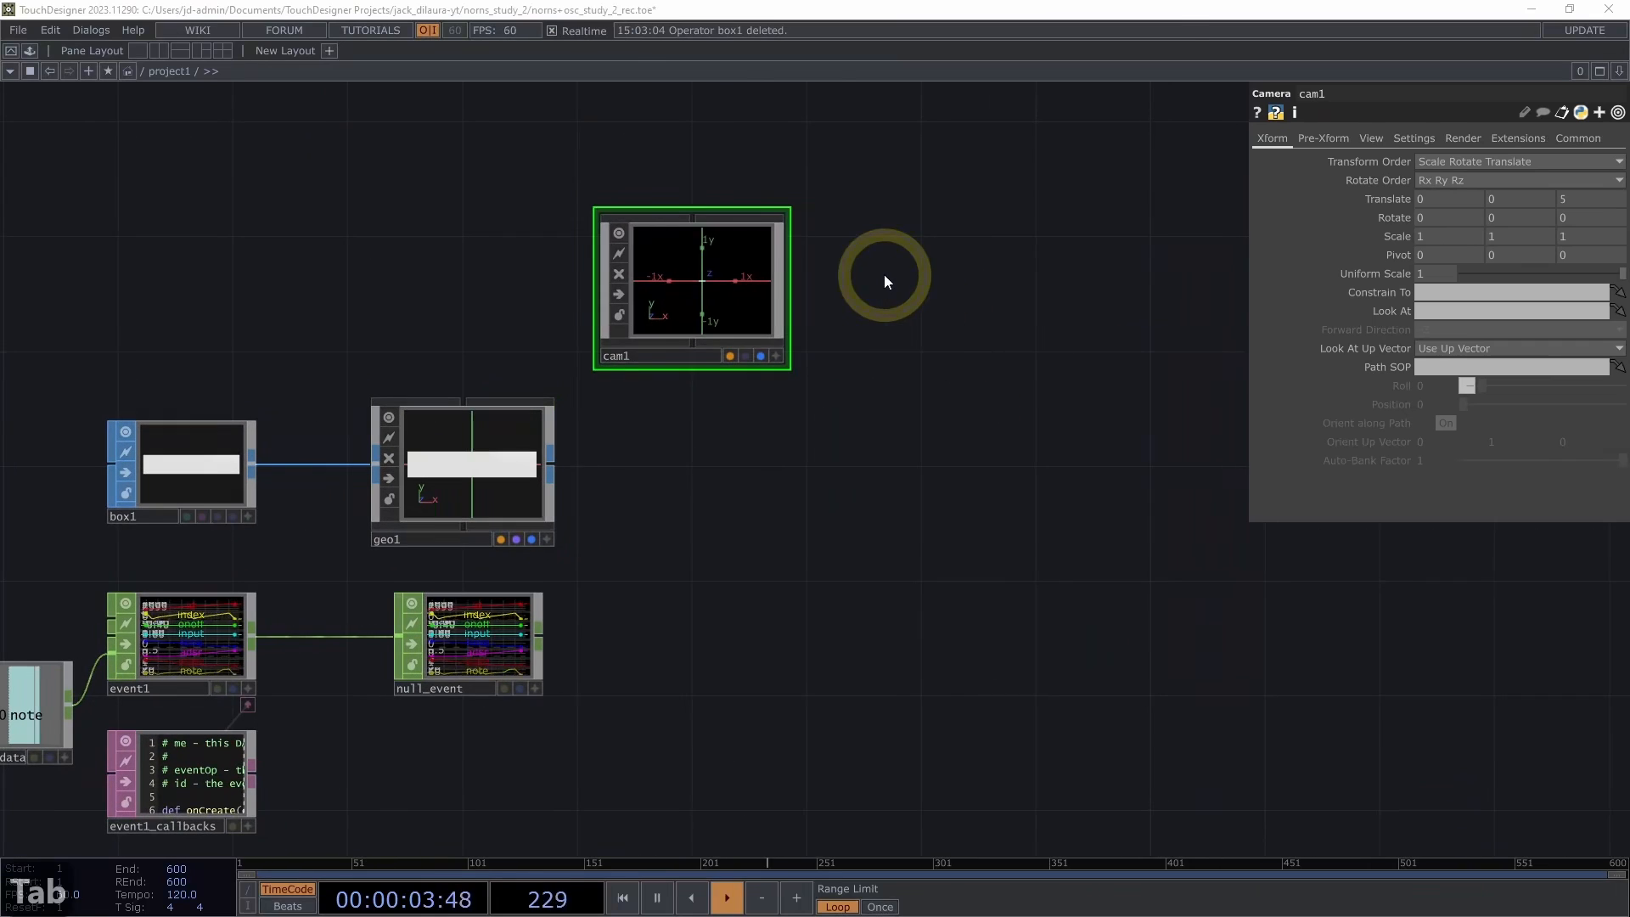
pyautogui.press('Tab')
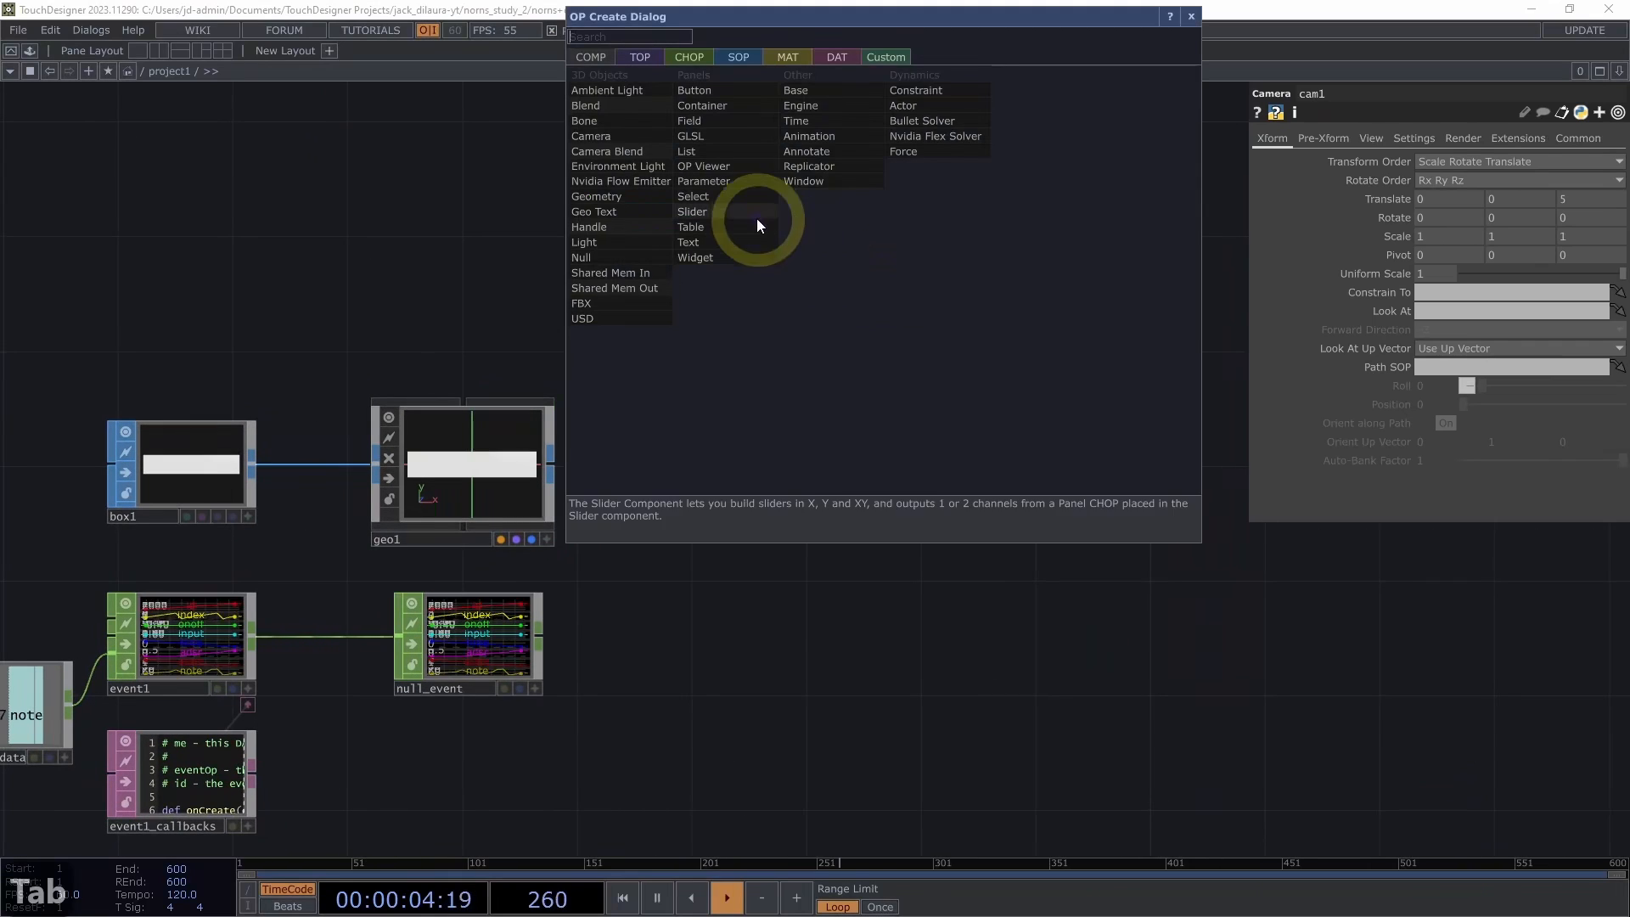
pyautogui.click(623, 244)
pyautogui.click(915, 285)
# Add a Phong MAT above geo1 and assign it as geo1's material
pyautogui.click(425, 300)
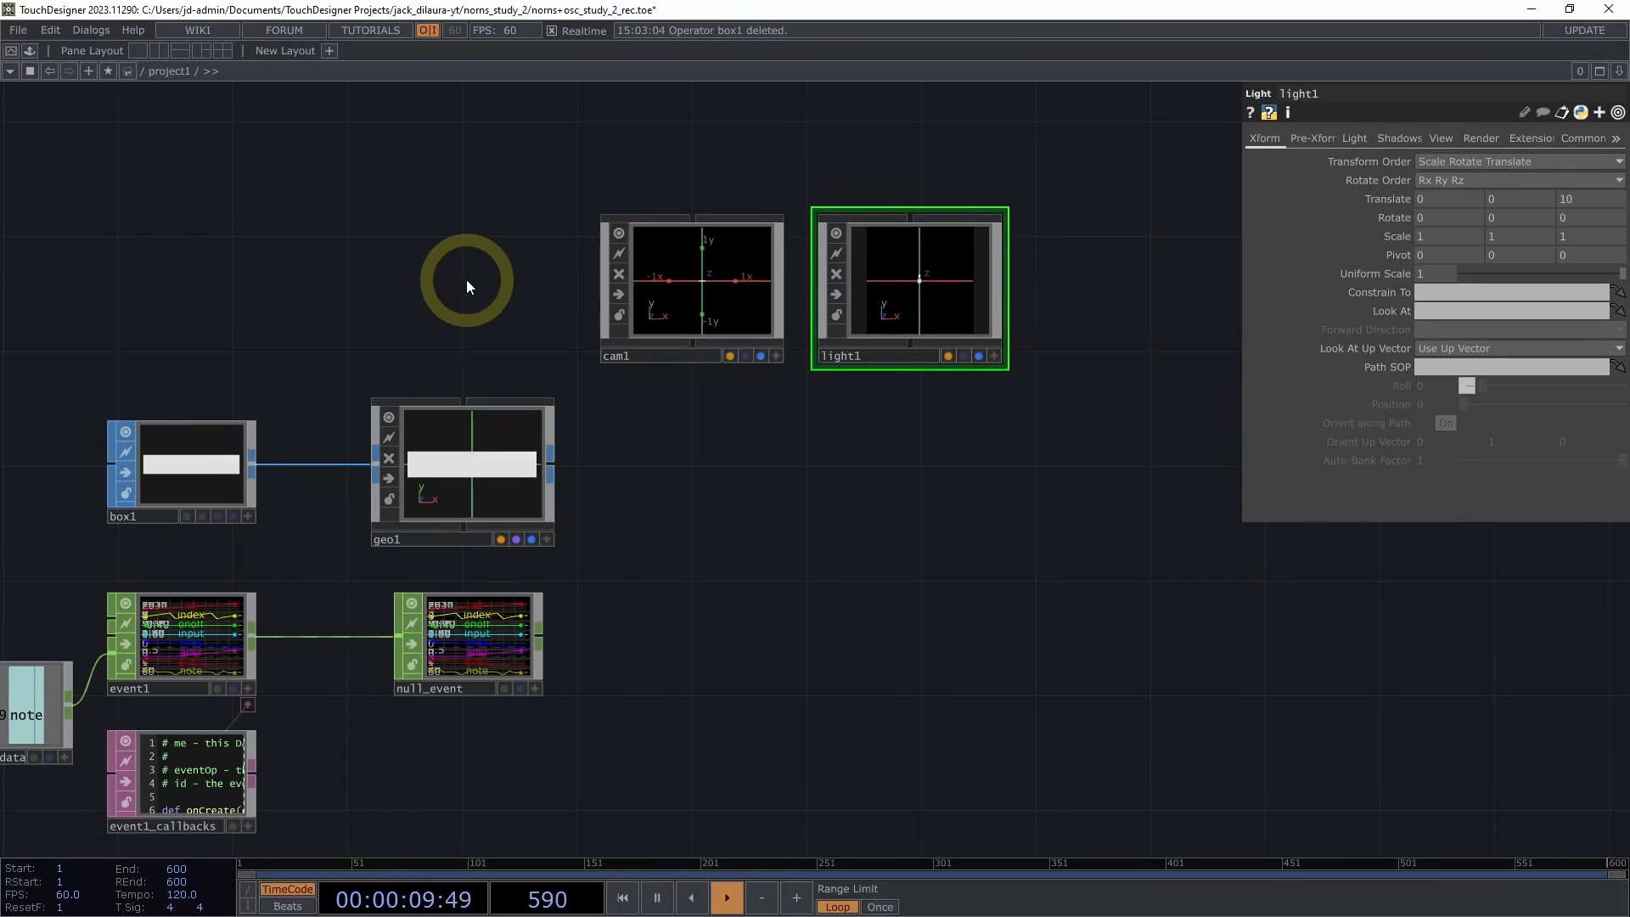
pyautogui.press('Tab')
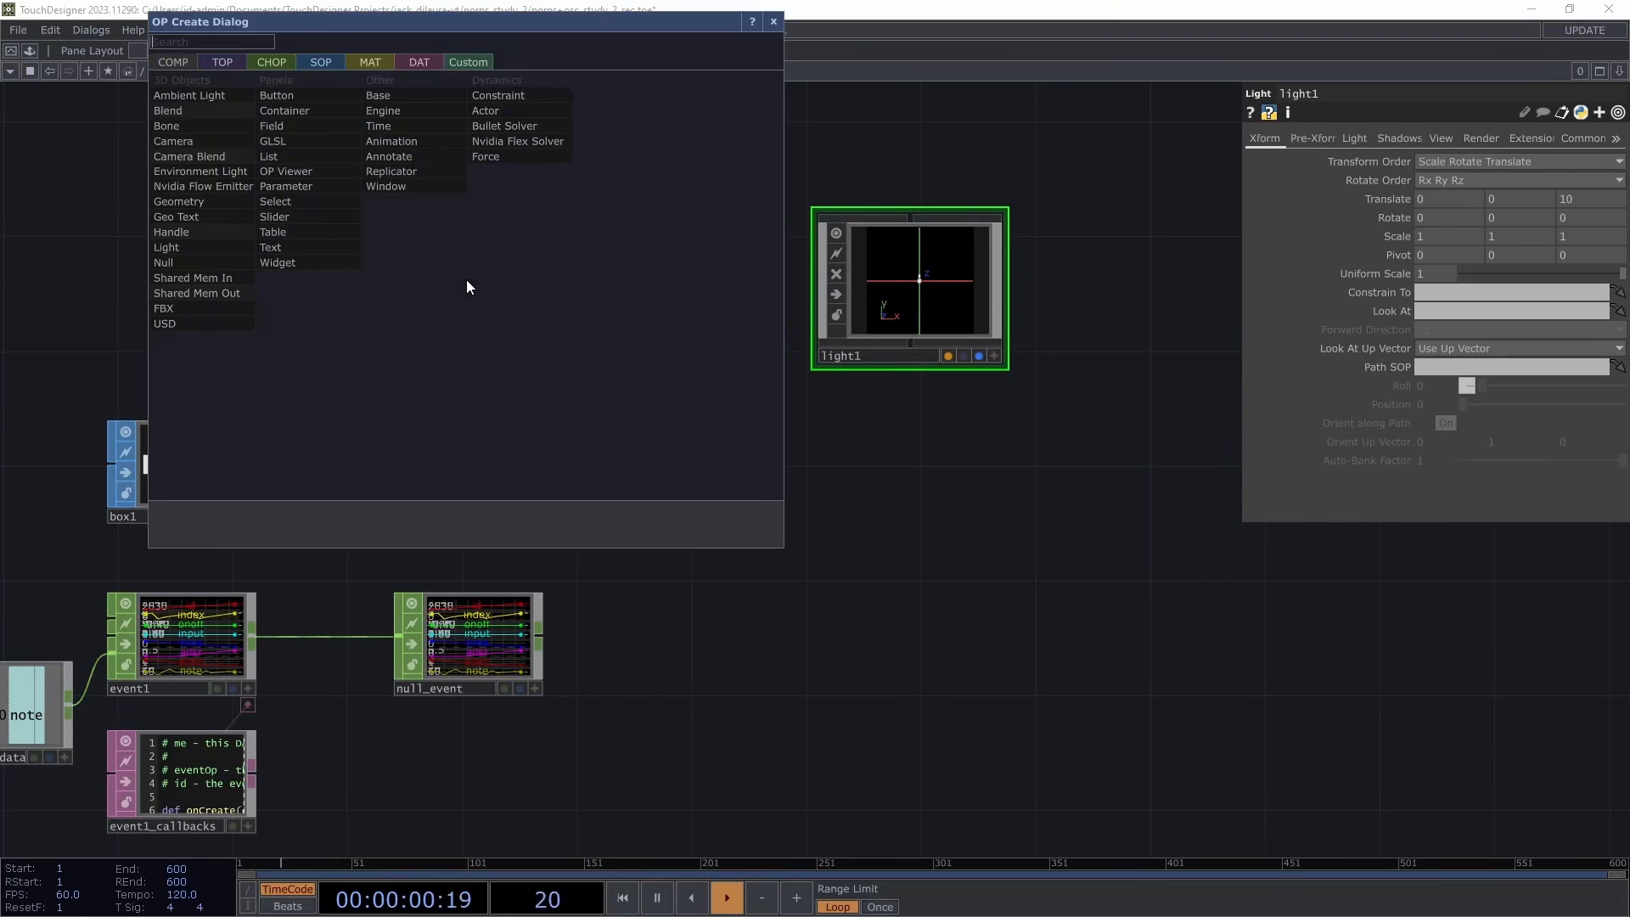
pyautogui.click(374, 58)
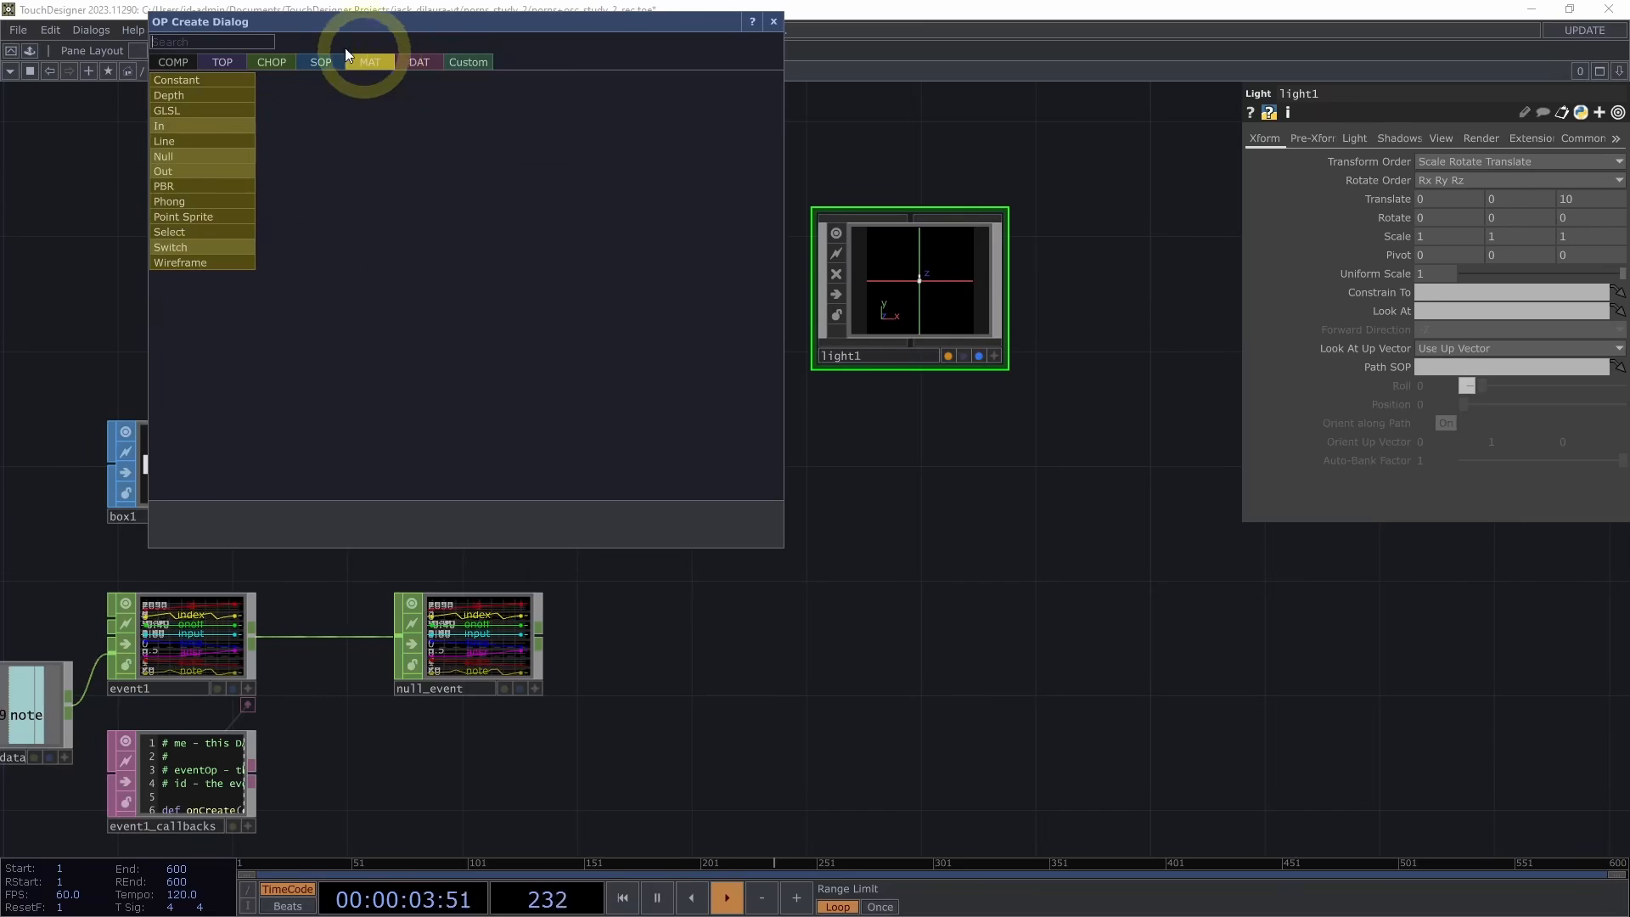
pyautogui.click(177, 202)
pyautogui.click(476, 288)
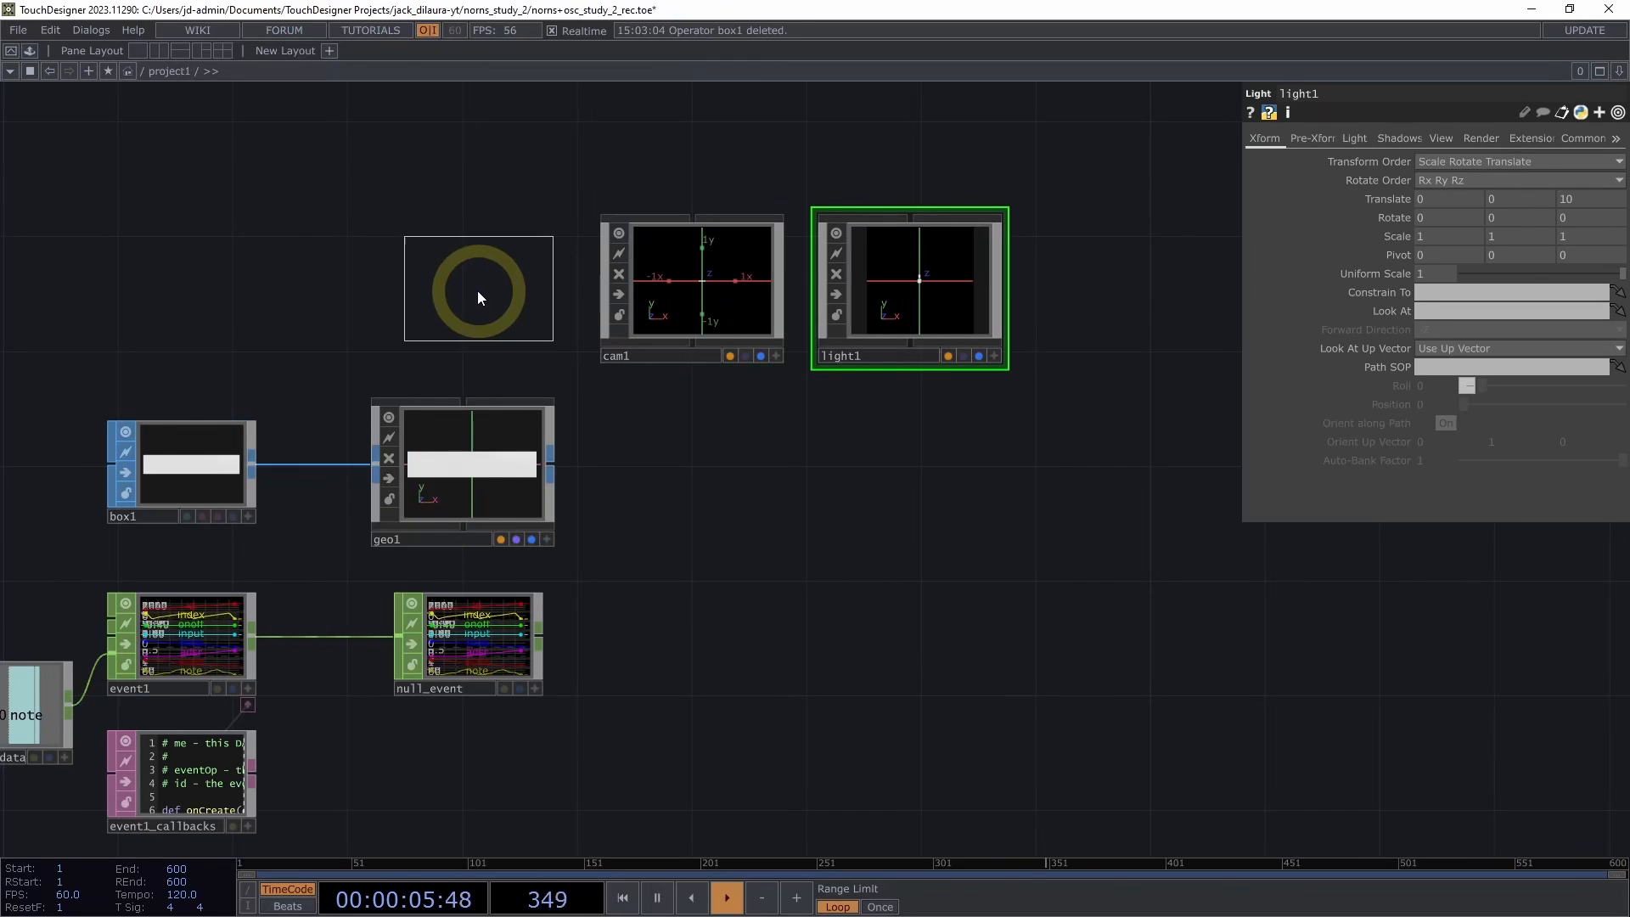
pyautogui.moveTo(460, 289); pyautogui.dragTo(503, 317)
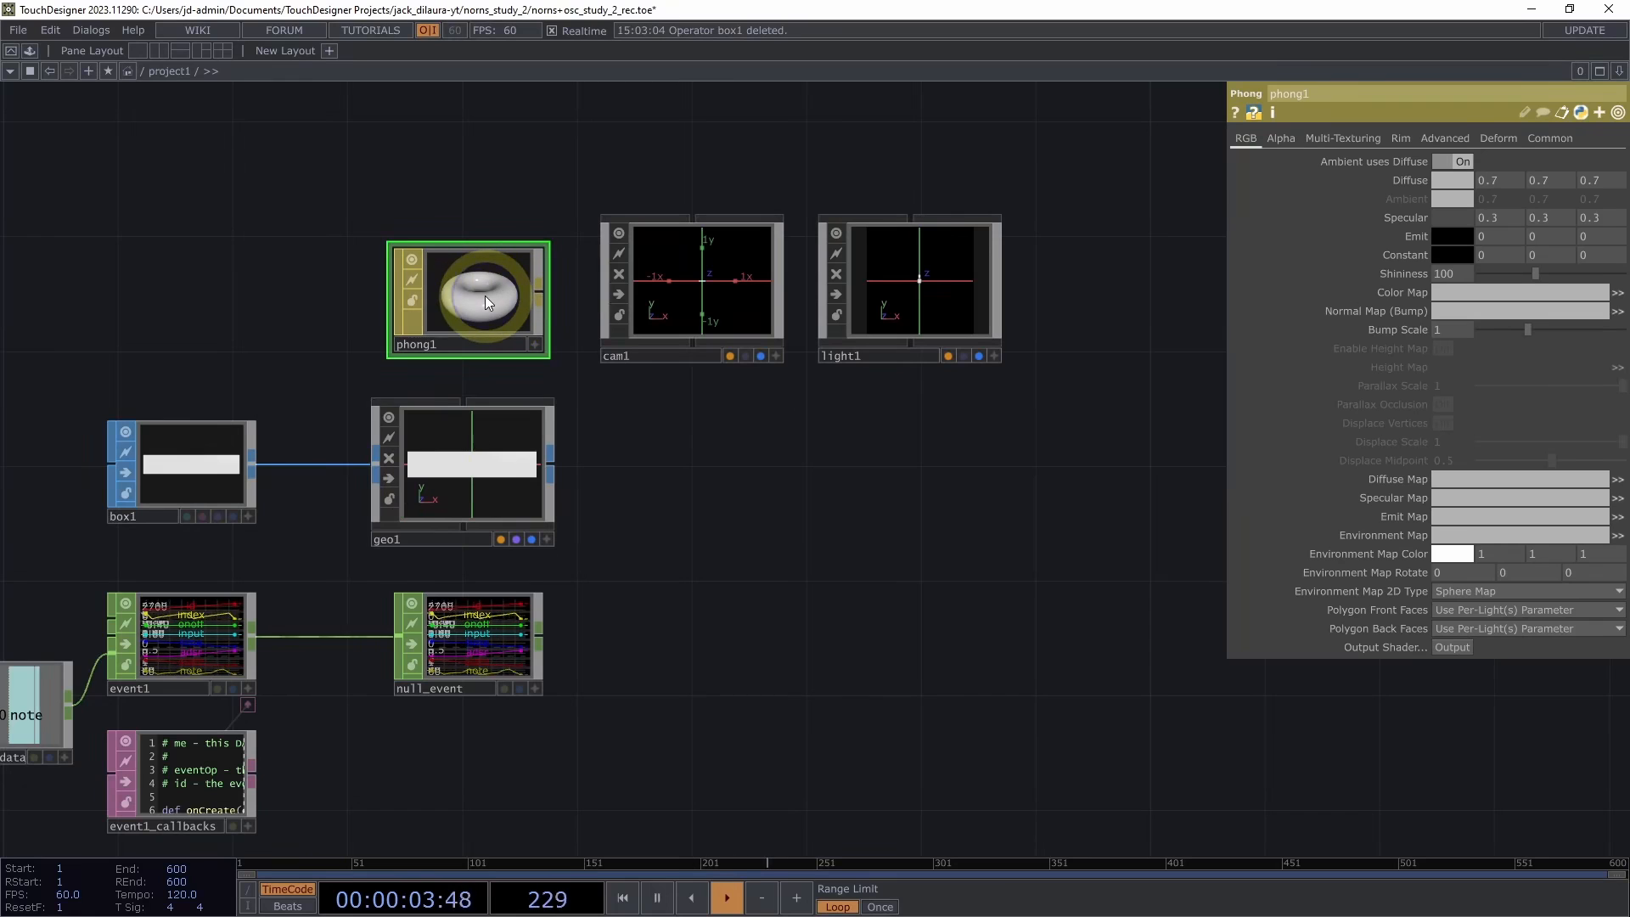
pyautogui.moveTo(485, 295); pyautogui.dragTo(485, 481)
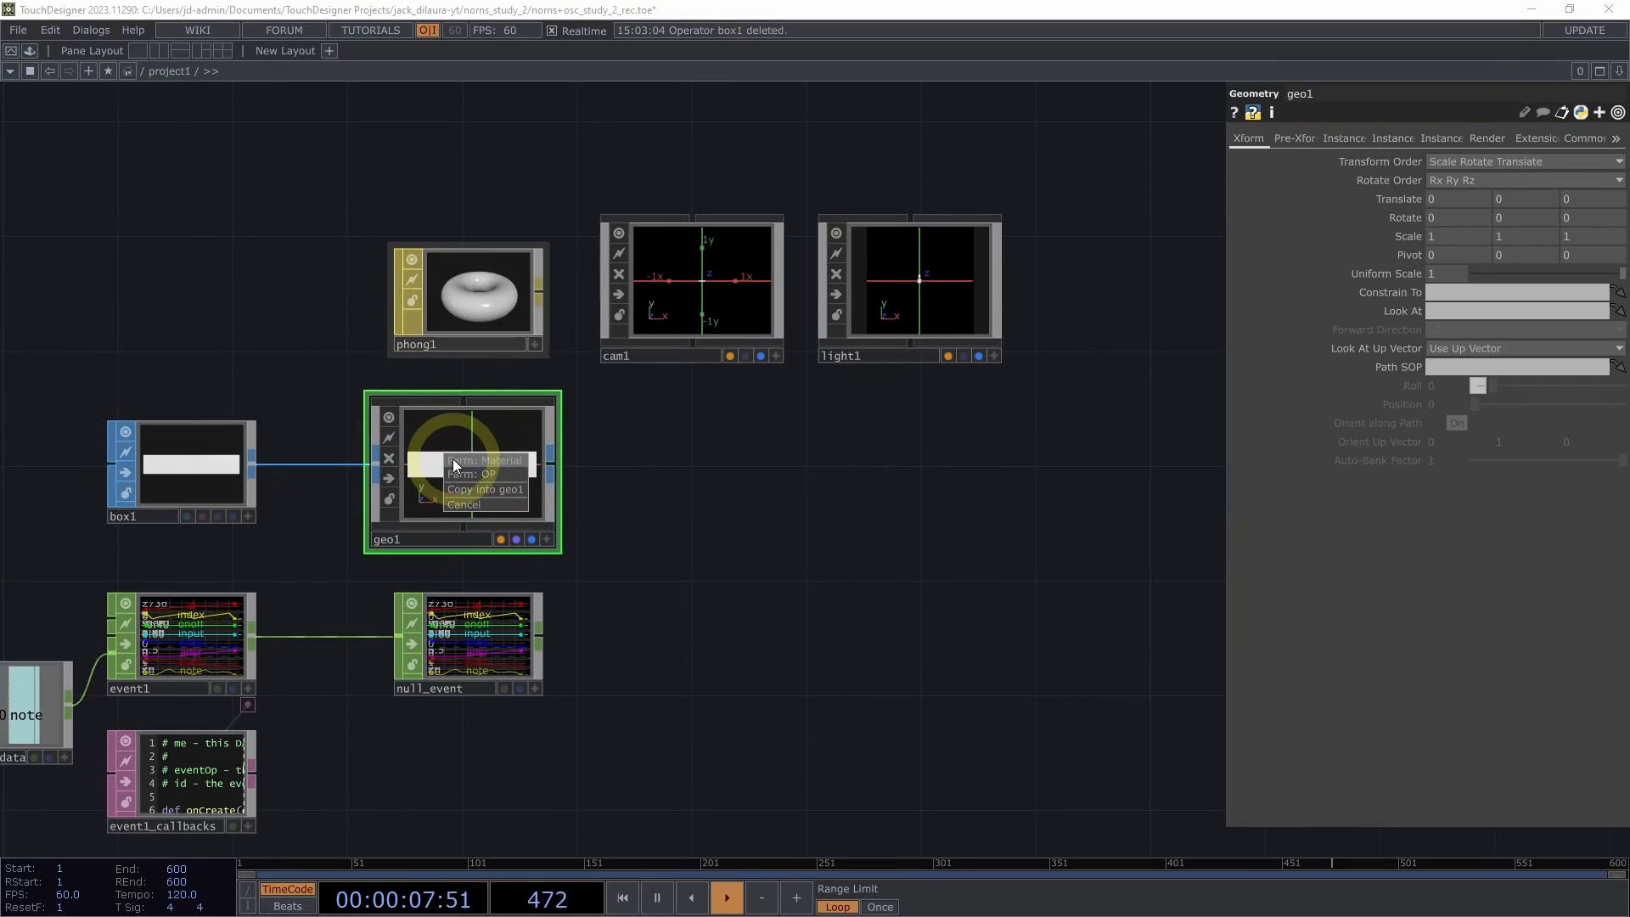
pyautogui.click(515, 462)
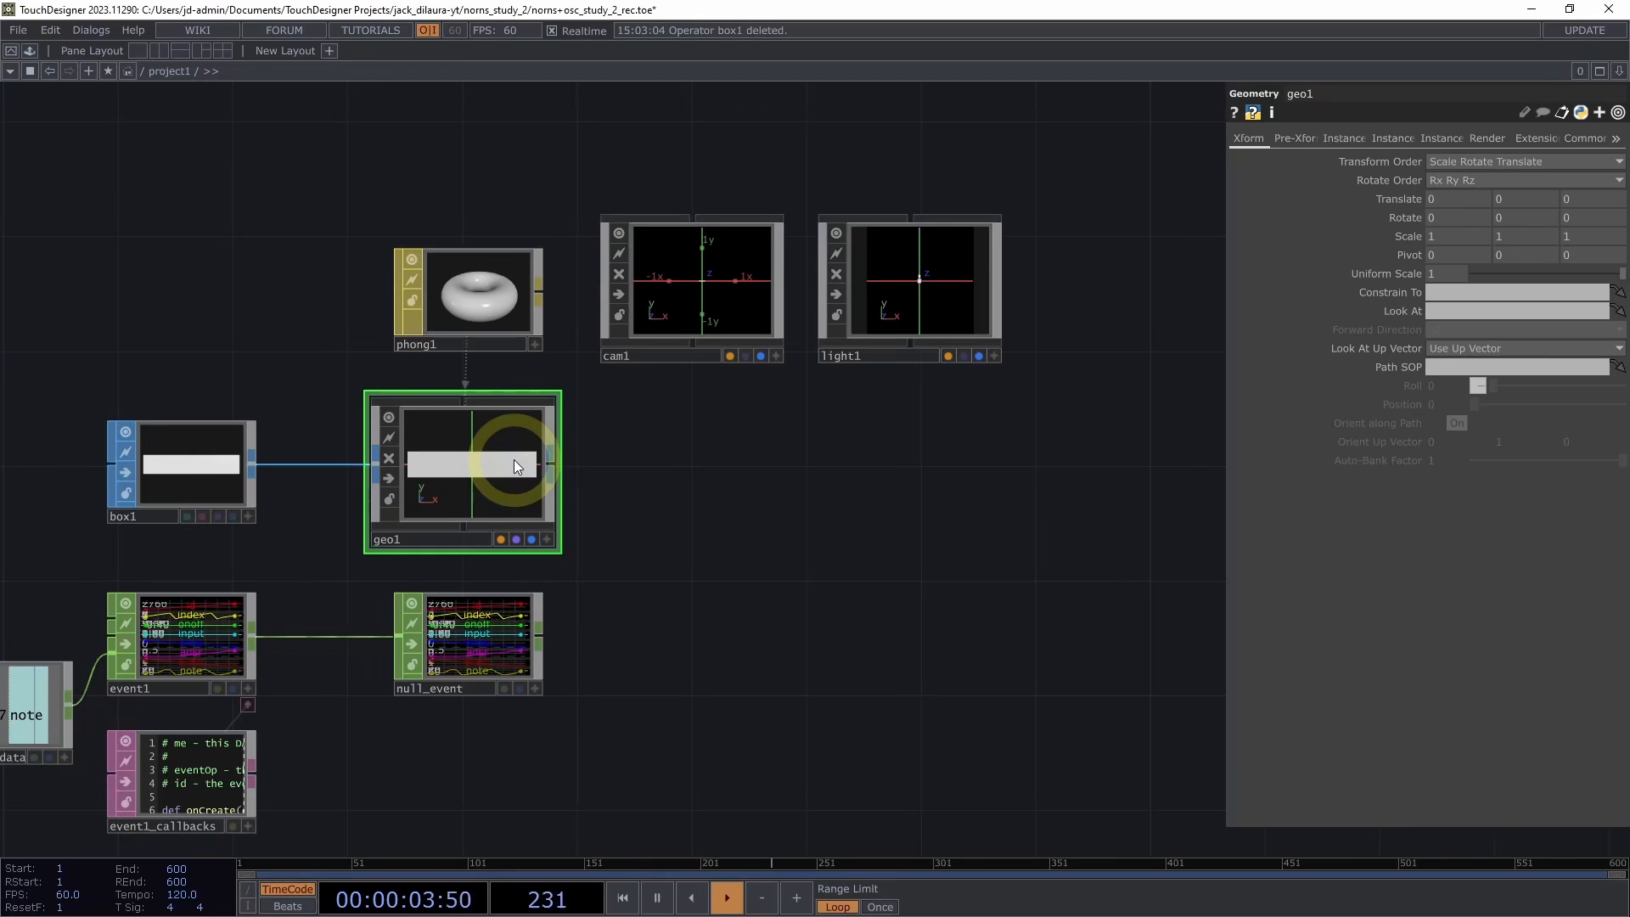
# Add a Render TOP below cam1 and align it with geo1
pyautogui.press('Tab')
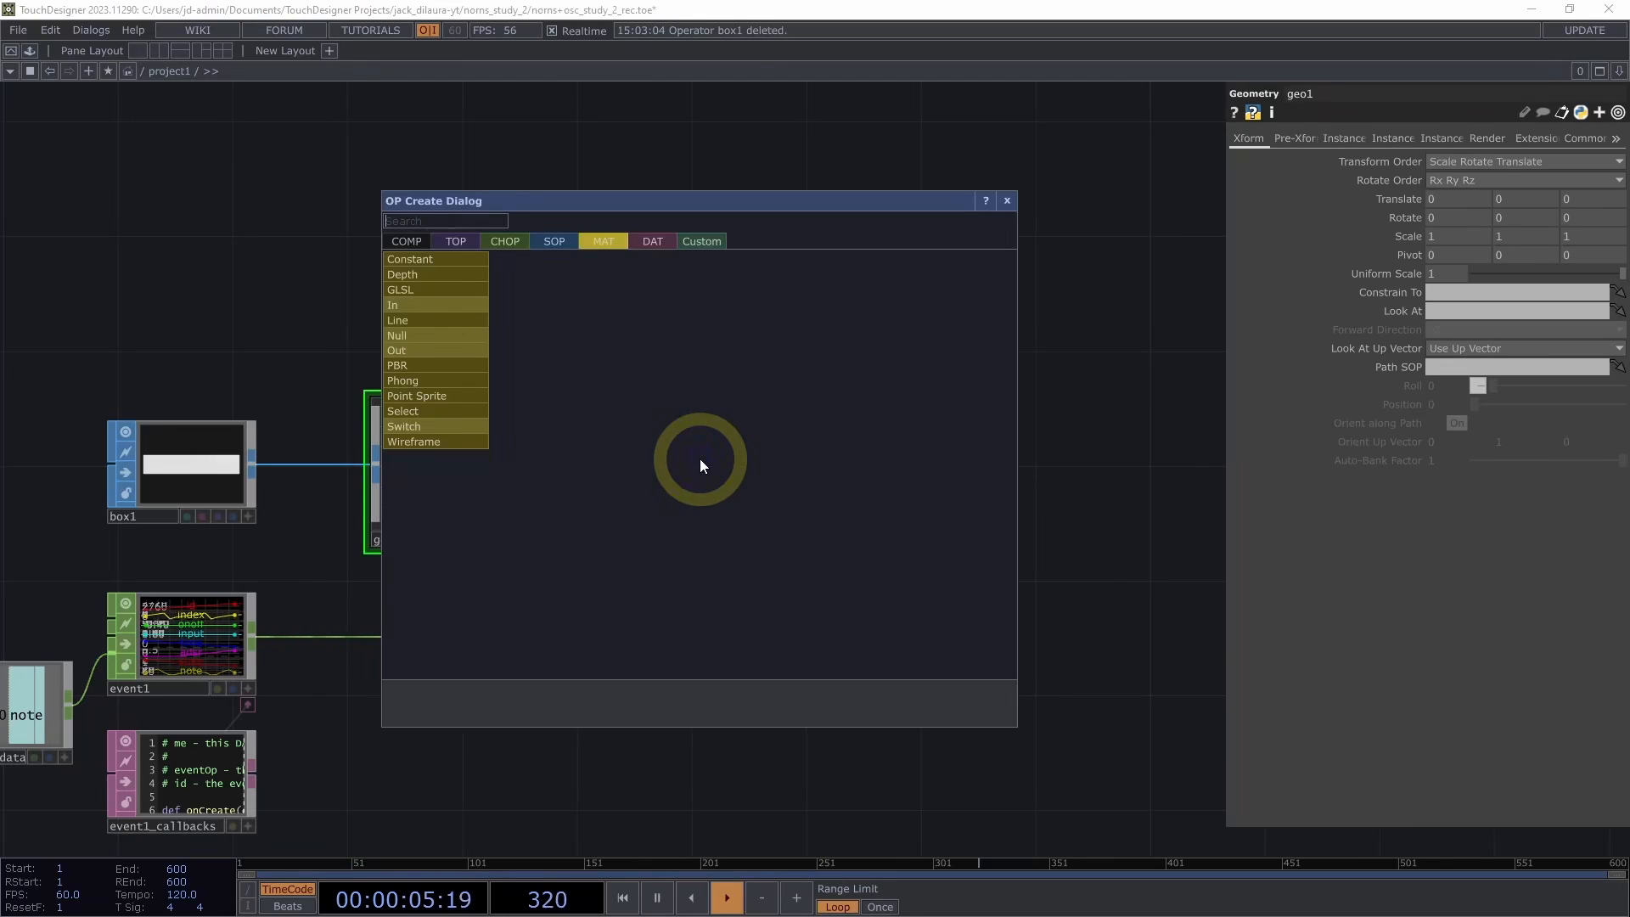
pyautogui.click(474, 244)
pyautogui.write('re')
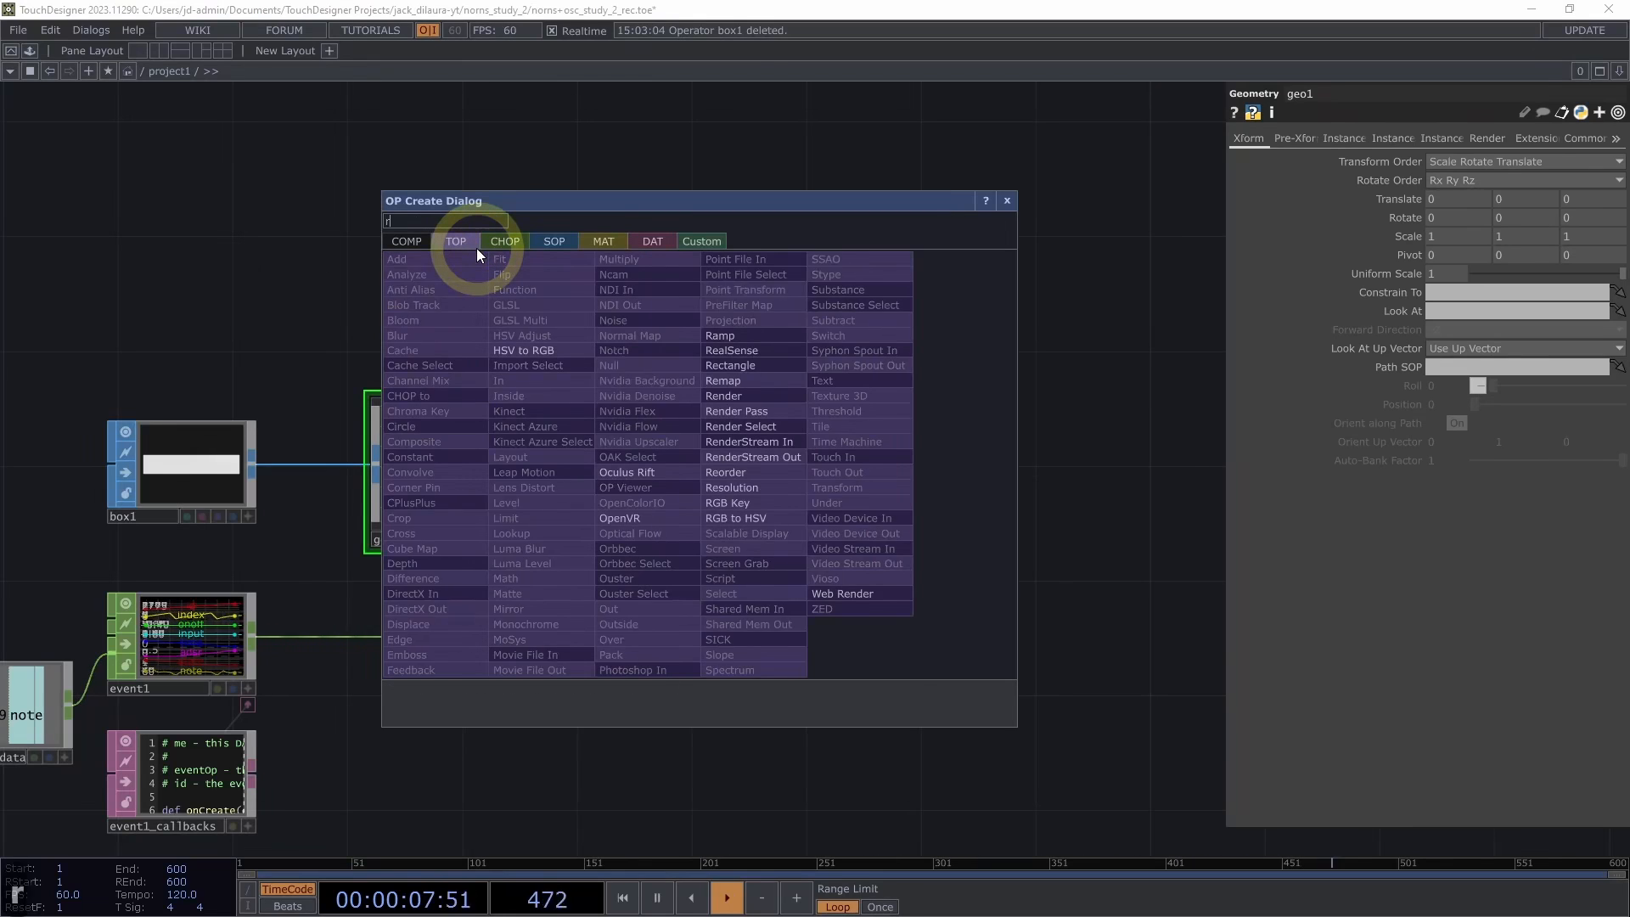
pyautogui.click(751, 396)
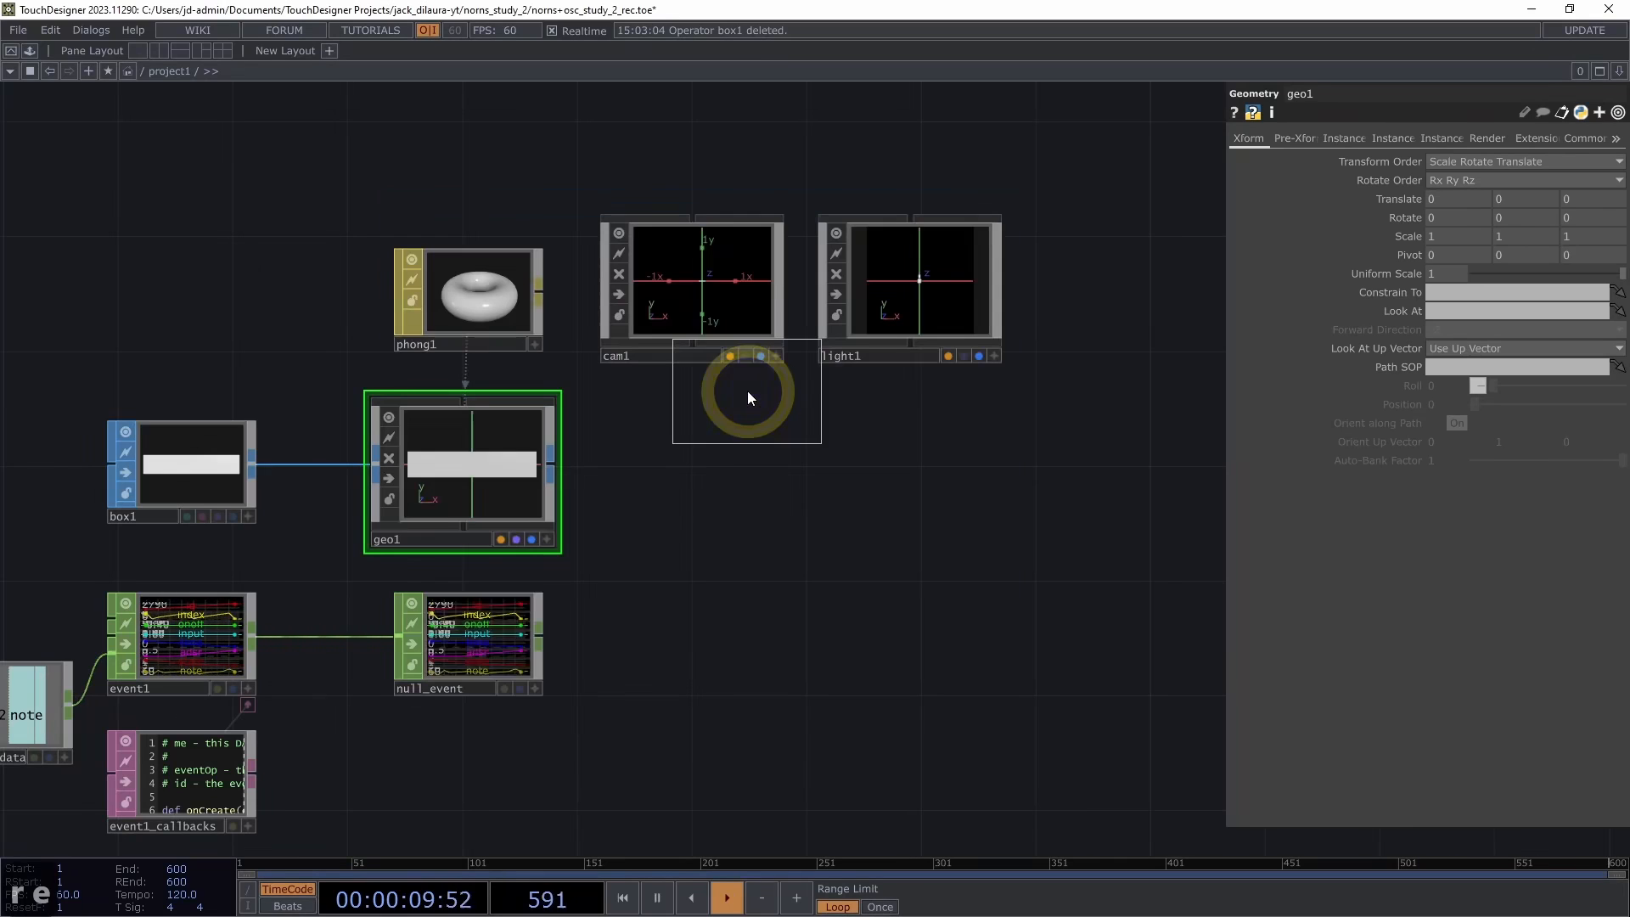
pyautogui.click(713, 455)
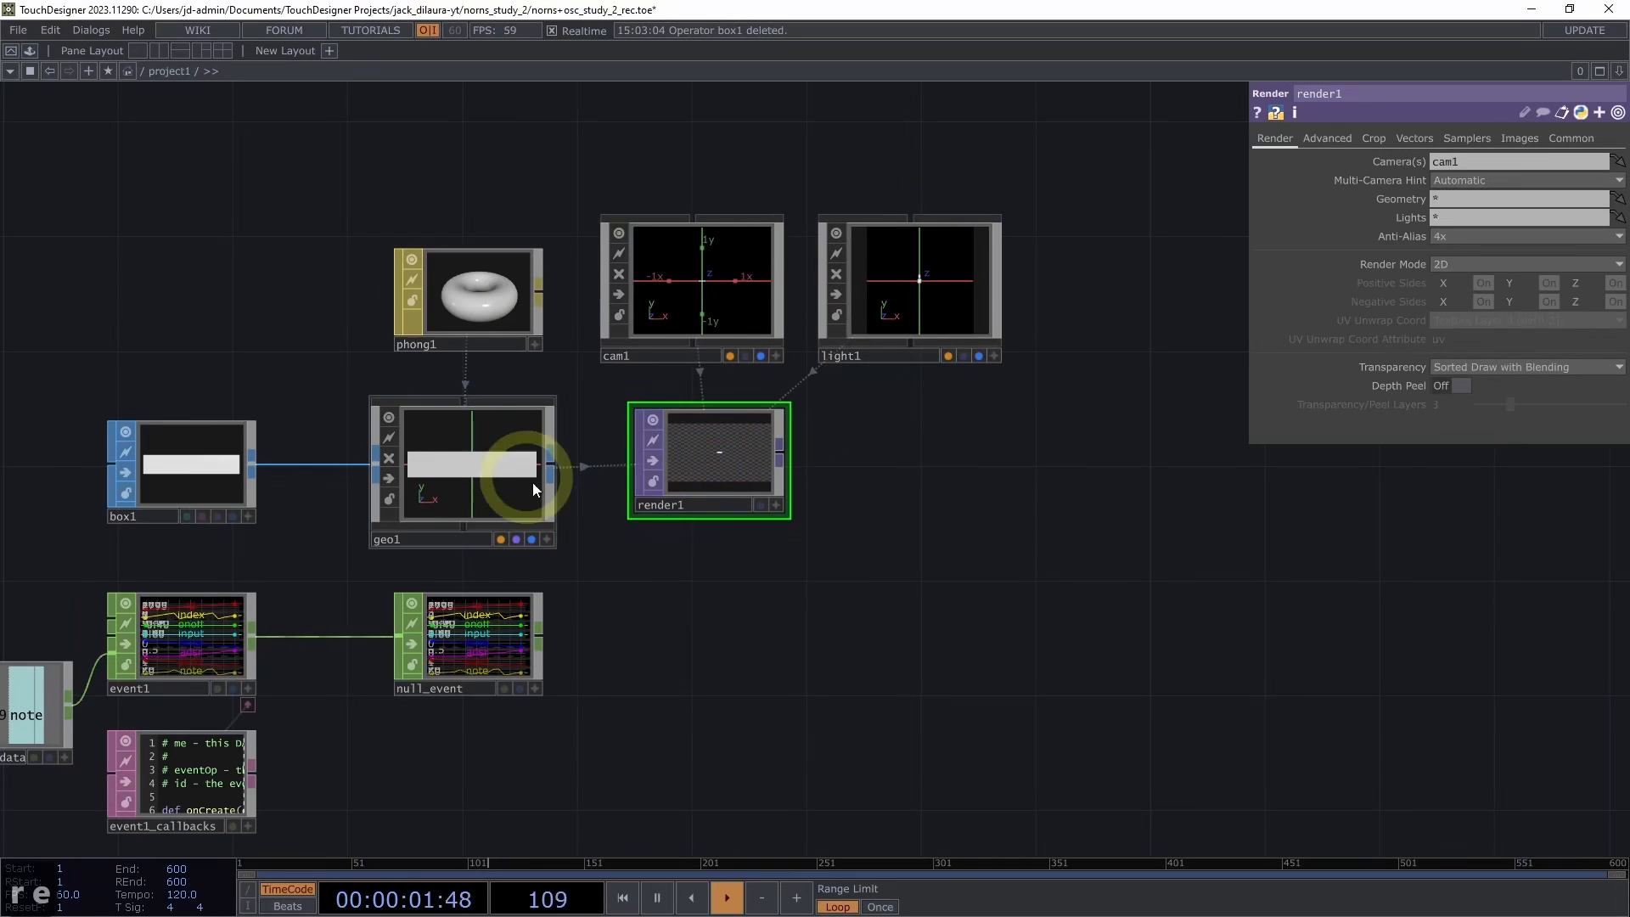
pyautogui.moveTo(709, 451); pyautogui.dragTo(698, 460)
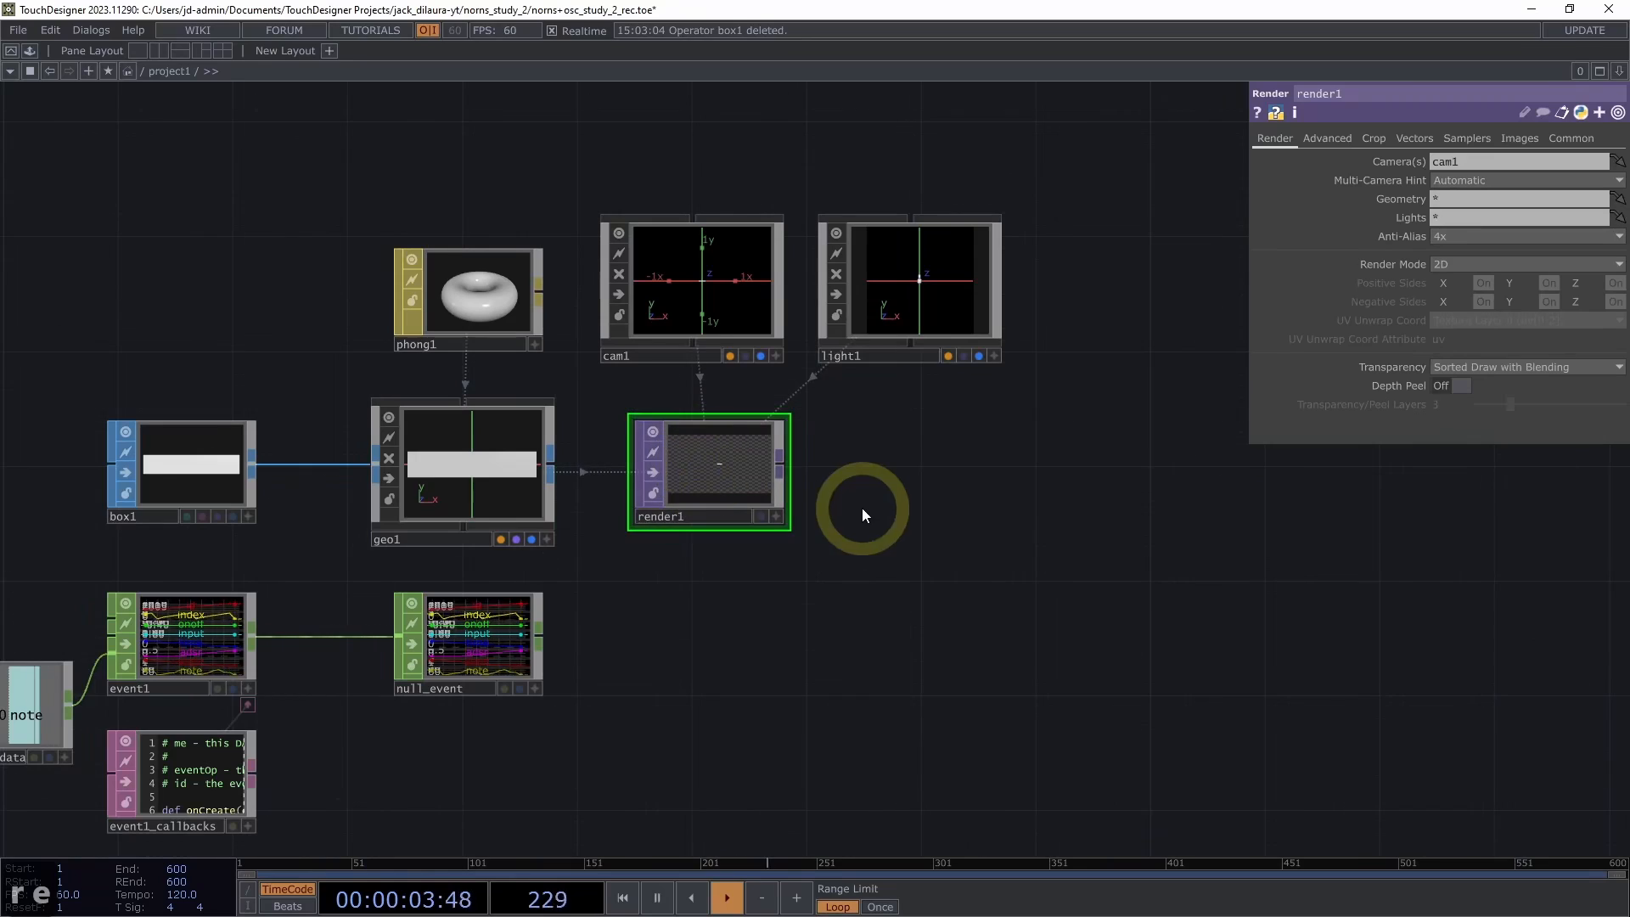
# Examine the rendered box in render1's output up close and return to the full network
pyautogui.scroll(5, 863, 508)
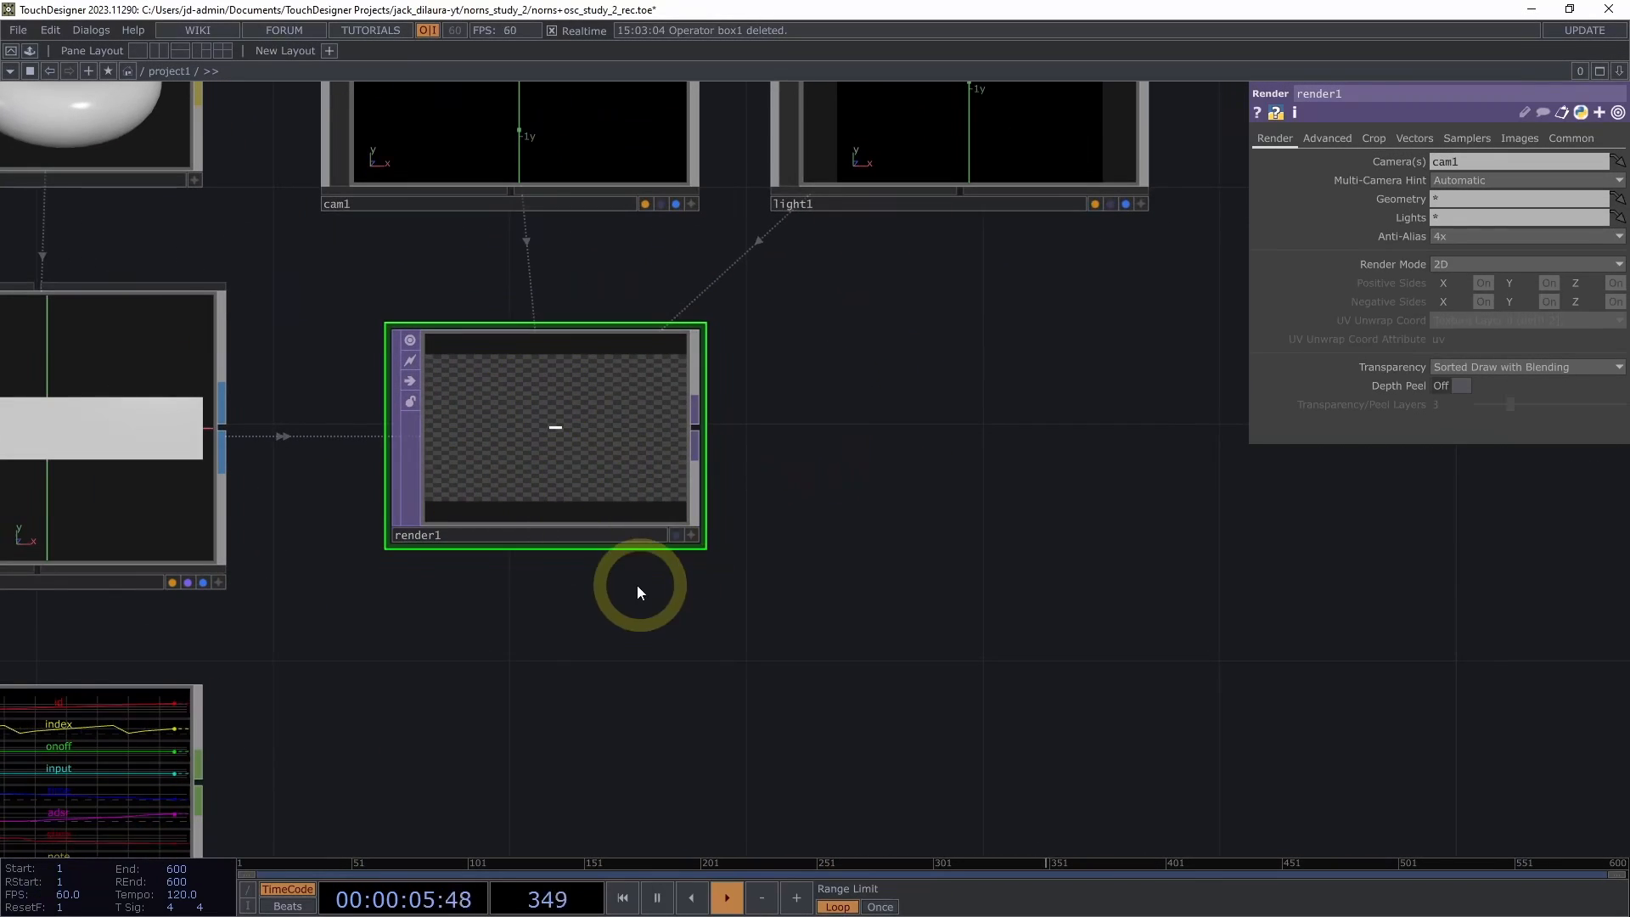
pyautogui.scroll(3, 645, 581)
pyautogui.scroll(3, 986, 496)
pyautogui.moveTo(998, 471); pyautogui.dragTo(1346, 490)
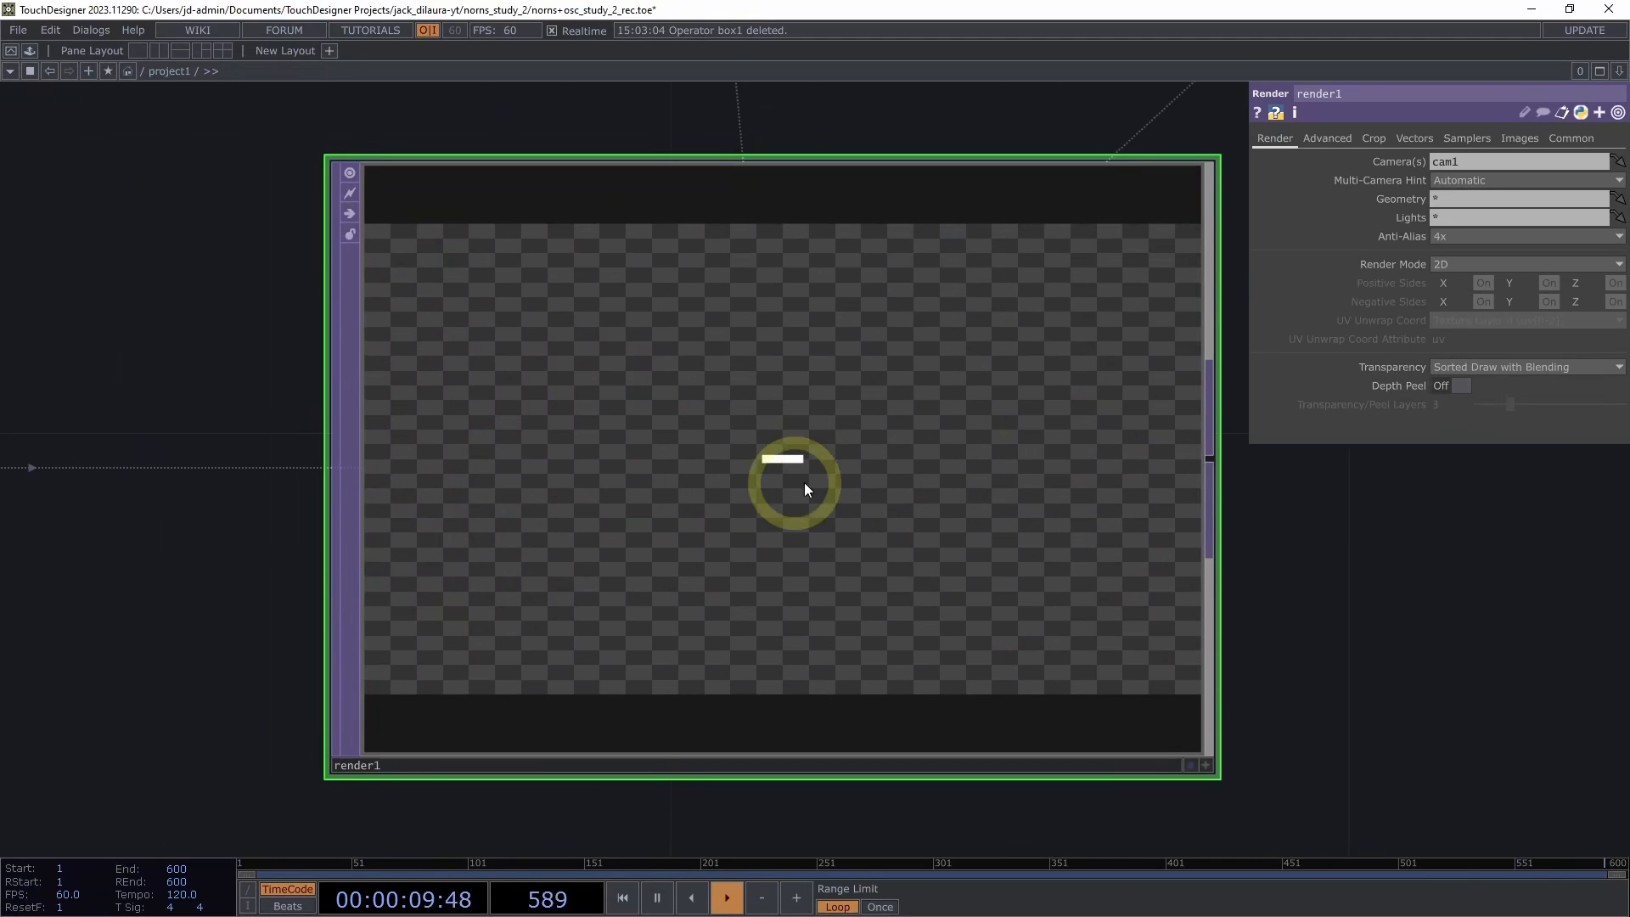
pyautogui.scroll(-2, 1357, 522)
pyautogui.moveTo(1346, 506); pyautogui.dragTo(1283, 494)
pyautogui.moveTo(1342, 505); pyautogui.dragTo(1188, 528, button='middle')
pyautogui.moveTo(1415, 532); pyautogui.dragTo(1295, 520)
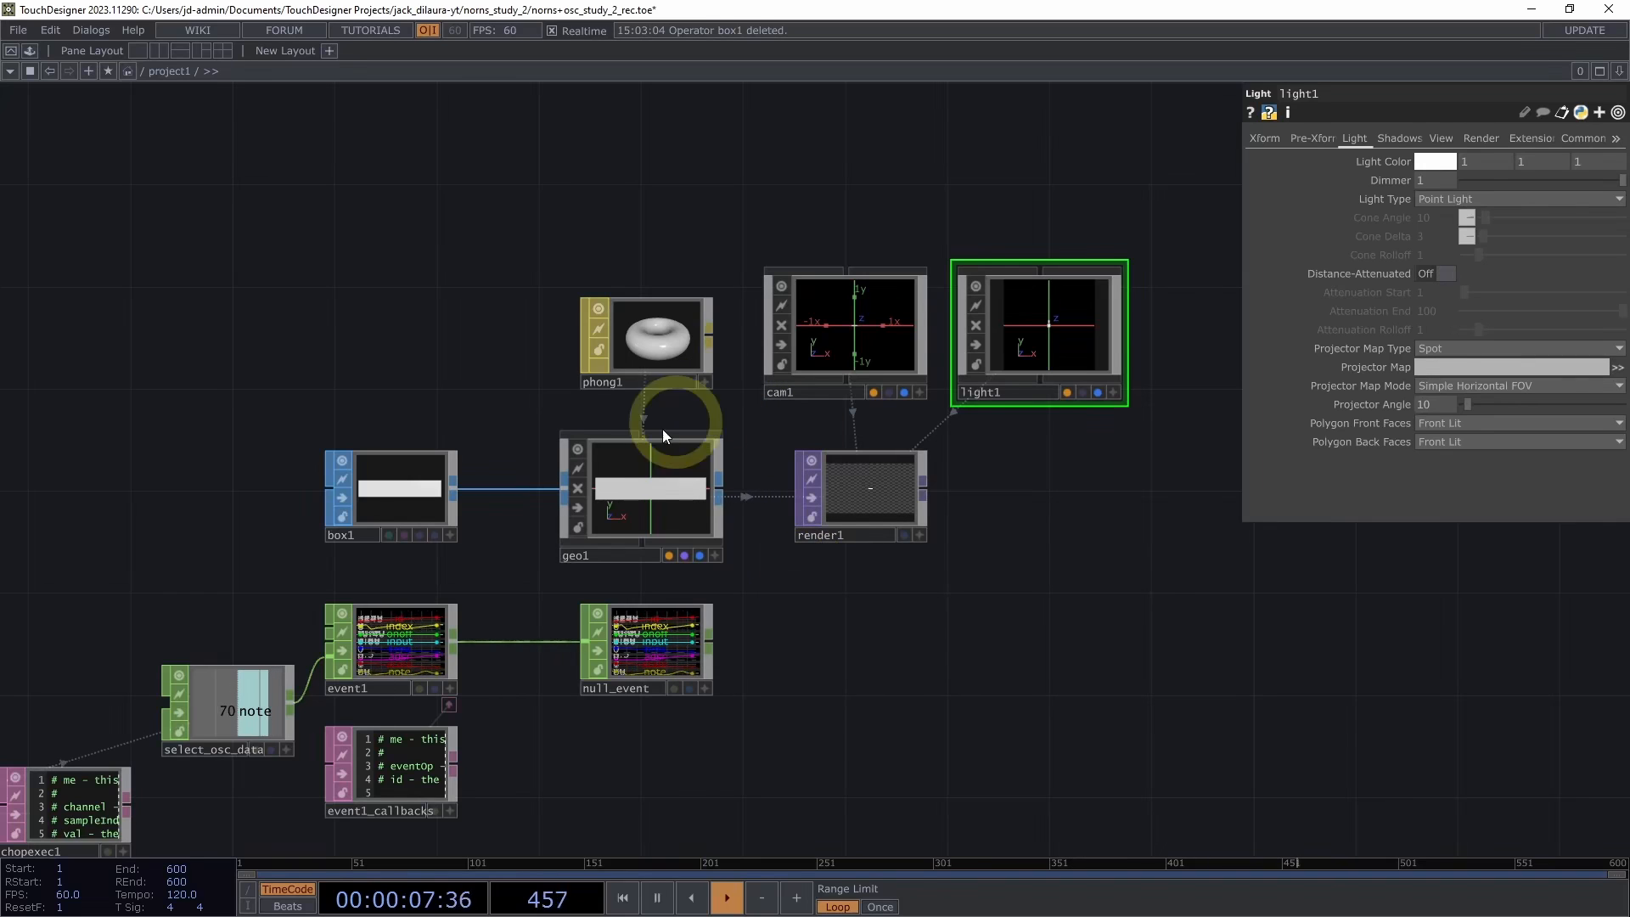
# Turn on Instancing for geo1
pyautogui.click(645, 477)
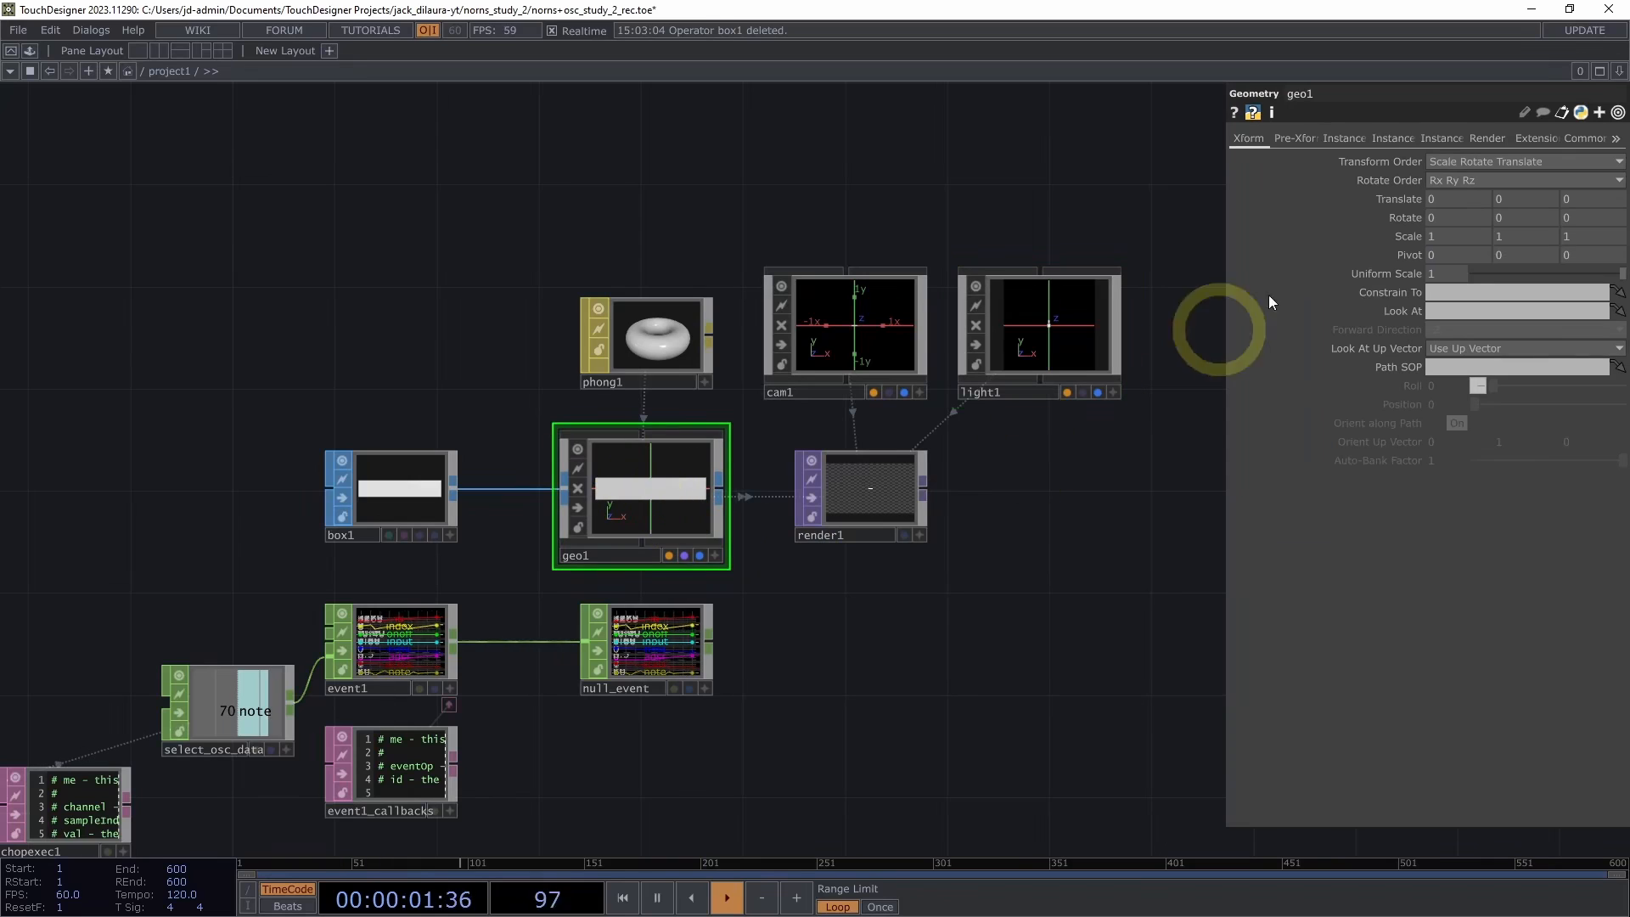
pyautogui.click(1346, 140)
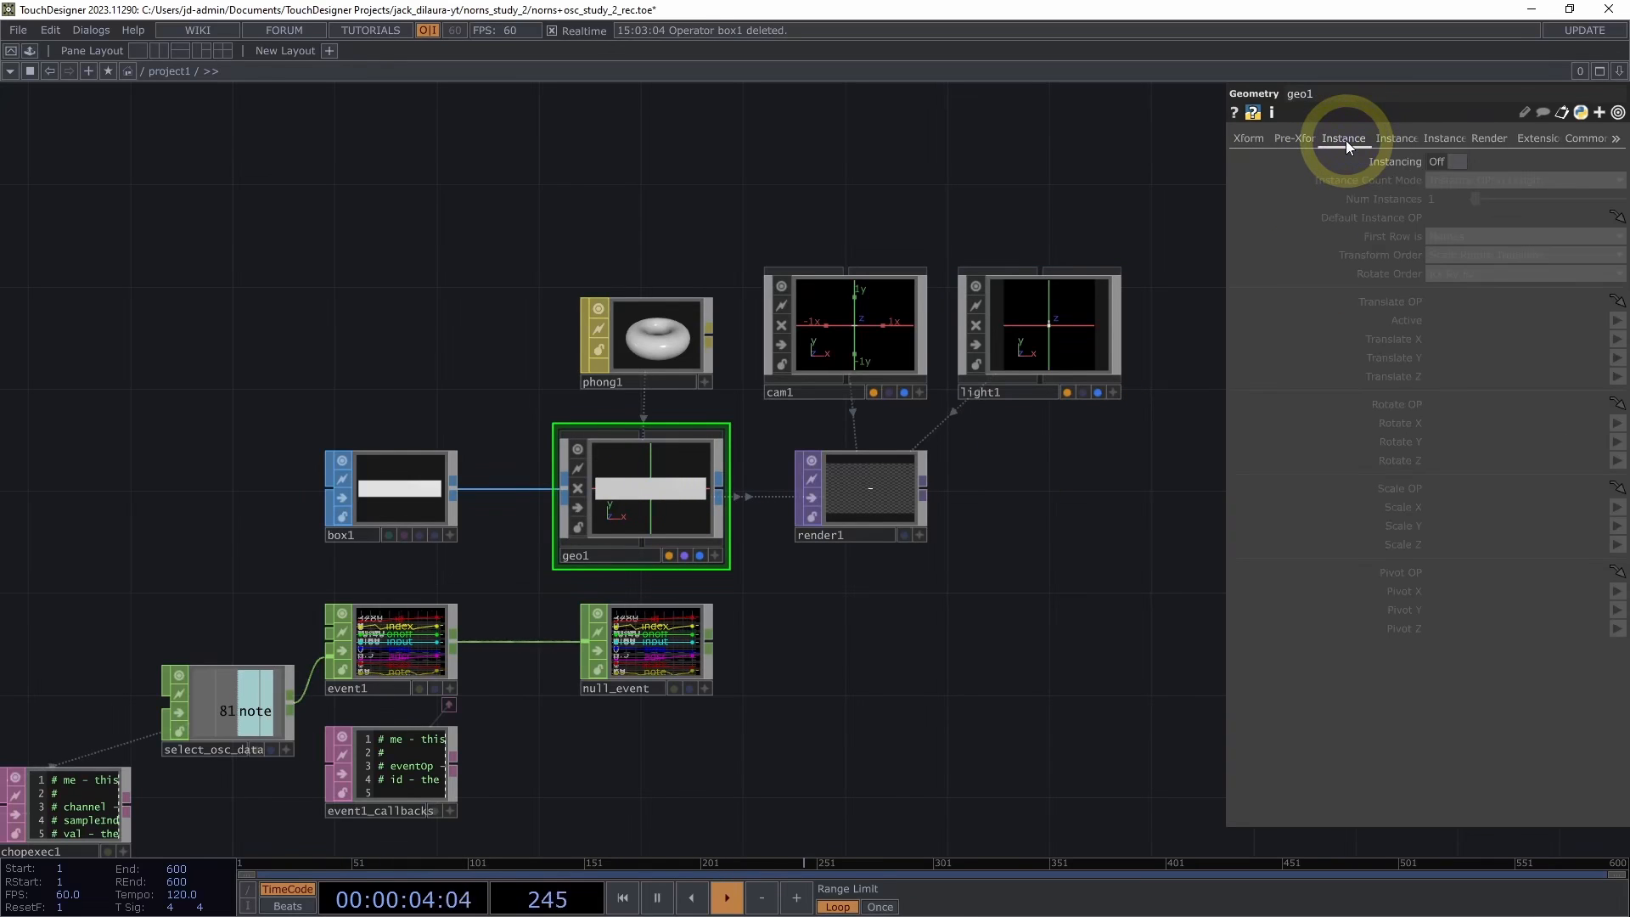
pyautogui.click(1450, 162)
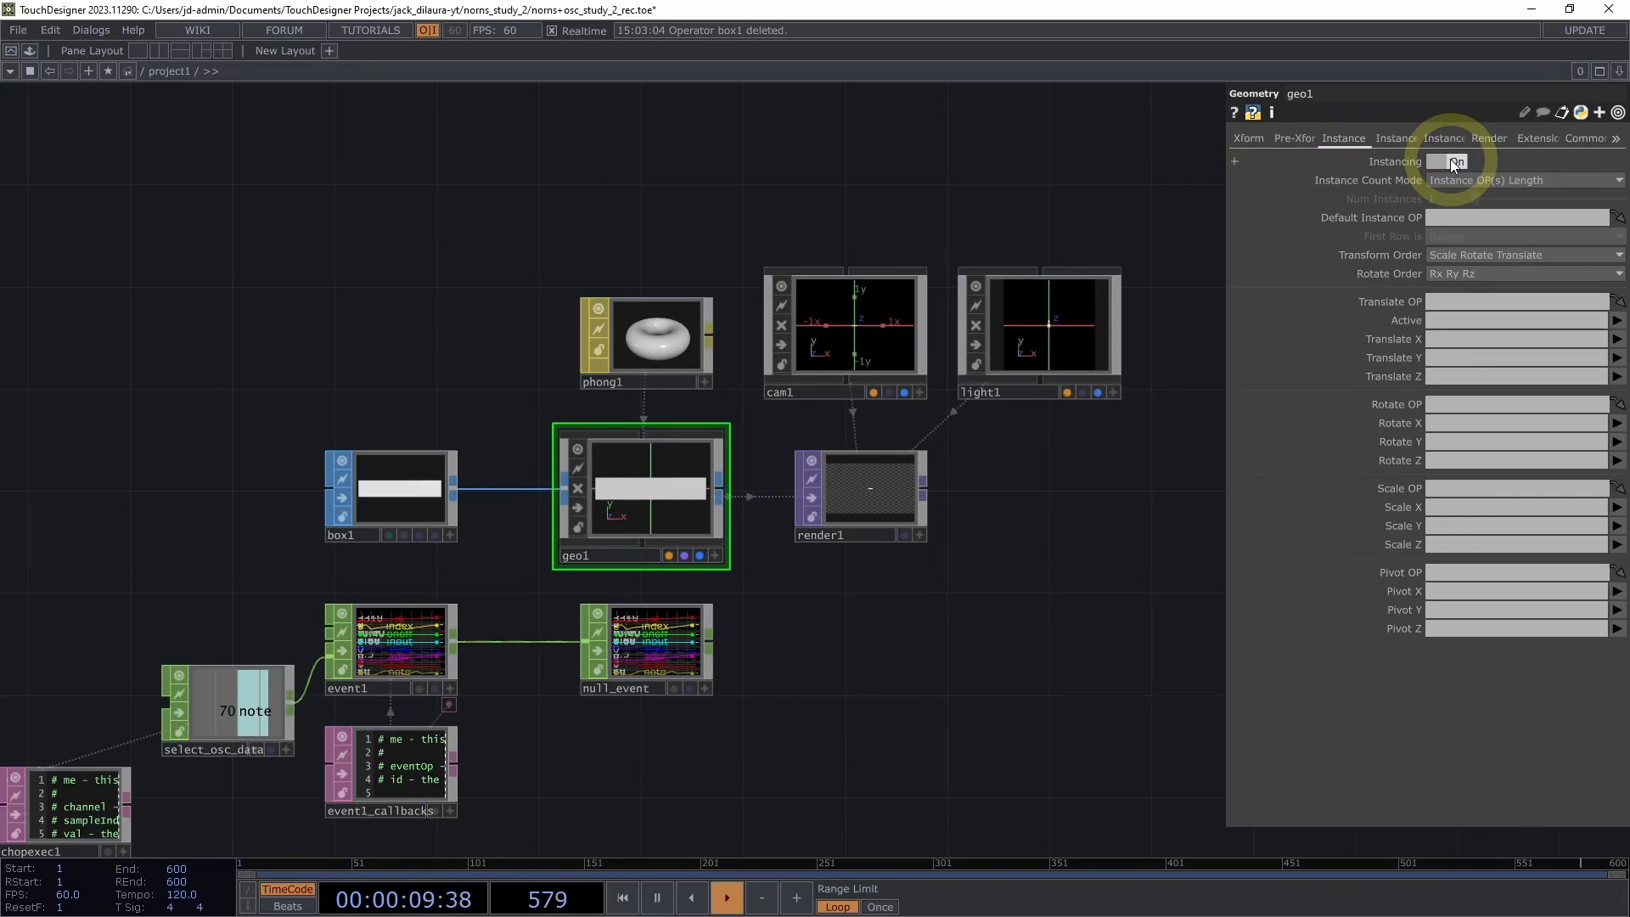
# Assign null_event as the Scale OP for geo1's instancing
pyautogui.moveTo(768, 629); pyautogui.dragTo(819, 605)
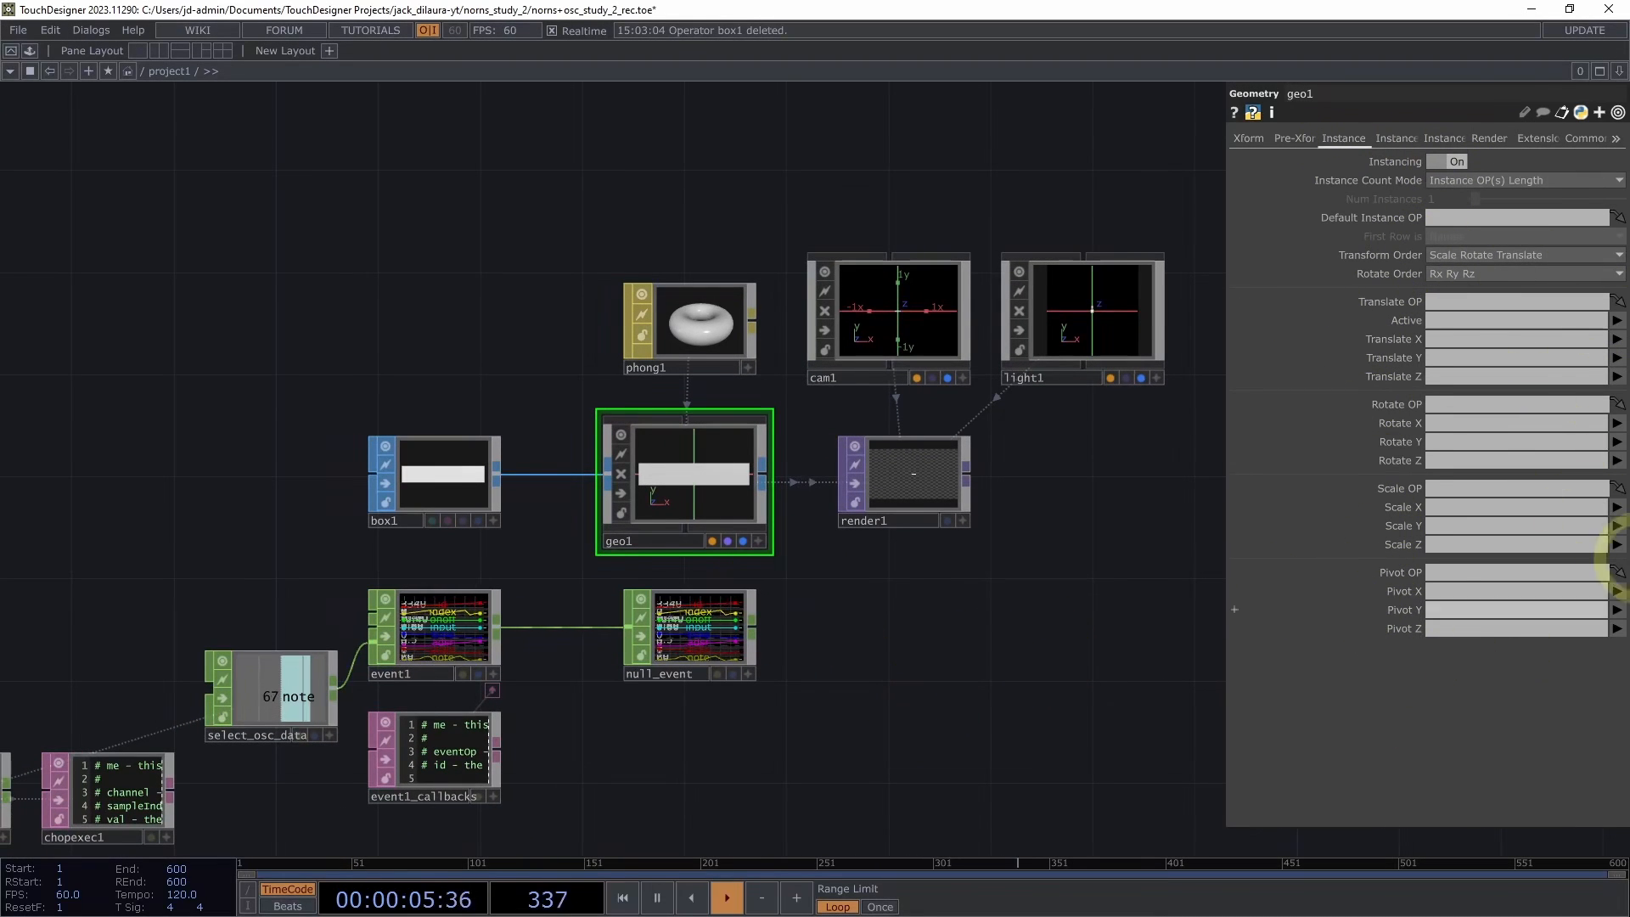
pyautogui.click(1398, 136)
pyautogui.click(1435, 137)
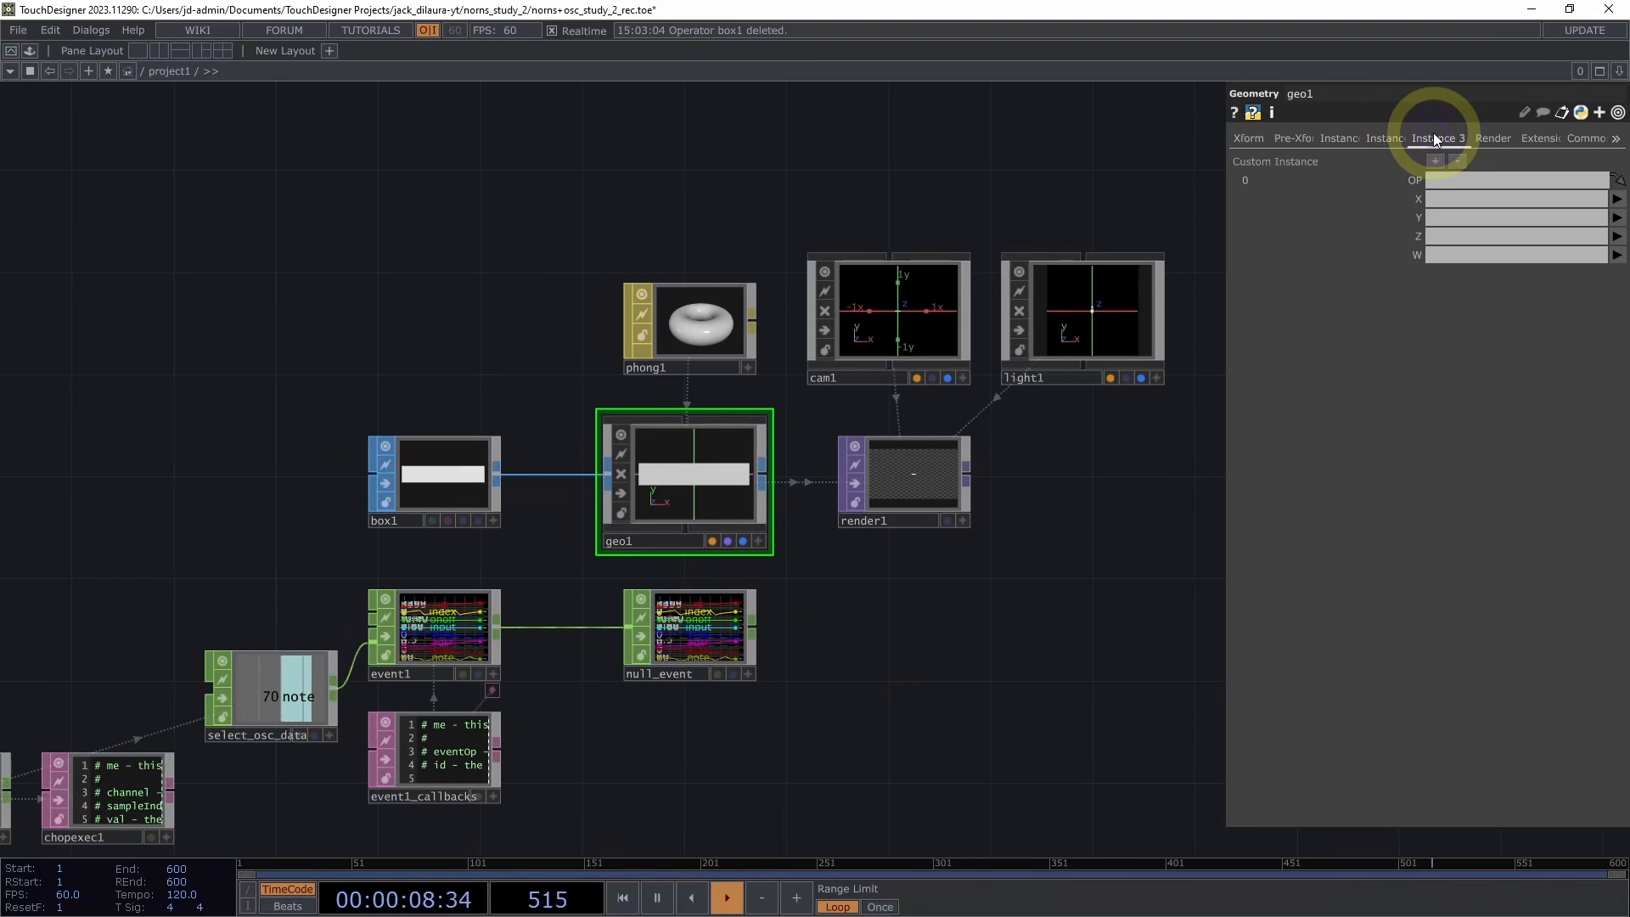
pyautogui.click(1339, 138)
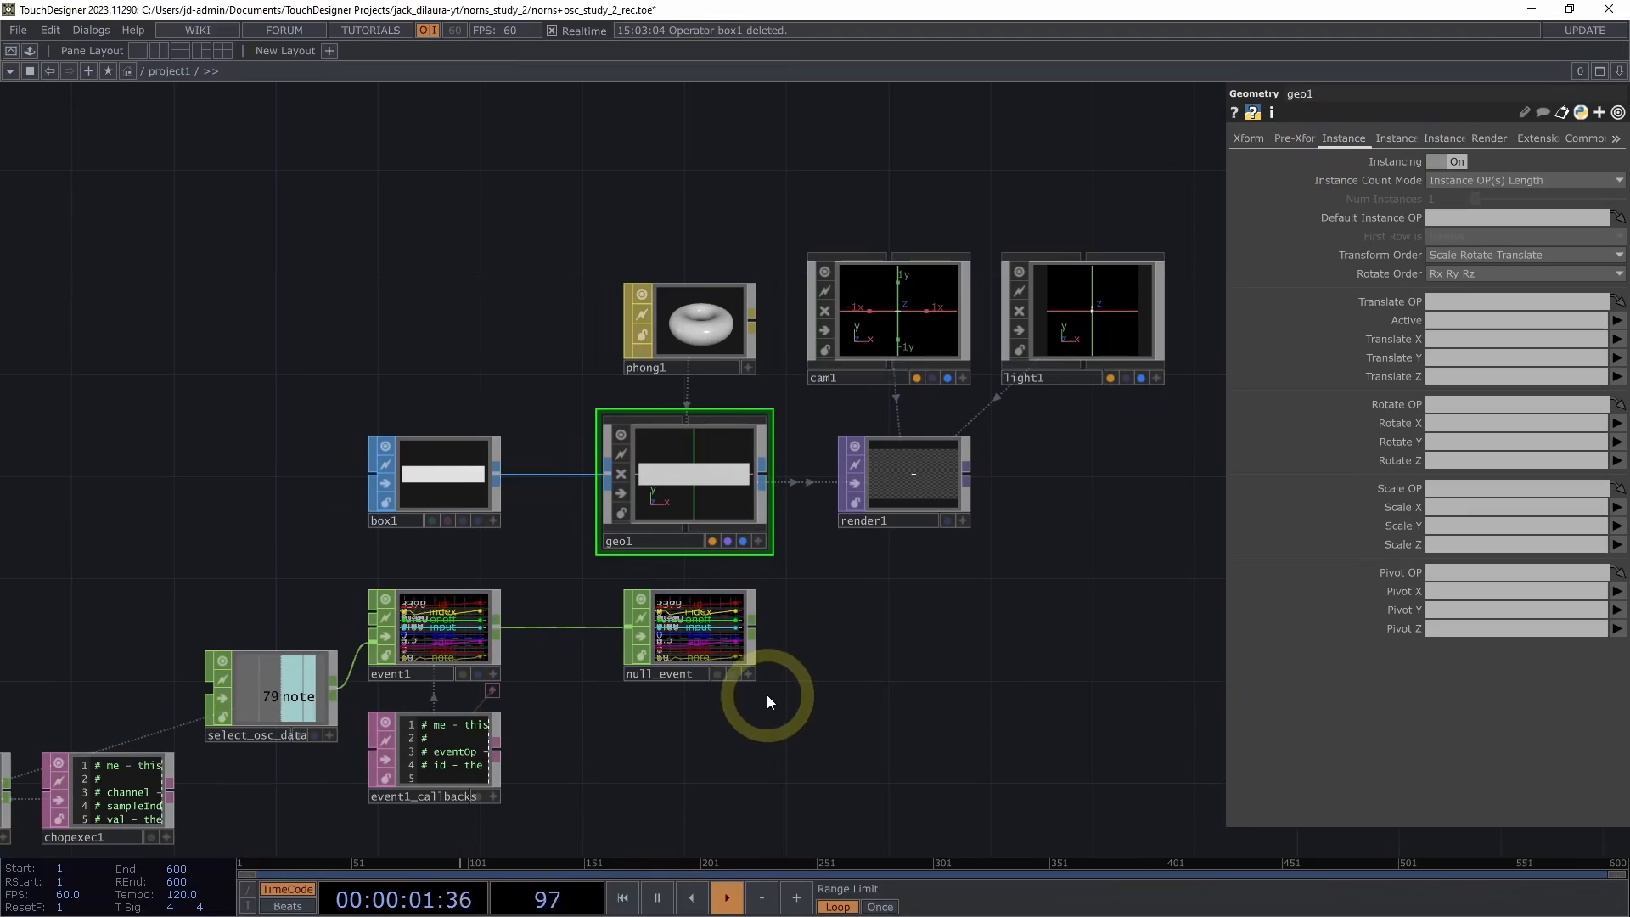
pyautogui.scroll(6, 839, 623)
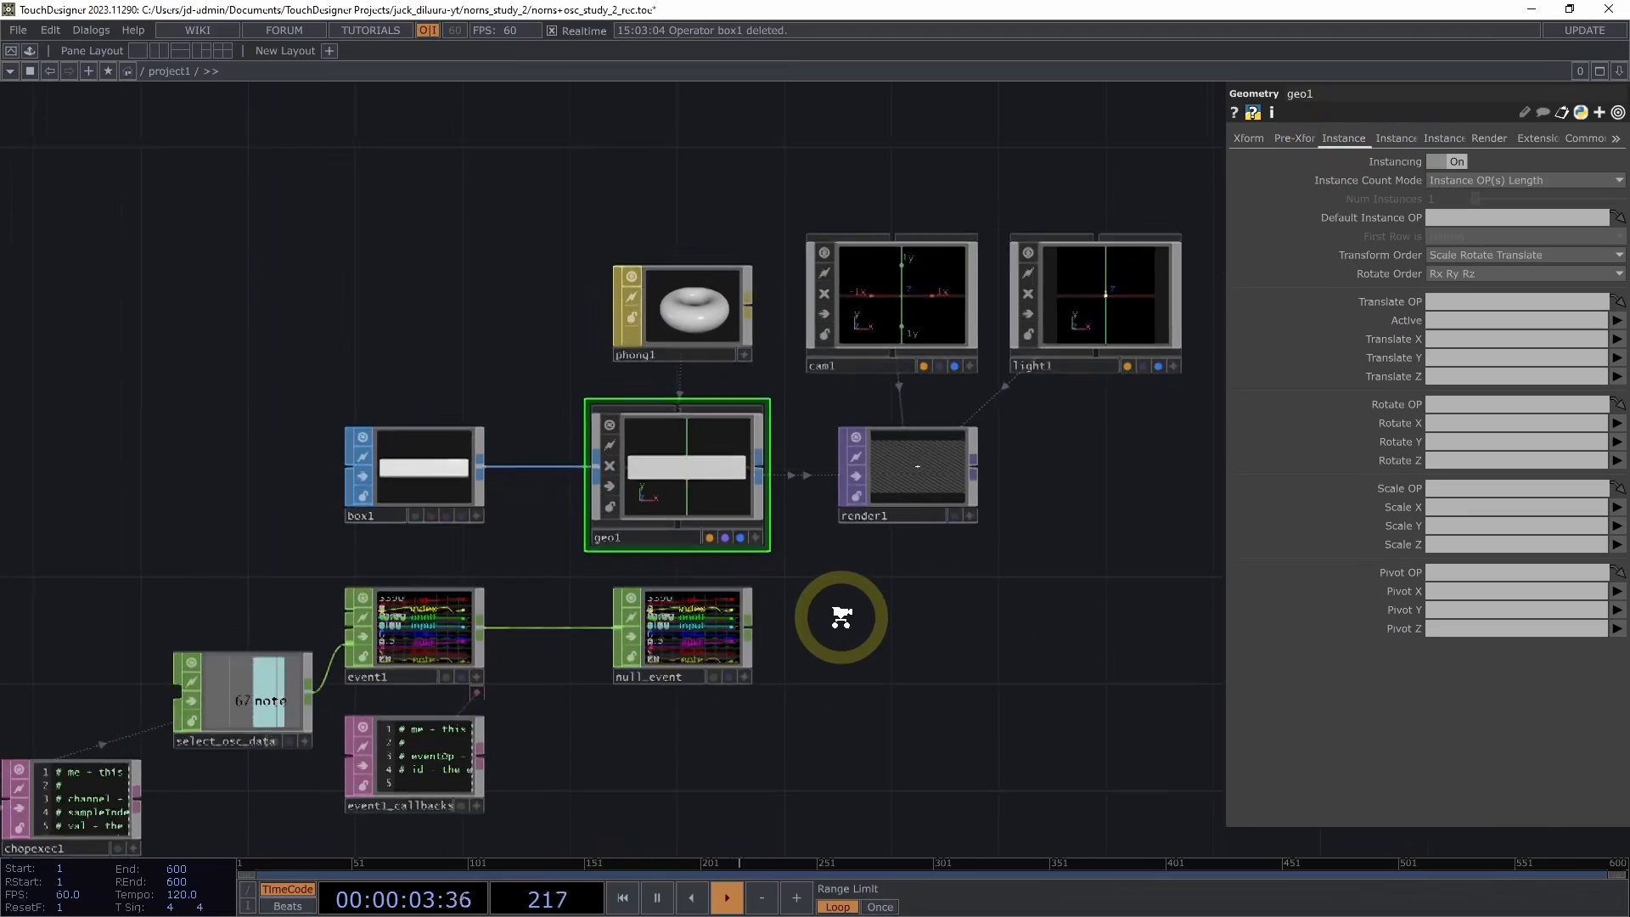
pyautogui.scroll(2, 985, 535)
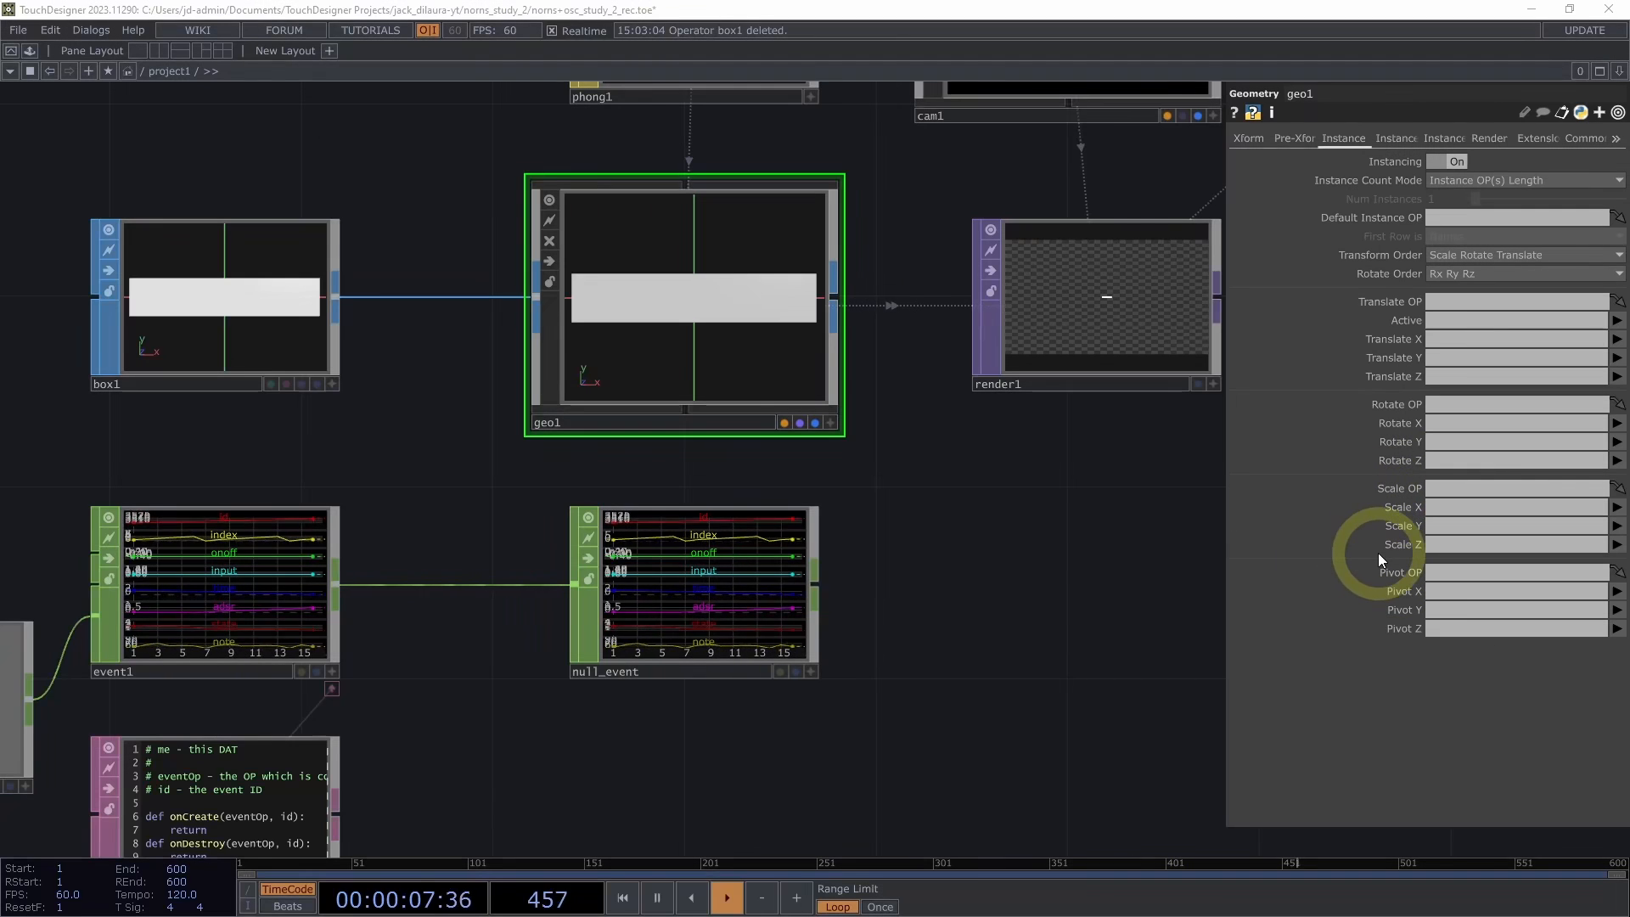
pyautogui.moveTo(695, 598); pyautogui.dragTo(1466, 487)
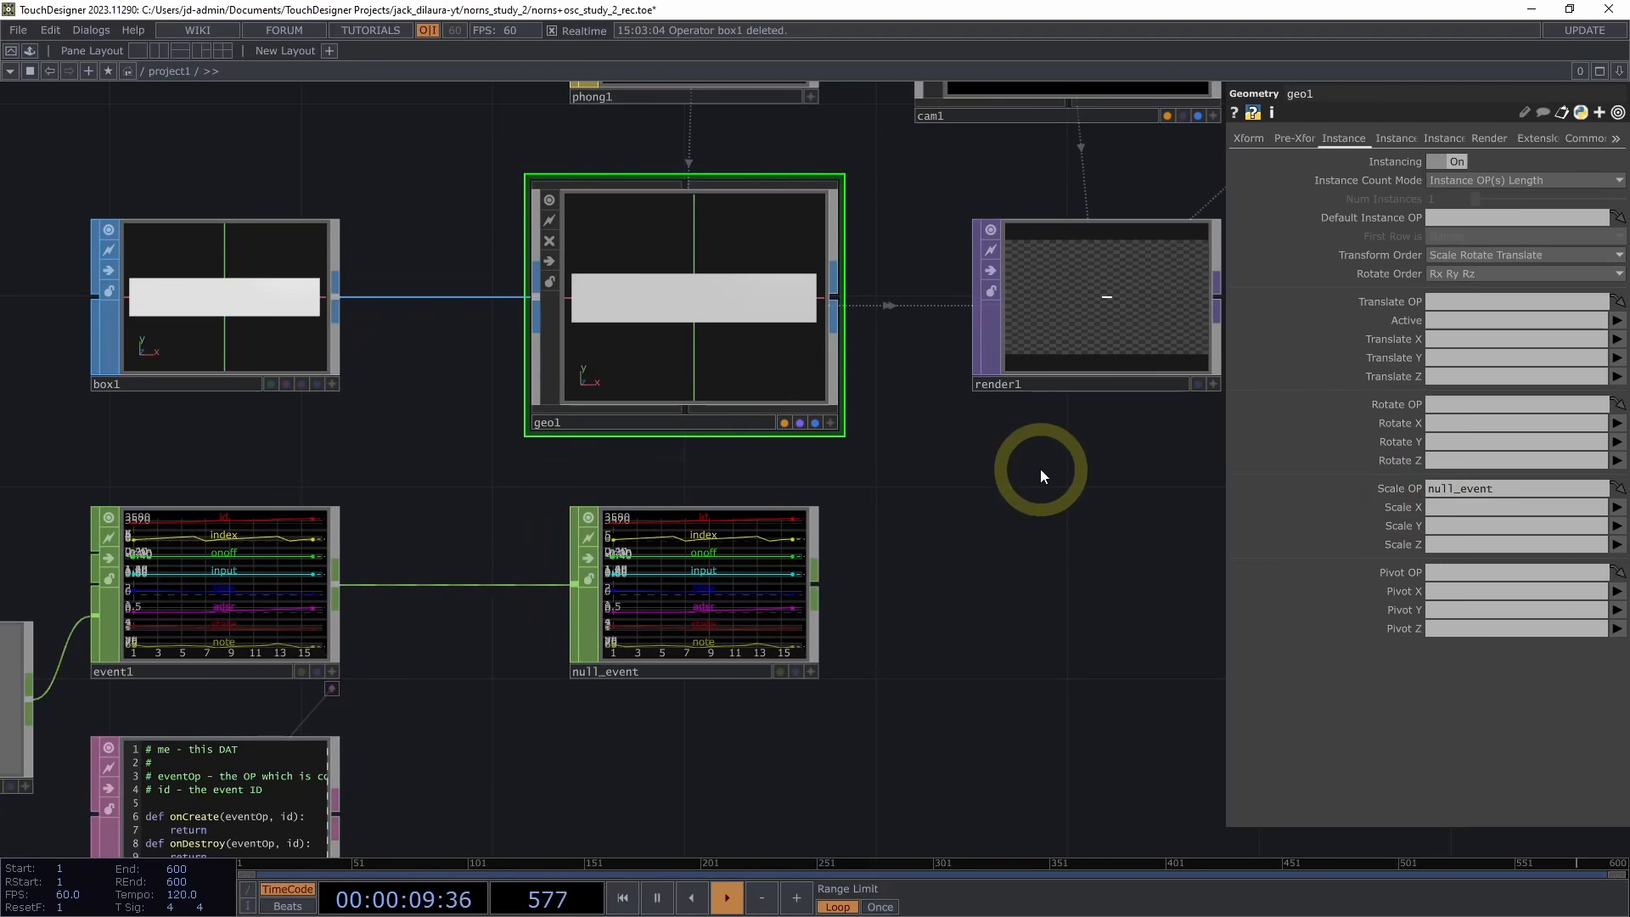
# Map geo1's instance Scale X, Scale Y and Scale Z to the adsr channel
pyautogui.click(1614, 508)
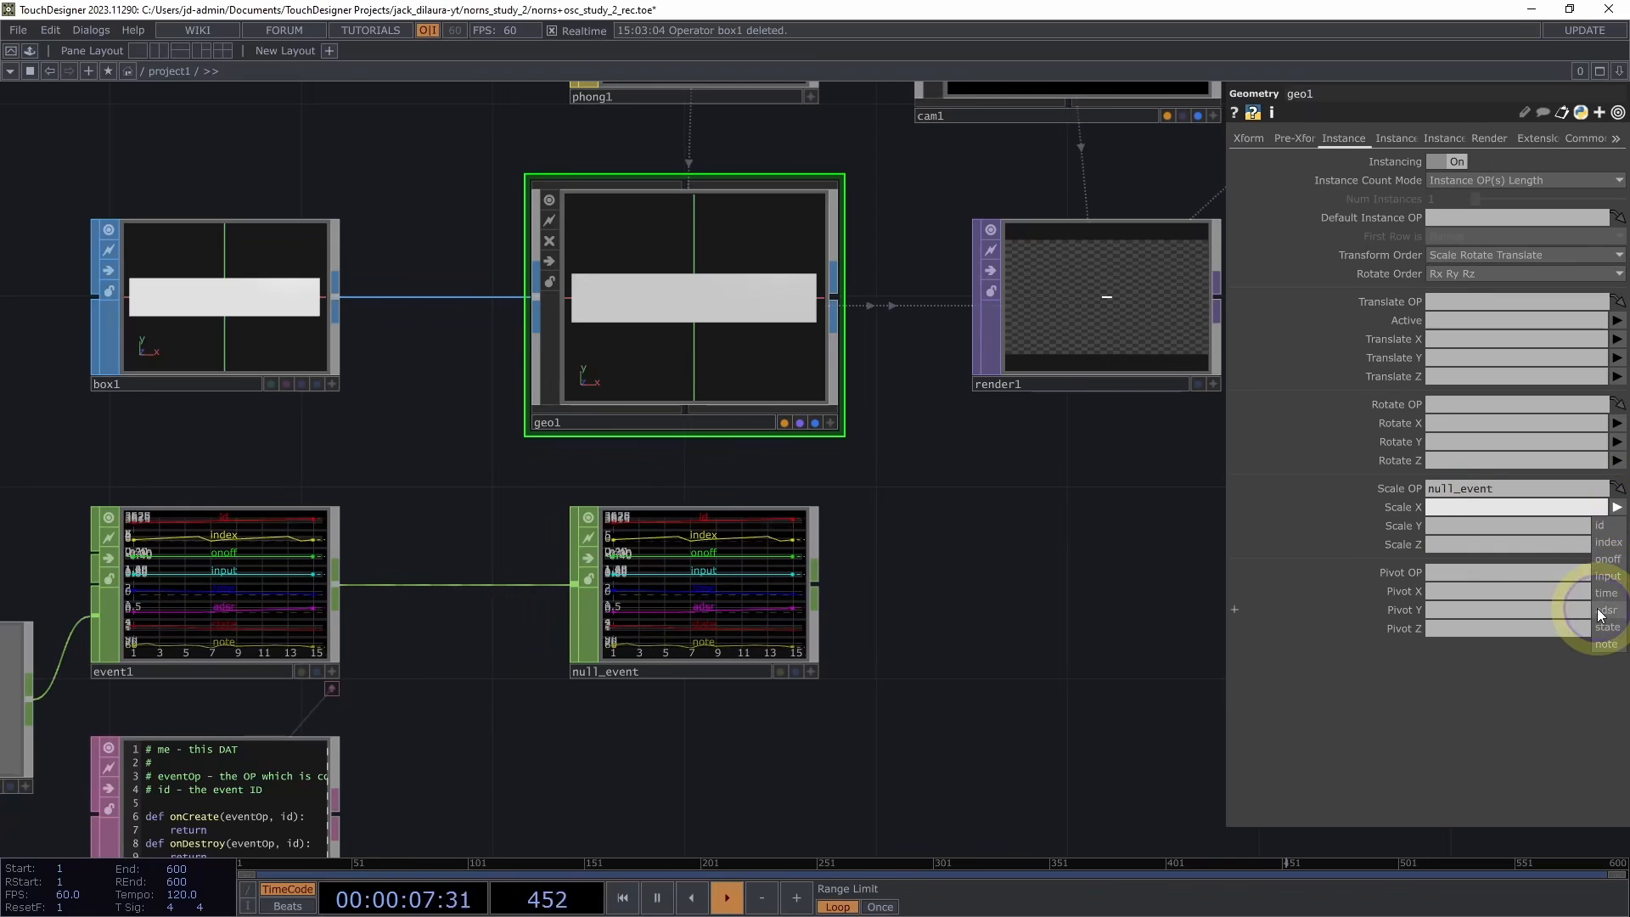
pyautogui.click(1600, 610)
pyautogui.click(1617, 527)
pyautogui.click(1605, 626)
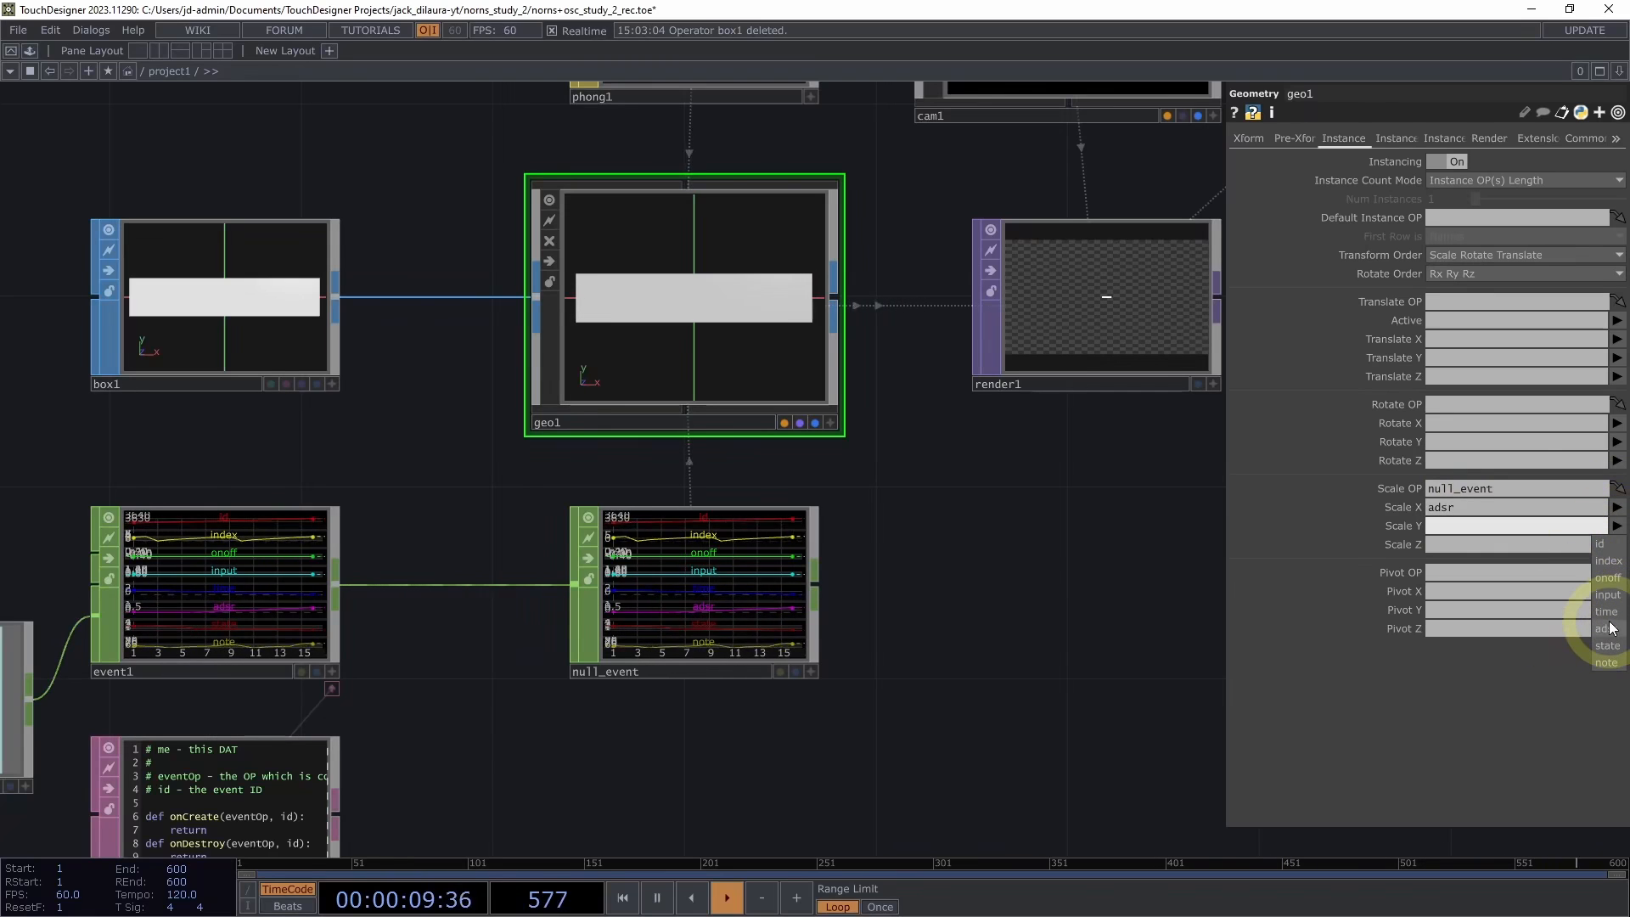
pyautogui.click(1617, 544)
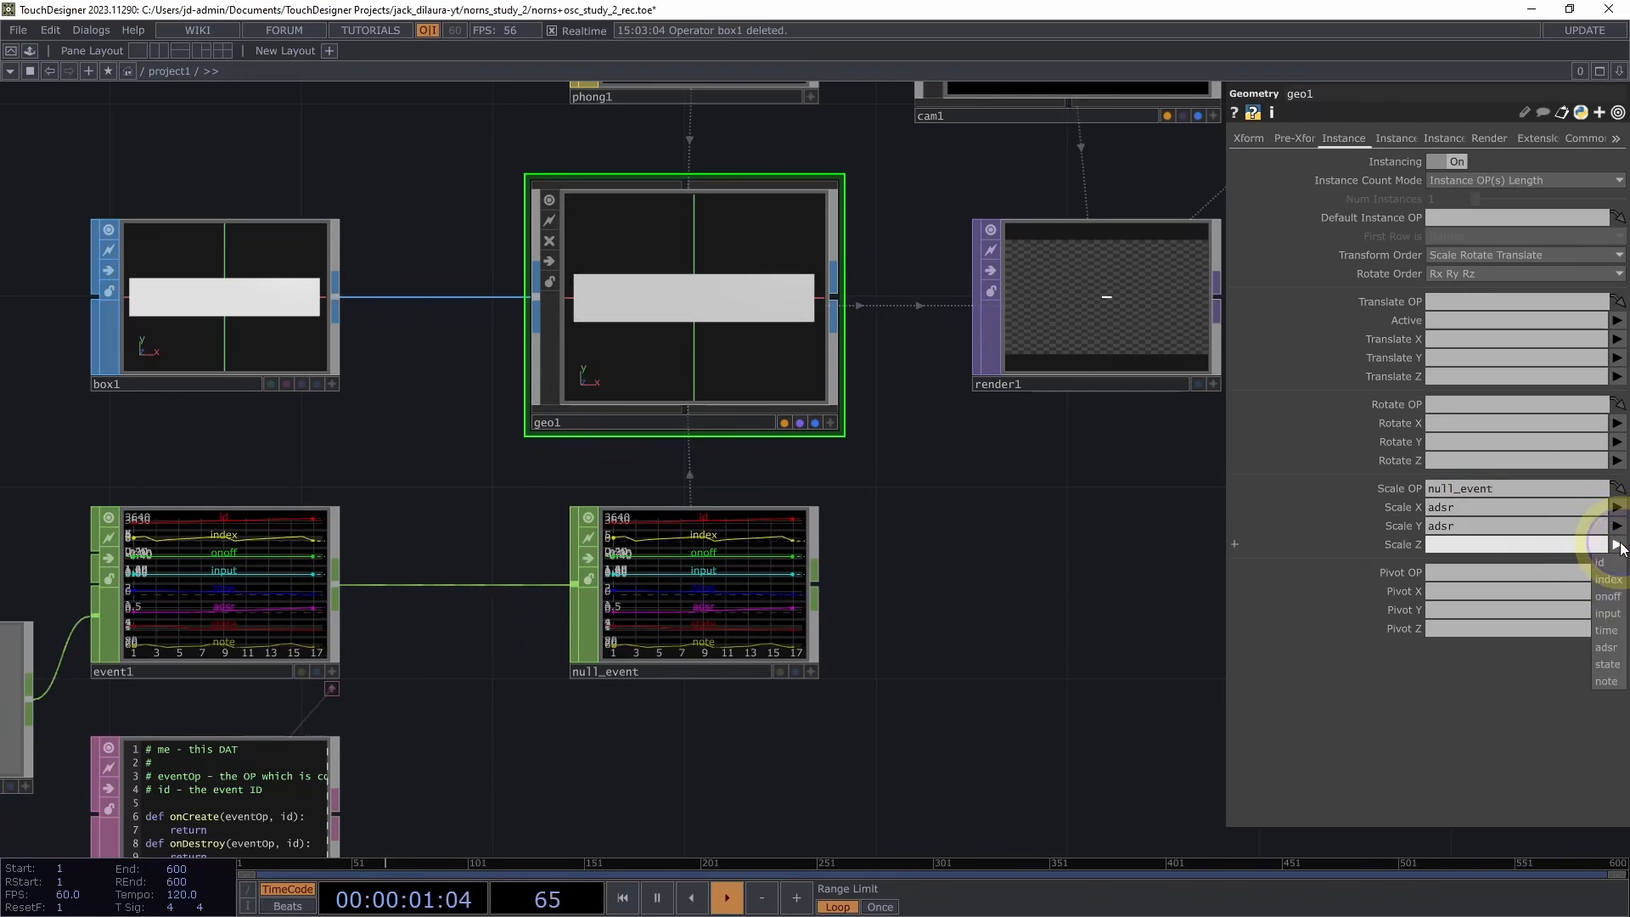
pyautogui.click(1601, 645)
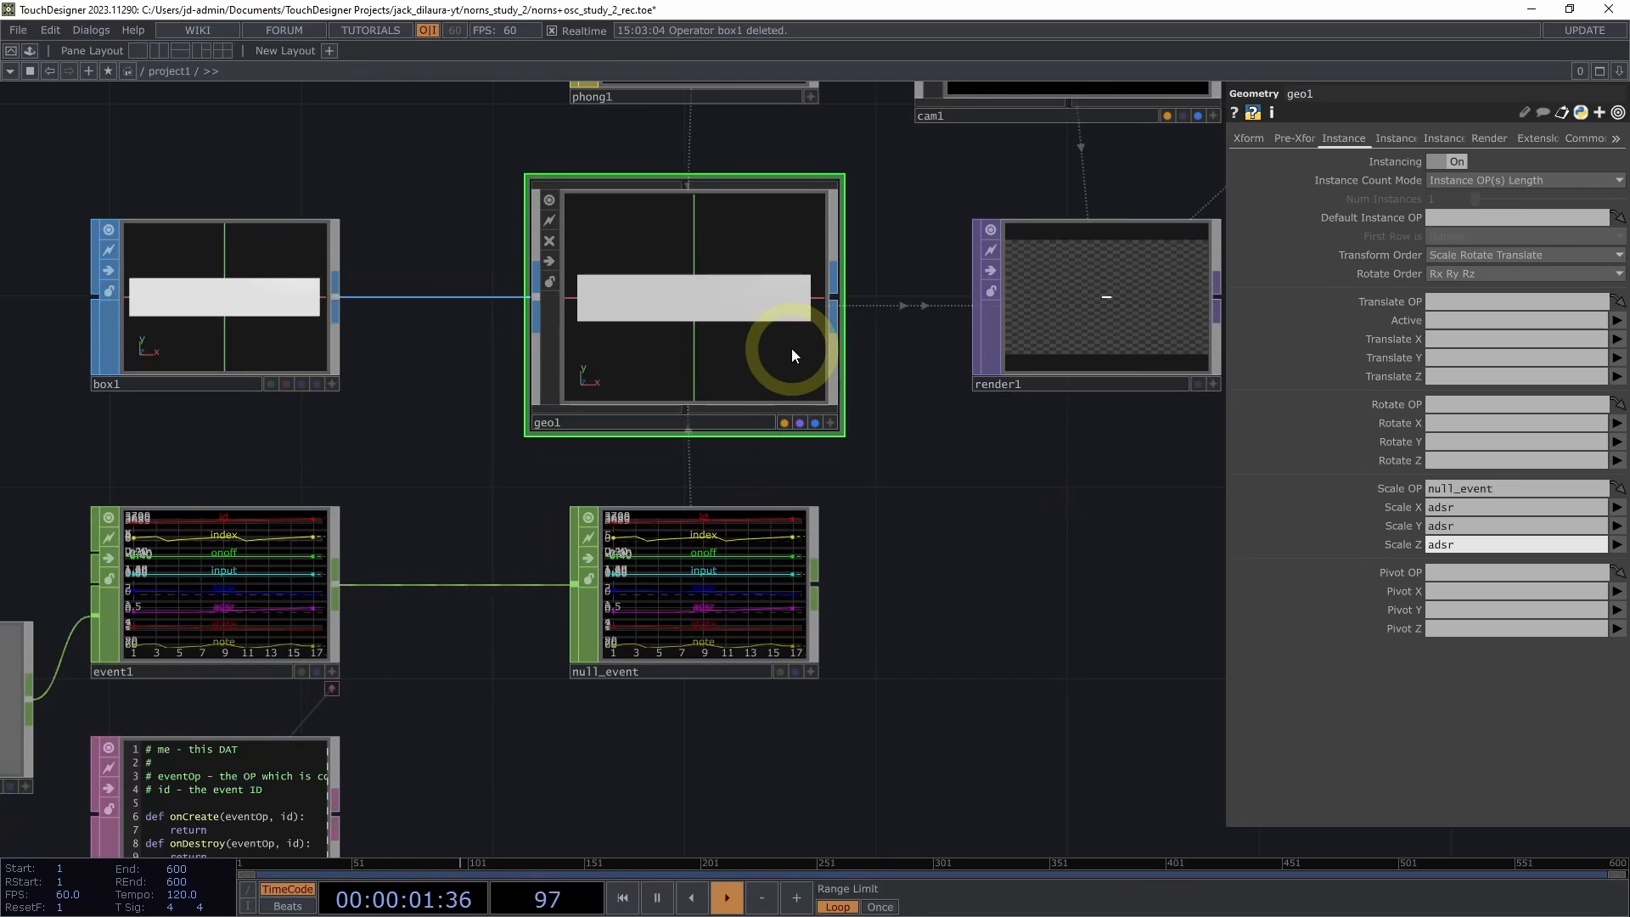
# Examine null_event's operator information for its sample range and channel values against geo1's instancing setup
pyautogui.moveTo(953, 521); pyautogui.dragTo(904, 496)
pyautogui.middleClick(712, 565)
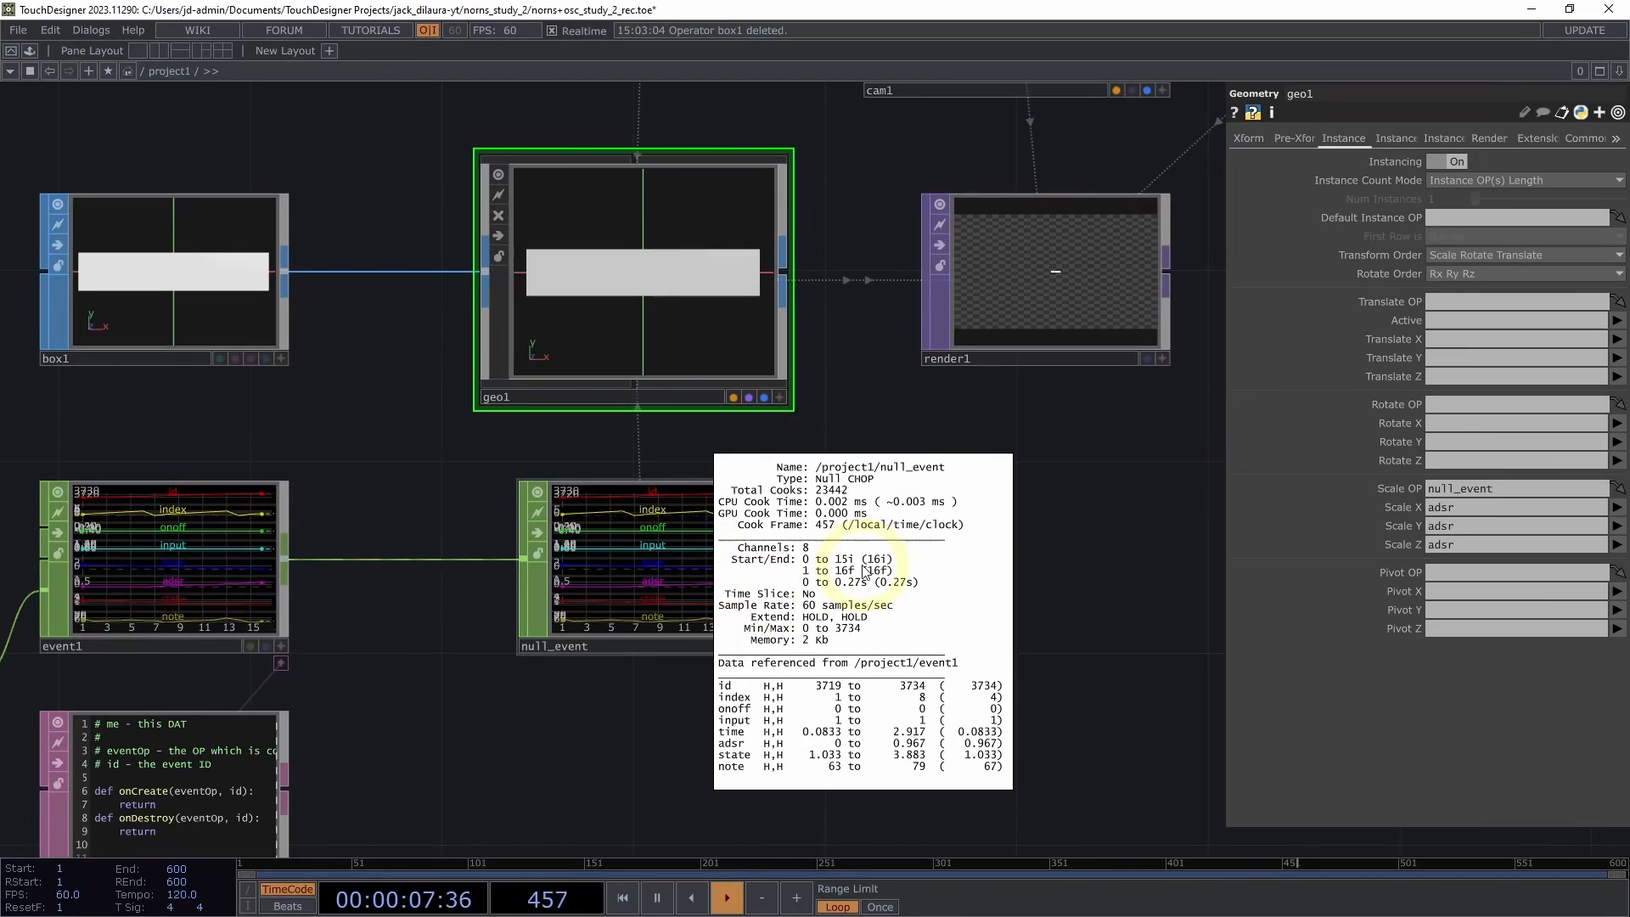
pyautogui.click(880, 388)
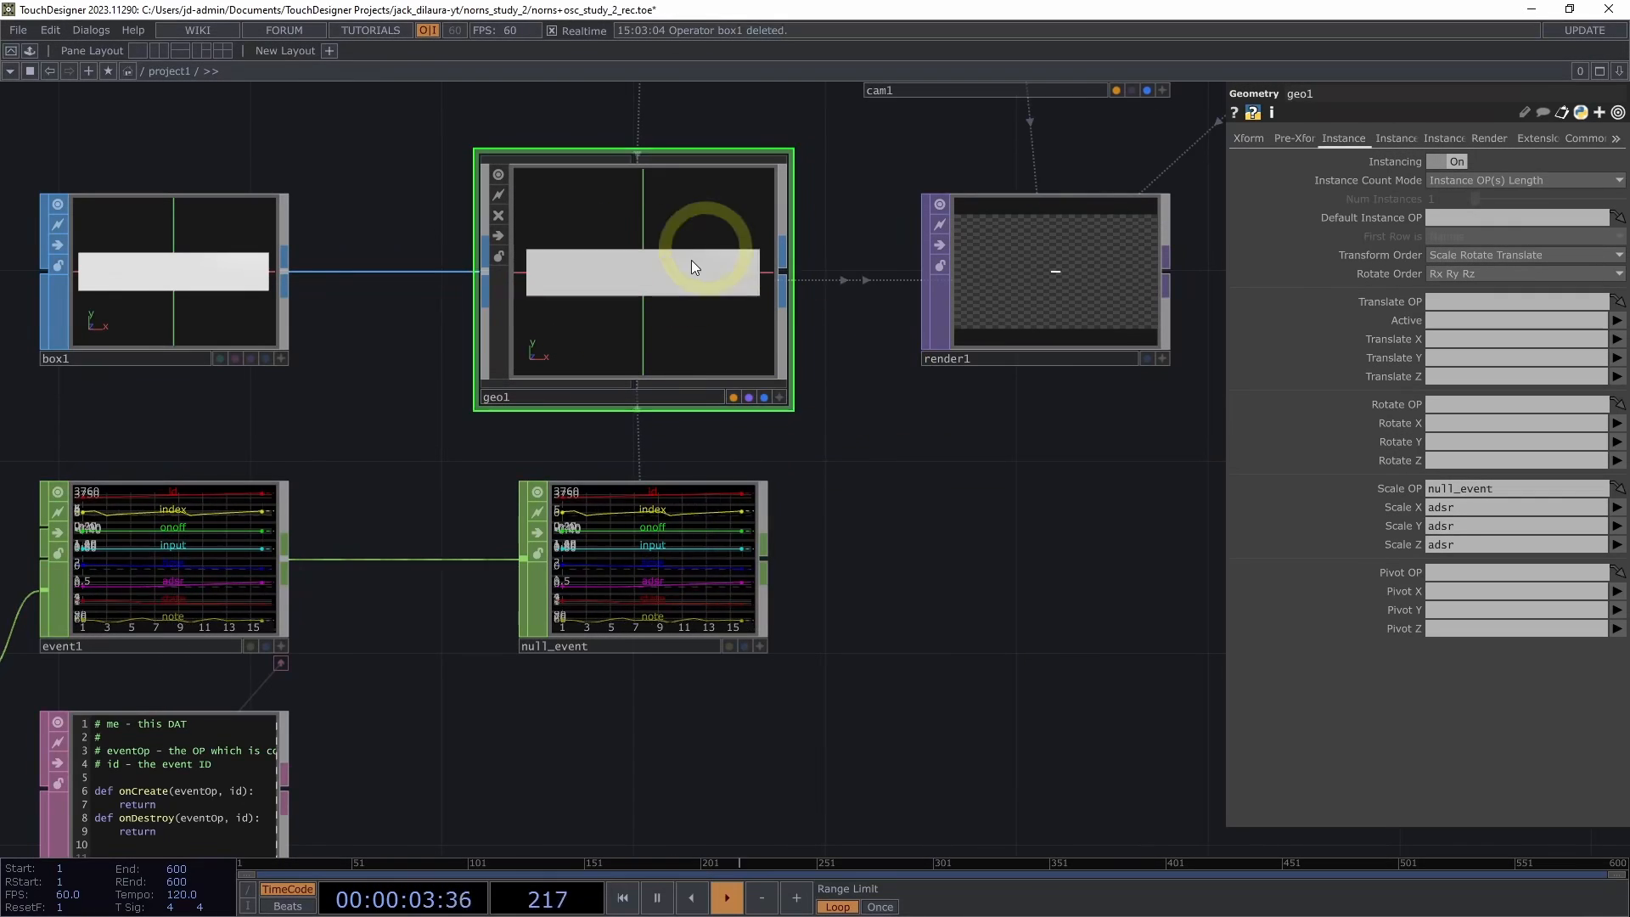
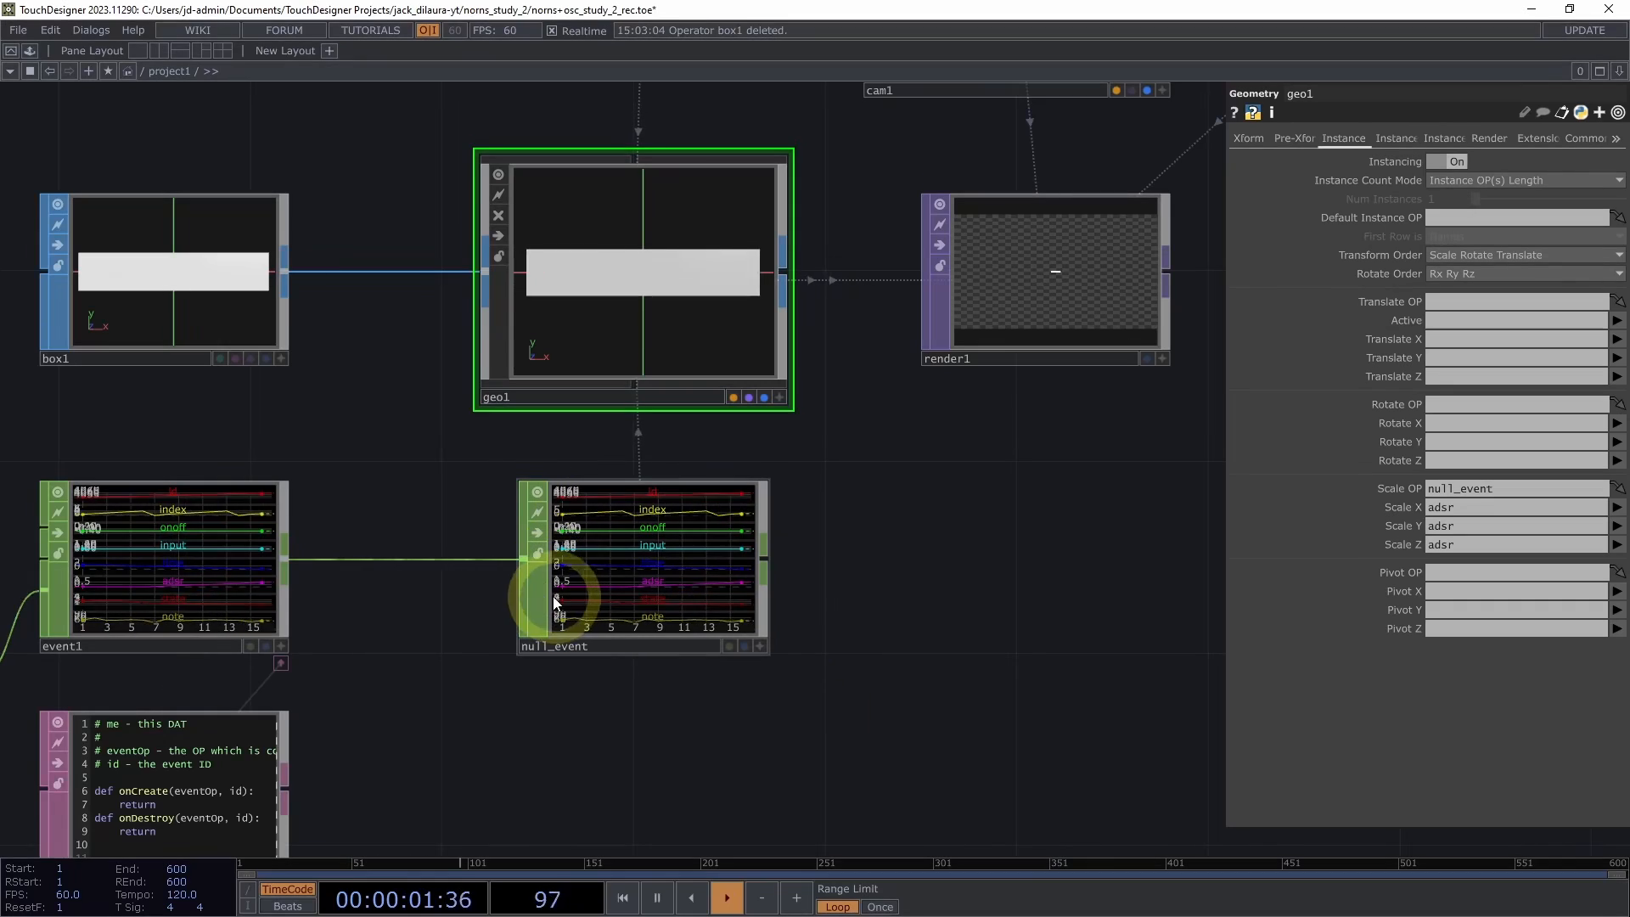
pyautogui.middleClick(700, 569)
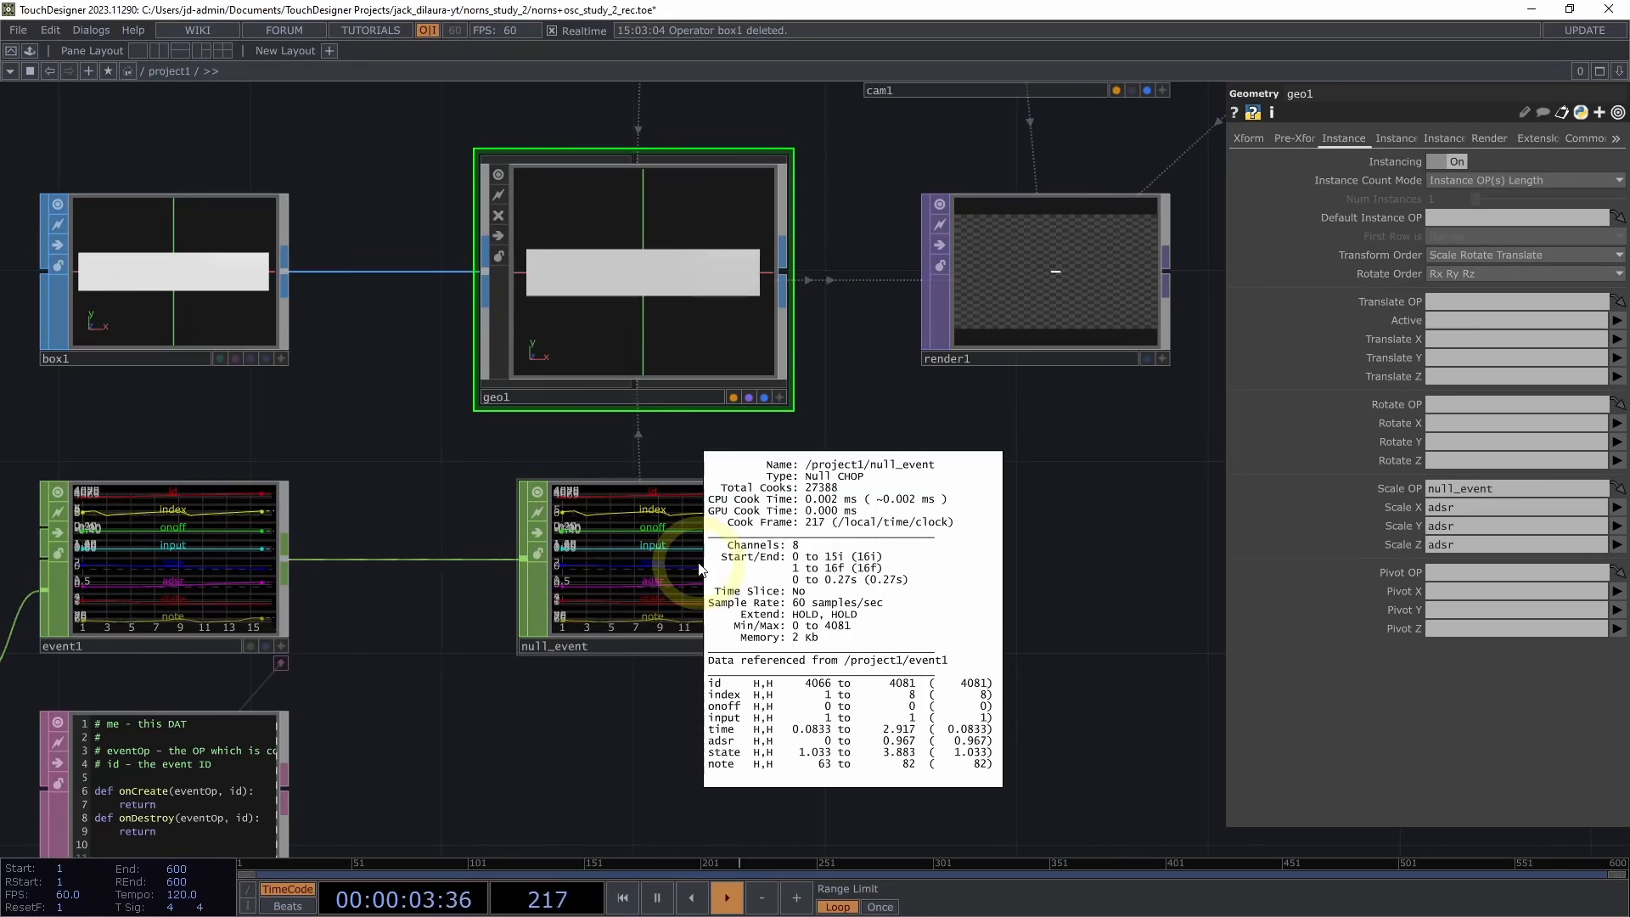
pyautogui.click(610, 701)
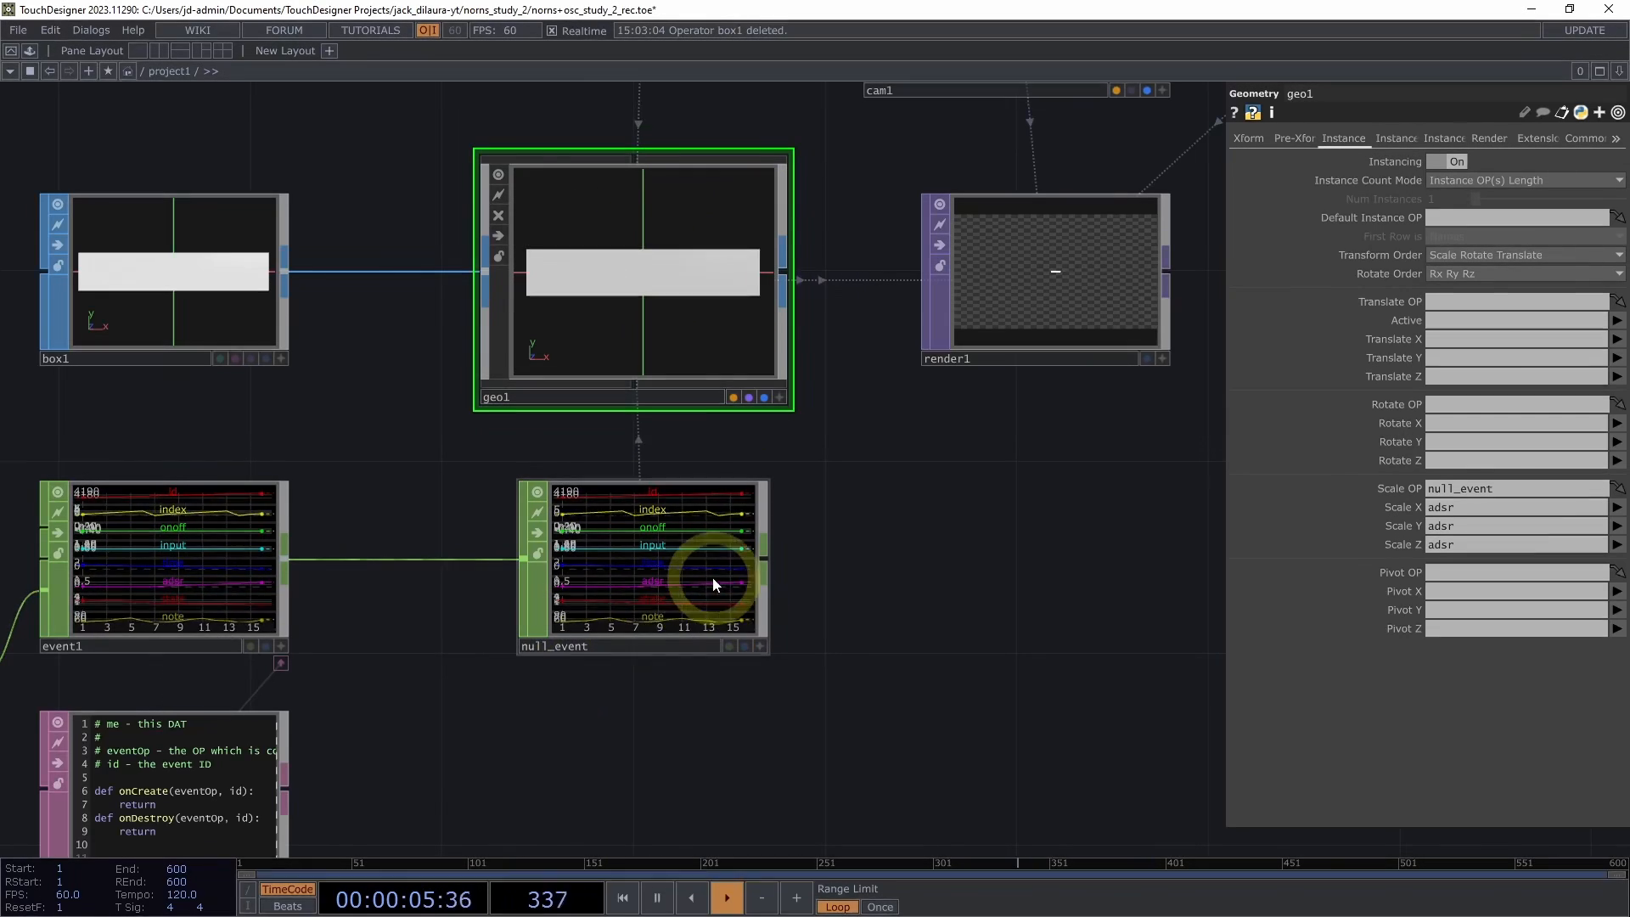
pyautogui.middleClick(674, 564)
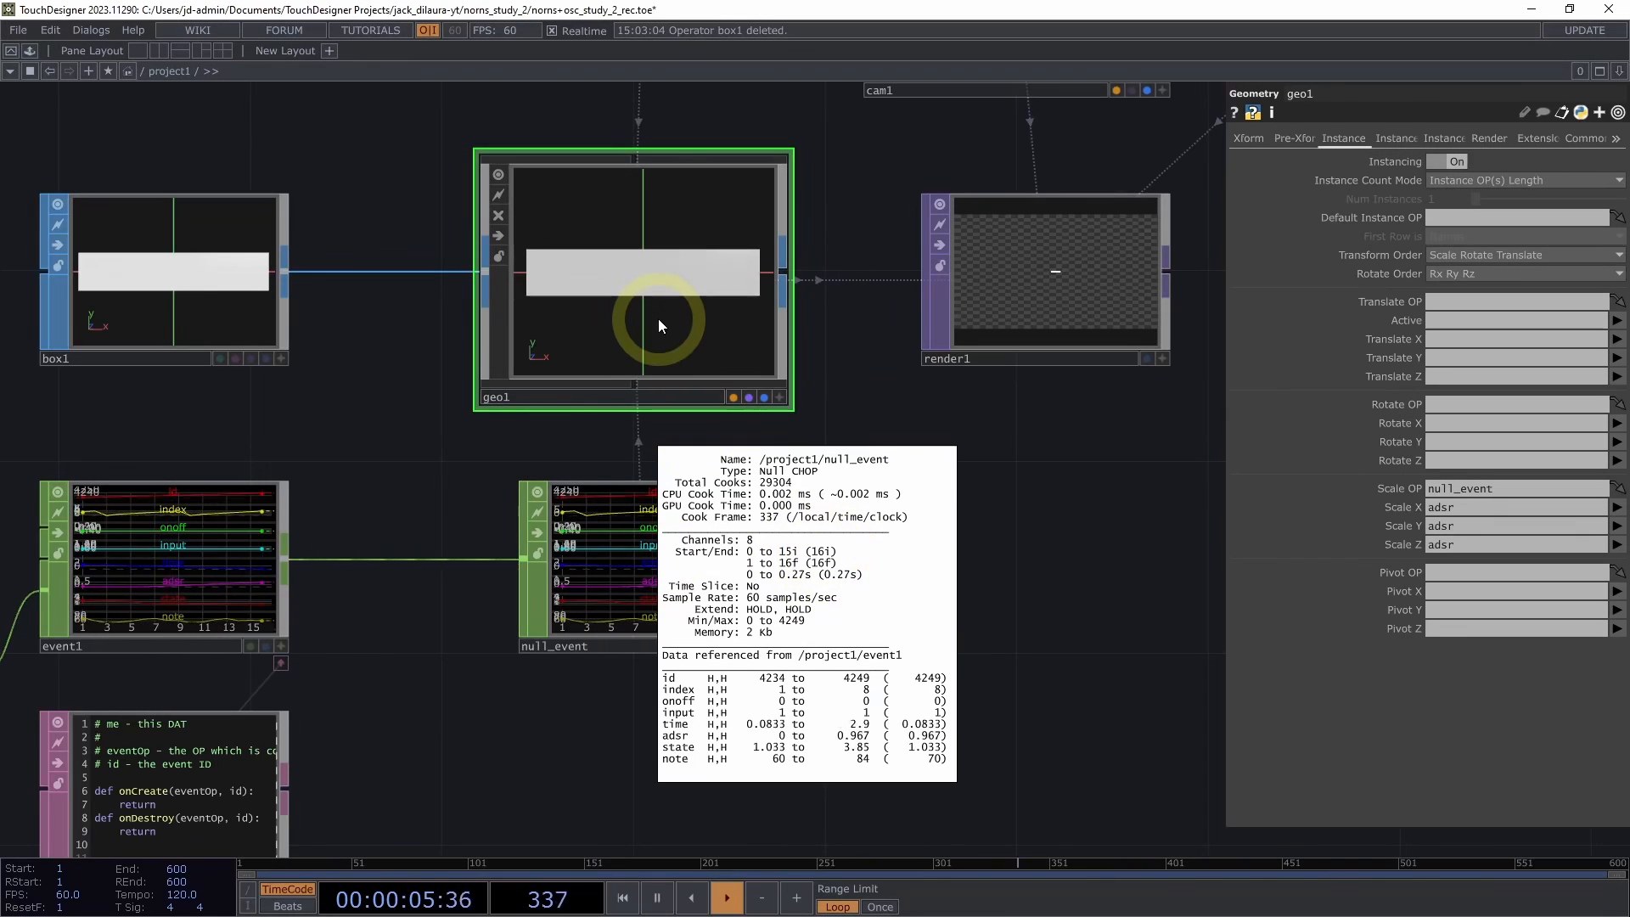
pyautogui.click(451, 672)
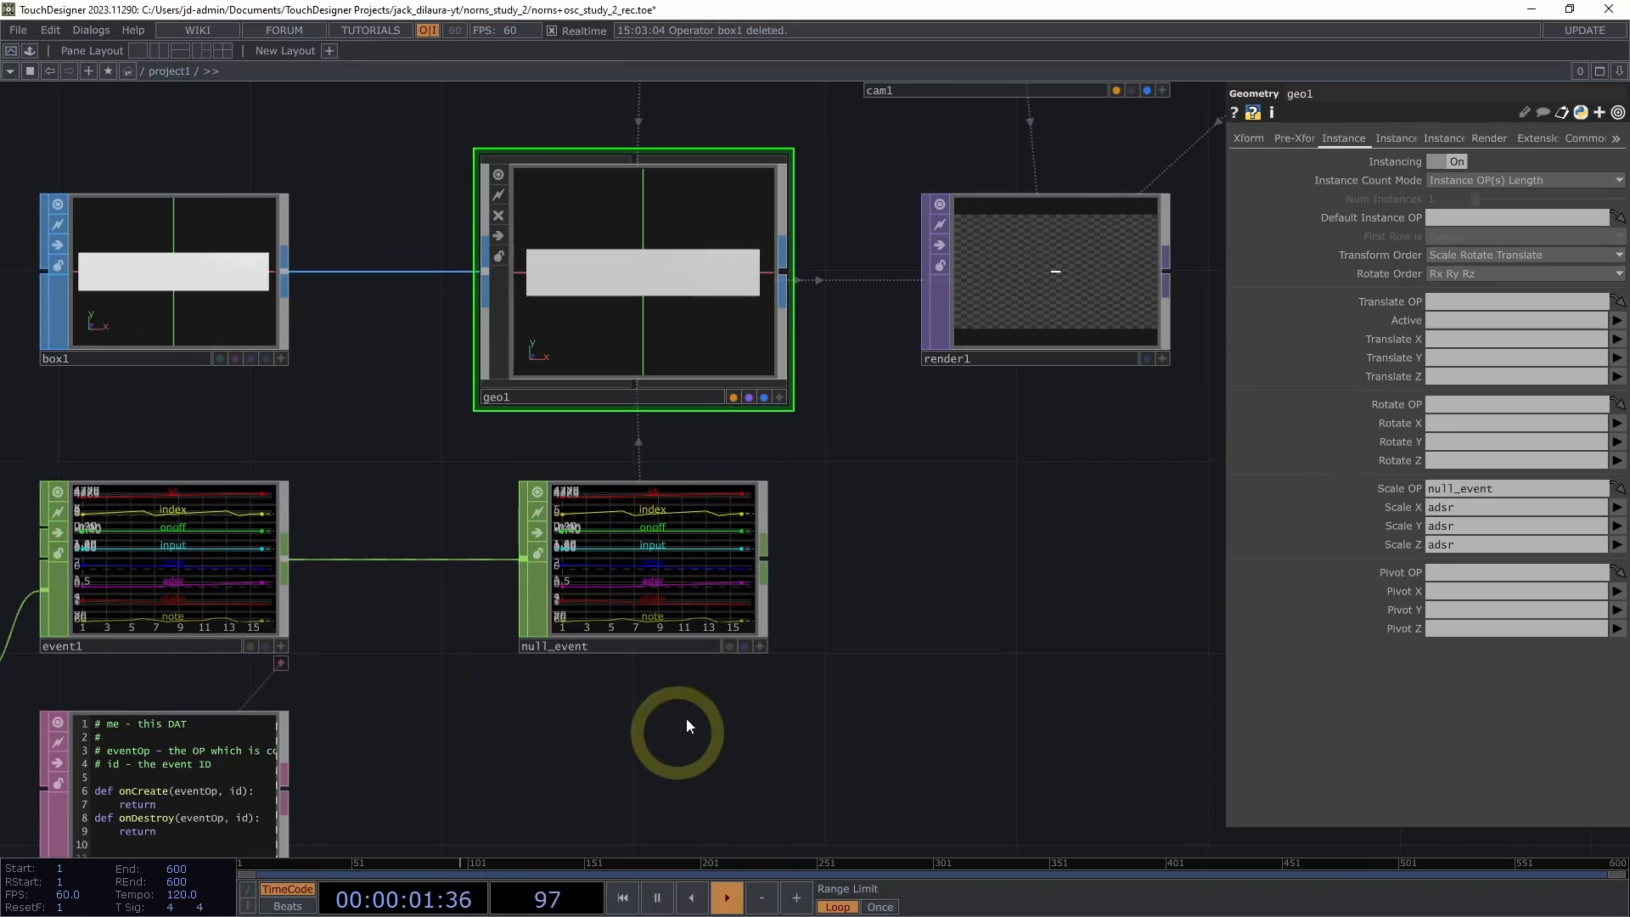
pyautogui.moveTo(455, 502); pyautogui.dragTo(446, 471)
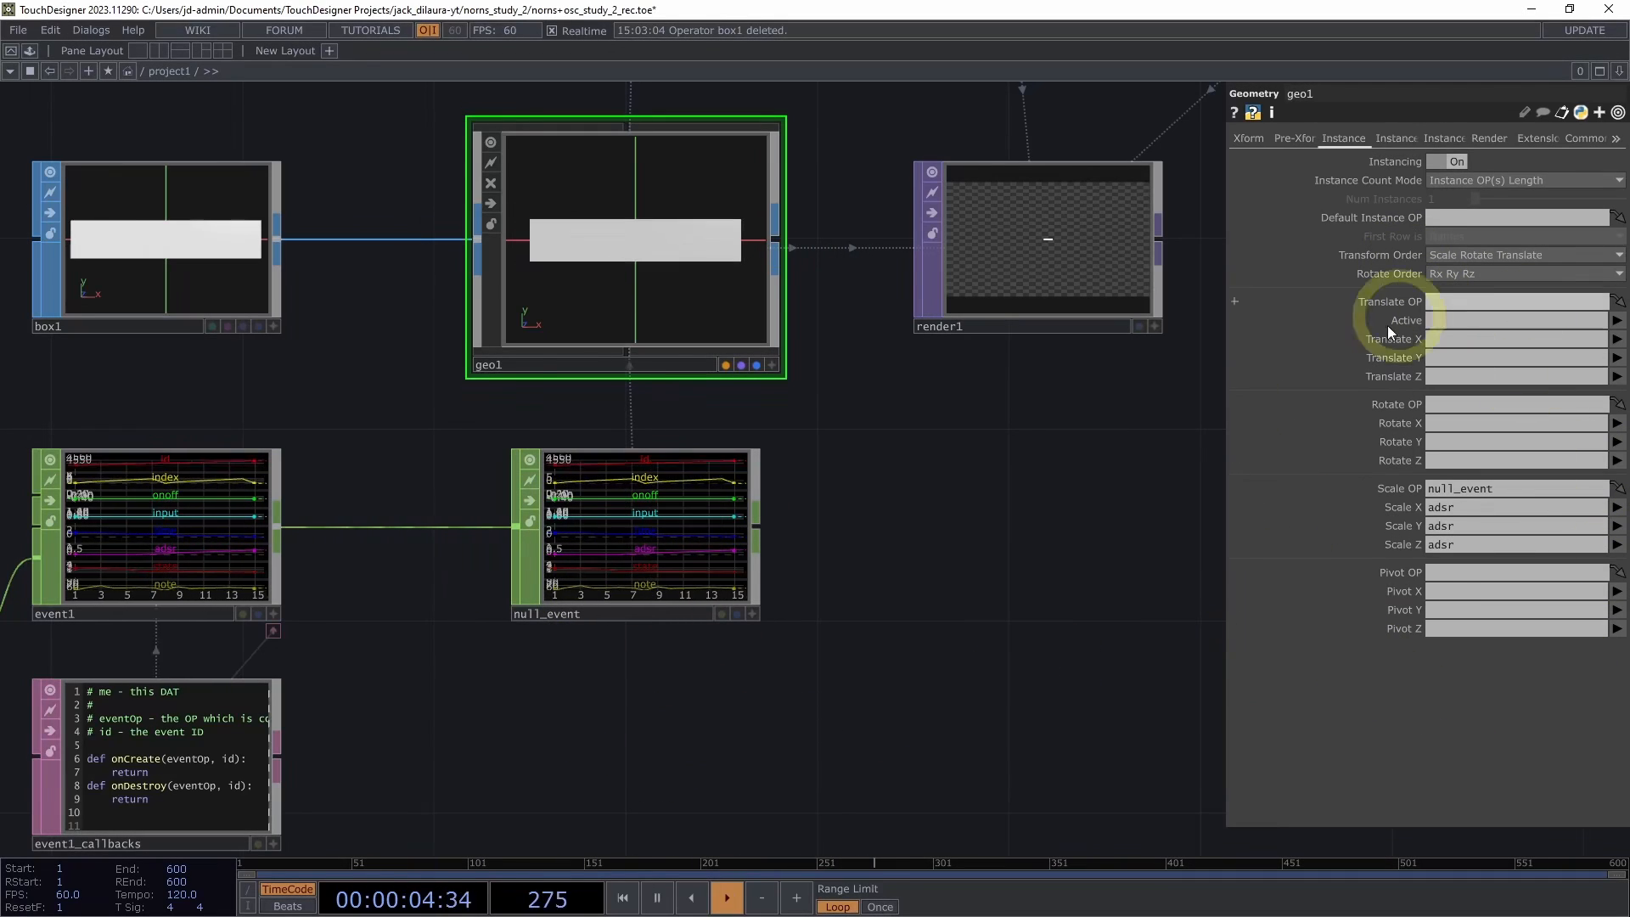
pyautogui.moveTo(785, 752); pyautogui.dragTo(794, 752)
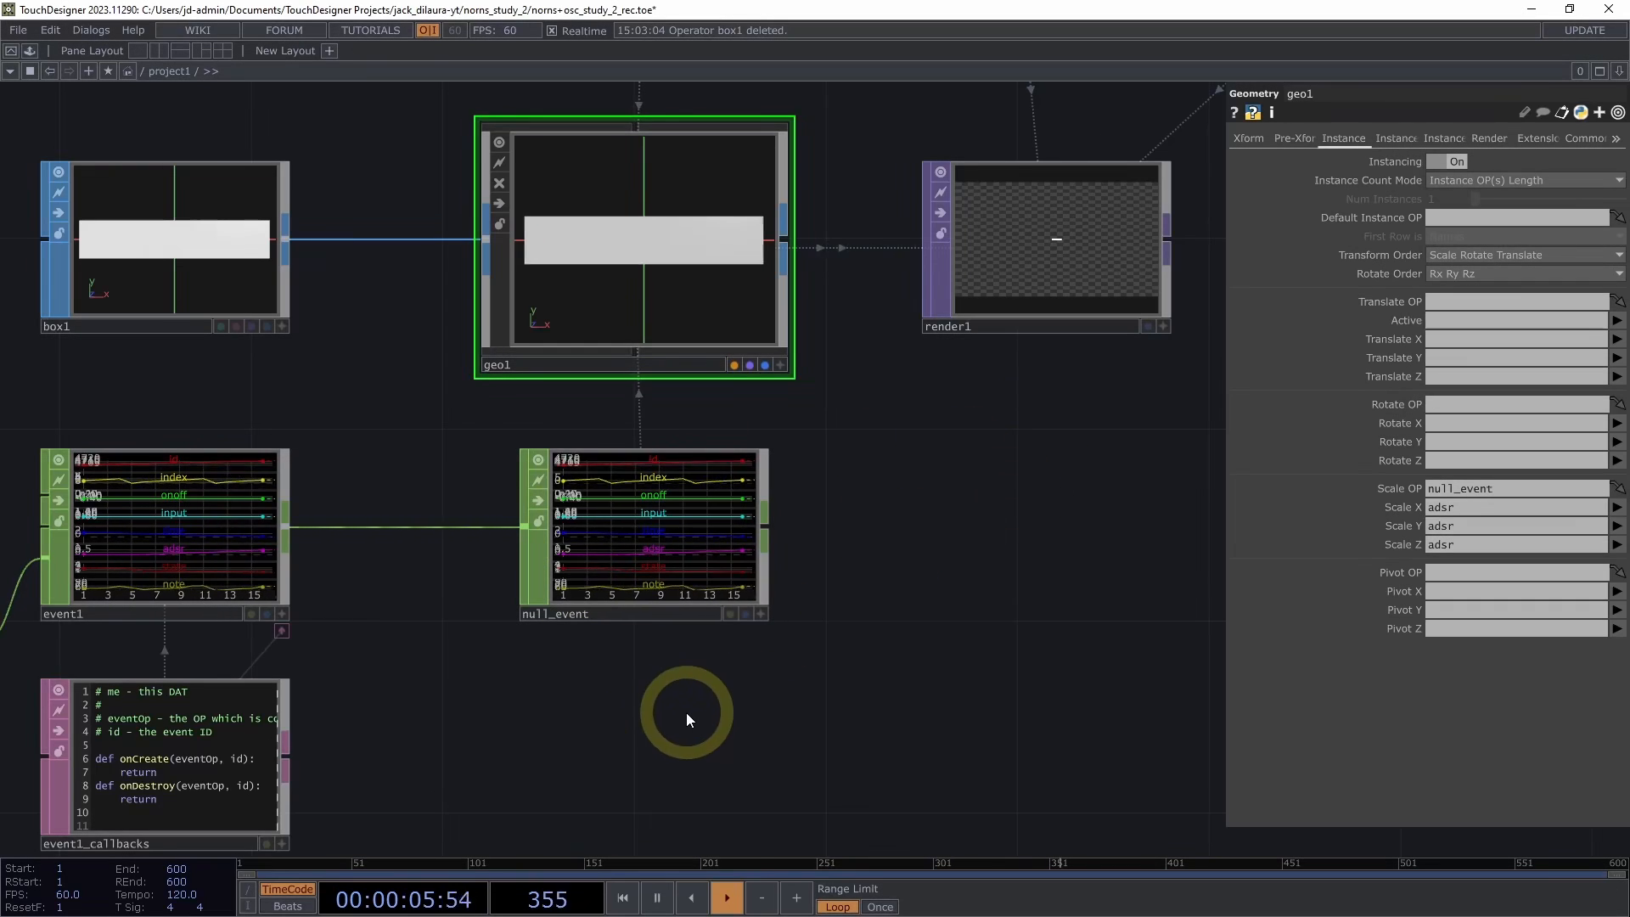
# Add a Select CHOP below select_osc_data and chopexec1
pyautogui.scroll(-4, 660, 718)
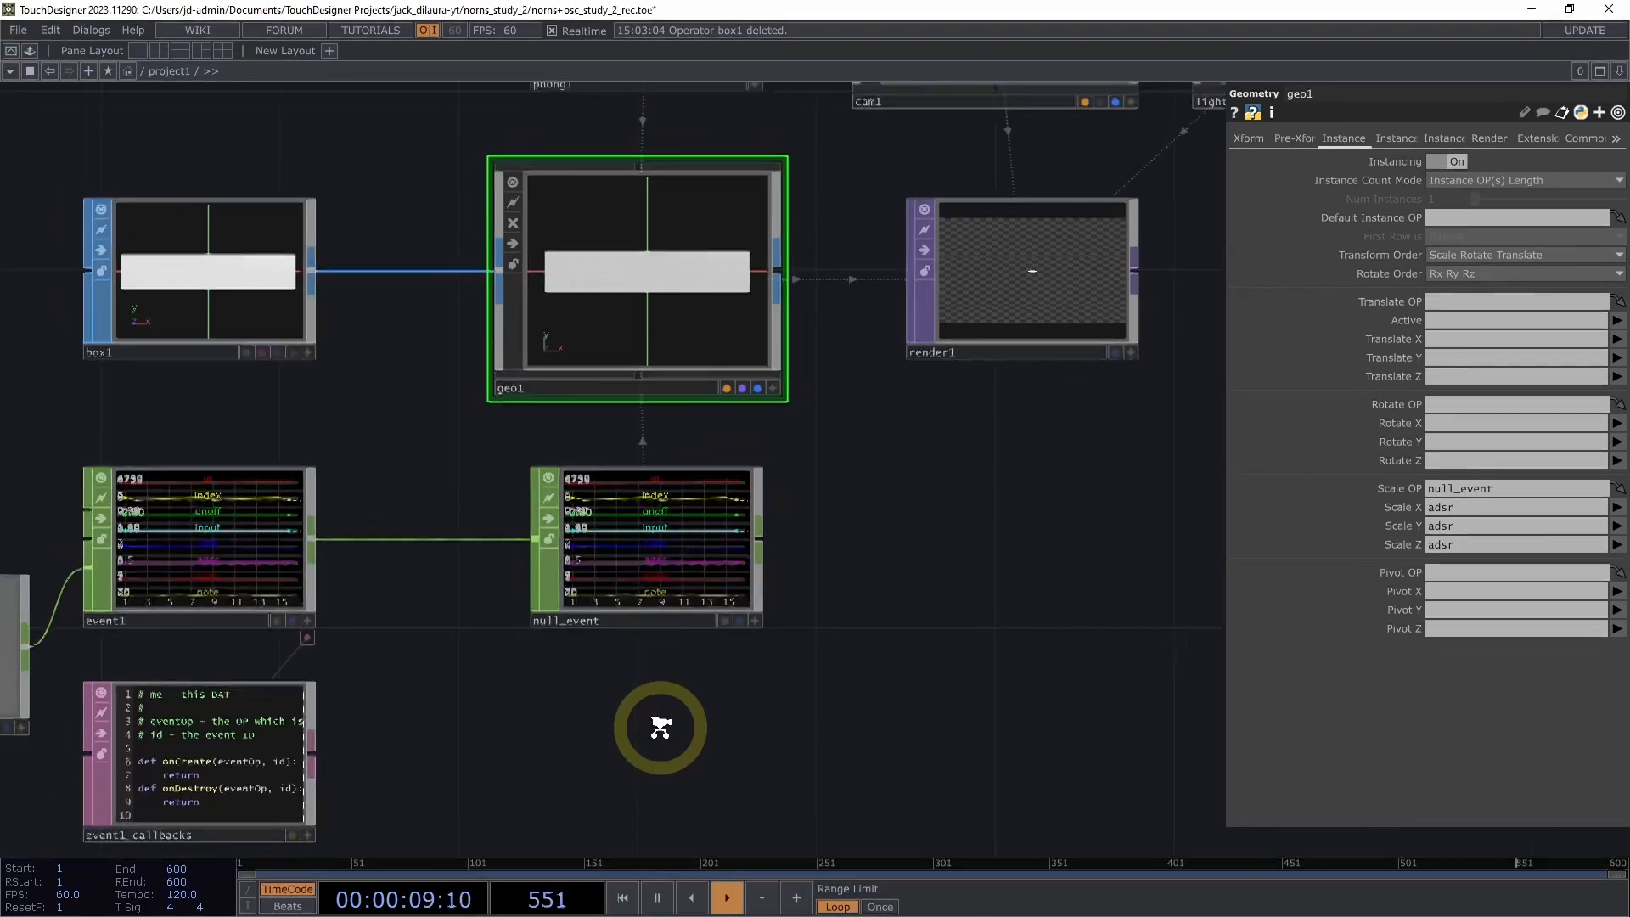
pyautogui.moveTo(657, 723); pyautogui.dragTo(697, 541)
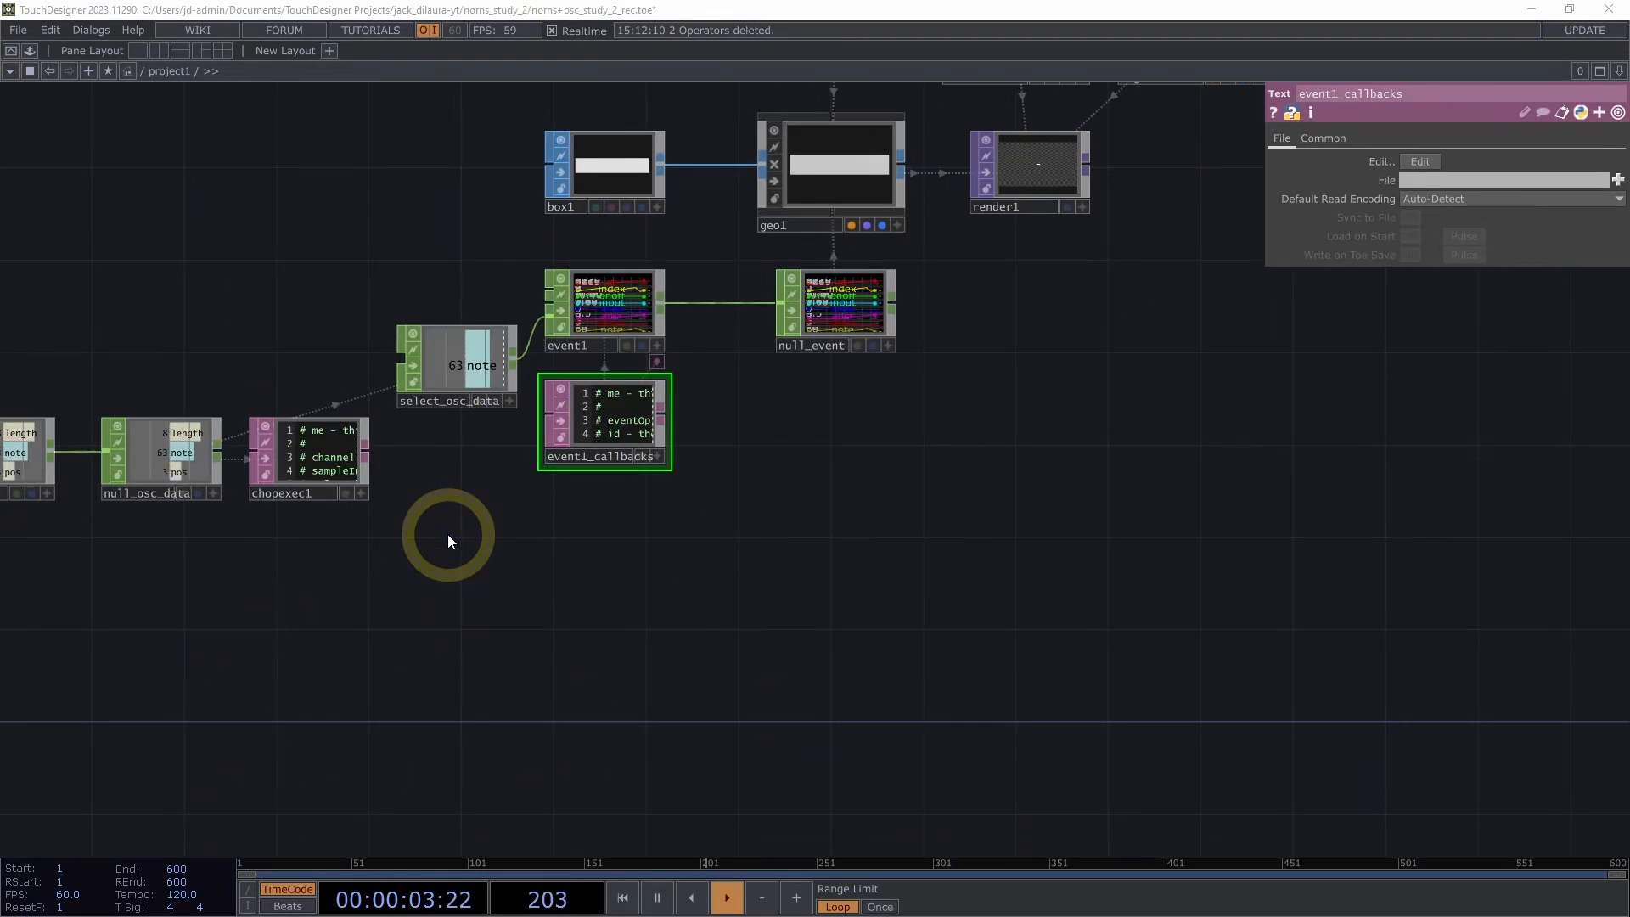
pyautogui.press('Tab')
pyautogui.write('se')
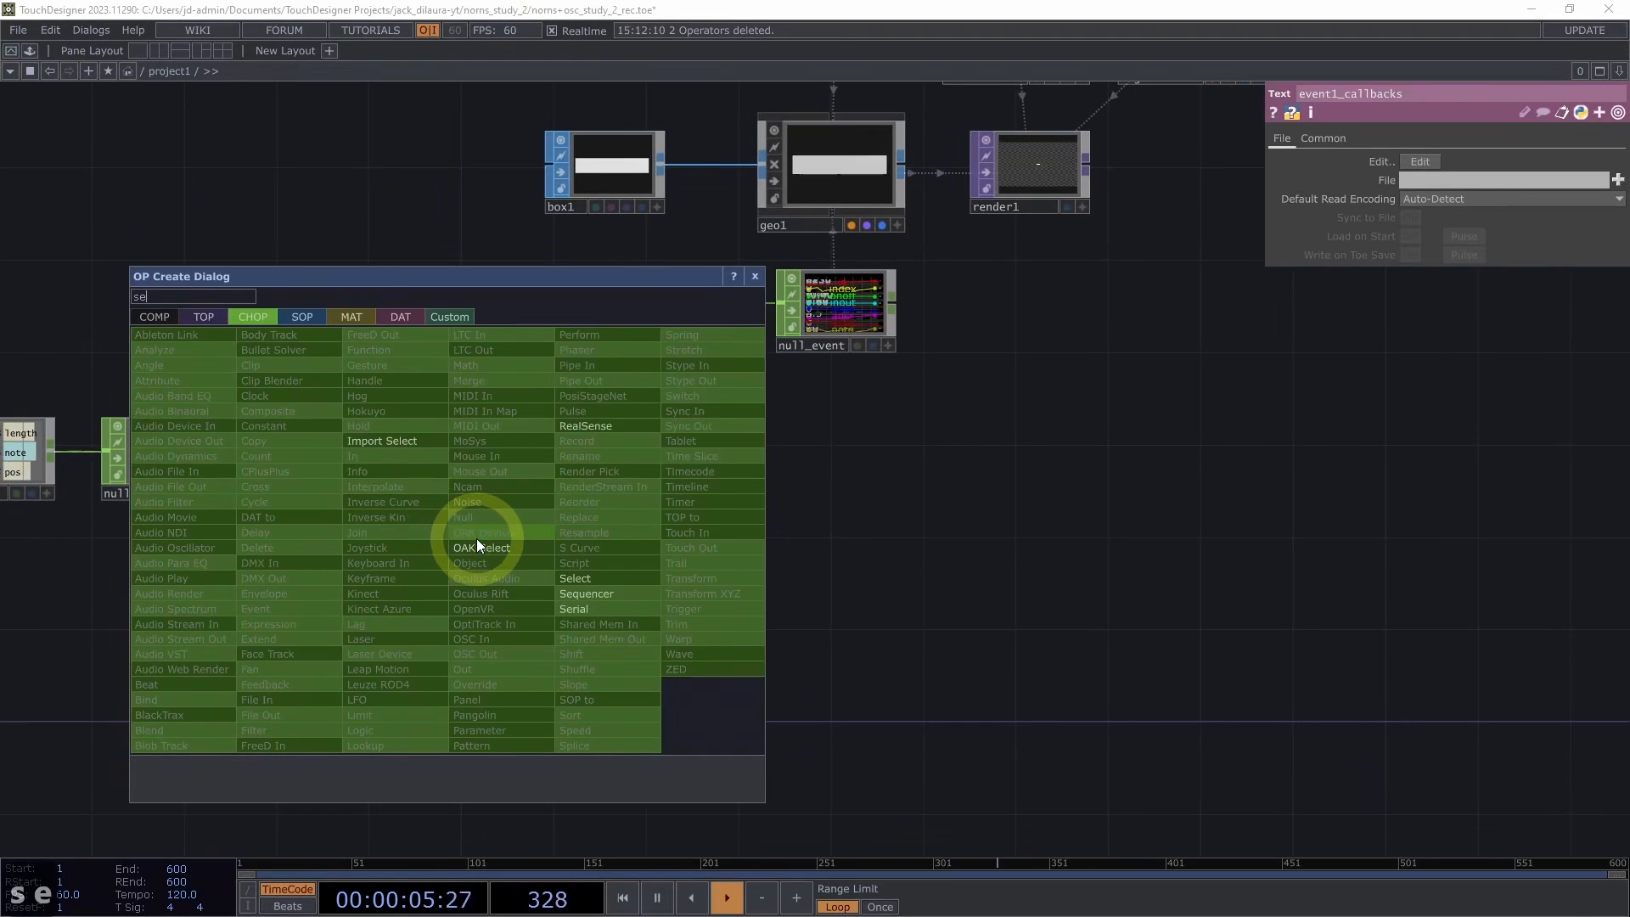
pyautogui.click(575, 579)
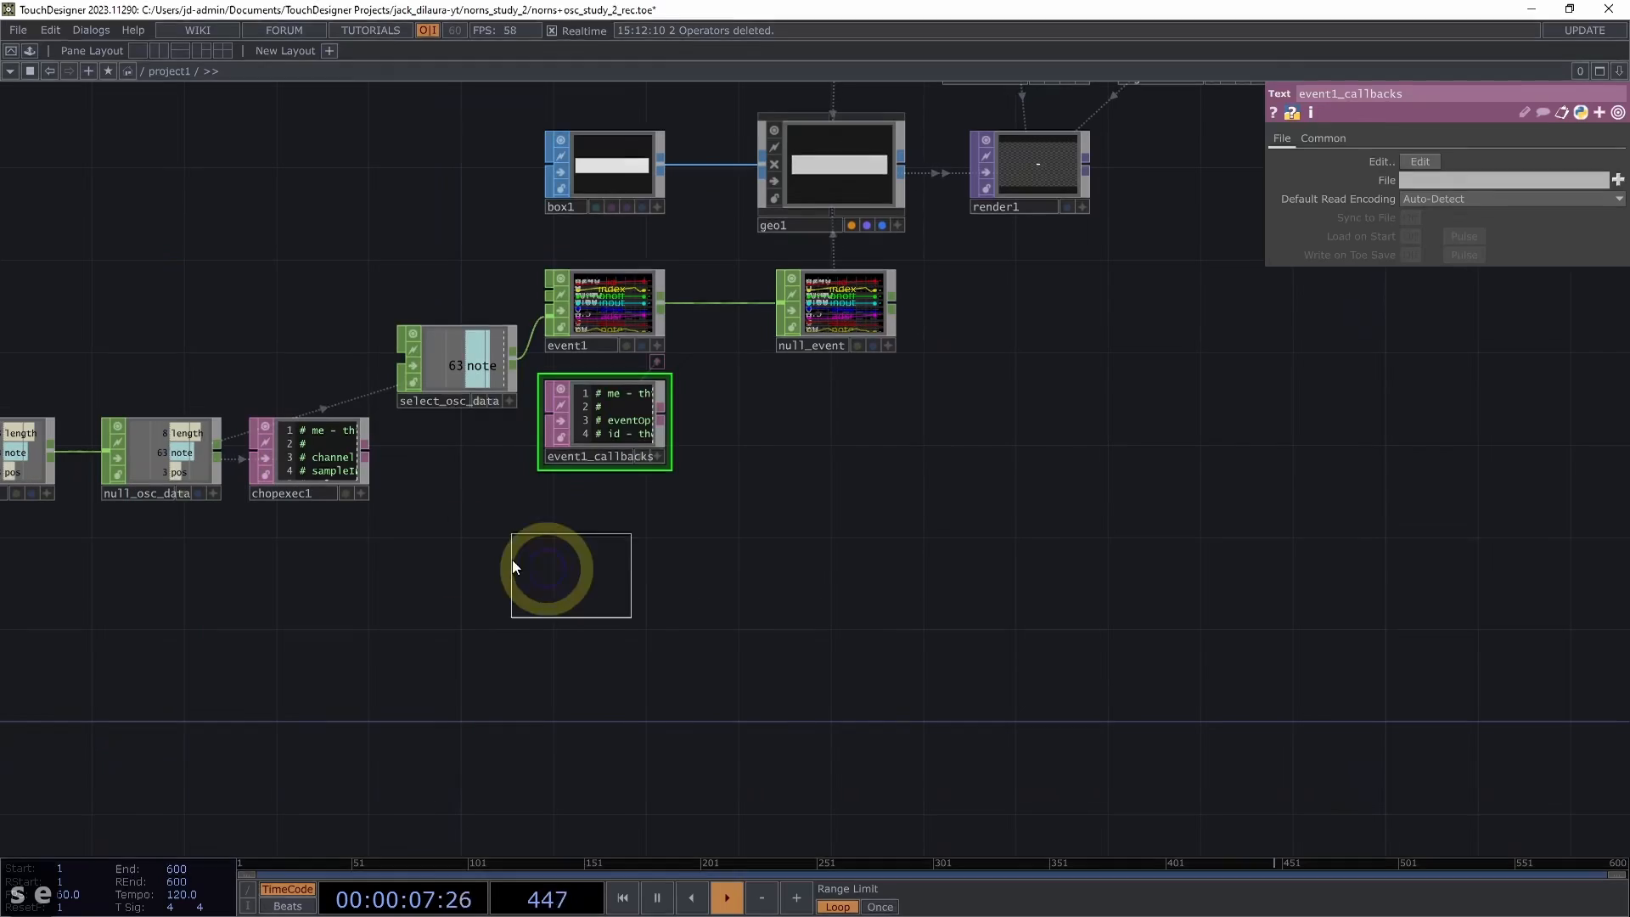
pyautogui.click(452, 548)
pyautogui.moveTo(451, 547); pyautogui.dragTo(470, 546)
pyautogui.moveTo(475, 656); pyautogui.dragTo(593, 583)
pyautogui.moveTo(570, 468); pyautogui.dragTo(562, 471)
# Duplicate the select1 CHOP and place the copy directly below it
pyautogui.hotkey('ctrl', 'c')
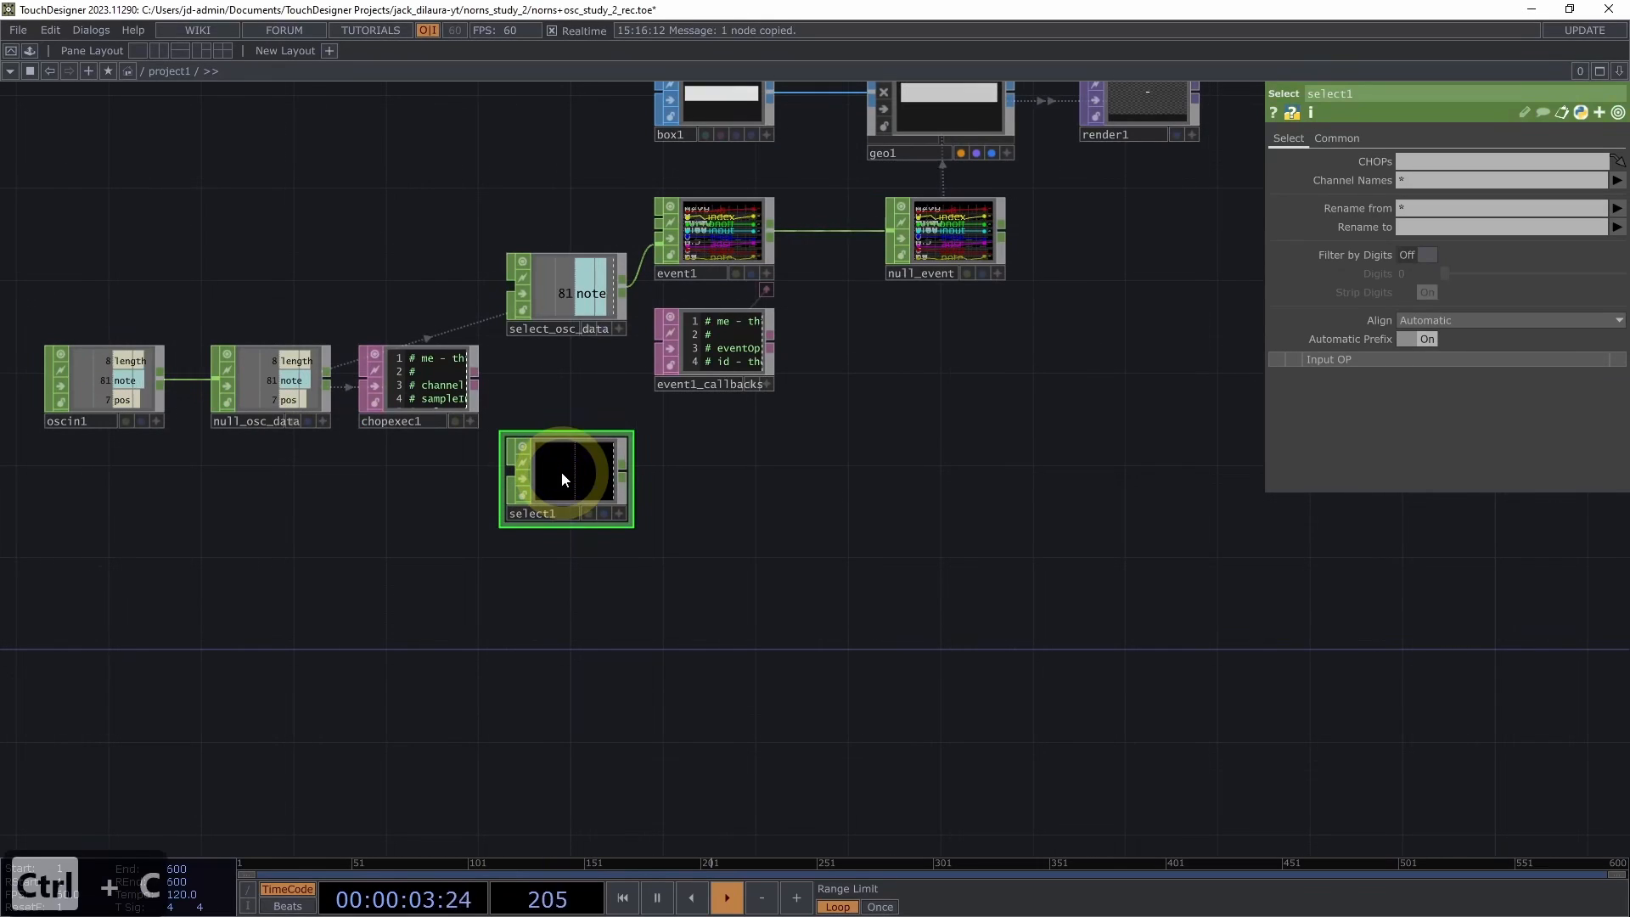
pyautogui.hotkey('ctrl', 'v')
pyautogui.moveTo(732, 584); pyautogui.dragTo(692, 533)
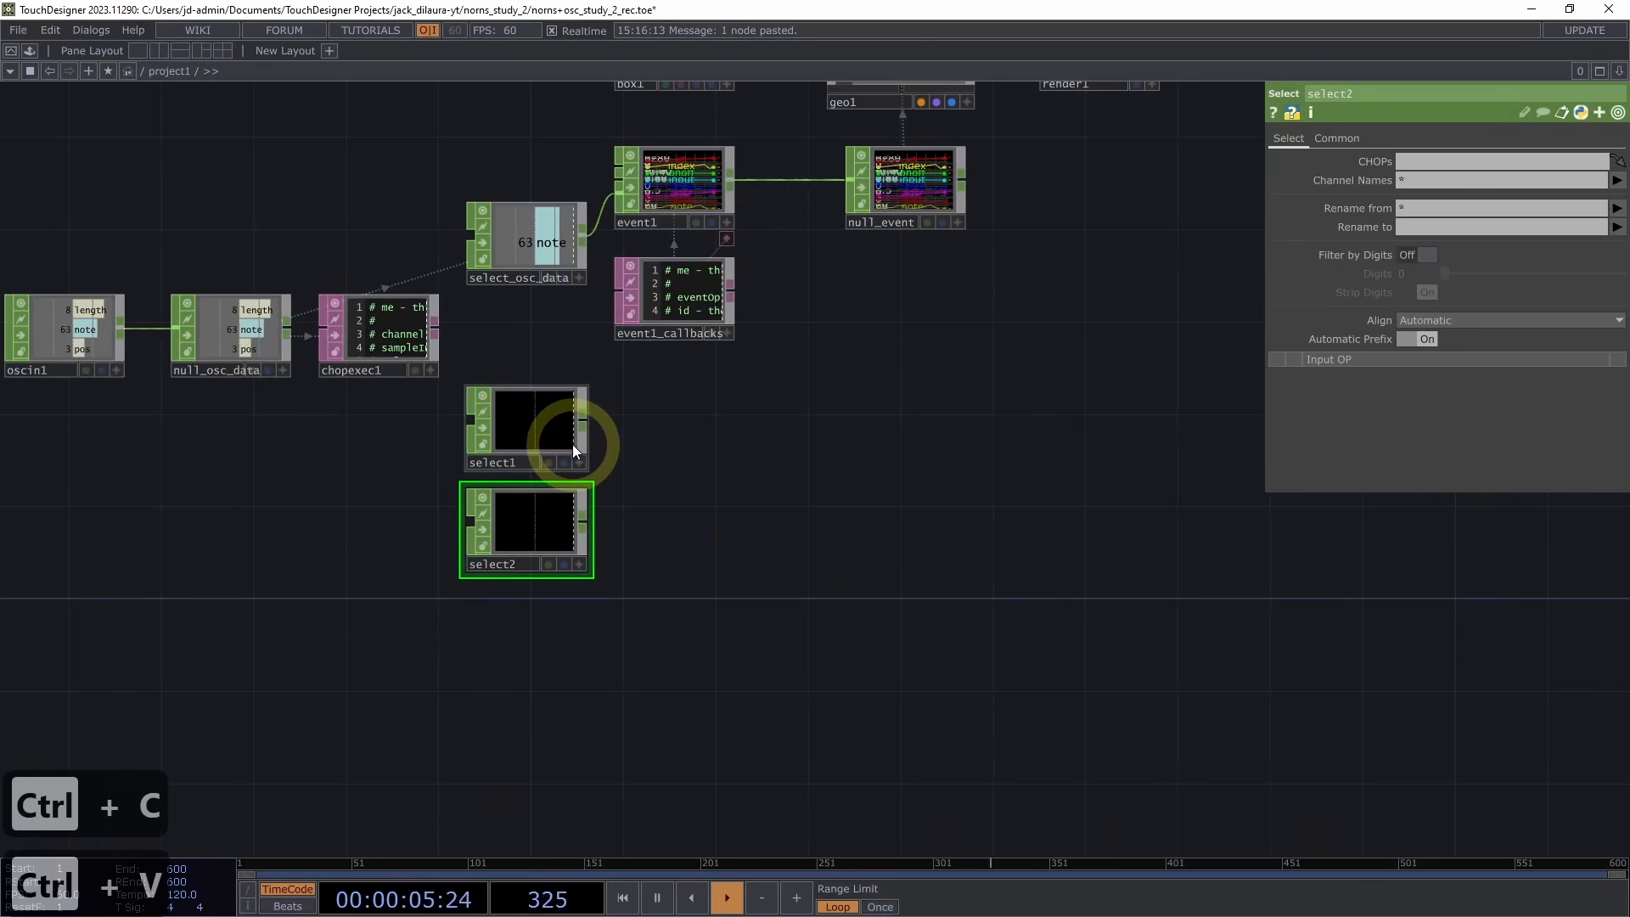
# Undo the last CHOPs parameter change and set null_event as the source CHOP of select1 and select2 together
pyautogui.hotkey('ctrl', 'z')
pyautogui.hotkey('ctrl', 'z')
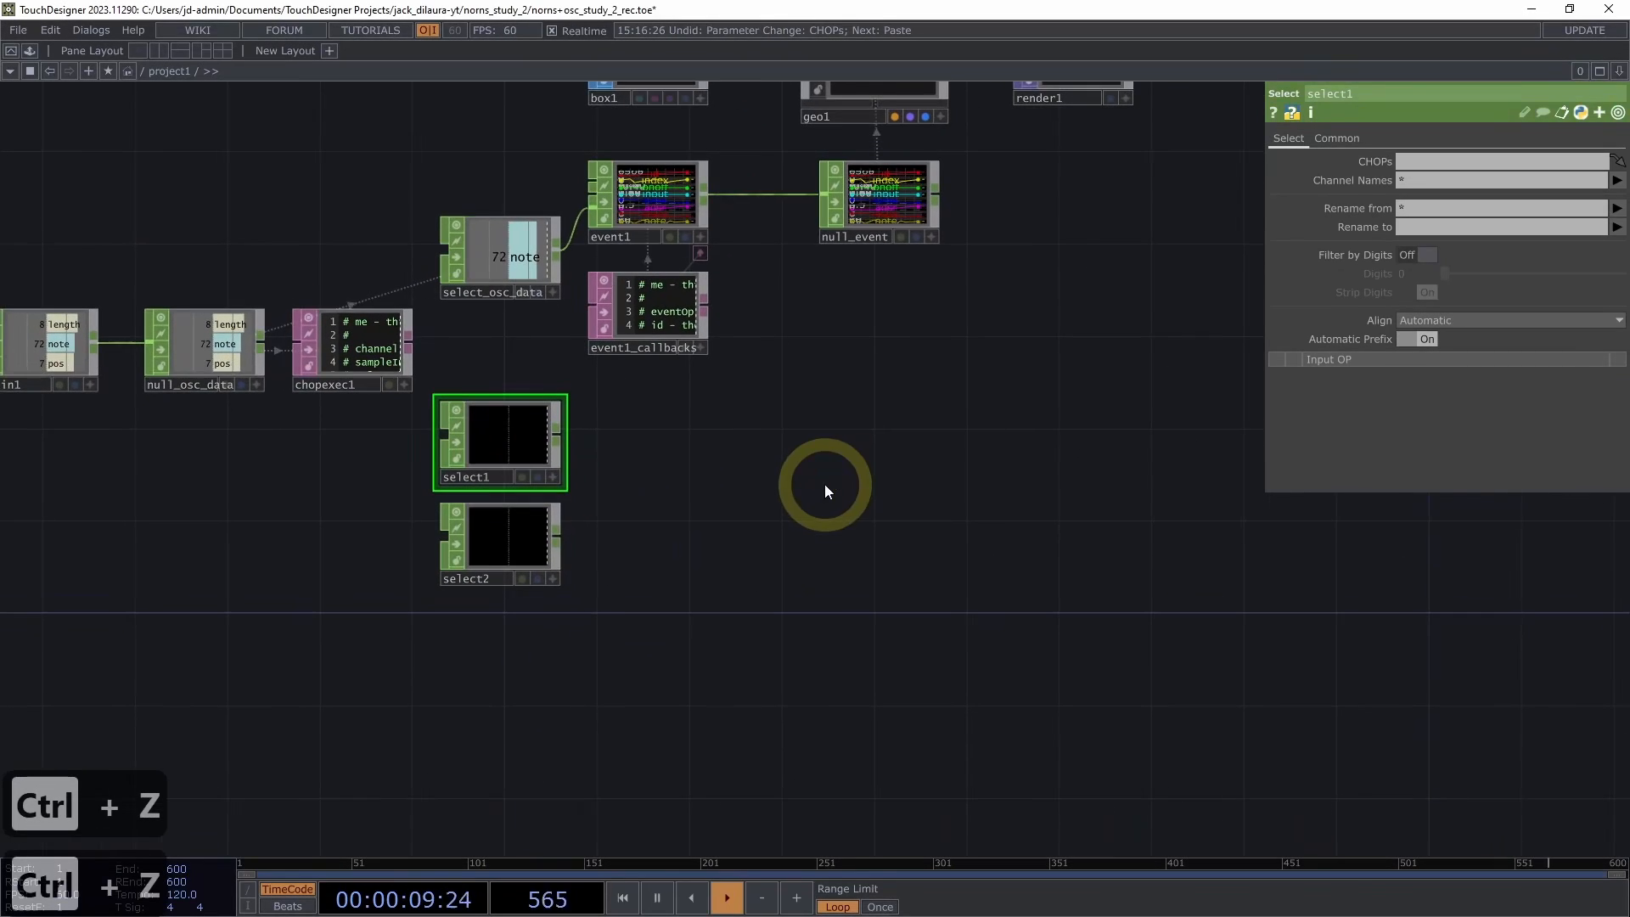
pyautogui.rightClick(602, 629)
pyautogui.click(579, 620)
pyautogui.moveTo(604, 618); pyautogui.dragTo(414, 352)
pyautogui.moveTo(435, 367); pyautogui.dragTo(433, 367)
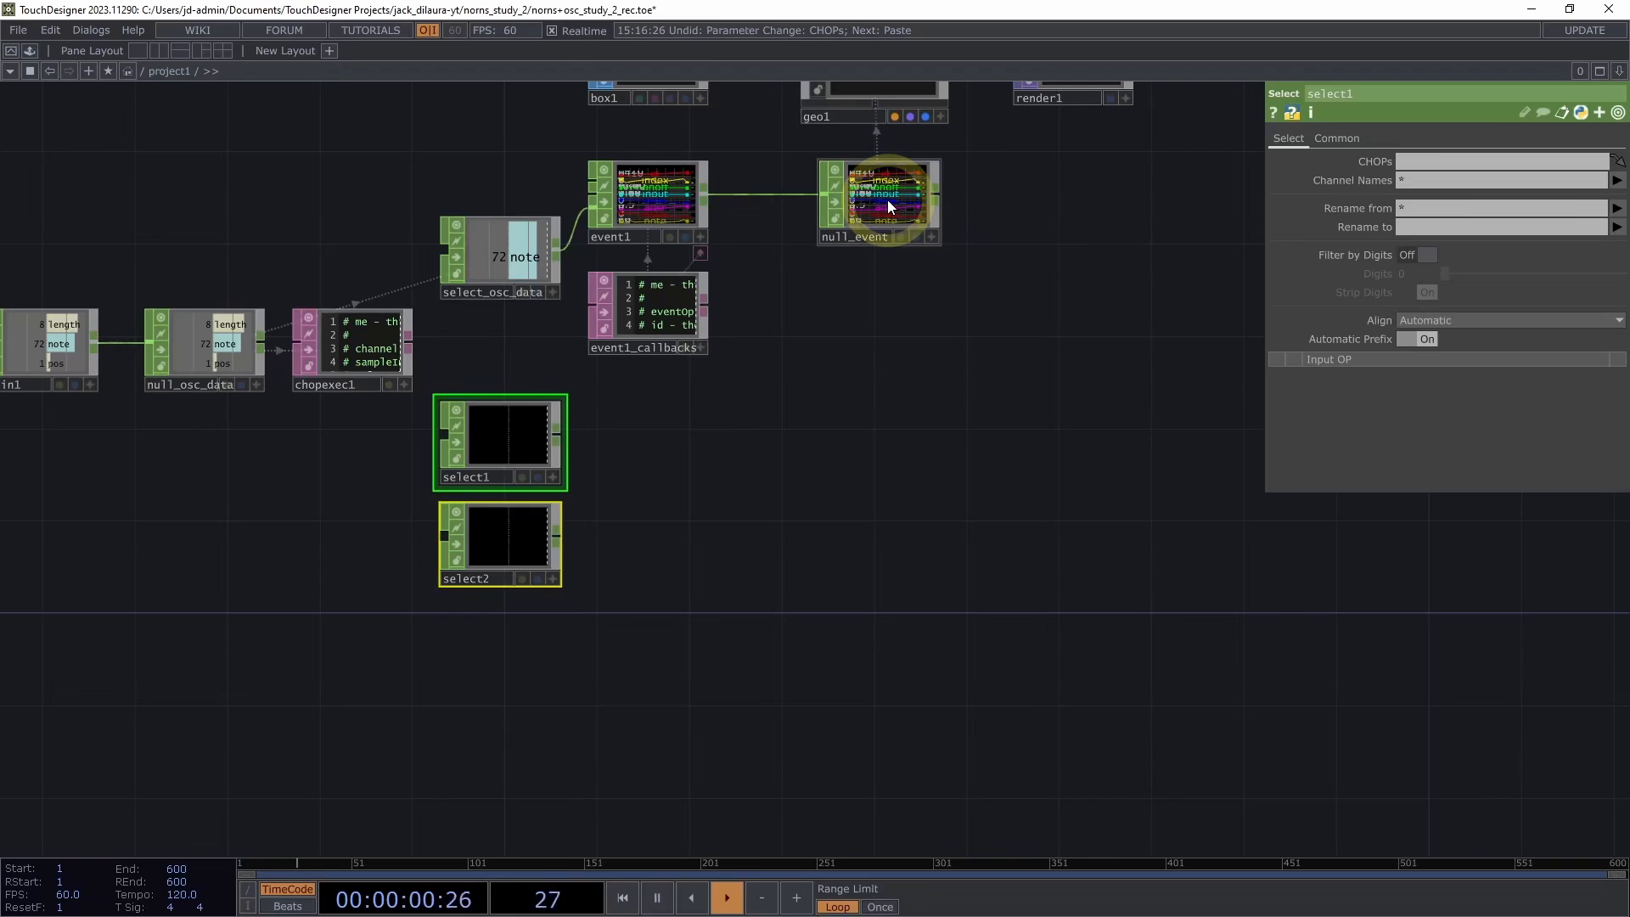
pyautogui.moveTo(889, 200); pyautogui.dragTo(1415, 156)
pyautogui.moveTo(1007, 277); pyautogui.dragTo(1046, 263)
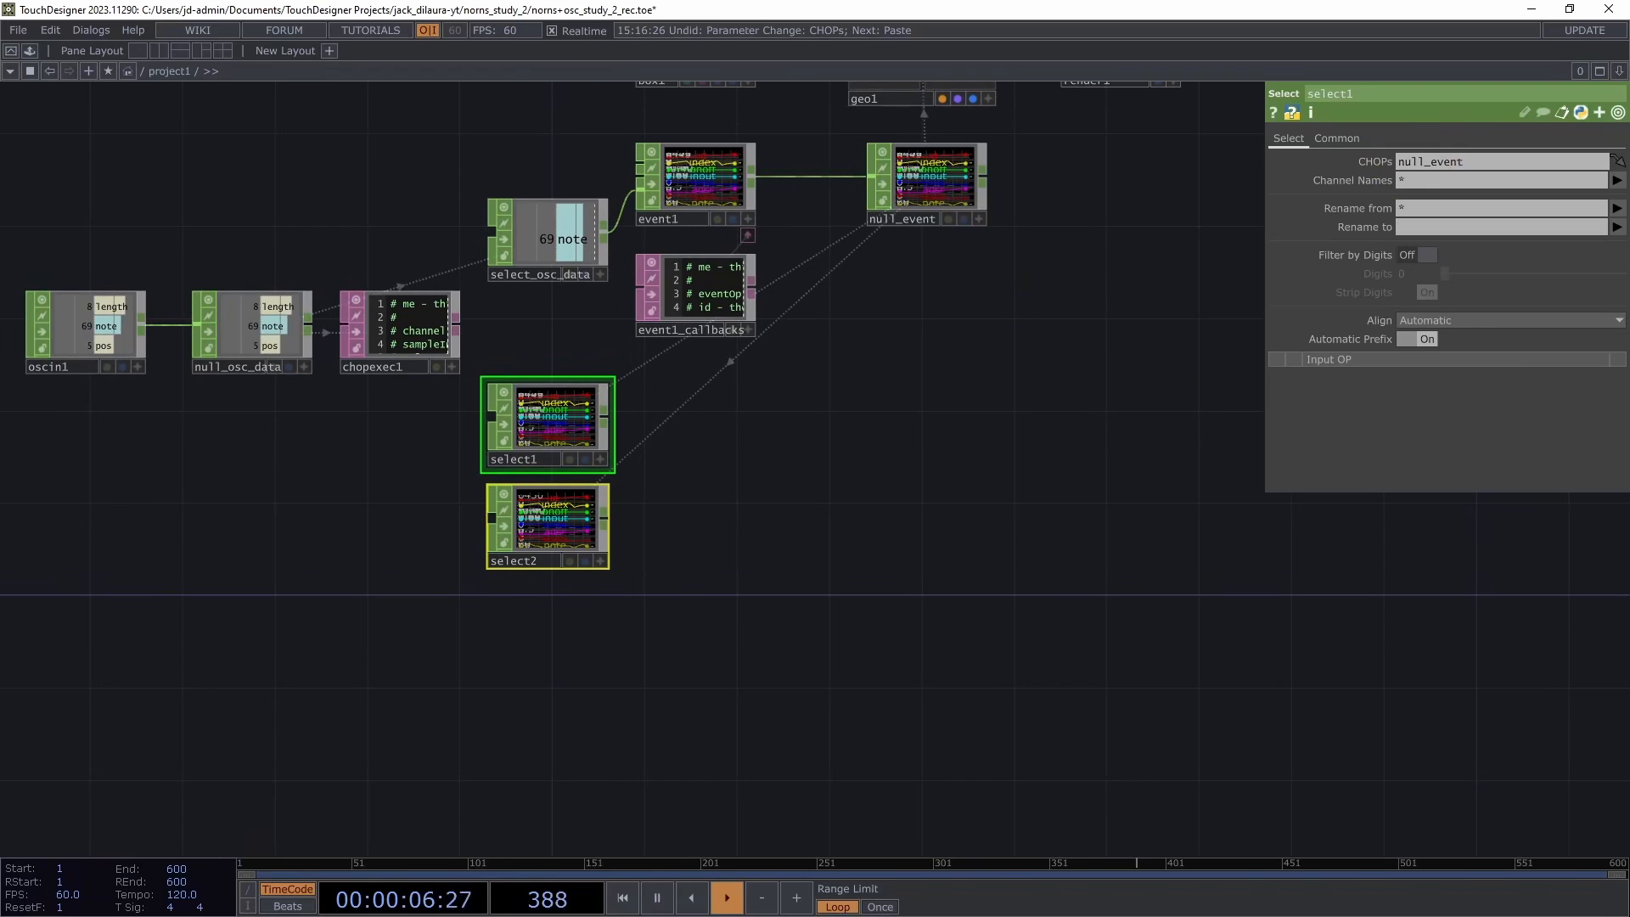
# Limit select1 alone to the index channel and rename that channel to x
pyautogui.click(548, 412)
pyautogui.click(538, 419)
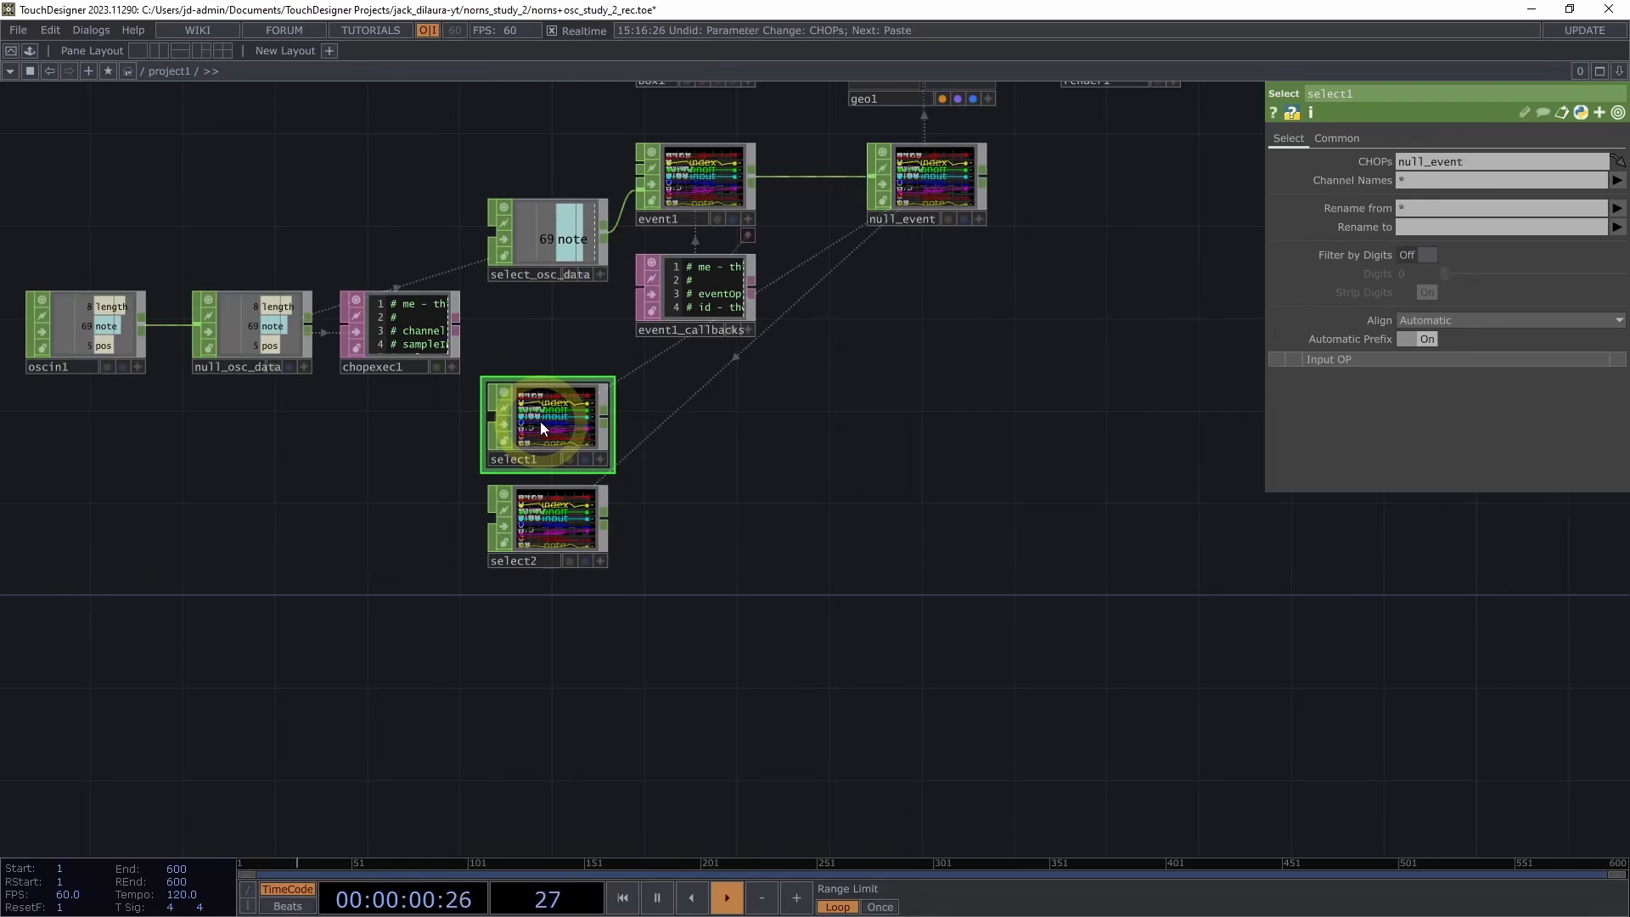
pyautogui.moveTo(782, 490); pyautogui.dragTo(782, 490)
pyautogui.moveTo(783, 490); pyautogui.dragTo(880, 488, button='middle')
pyautogui.moveTo(880, 488); pyautogui.dragTo(1090, 525)
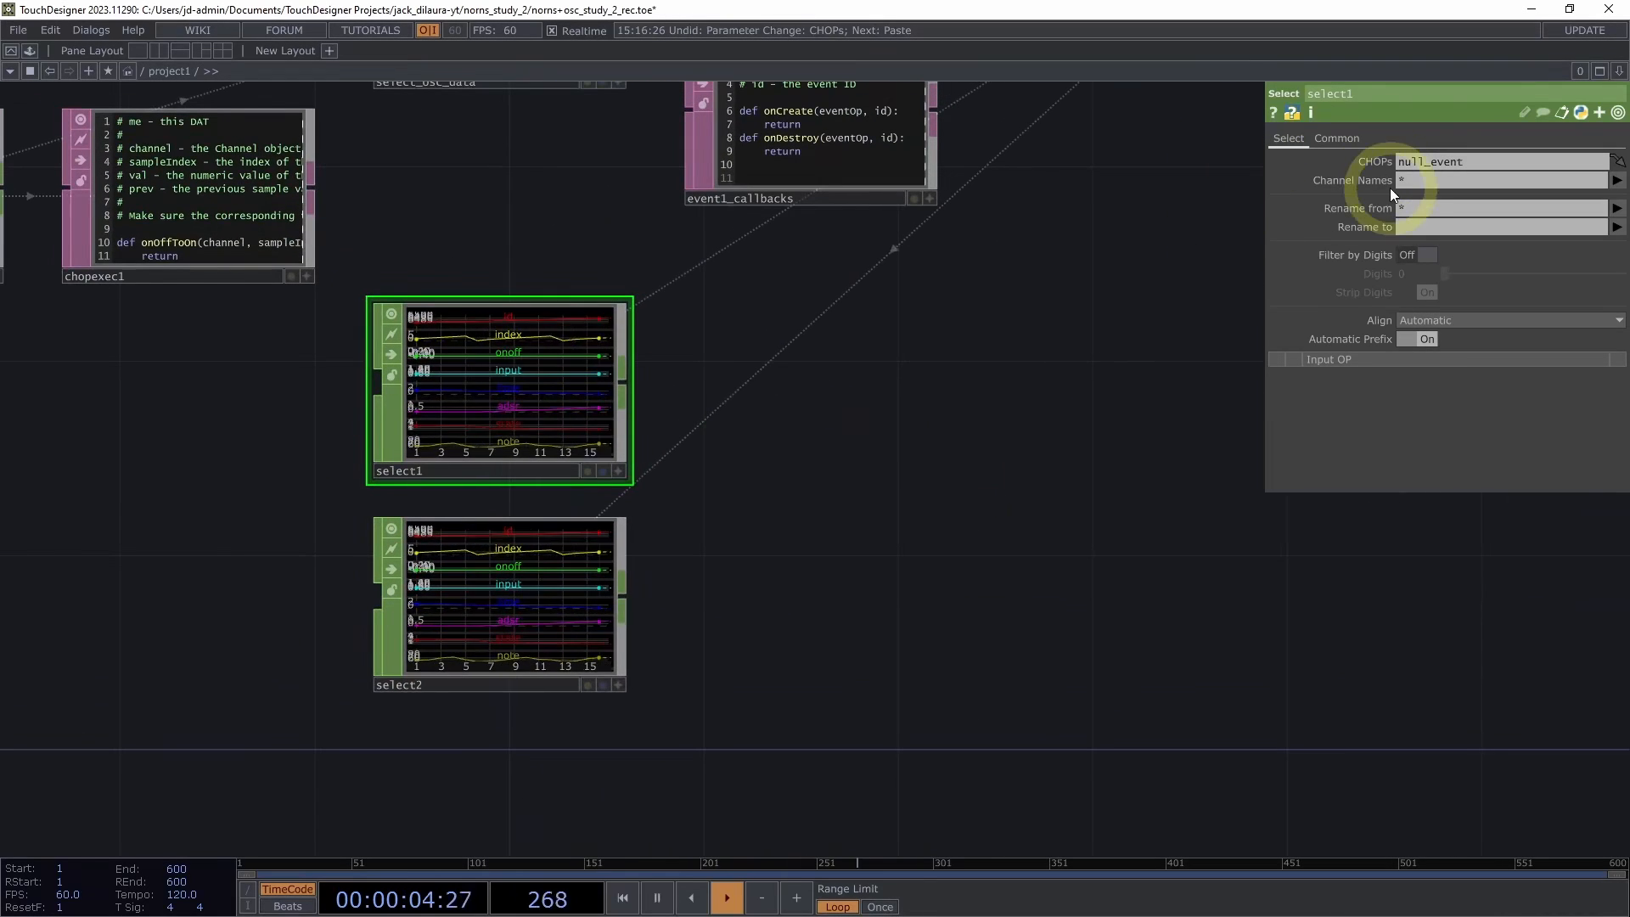
pyautogui.click(1616, 180)
pyautogui.click(1608, 232)
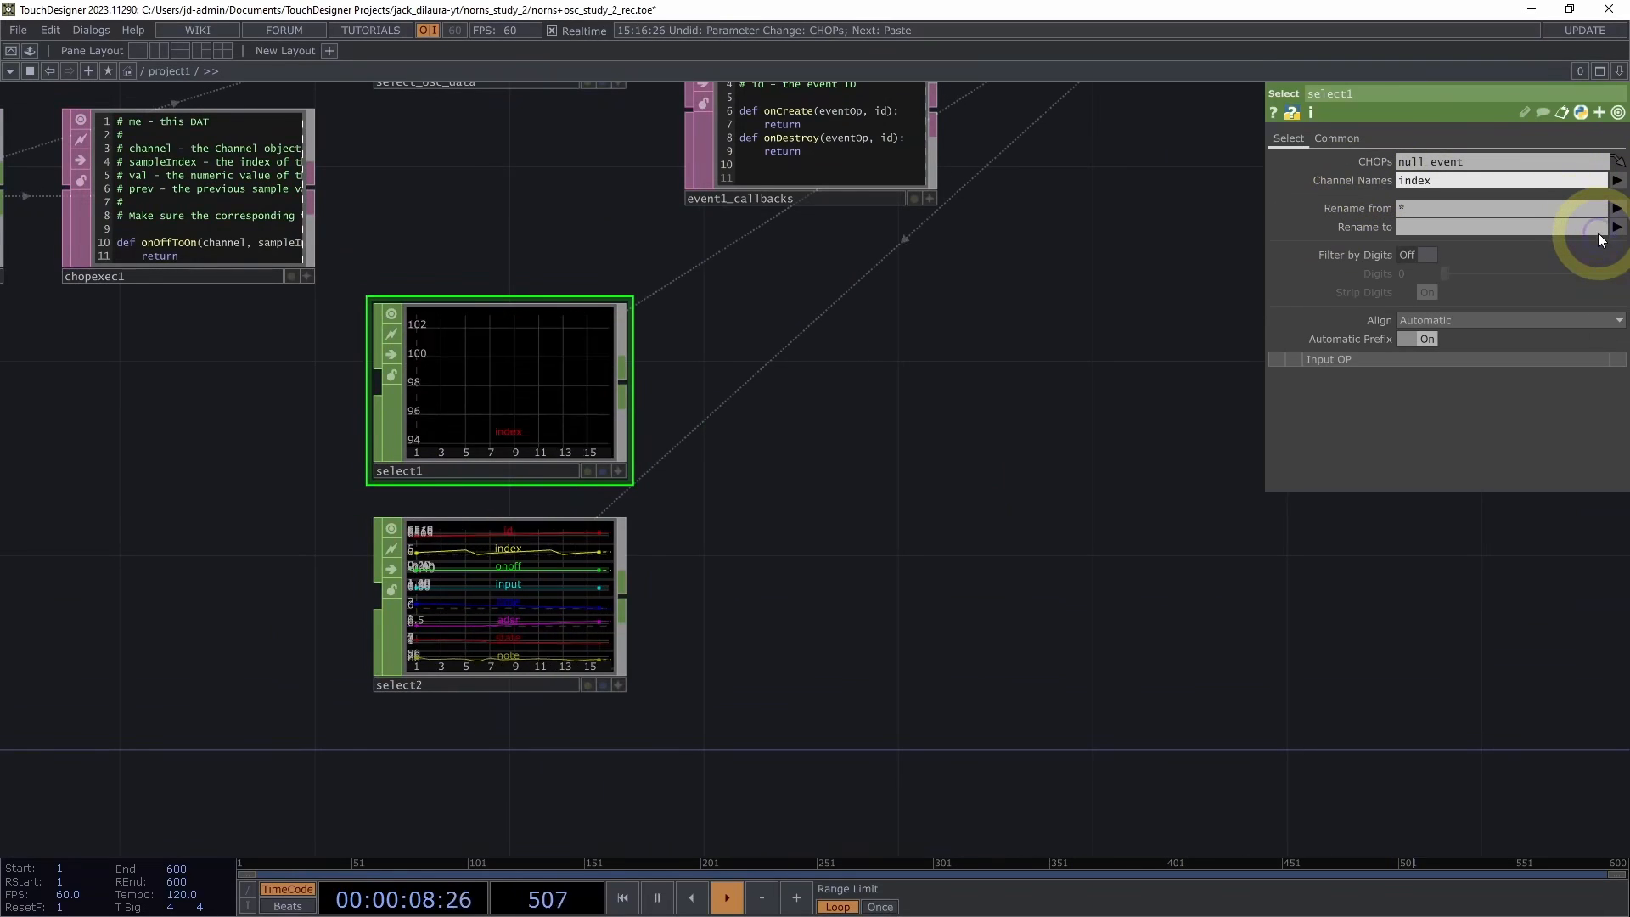
pyautogui.click(1474, 228)
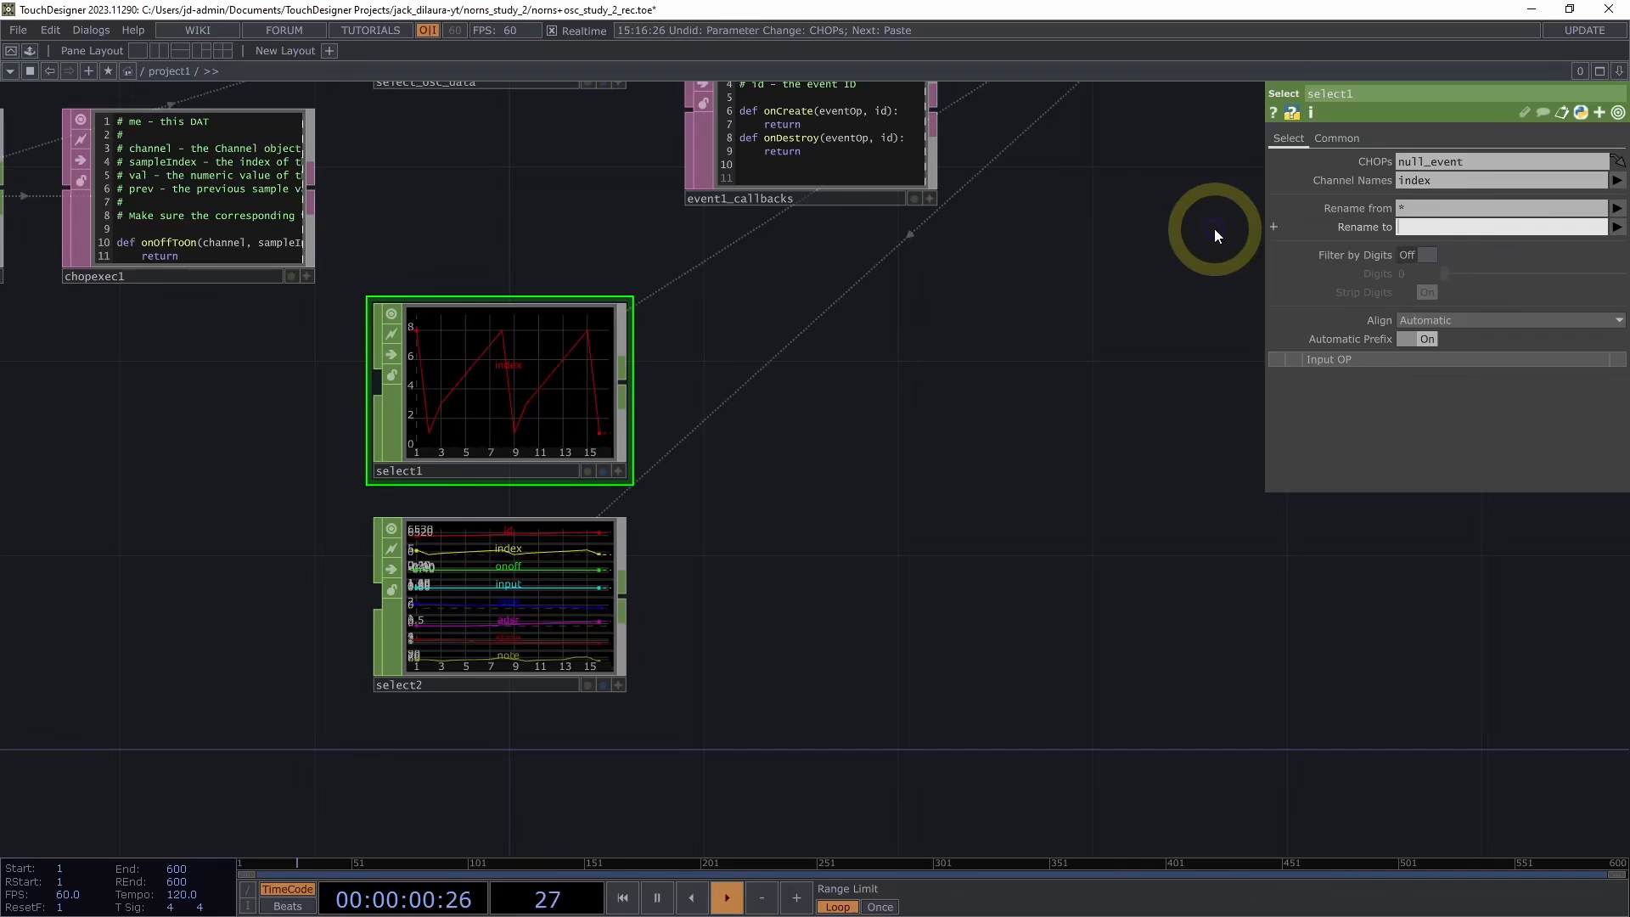
pyautogui.write('x')
pyautogui.press('Return')
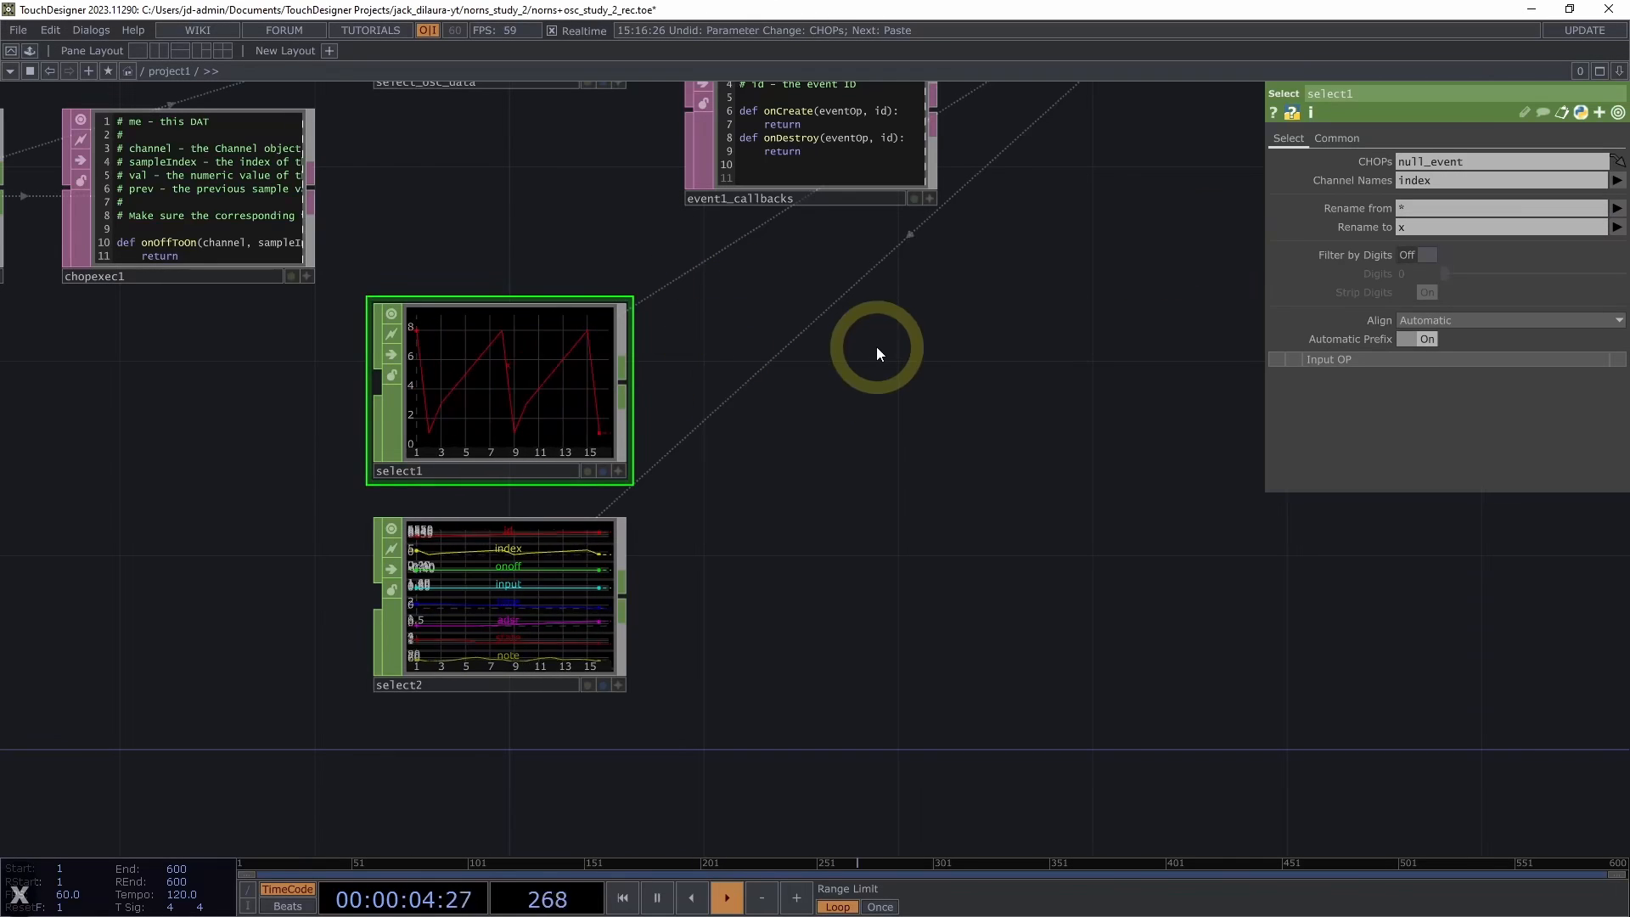
# Set select2 to pass only the note channel of null_event and rename that channel to y
pyautogui.moveTo(1258, 255); pyautogui.dragTo(1189, 245)
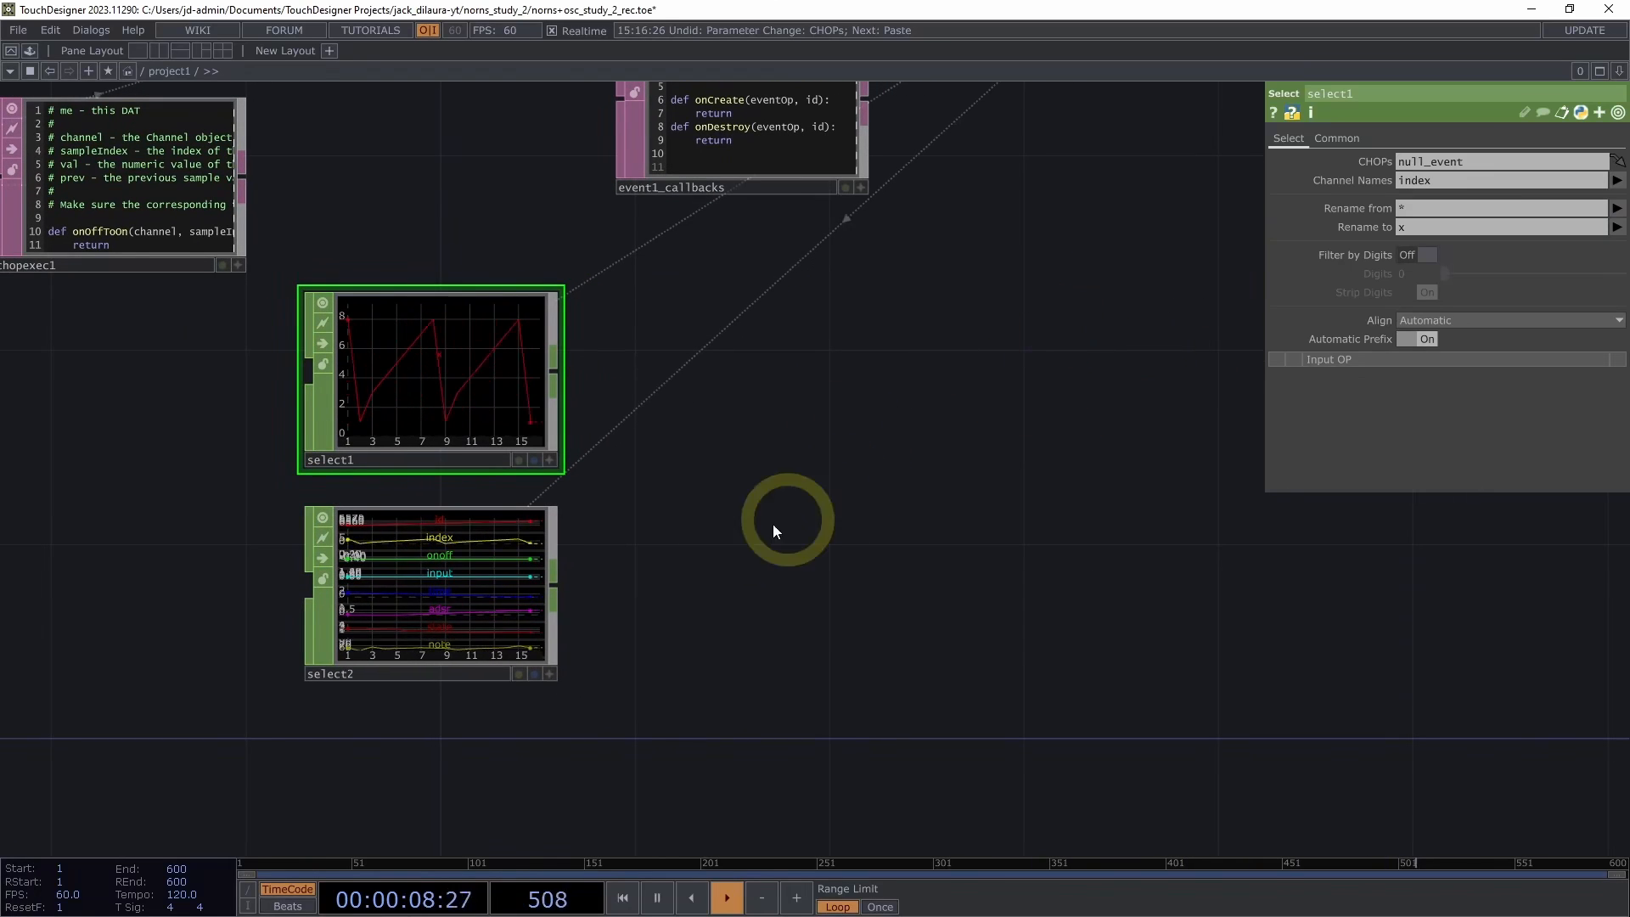
pyautogui.click(455, 605)
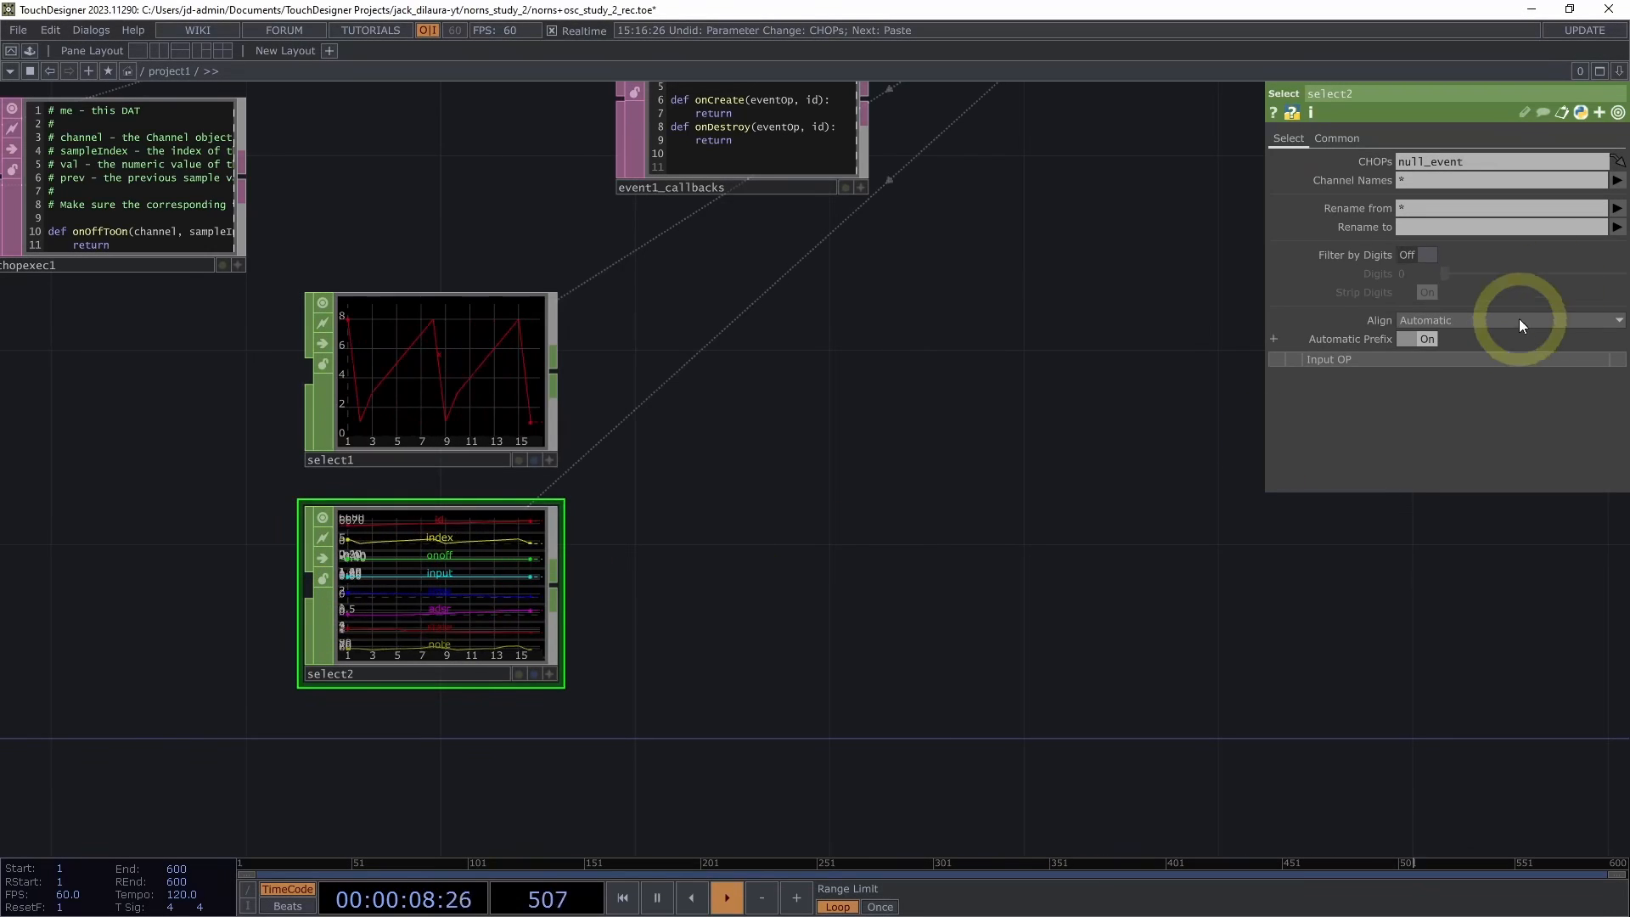
pyautogui.click(1616, 180)
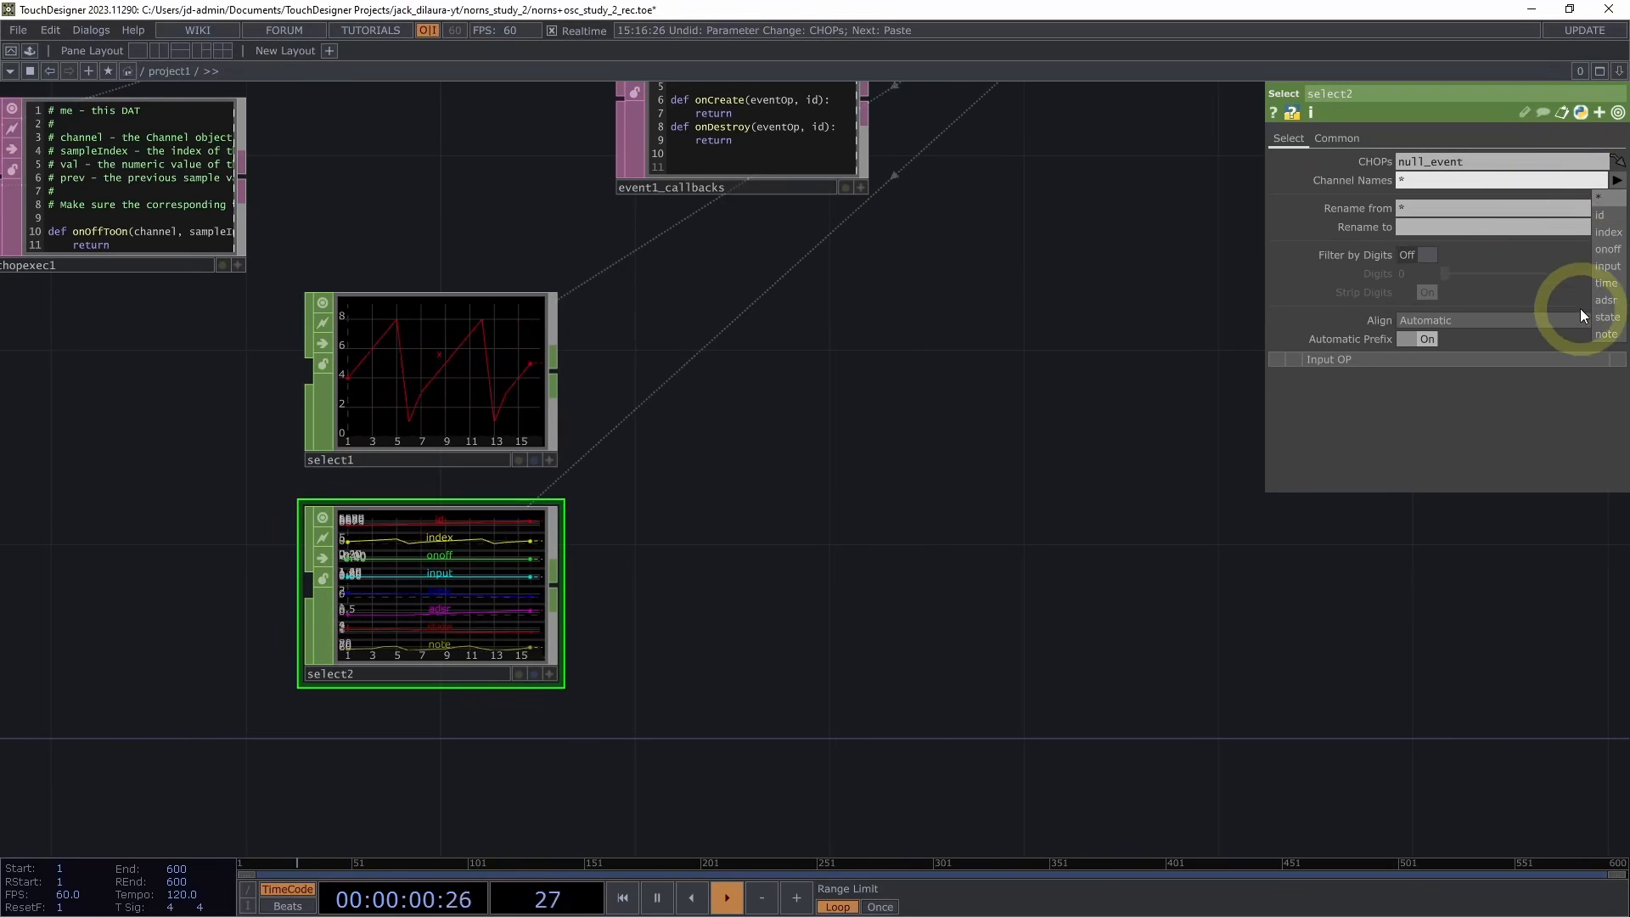
pyautogui.click(1605, 334)
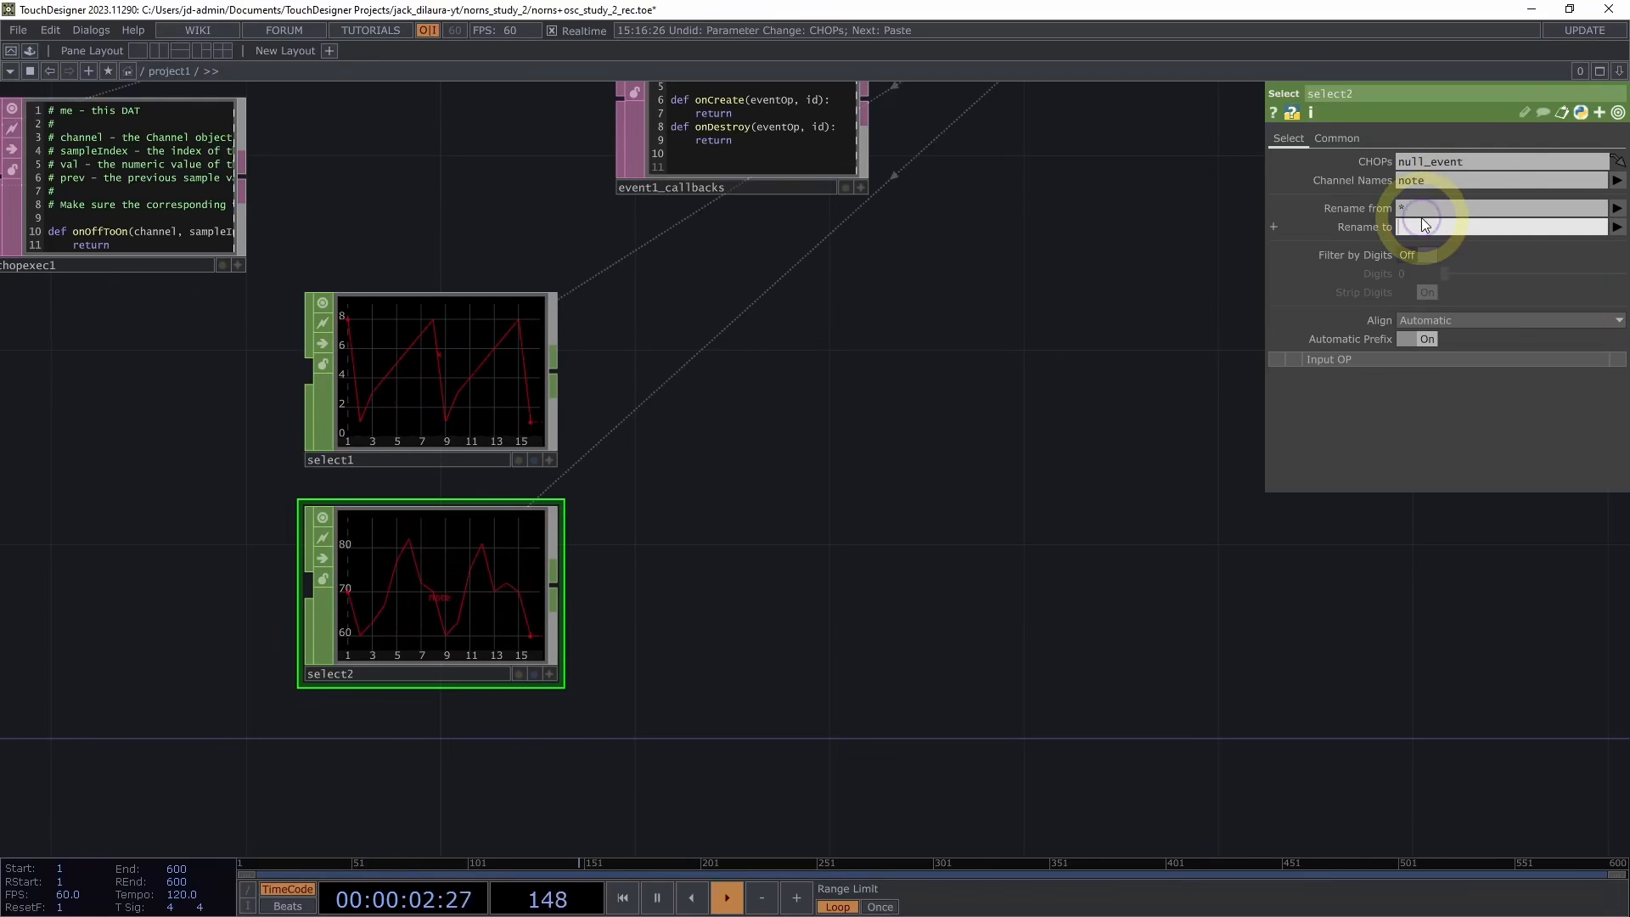
pyautogui.write('y')
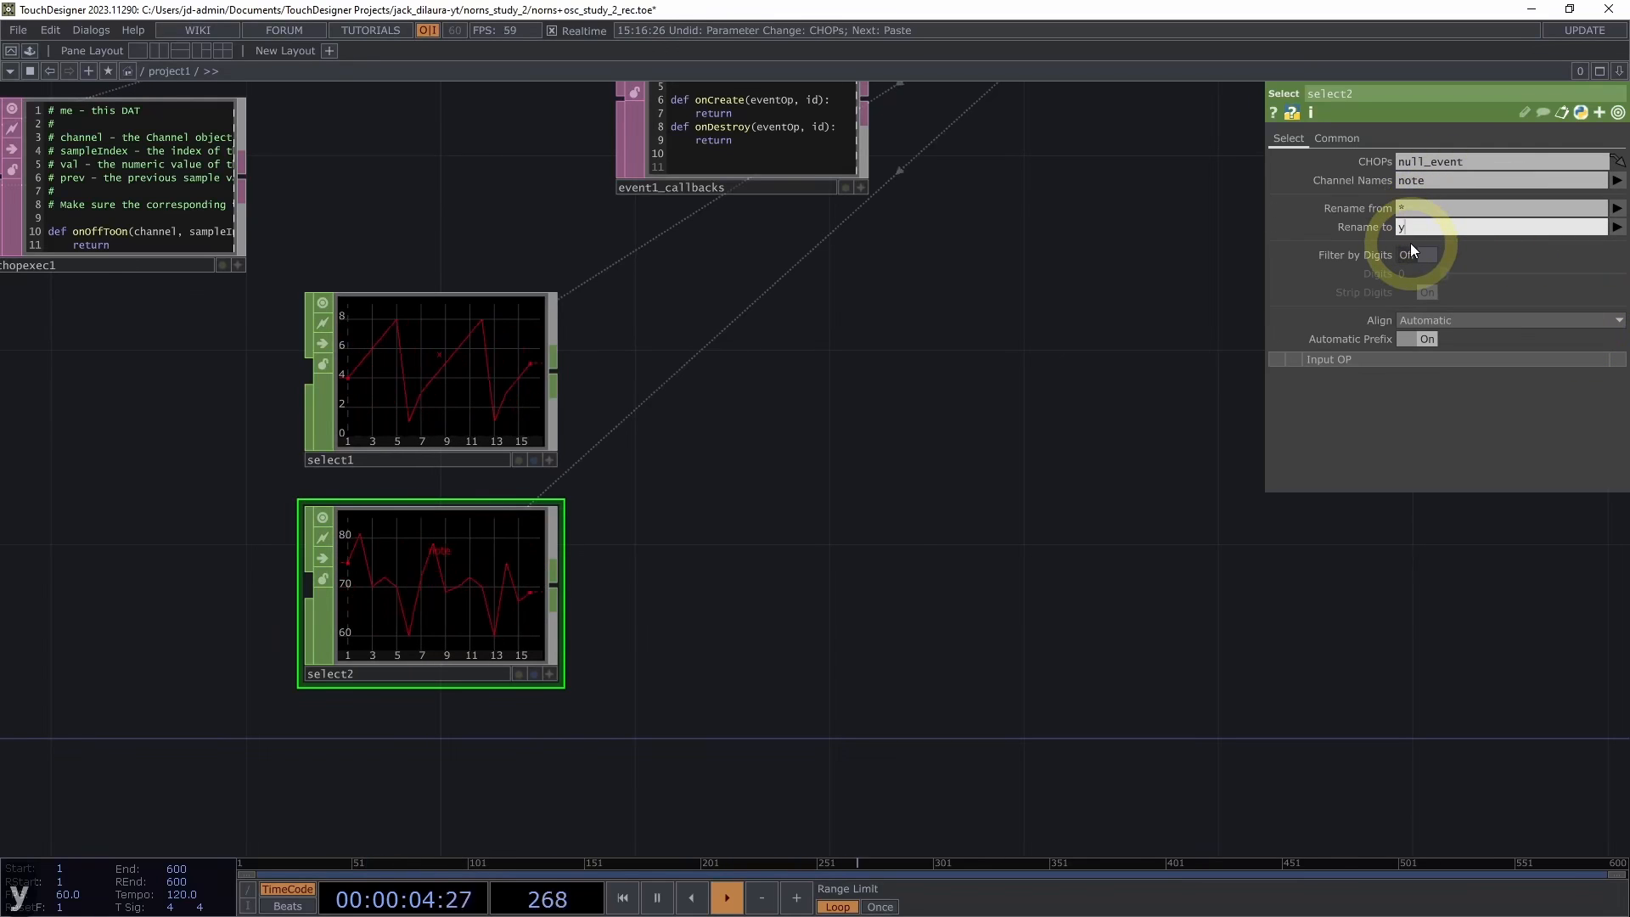
# Rename the select1 operator to select_index
pyautogui.moveTo(613, 507); pyautogui.dragTo(763, 493)
pyautogui.click(494, 440)
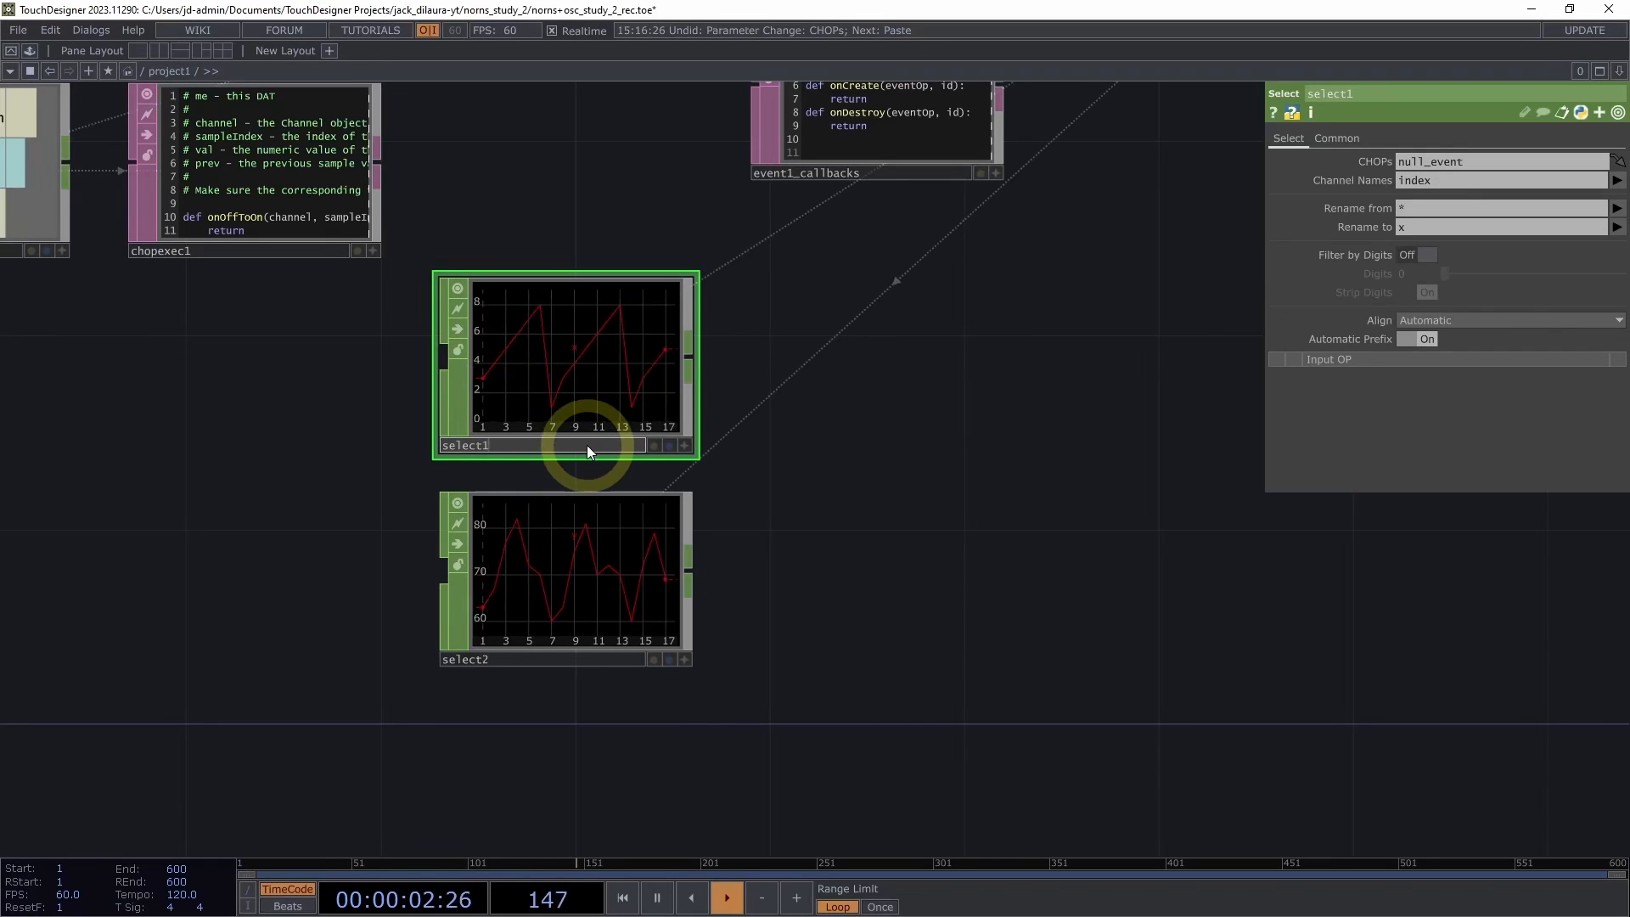
pyautogui.press('BackSpace')
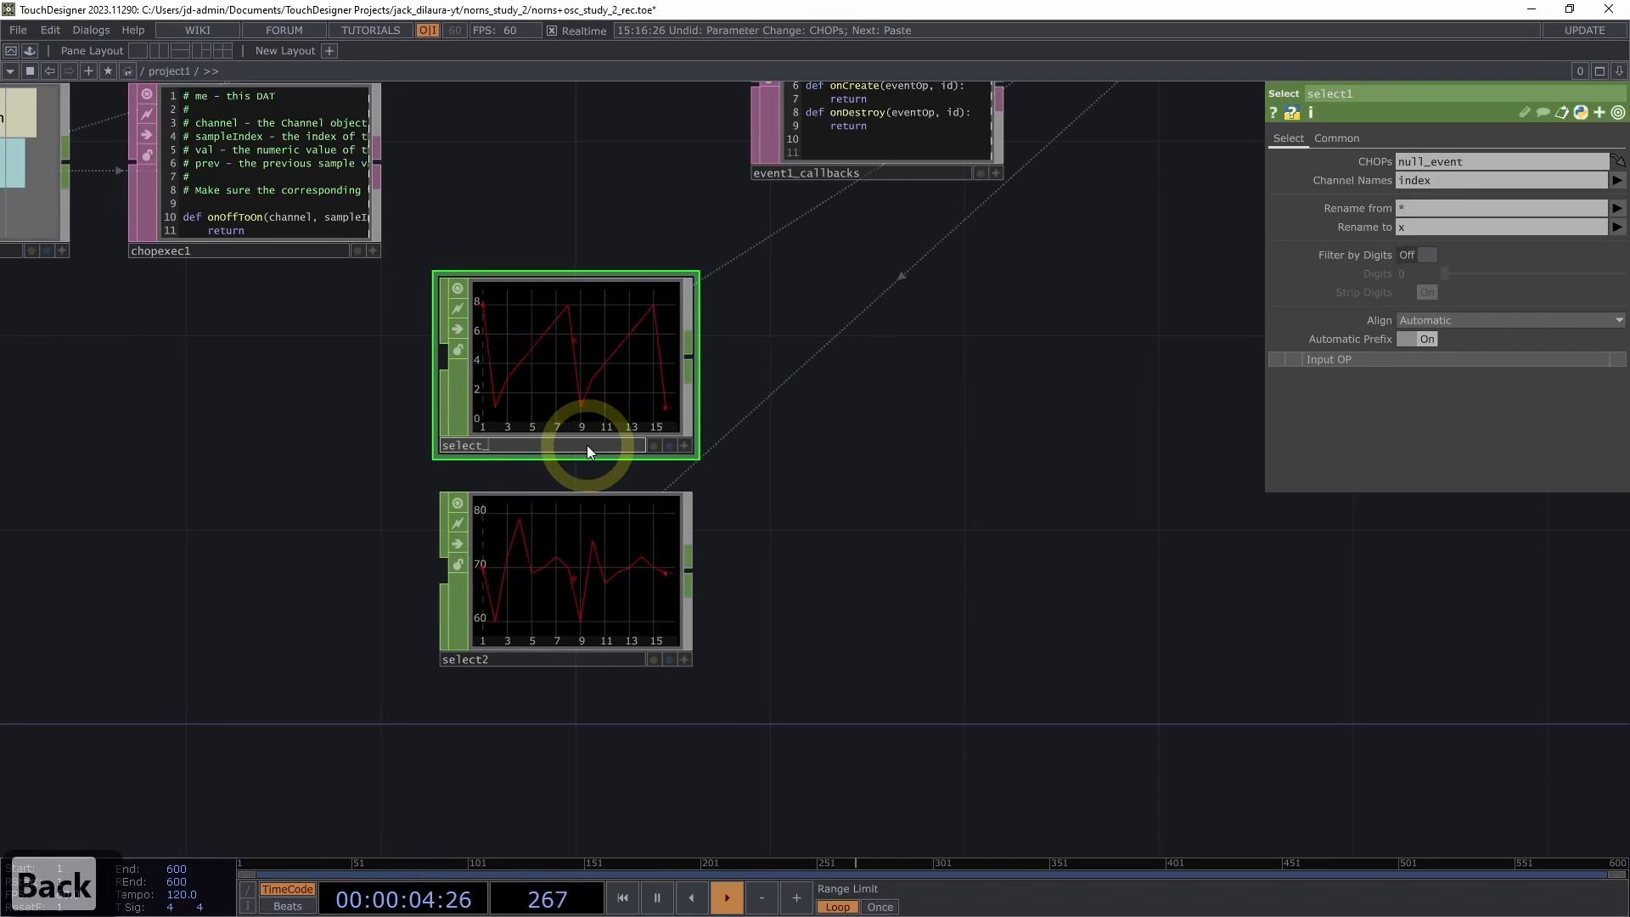
pyautogui.write('index')
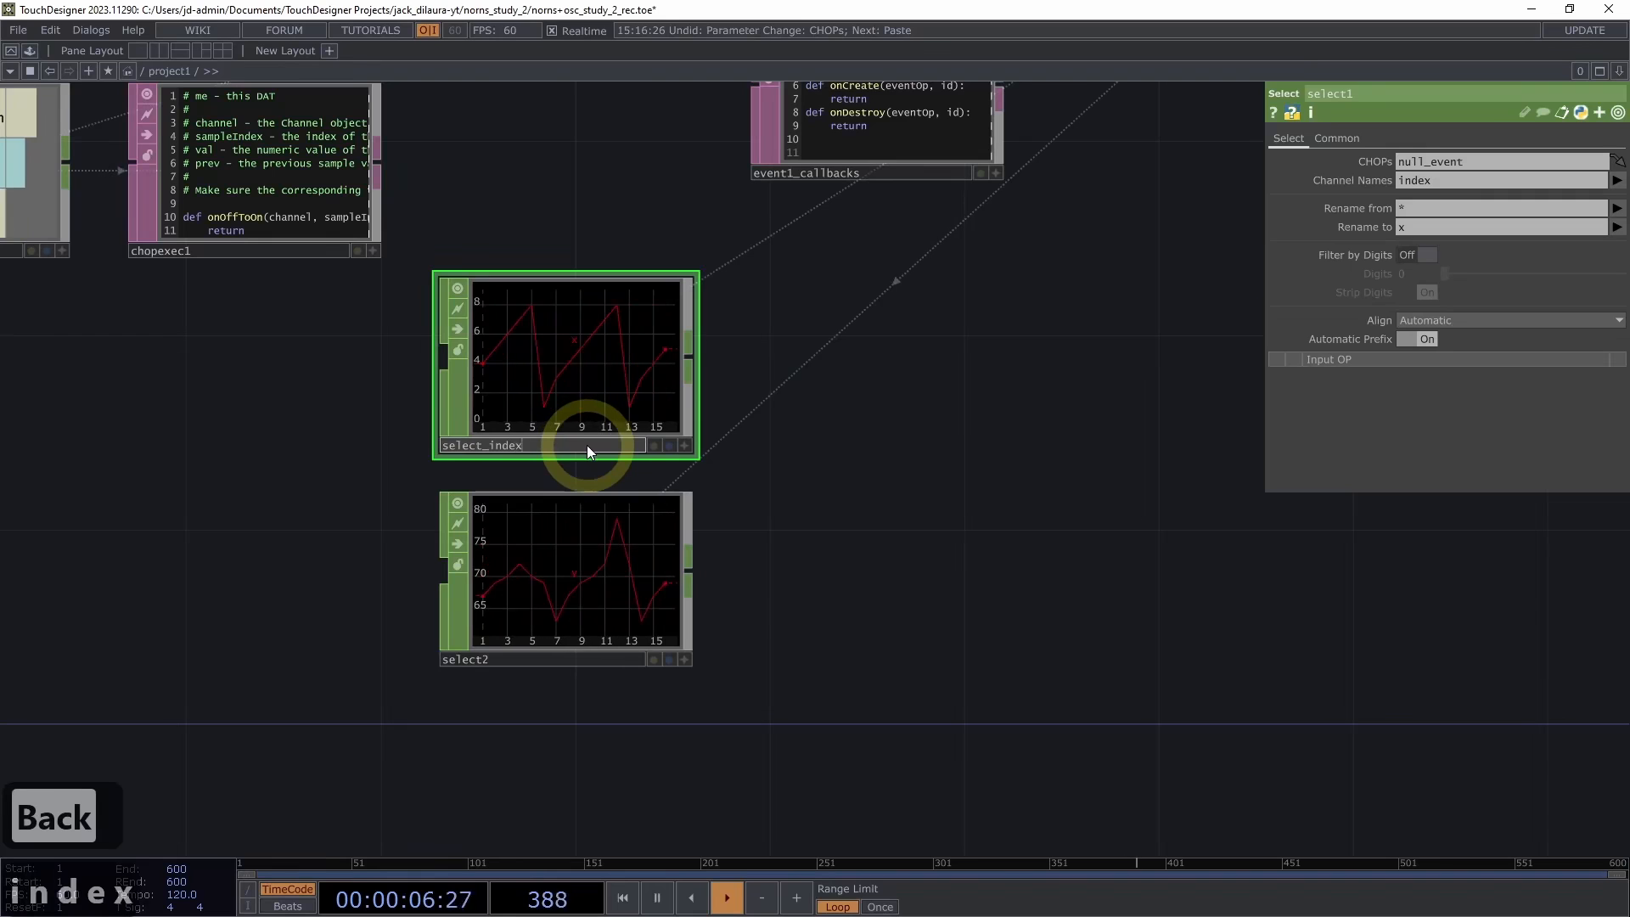
pyautogui.press('Return')
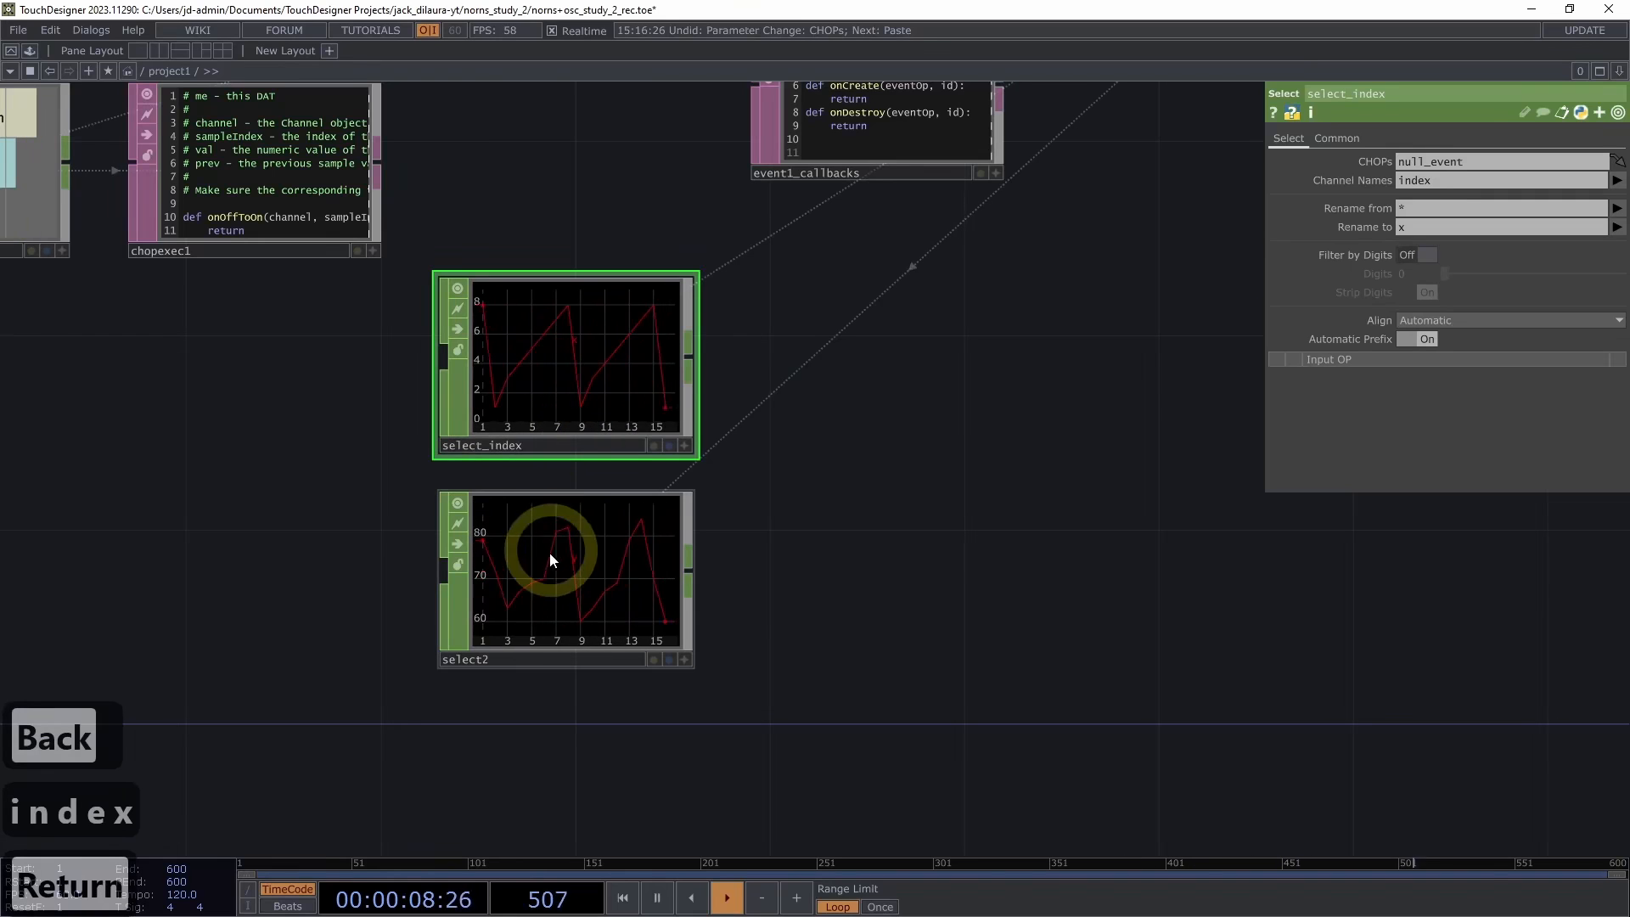
# Rename the select2 operator to select_note
pyautogui.click(512, 659)
pyautogui.press('BackSpace')
pyautogui.write('_')
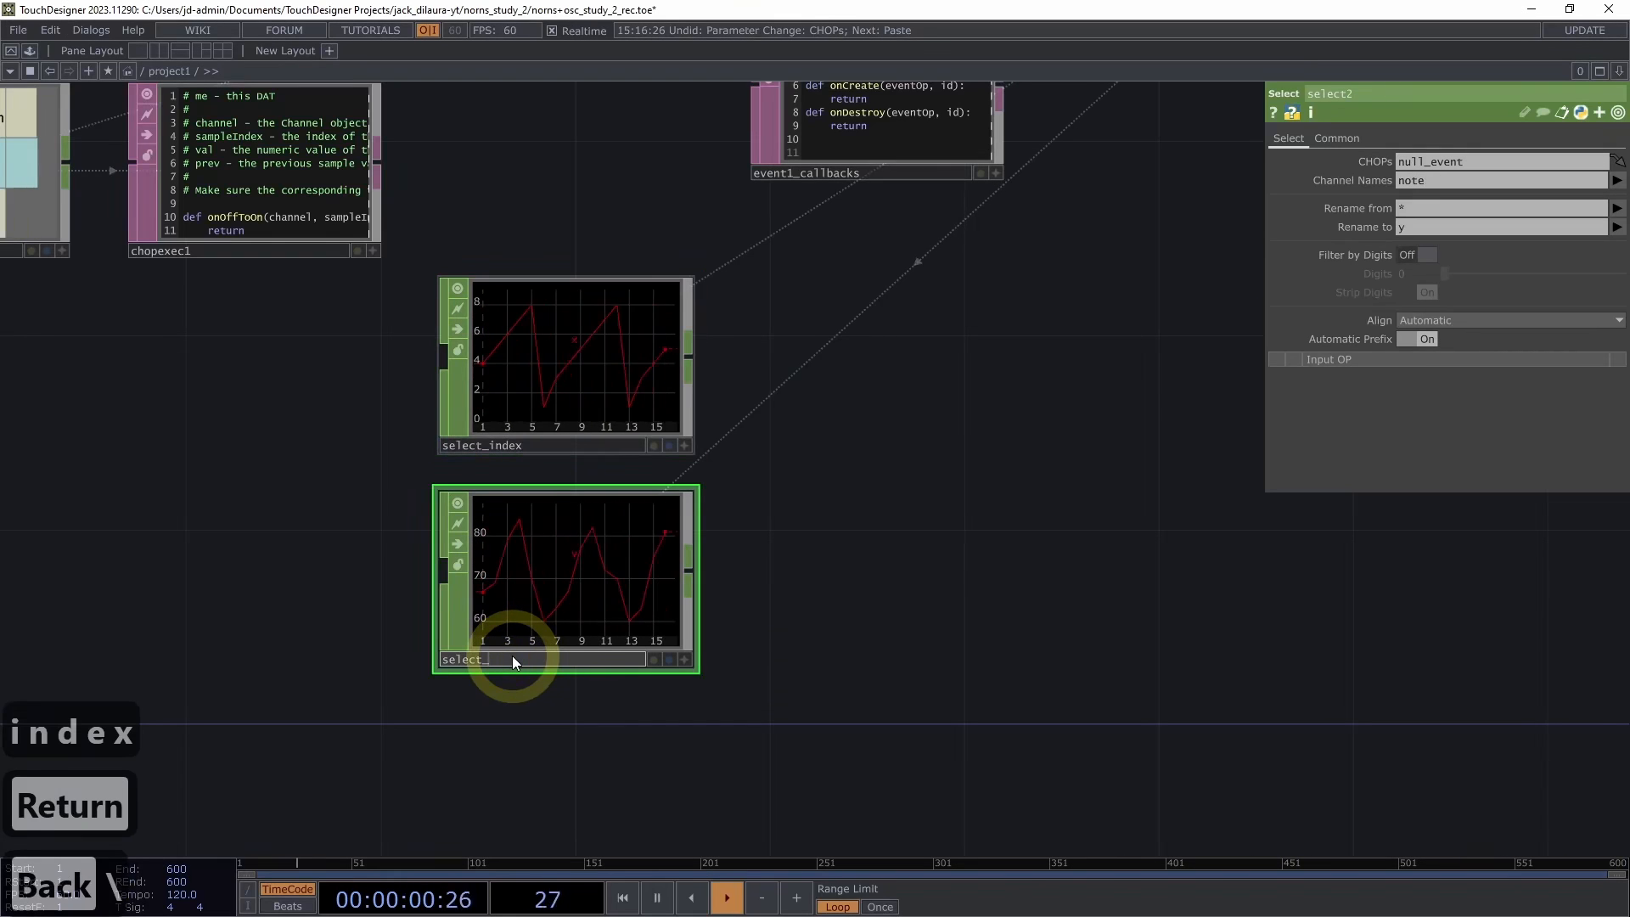
pyautogui.write('note')
pyautogui.press('Return')
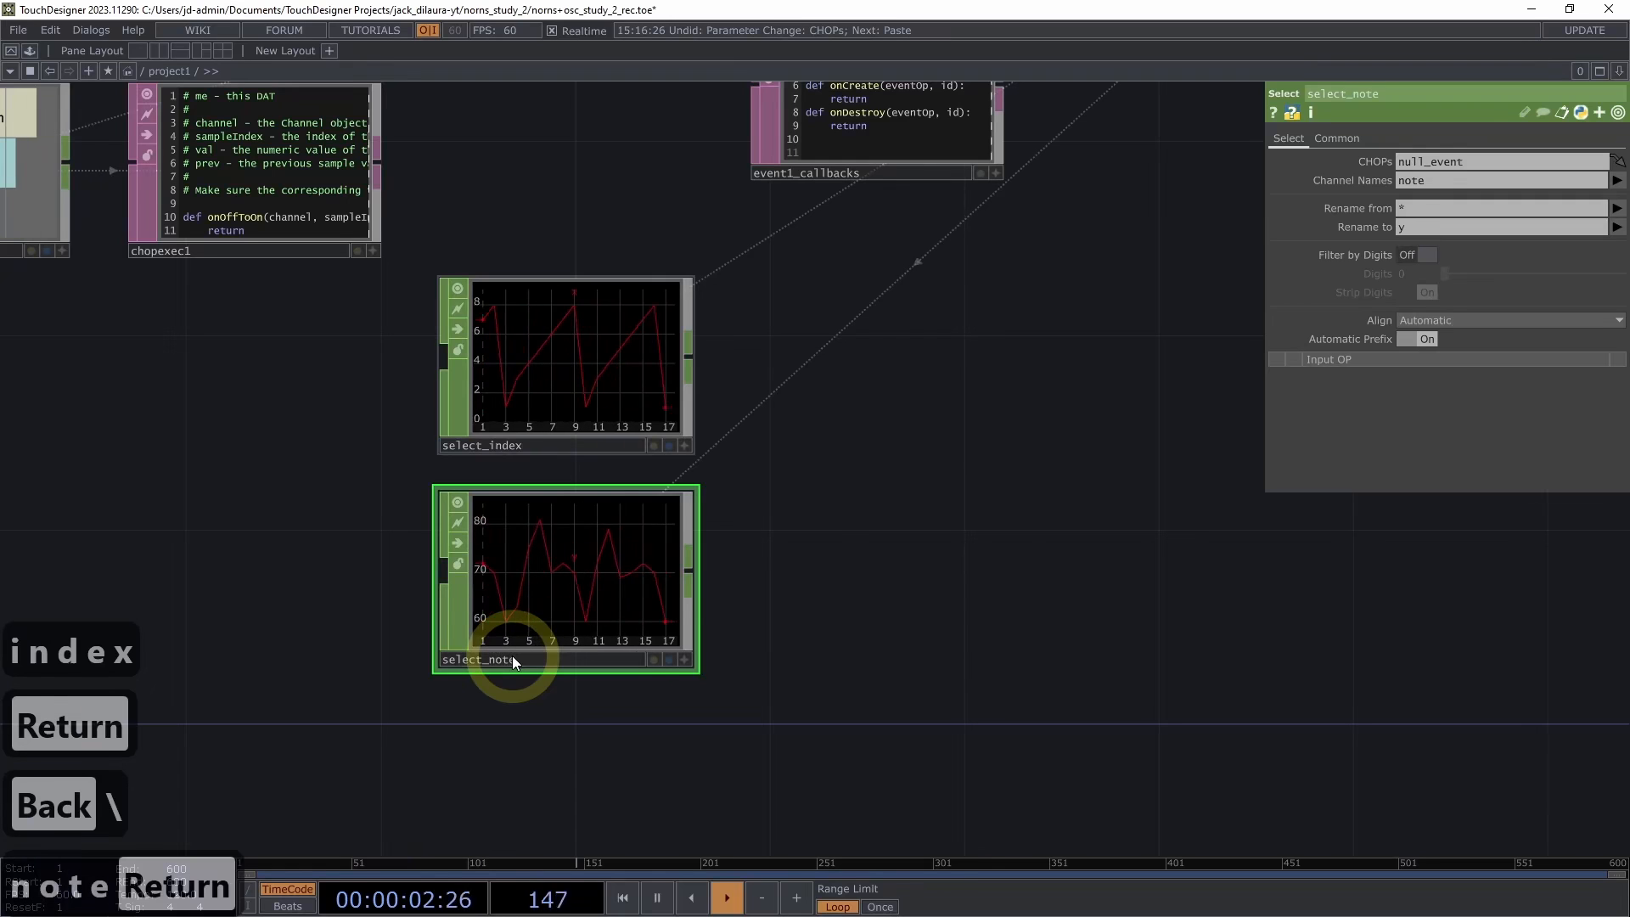
# Add a Math CHOP fed by the output of select_index, placed beside it
pyautogui.moveTo(961, 489); pyautogui.dragTo(889, 463)
pyautogui.moveTo(815, 393); pyautogui.dragTo(396, 261)
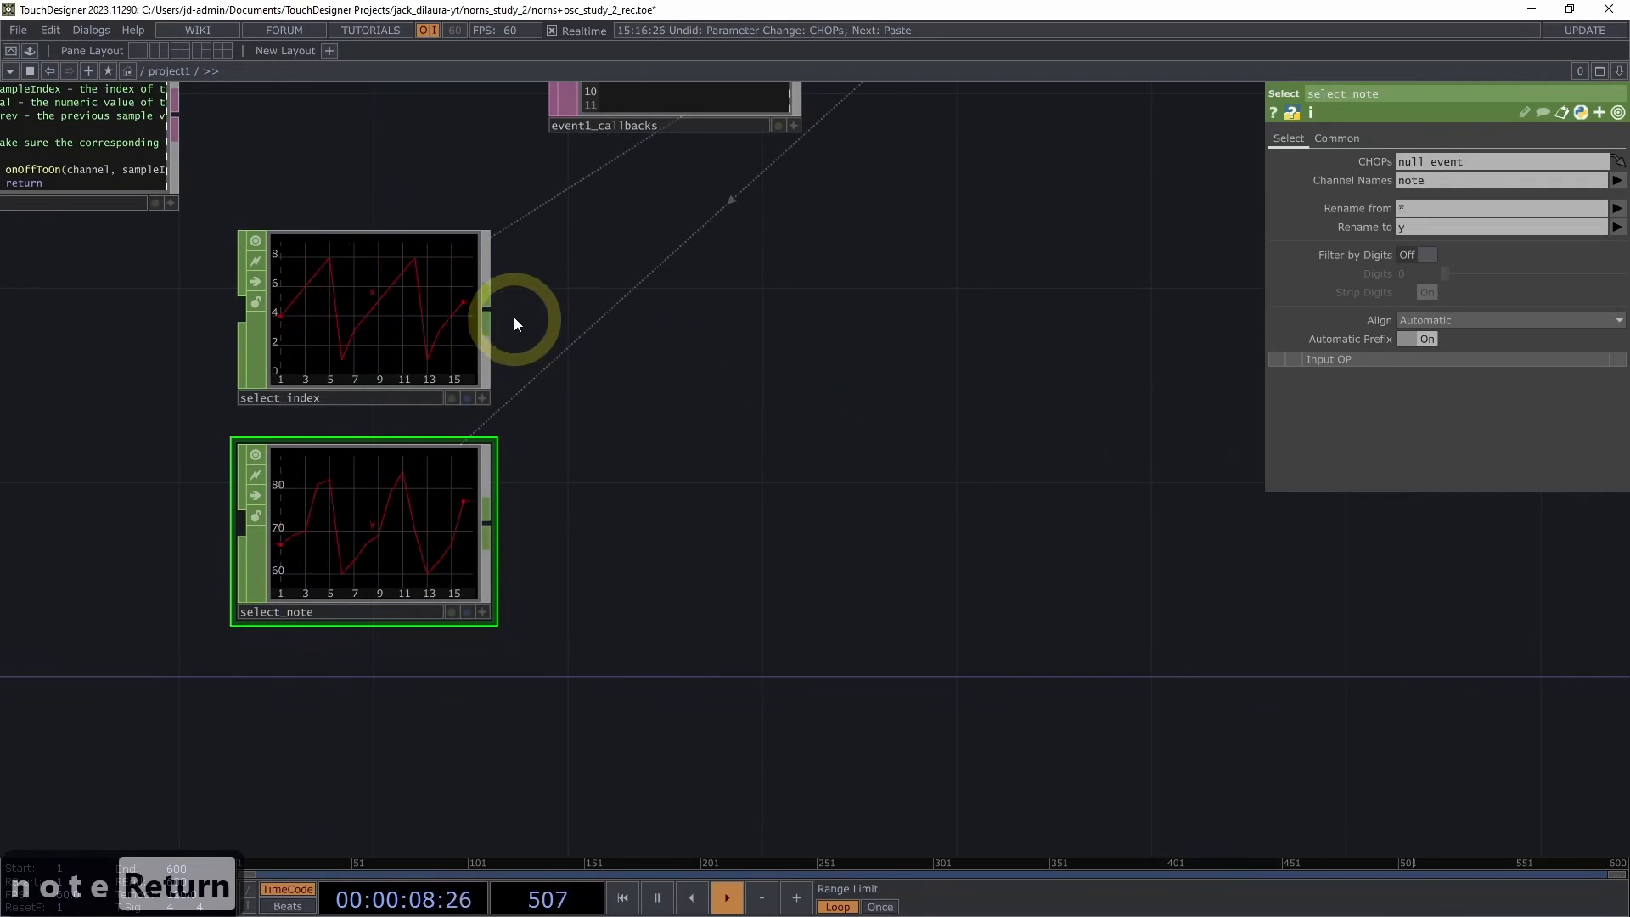
pyautogui.rightClick(487, 307)
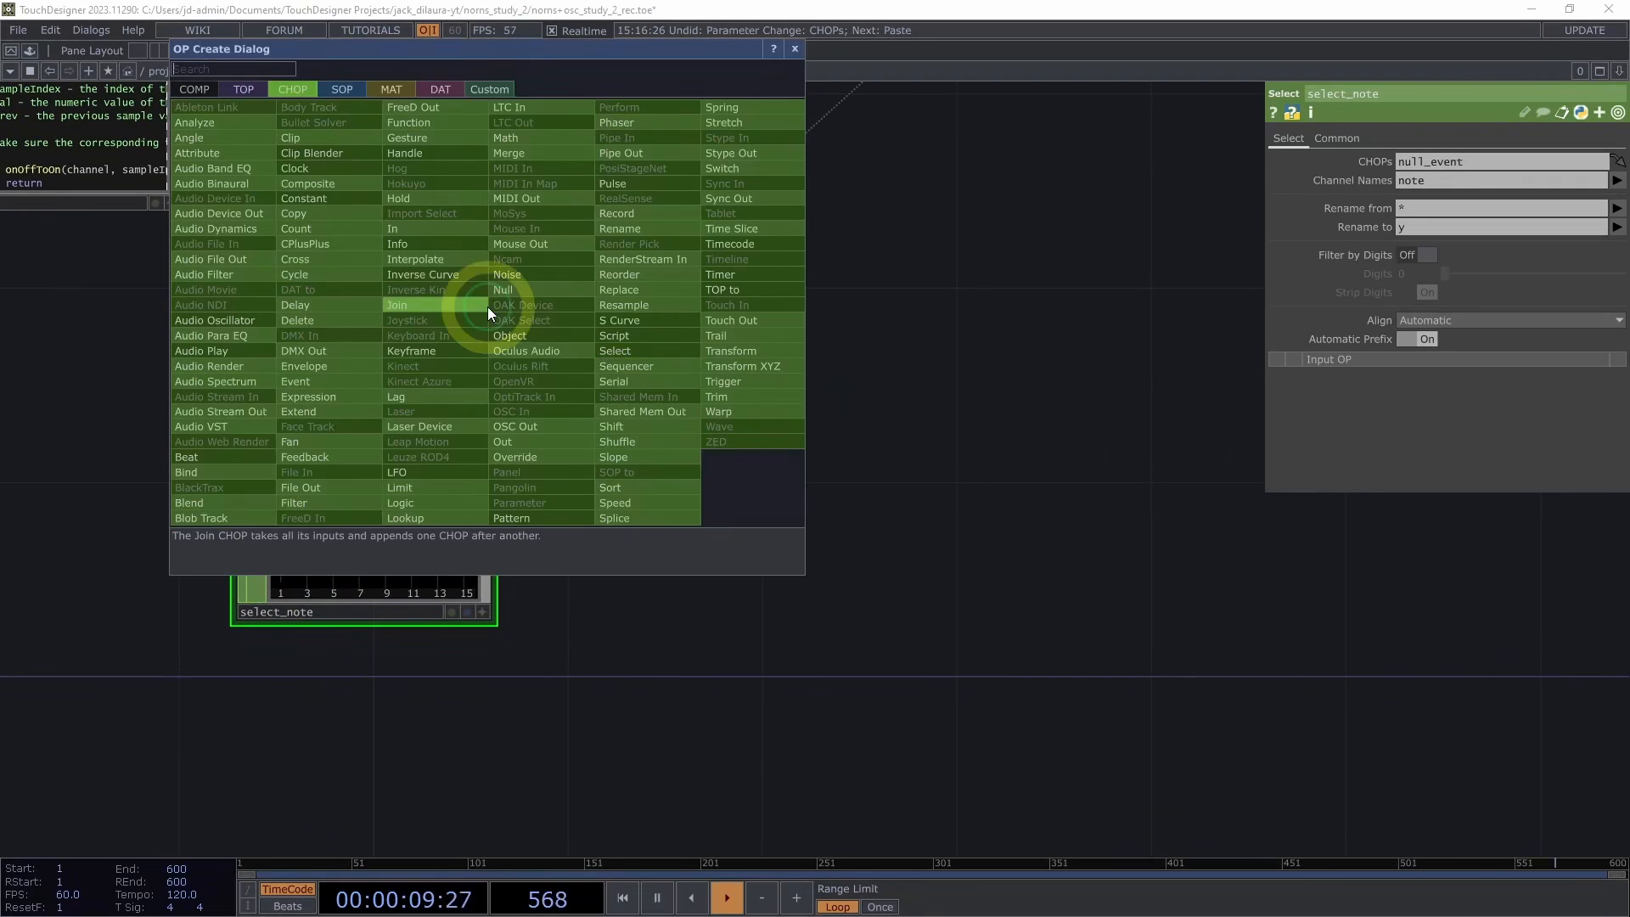
pyautogui.click(521, 139)
pyautogui.click(693, 304)
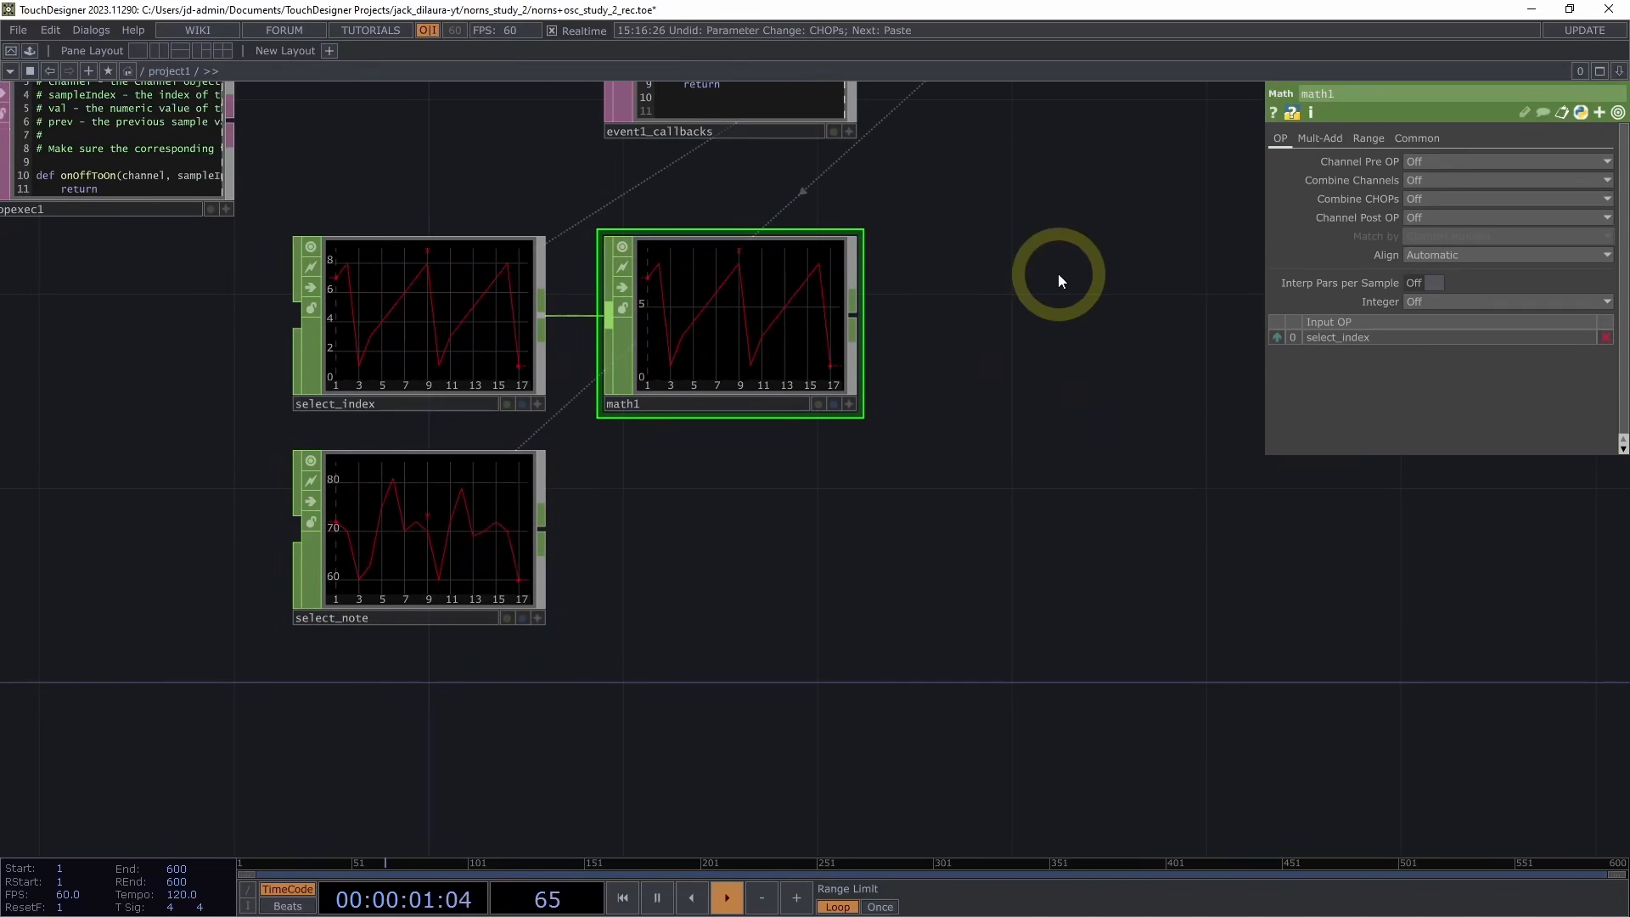
# Link math1's upper From Range value to the length channel of null_osc_data as a CHOP reference
pyautogui.click(1369, 139)
pyautogui.moveTo(1047, 263); pyautogui.dragTo(1090, 362)
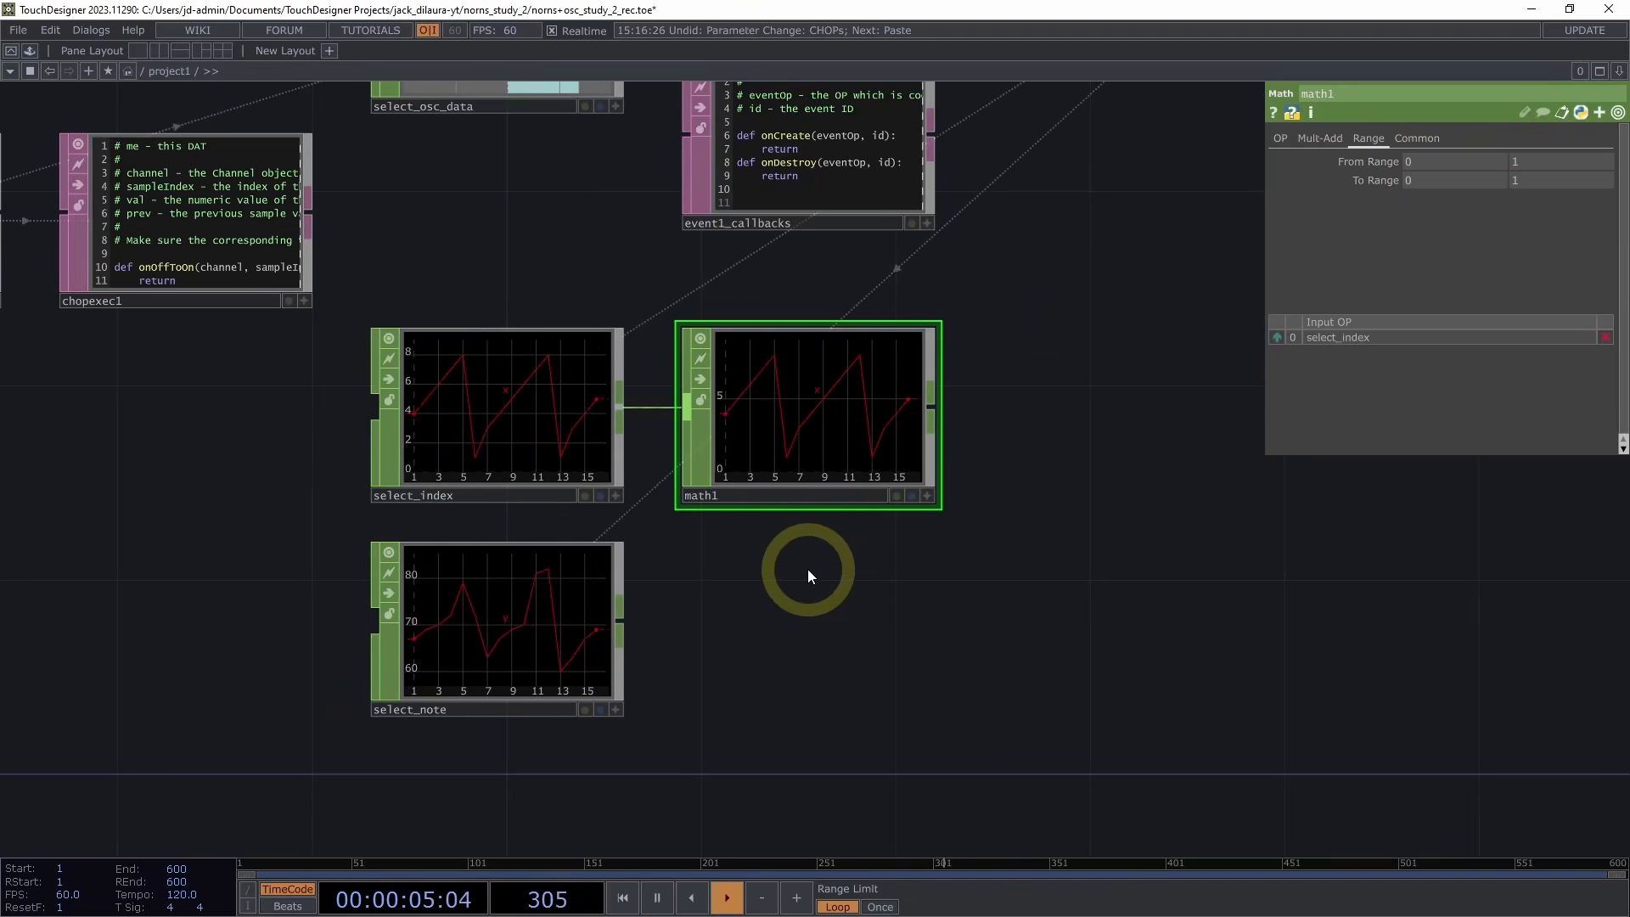
pyautogui.scroll(-2, 808, 570)
pyautogui.moveTo(808, 571); pyautogui.dragTo(940, 571)
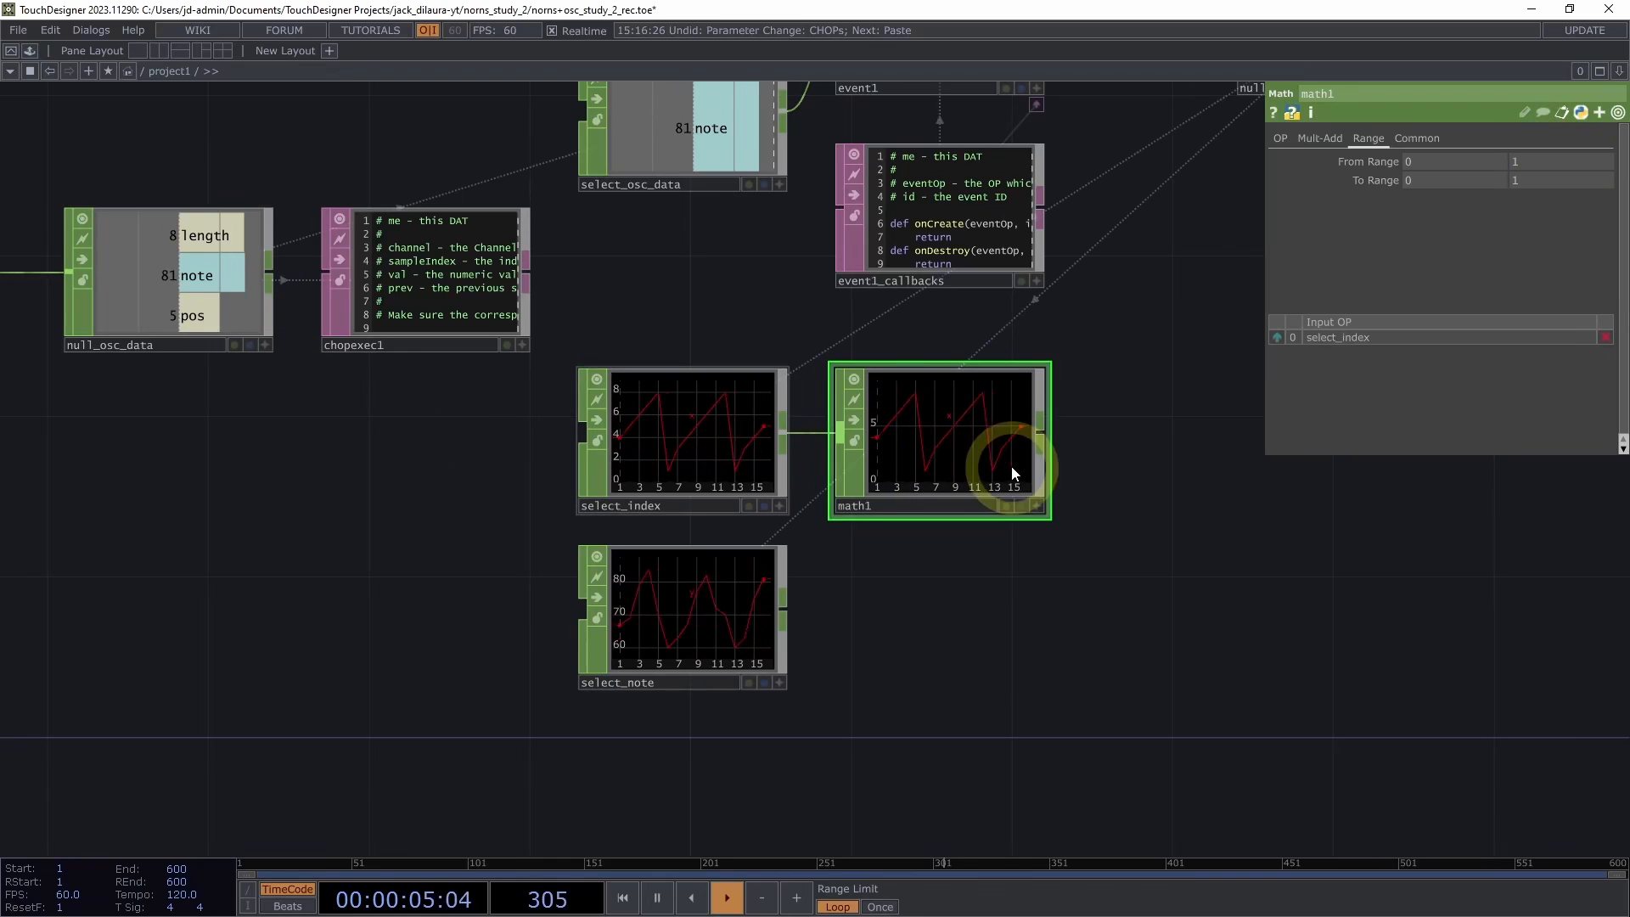
pyautogui.click(264, 344)
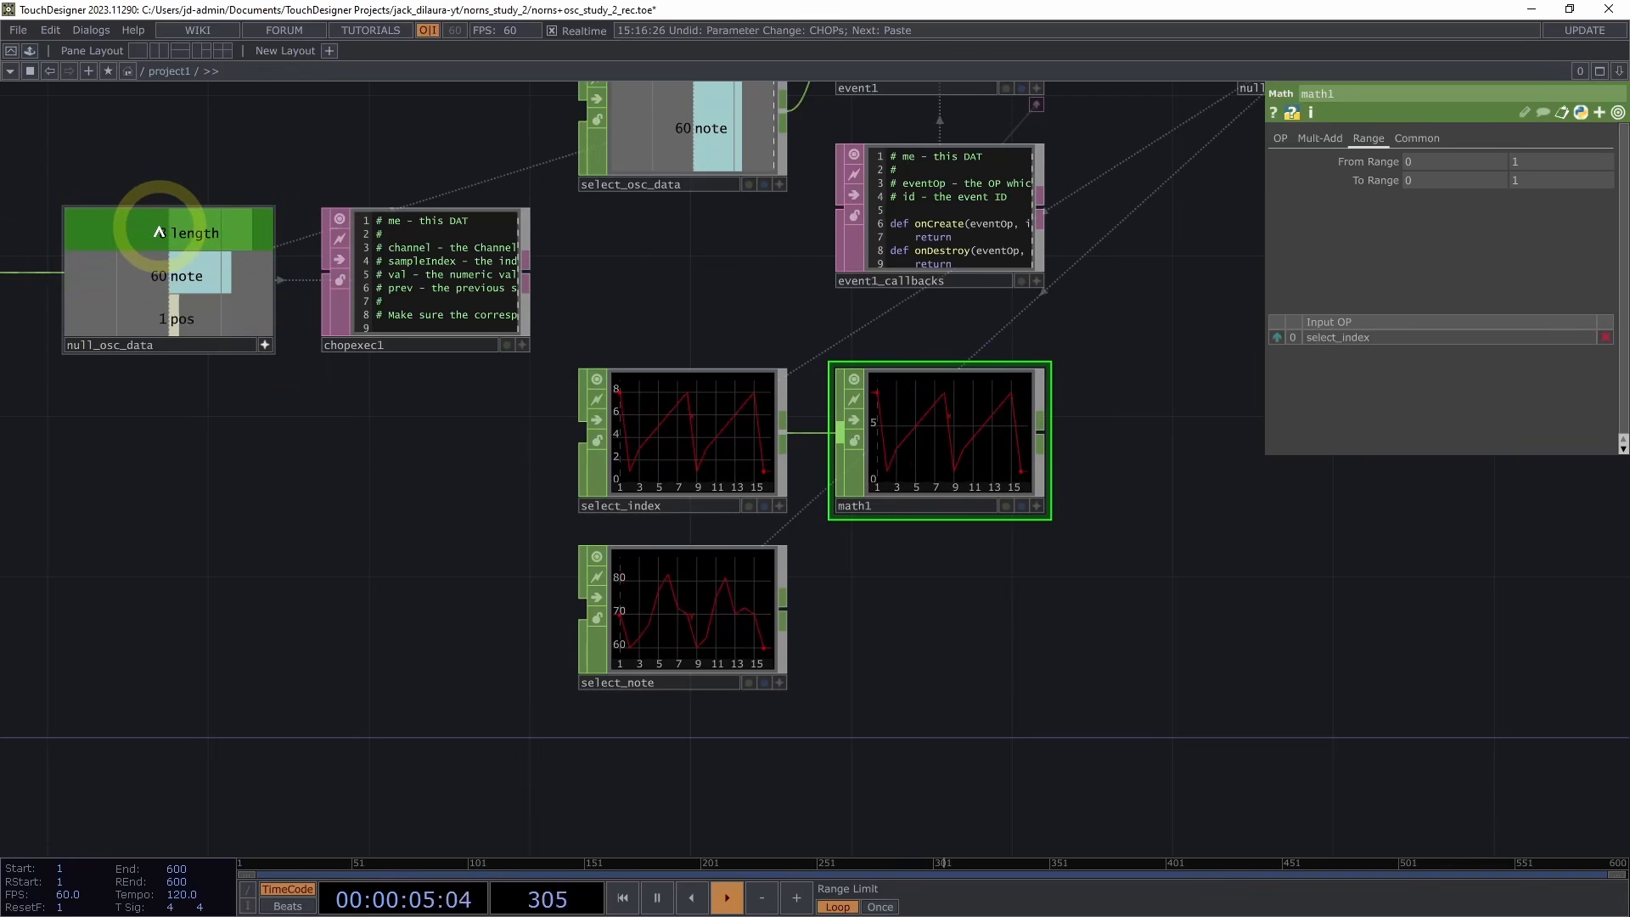
pyautogui.moveTo(160, 228); pyautogui.dragTo(1549, 158)
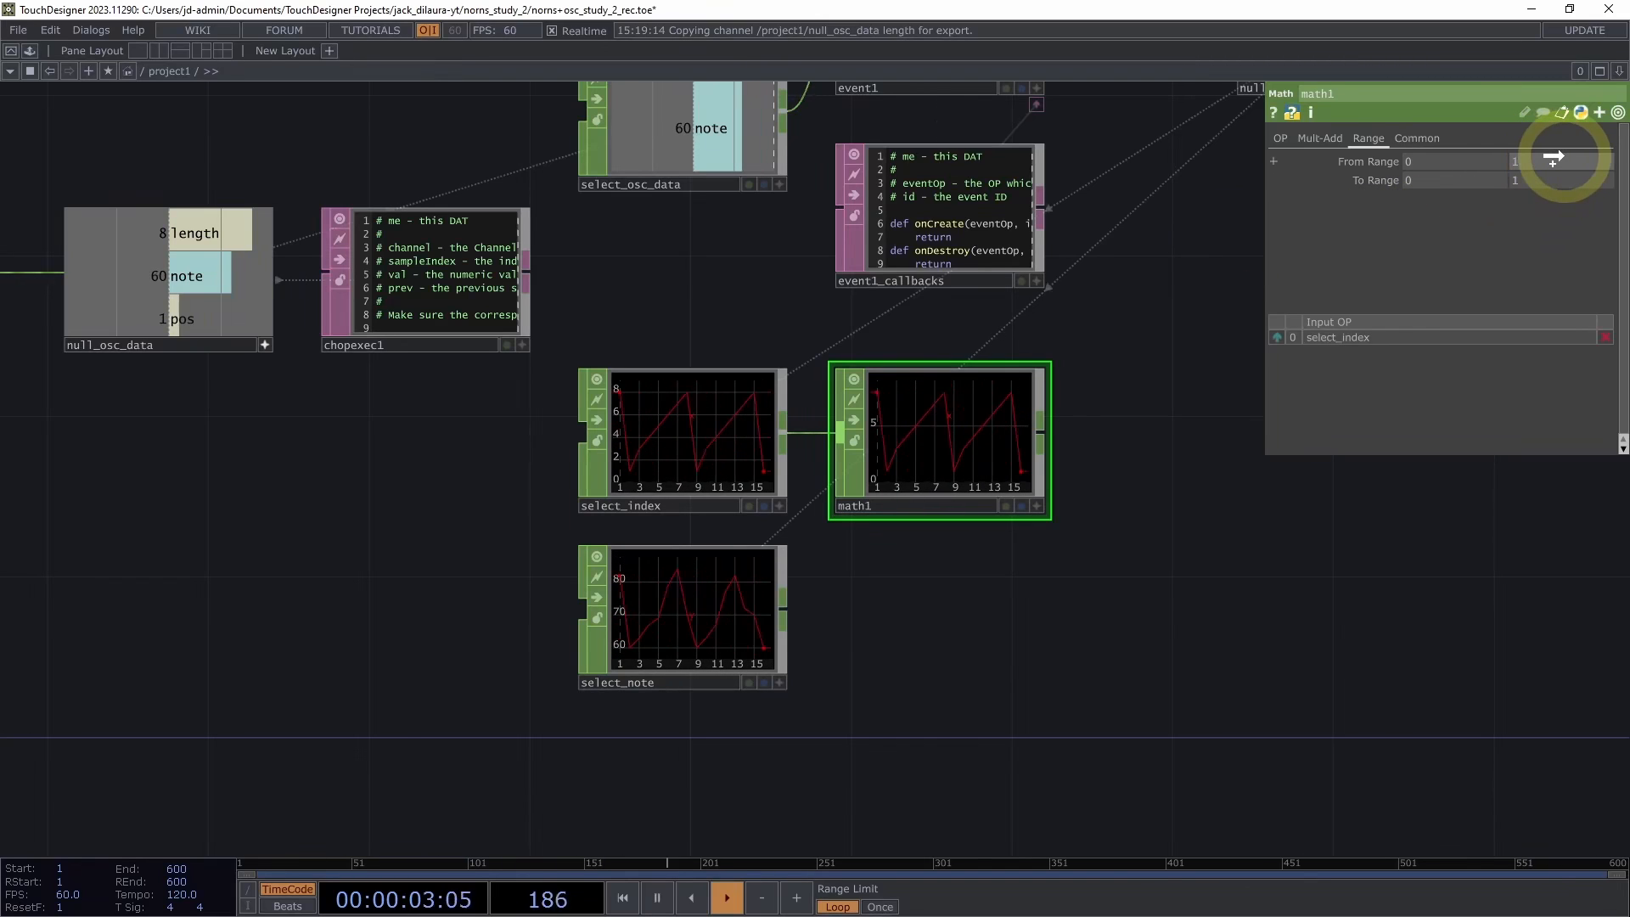
pyautogui.moveTo(1553, 158)
pyautogui.mouseDown()
pyautogui.moveTo(1380, 156)
pyautogui.moveTo(1567, 154)
pyautogui.moveTo(1556, 160)
pyautogui.mouseUp()
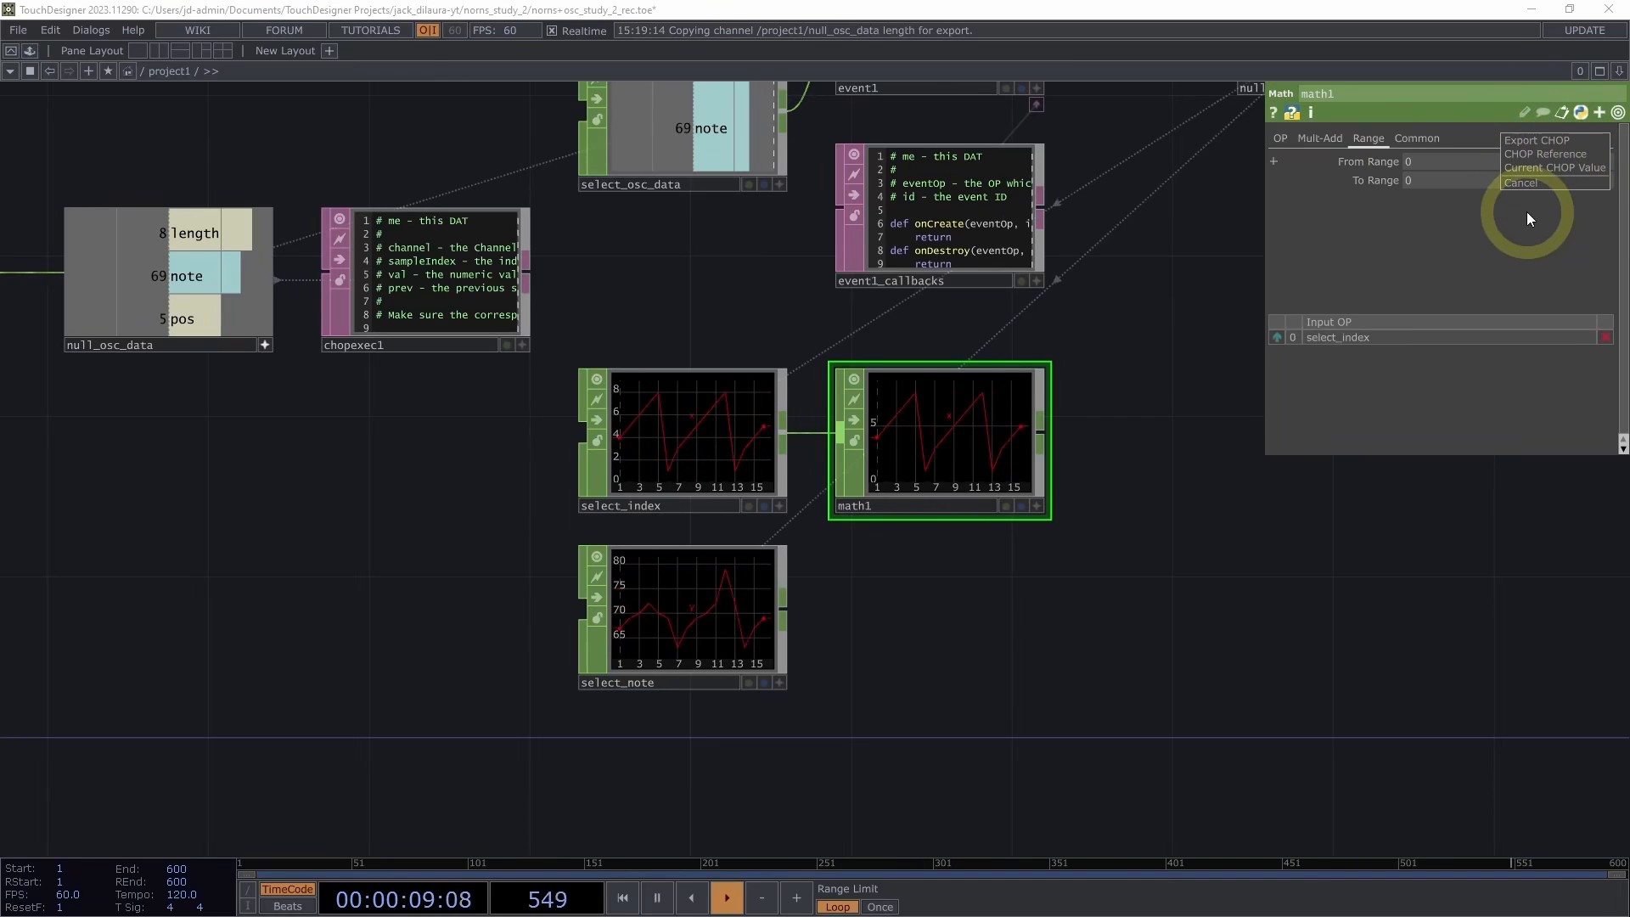
pyautogui.click(1544, 162)
pyautogui.click(1366, 158)
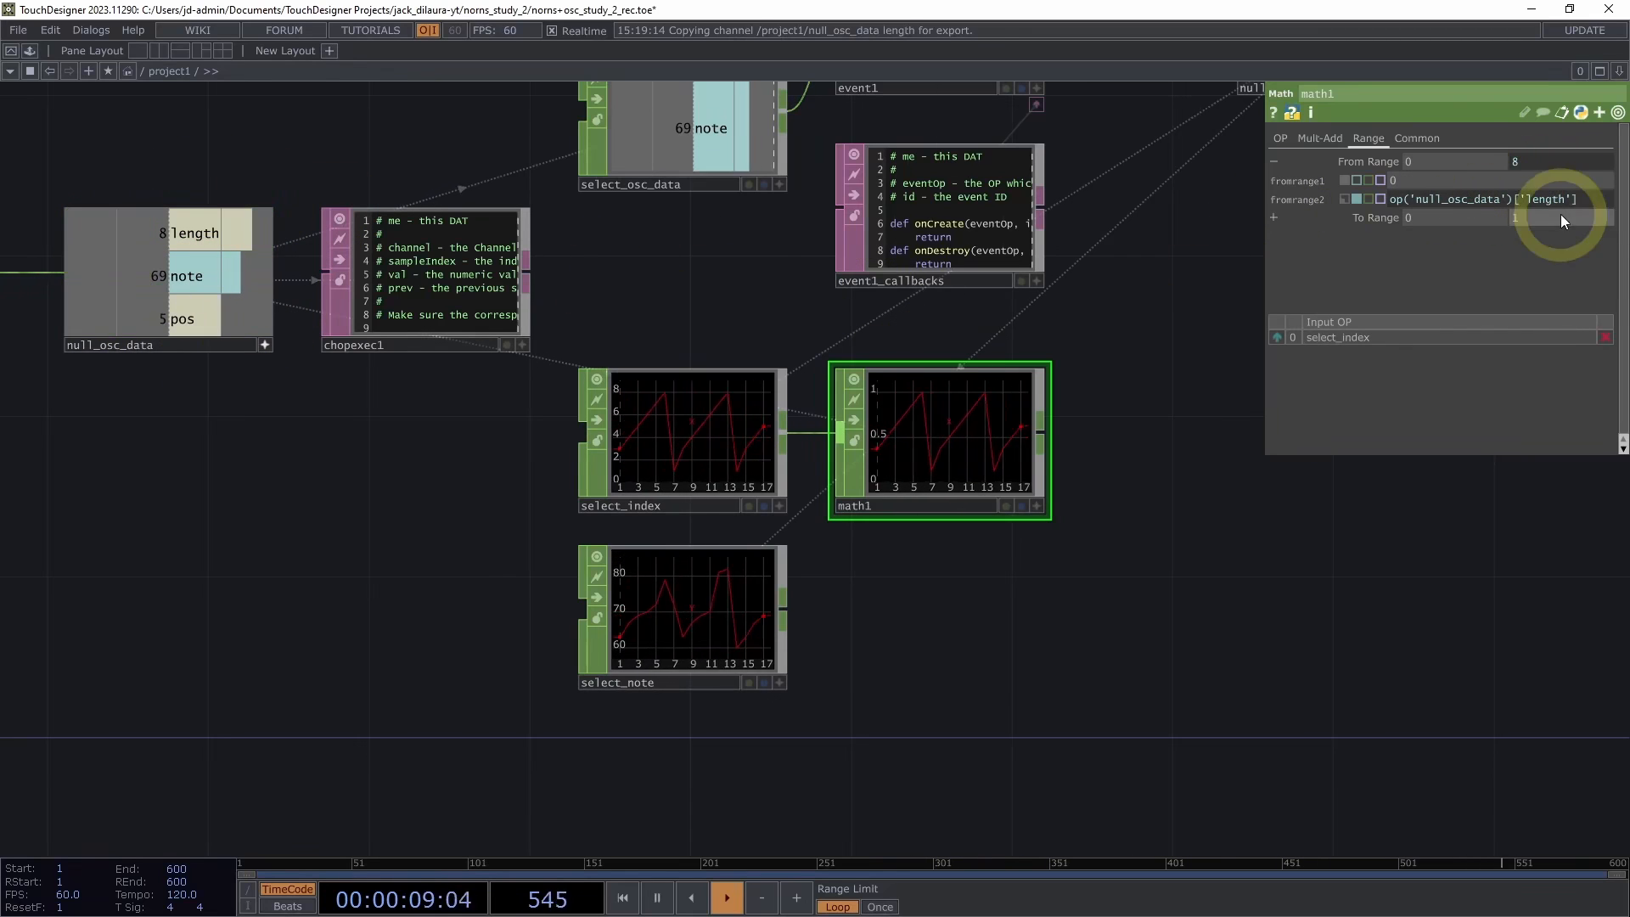
pyautogui.moveTo(1524, 198)
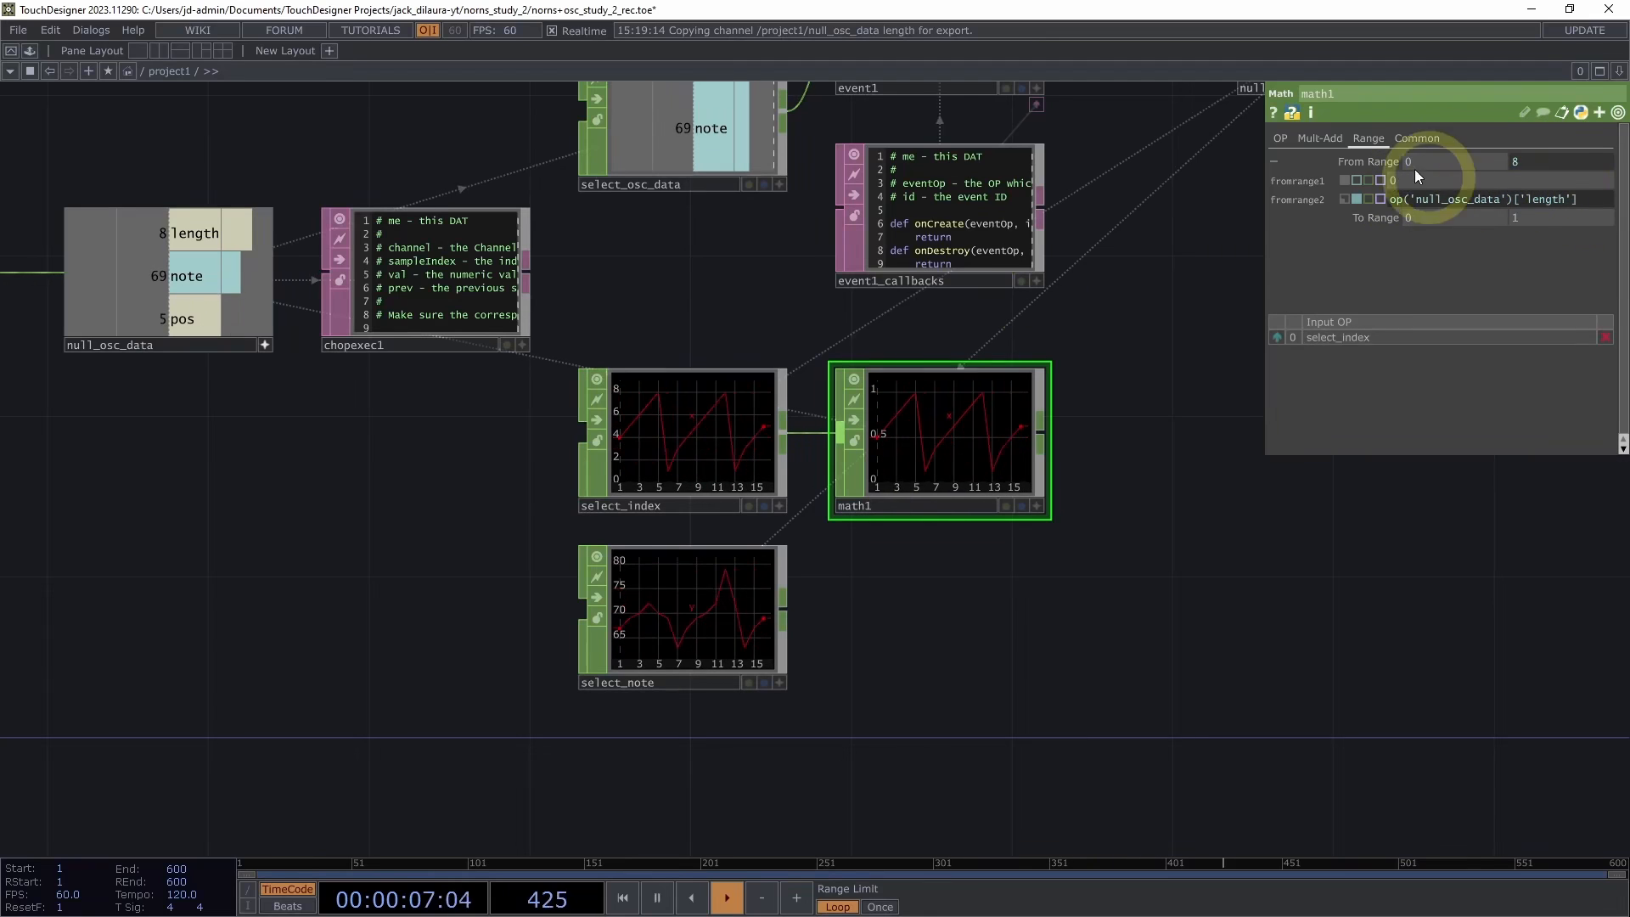
pyautogui.click(1378, 156)
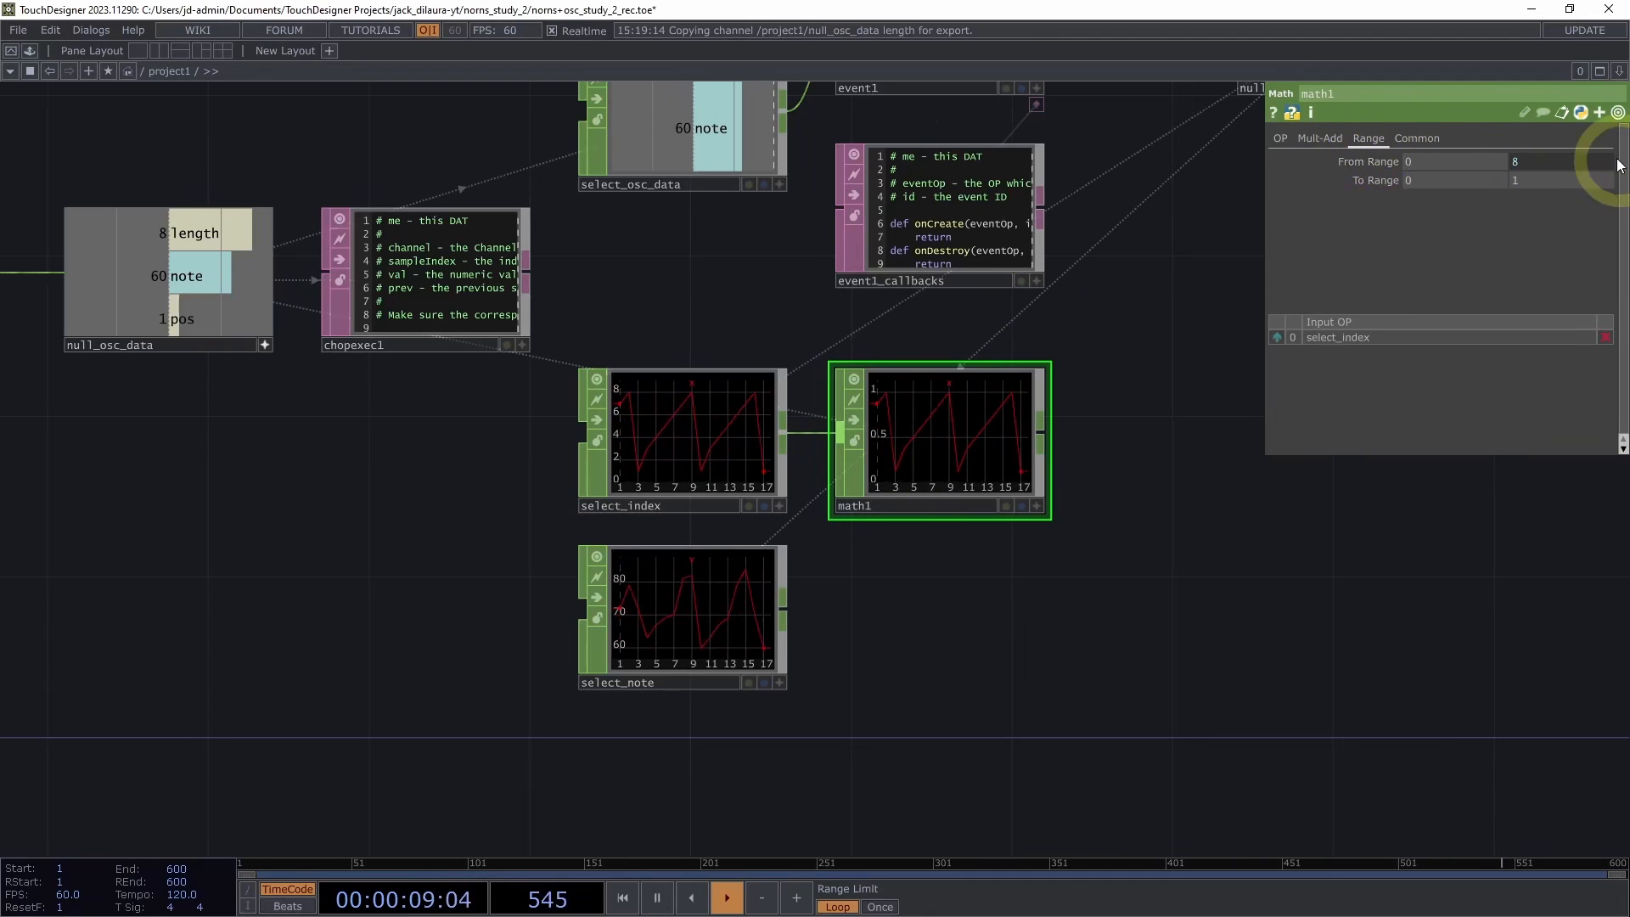
pyautogui.click(268, 344)
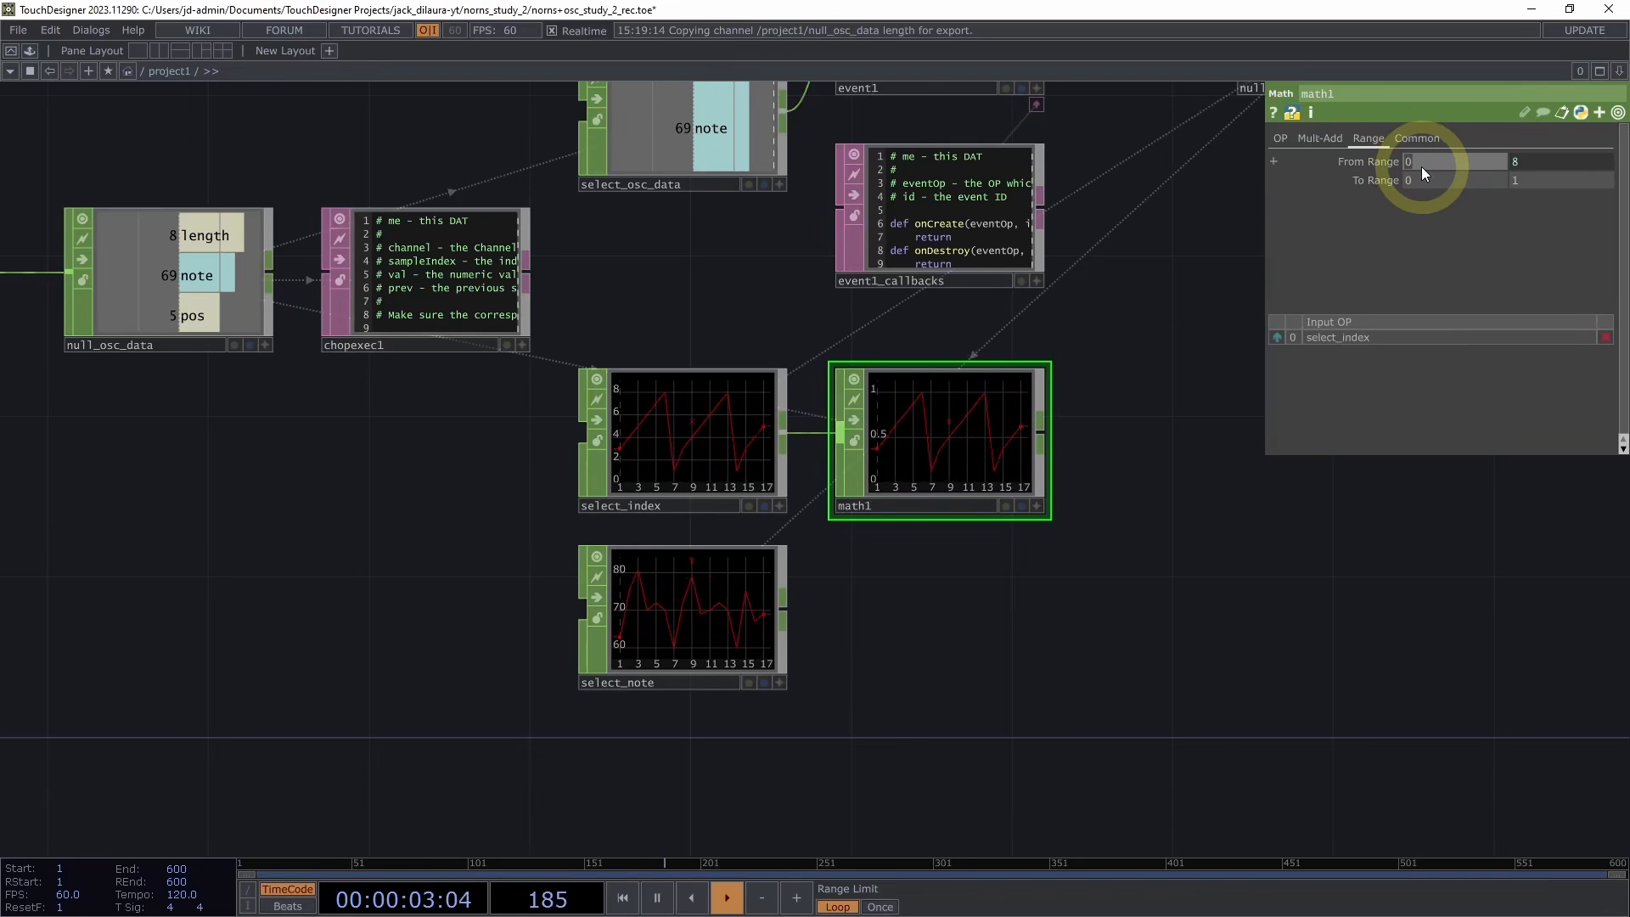
# Set math1's lower From Range value to 1 and its To Range to -1.7 through 1.7
pyautogui.press('Return')
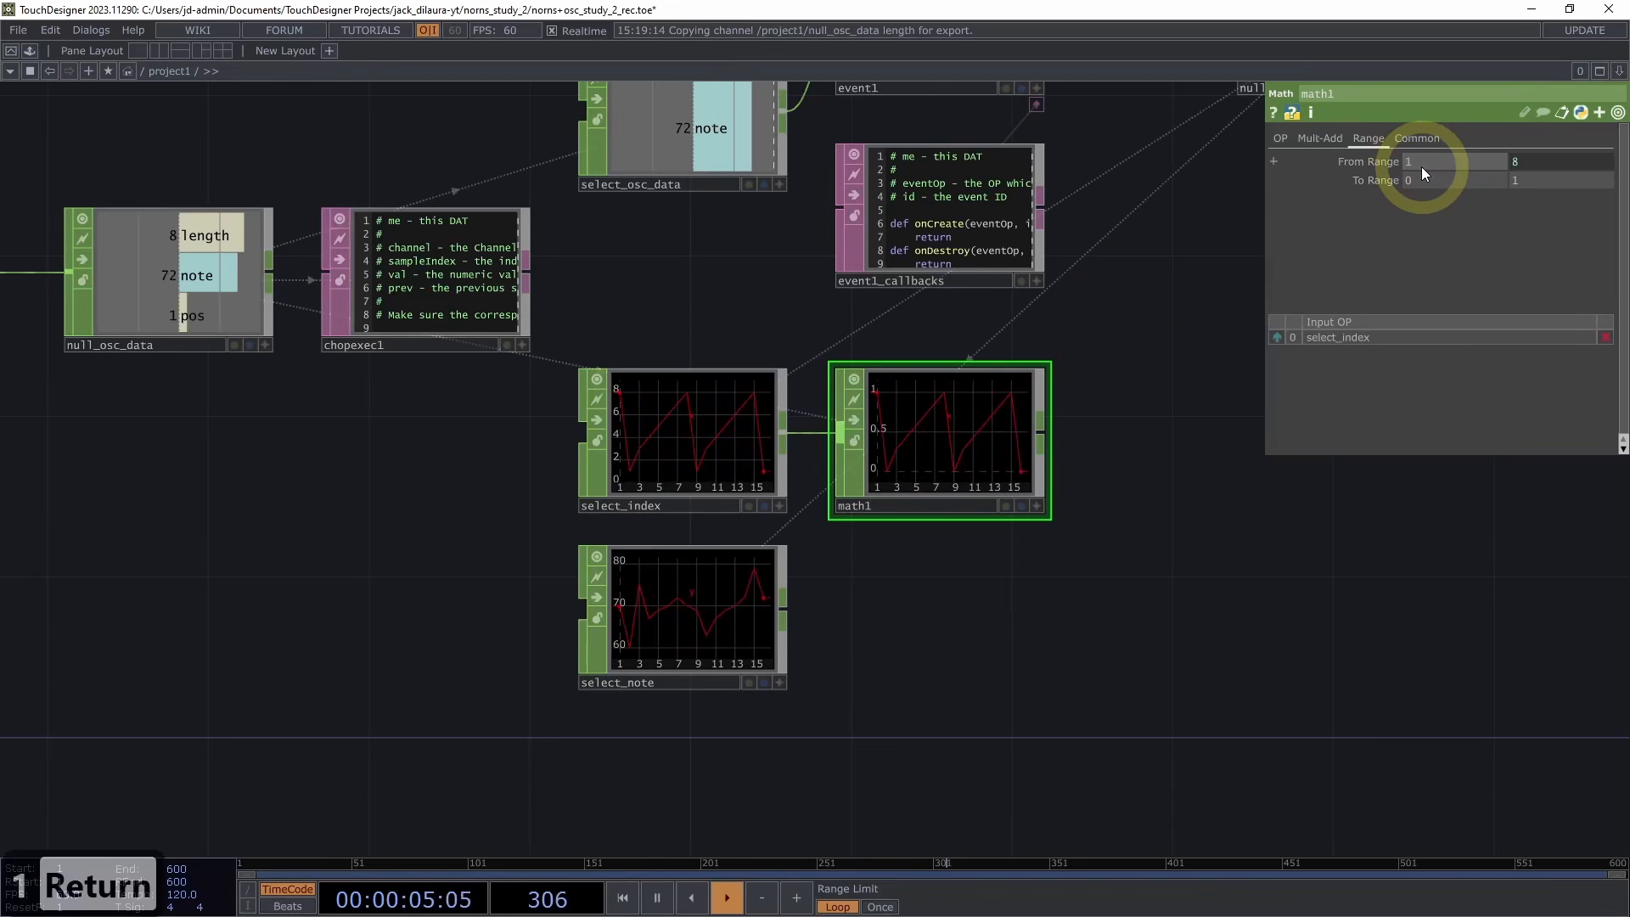
pyautogui.moveTo(1141, 339); pyautogui.dragTo(1033, 324)
pyautogui.click(1480, 212)
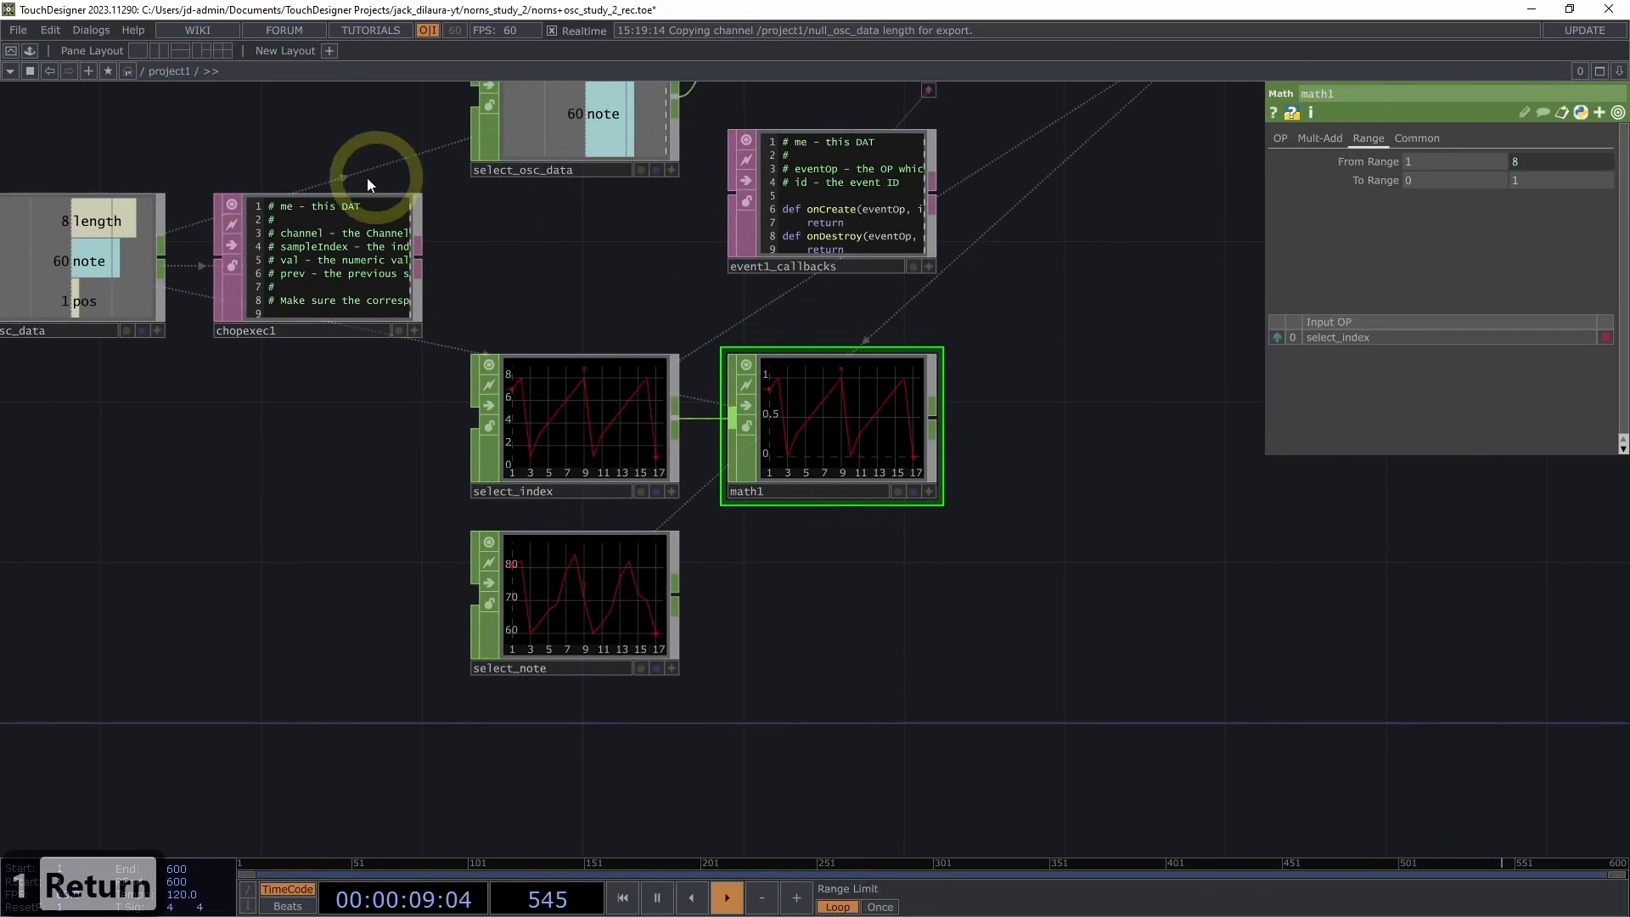
pyautogui.moveTo(1133, 539); pyautogui.dragTo(934, 710)
pyautogui.scroll(-3, 931, 711)
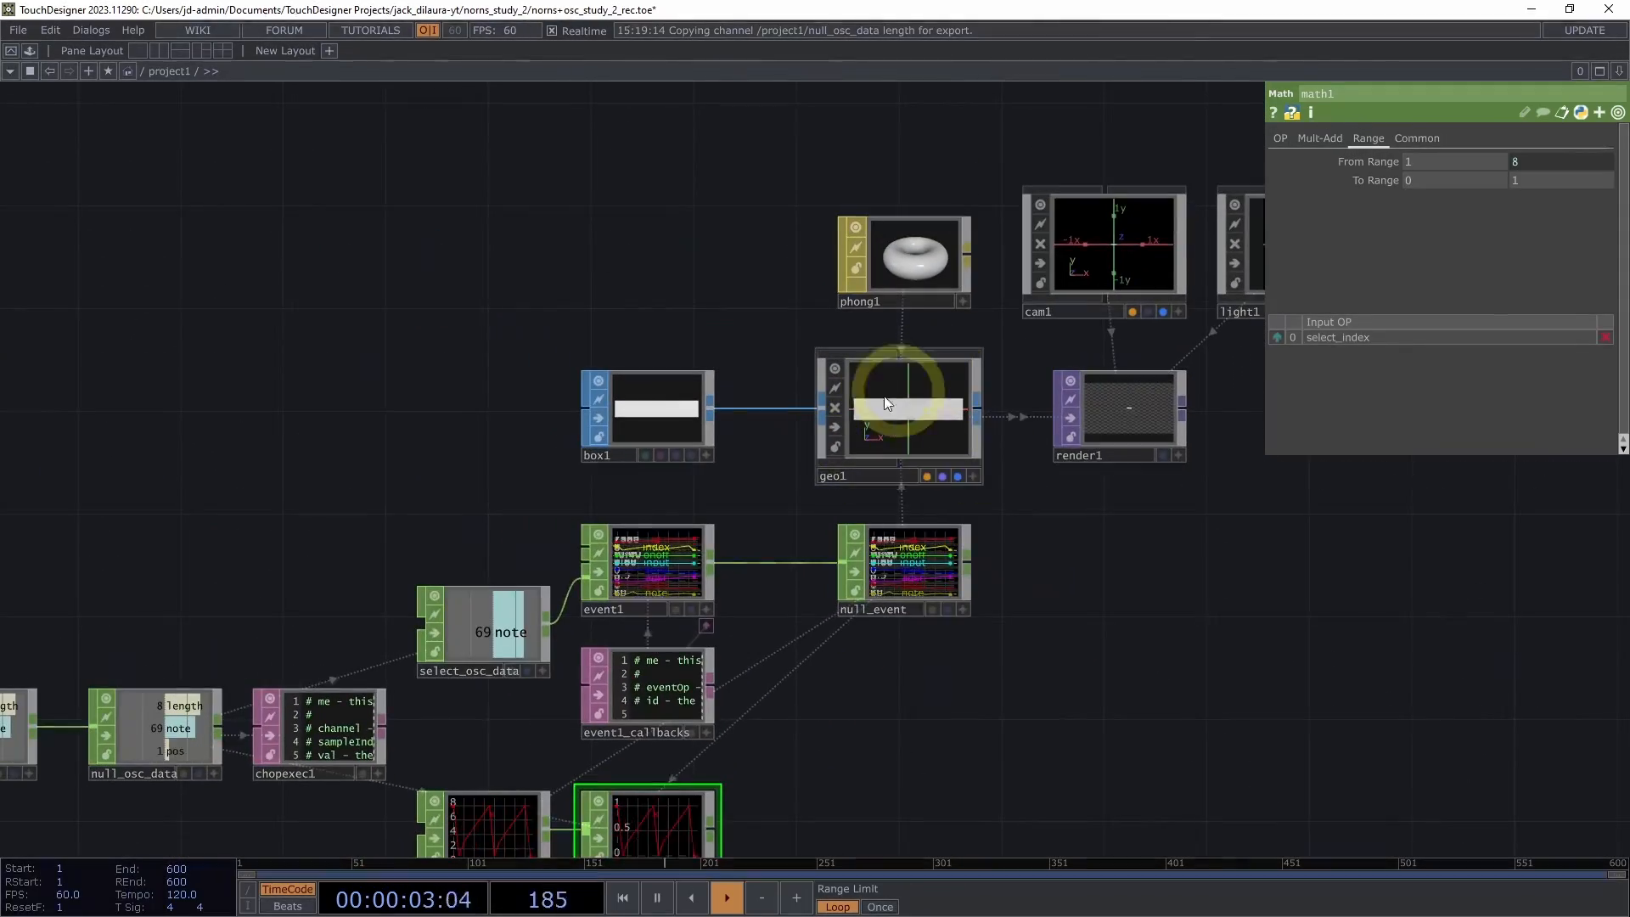
pyautogui.moveTo(1125, 532); pyautogui.dragTo(1139, 444)
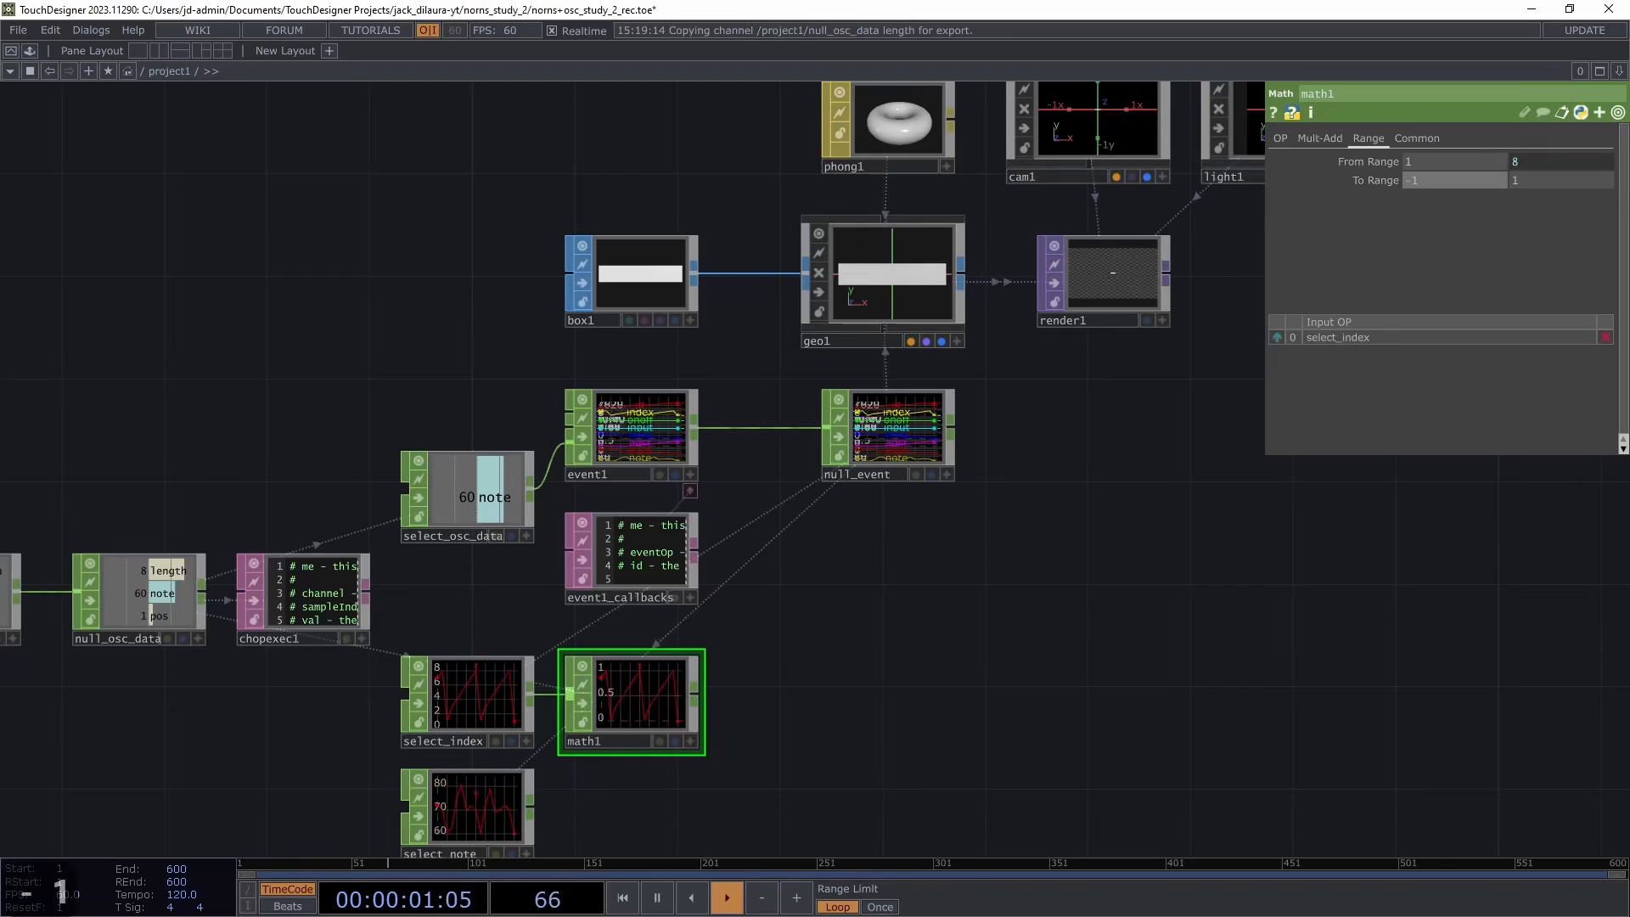
pyautogui.press('Tab')
pyautogui.write('1')
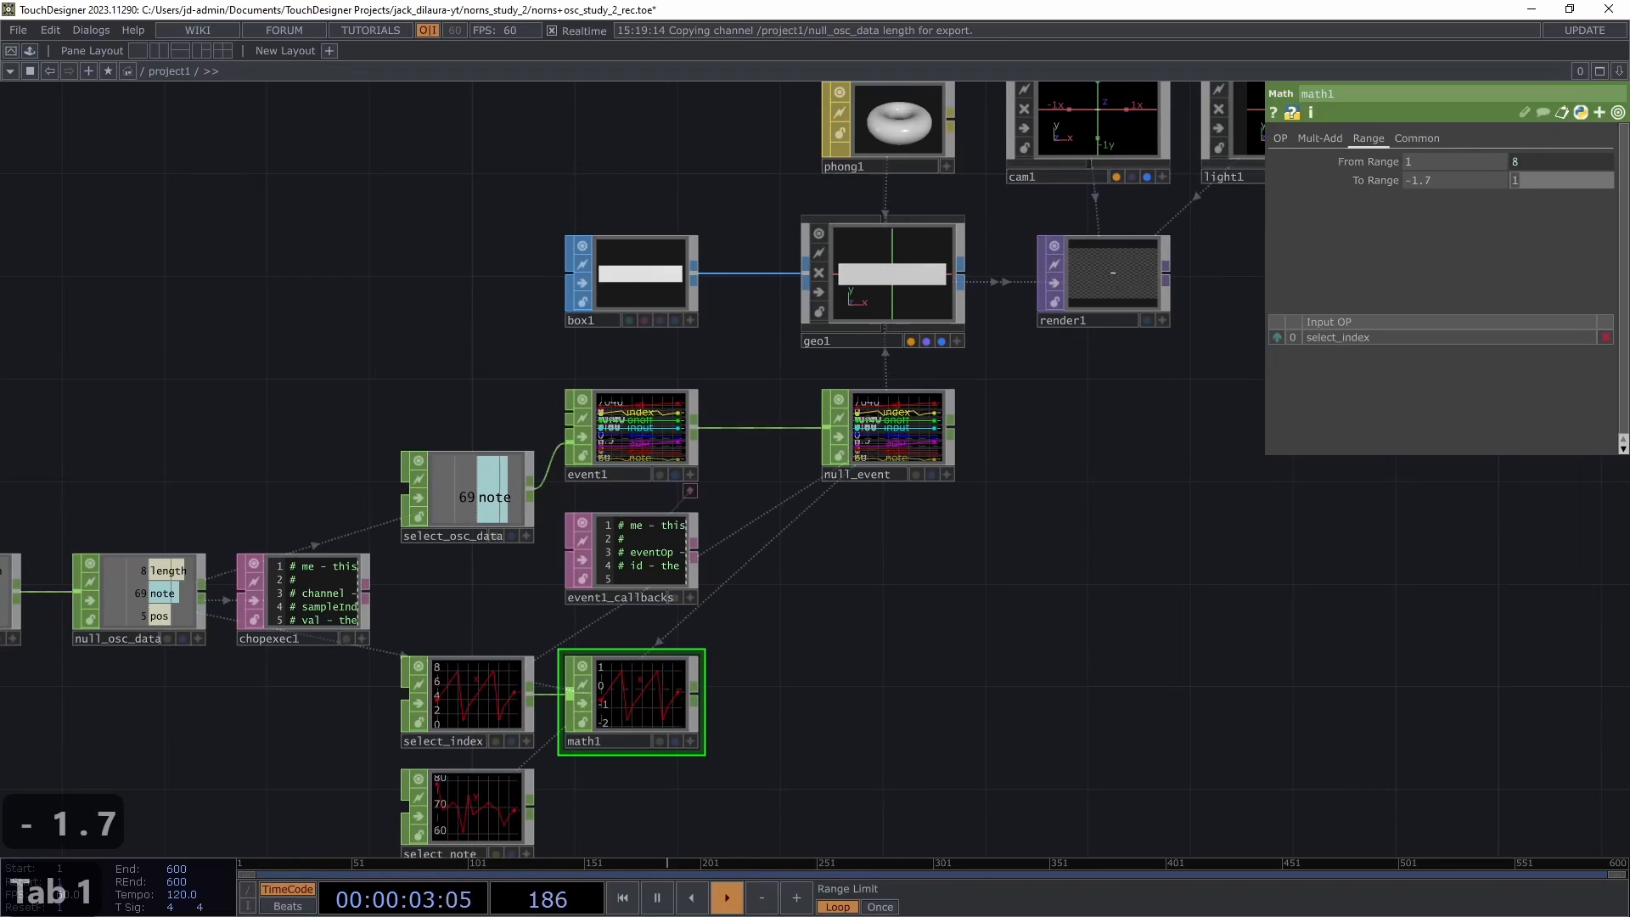
pyautogui.write('.7')
pyautogui.press('Return')
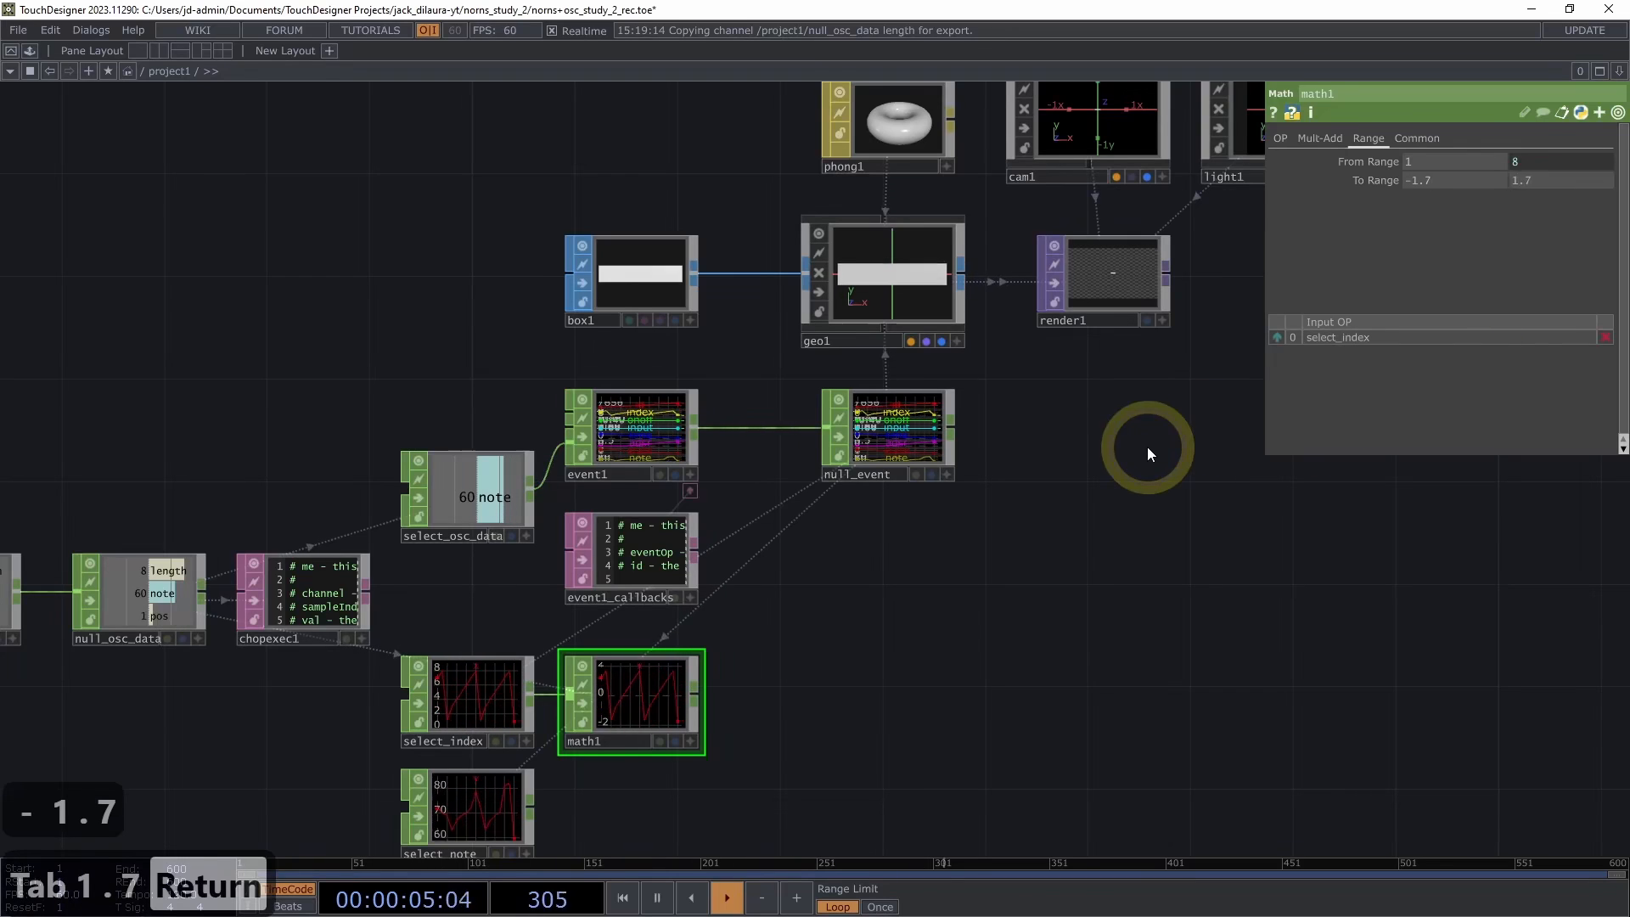
# Add a Math CHOP fed by the output of select_note, placed below math1
pyautogui.scroll(5, 1007, 489)
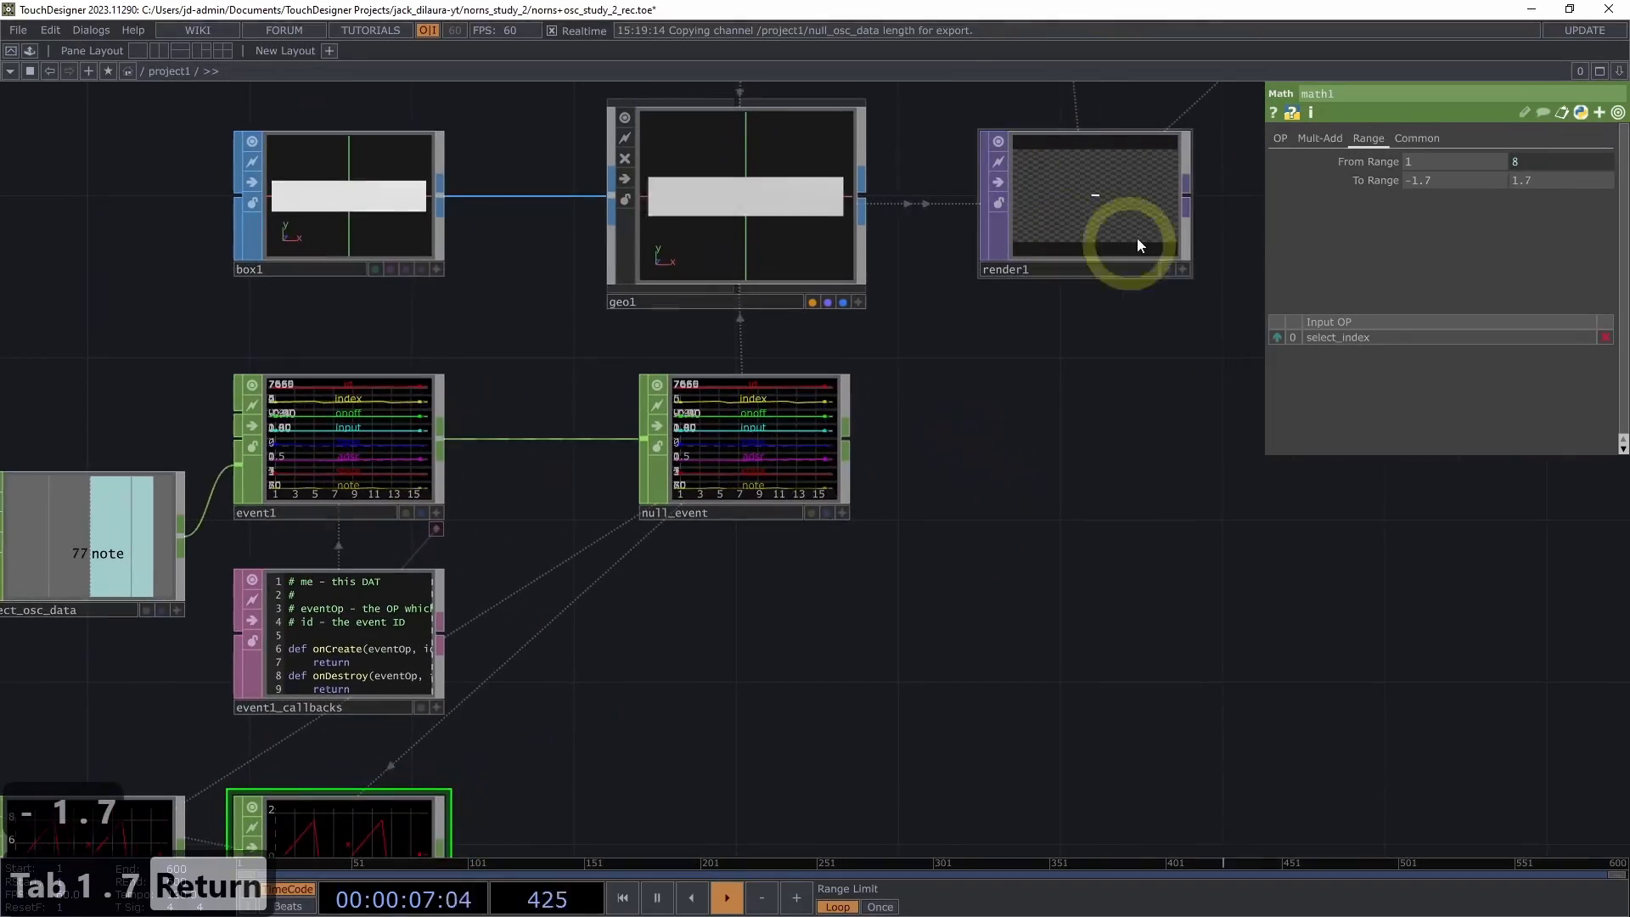
pyautogui.scroll(-3, 1135, 357)
pyautogui.moveTo(1118, 276); pyautogui.dragTo(1114, 102)
pyautogui.moveTo(1017, 473); pyautogui.dragTo(870, 620)
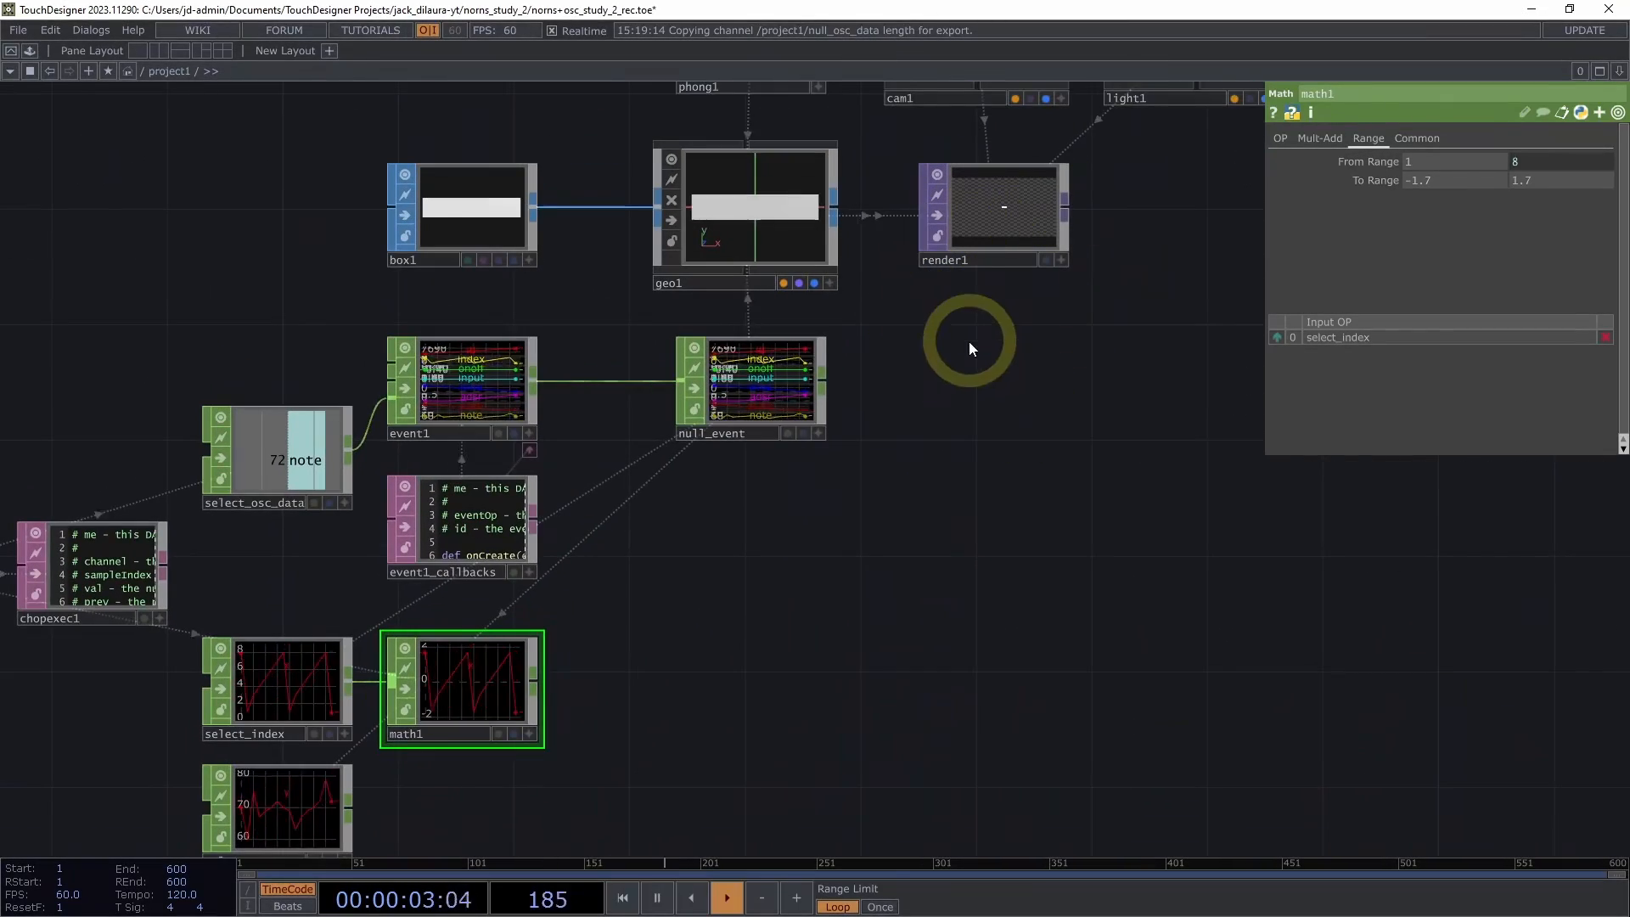
pyautogui.moveTo(905, 489); pyautogui.dragTo(932, 430)
pyautogui.moveTo(848, 506); pyautogui.dragTo(962, 398)
pyautogui.moveTo(949, 531); pyautogui.dragTo(966, 515)
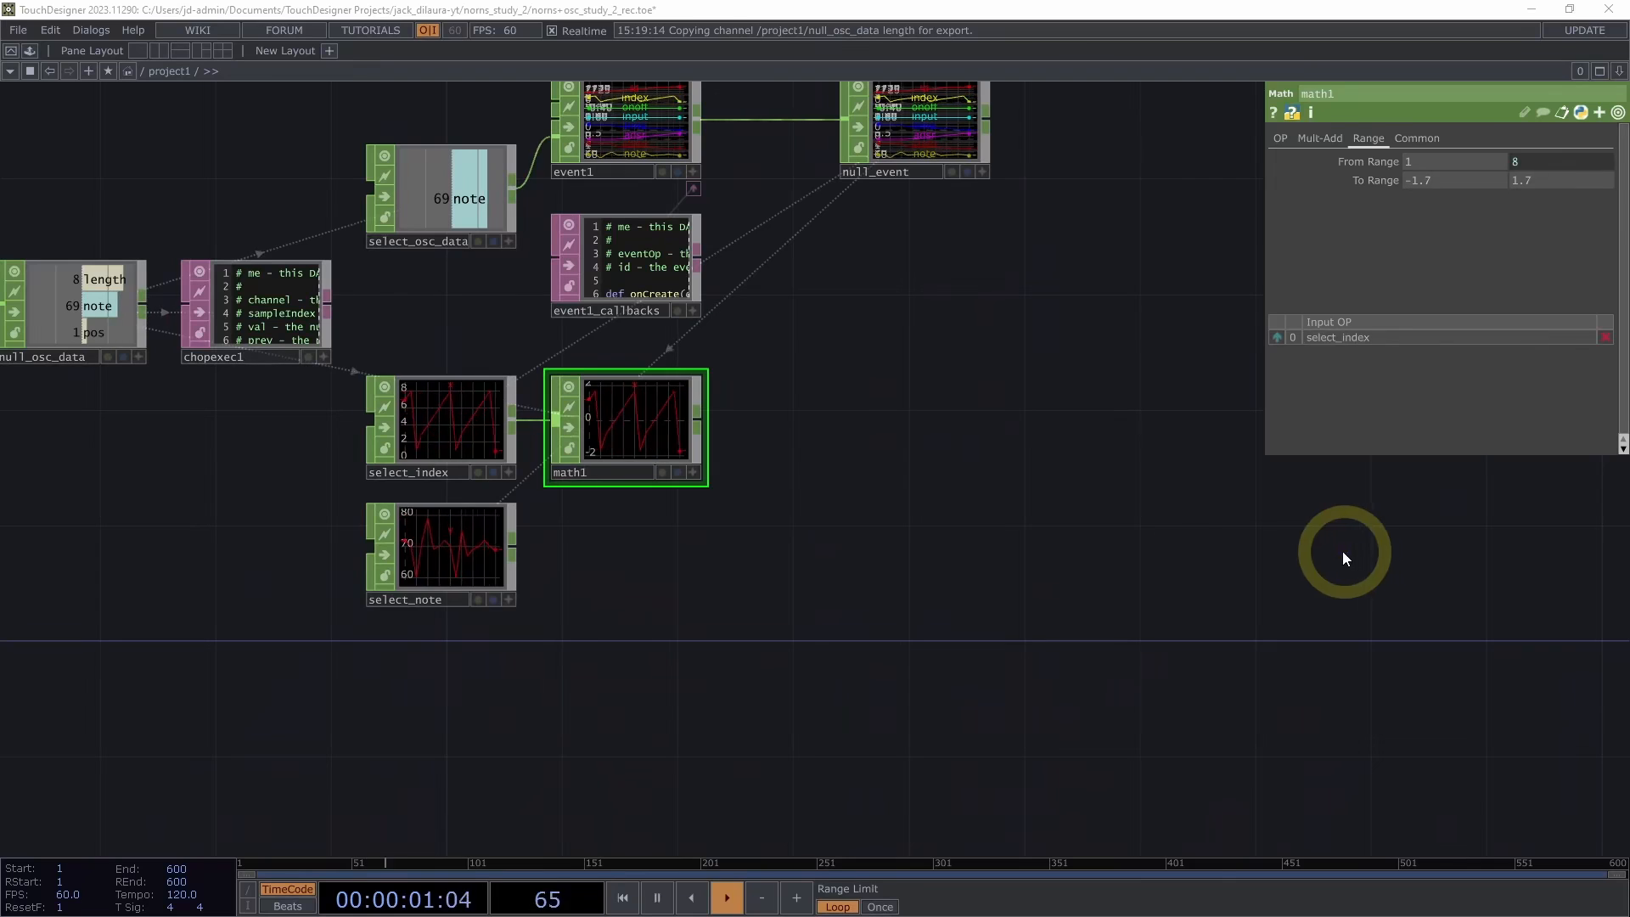
pyautogui.scroll(3, 582, 548)
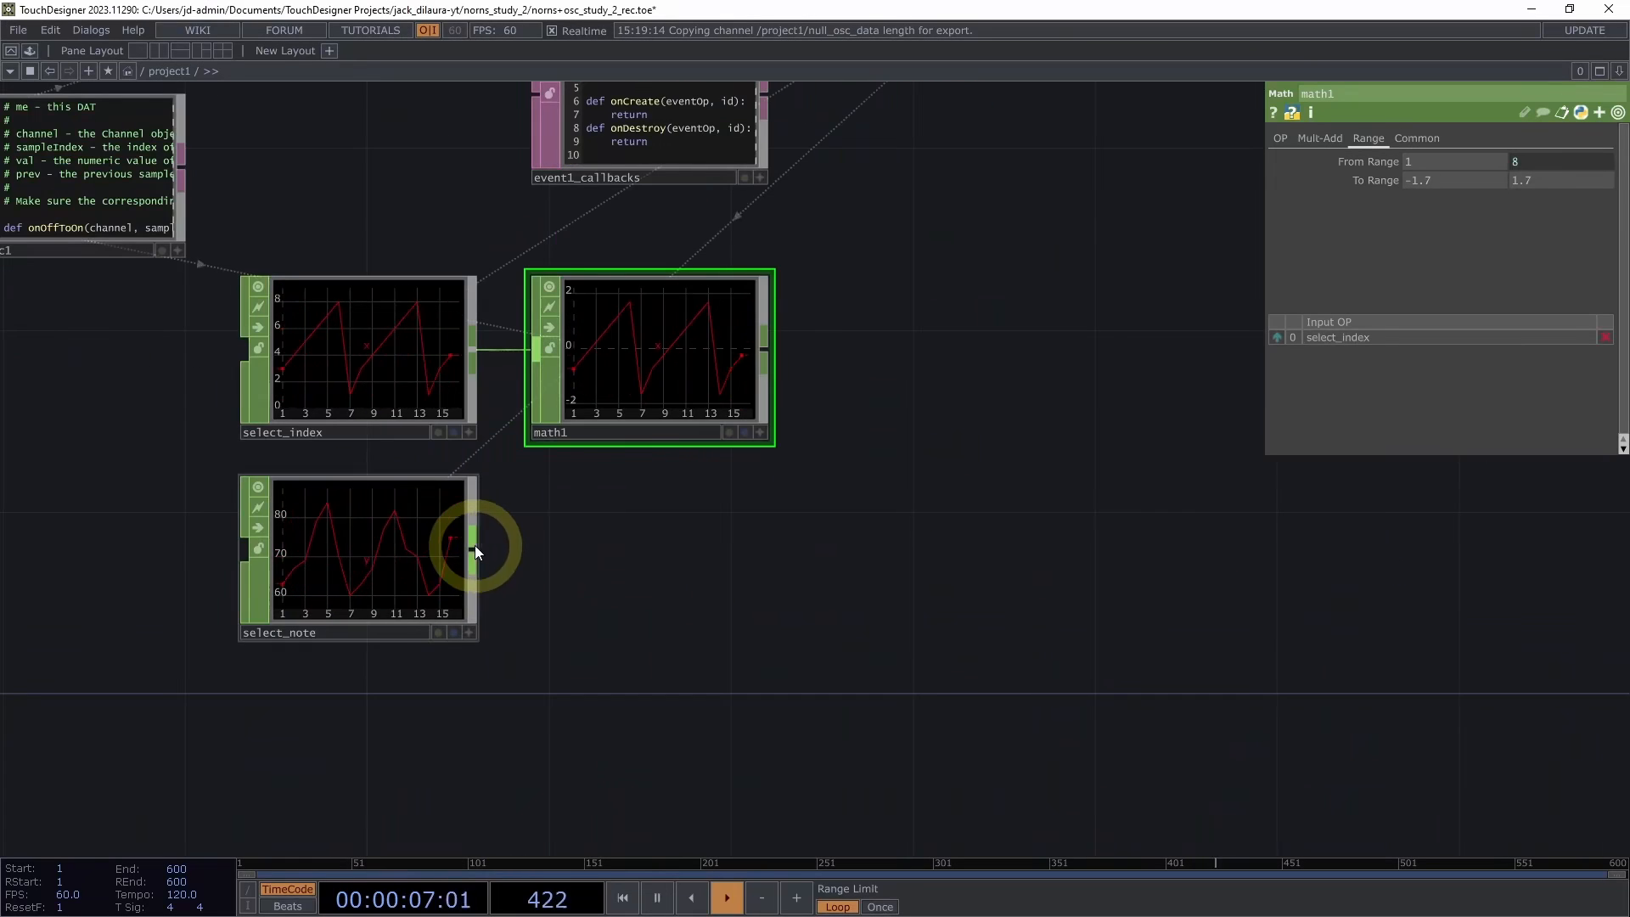
pyautogui.rightClick(474, 549)
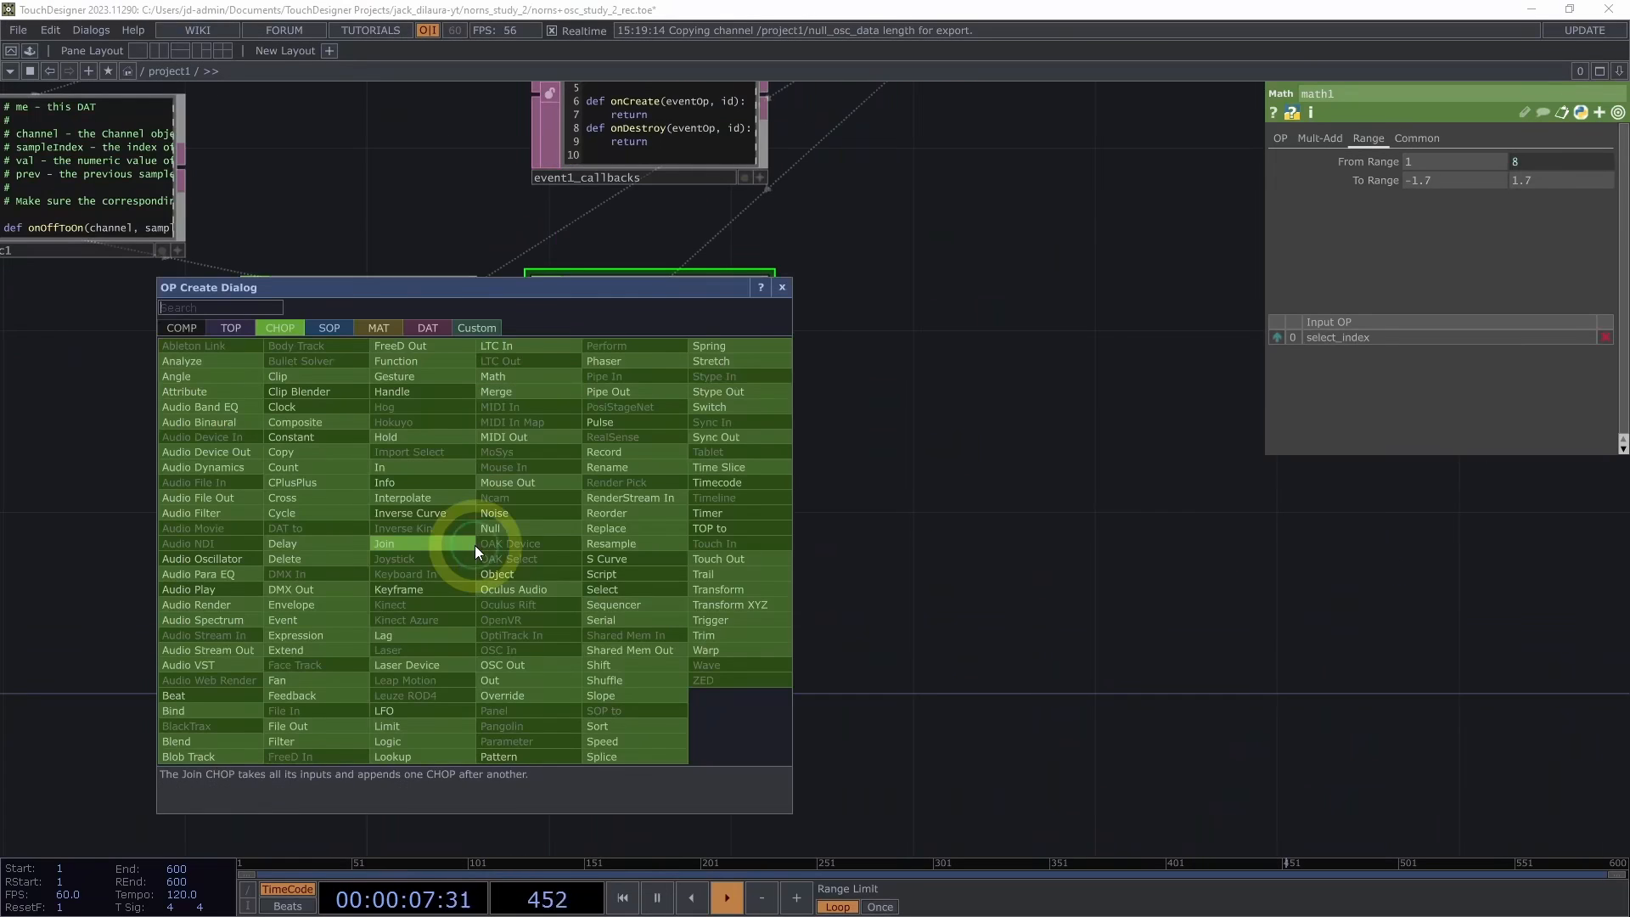
pyautogui.click(510, 379)
pyautogui.click(635, 545)
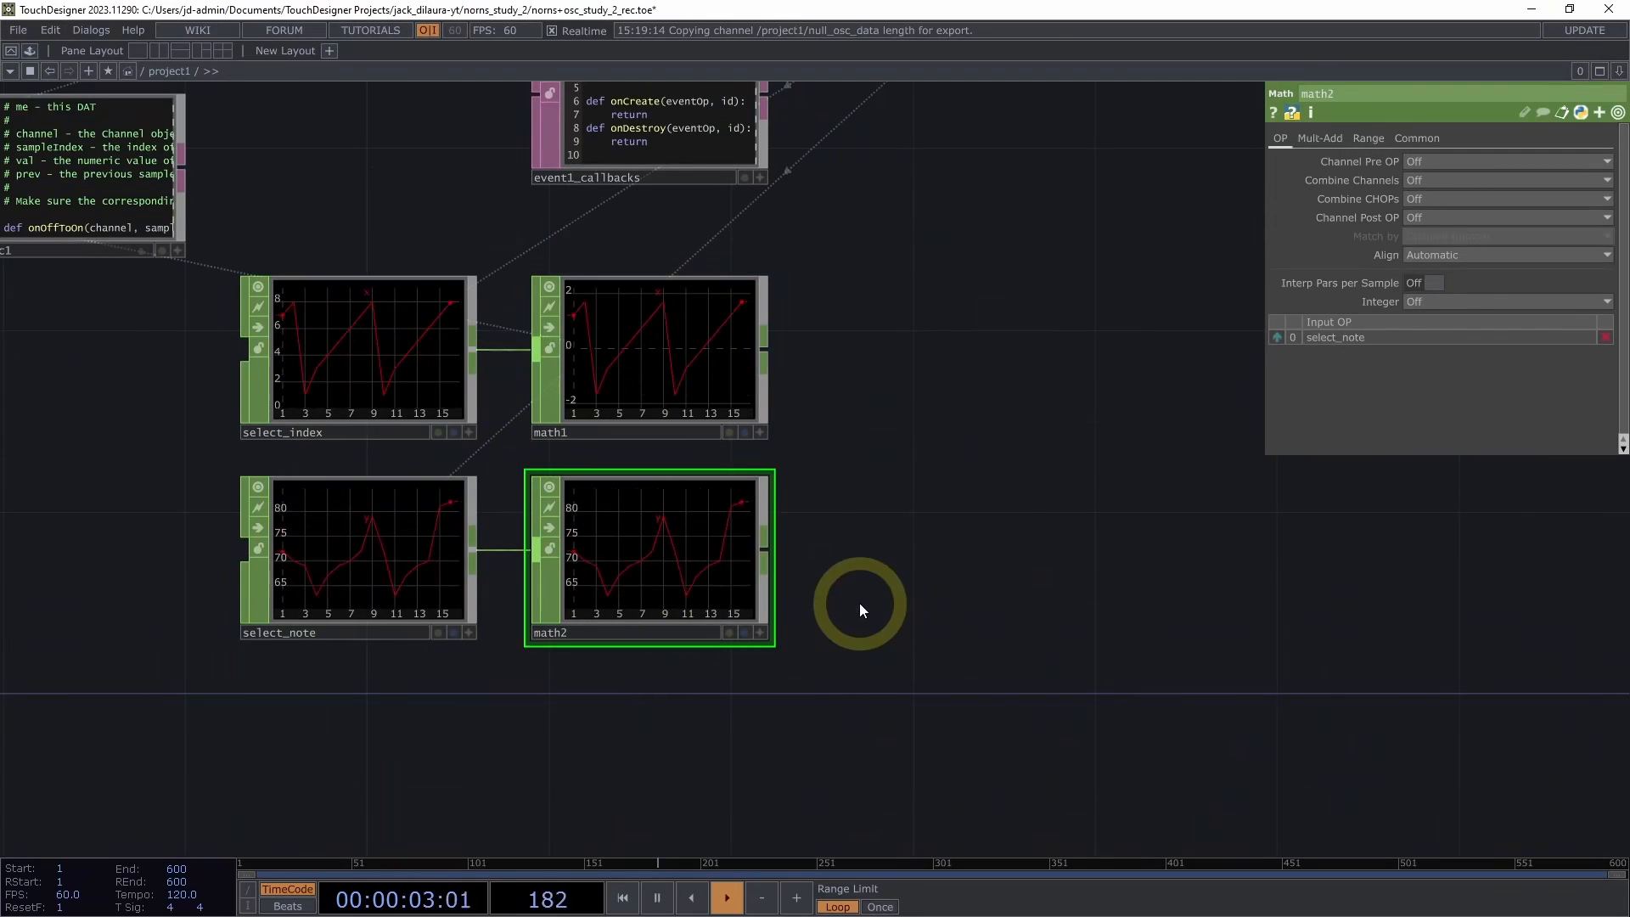
# Set math2's From Range to 60 through 86 to match the span of incoming note values
pyautogui.click(1366, 135)
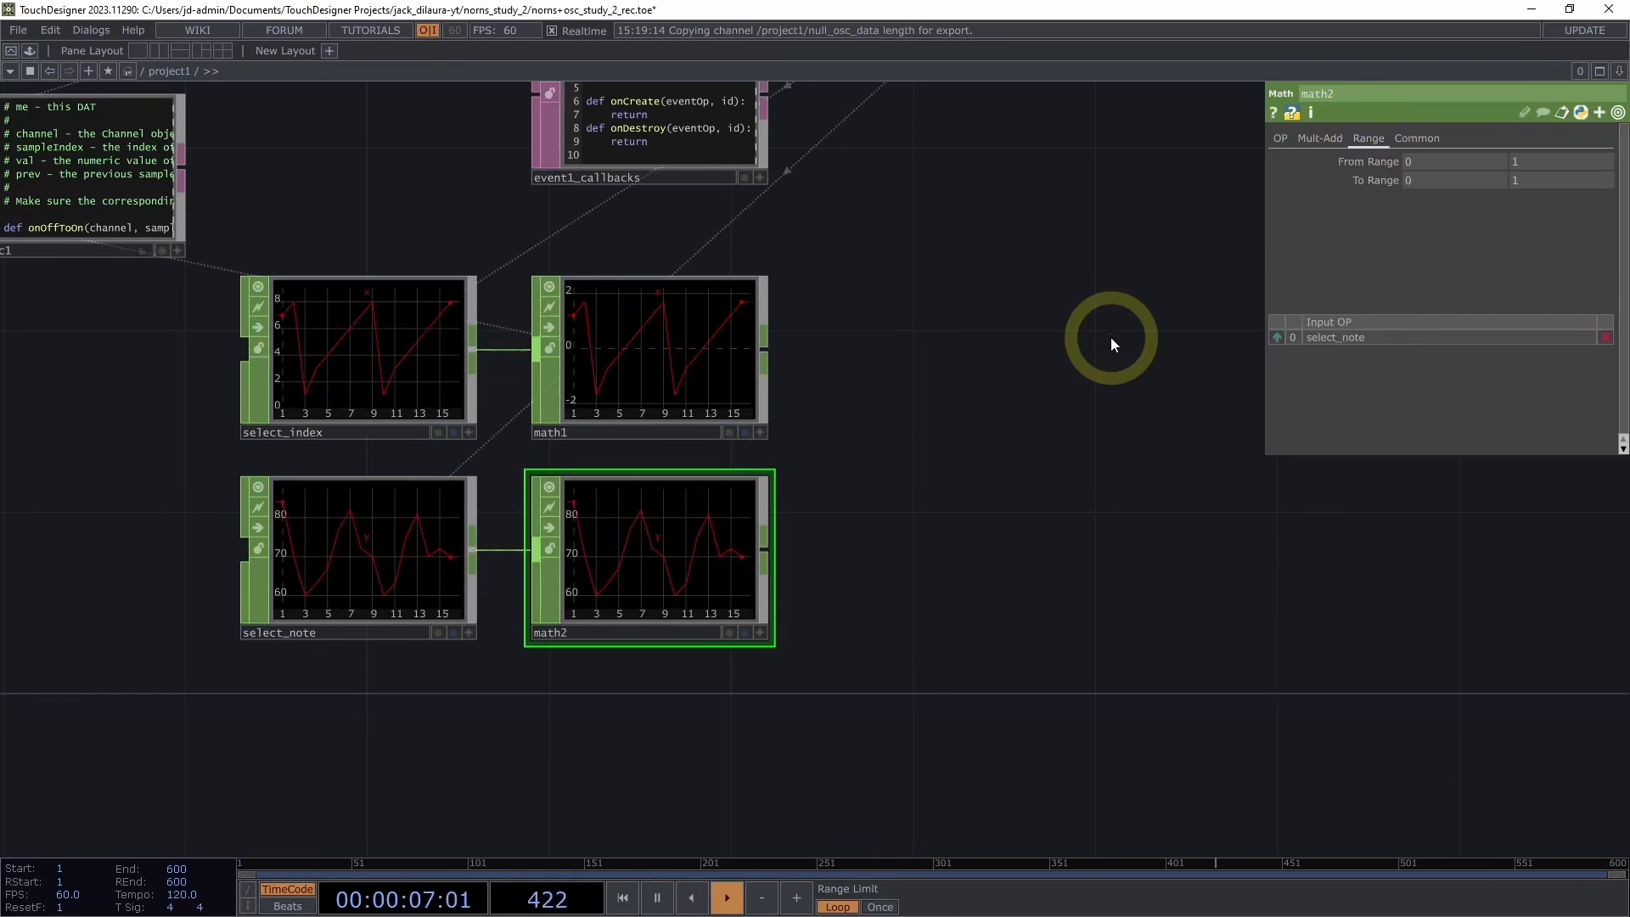
pyautogui.moveTo(922, 425); pyautogui.dragTo(1008, 446)
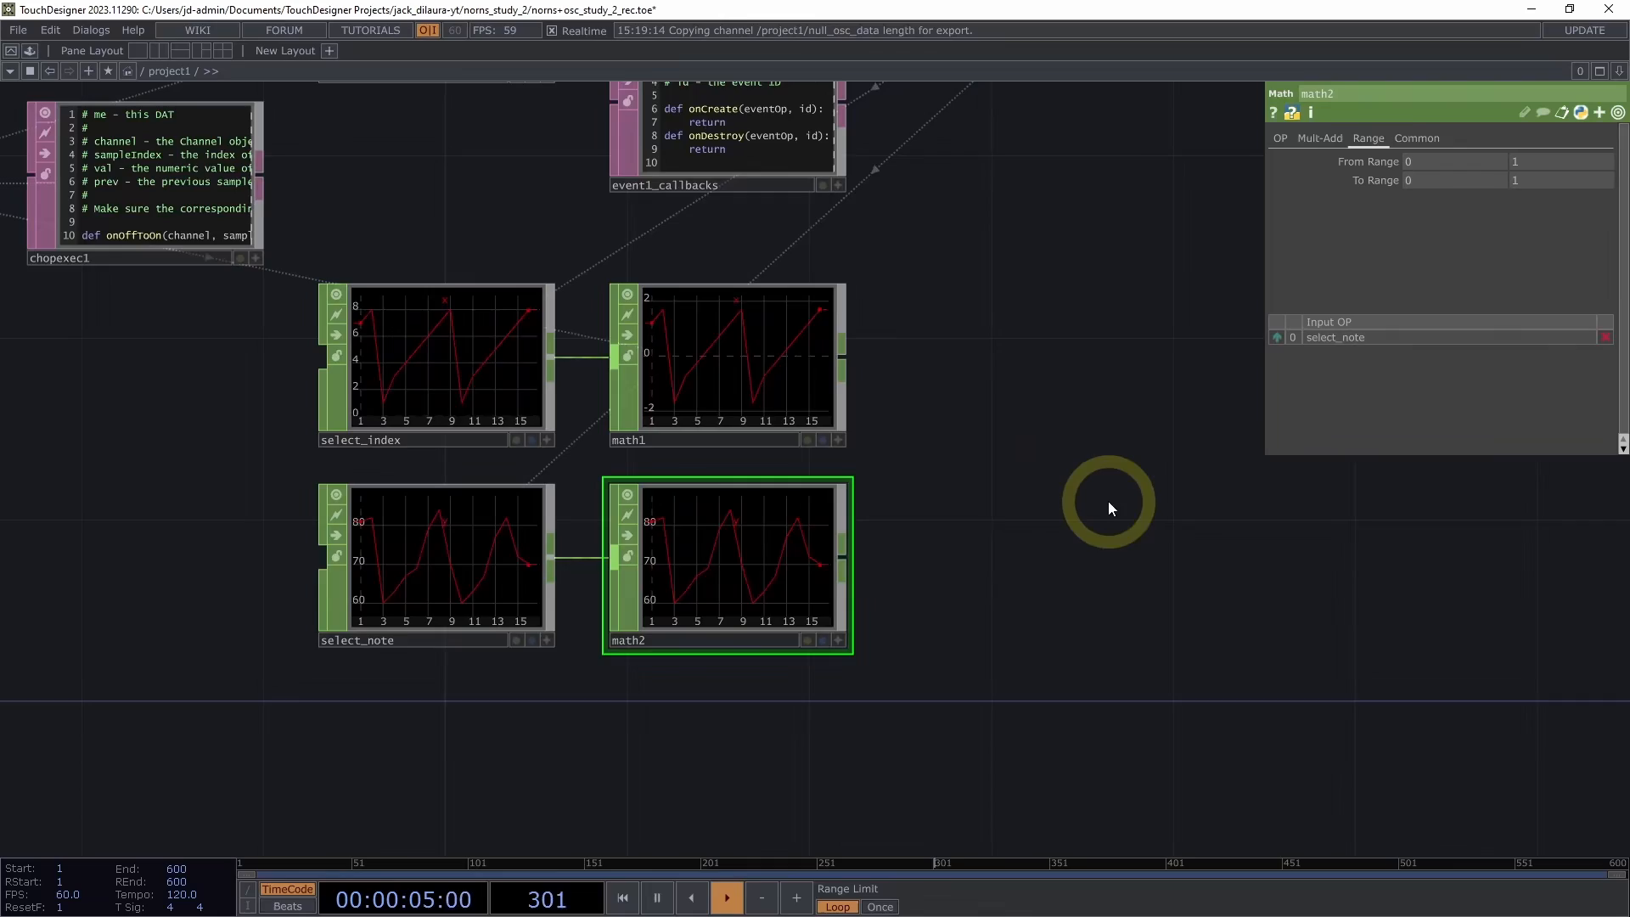
pyautogui.moveTo(1112, 535); pyautogui.dragTo(1108, 551)
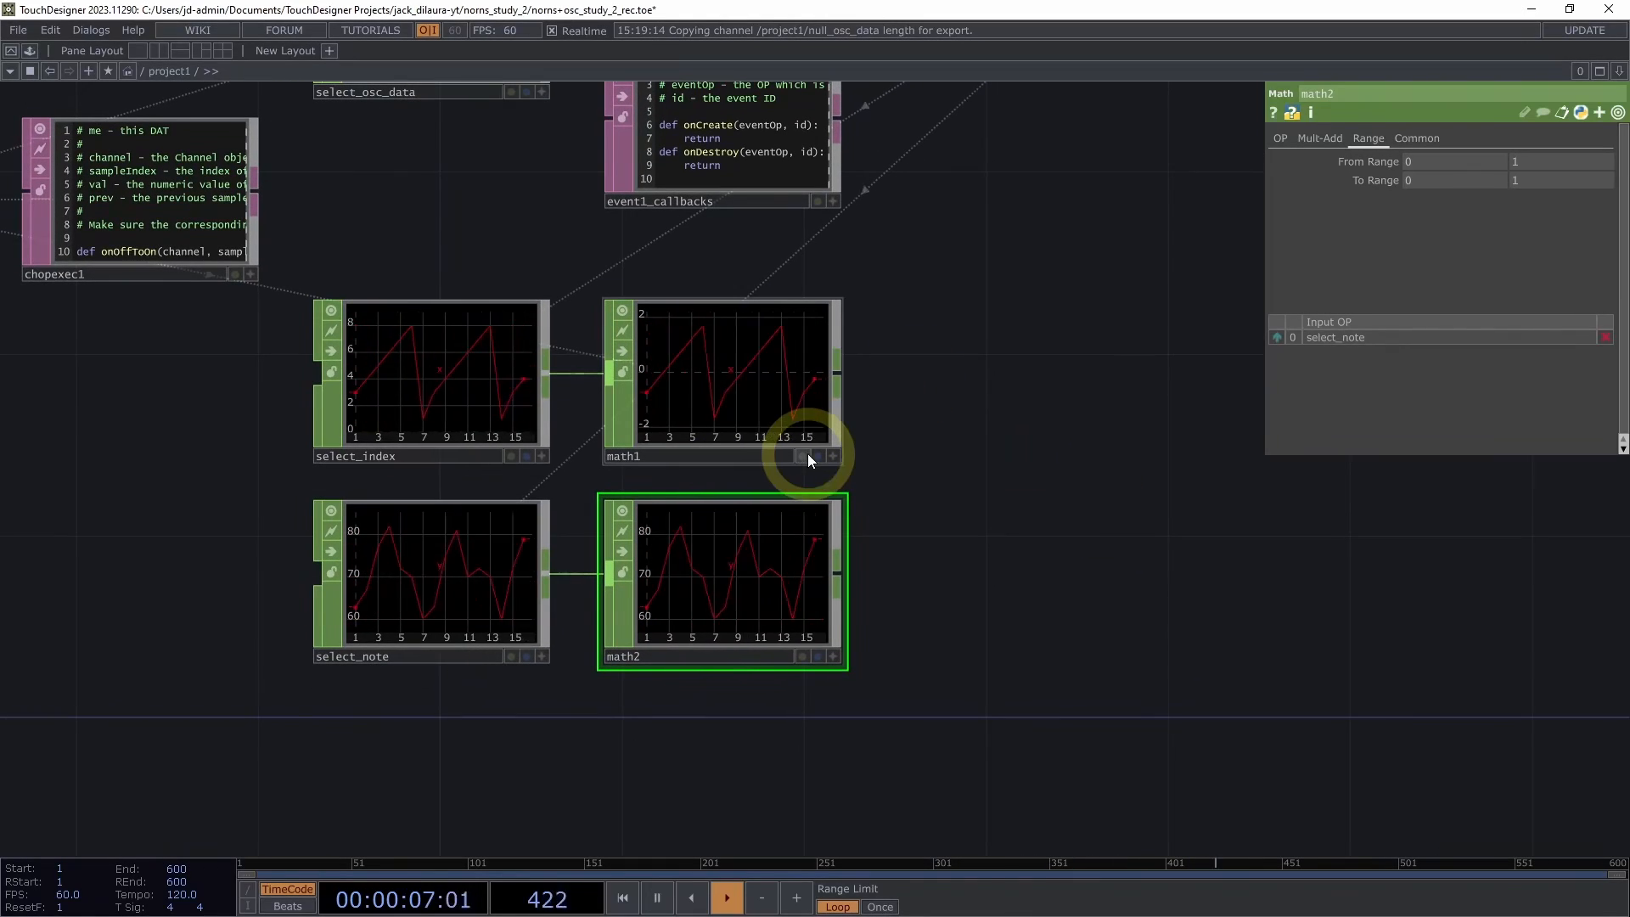
pyautogui.scroll(-1, 1015, 318)
pyautogui.scroll(-1, 992, 331)
pyautogui.moveTo(1056, 338); pyautogui.dragTo(1189, 350)
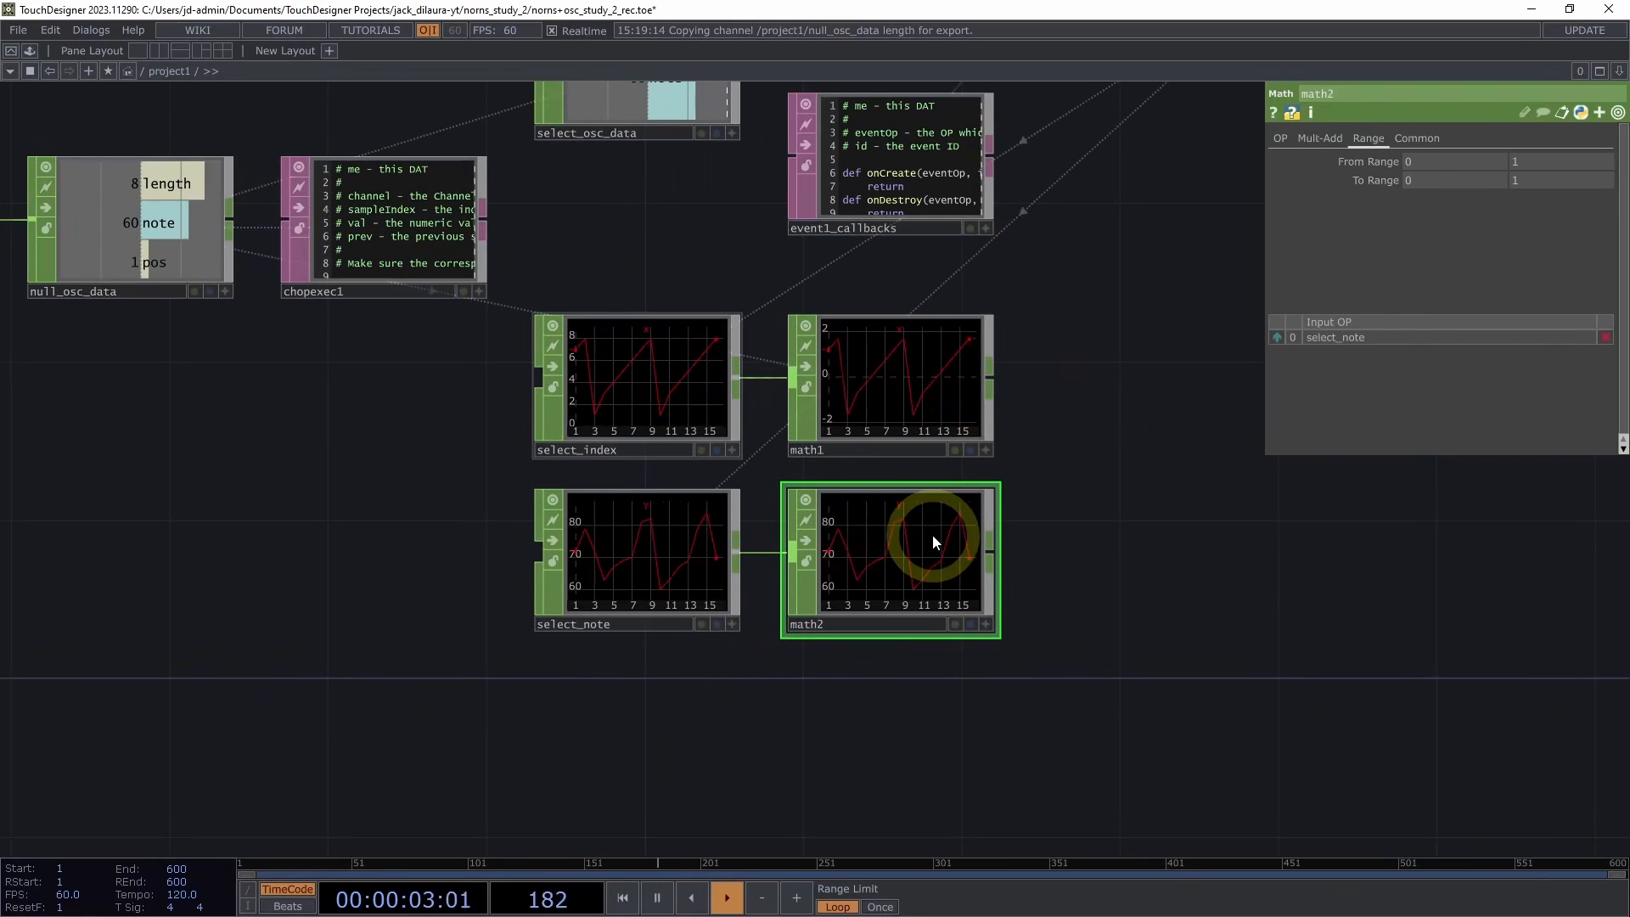
pyautogui.scroll(1, 1029, 567)
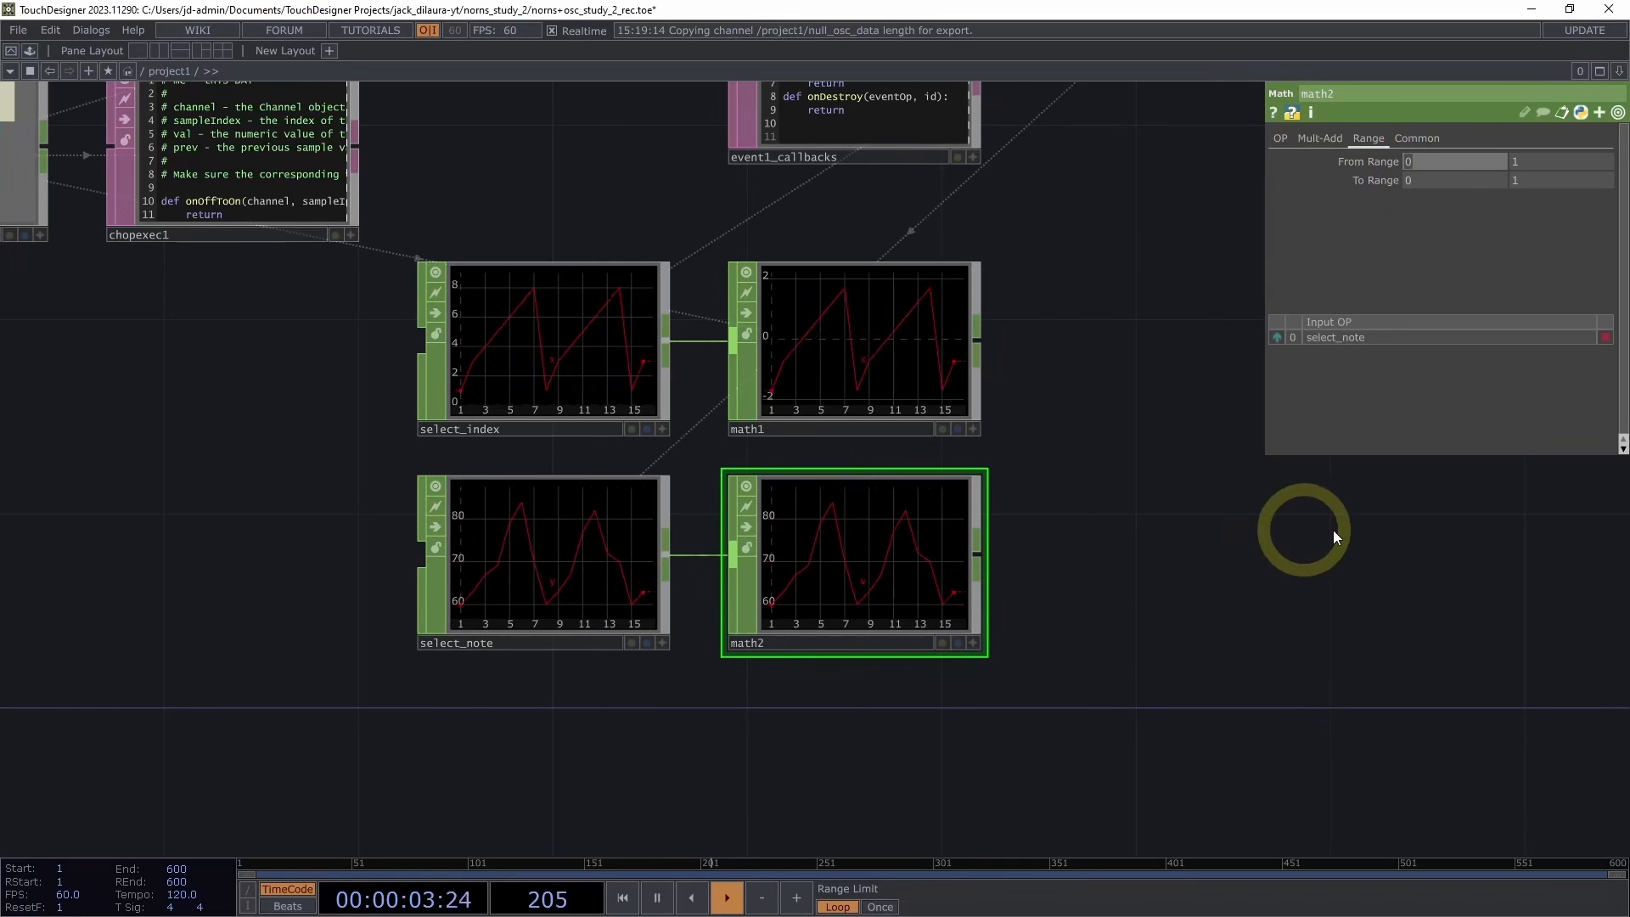
pyautogui.write('60')
pyautogui.press('Tab')
pyautogui.write('86')
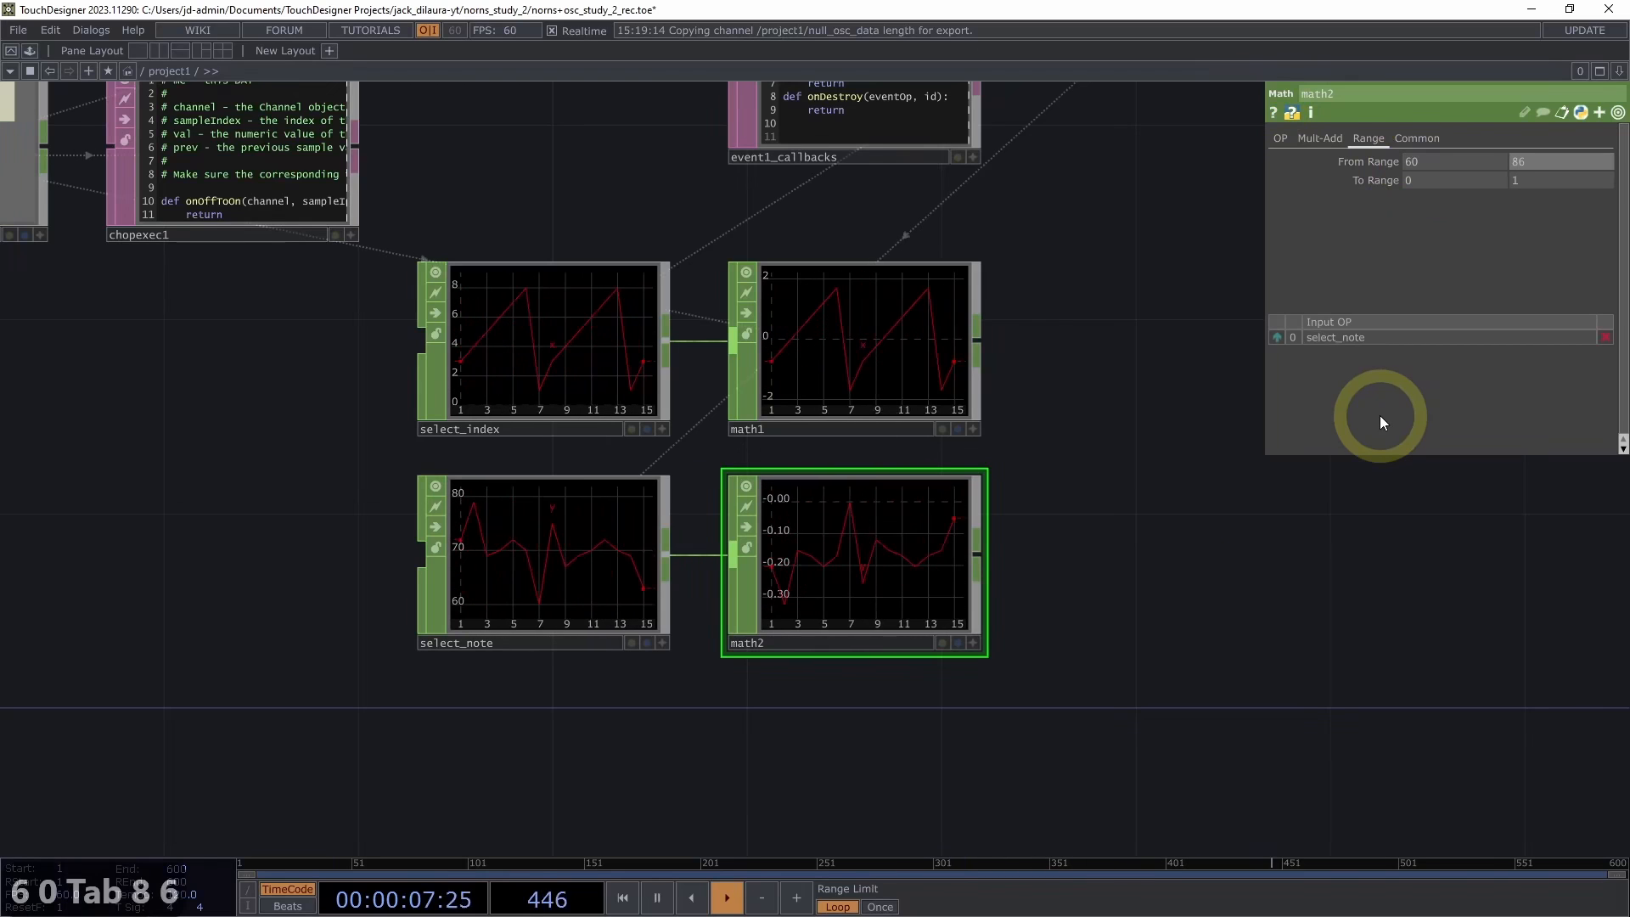
pyautogui.press('Return')
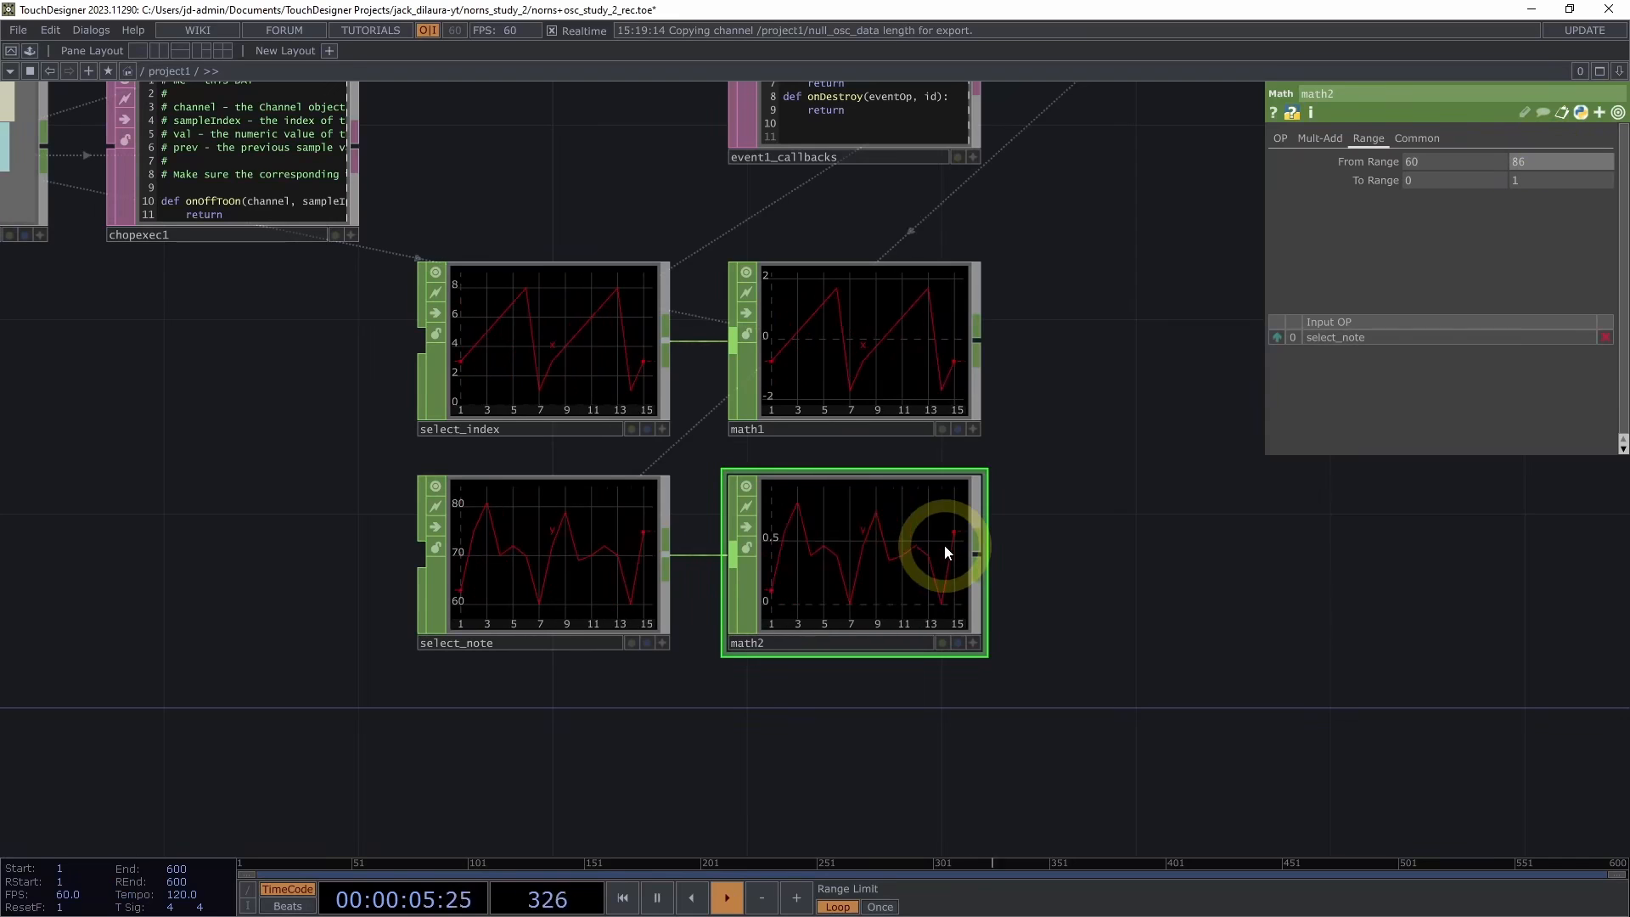
# Set the lower To Range value of math2 to -1
pyautogui.click(1451, 182)
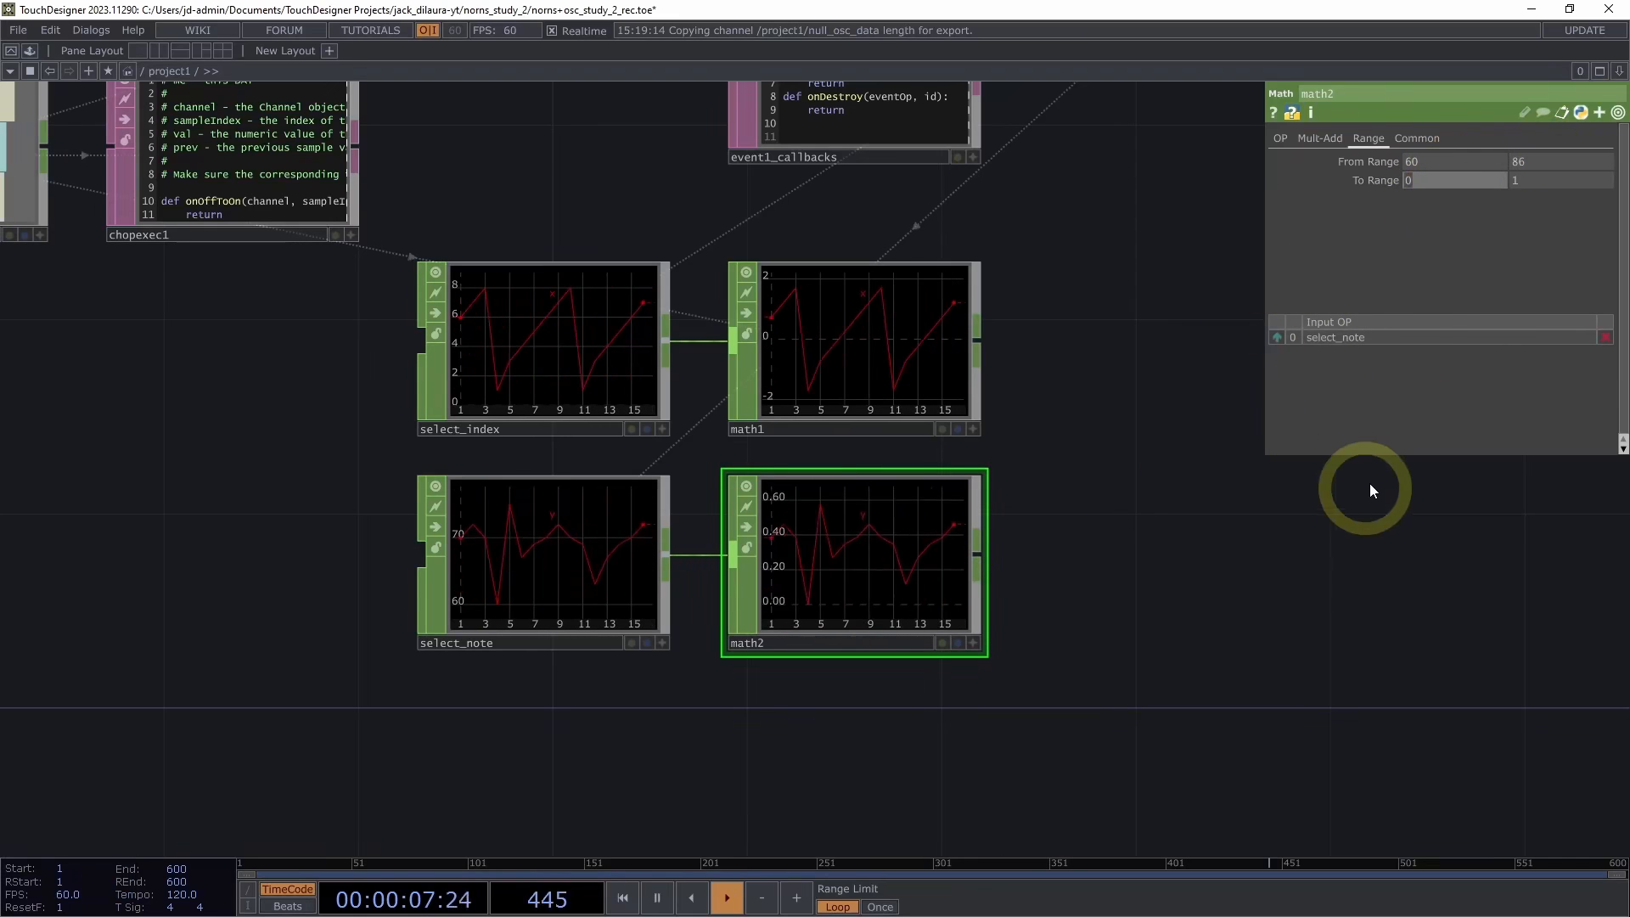
pyautogui.write('-1')
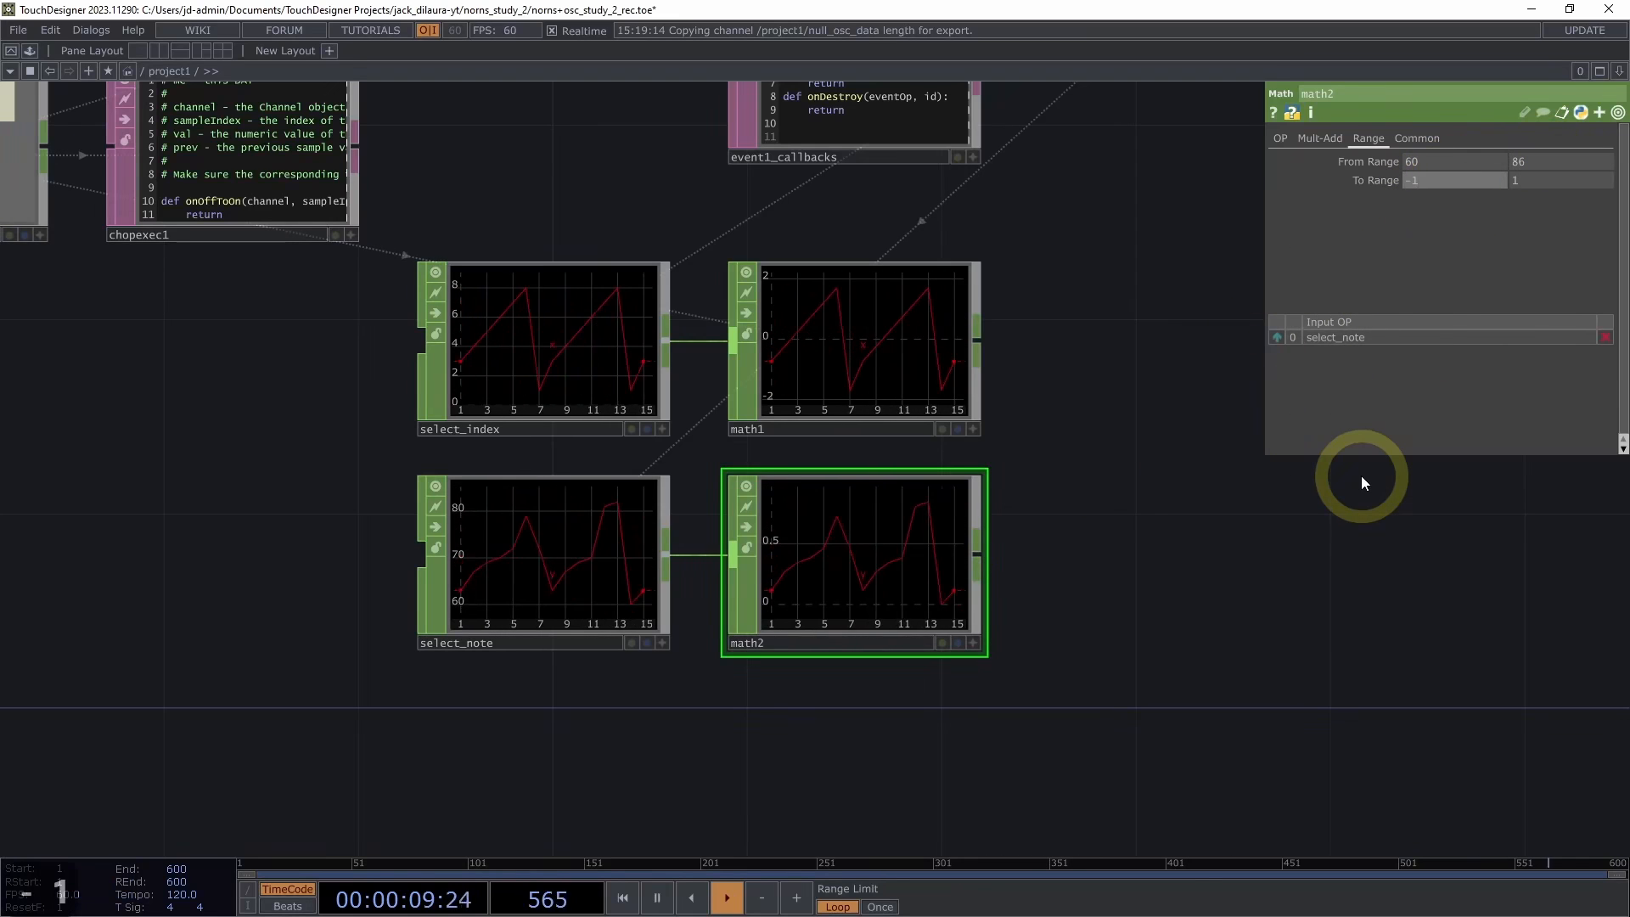
pyautogui.press('Return')
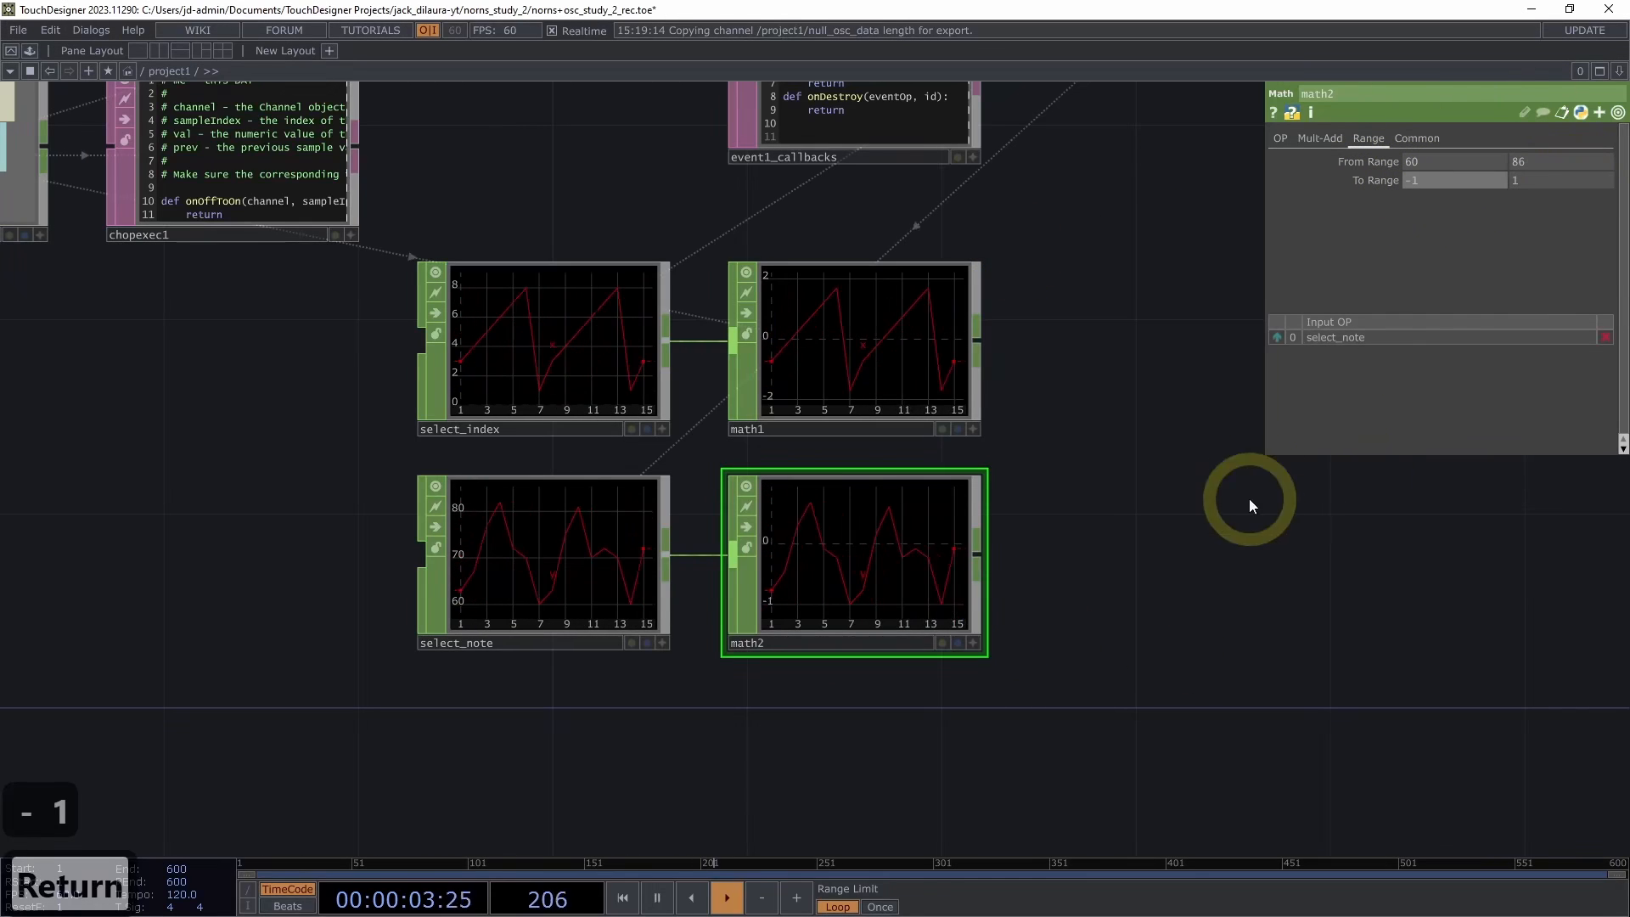
# Add a Merge CHOP beside math1 and math2, centred vertically between them
pyautogui.scroll(-2, 1185, 543)
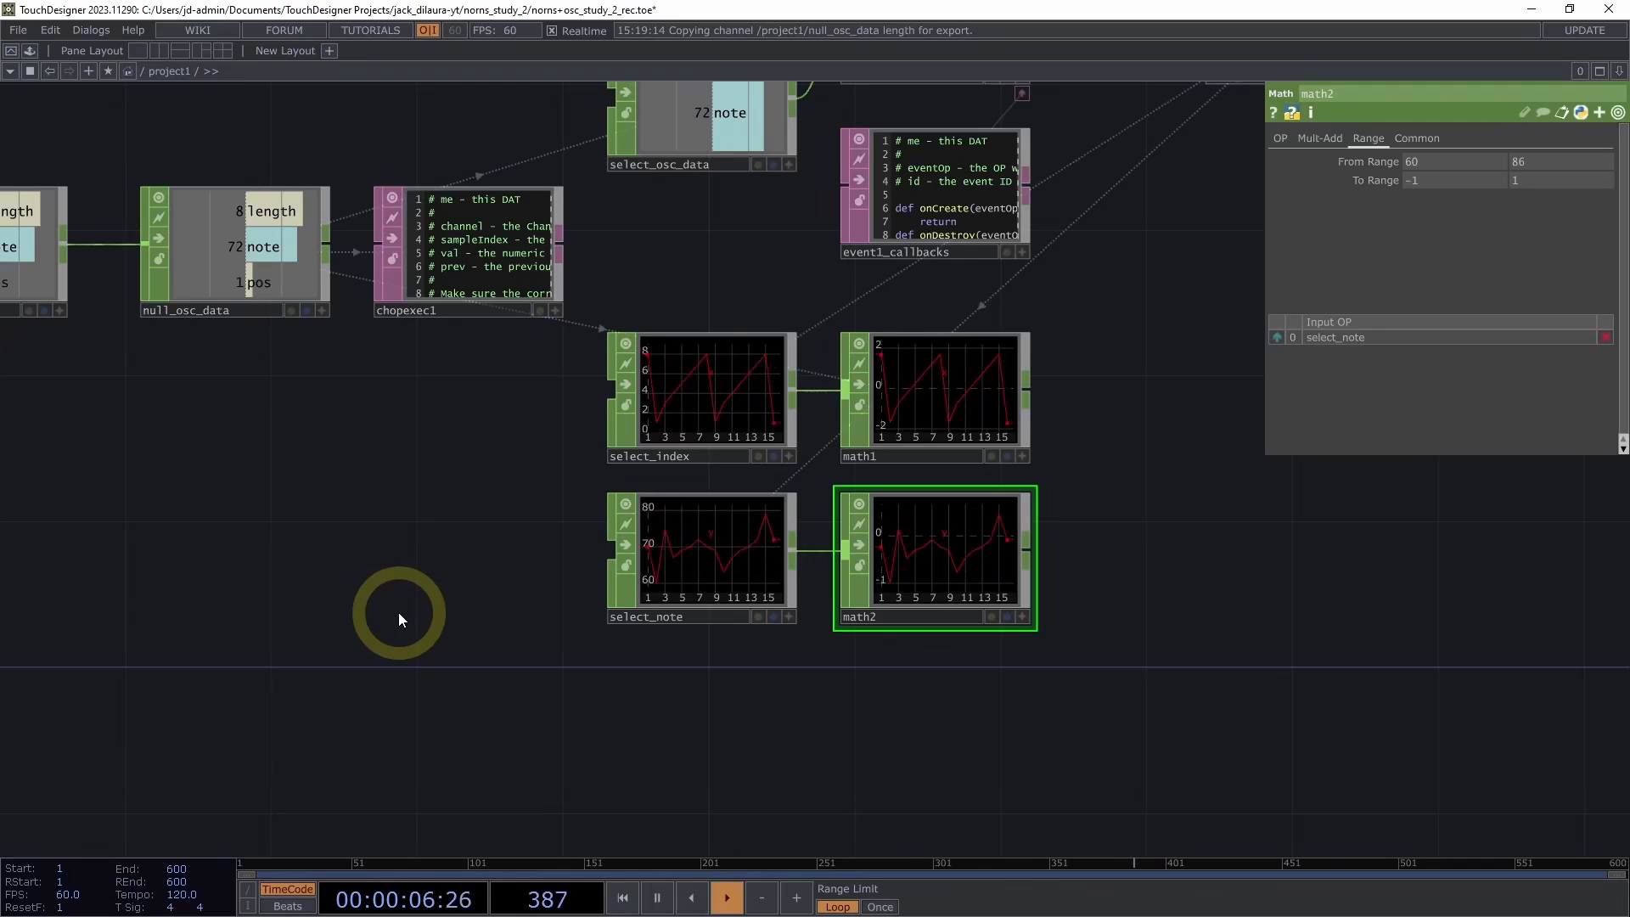
pyautogui.moveTo(1088, 491); pyautogui.dragTo(888, 471)
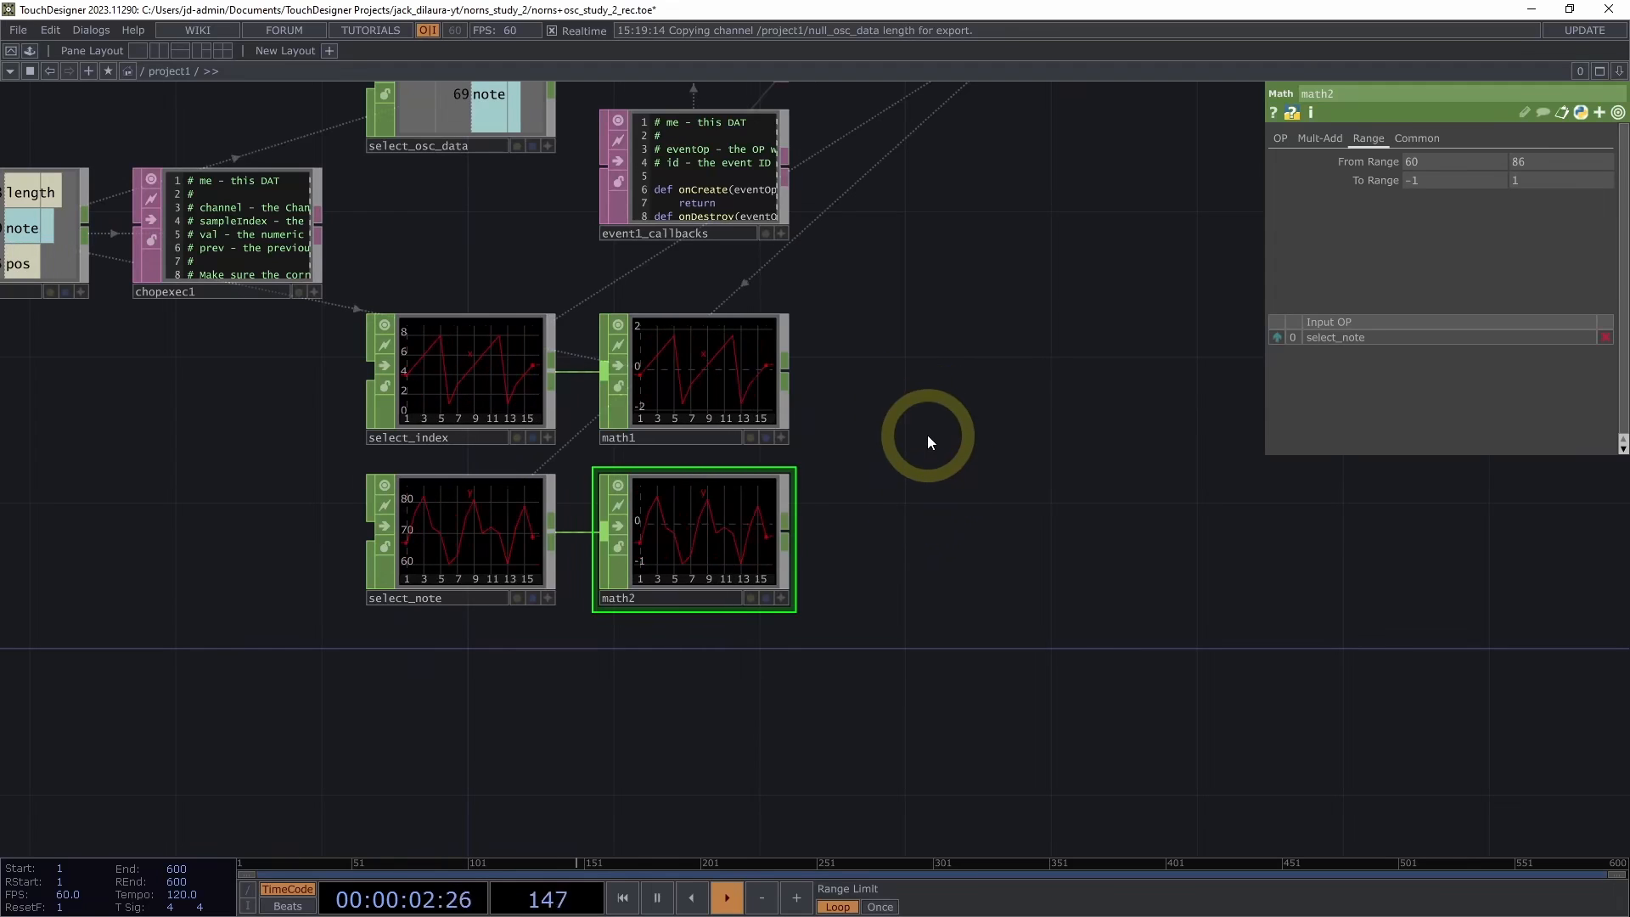
pyautogui.scroll(2, 942, 432)
pyautogui.moveTo(958, 427); pyautogui.dragTo(855, 401)
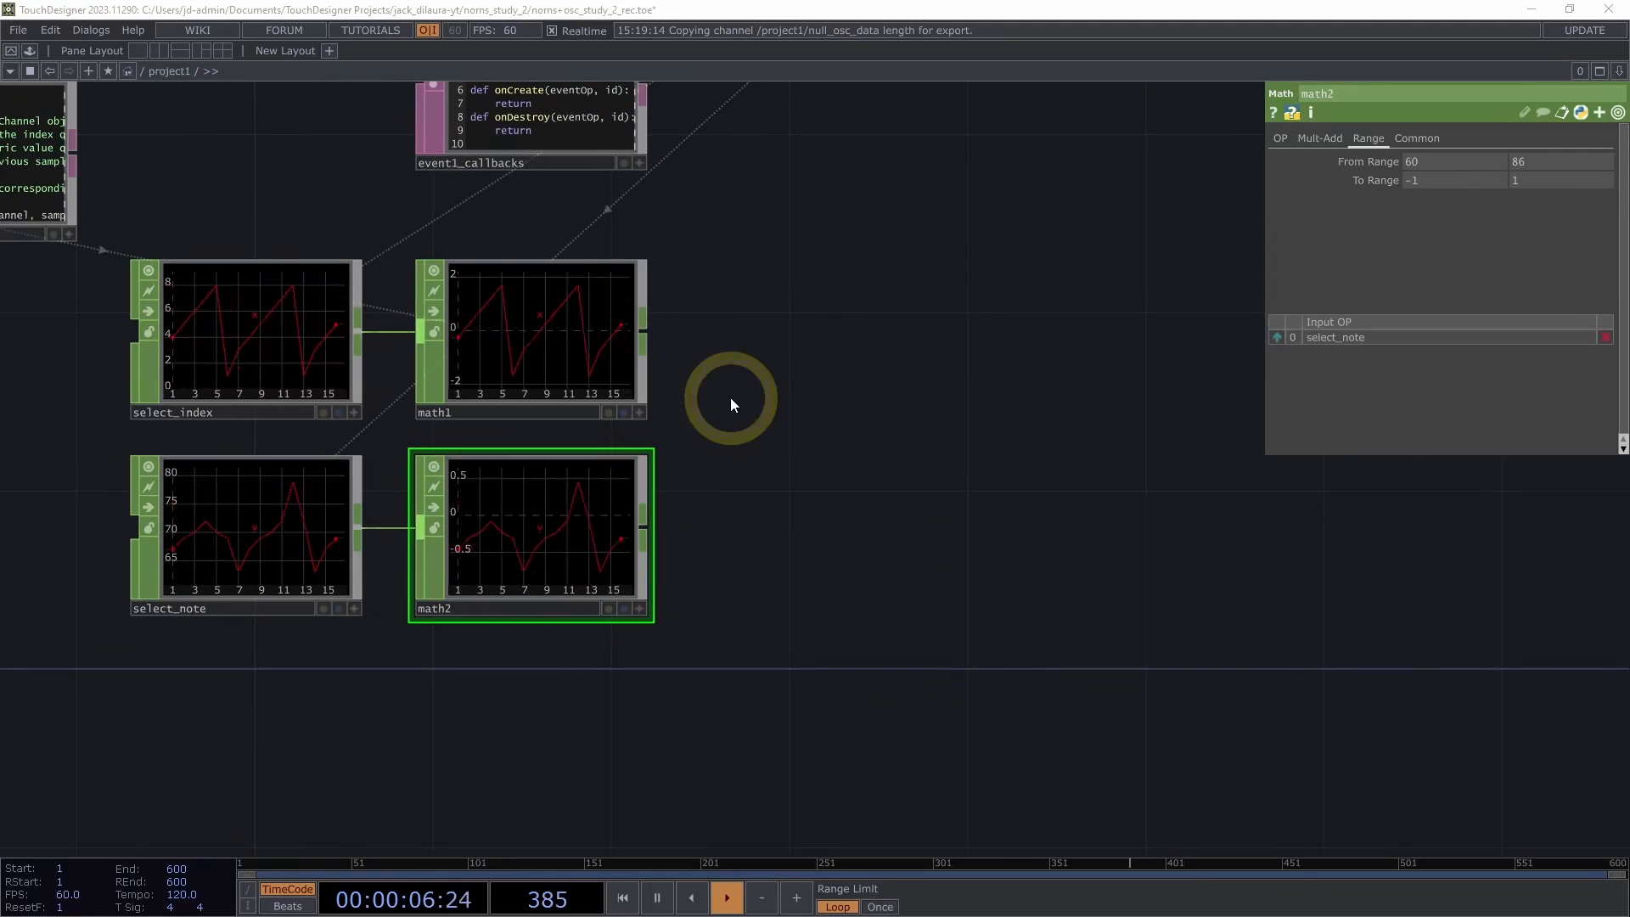
pyautogui.press('Tab')
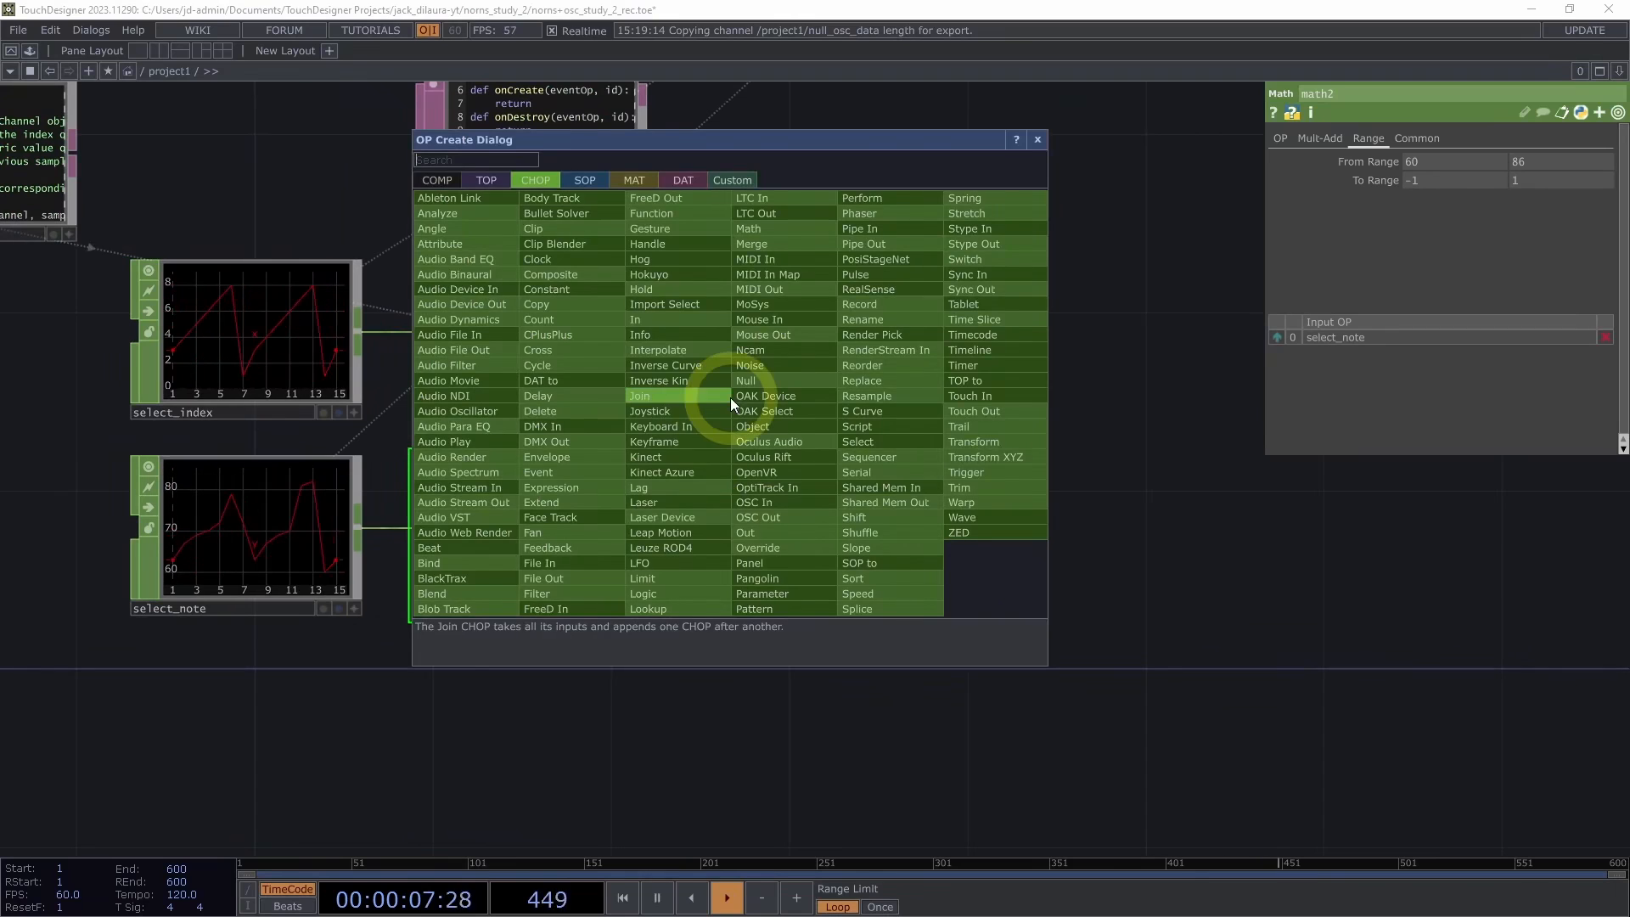
pyautogui.click(766, 246)
pyautogui.click(836, 437)
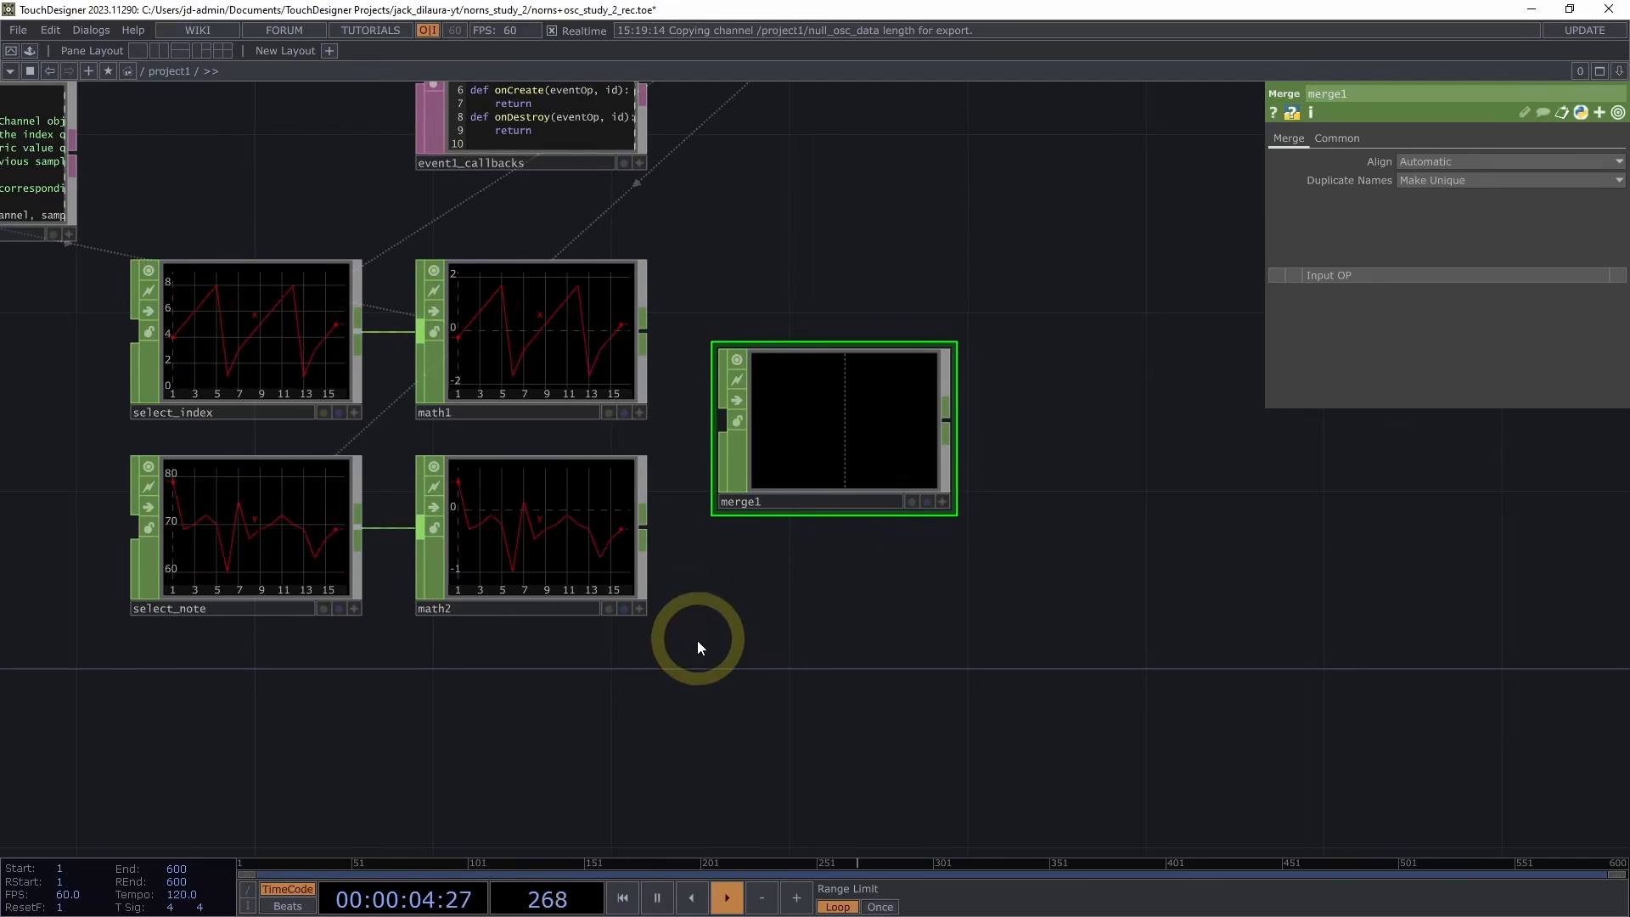
# Connect the outputs of both math1 and math2 to the input of merge1
pyautogui.moveTo(692, 673); pyautogui.dragTo(599, 212)
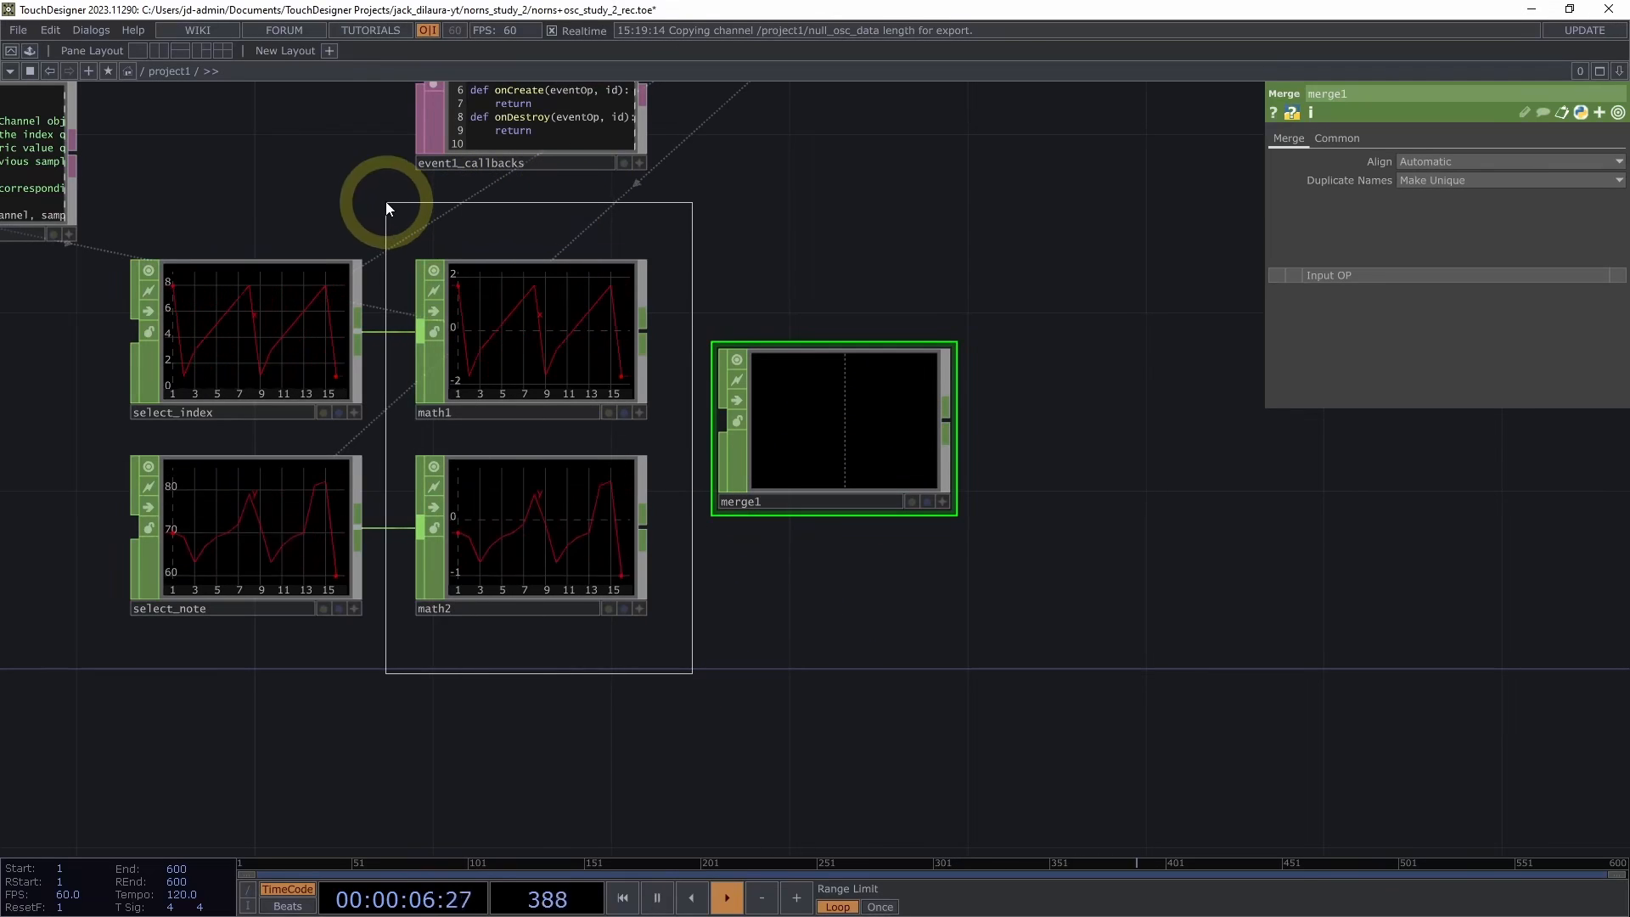
pyautogui.moveTo(386, 204); pyautogui.dragTo(386, 202)
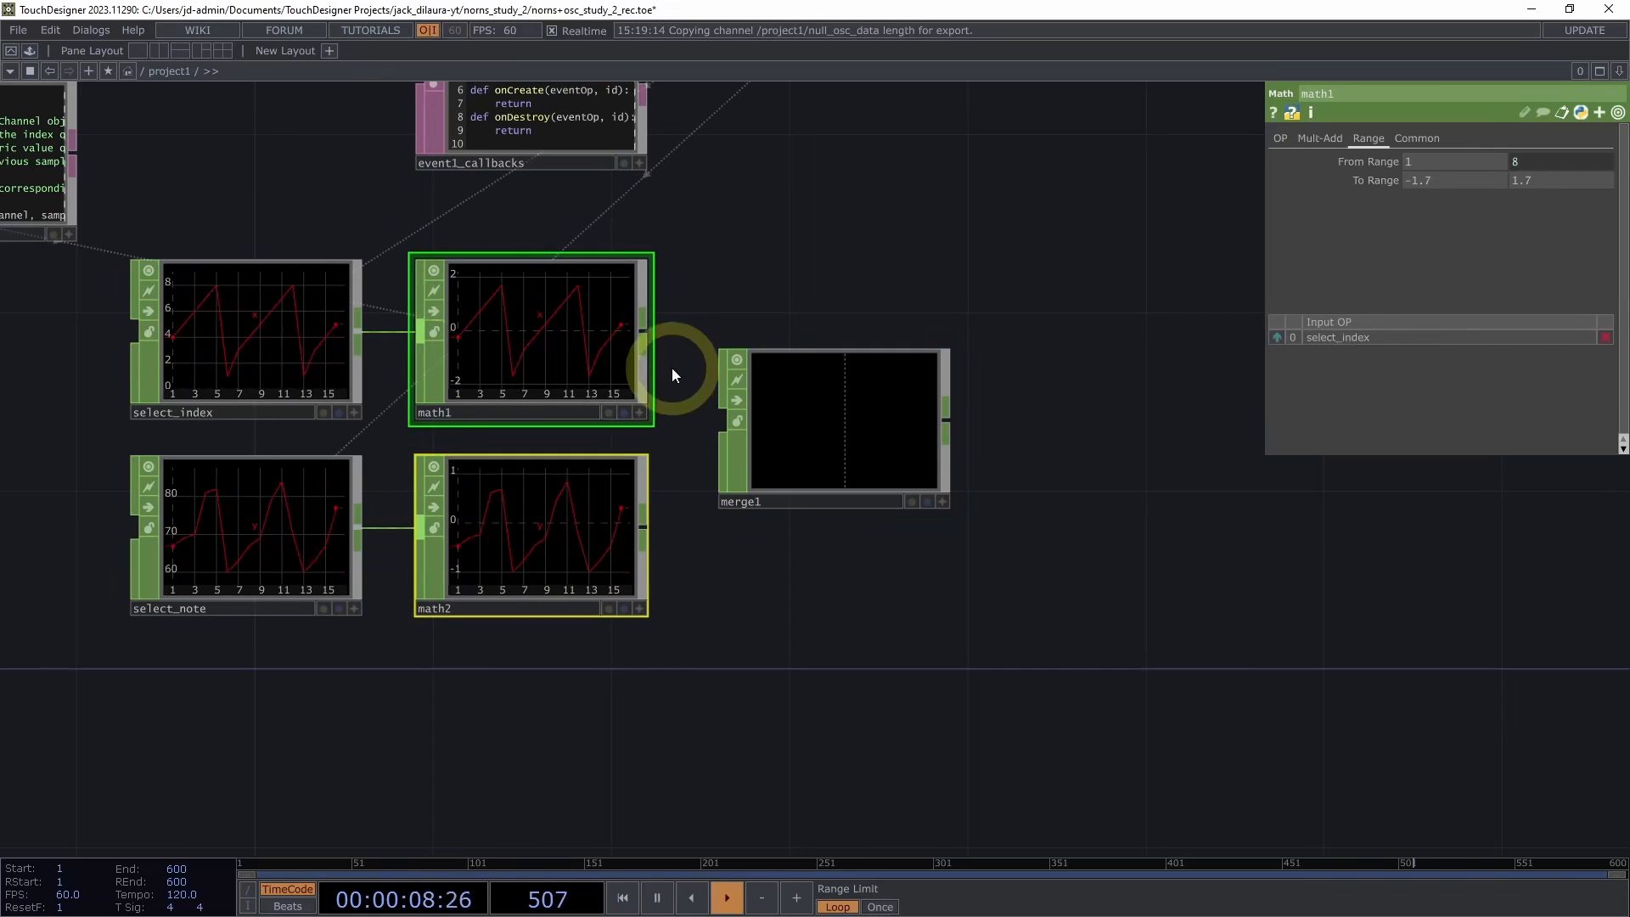
pyautogui.moveTo(645, 330); pyautogui.dragTo(731, 423)
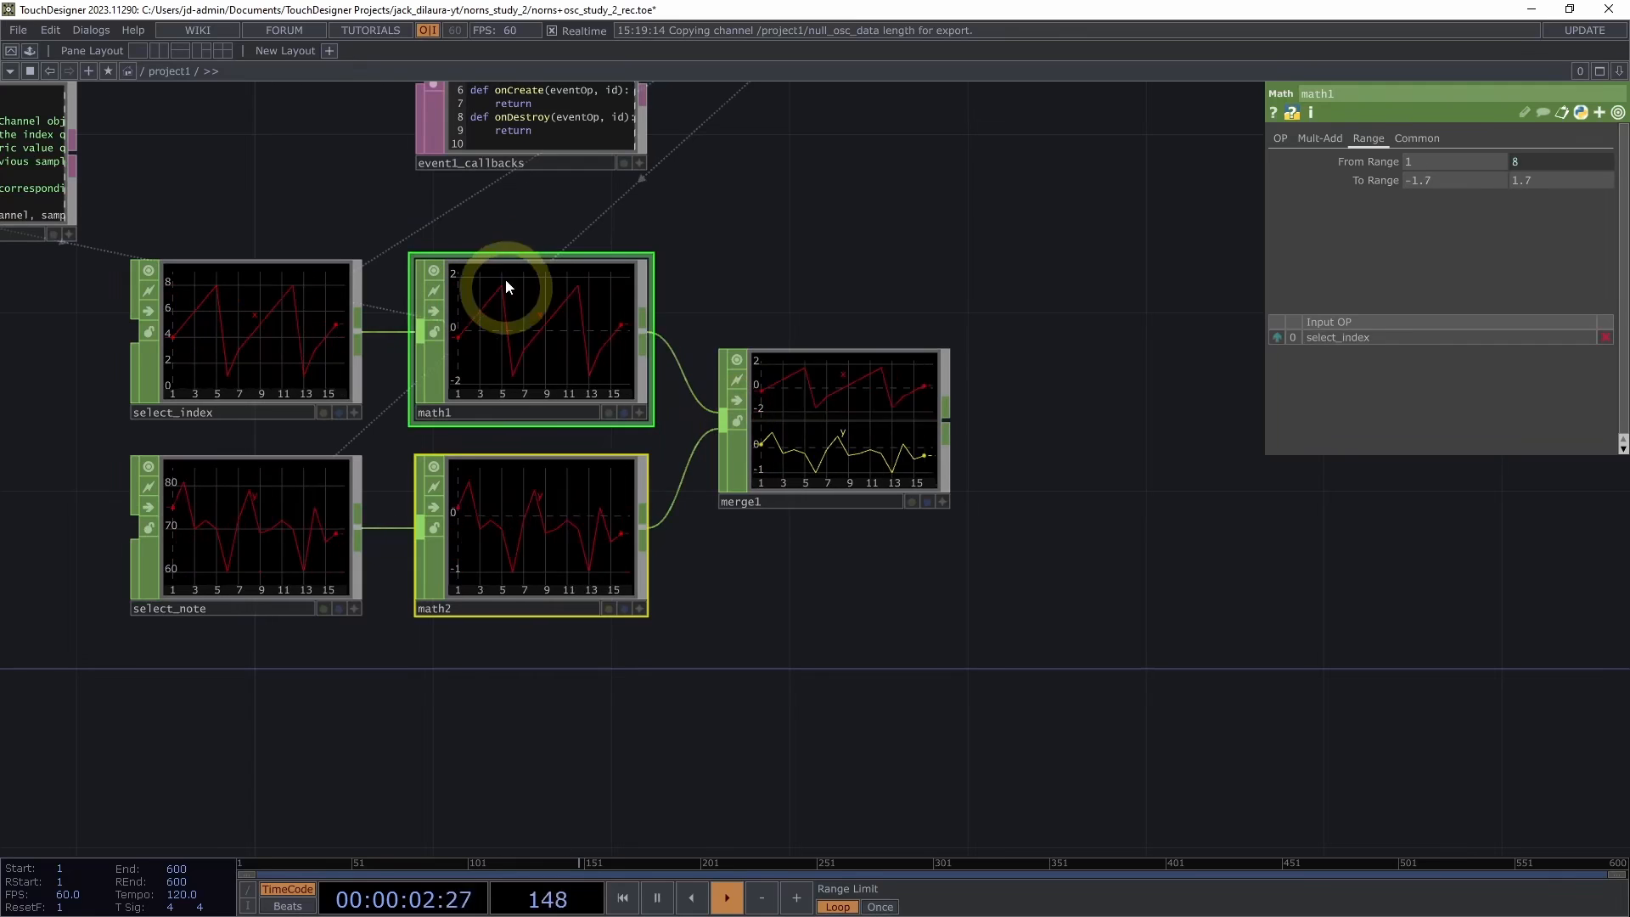
# Add a Null CHOP fed by the output of merge1, placed beside it
pyautogui.moveTo(885, 615); pyautogui.dragTo(826, 612)
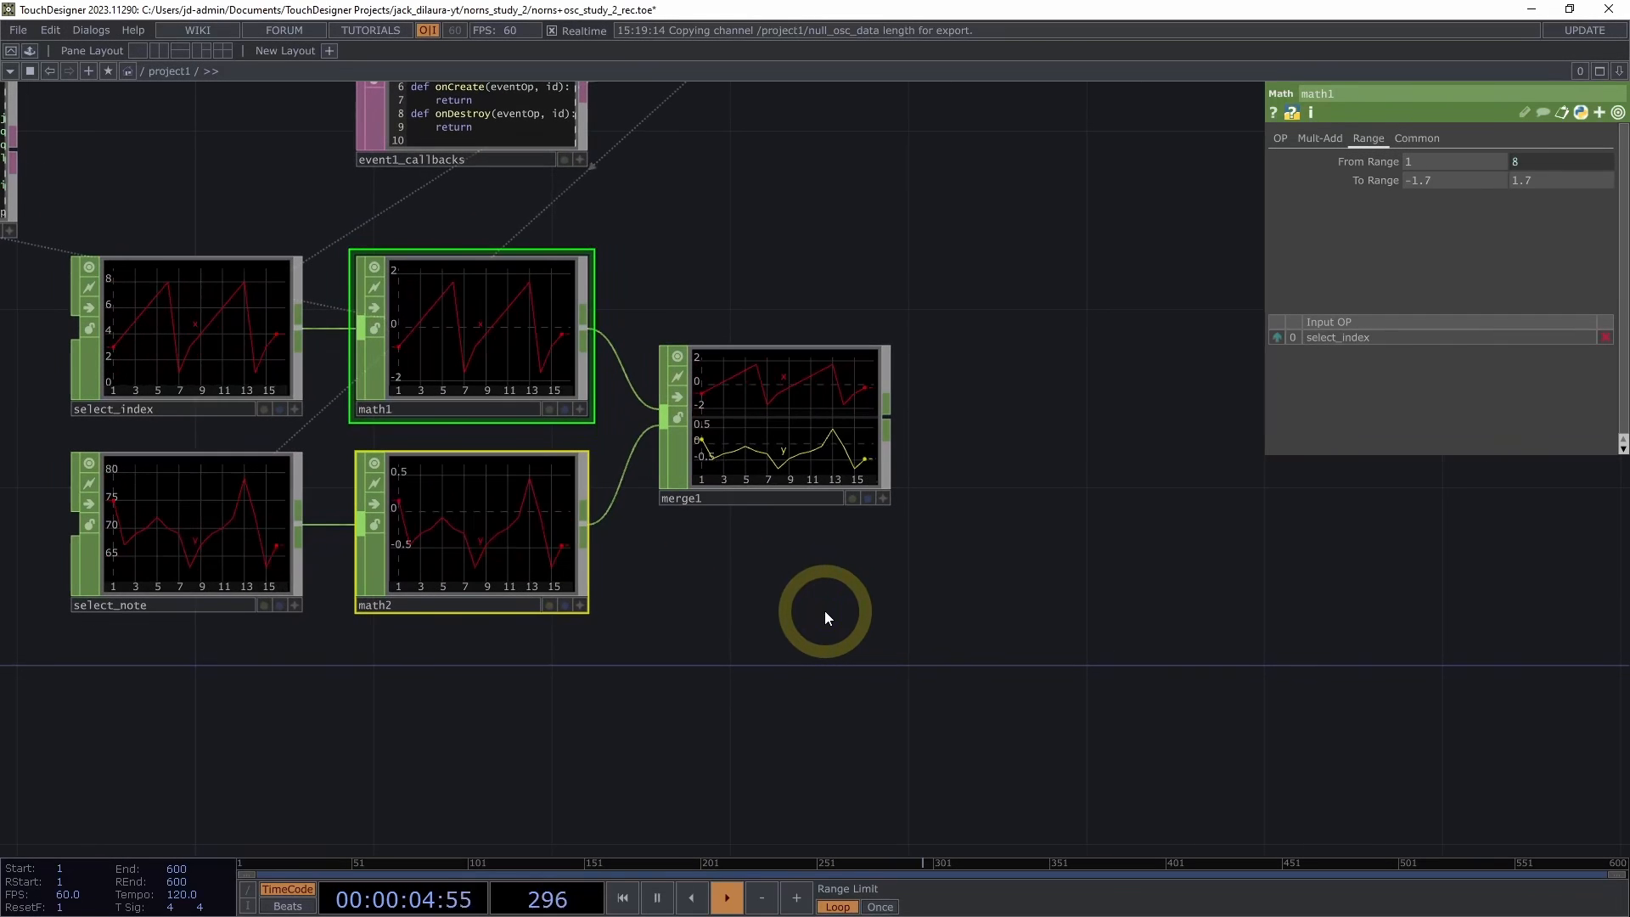
pyautogui.click(822, 427)
pyautogui.hotkey('alt', 'n')
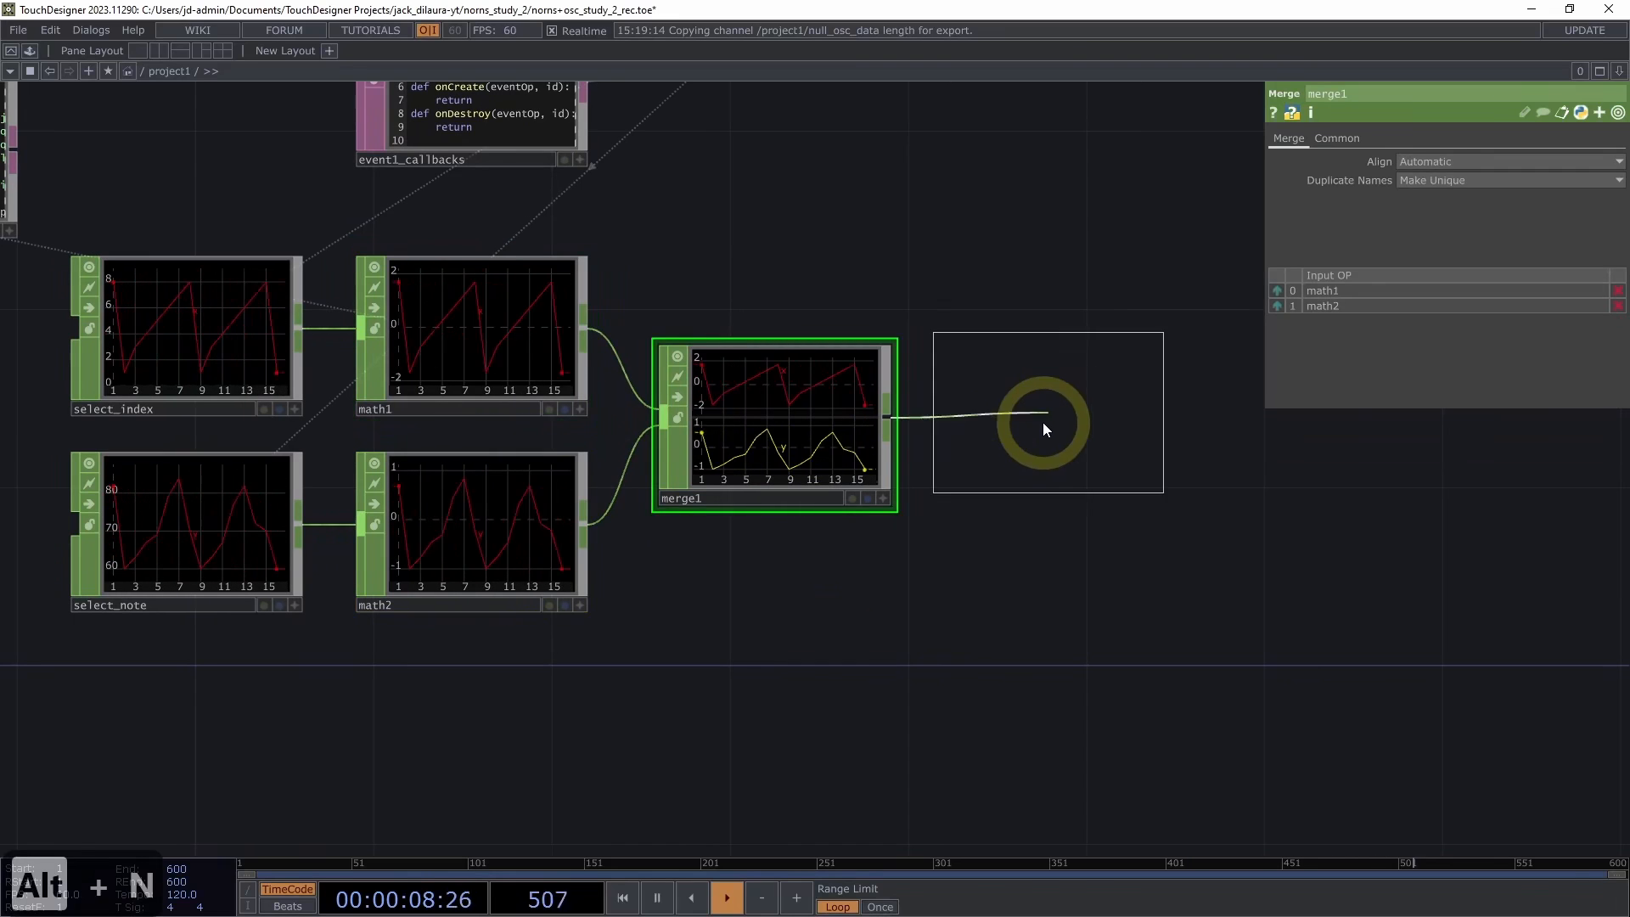
pyautogui.click(1044, 426)
# Rename the Null CHOP that follows merge1 as null_translate
pyautogui.click(1007, 496)
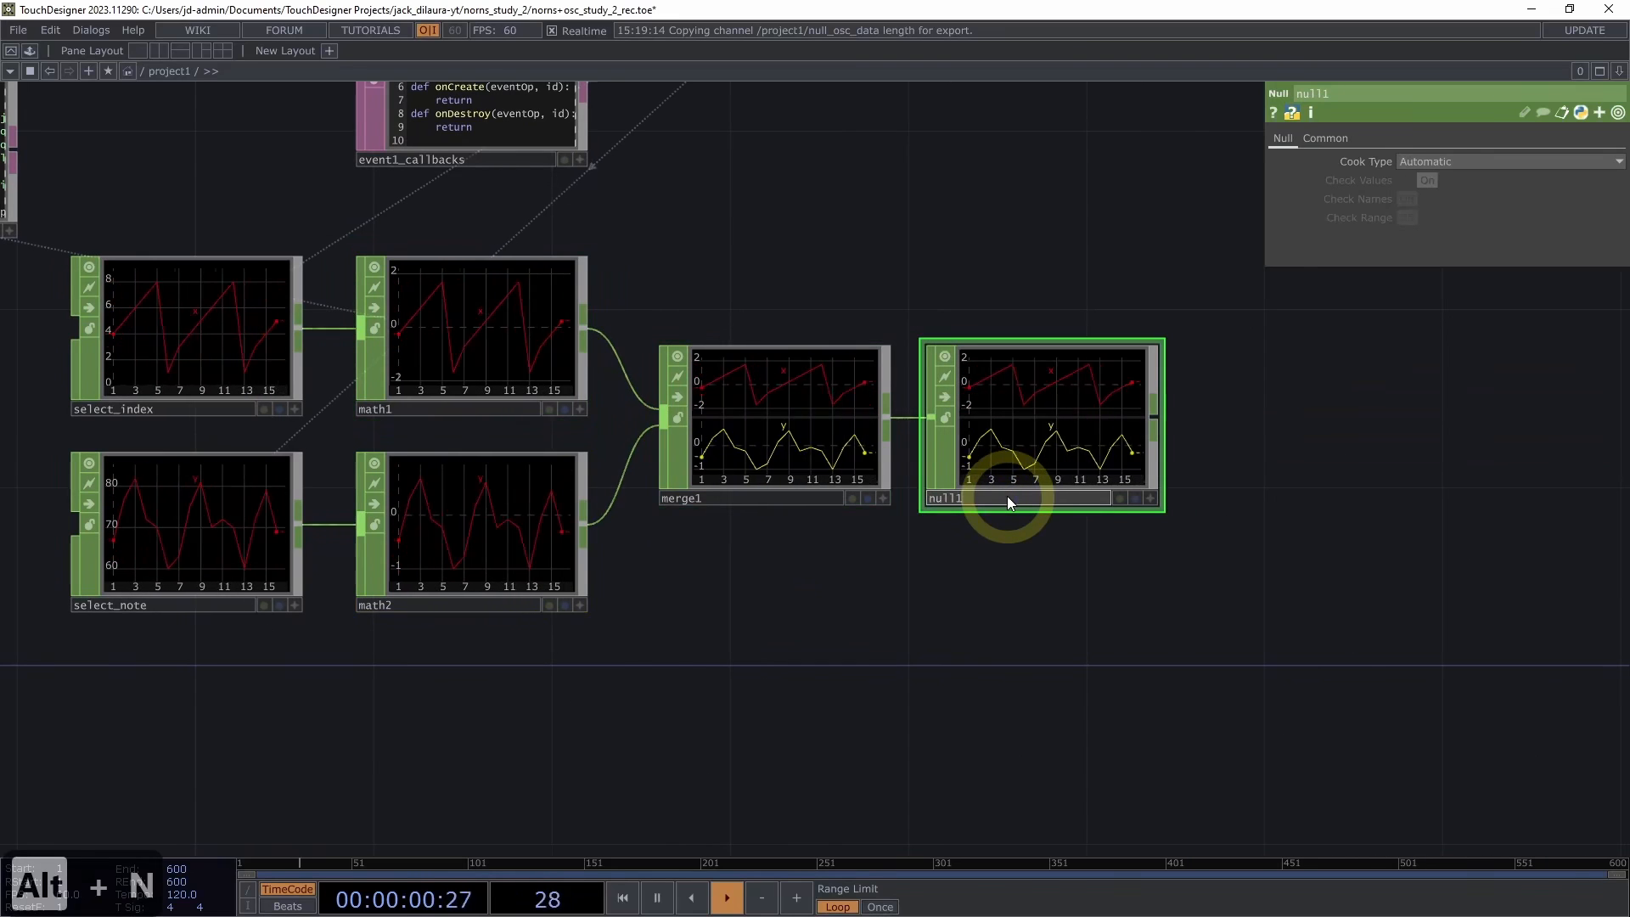
pyautogui.press('BackSpace')
pyautogui.write('_translka')
pyautogui.press('BackSpace')
pyautogui.press('BackSpace')
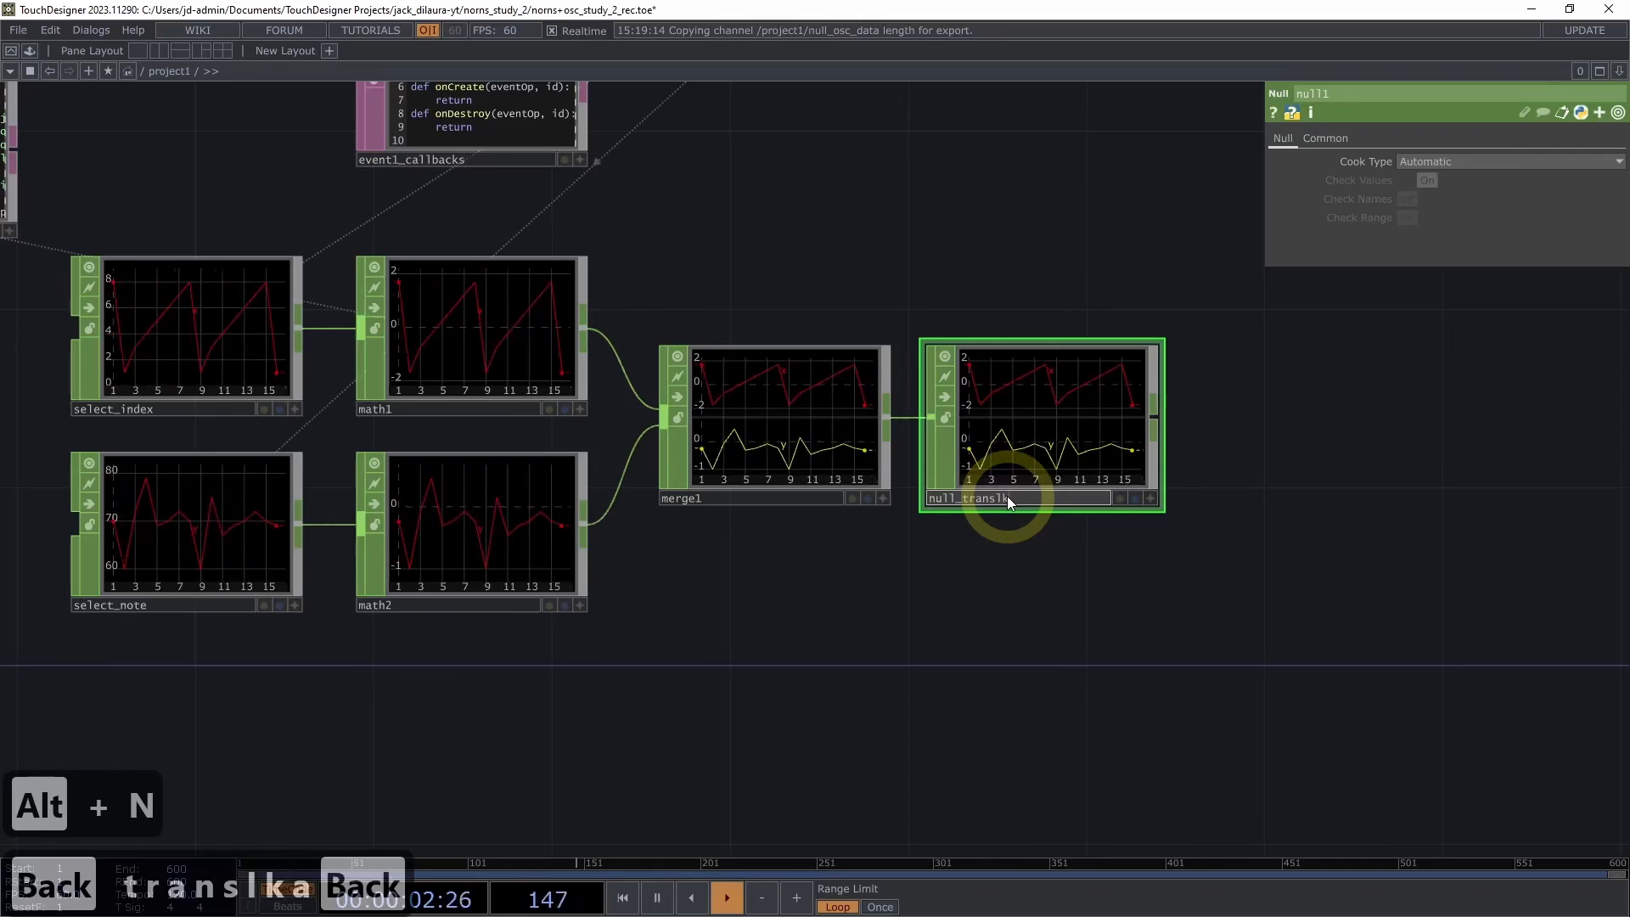
pyautogui.write('ate')
pyautogui.press('Return')
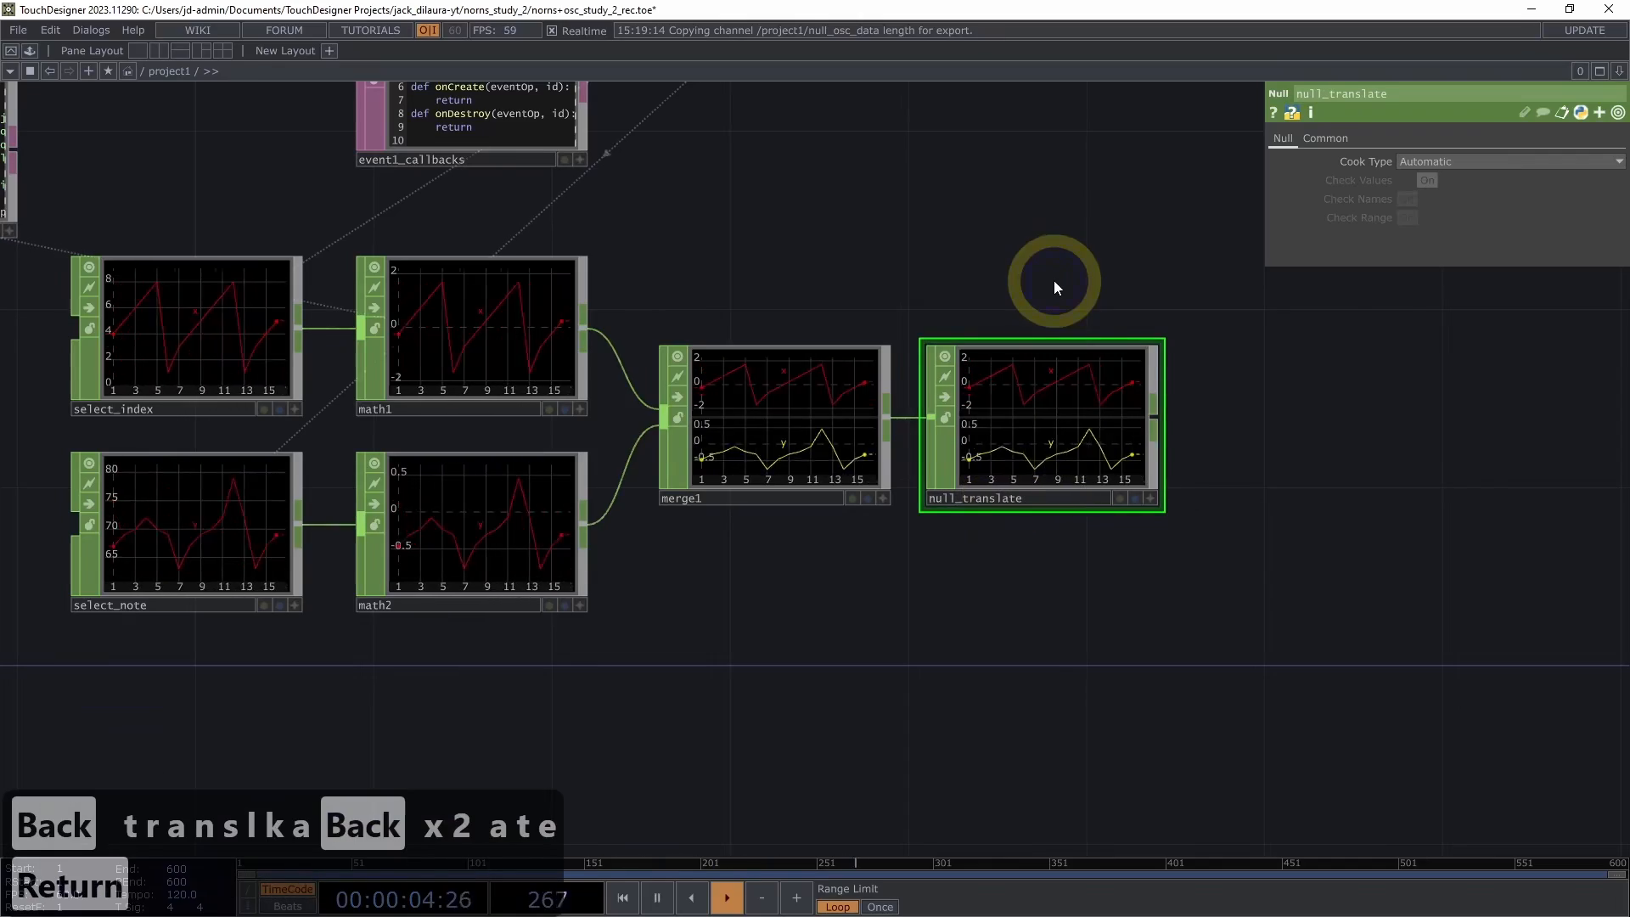
# Set geo1's instancing Translate OP to null_translate, with channel x for Translate X and channel y for Translate Y
pyautogui.scroll(-1, 1048, 278)
pyautogui.scroll(-1, 1046, 280)
pyautogui.moveTo(905, 270); pyautogui.dragTo(543, 301)
pyautogui.scroll(-1, 691, 291)
pyautogui.moveTo(703, 289); pyautogui.dragTo(755, 398)
pyautogui.scroll(-2, 794, 399)
pyautogui.click(747, 150)
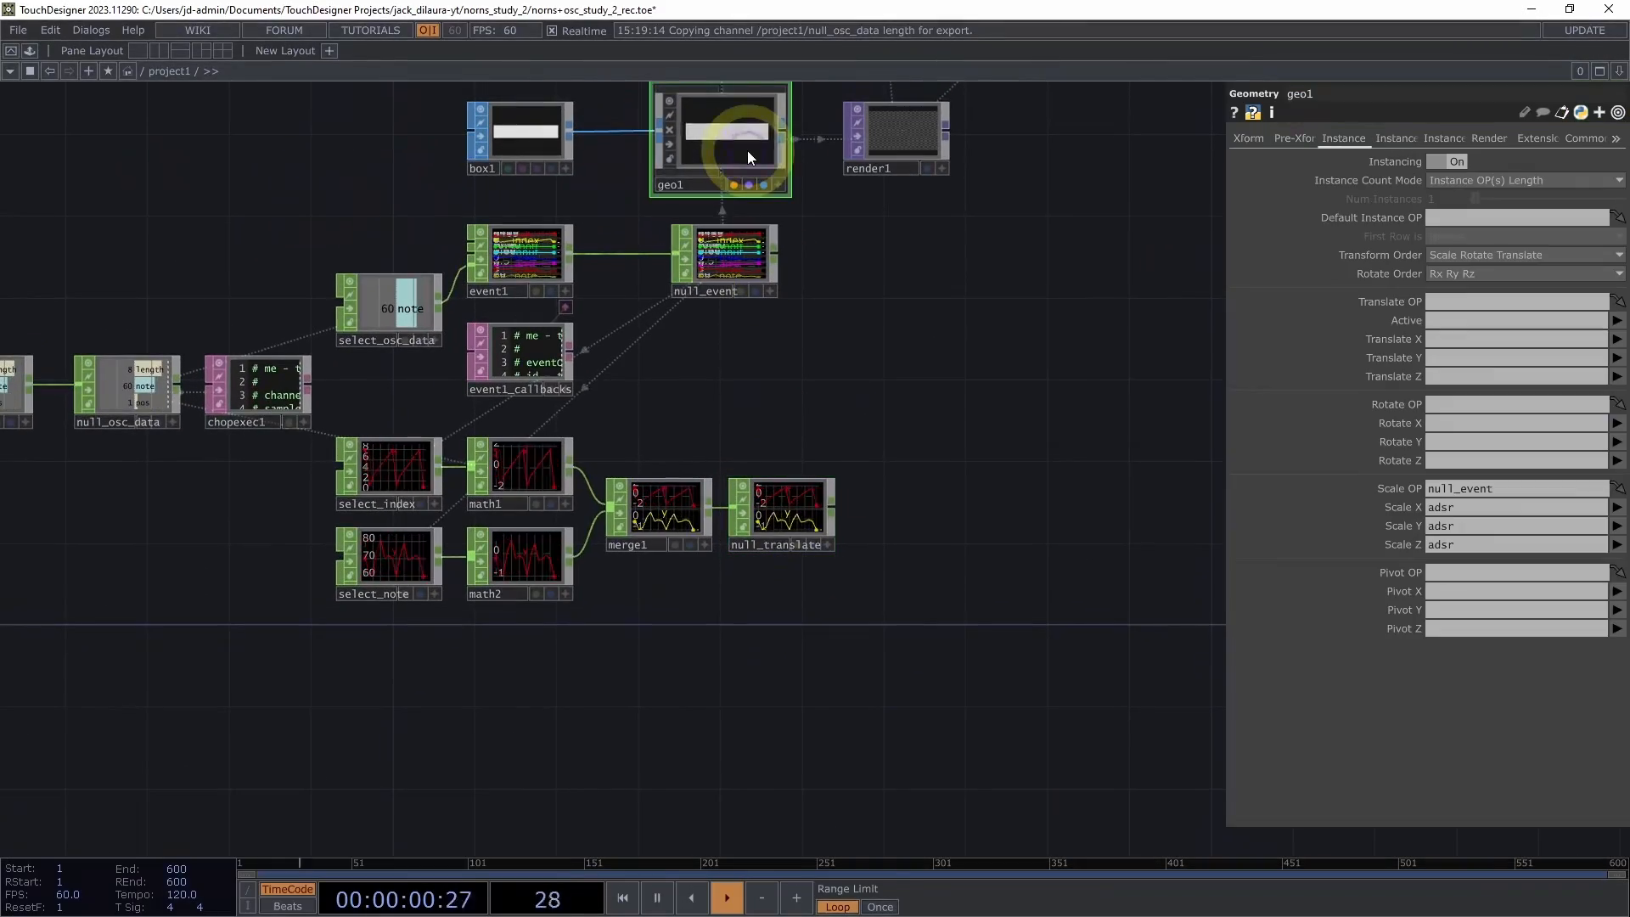
pyautogui.moveTo(855, 379); pyautogui.dragTo(804, 444)
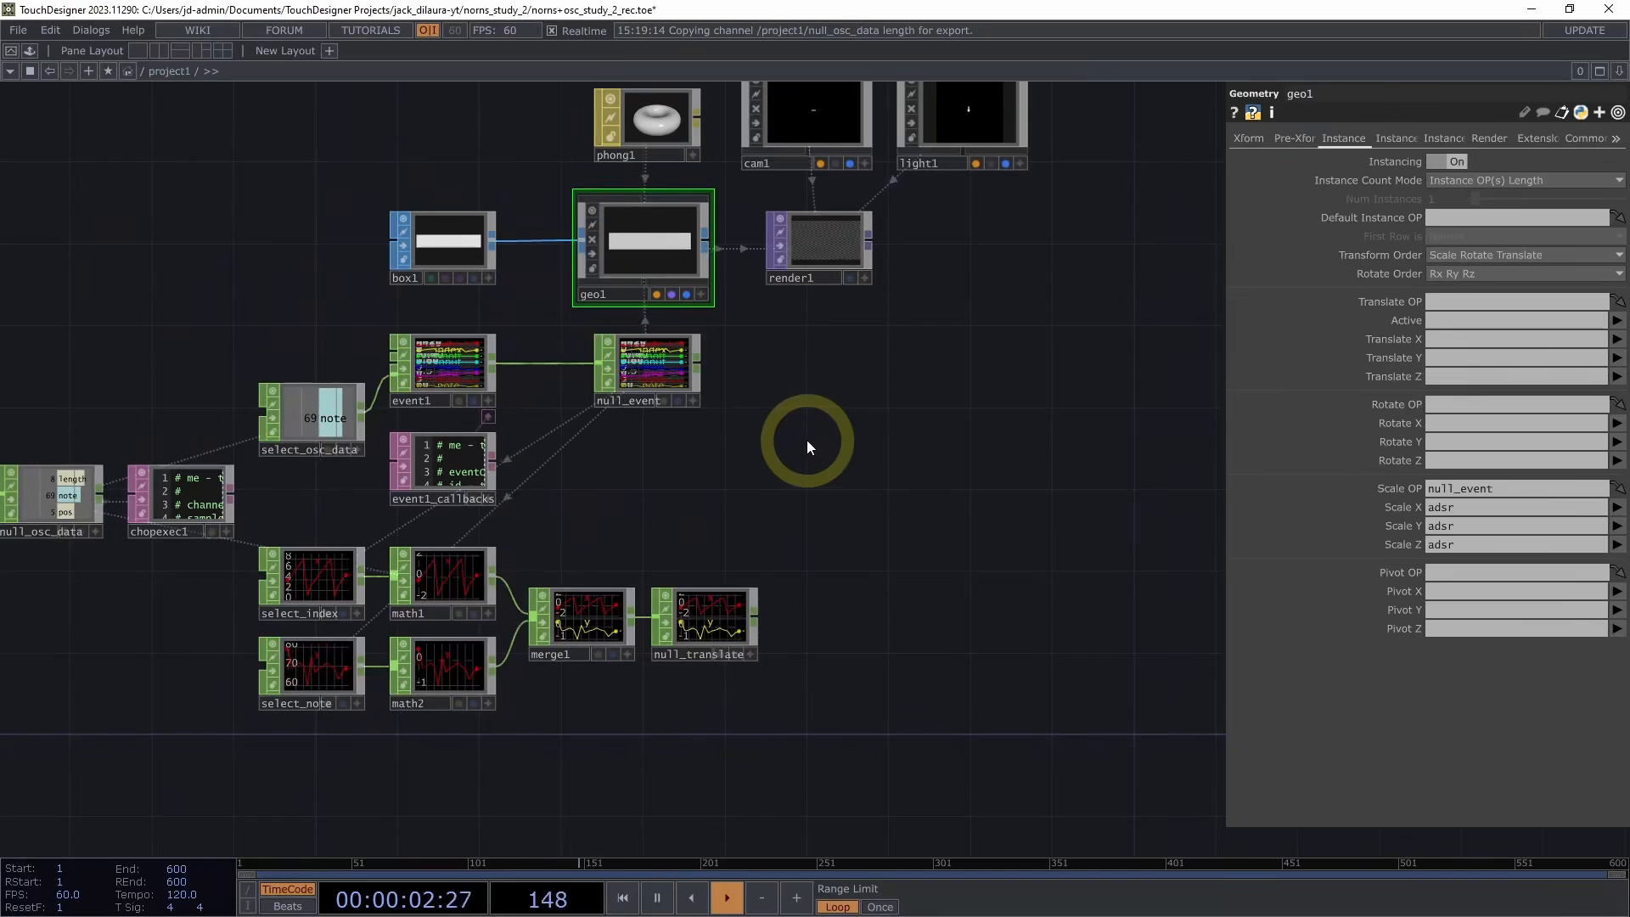
pyautogui.moveTo(716, 624); pyautogui.dragTo(1431, 271)
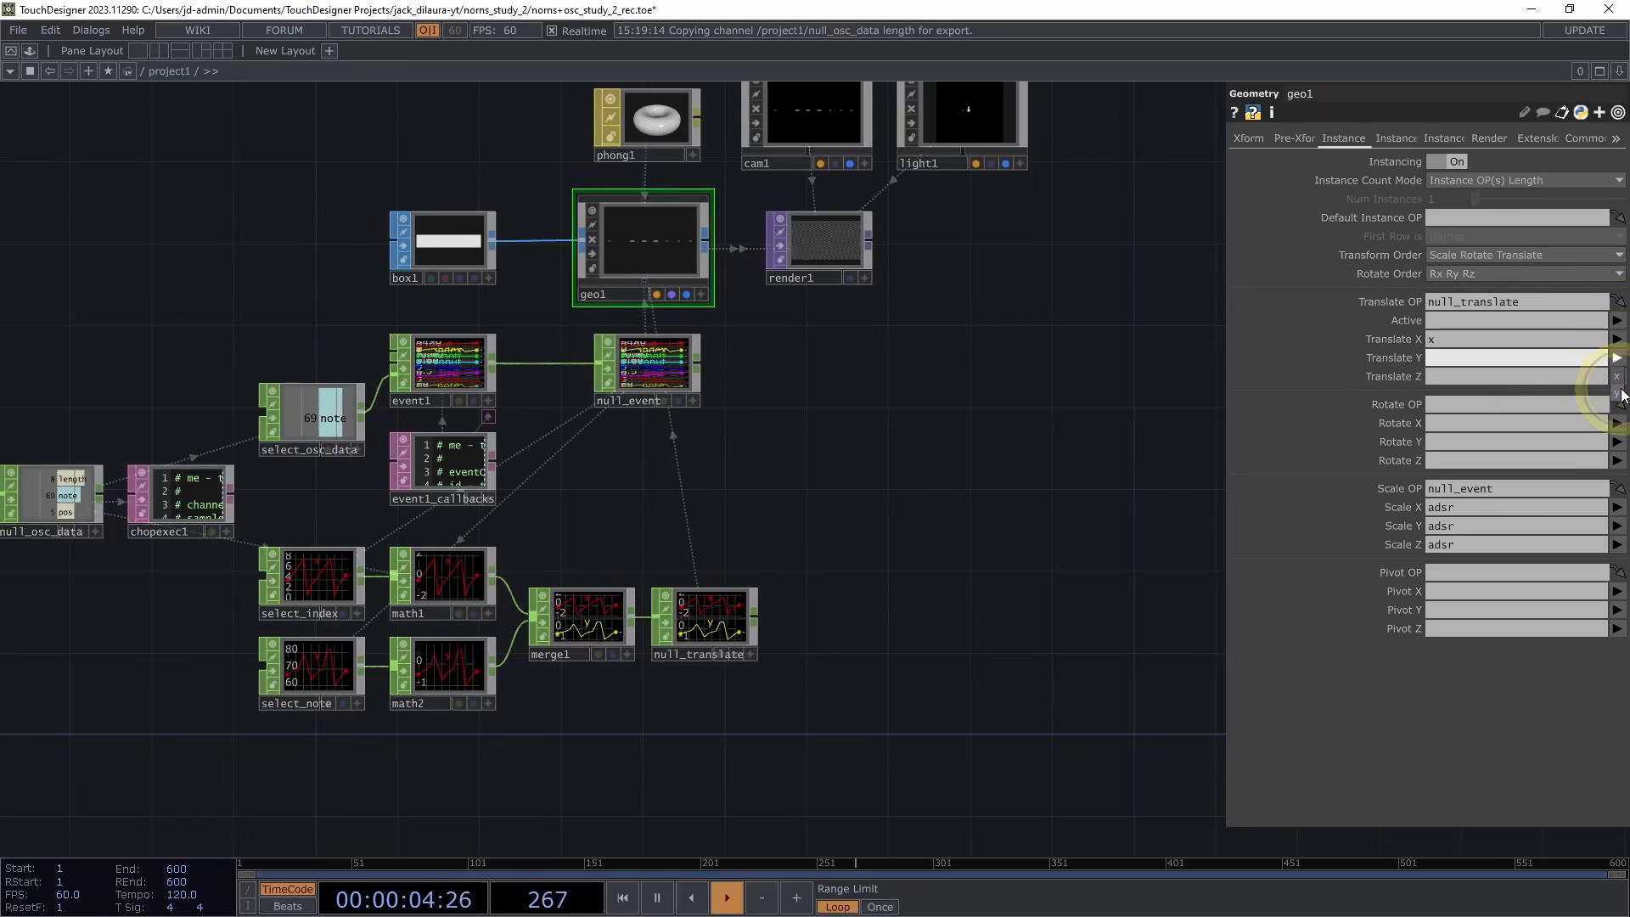
# Examine how the instanced boxes are positioned in the geo1 and render1 viewers
pyautogui.scroll(8, 1053, 353)
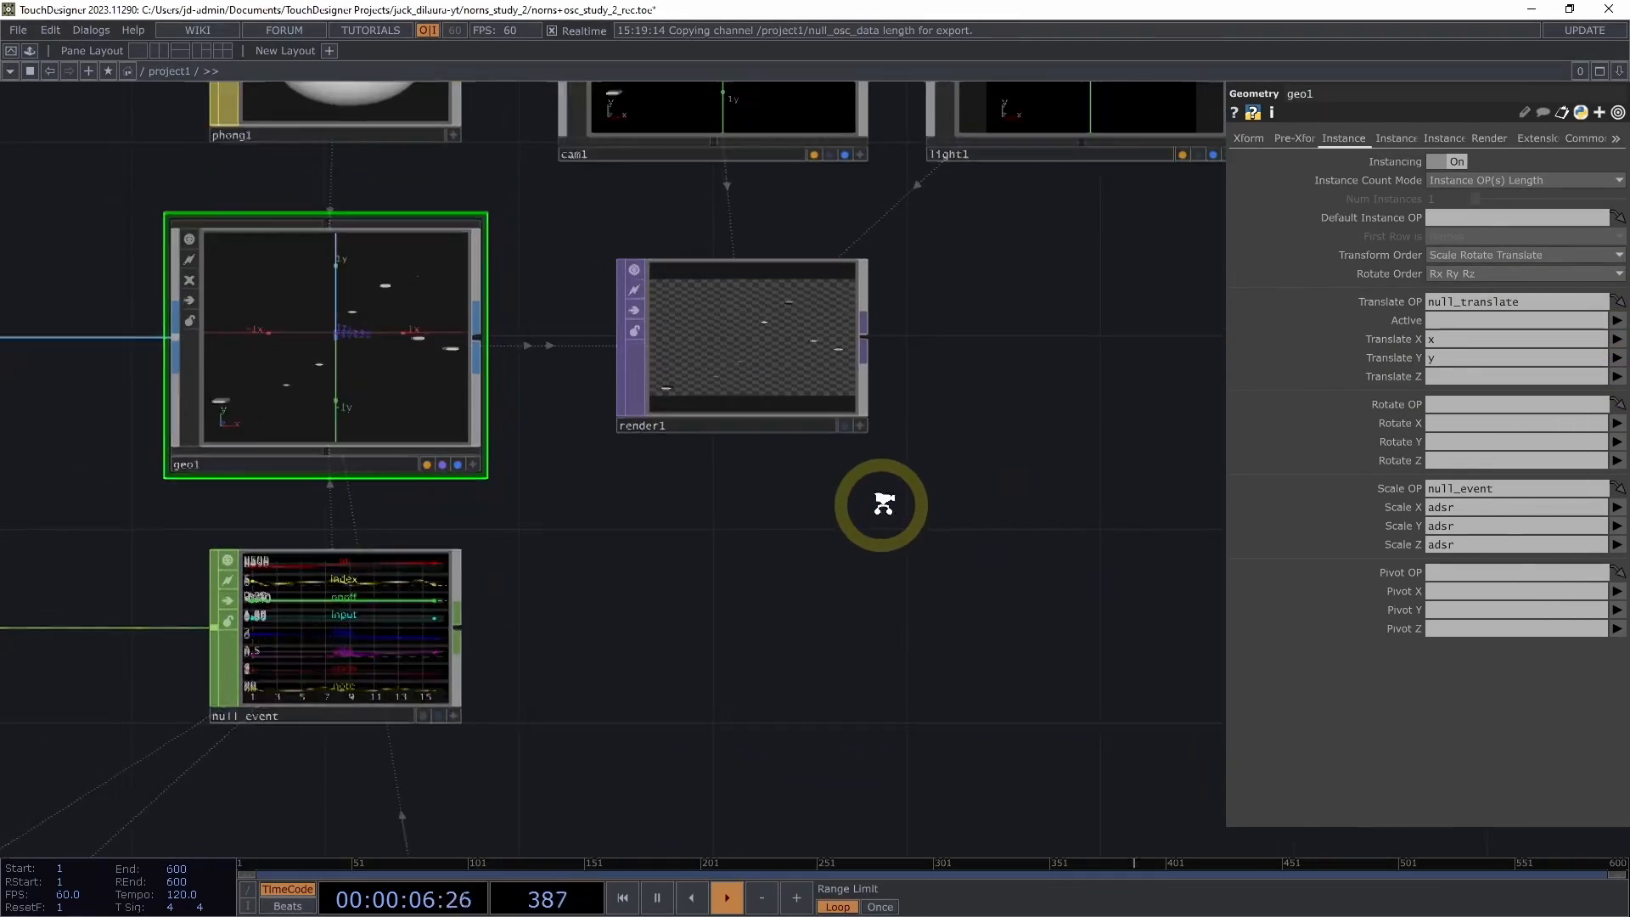
pyautogui.moveTo(824, 458); pyautogui.dragTo(851, 626)
pyautogui.scroll(4, 684, 569)
pyautogui.moveTo(789, 546); pyautogui.dragTo(752, 759)
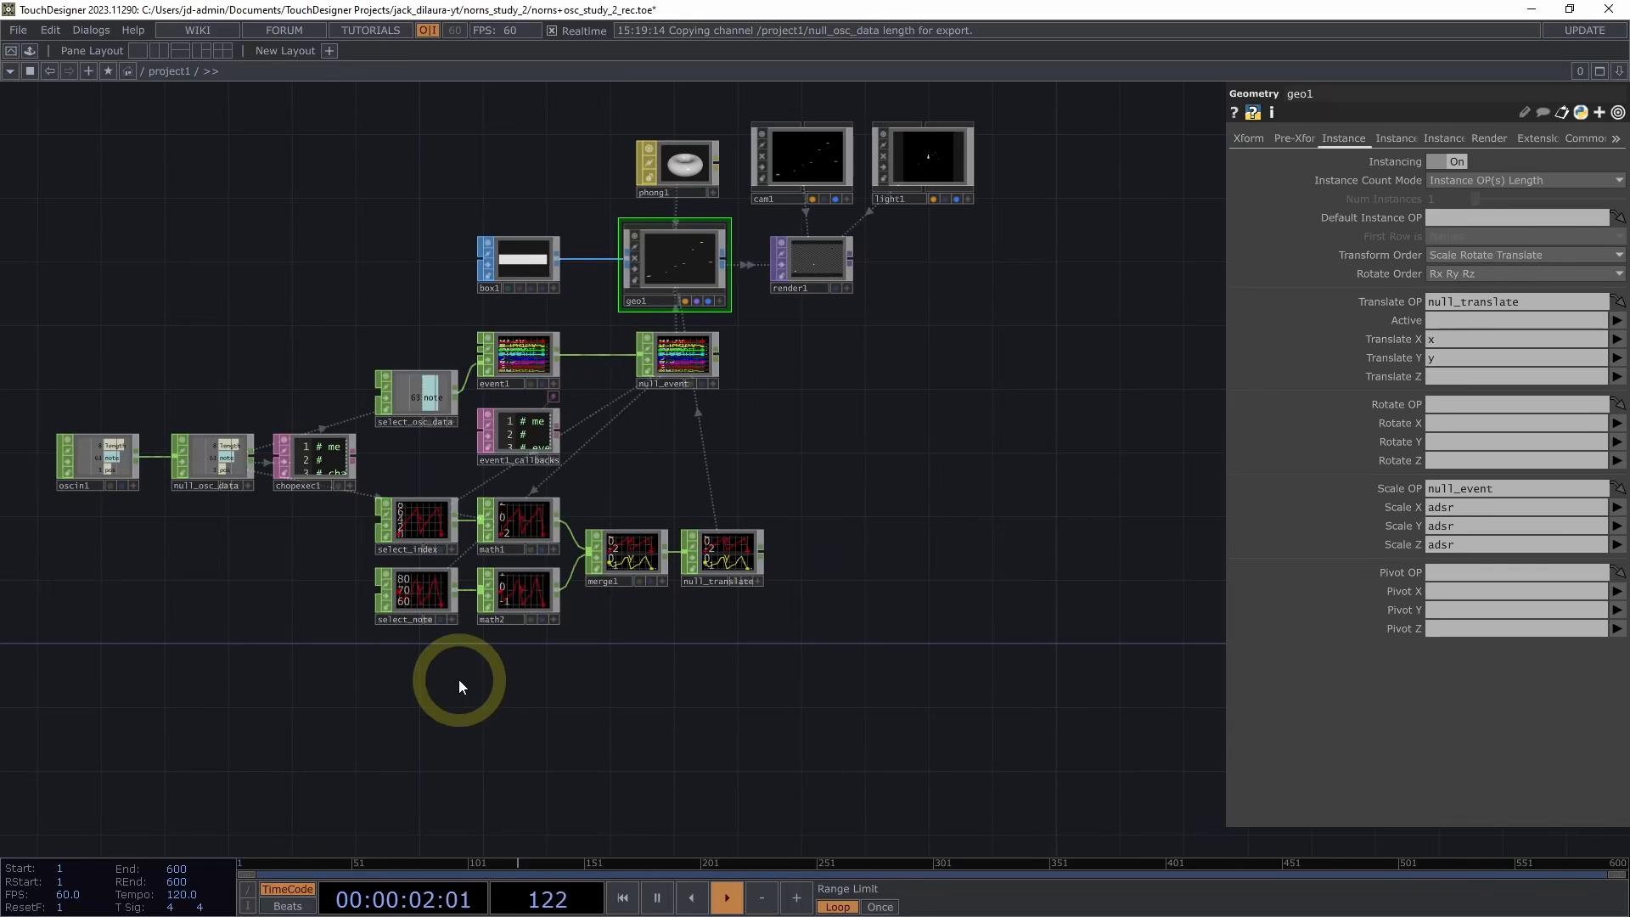
# Add a Select CHOP in the empty network area below select_note
pyautogui.moveTo(455, 682); pyautogui.dragTo(535, 648)
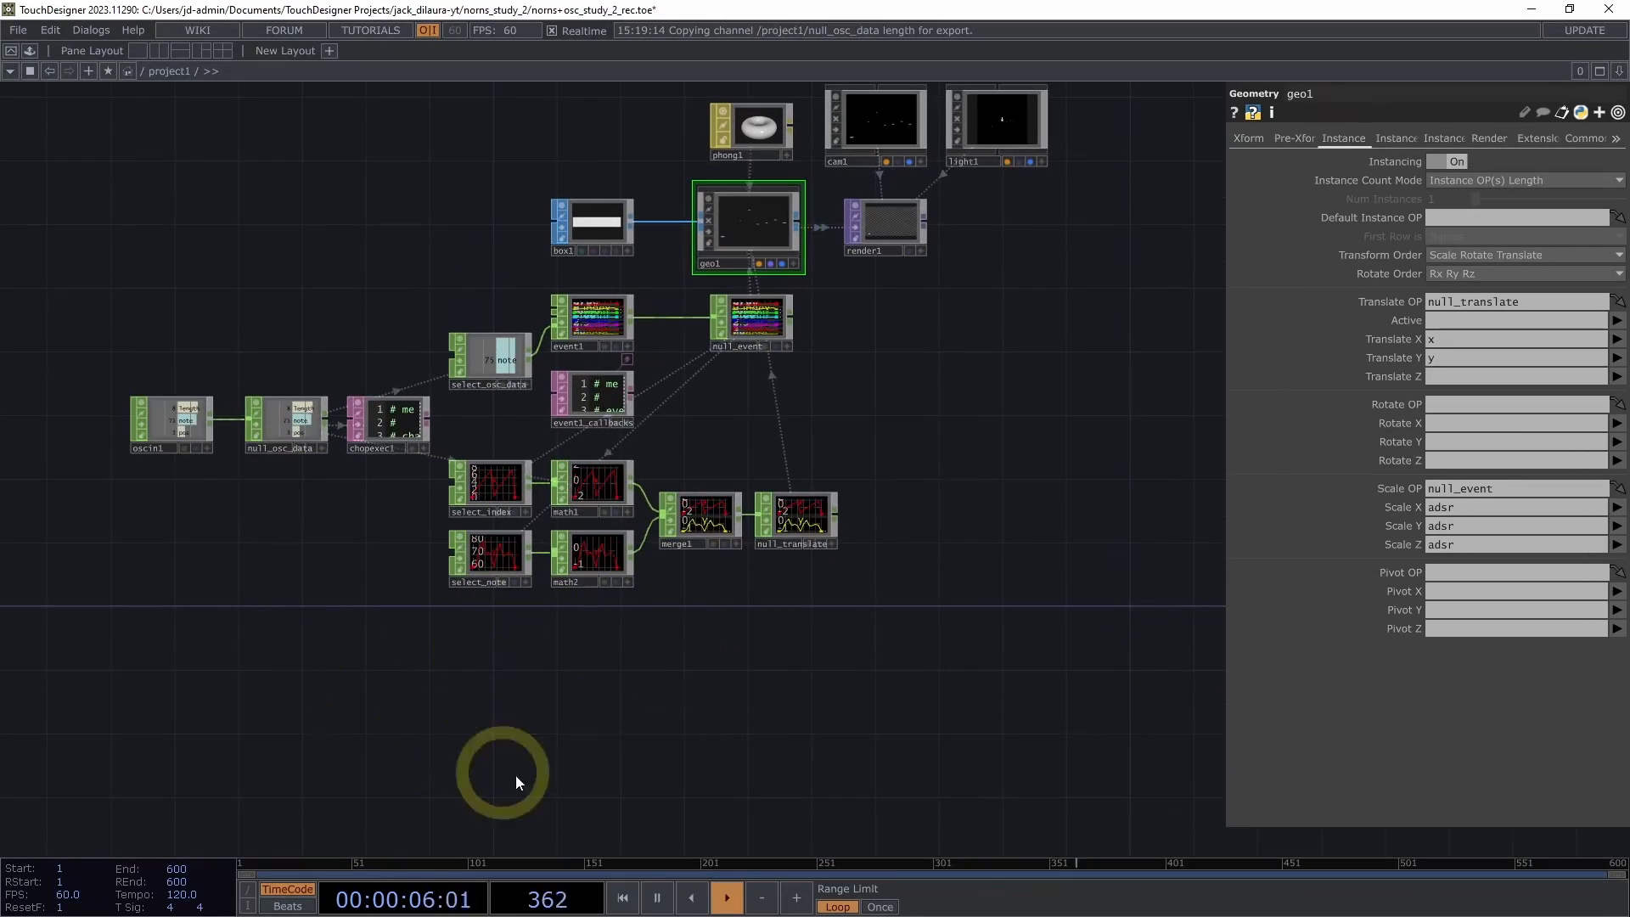
pyautogui.moveTo(630, 739); pyautogui.dragTo(612, 632)
pyautogui.scroll(3, 548, 598)
pyautogui.moveTo(558, 586); pyautogui.dragTo(541, 544)
pyautogui.scroll(2, 528, 537)
pyautogui.moveTo(503, 518); pyautogui.dragTo(435, 480)
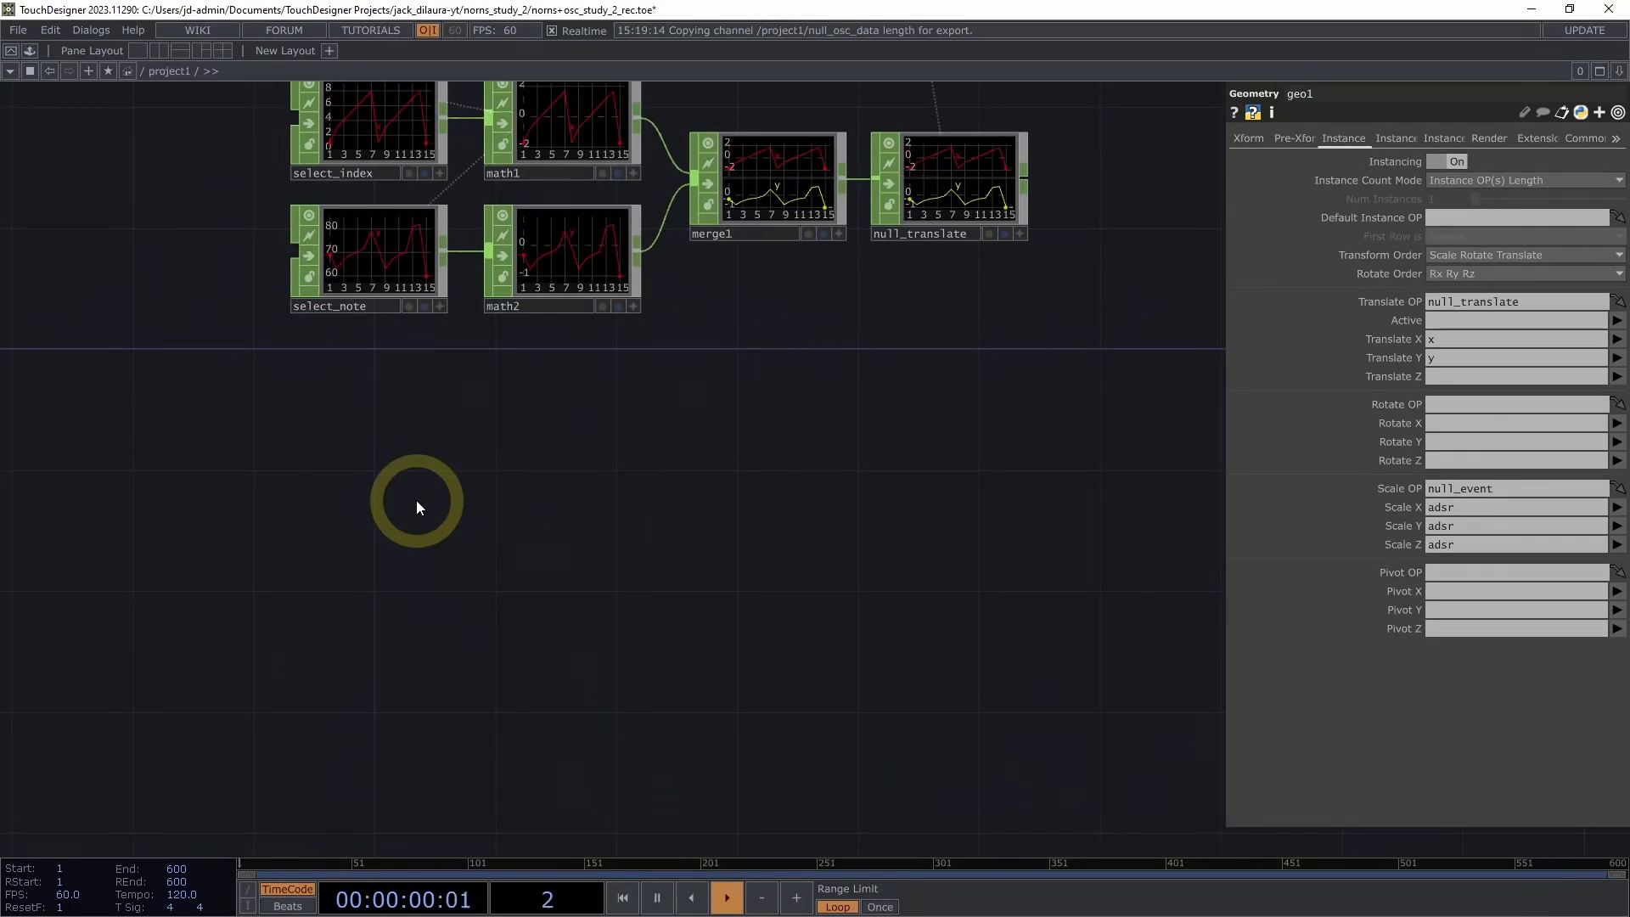
pyautogui.press('Tab')
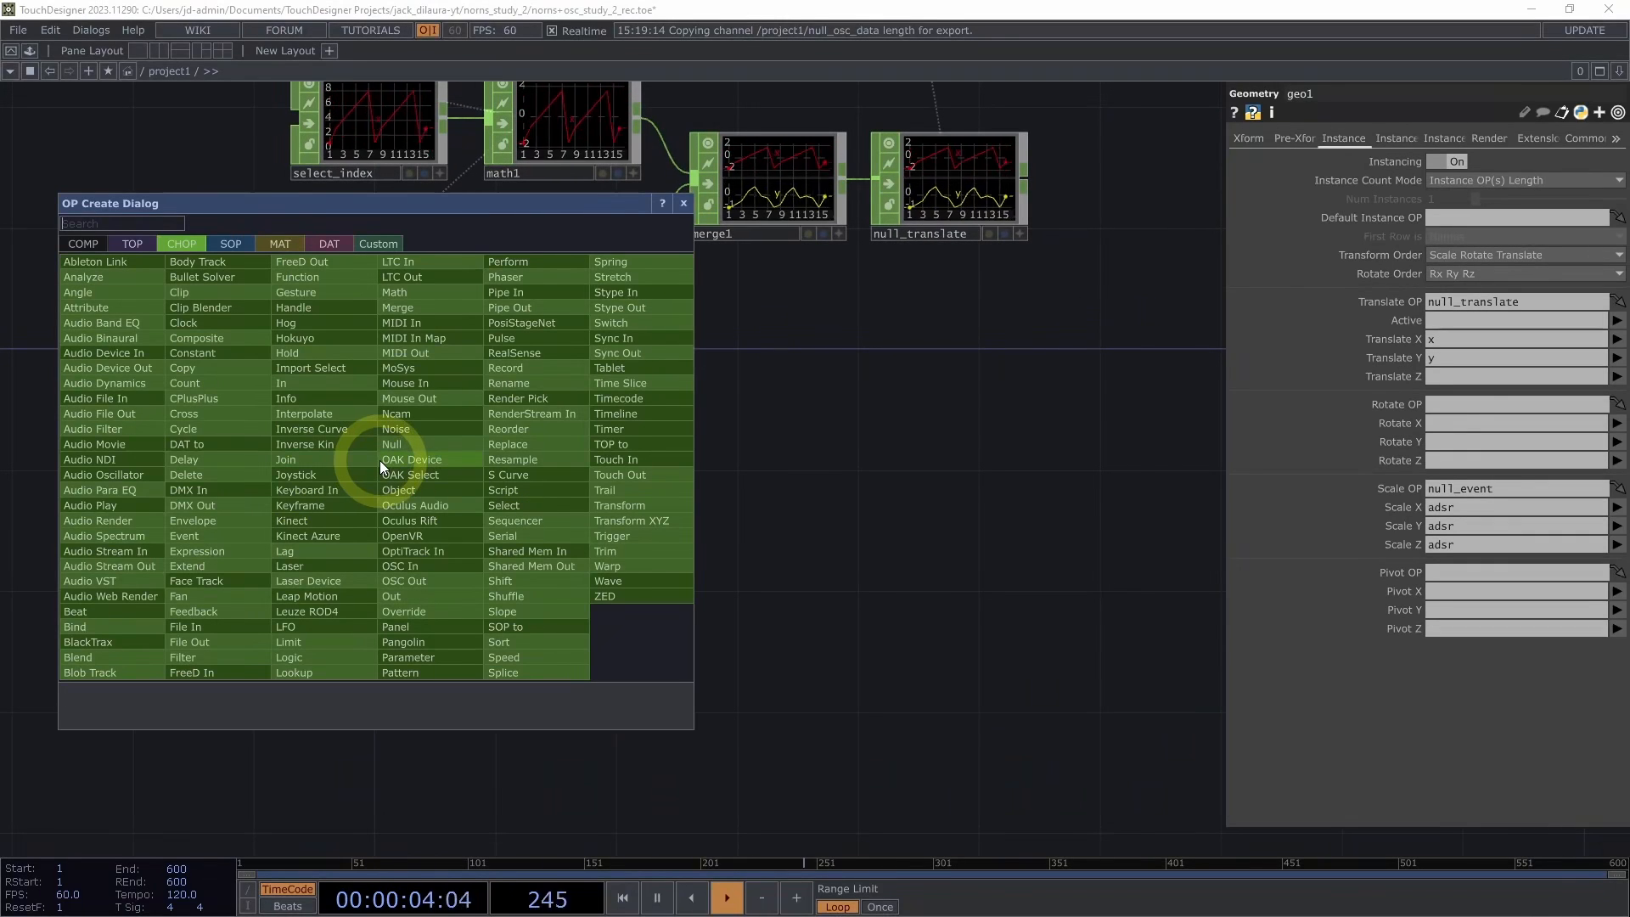
pyautogui.write('se')
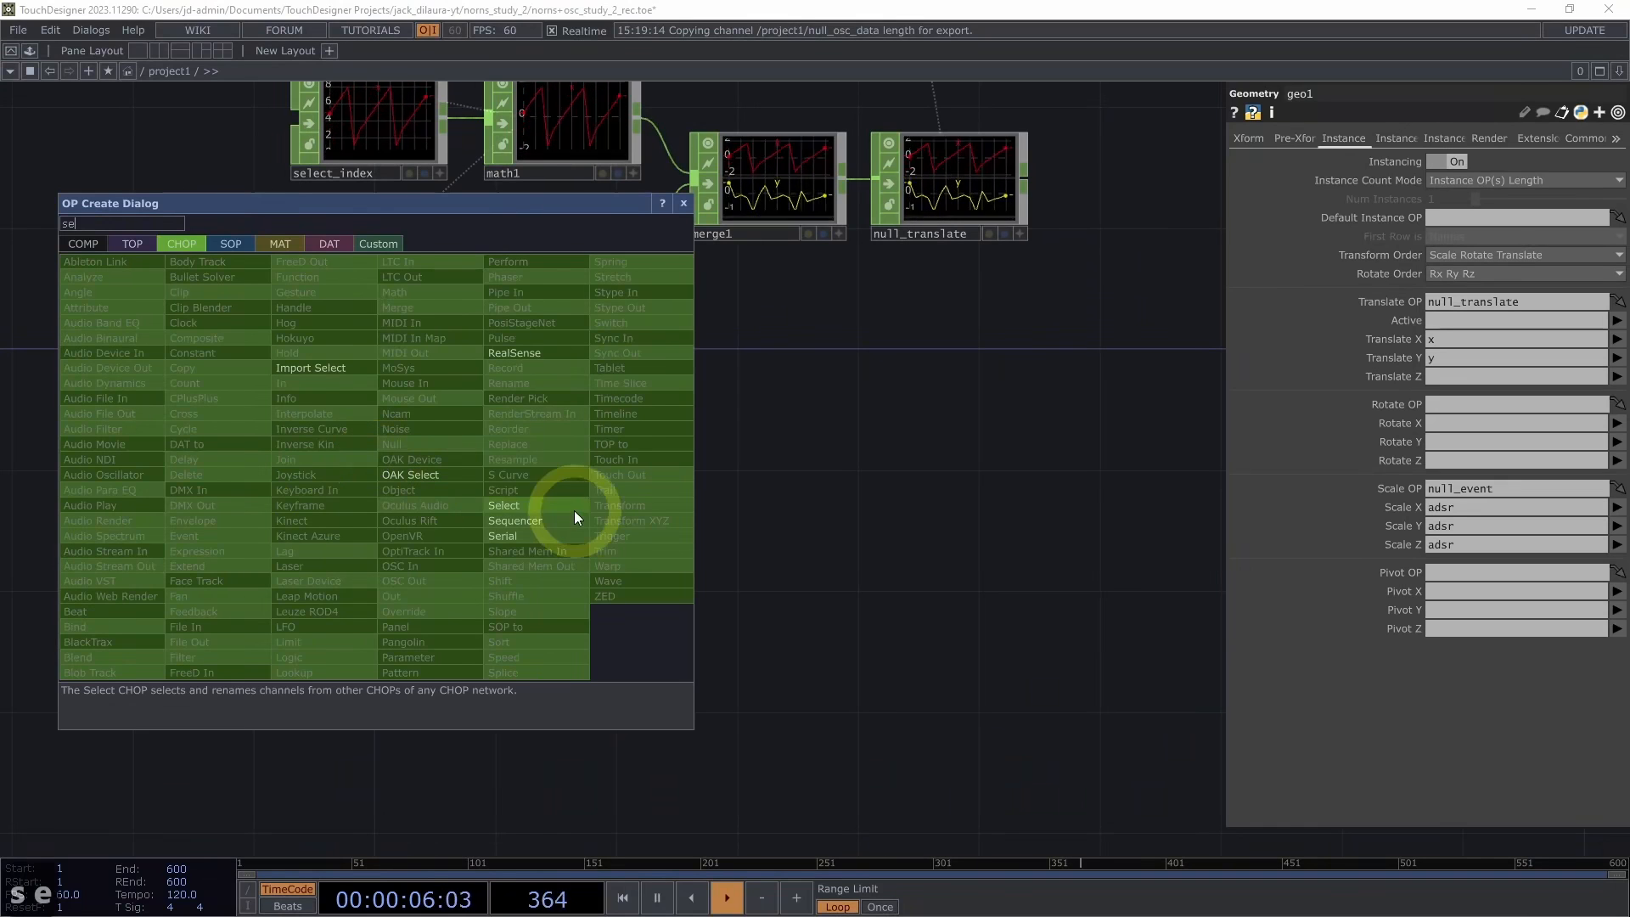
pyautogui.click(536, 503)
pyautogui.click(381, 457)
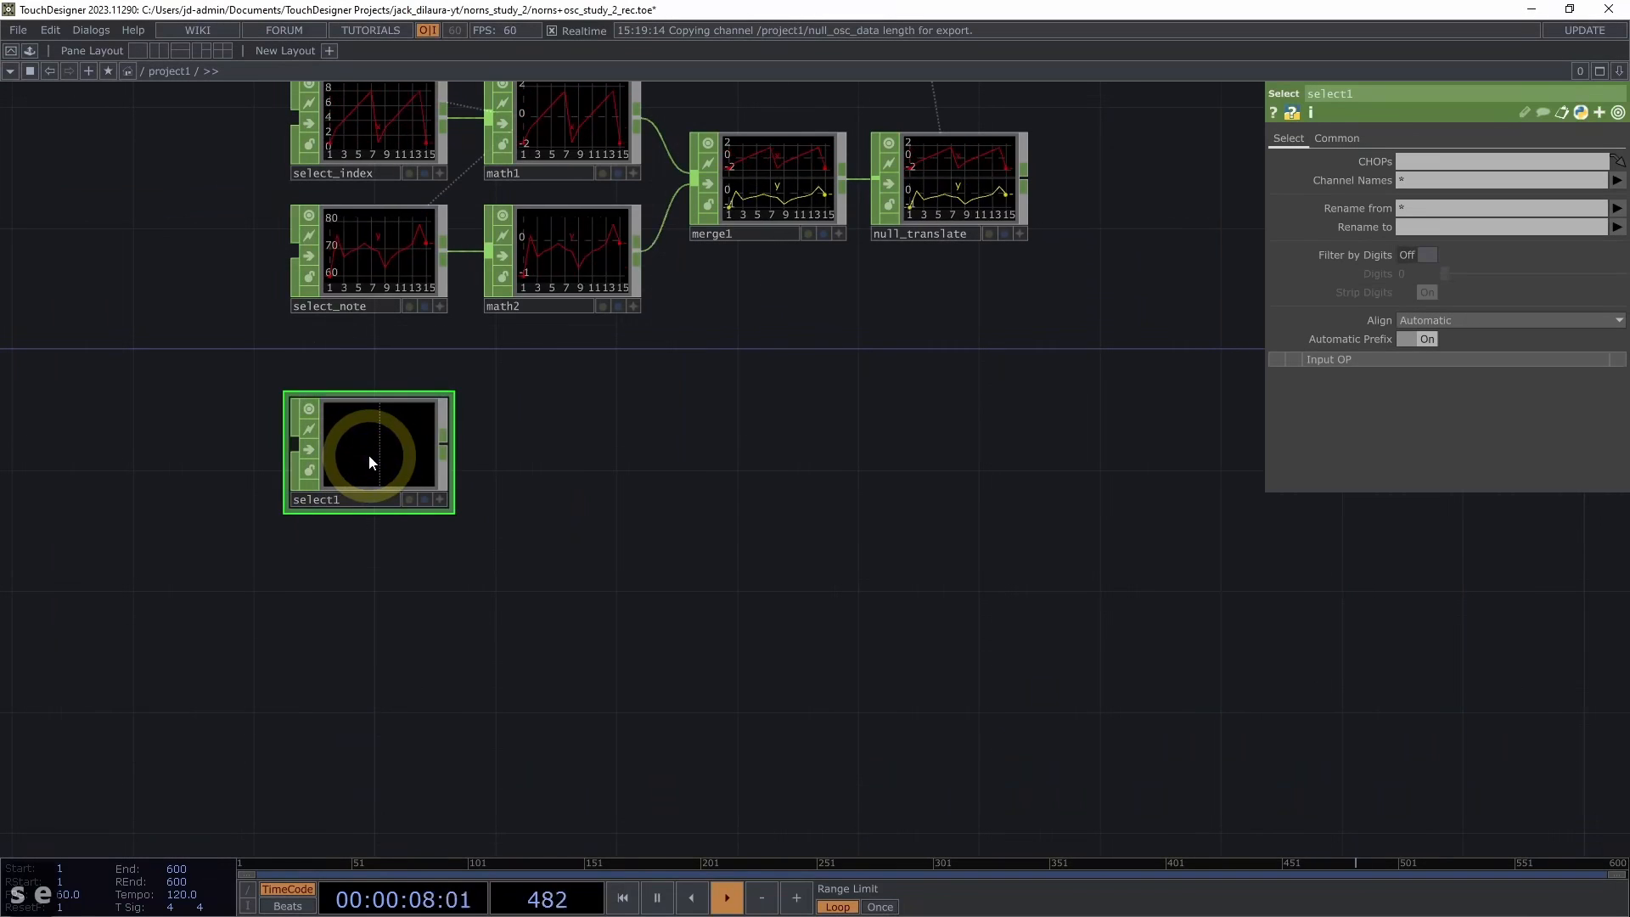
pyautogui.moveTo(578, 437); pyautogui.dragTo(692, 487)
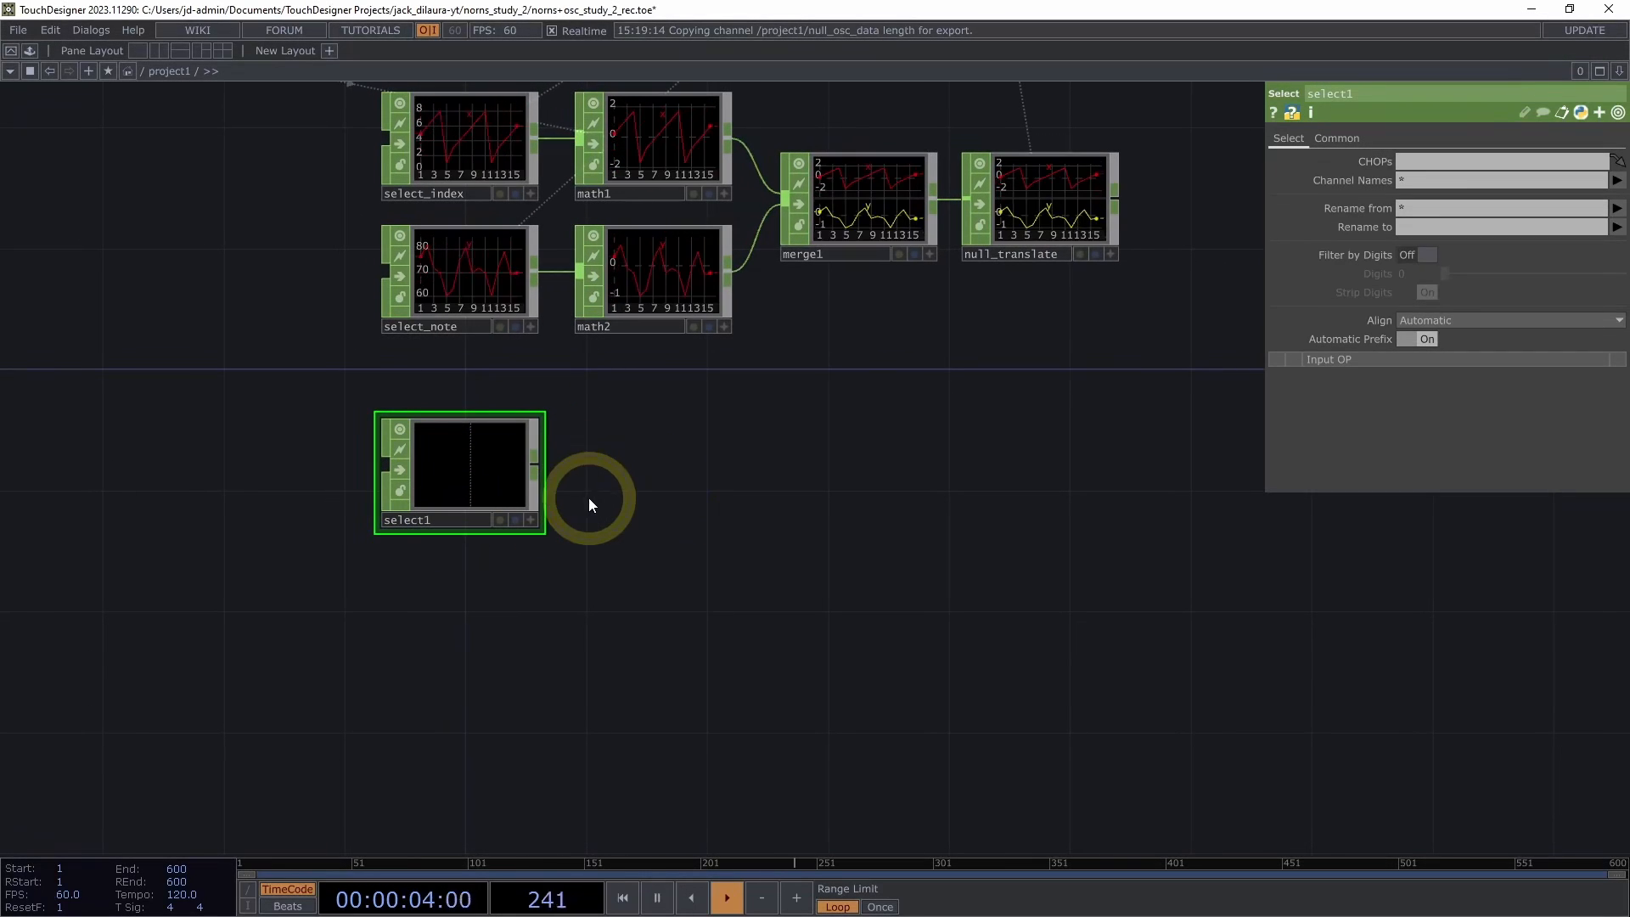
pyautogui.moveTo(581, 494); pyautogui.dragTo(588, 486)
pyautogui.moveTo(523, 574); pyautogui.dragTo(507, 559)
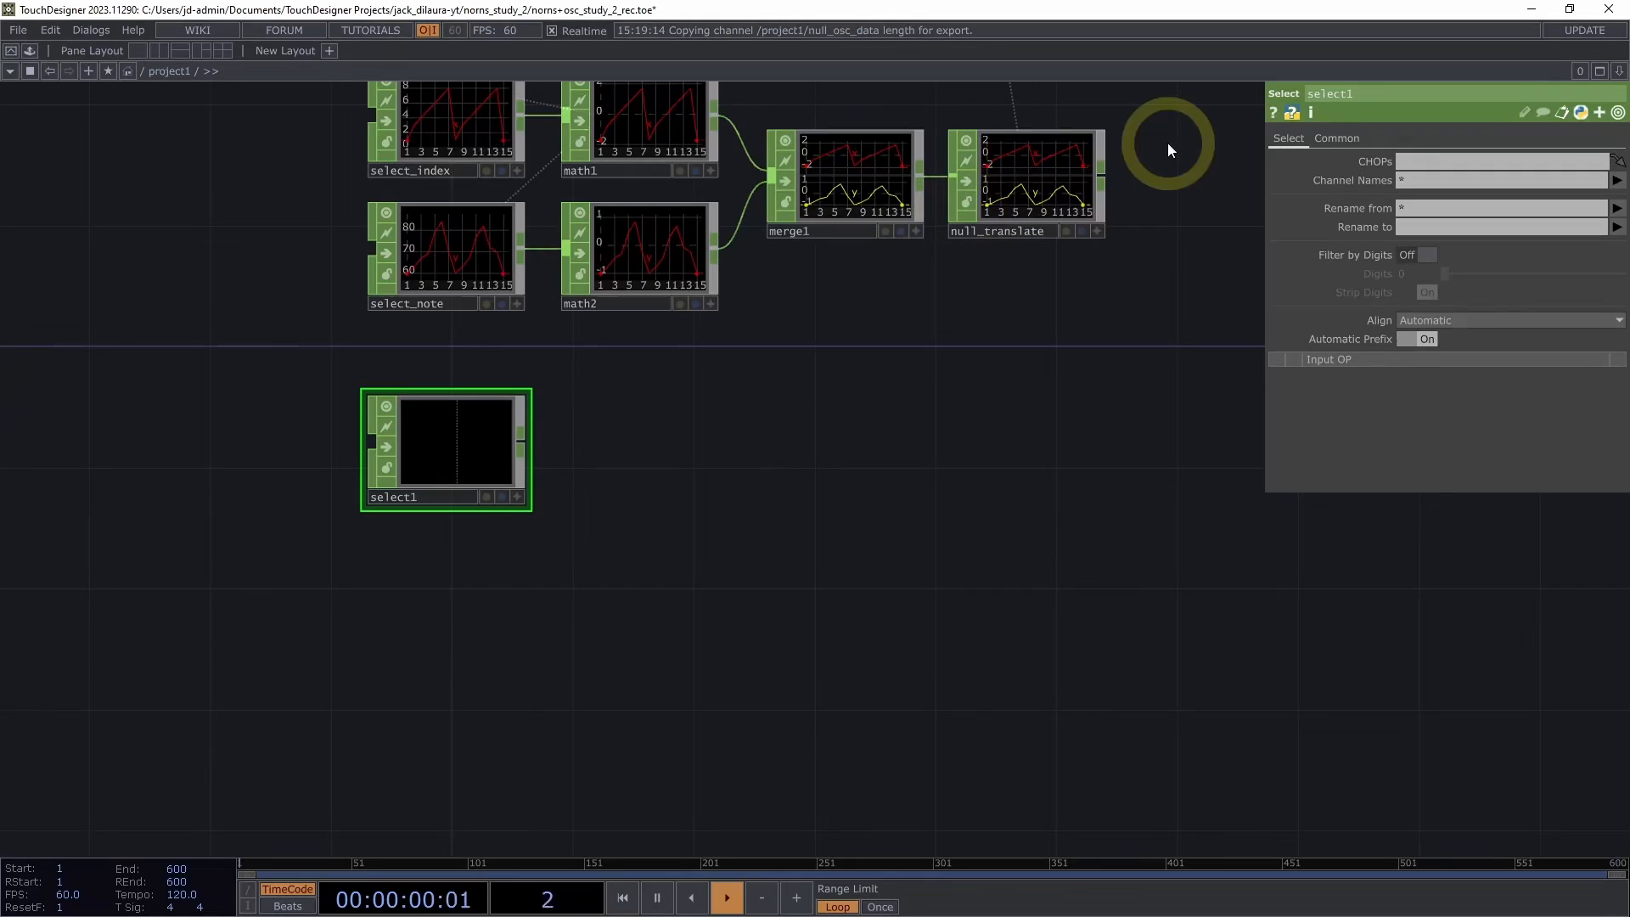
# Reference null_translate as the new Select CHOP's source and select only its y channel
pyautogui.moveTo(1037, 170); pyautogui.dragTo(1422, 160)
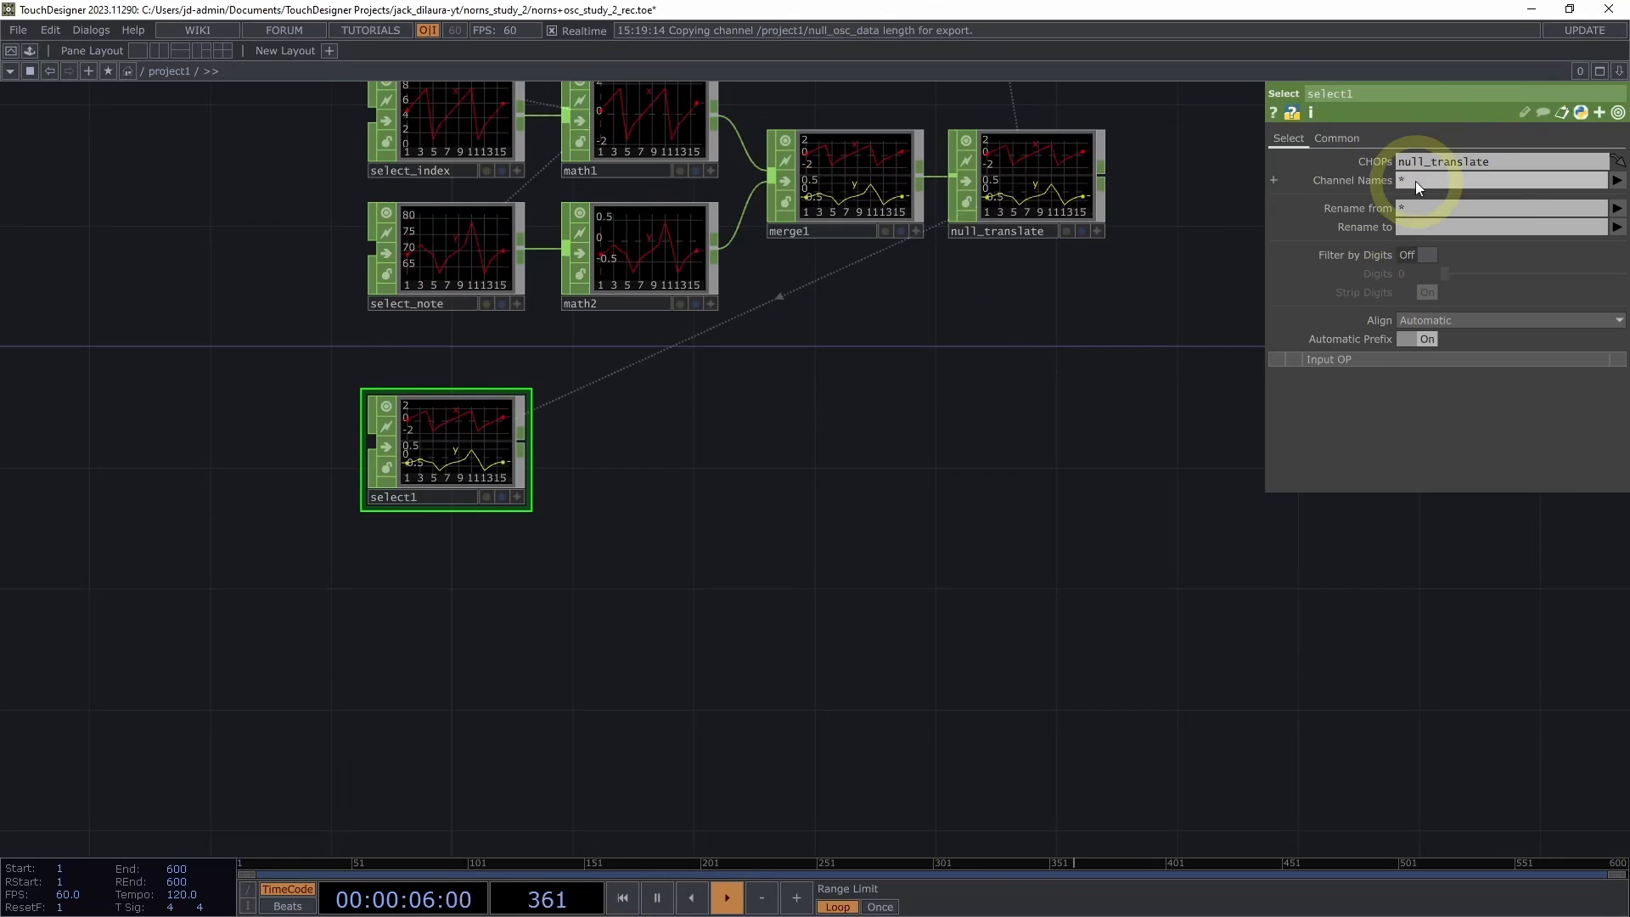
pyautogui.click(1617, 180)
pyautogui.click(1605, 234)
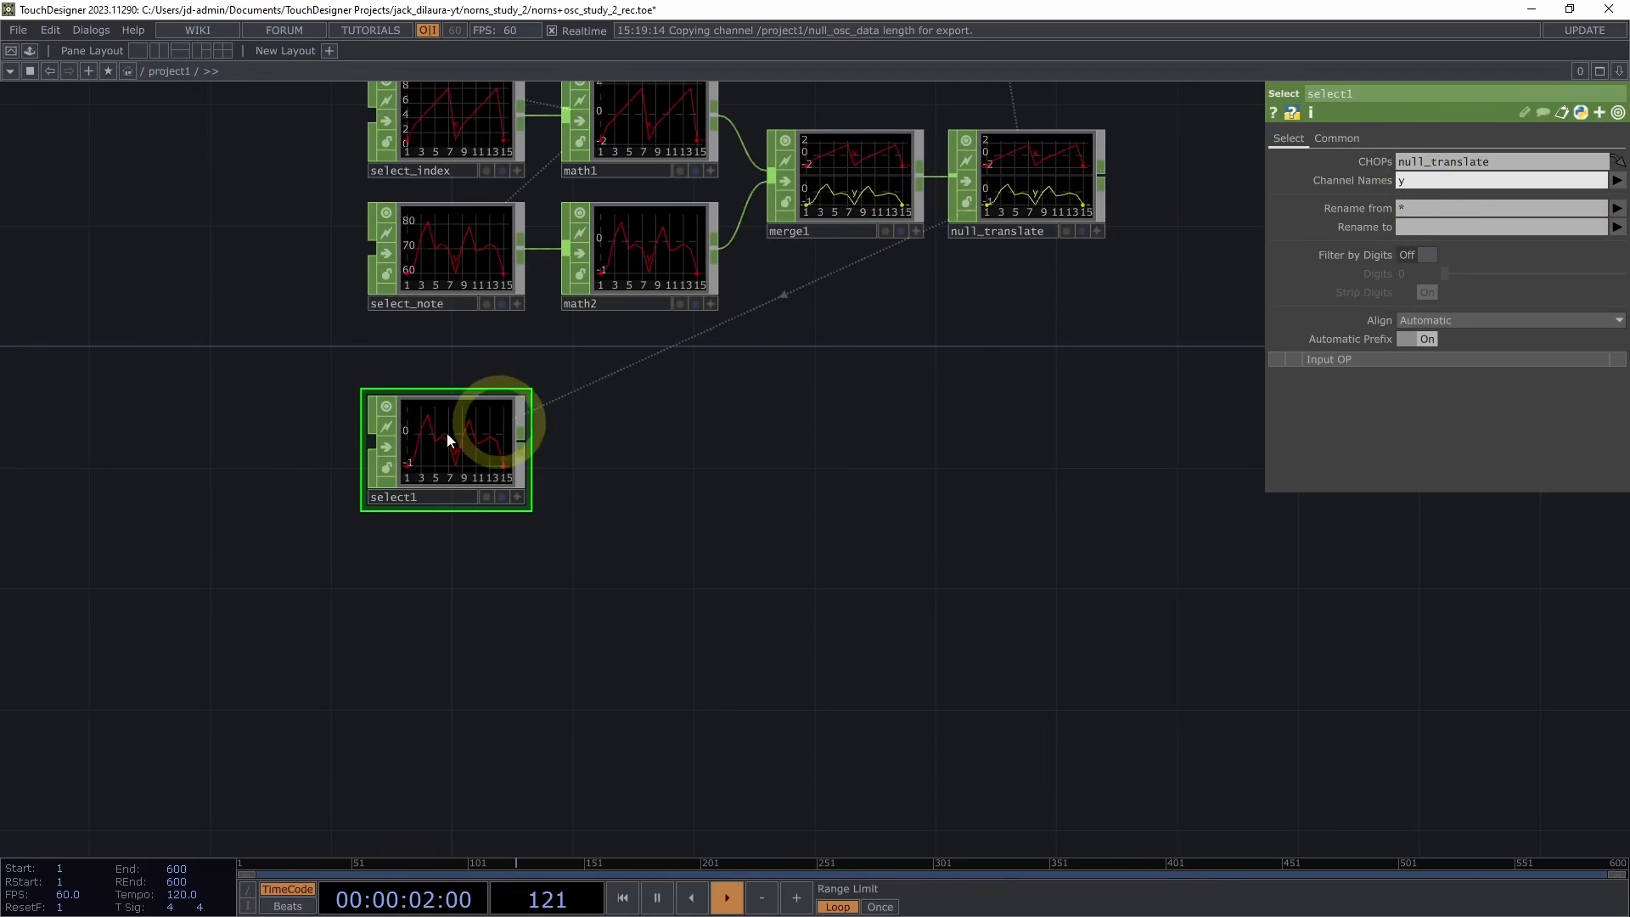
# Rename the new Select CHOP as select_translate_y
pyautogui.click(442, 498)
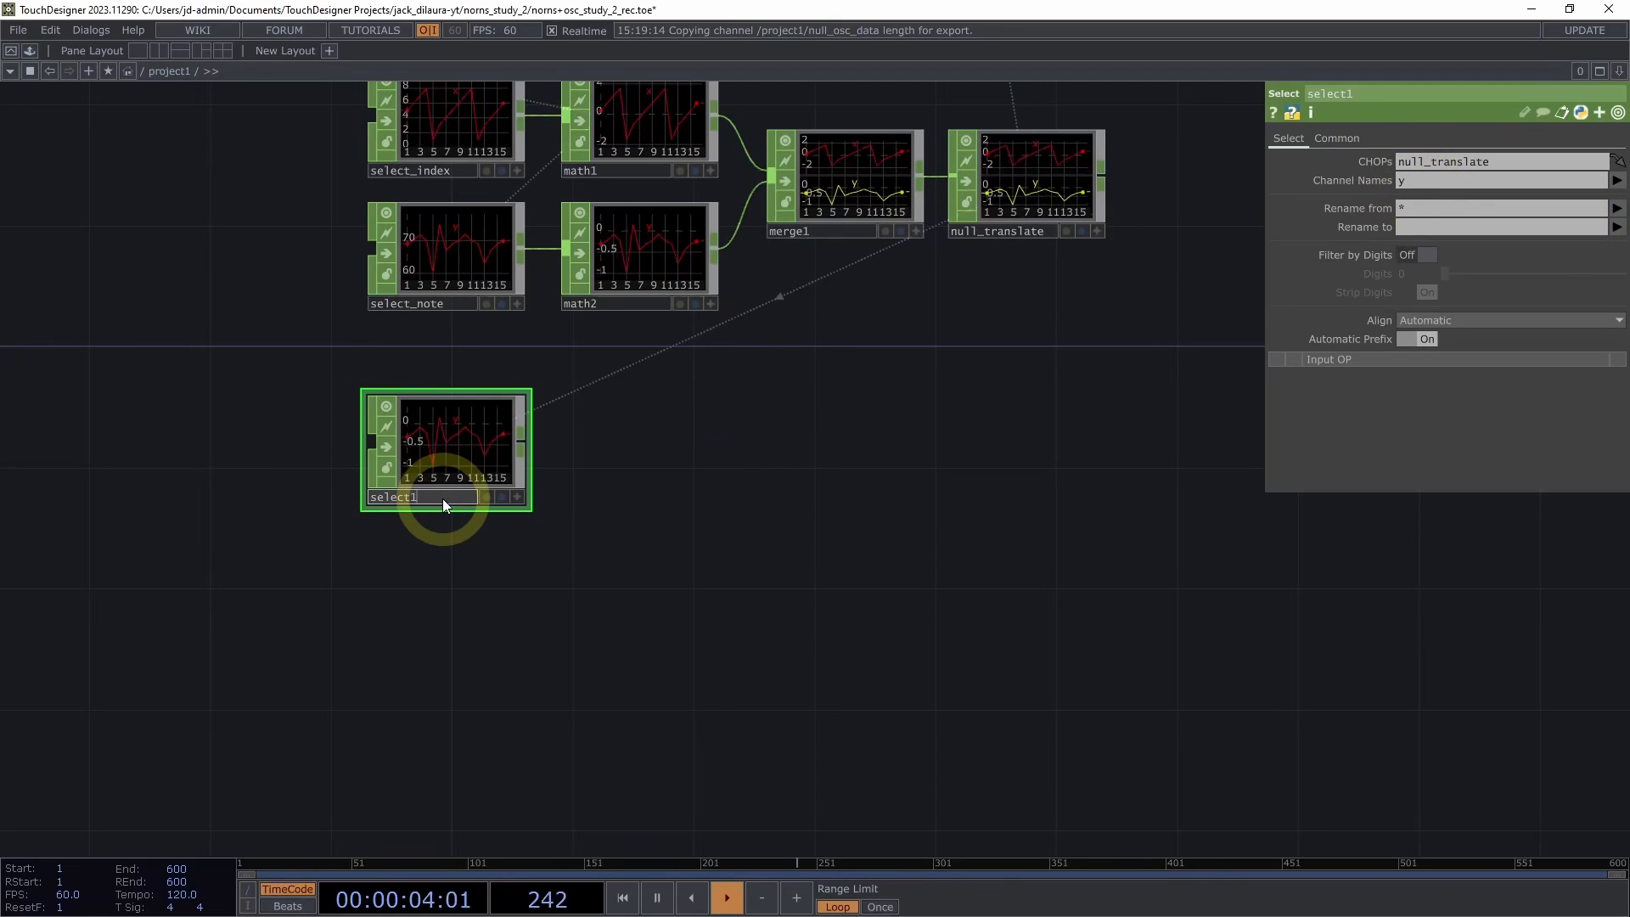
pyautogui.press('BackSpace')
pyautogui.write('_translate_y')
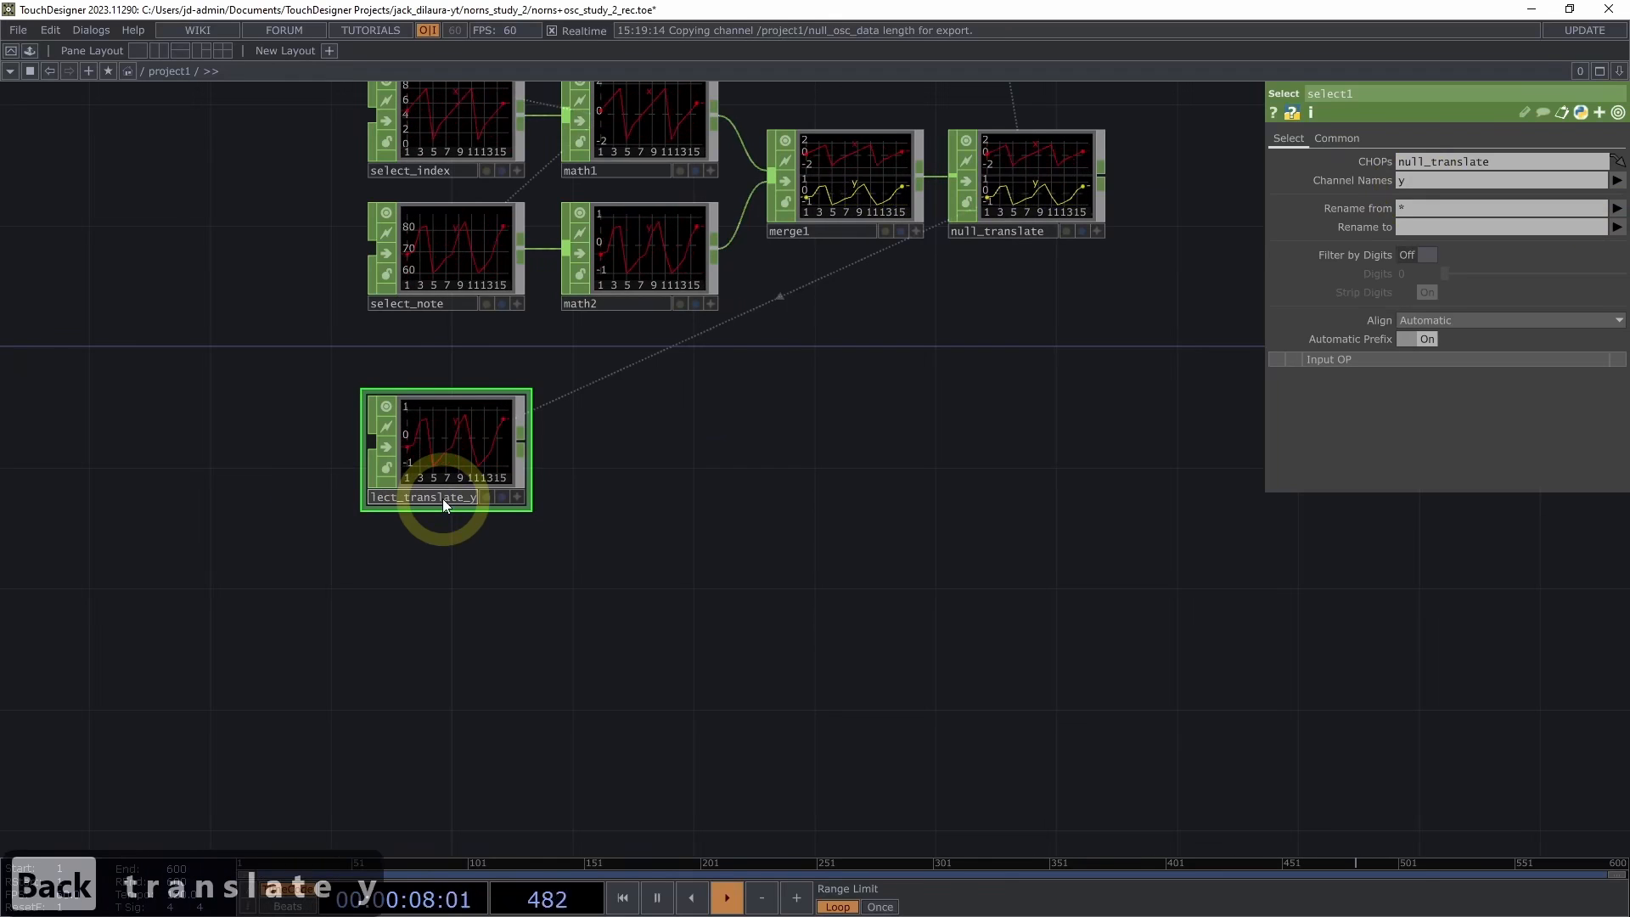
pyautogui.press('Return')
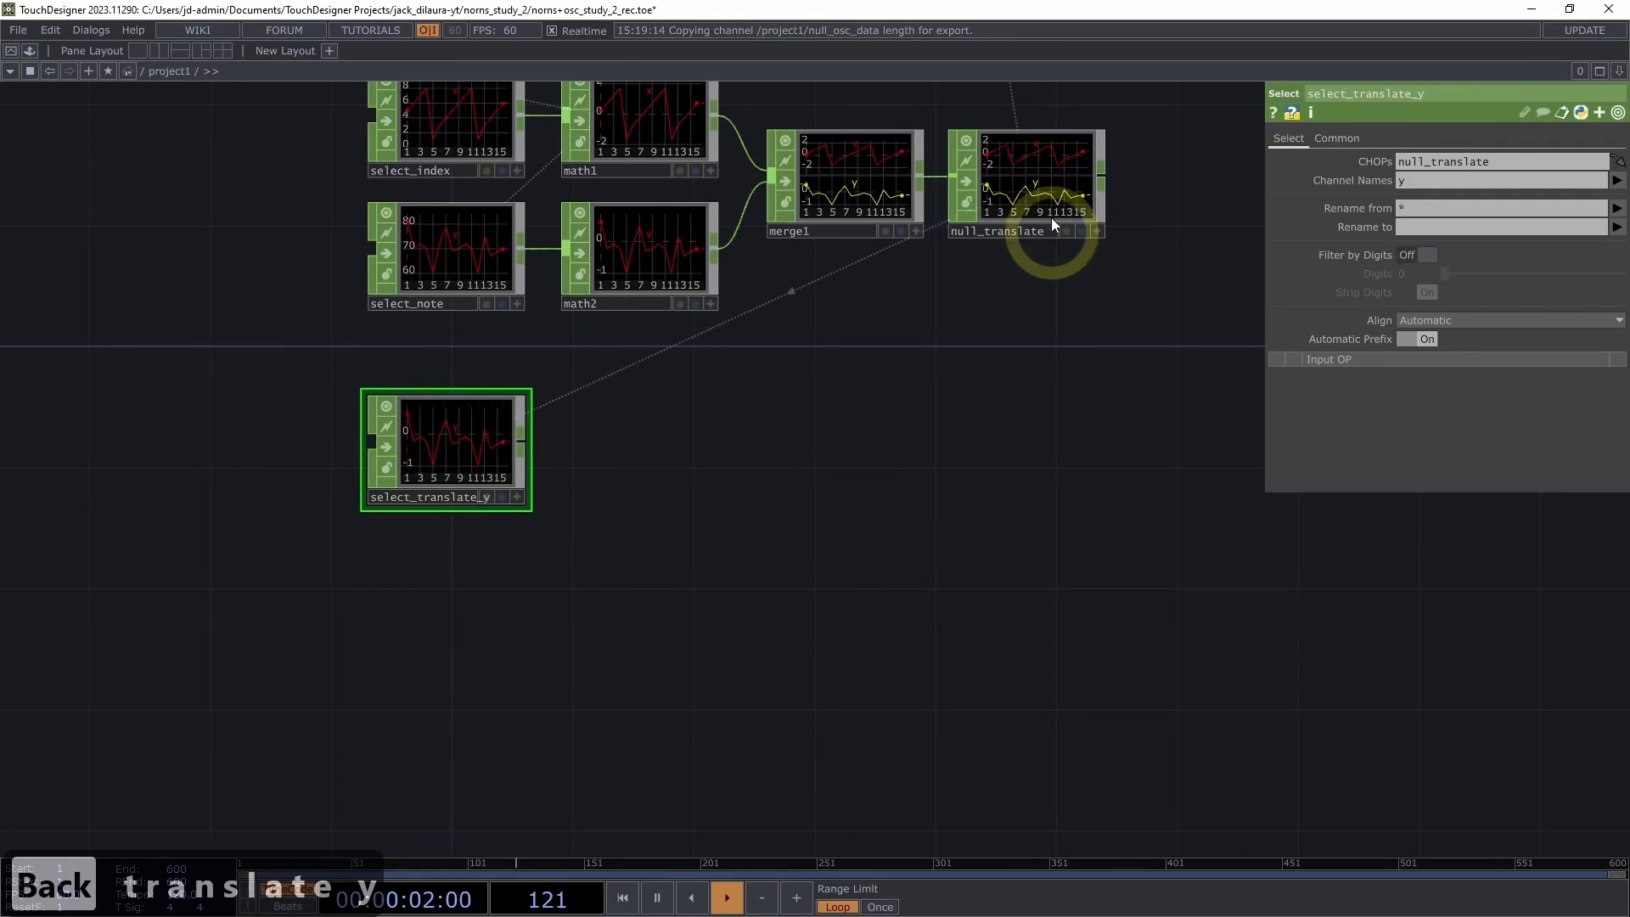
# Add a Ramp TOP in the empty network area beside and below select_translate_y
pyautogui.moveTo(724, 444); pyautogui.dragTo(761, 404)
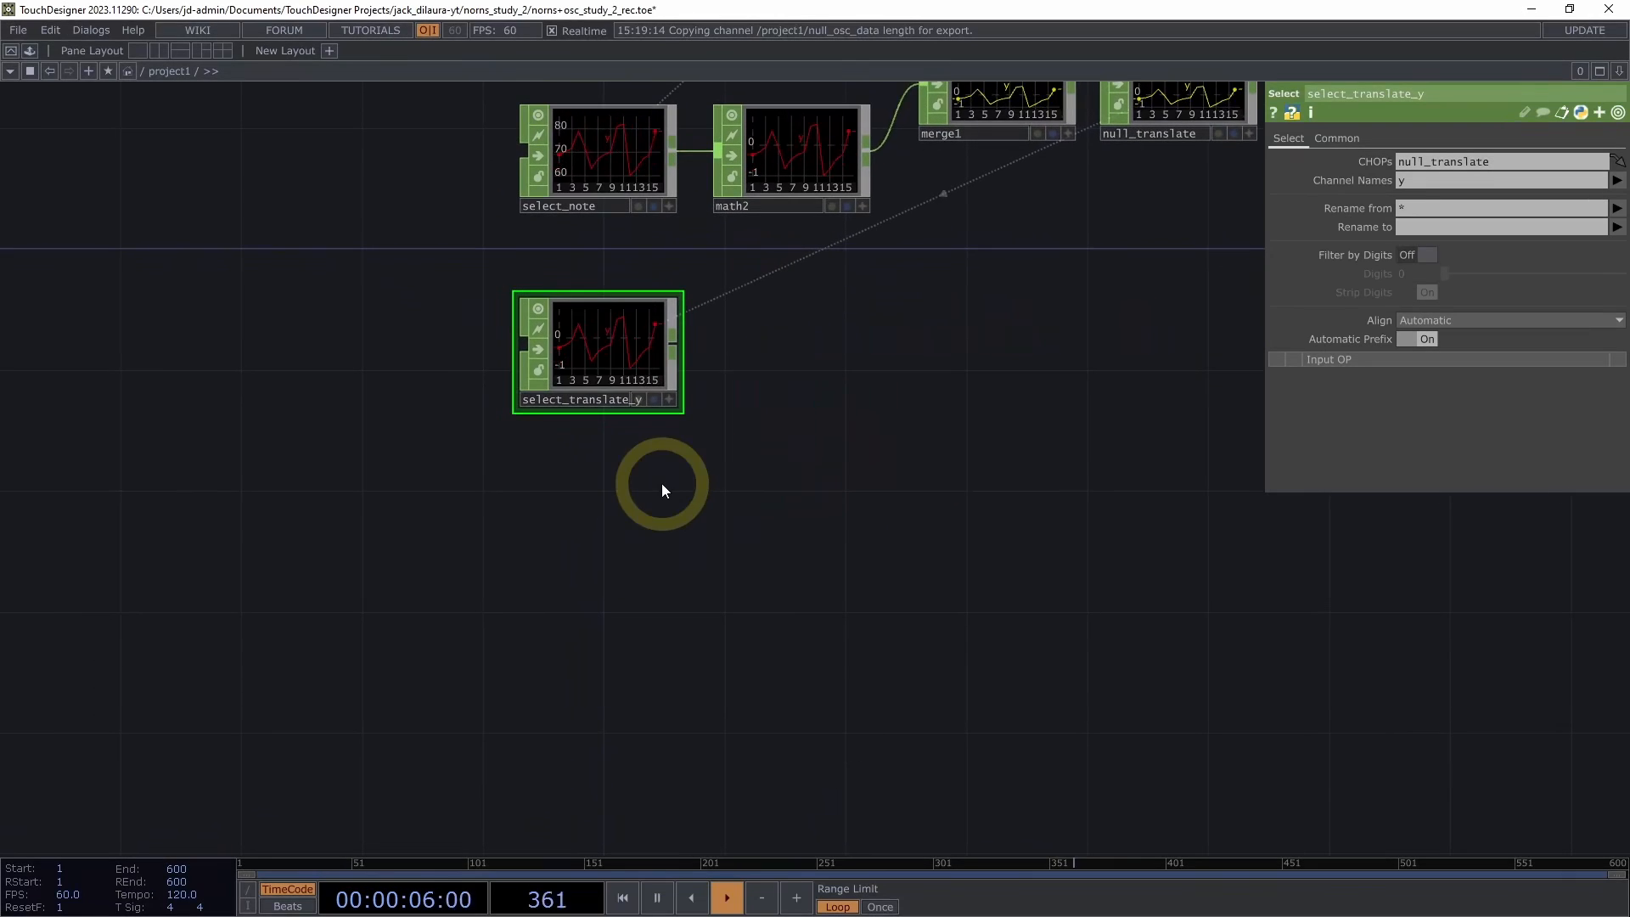
pyautogui.doubleClick(340, 512)
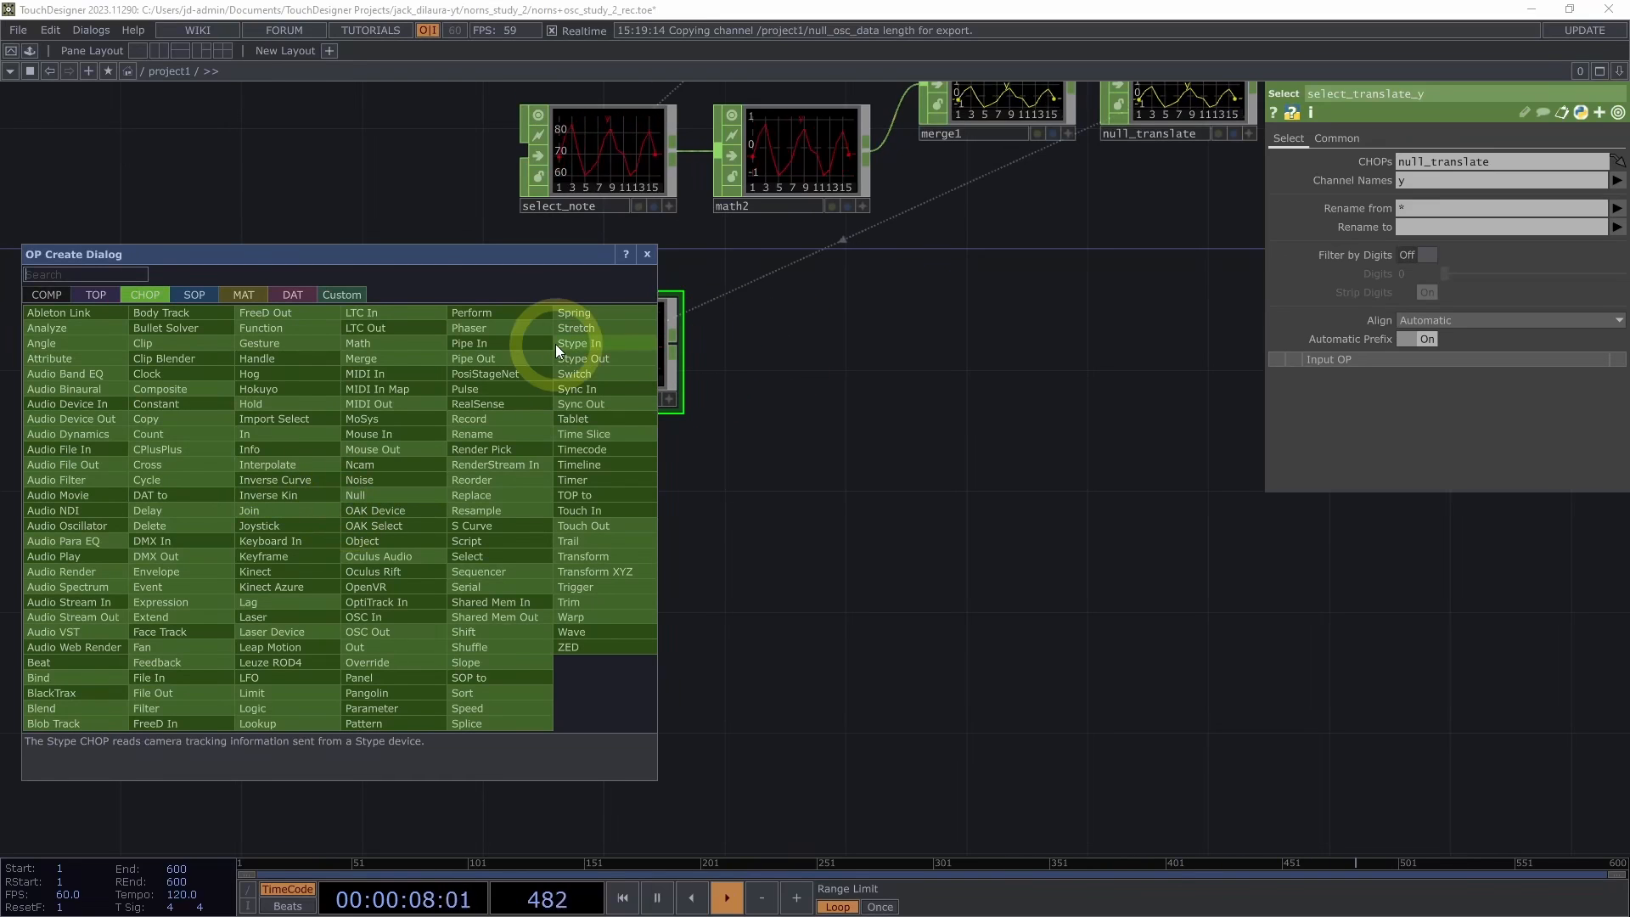
pyautogui.click(93, 301)
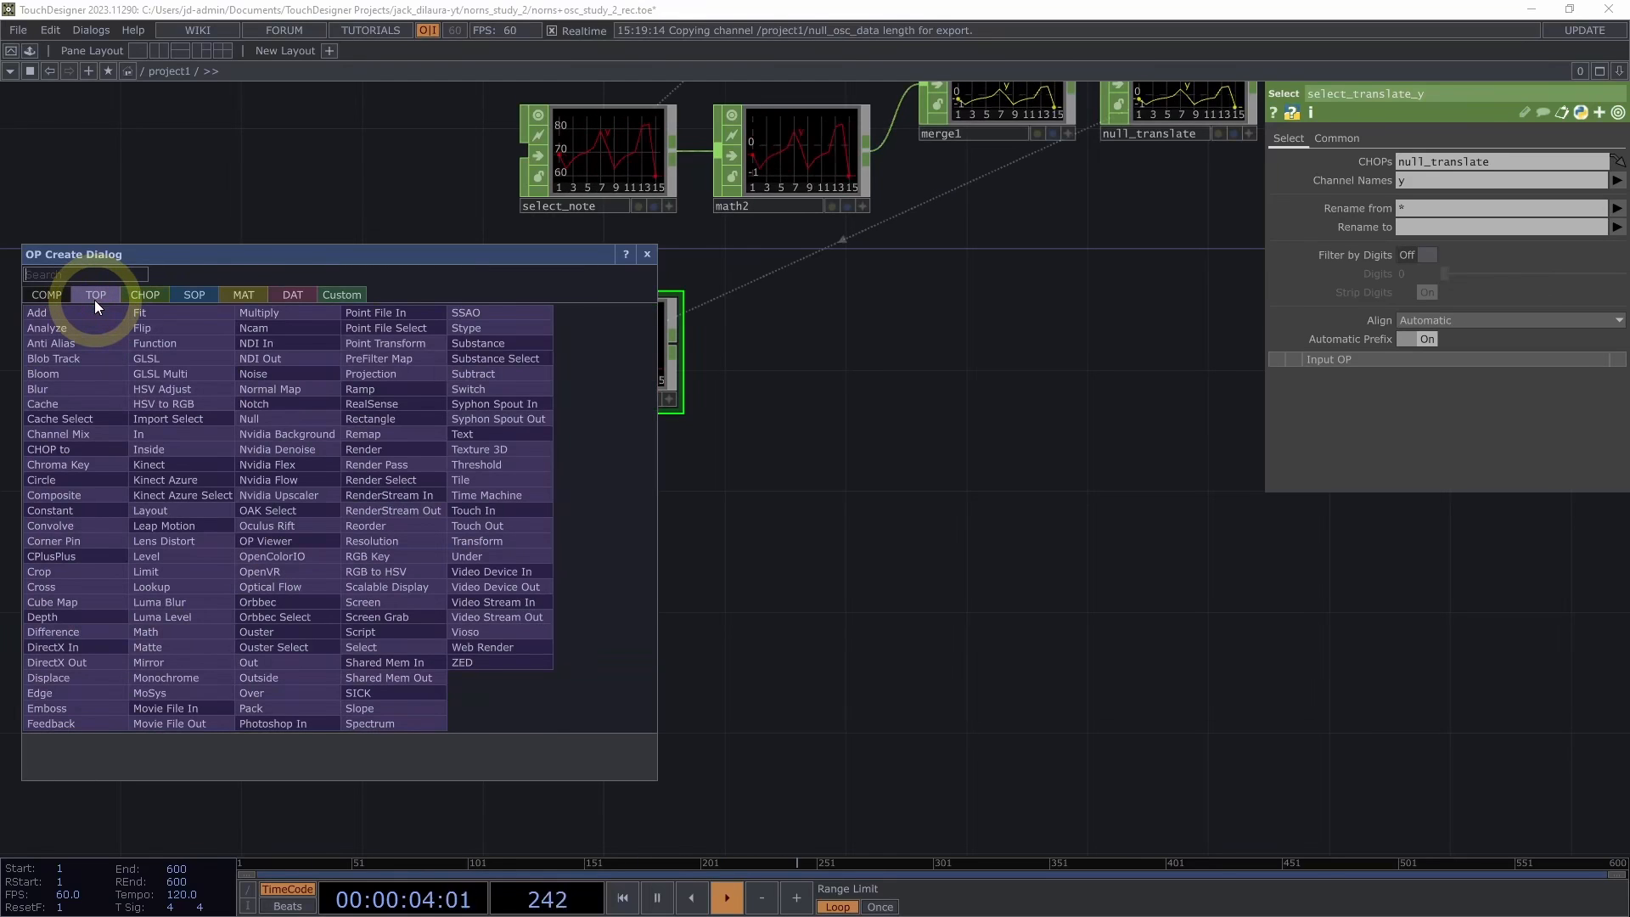
pyautogui.click(350, 391)
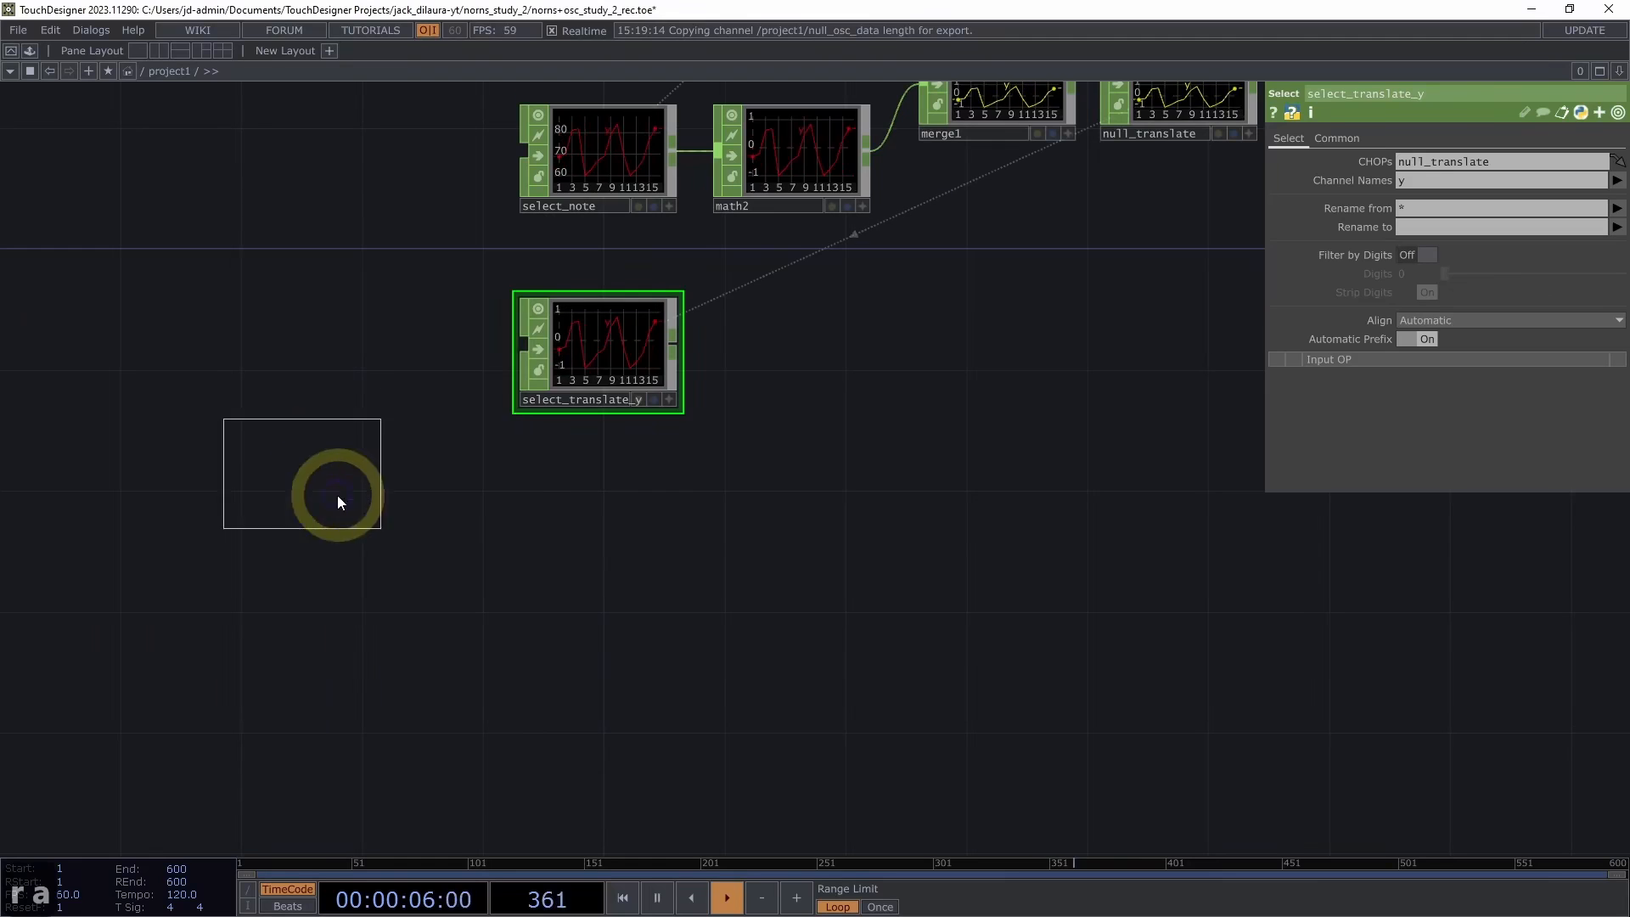
pyautogui.click(339, 499)
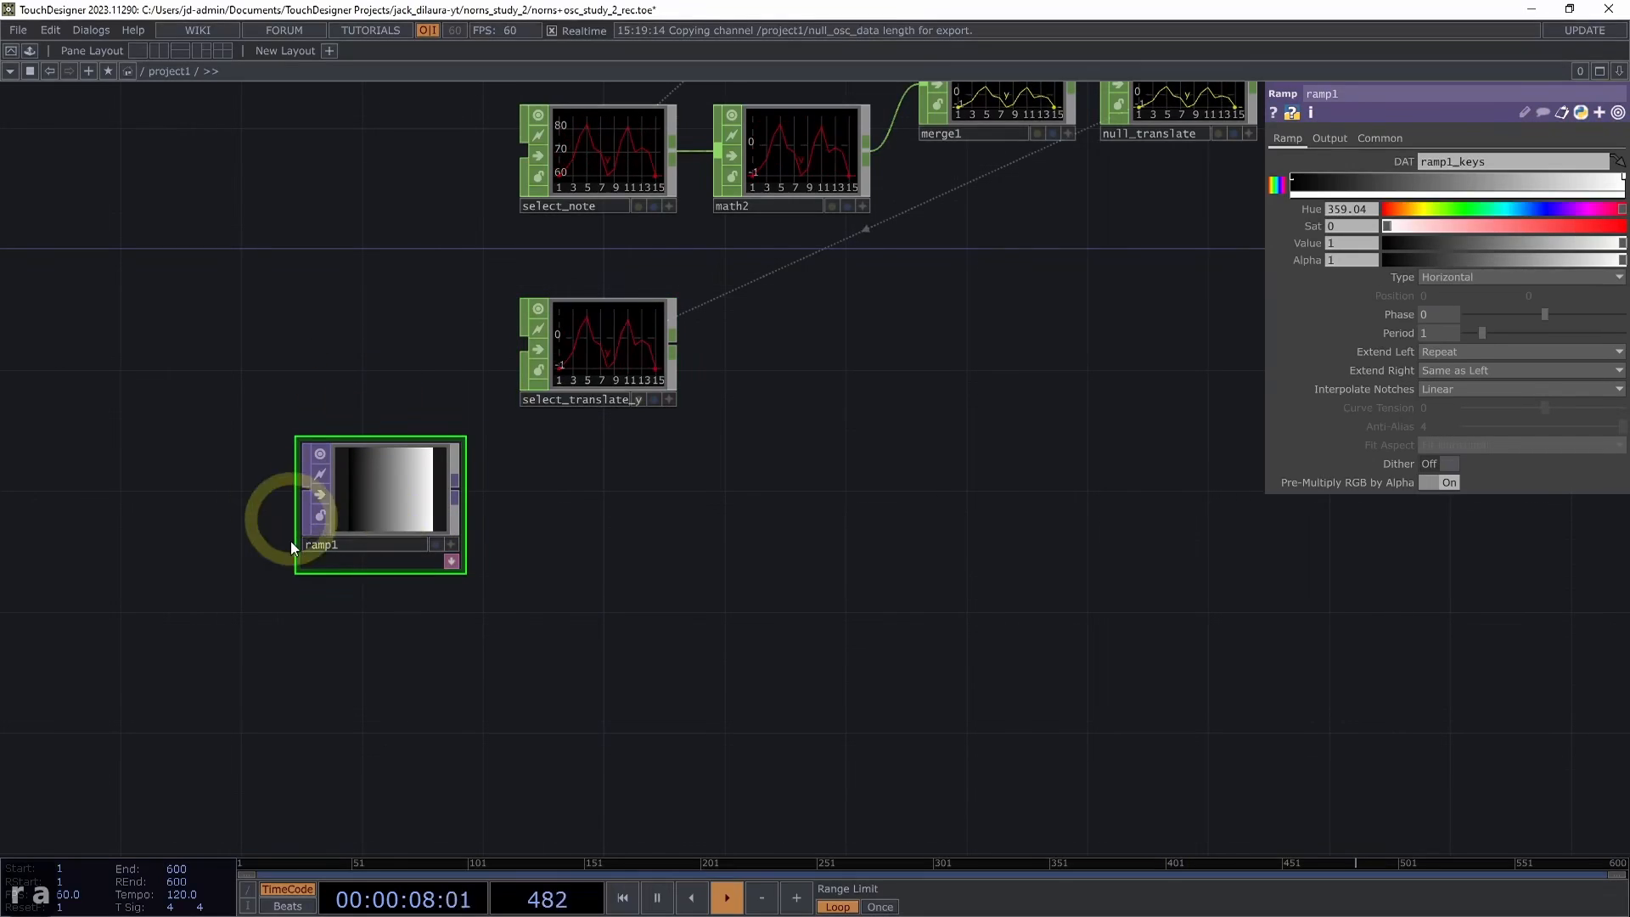
pyautogui.scroll(2, 489, 624)
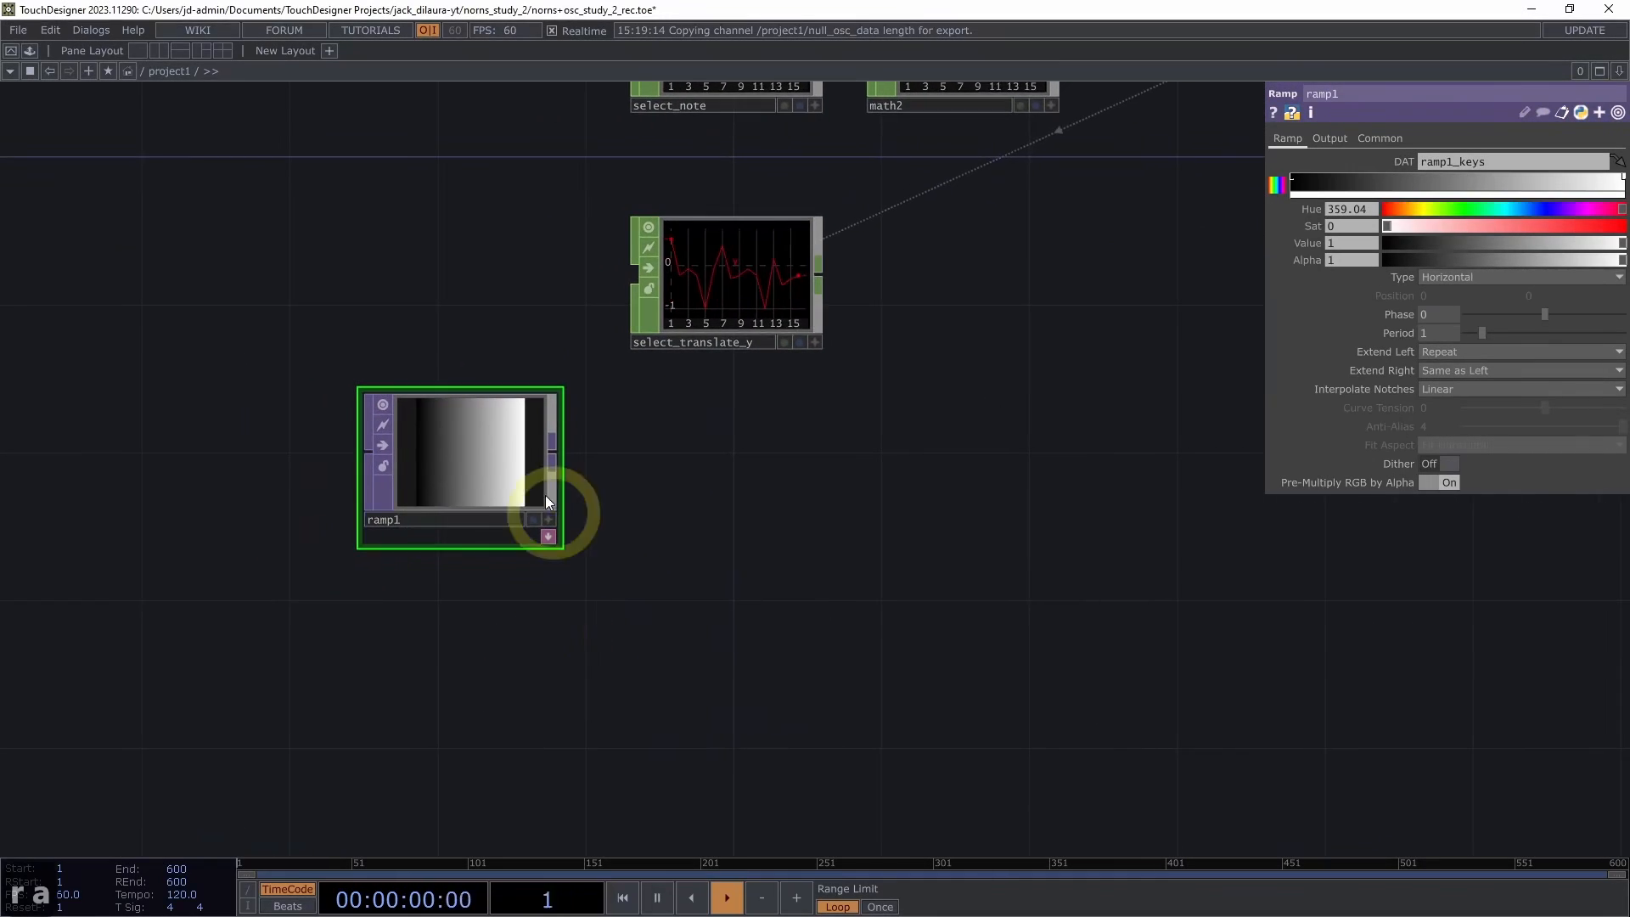
pyautogui.click(1472, 277)
pyautogui.click(1447, 322)
pyautogui.click(1459, 277)
pyautogui.click(1447, 342)
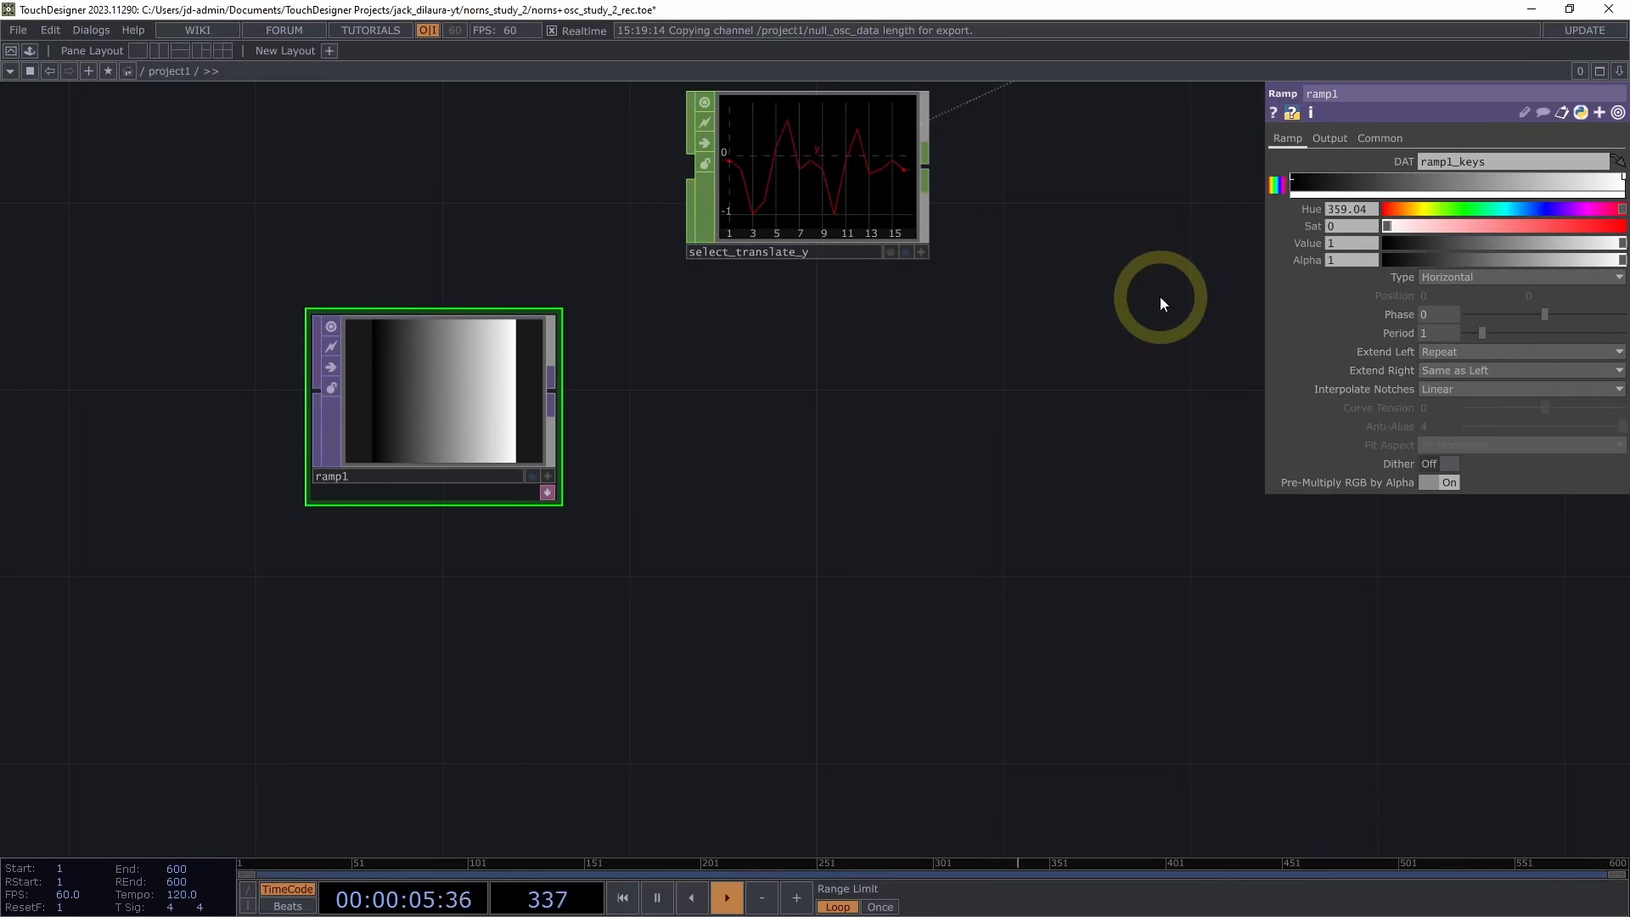
# Color ramp1's start key blue with hue 236, saturation 1, value 1, and add a yellow key near the middle with hue 62, saturation 1
pyautogui.click(1294, 180)
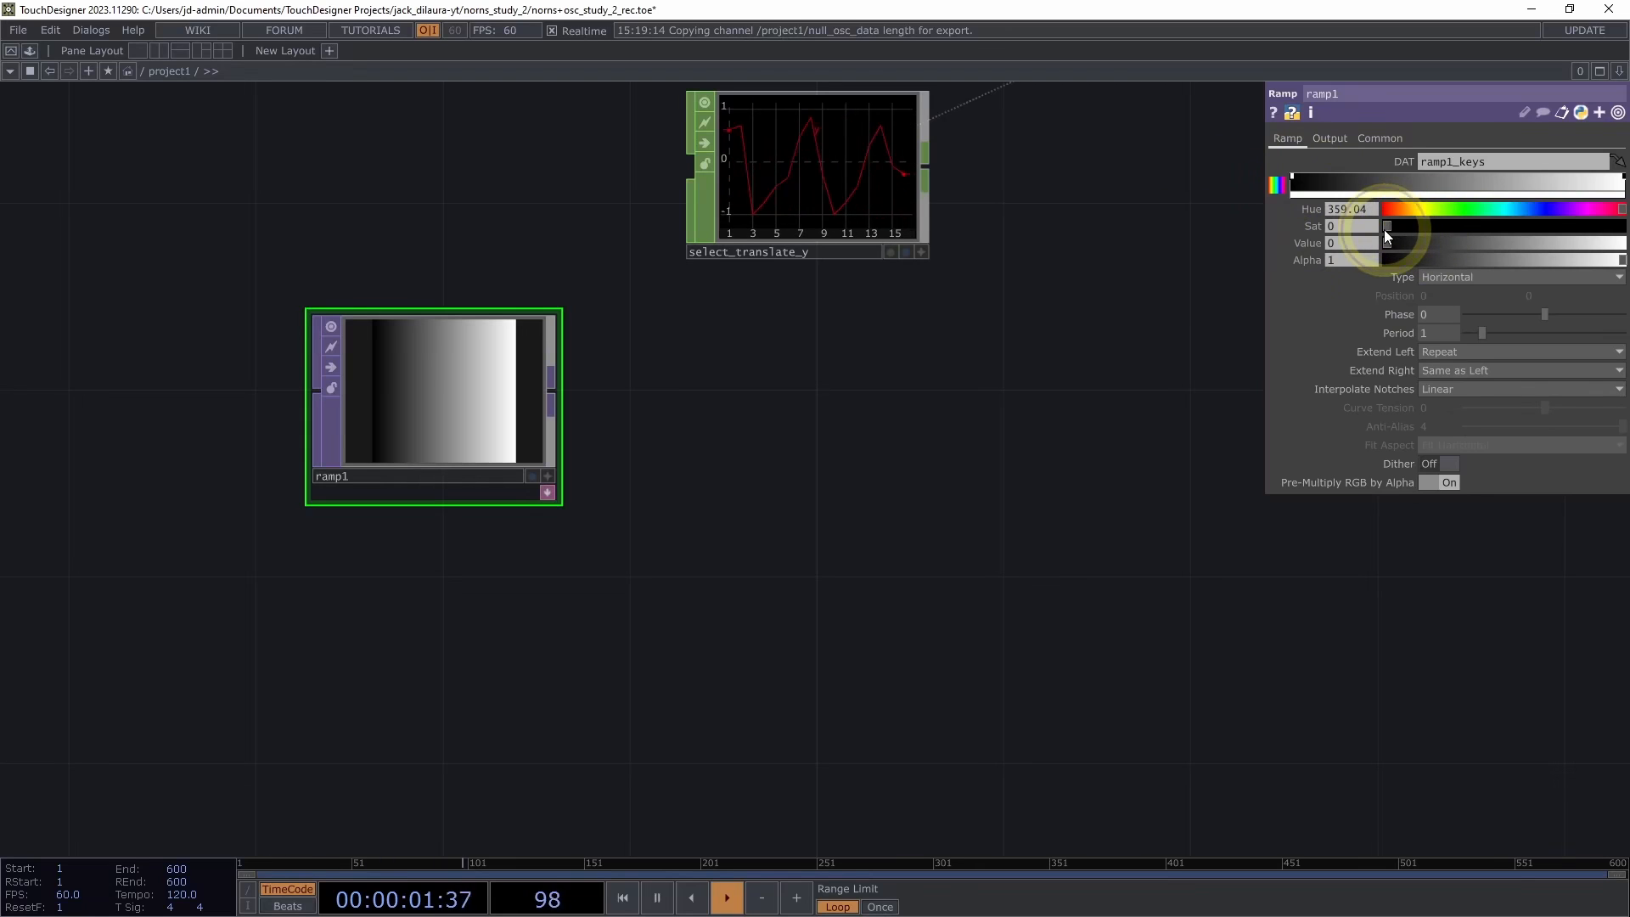
pyautogui.moveTo(1387, 227); pyautogui.dragTo(1618, 229)
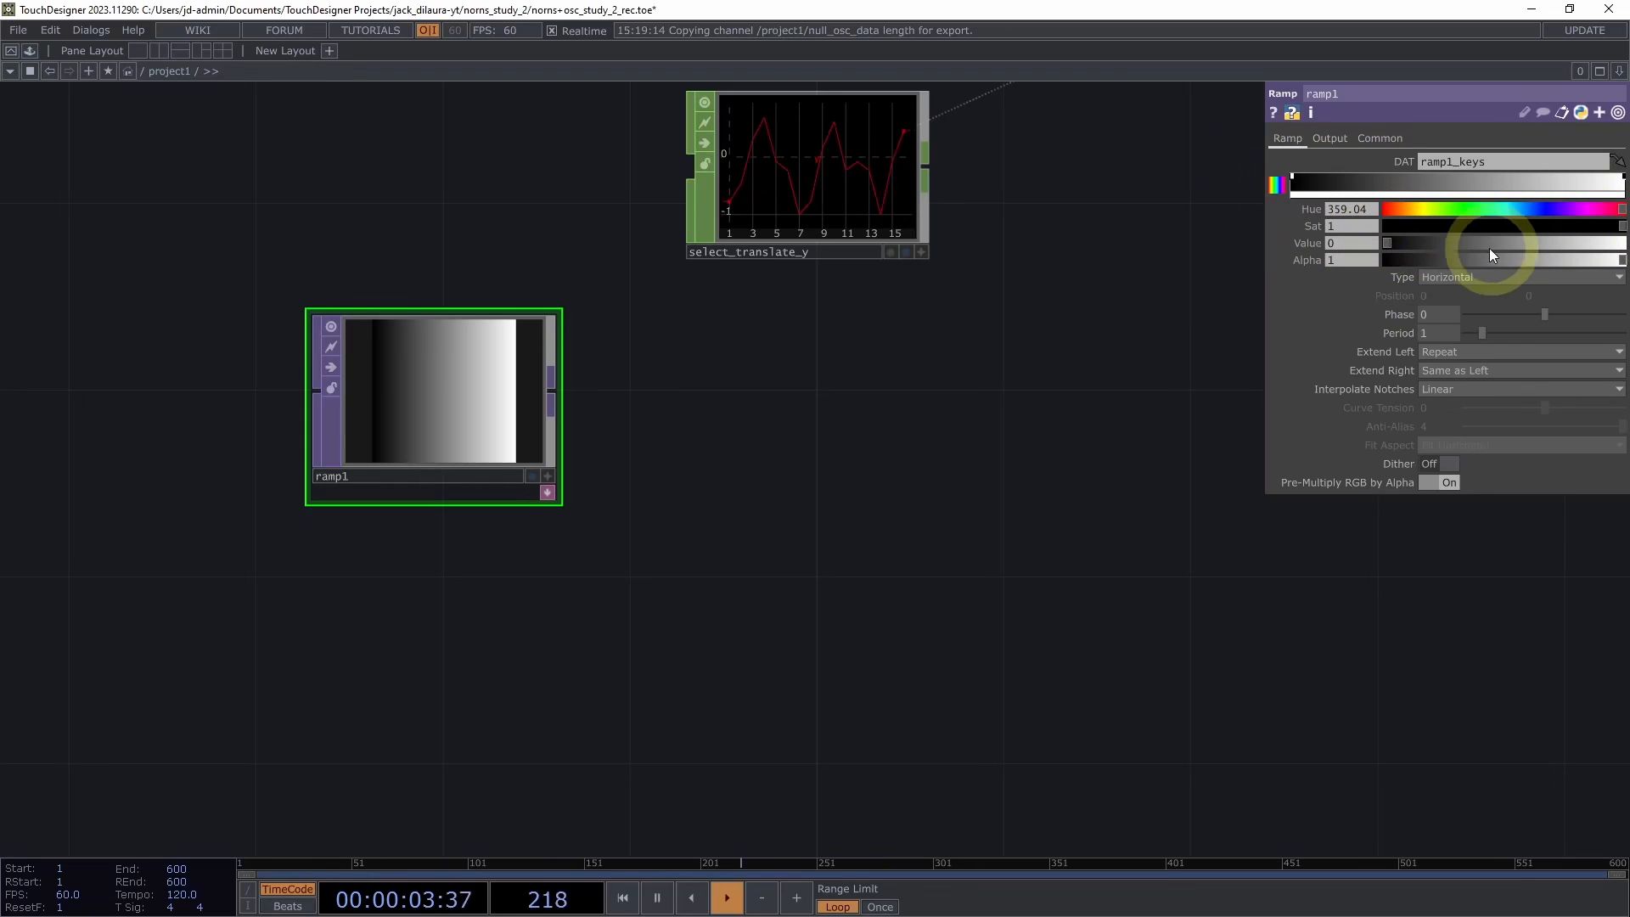
pyautogui.moveTo(1426, 247); pyautogui.dragTo(1543, 210)
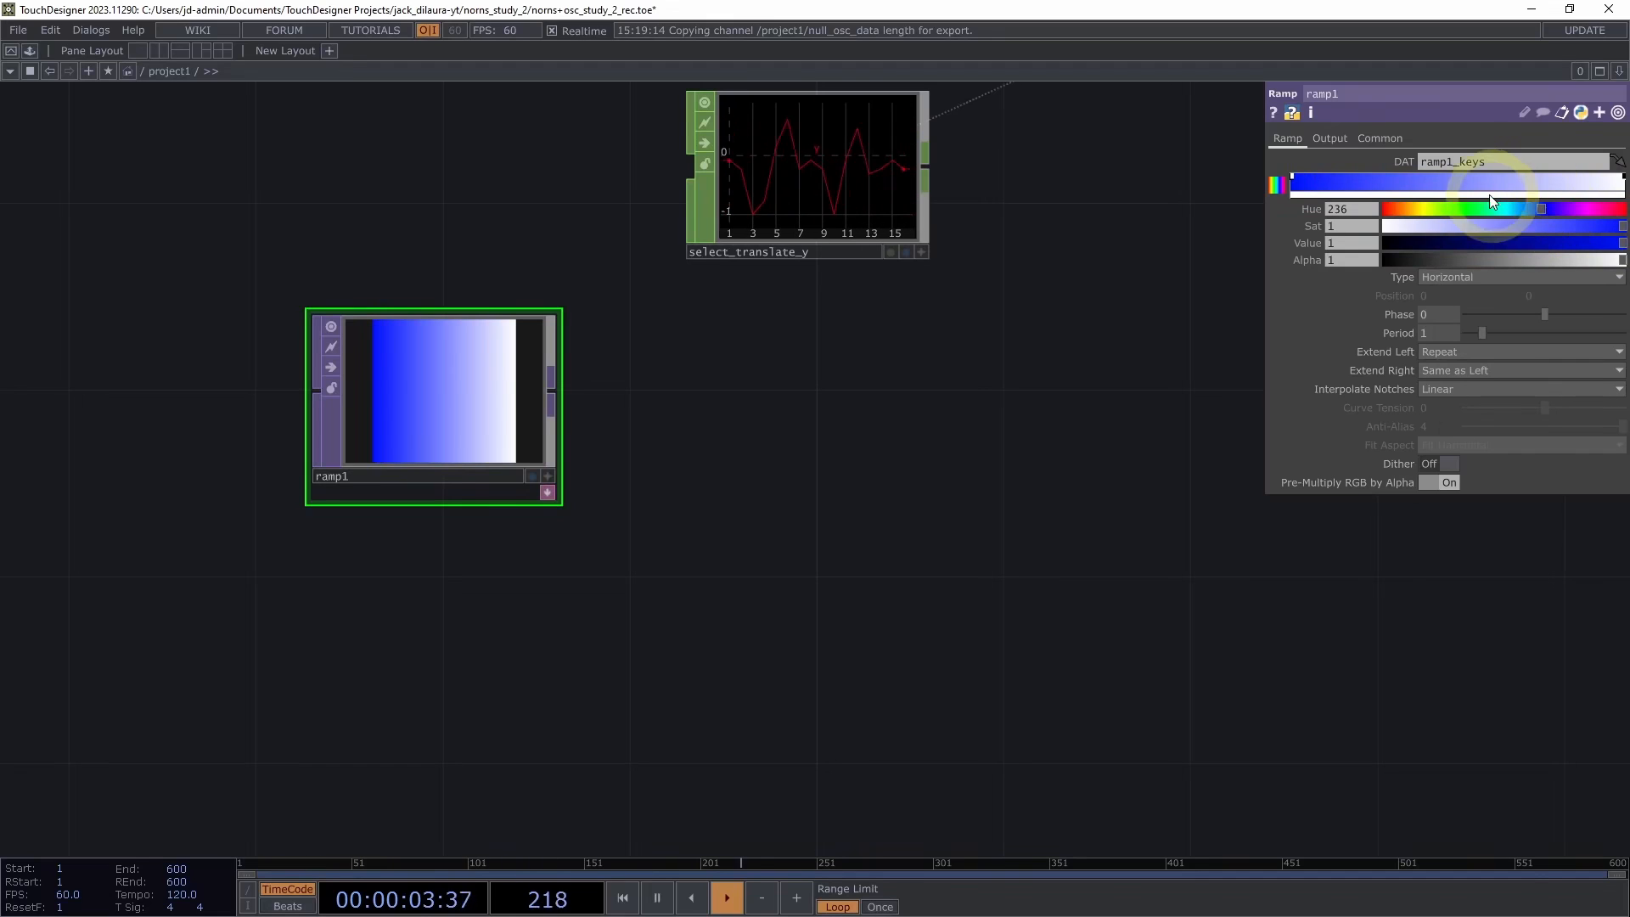
pyautogui.click(1452, 173)
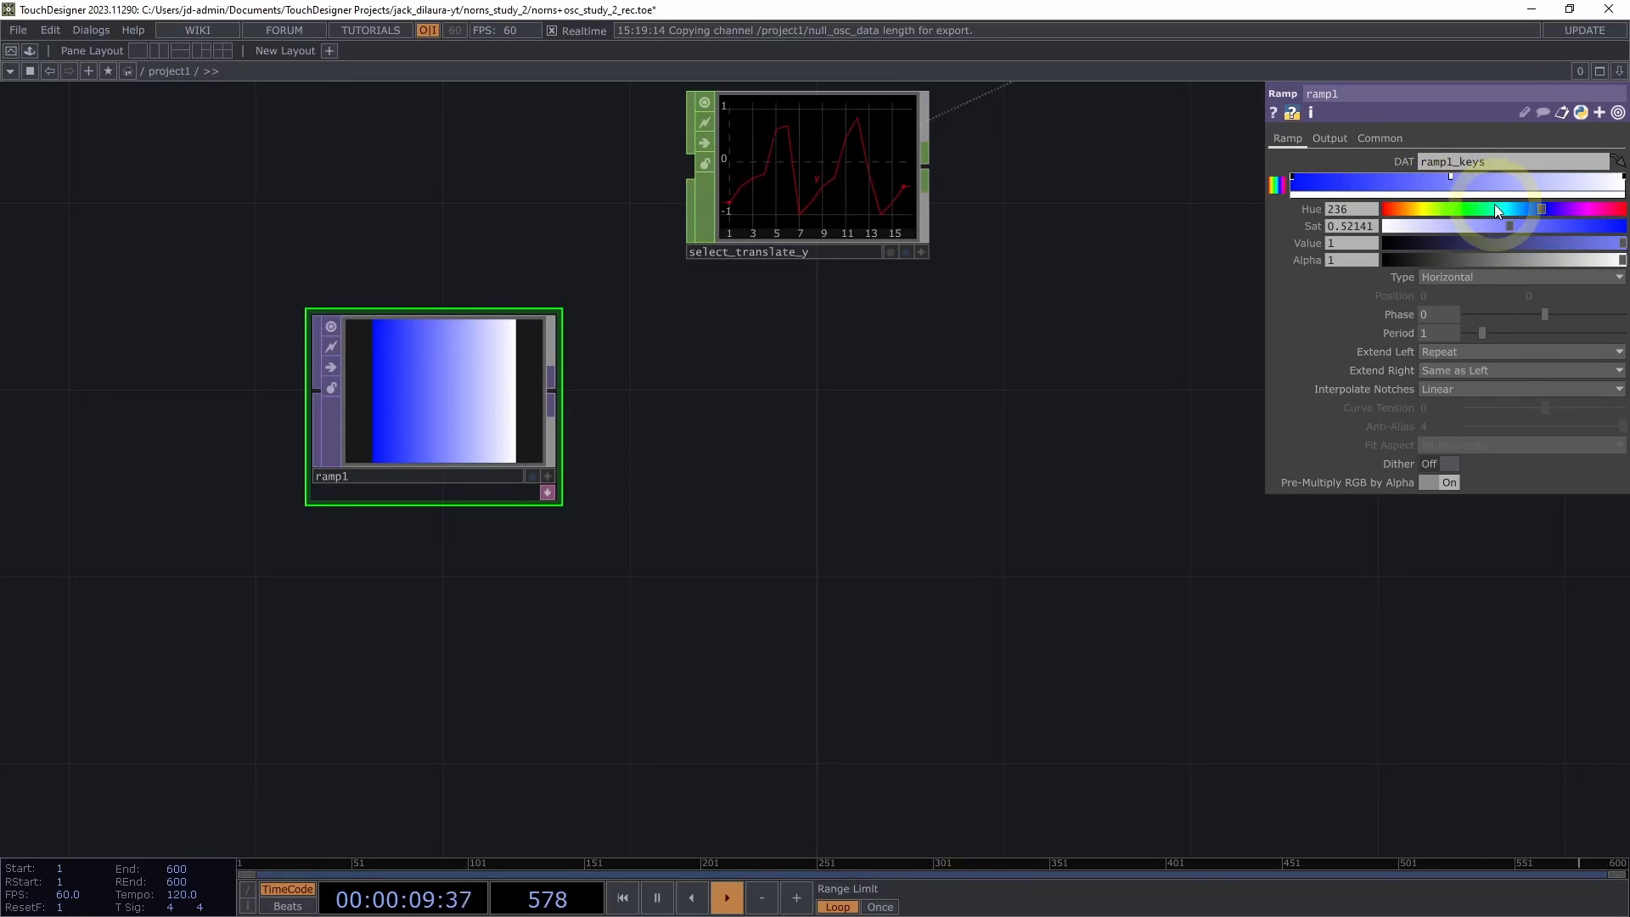
pyautogui.moveTo(1534, 210); pyautogui.dragTo(1623, 226)
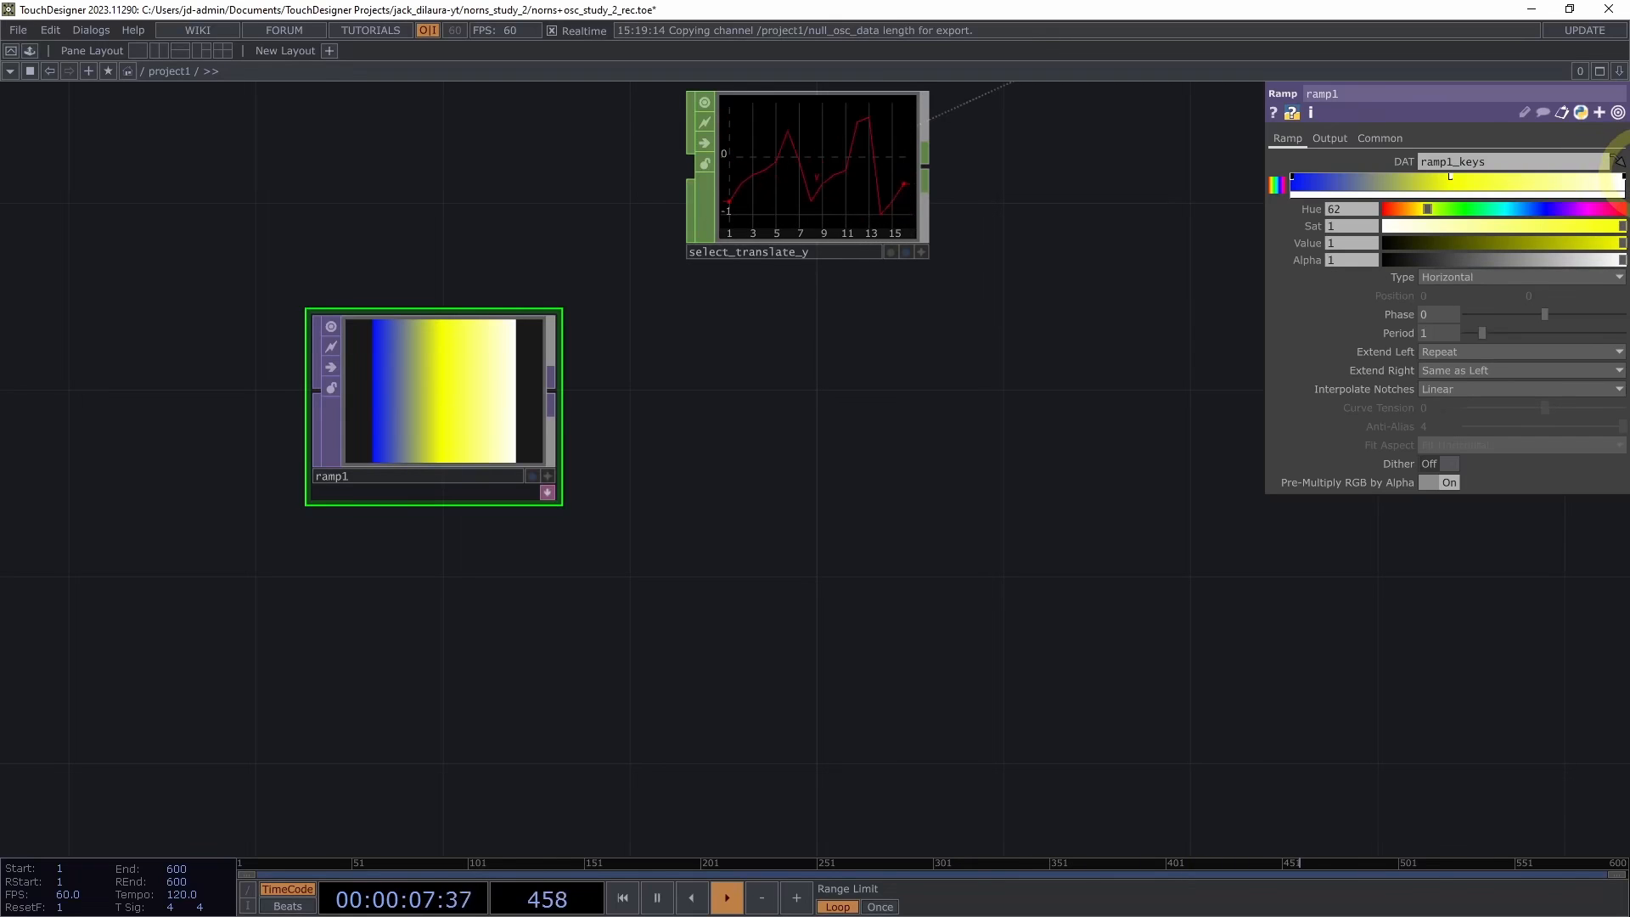
# Color ramp1's end key cyan with hue 180 and saturation 1
pyautogui.click(1624, 177)
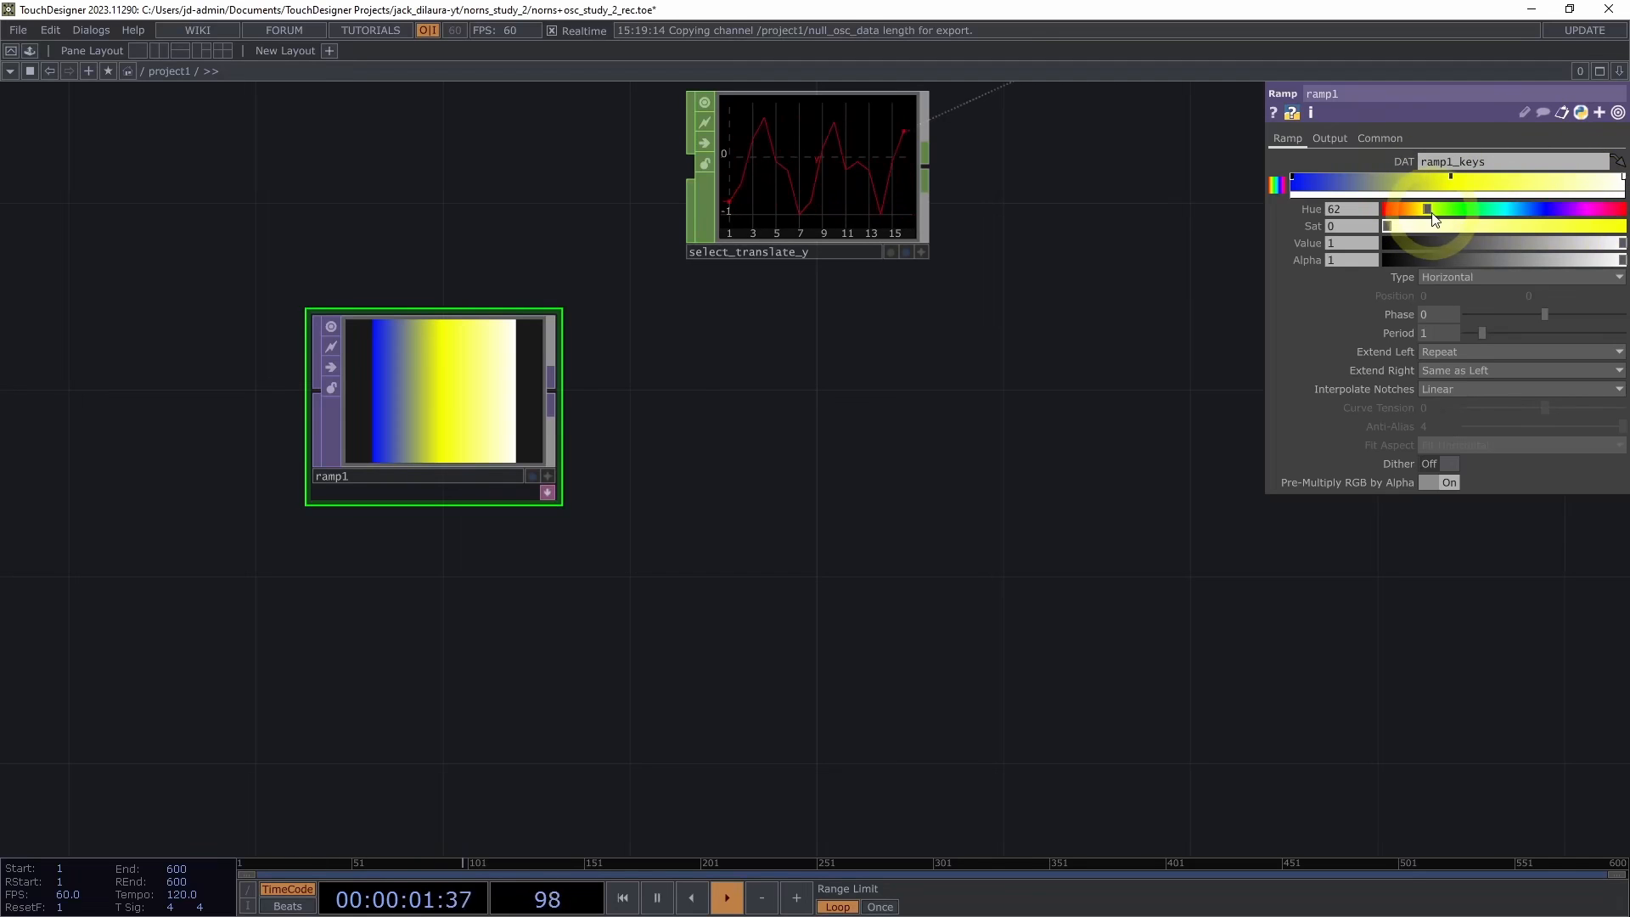
pyautogui.moveTo(1430, 212); pyautogui.dragTo(1629, 226)
pyautogui.click(1385, 226)
# Shift ramp1's yellow middle key slightly toward the cyan end of the gradient
pyautogui.click(1452, 177)
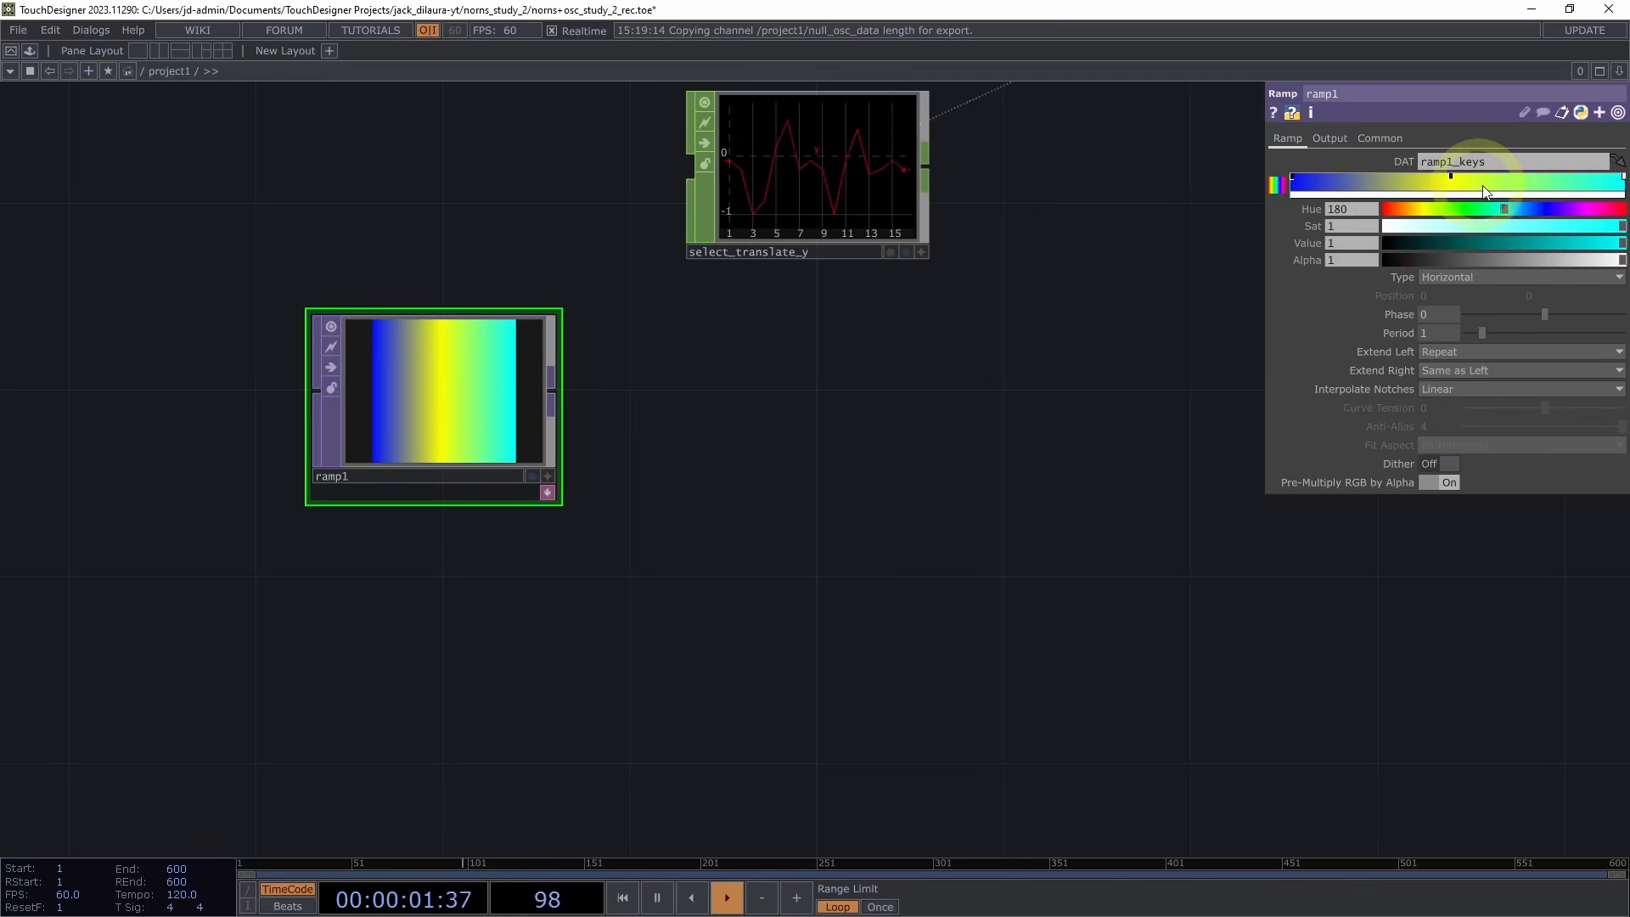
pyautogui.moveTo(1451, 176); pyautogui.dragTo(1470, 176)
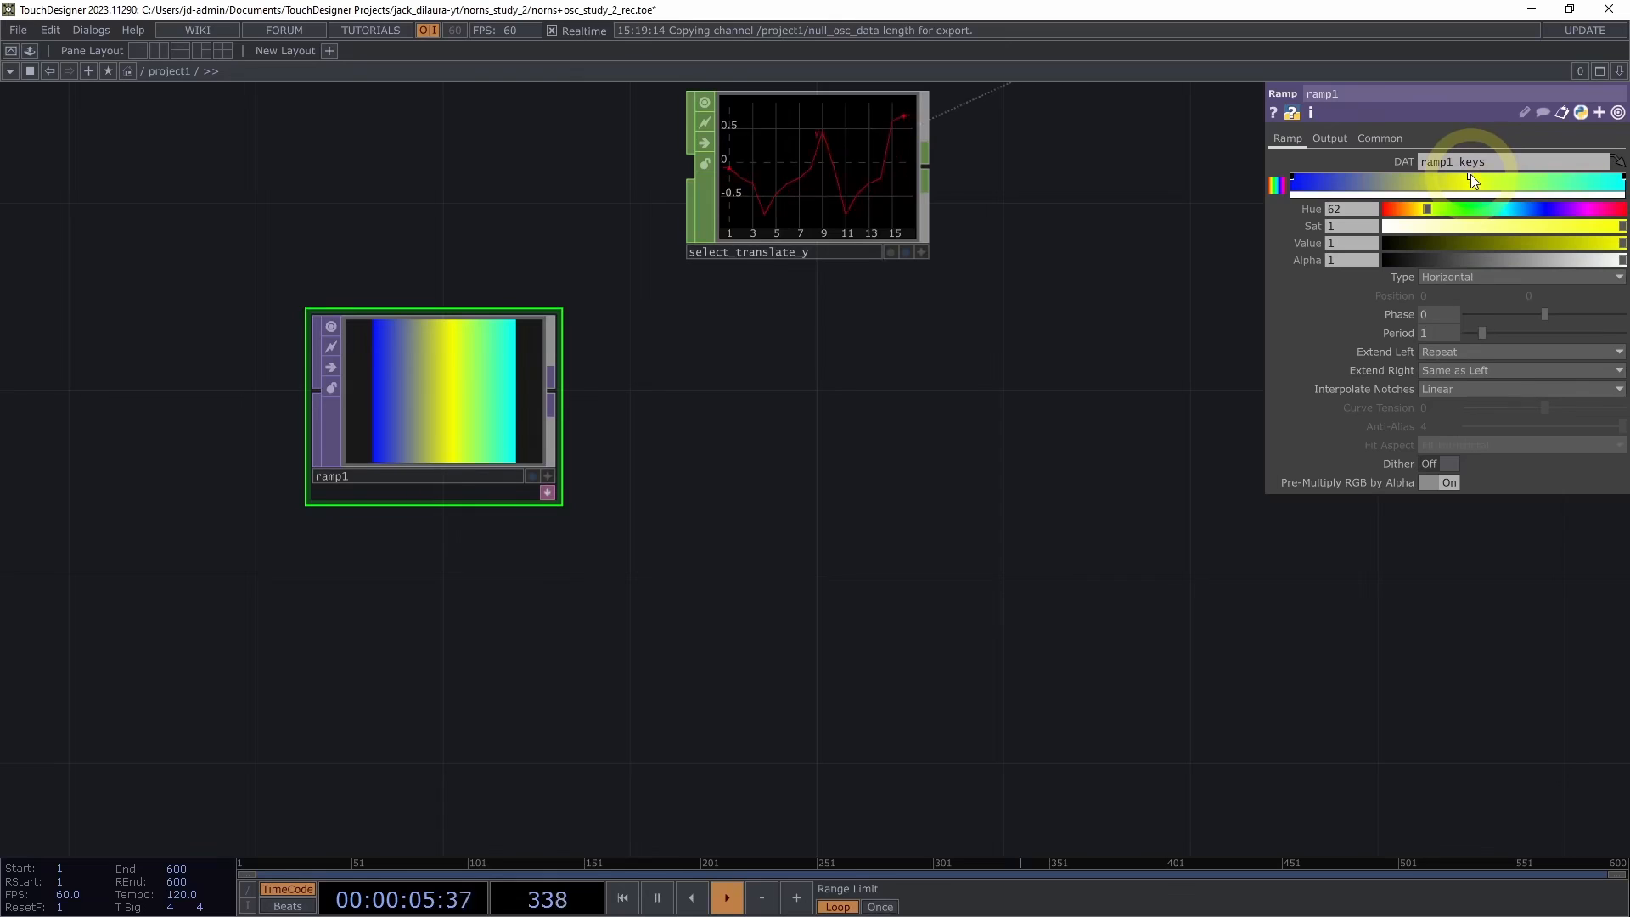
pyautogui.moveTo(1473, 176); pyautogui.dragTo(1467, 175)
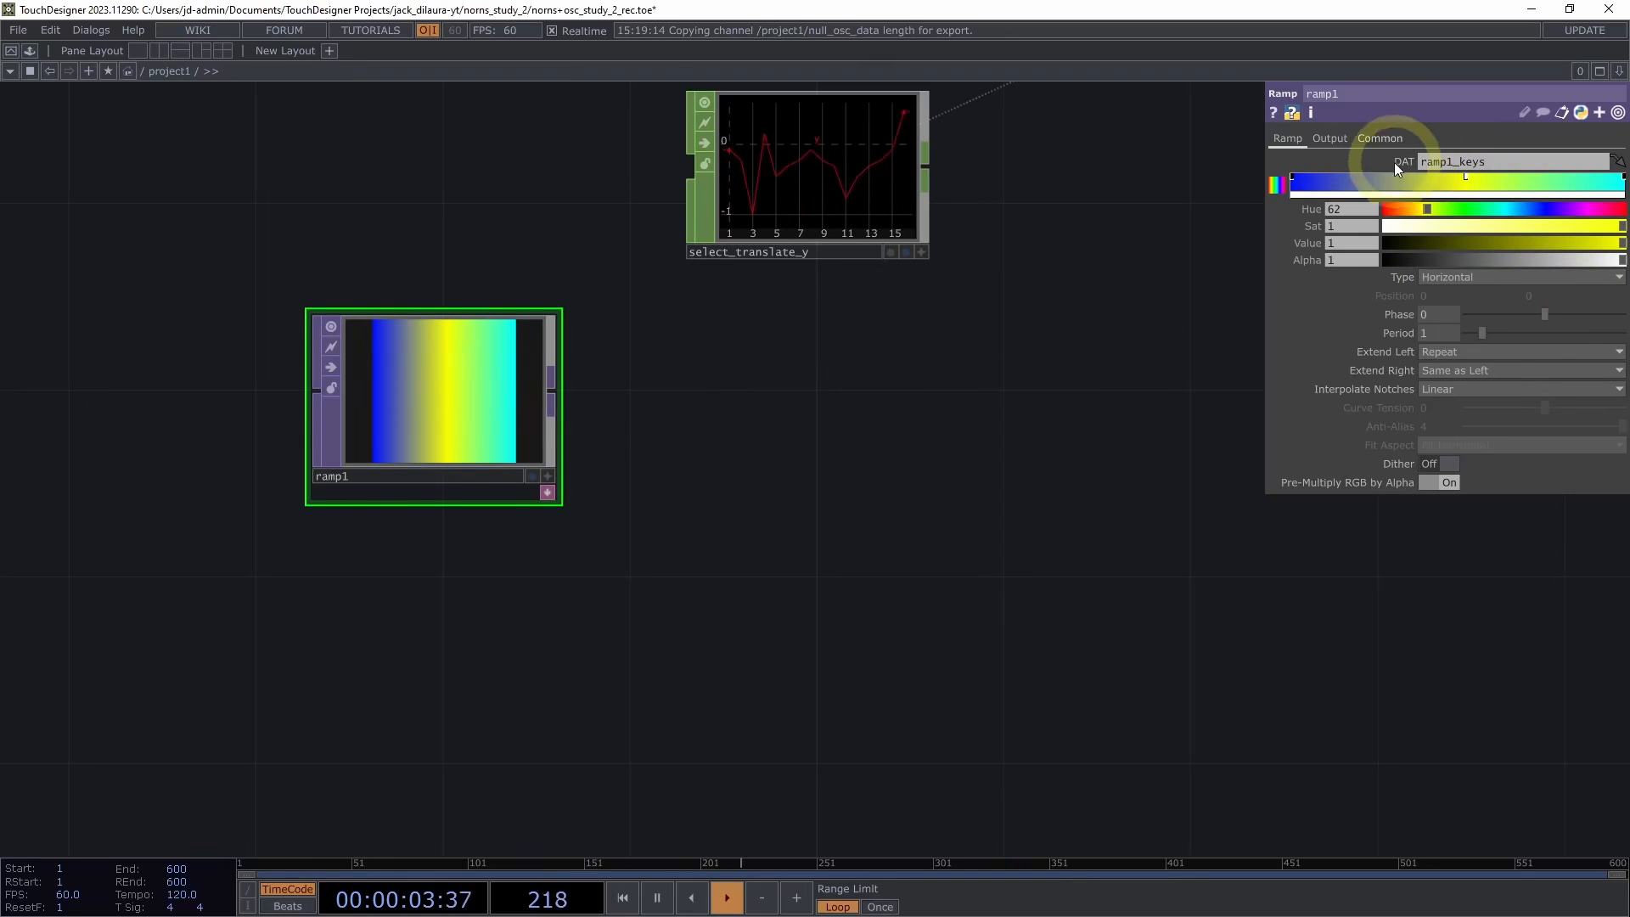
# Add an extra color key between ramp1's blue and yellow keys and remove it again
pyautogui.click(1372, 173)
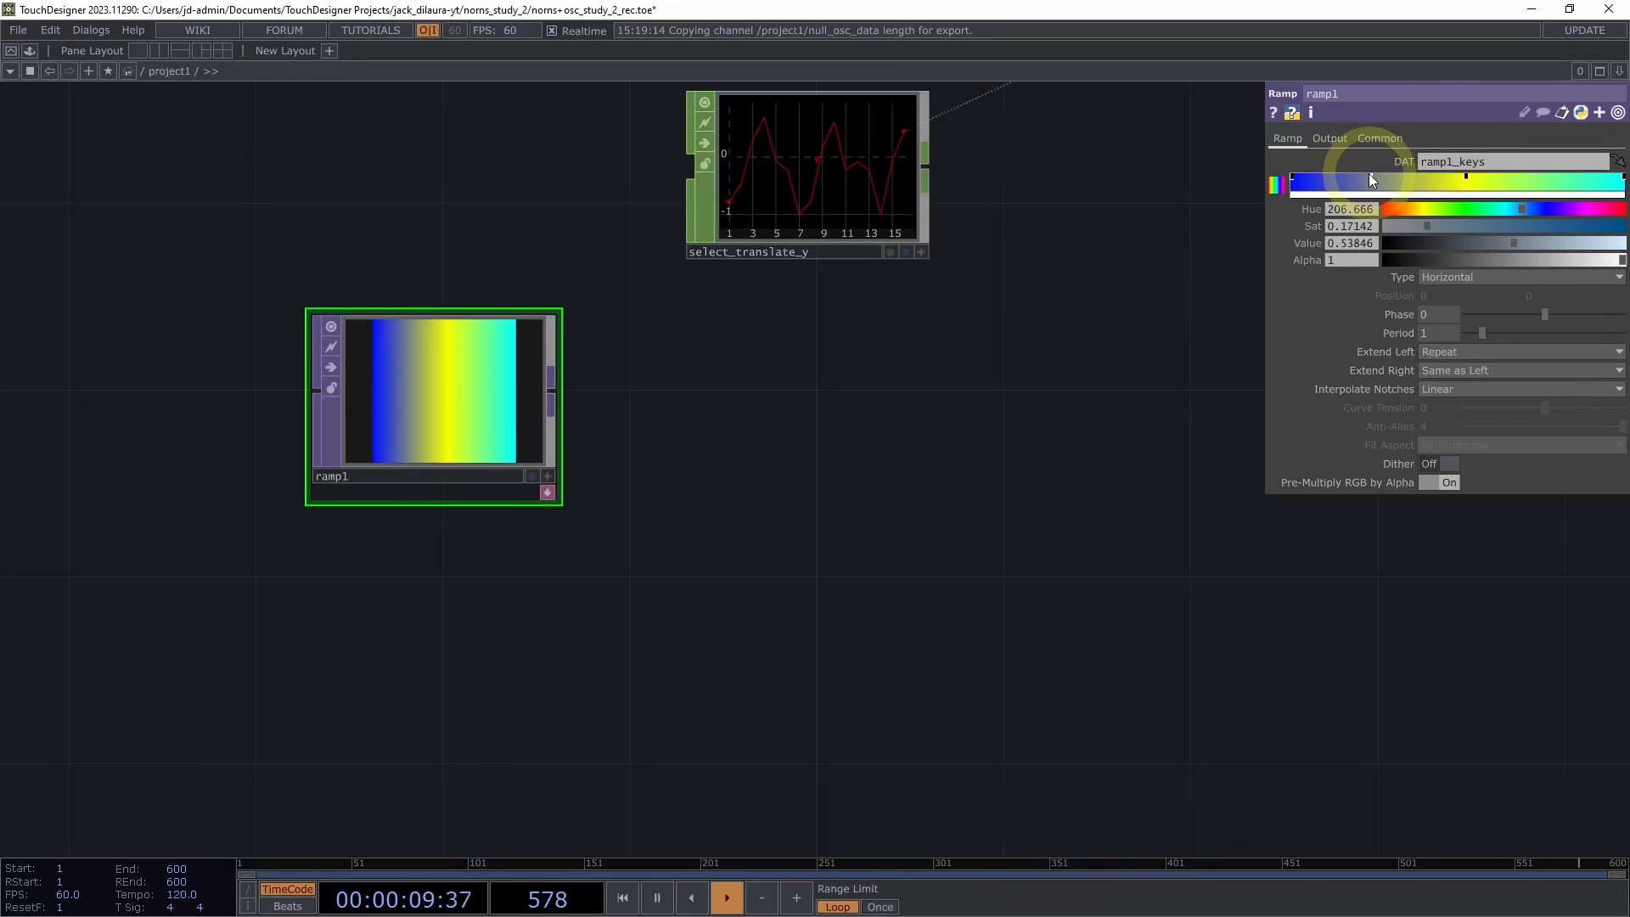
pyautogui.moveTo(1373, 176); pyautogui.dragTo(1371, 209)
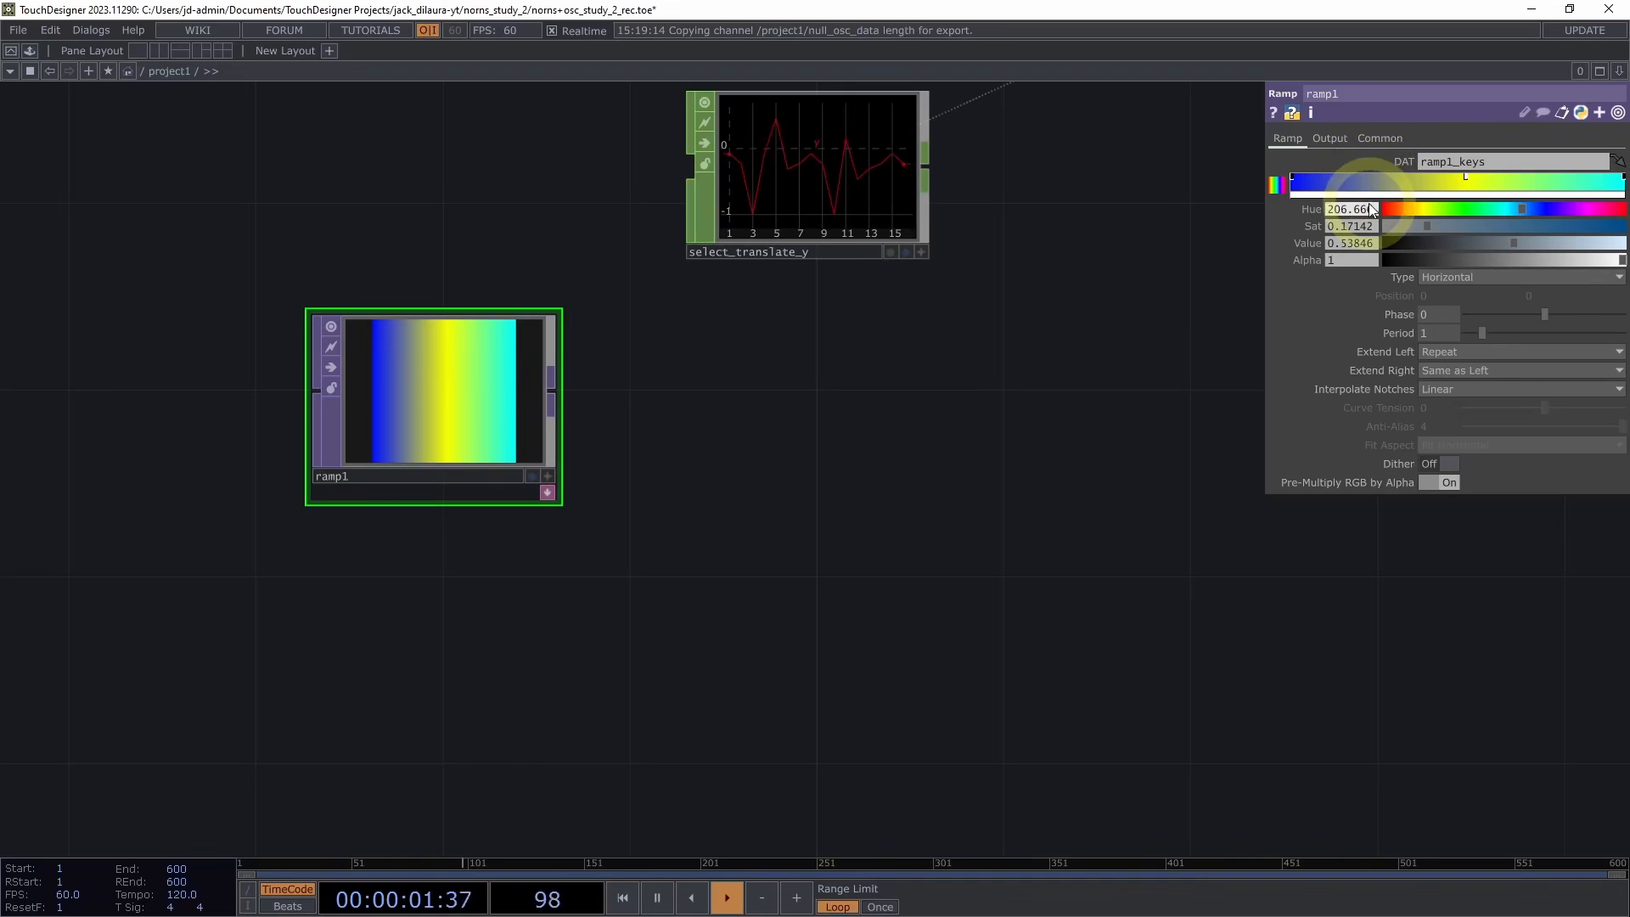
pyautogui.click(1373, 179)
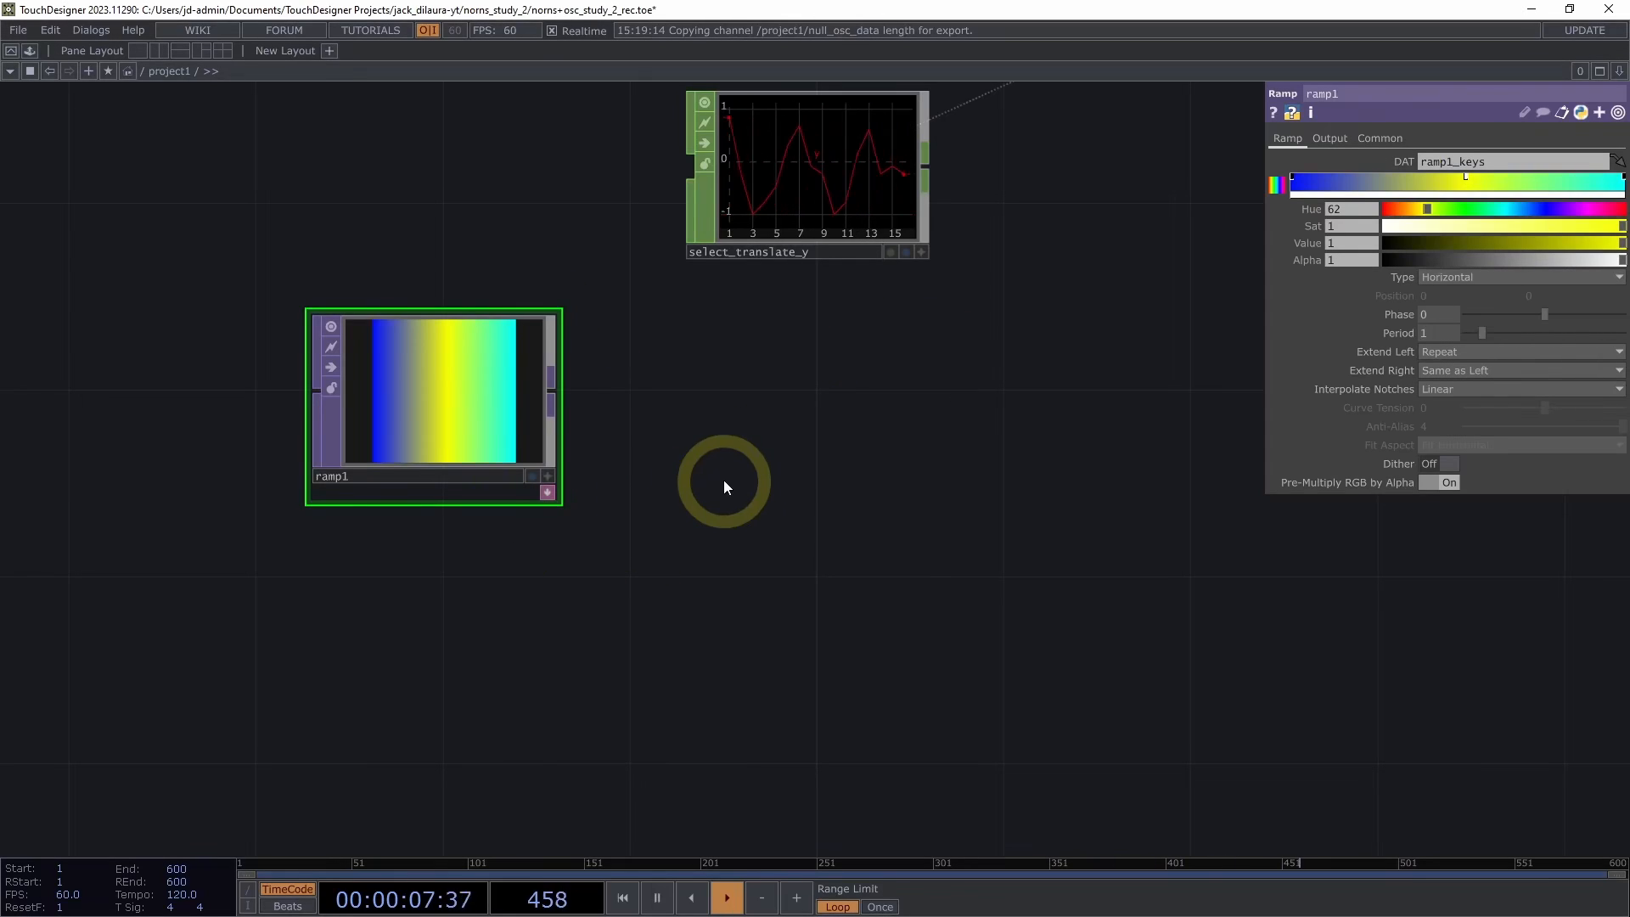
# Add a TOP to CHOP from ramp1's output, placed below select_translate_y, to convert the gradient into channels
pyautogui.moveTo(724, 481); pyautogui.dragTo(803, 465)
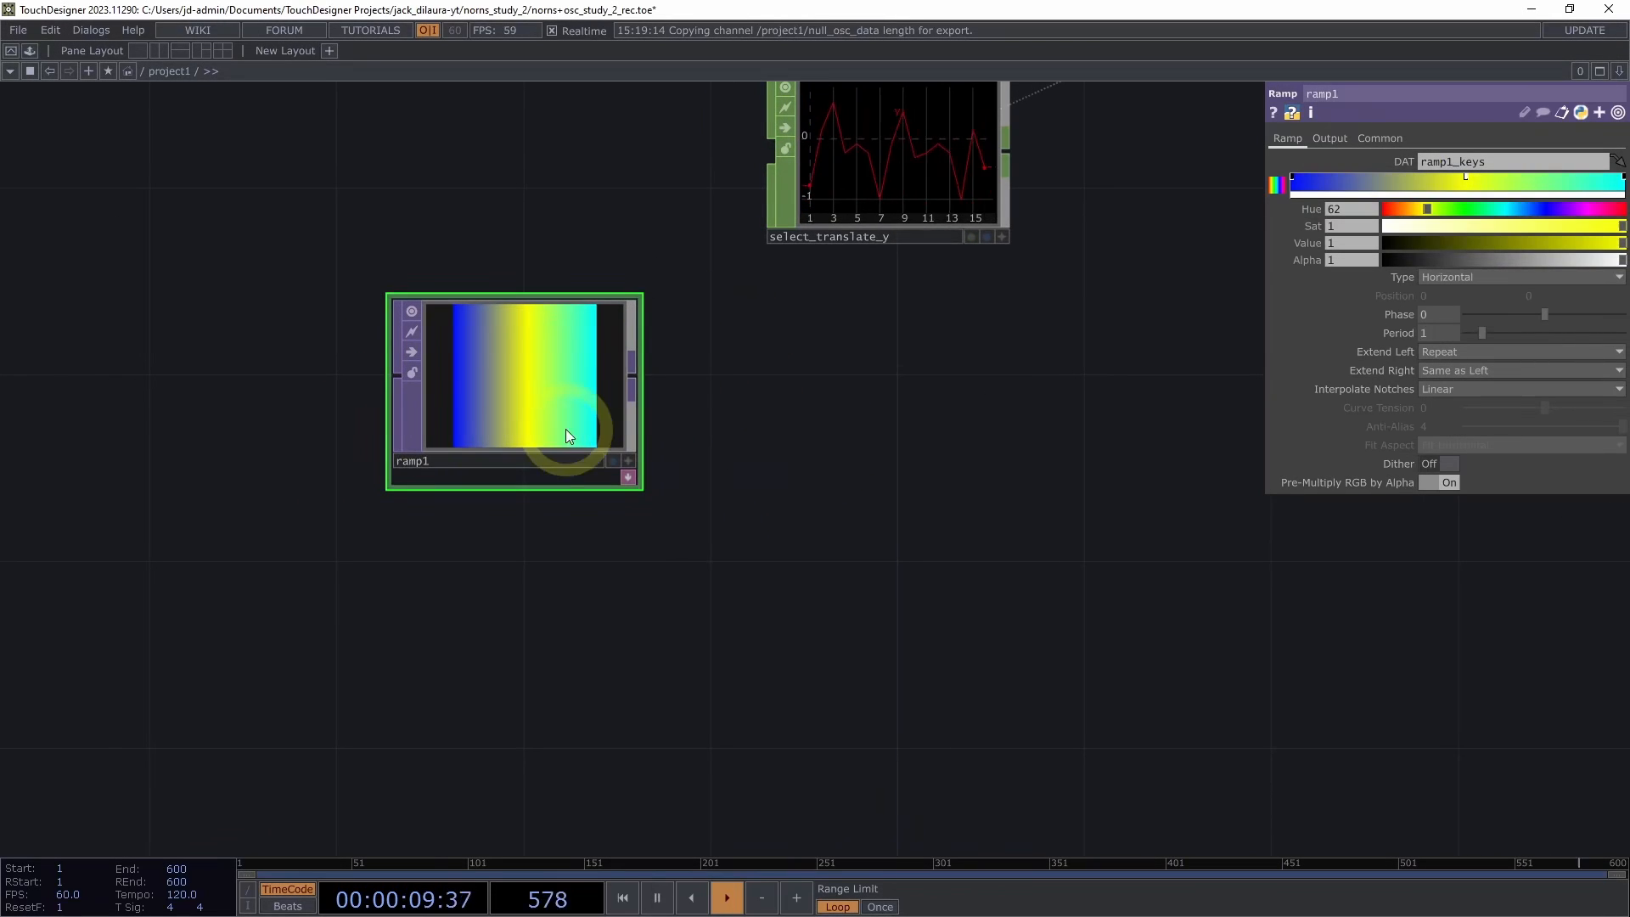
pyautogui.rightClick(637, 370)
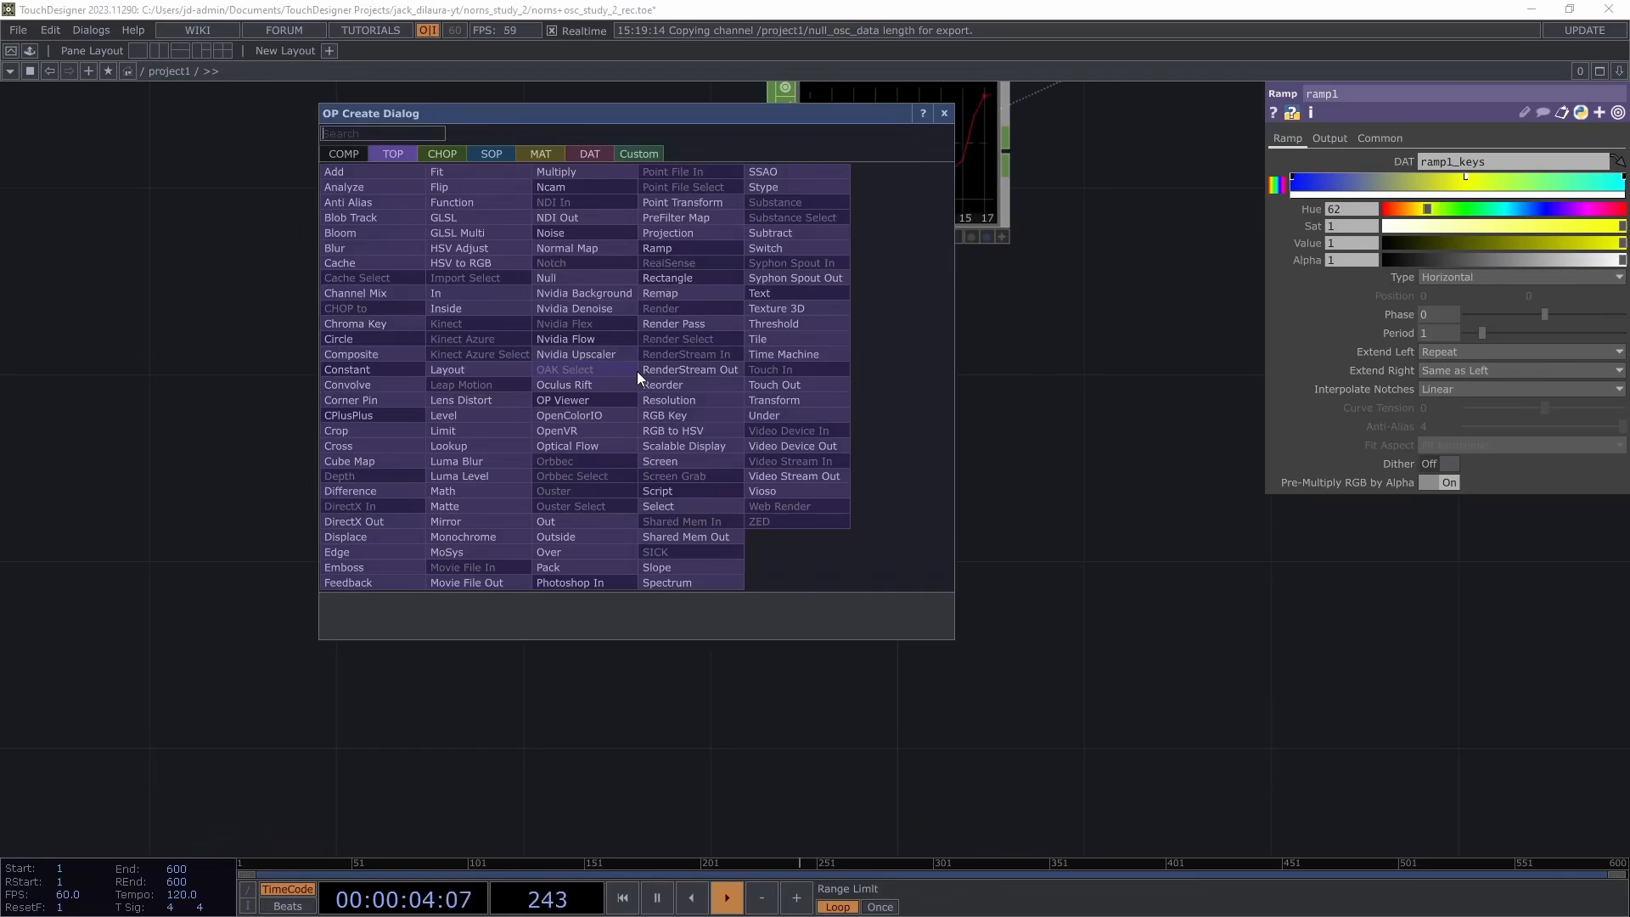
pyautogui.click(450, 151)
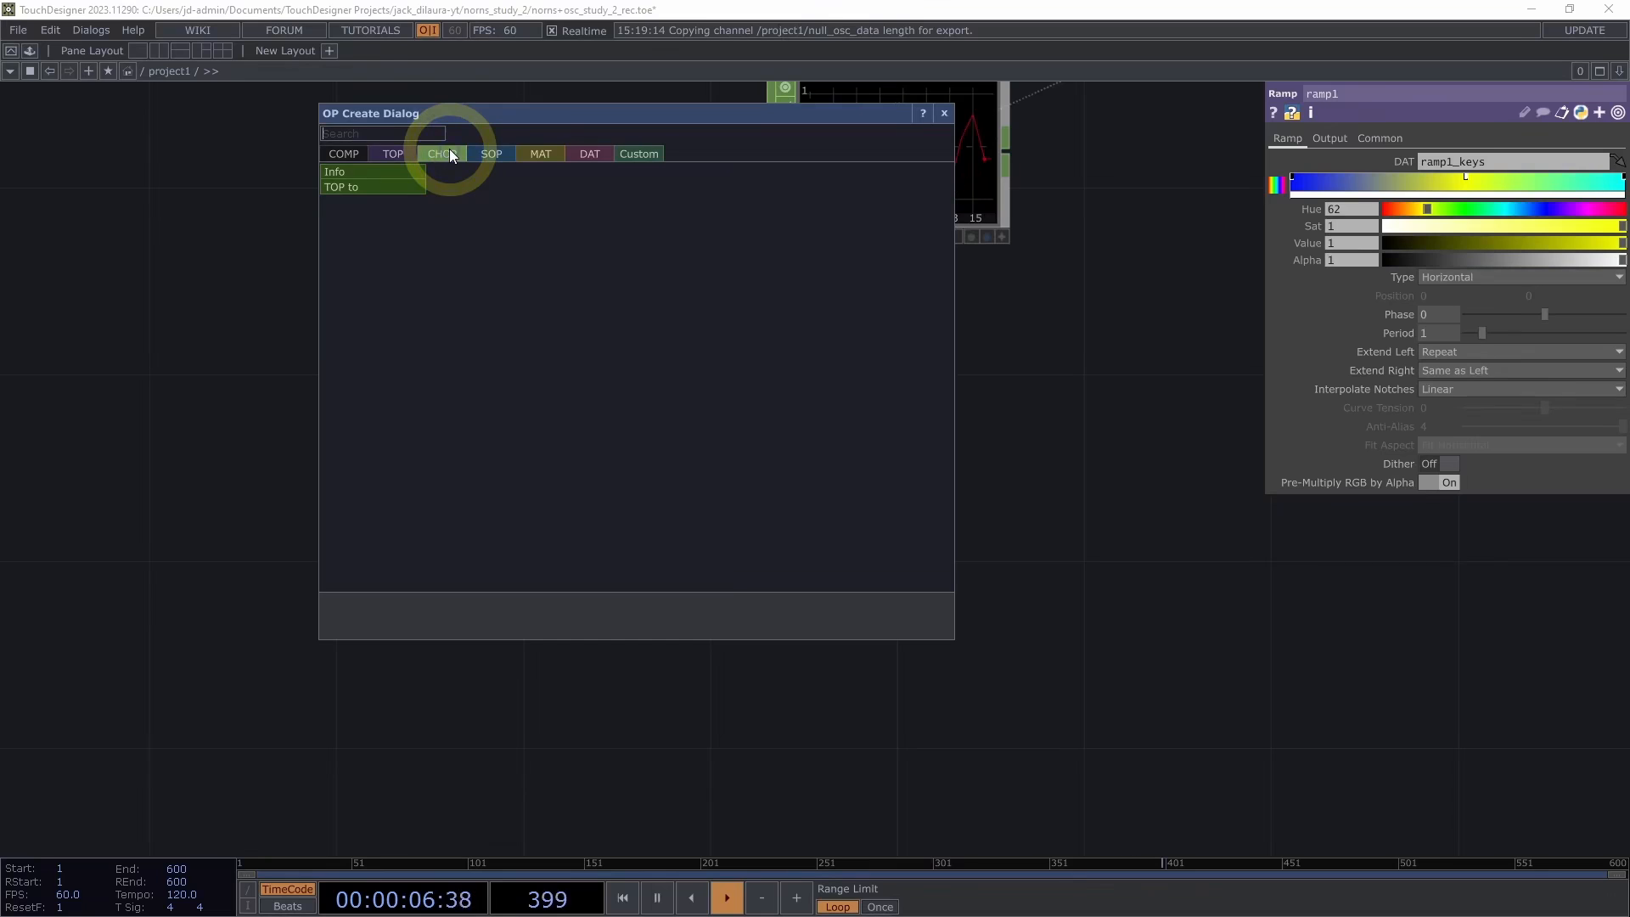
pyautogui.click(347, 185)
pyautogui.click(884, 378)
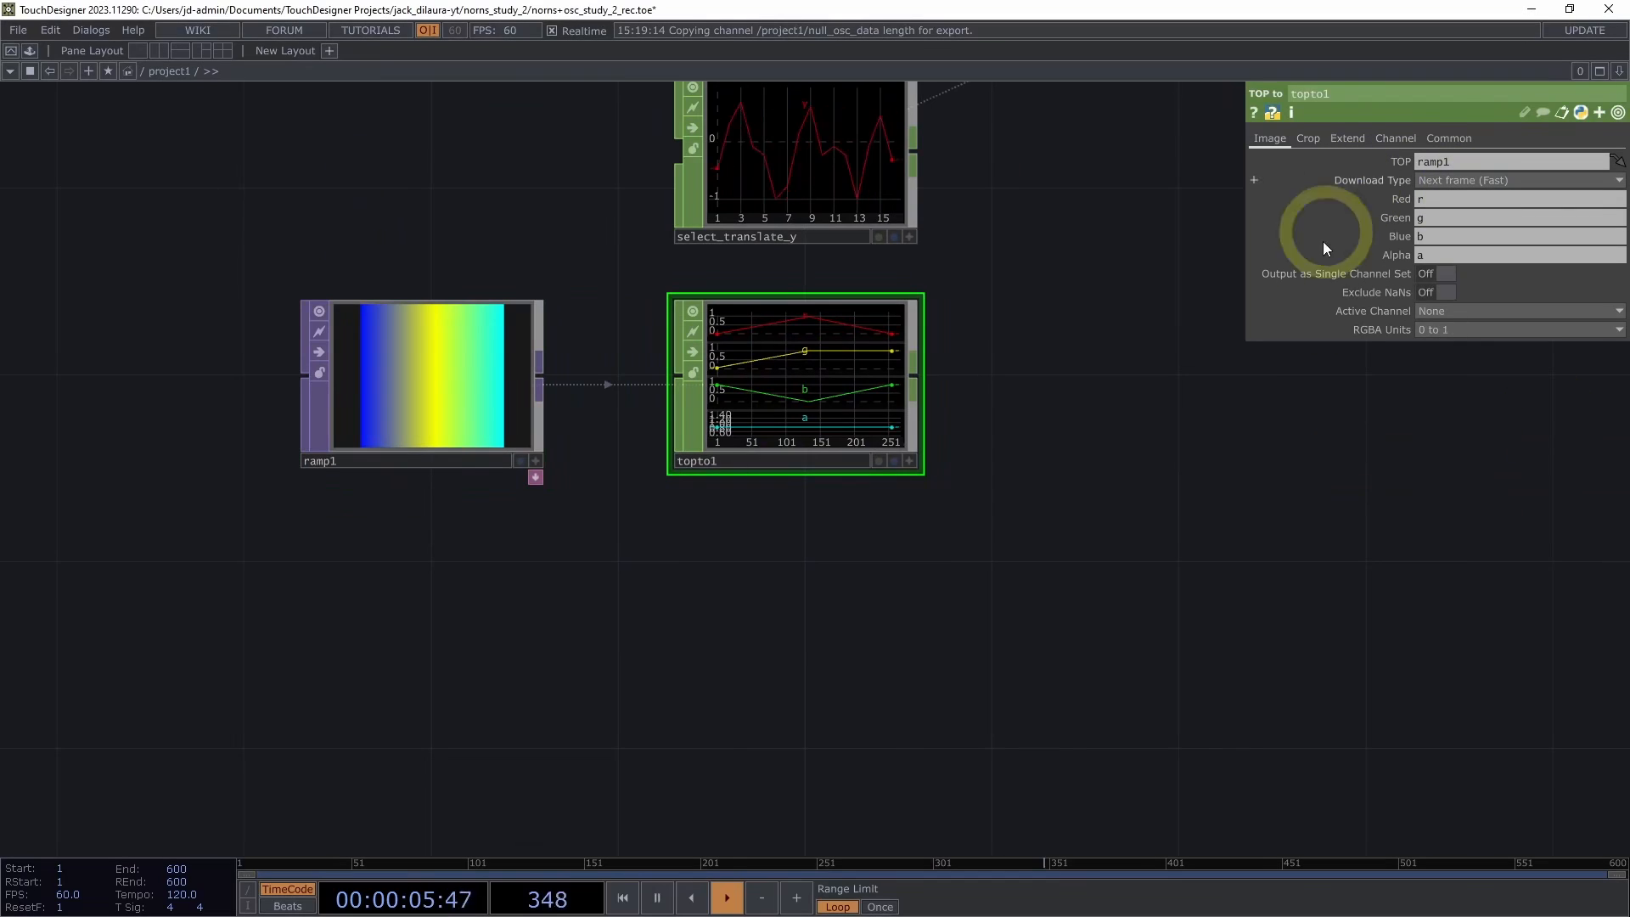
# Add a Lookup CHOP beside select_translate_y and topto1, positioned between their rows
pyautogui.moveTo(1215, 451); pyautogui.dragTo(1083, 474)
pyautogui.moveTo(1047, 406); pyautogui.dragTo(857, 506)
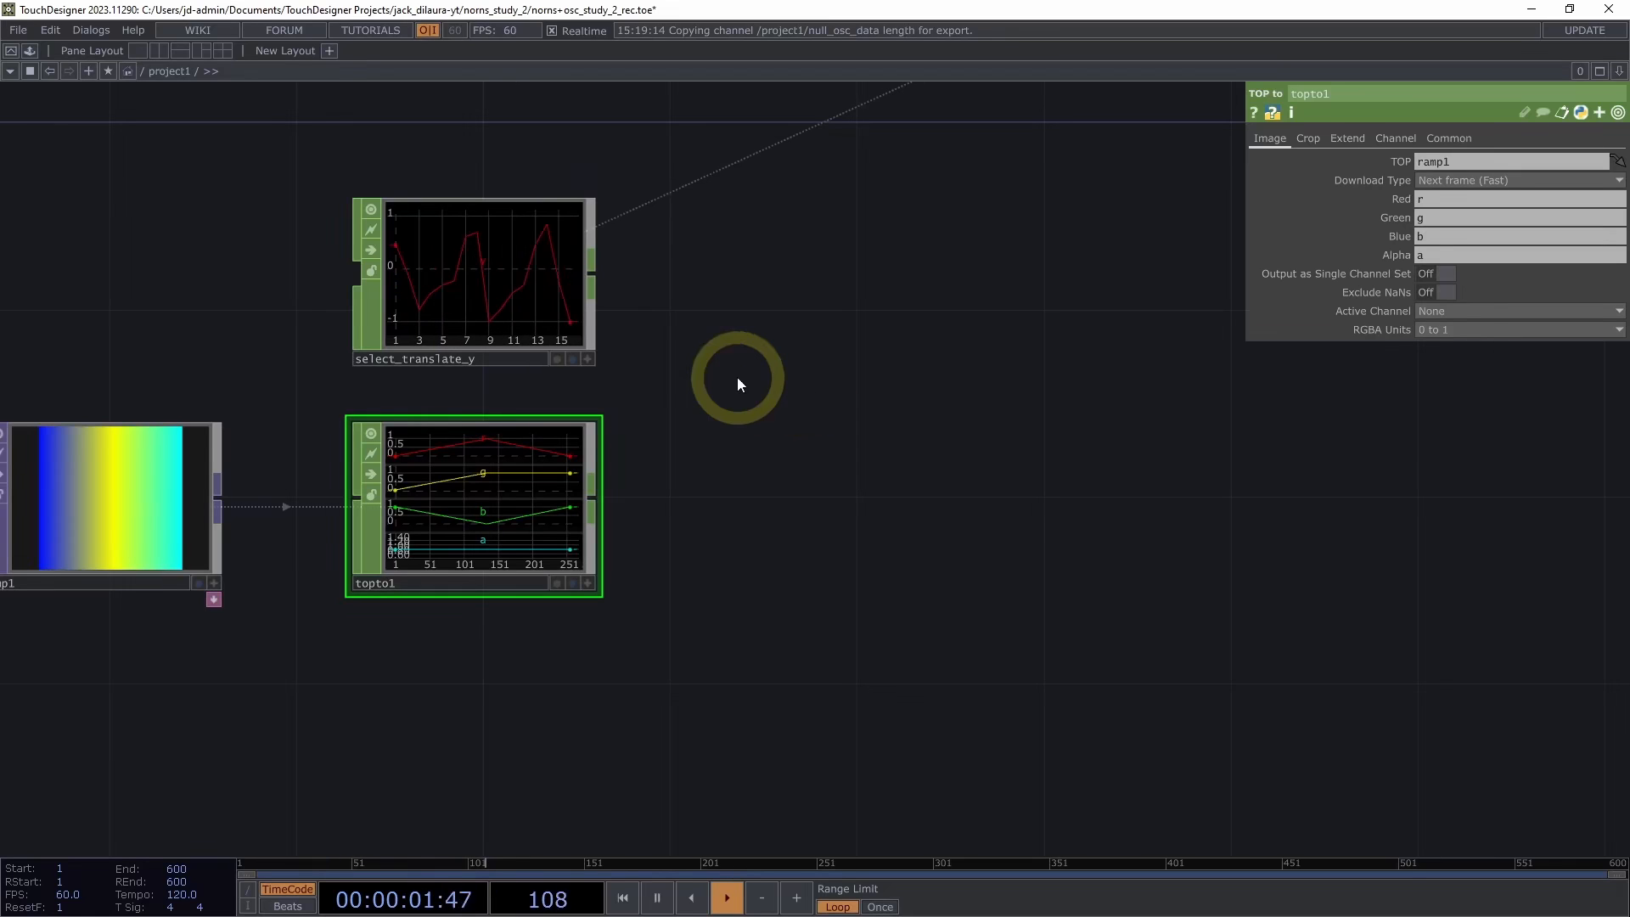
pyautogui.press('Tab')
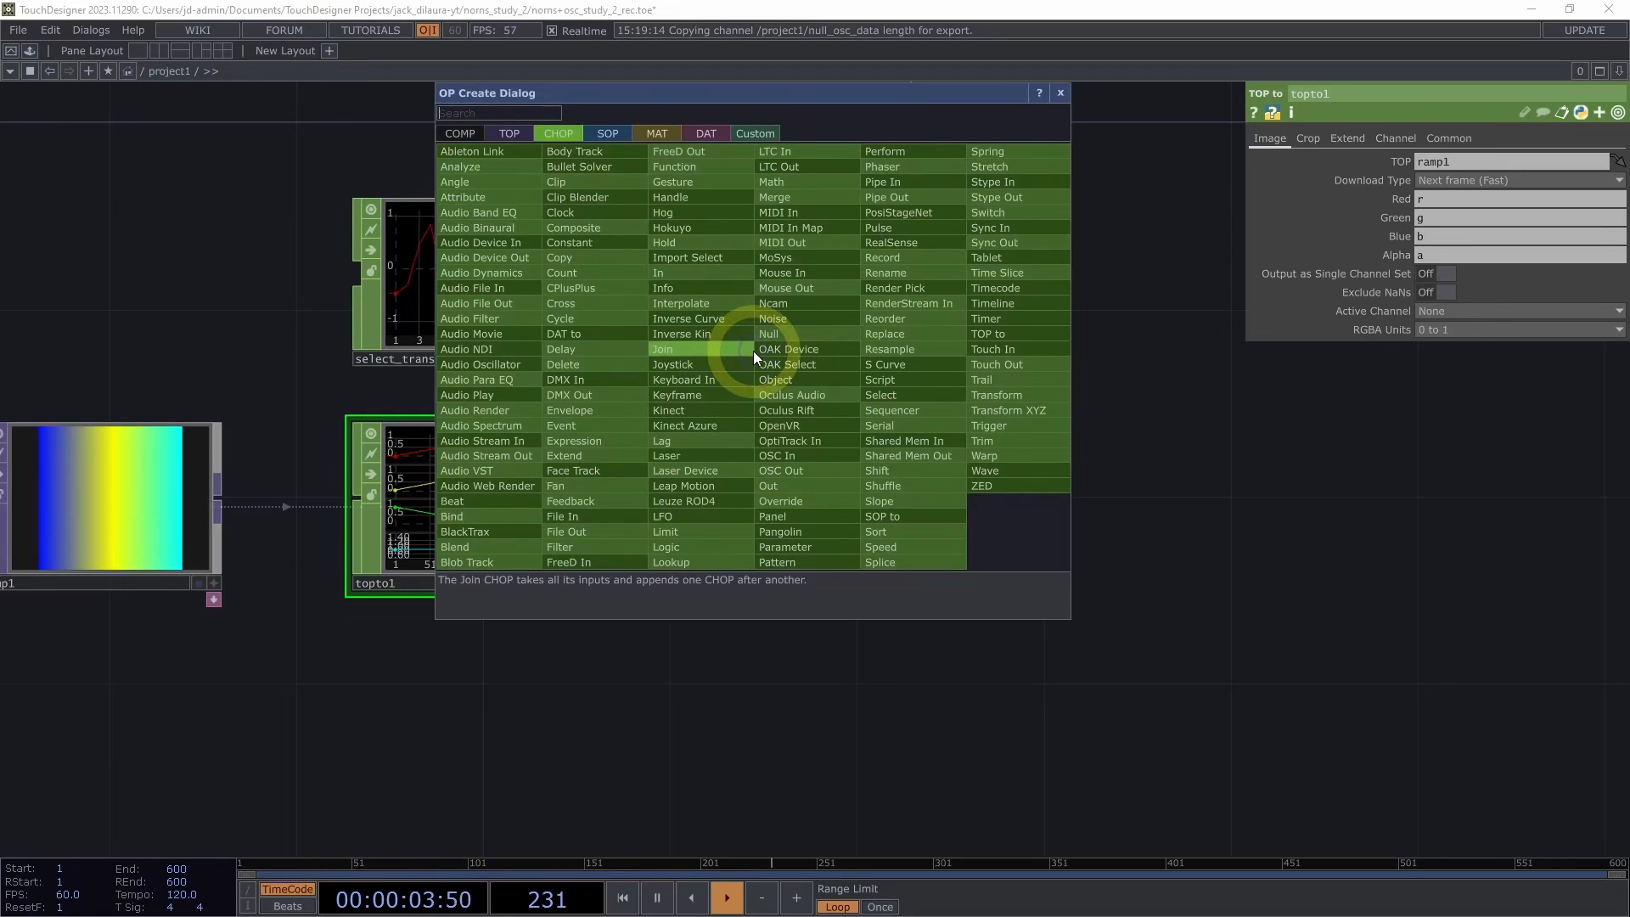
pyautogui.write('looku')
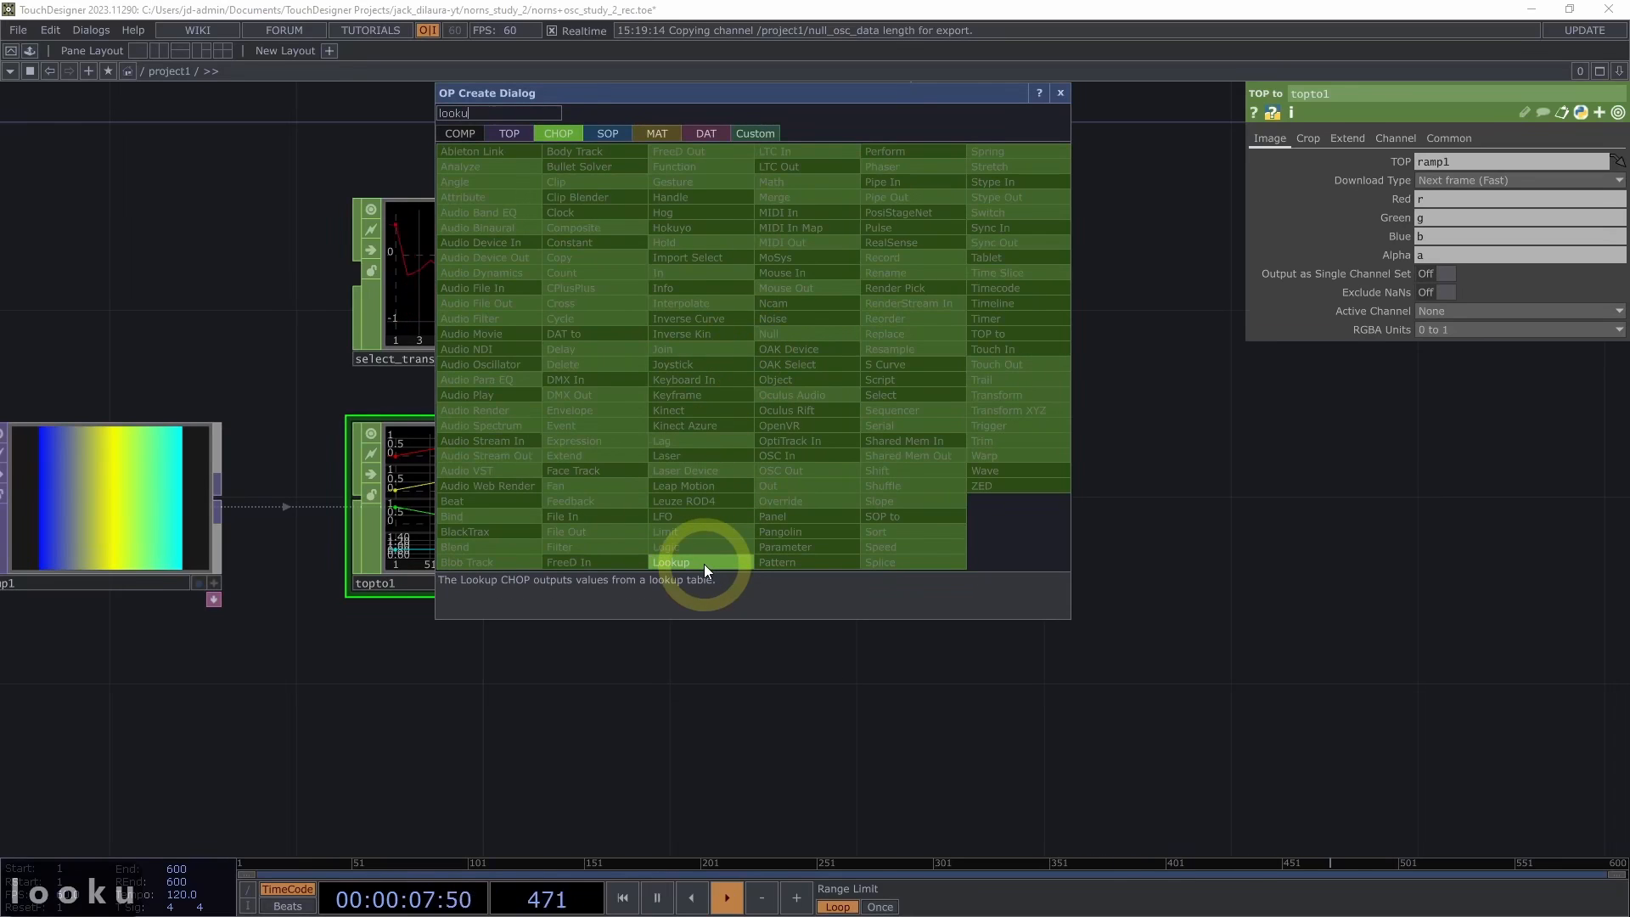
pyautogui.click(705, 564)
pyautogui.click(781, 369)
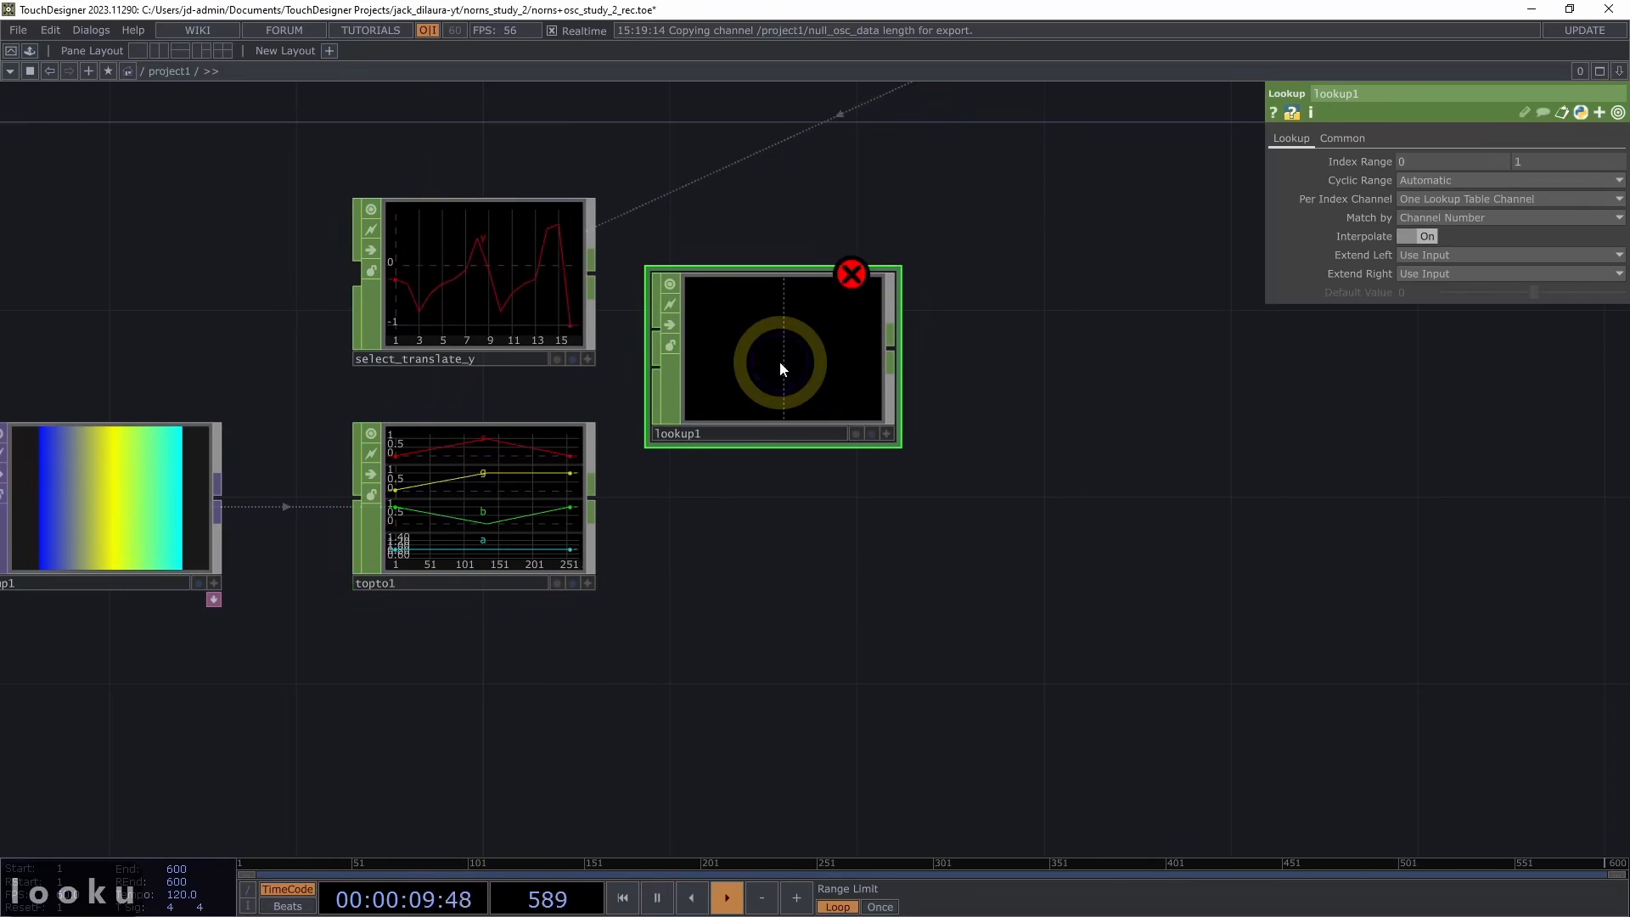
pyautogui.moveTo(781, 364); pyautogui.dragTo(782, 383)
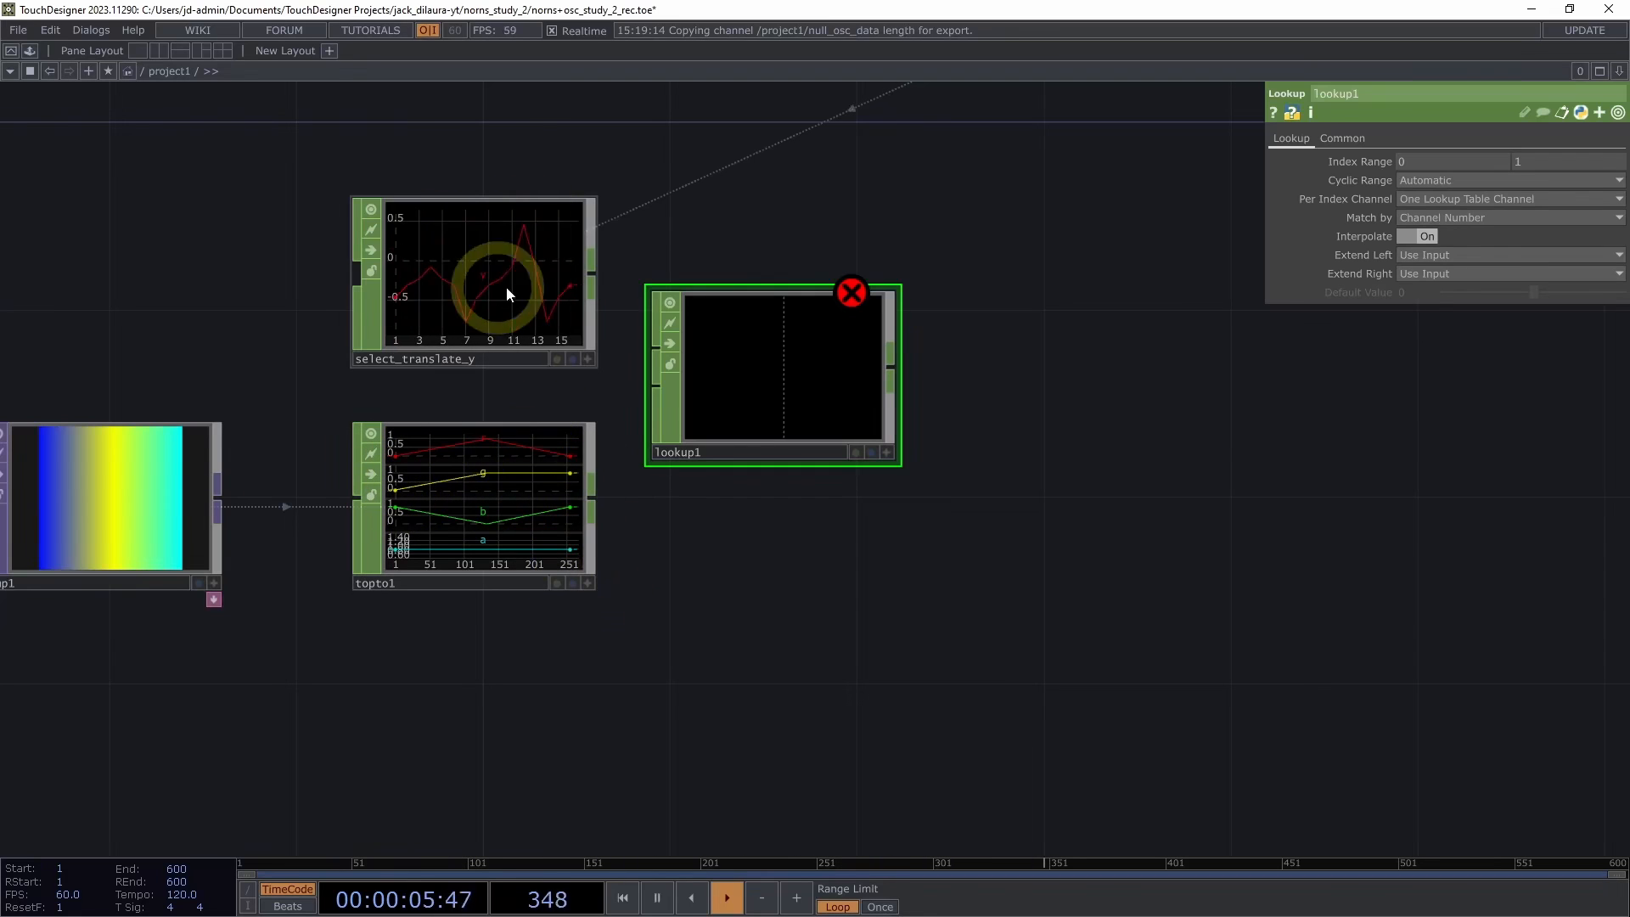
pyautogui.moveTo(690, 628); pyautogui.dragTo(664, 620)
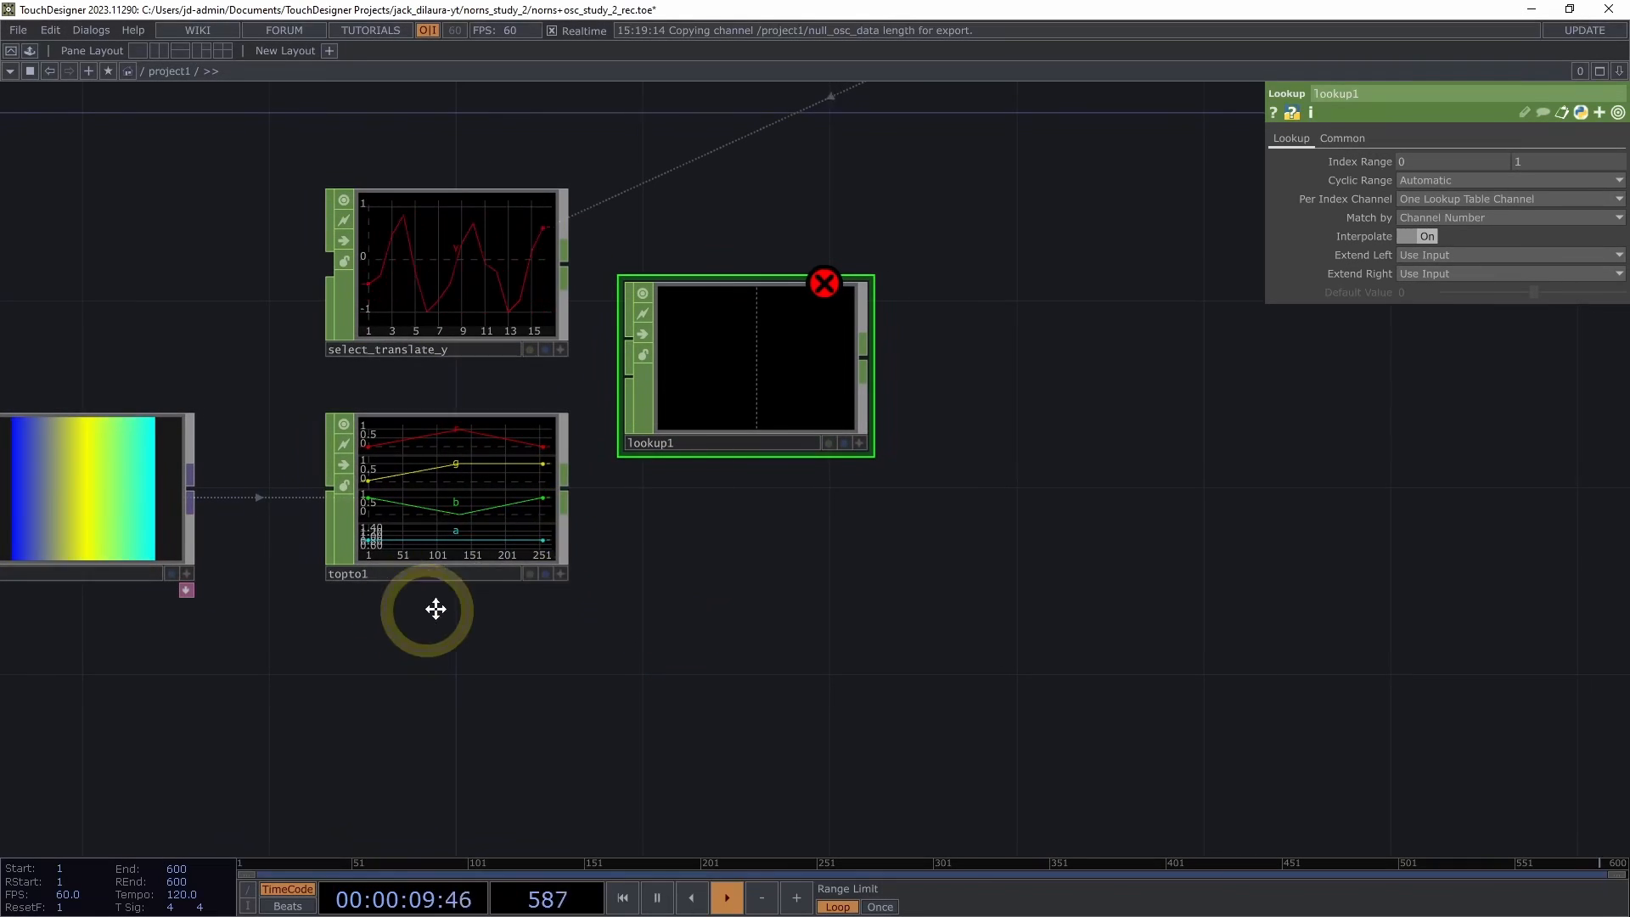
pyautogui.moveTo(406, 609); pyautogui.dragTo(500, 614)
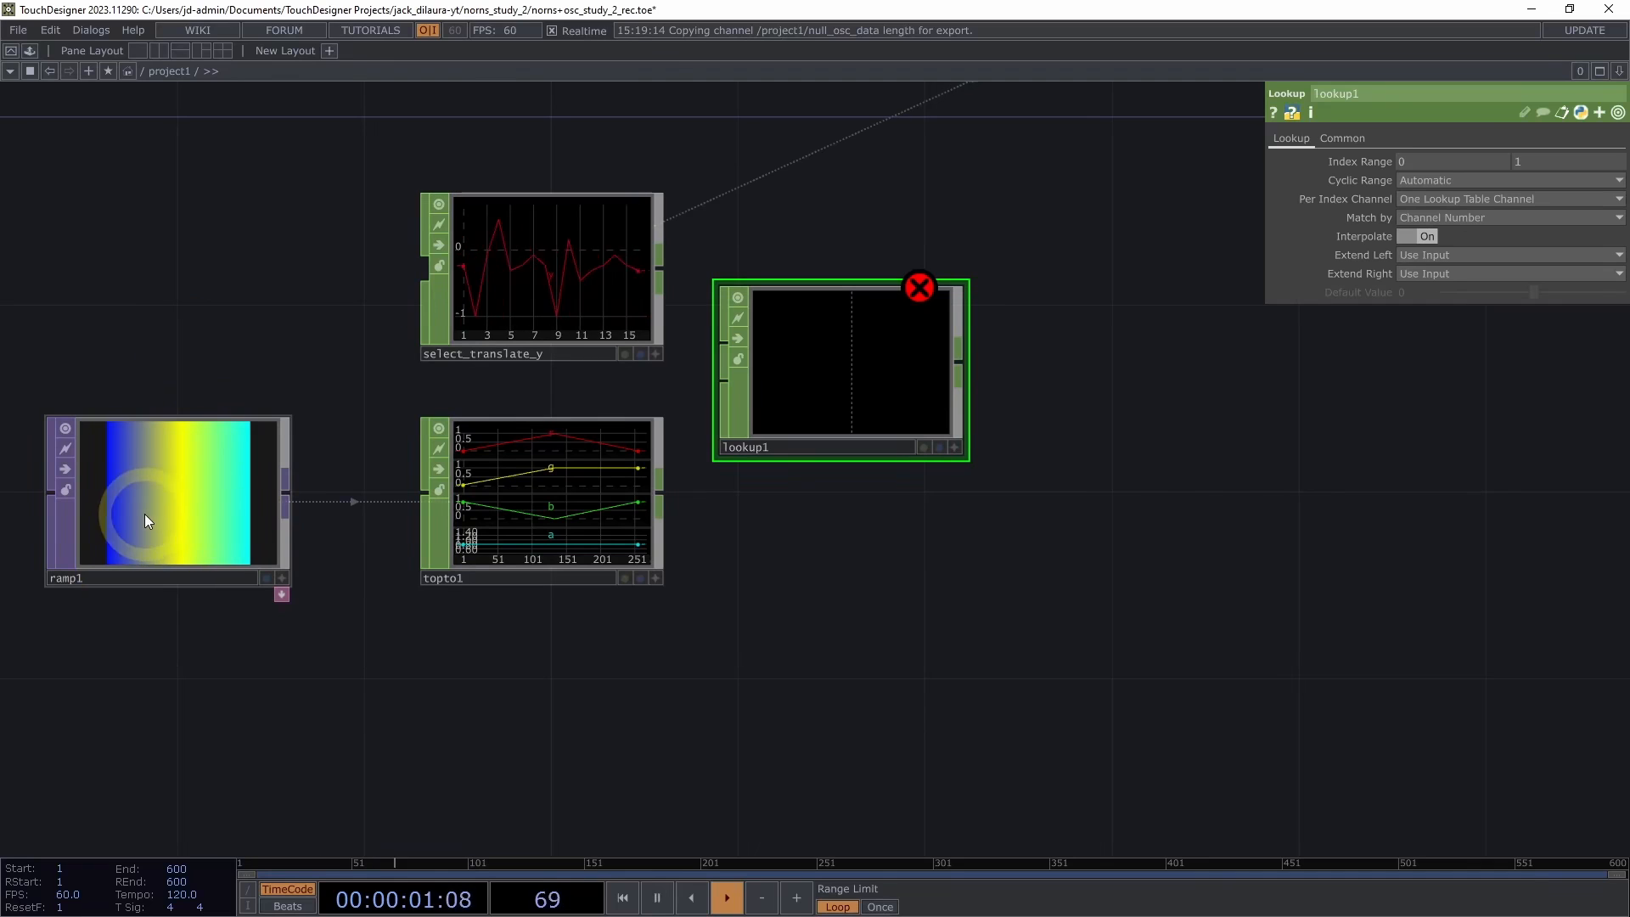
# Wire select_translate_y into lookup1's first input and topto1 into its second input as the lookup table
pyautogui.moveTo(369, 421); pyautogui.dragTo(364, 421)
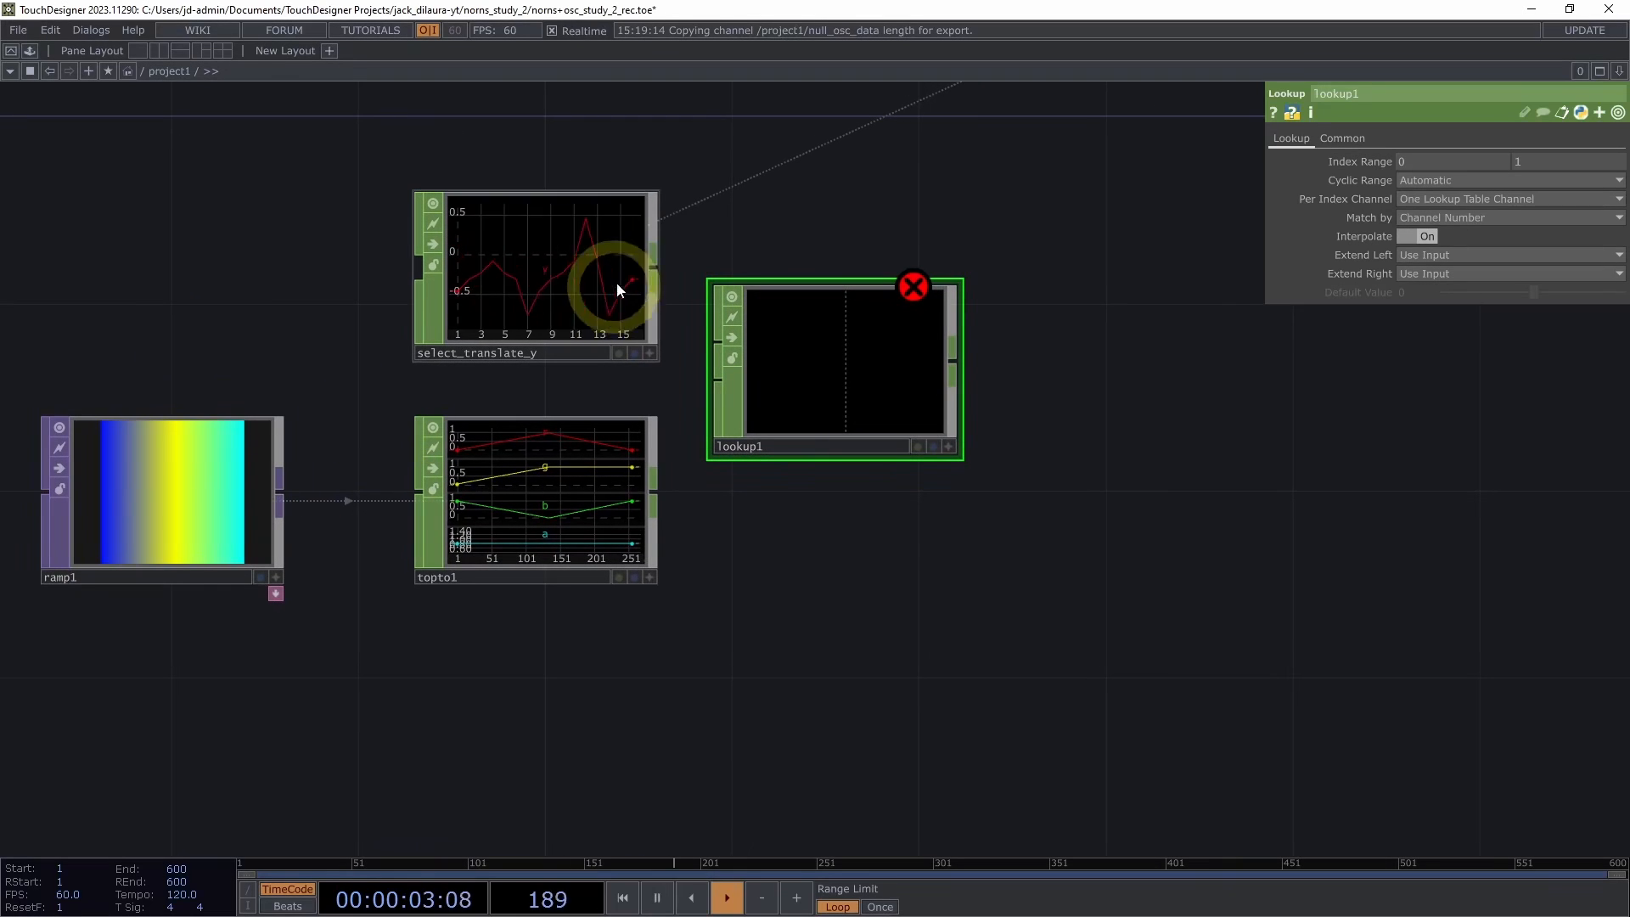
pyautogui.moveTo(654, 268); pyautogui.dragTo(714, 345)
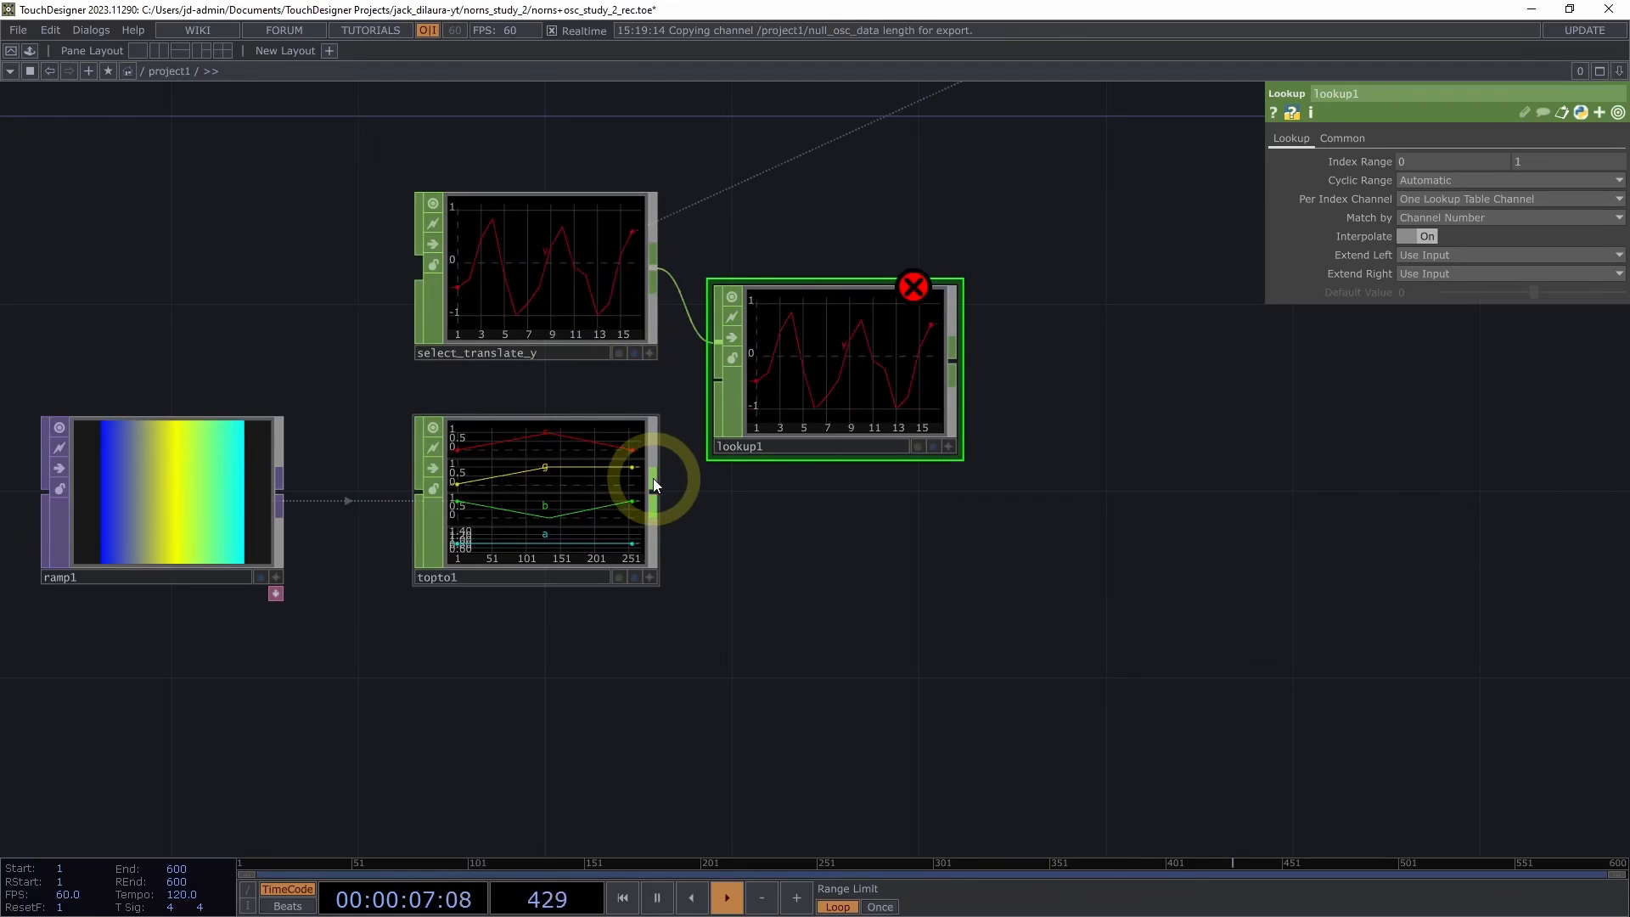
pyautogui.moveTo(656, 482); pyautogui.dragTo(718, 384)
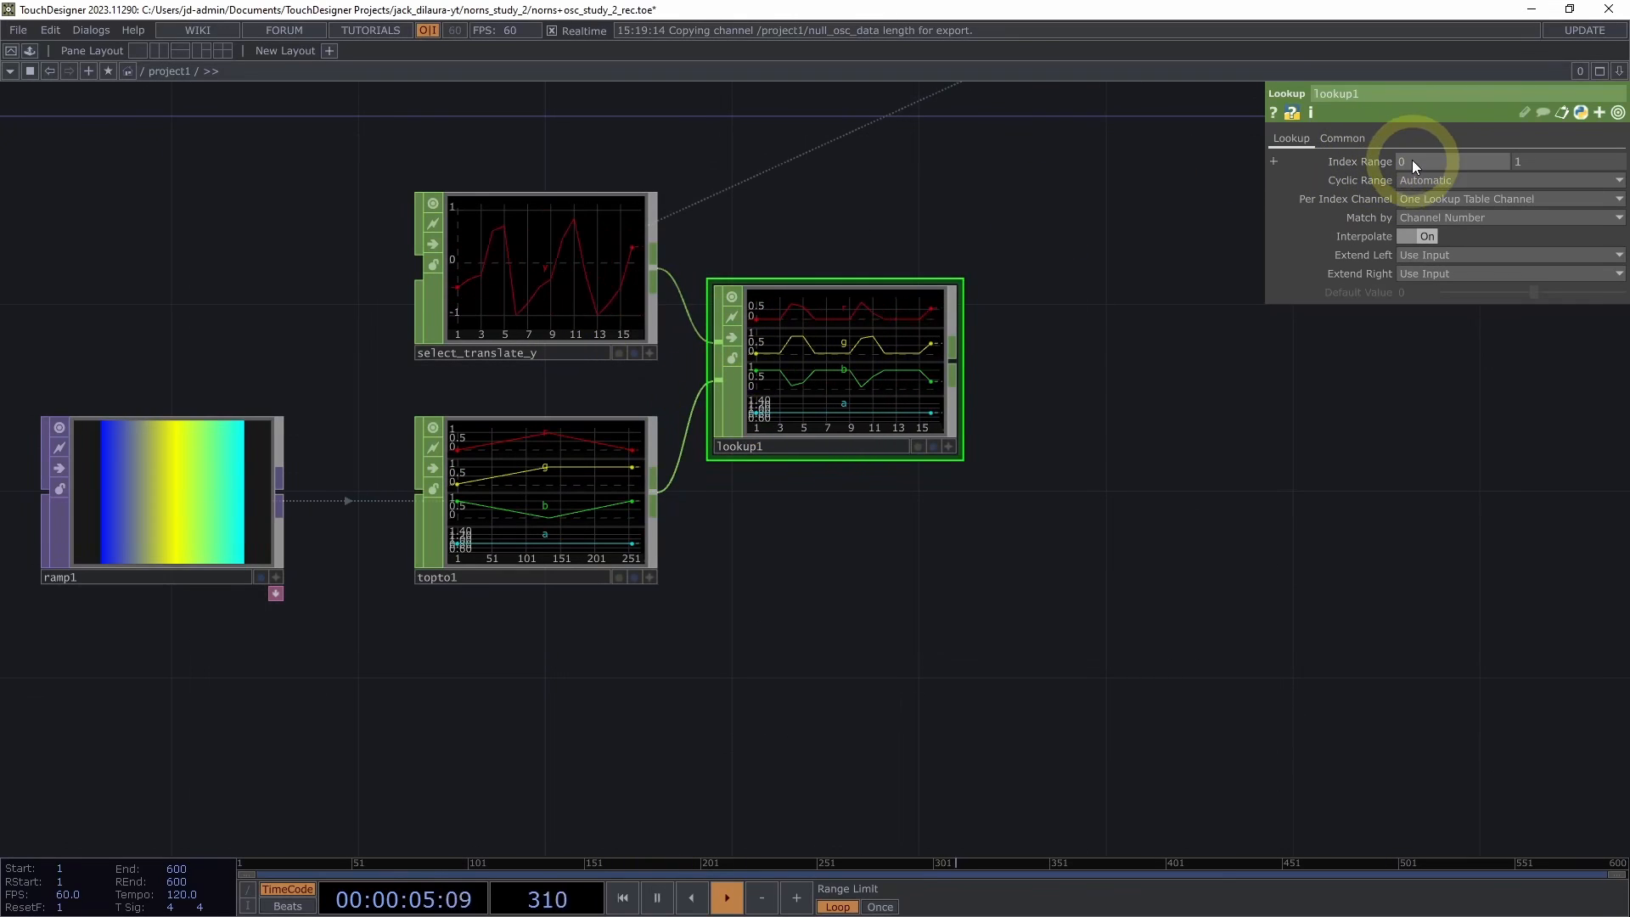
# Set the lower end of lookup1's index range to -1 and compare it with math2's range settings
pyautogui.moveTo(1432, 161); pyautogui.dragTo(1397, 158, button='middle')
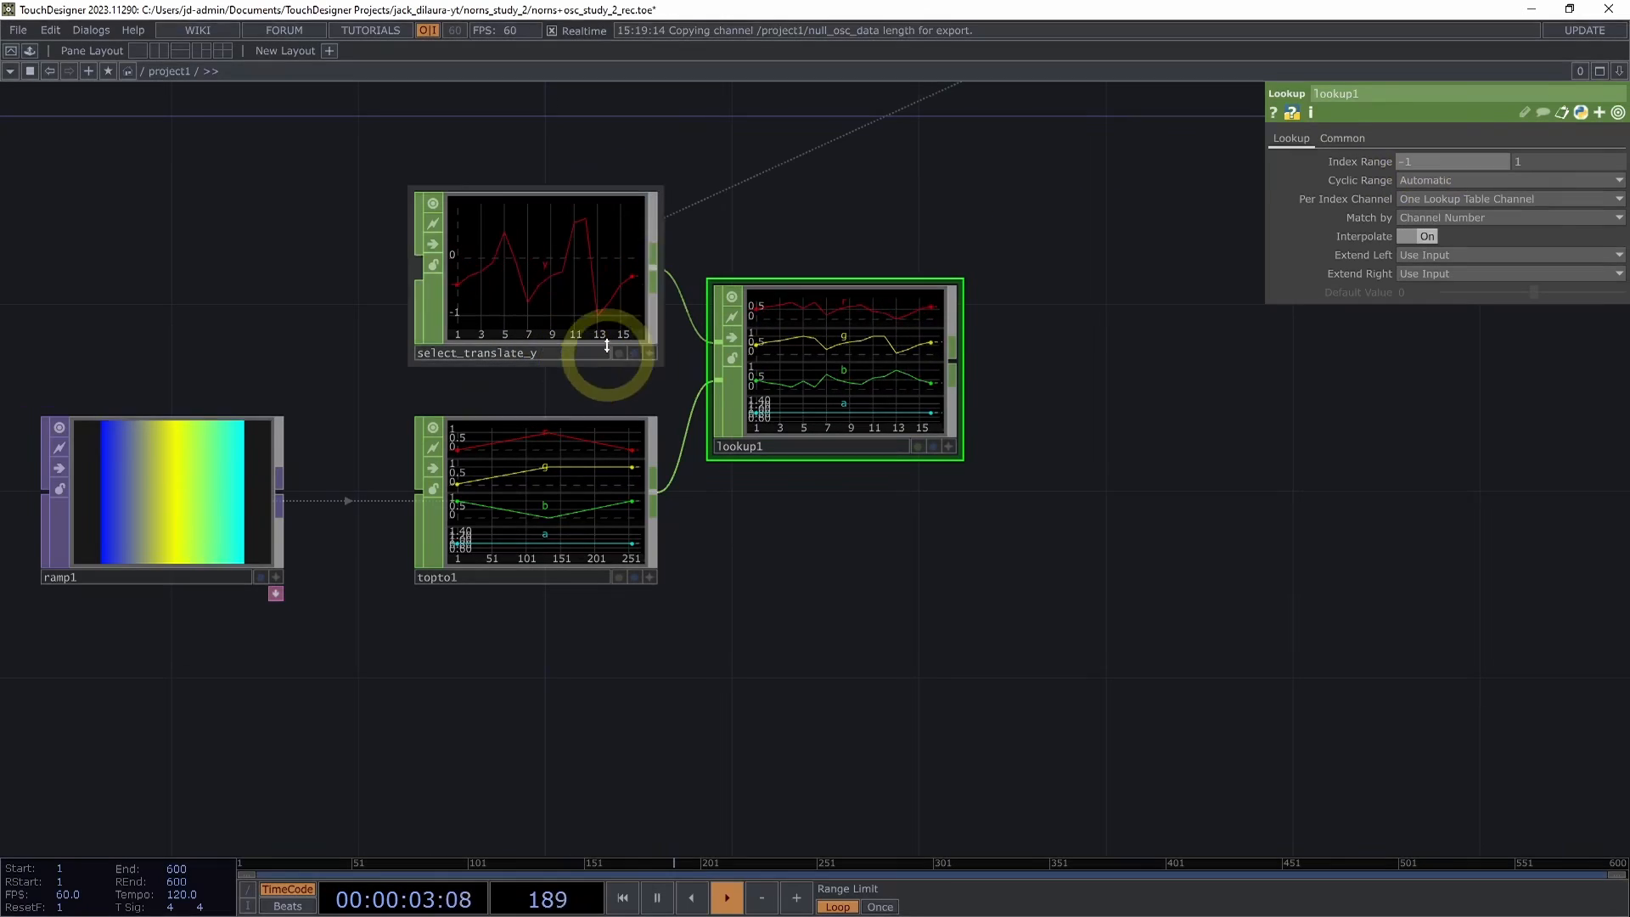
pyautogui.moveTo(885, 231); pyautogui.dragTo(766, 329)
pyautogui.scroll(-2, 774, 294)
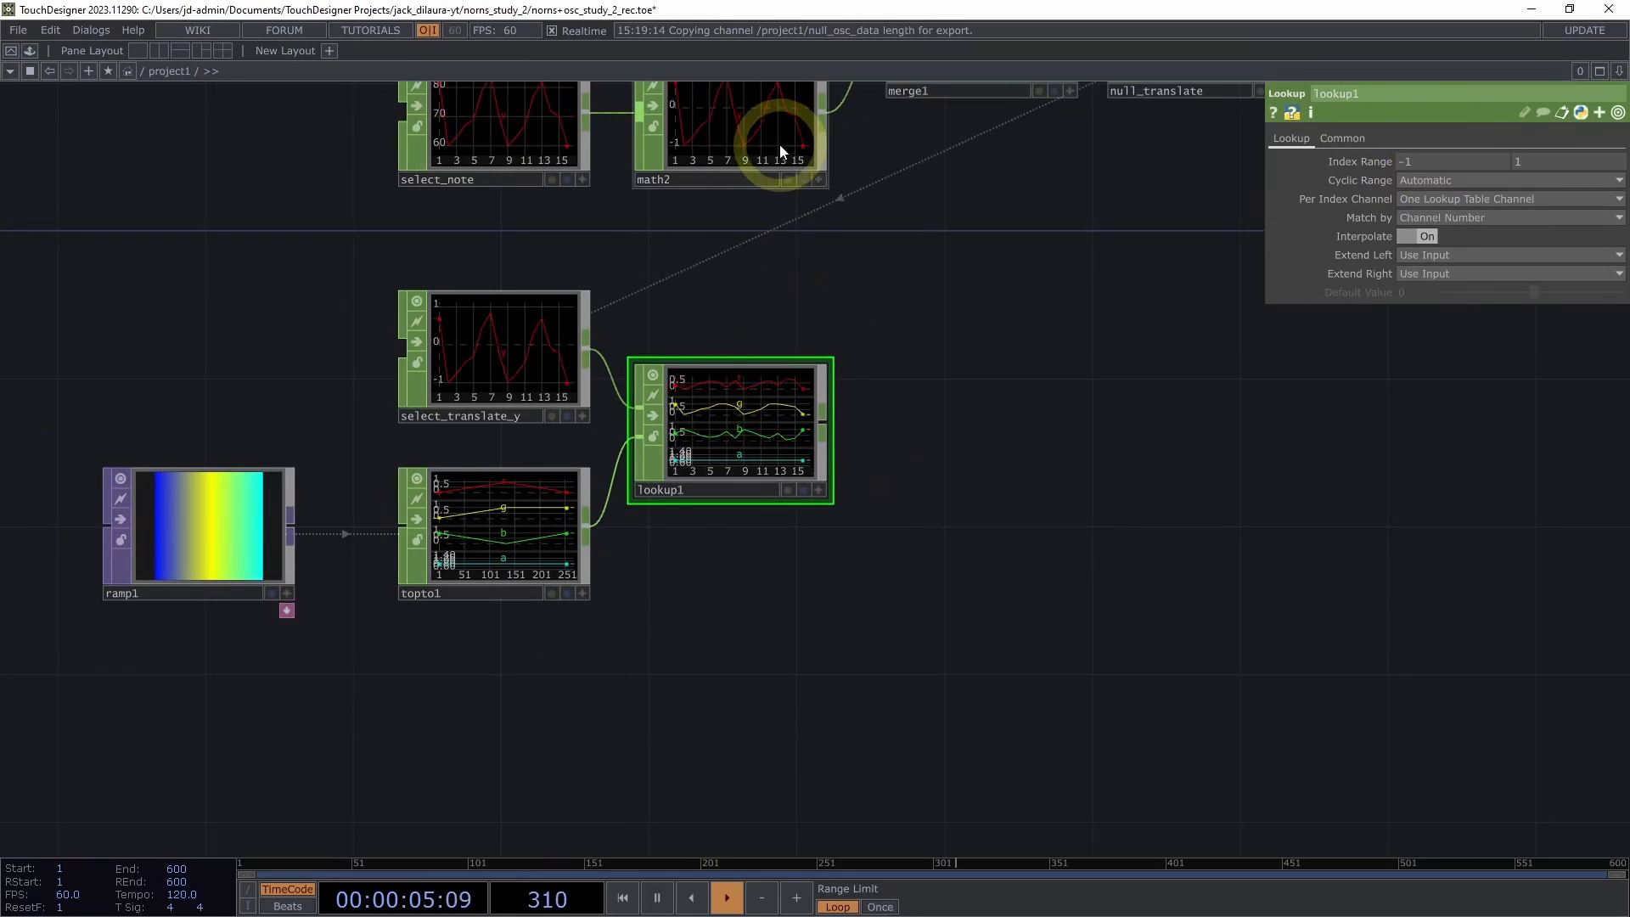
pyautogui.click(780, 144)
pyautogui.moveTo(736, 290); pyautogui.dragTo(717, 380)
pyautogui.moveTo(904, 373); pyautogui.dragTo(865, 243)
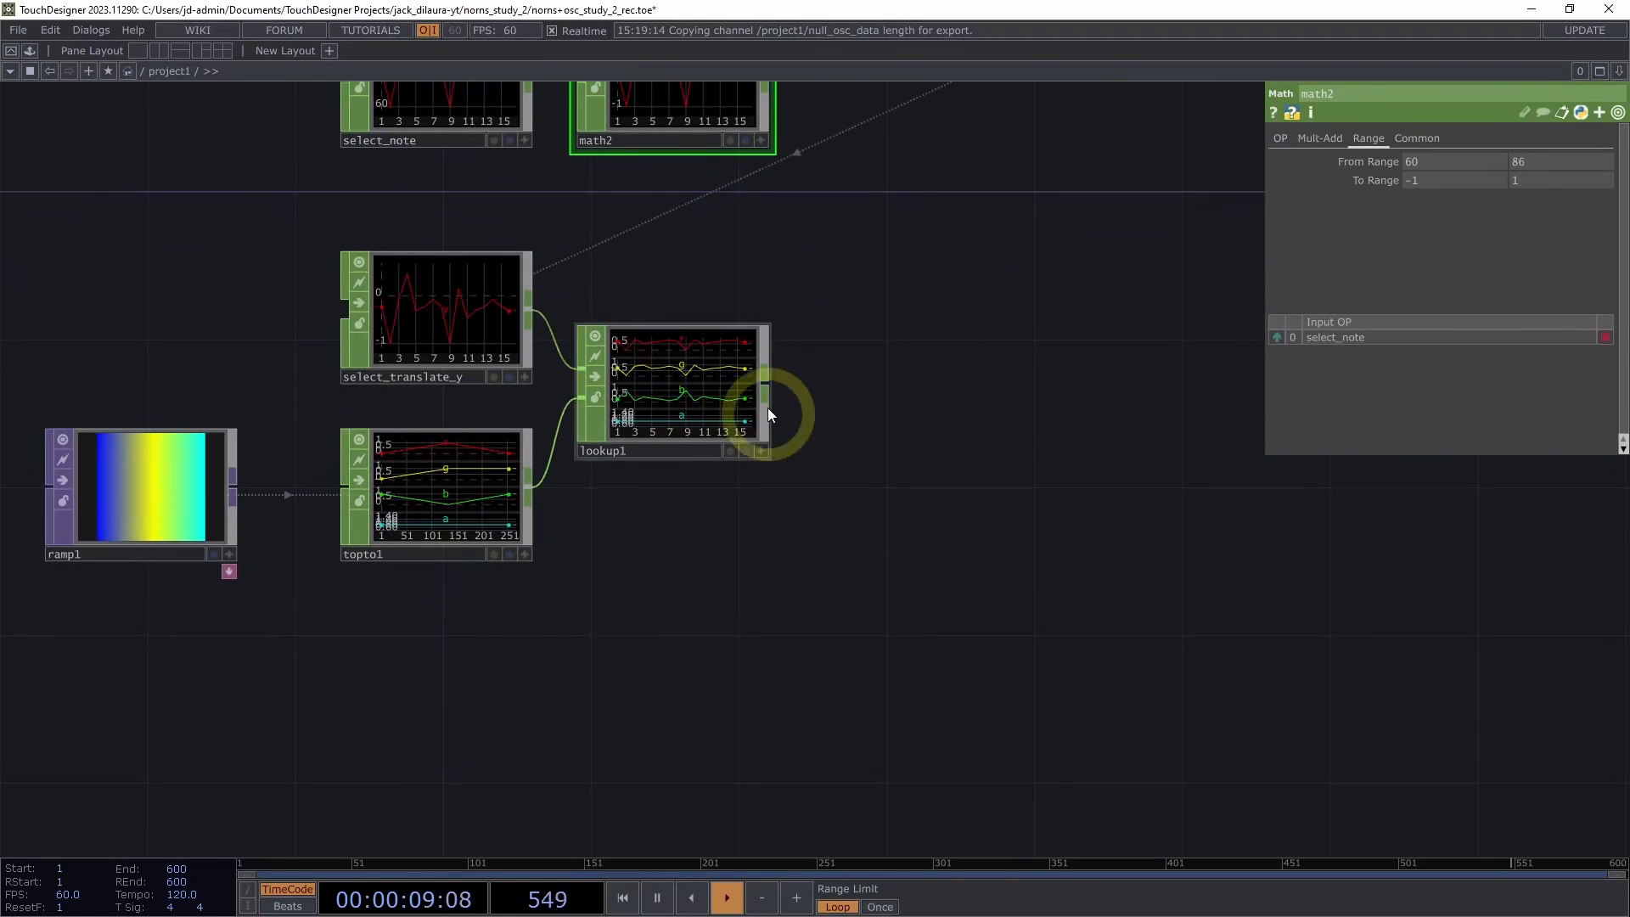
# Duplicate the select_index CHOP and place the copy below topto1
pyautogui.moveTo(884, 437); pyautogui.dragTo(829, 426)
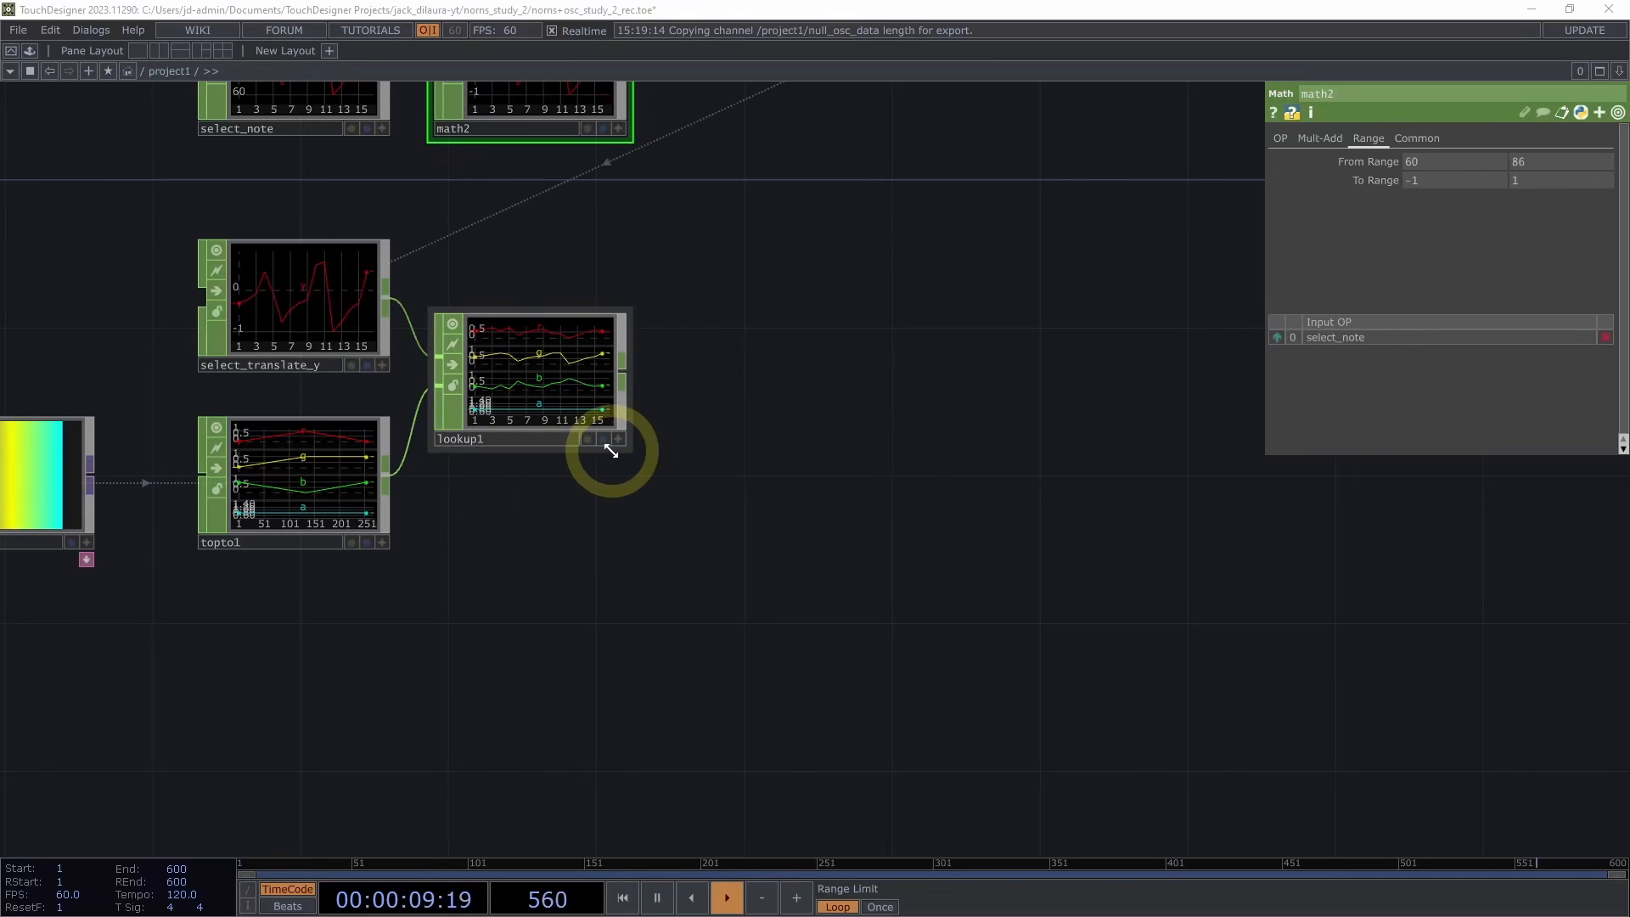
pyautogui.moveTo(537, 570); pyautogui.dragTo(589, 487)
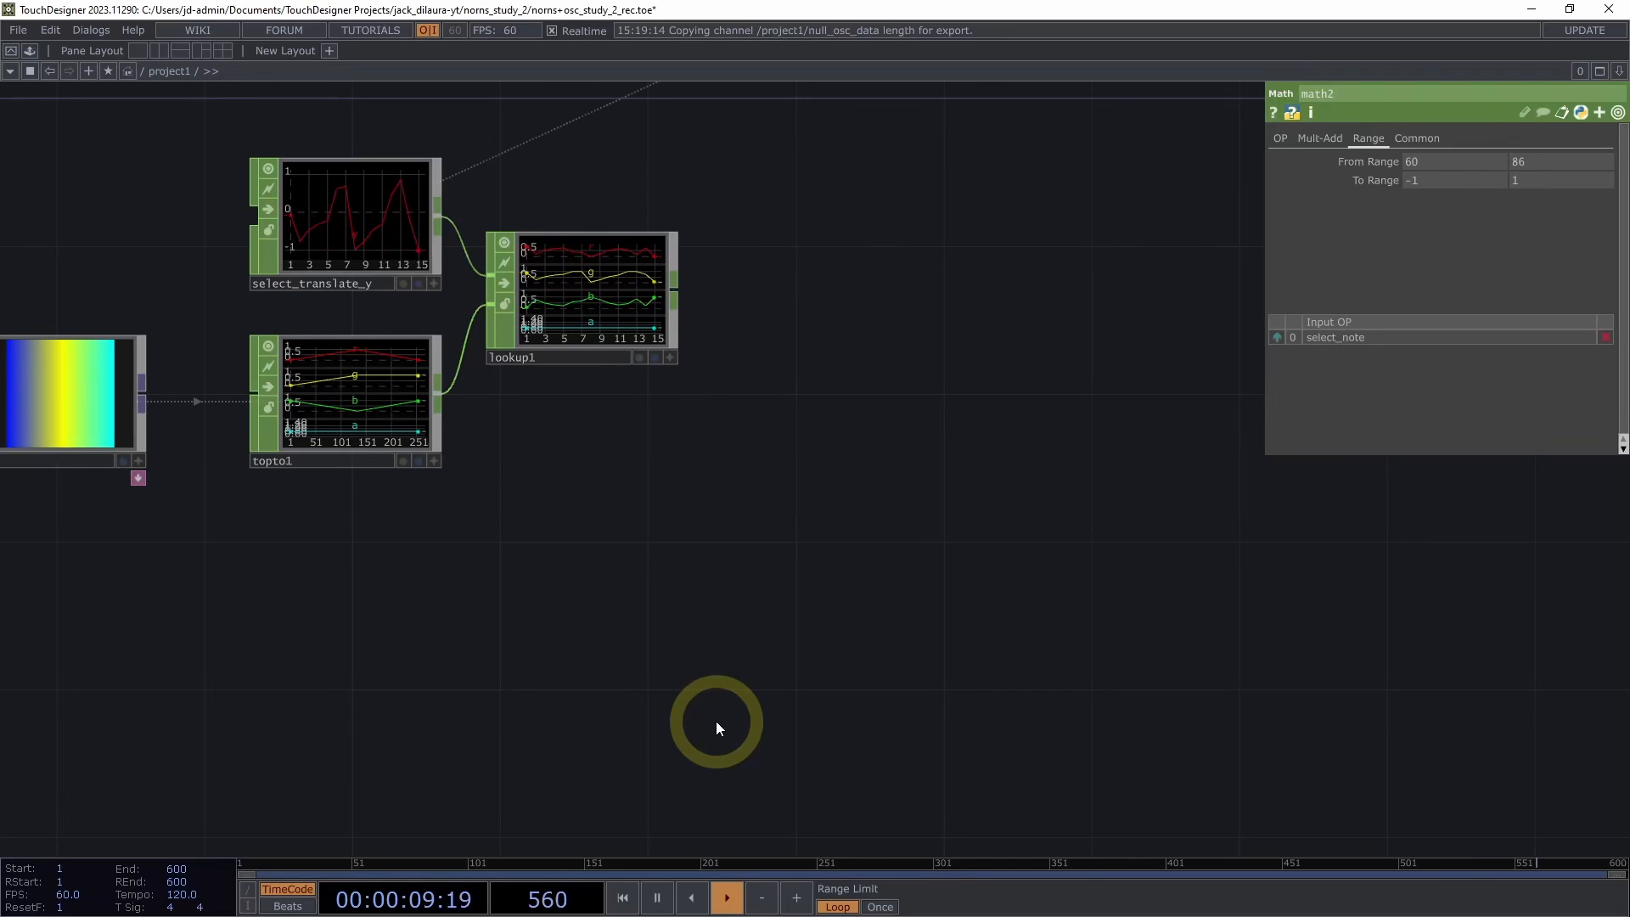
pyautogui.scroll(-4, 546, 601)
pyautogui.moveTo(599, 591); pyautogui.dragTo(552, 658)
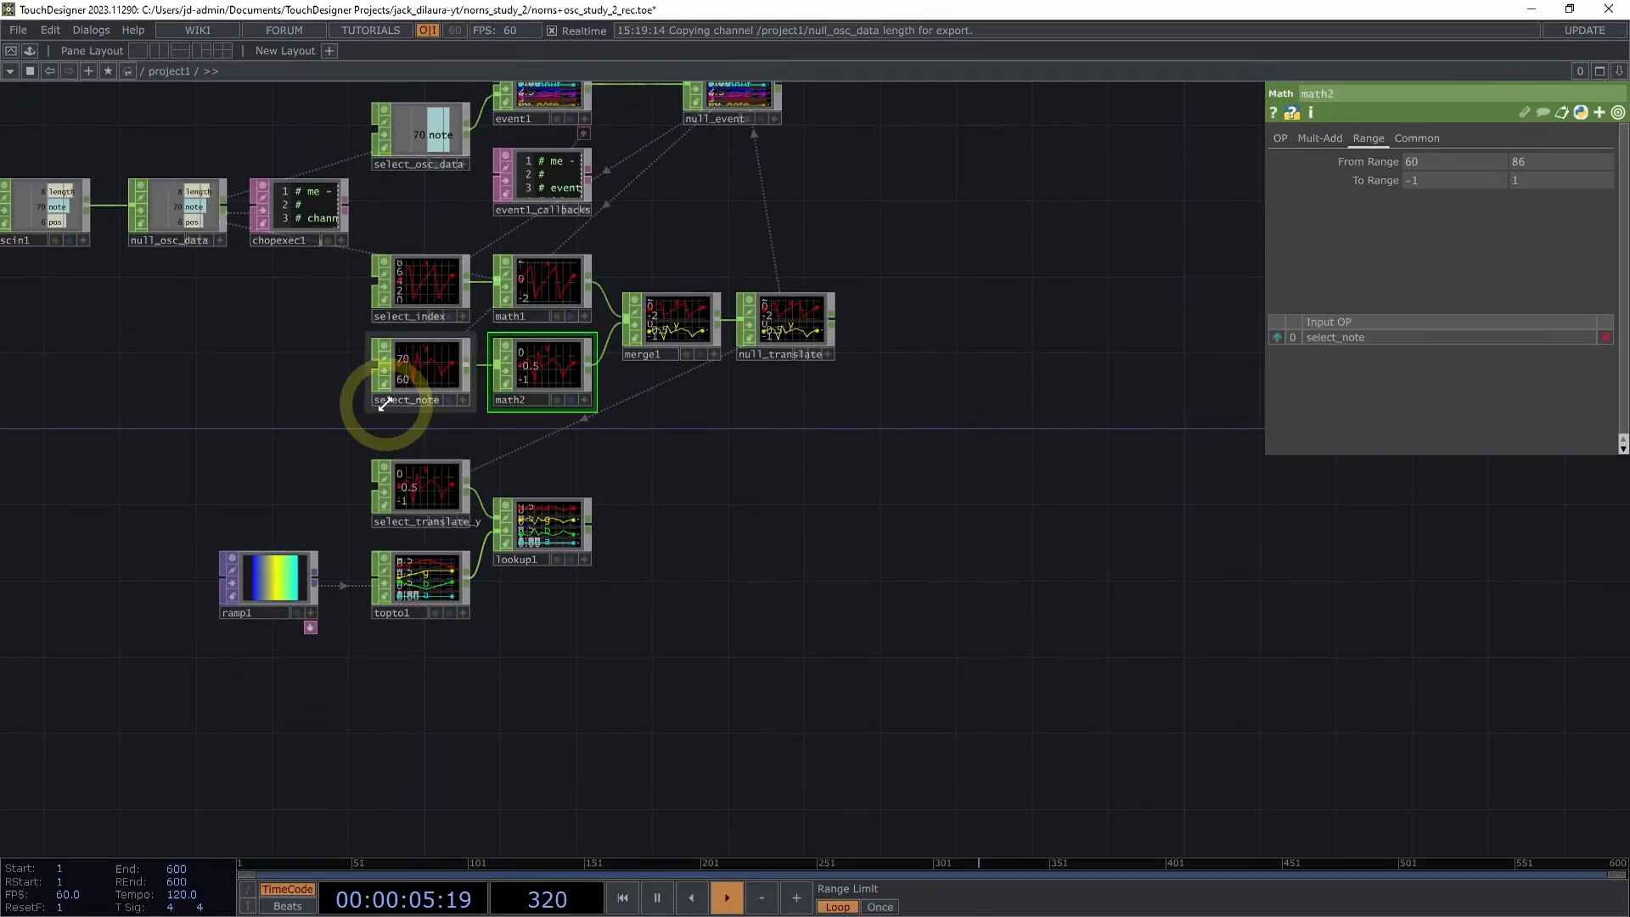
pyautogui.moveTo(609, 453); pyautogui.dragTo(596, 489)
pyautogui.moveTo(671, 289); pyautogui.dragTo(673, 226)
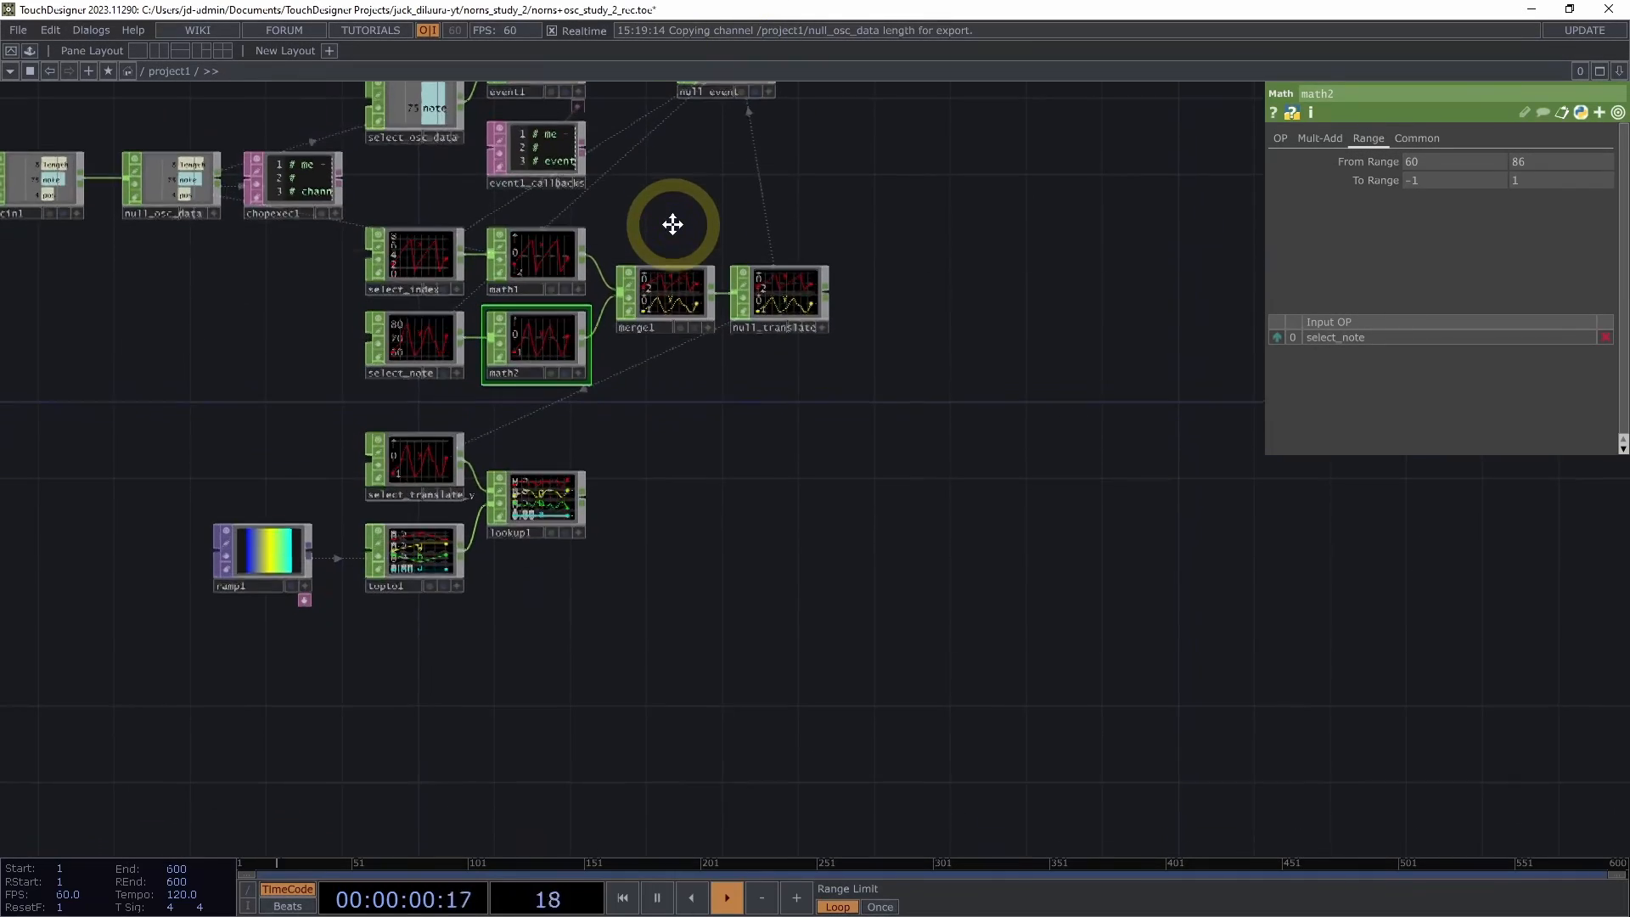
pyautogui.click(416, 250)
pyautogui.click(737, 454)
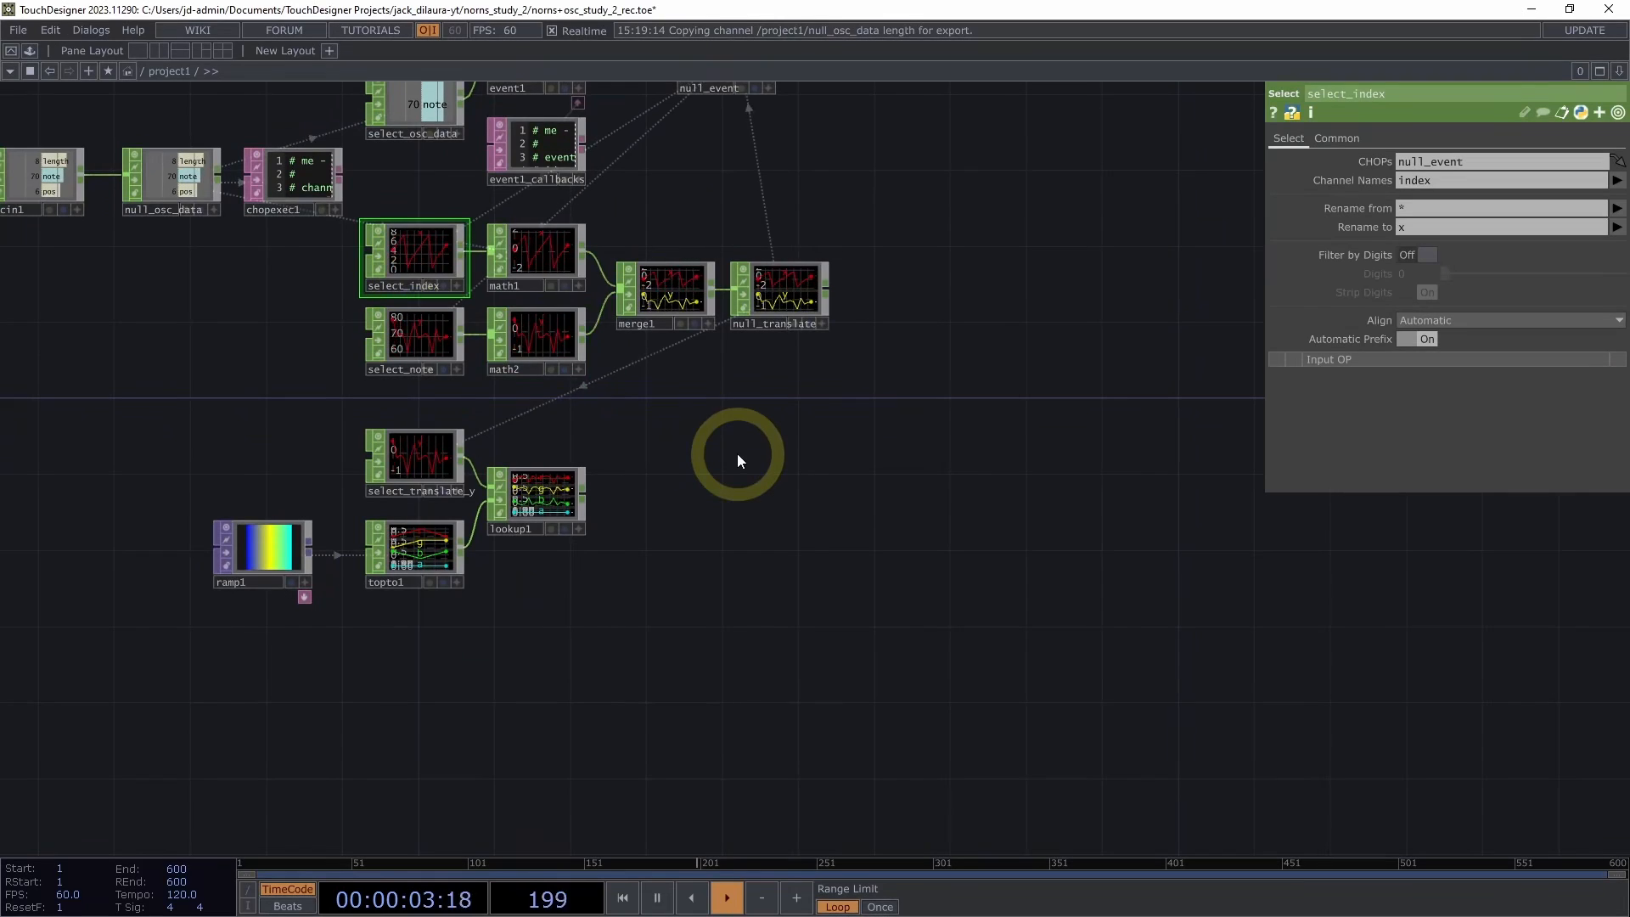
pyautogui.hotkey('ctrl', 'c')
pyautogui.hotkey('ctrl', 'v')
pyautogui.click(414, 353)
pyautogui.moveTo(419, 355); pyautogui.dragTo(410, 643)
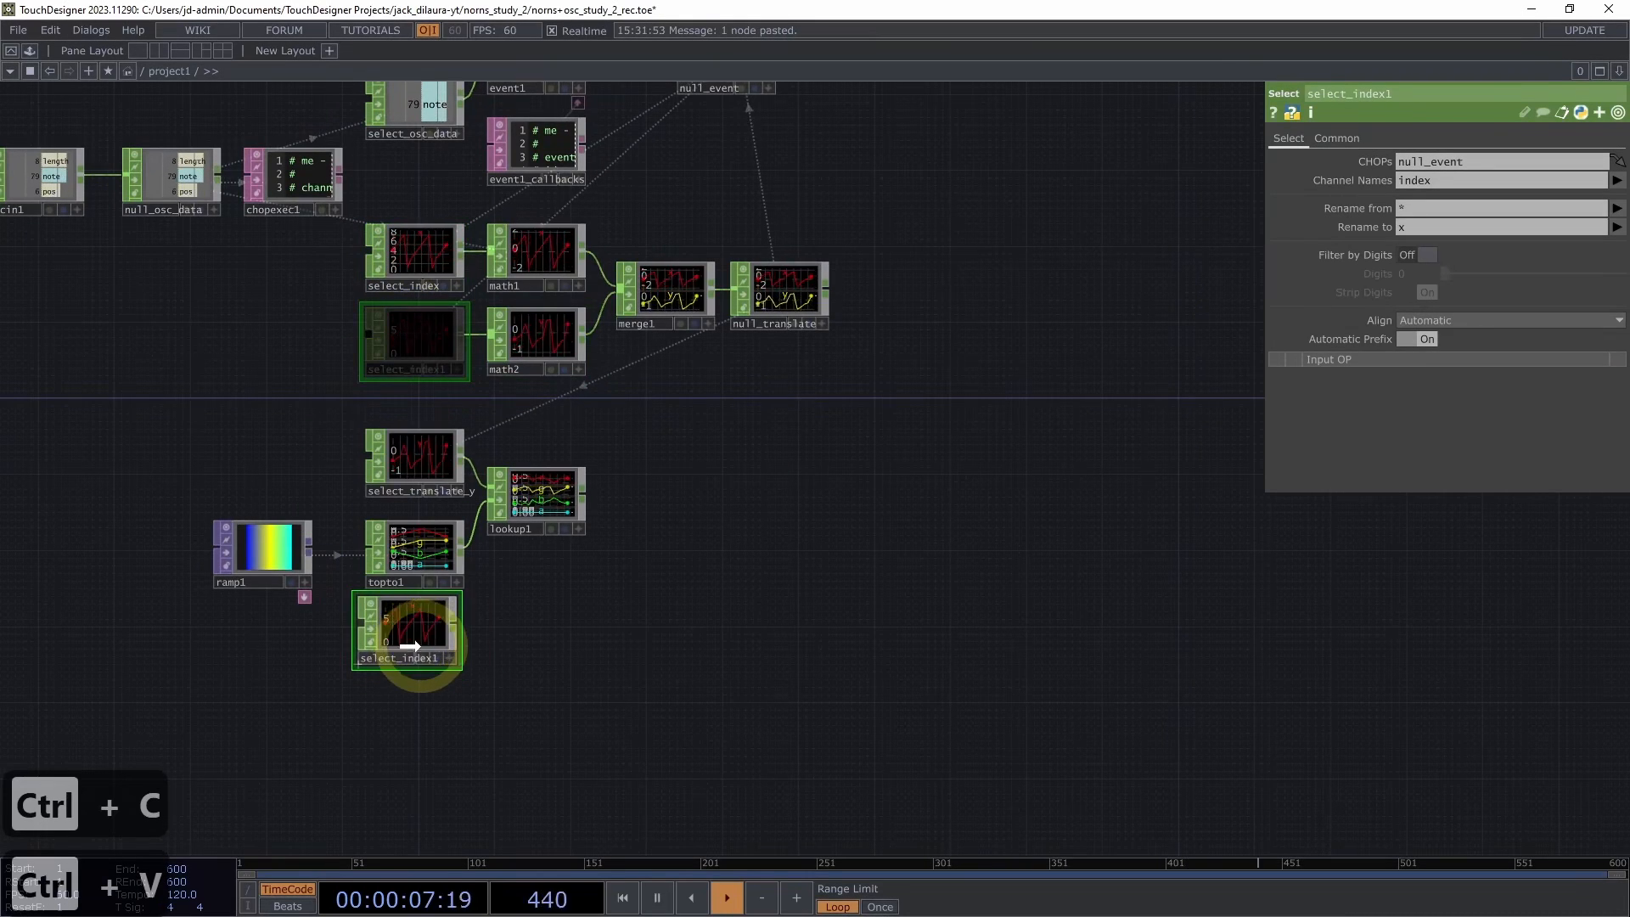
# Make the copied Select CHOP pick the adsr channel from null_event and clear its rename target
pyautogui.scroll(4, 411, 735)
pyautogui.moveTo(517, 637); pyautogui.dragTo(593, 591)
pyautogui.scroll(2, 539, 623)
pyautogui.scroll(-1, 535, 604)
pyautogui.moveTo(533, 459); pyautogui.dragTo(531, 440)
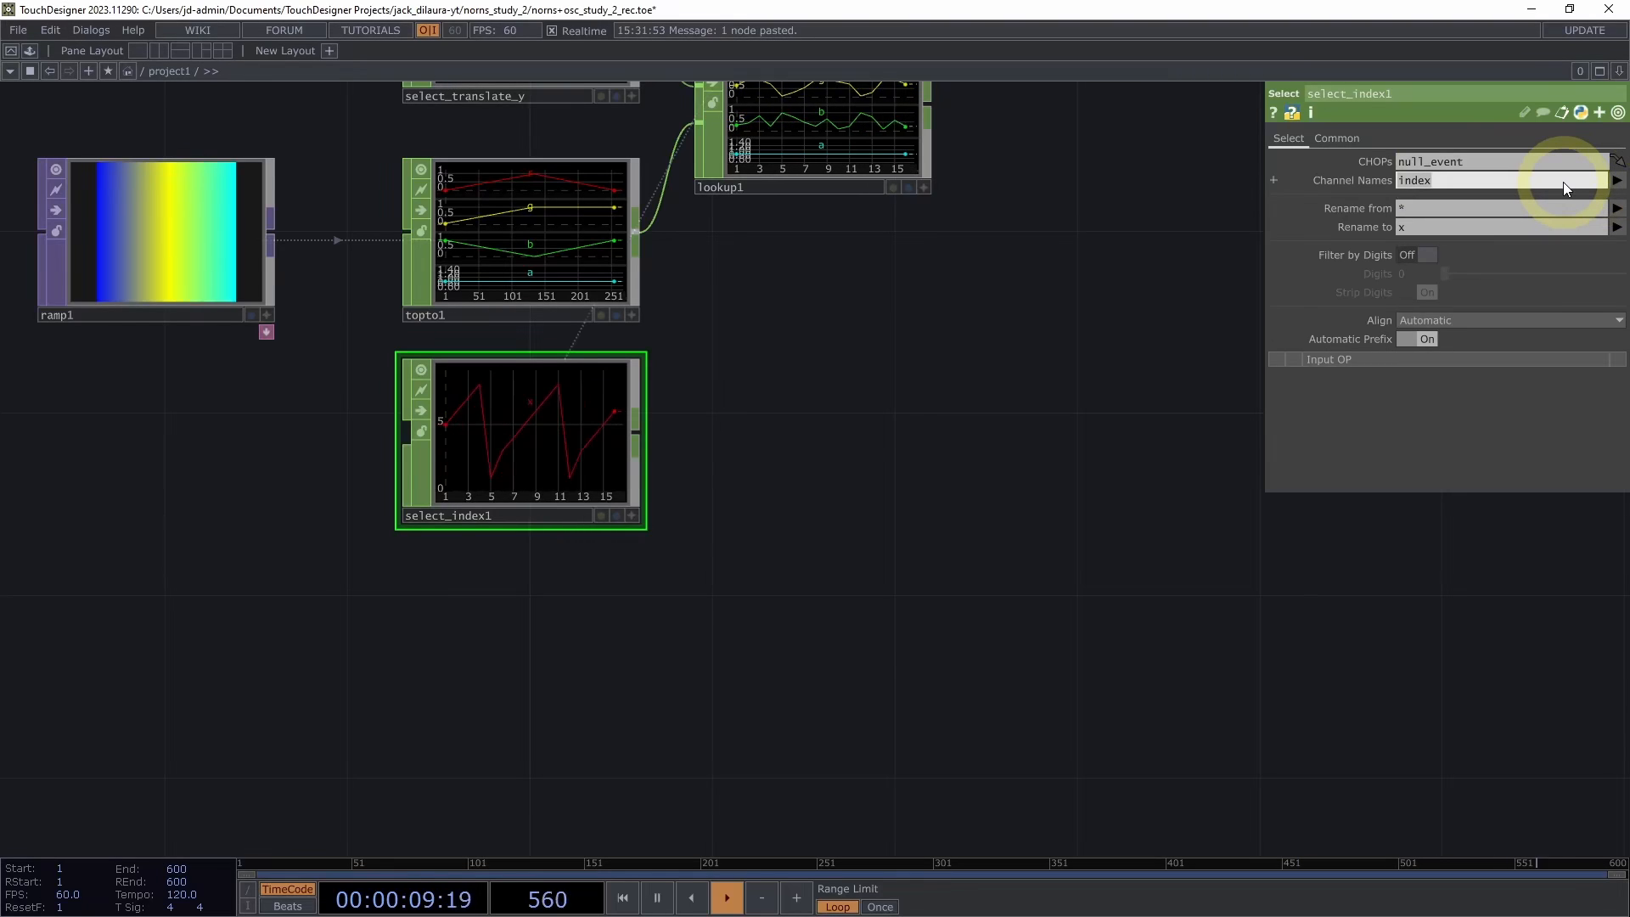
pyautogui.press('BackSpace')
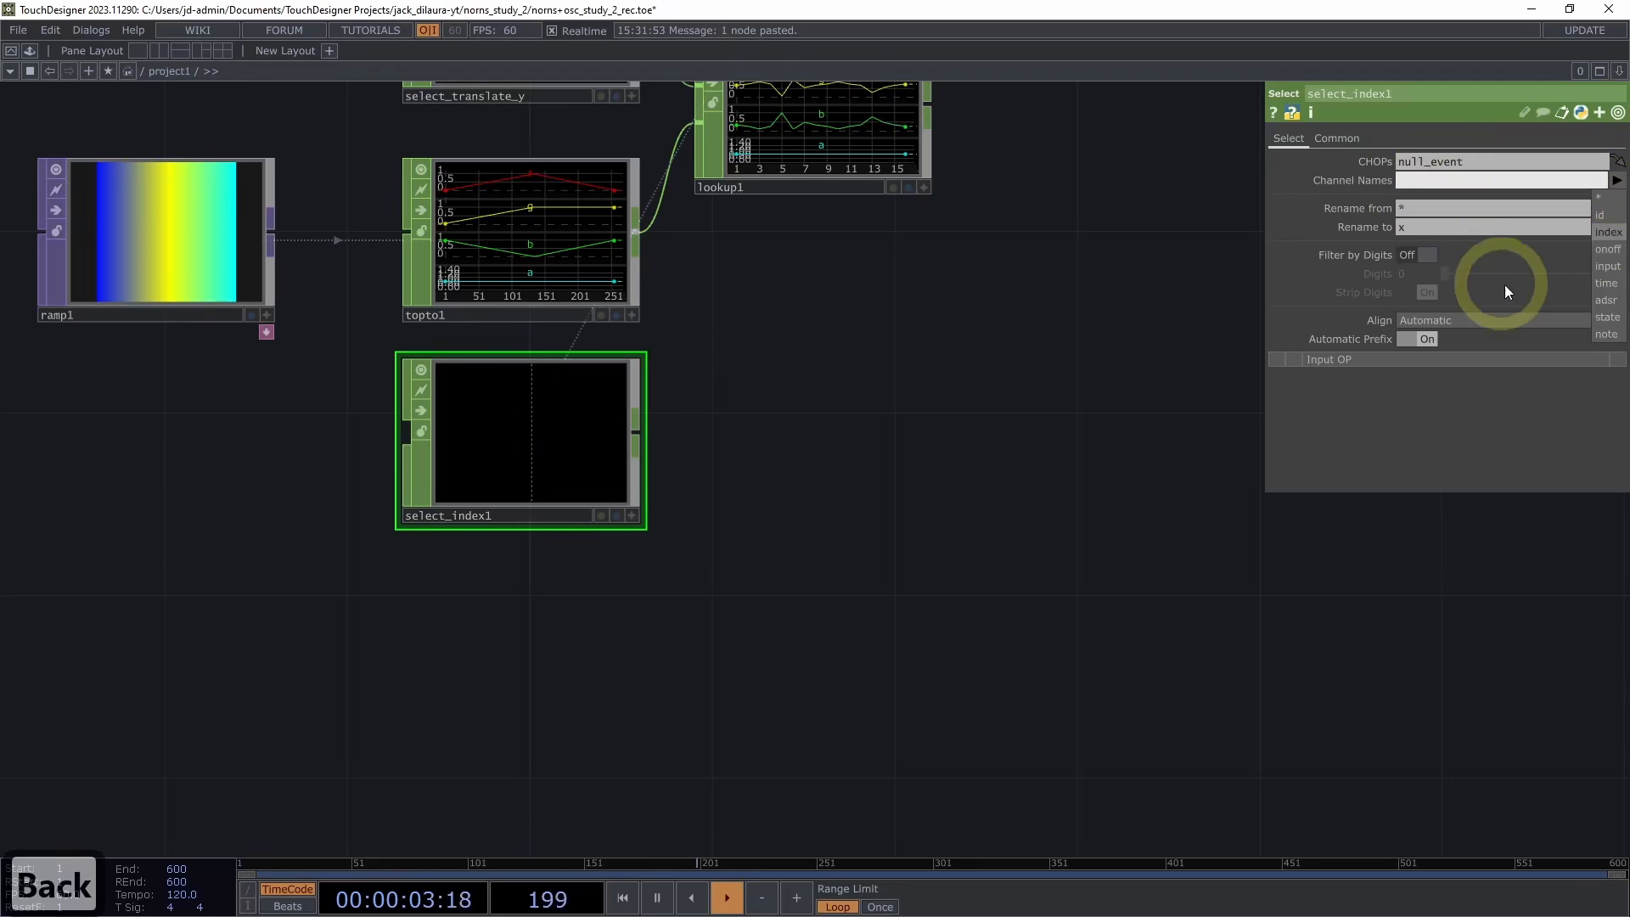
pyautogui.click(1605, 300)
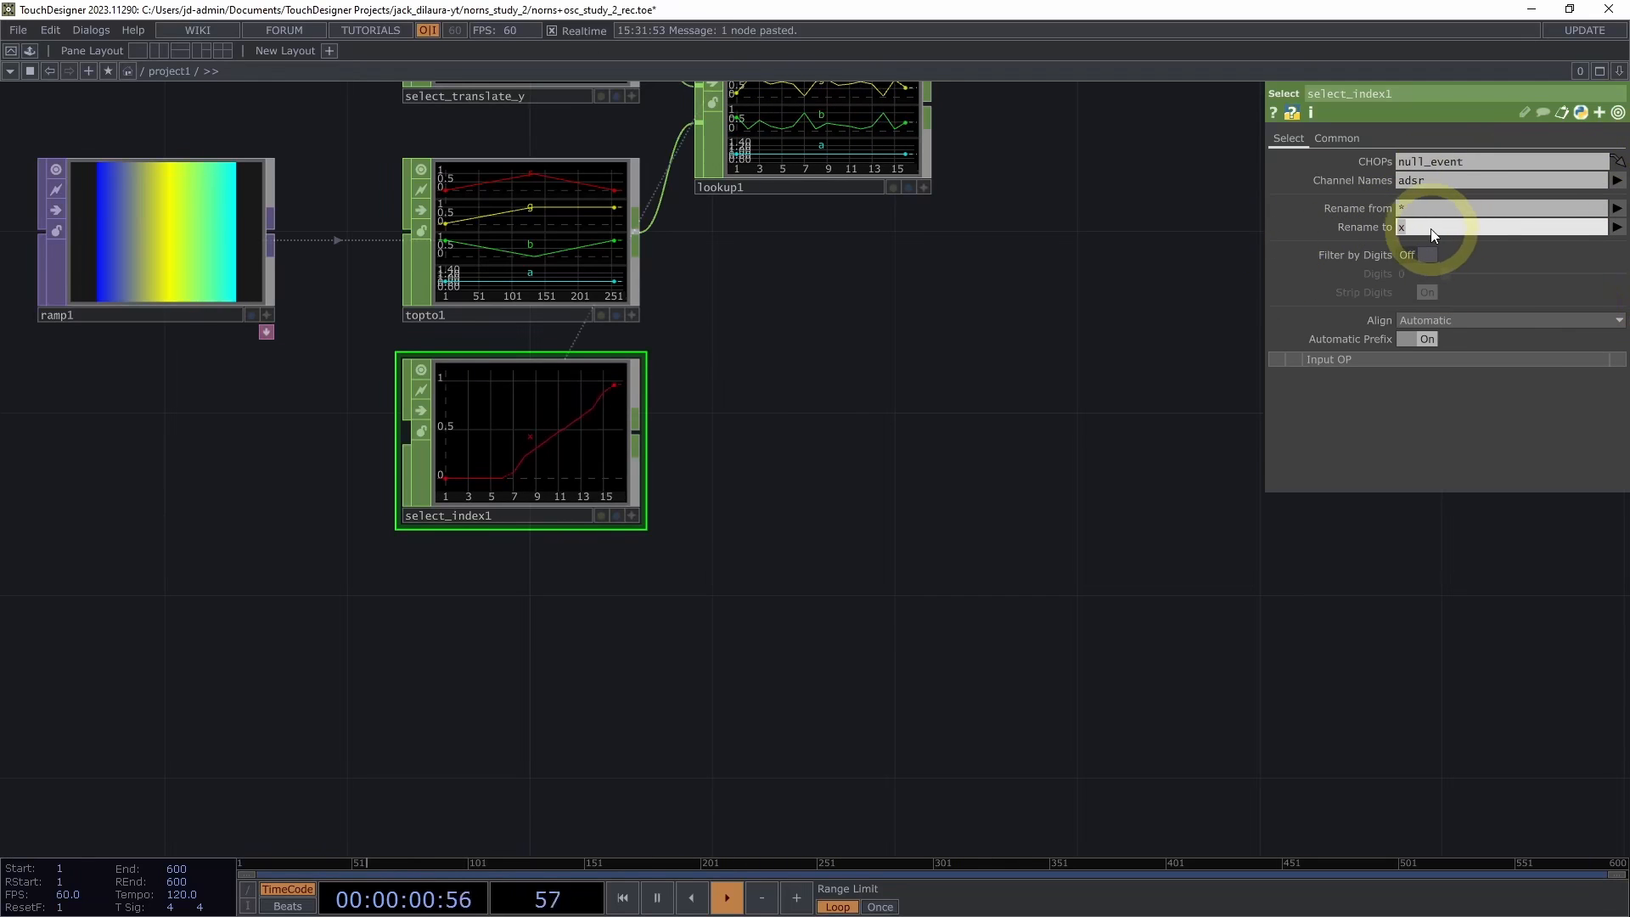
pyautogui.press('BackSpace')
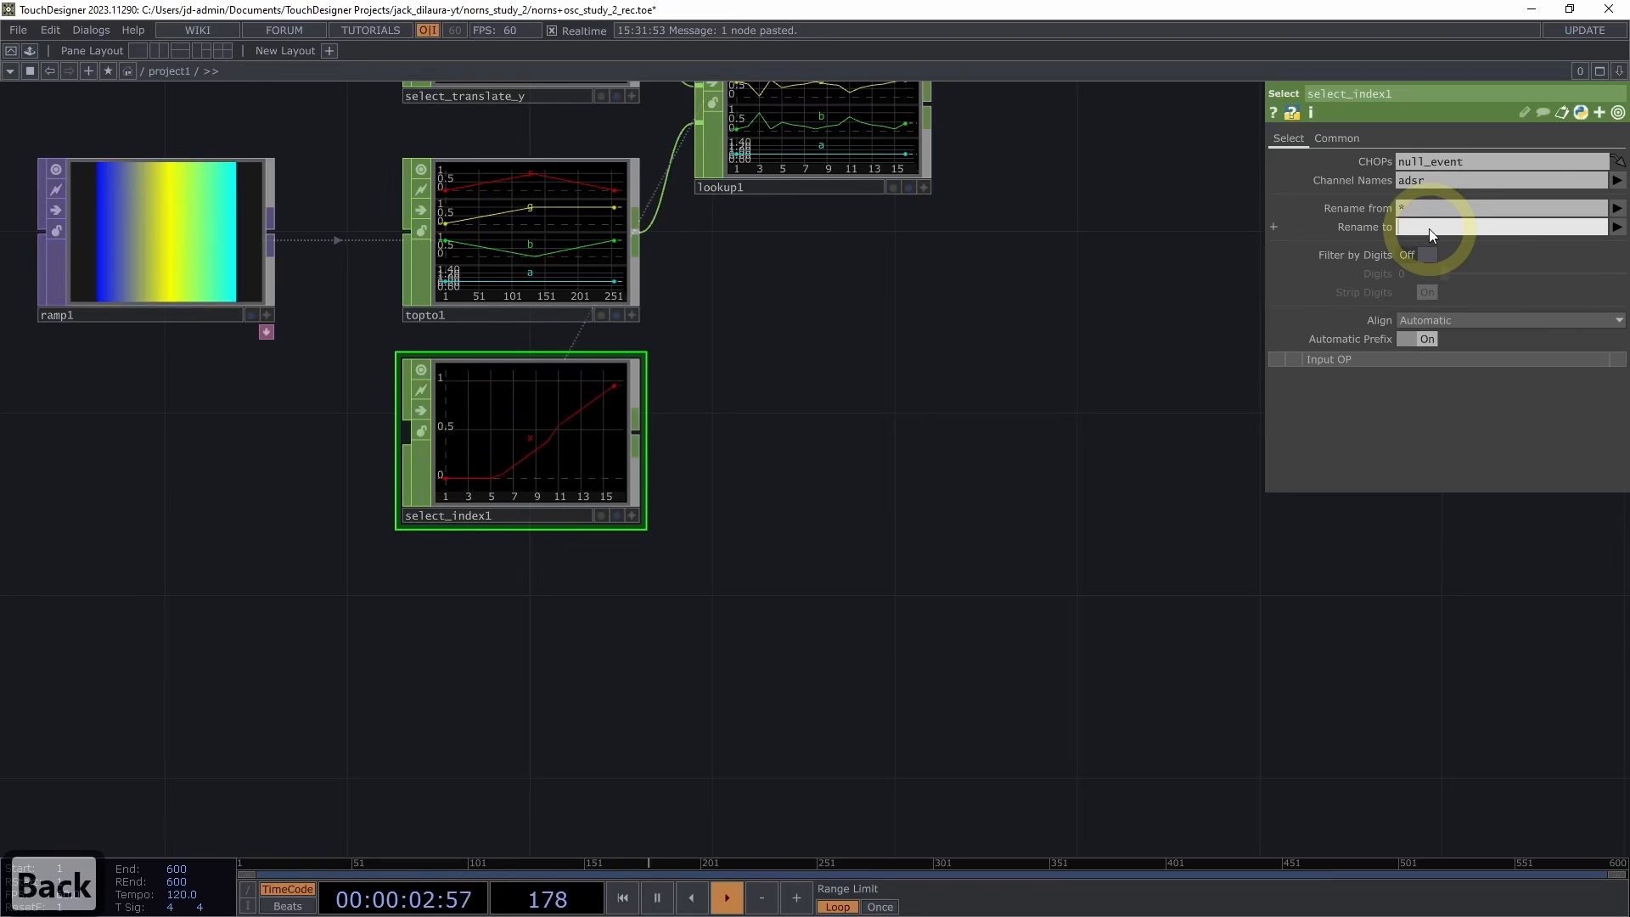
pyautogui.press('Return')
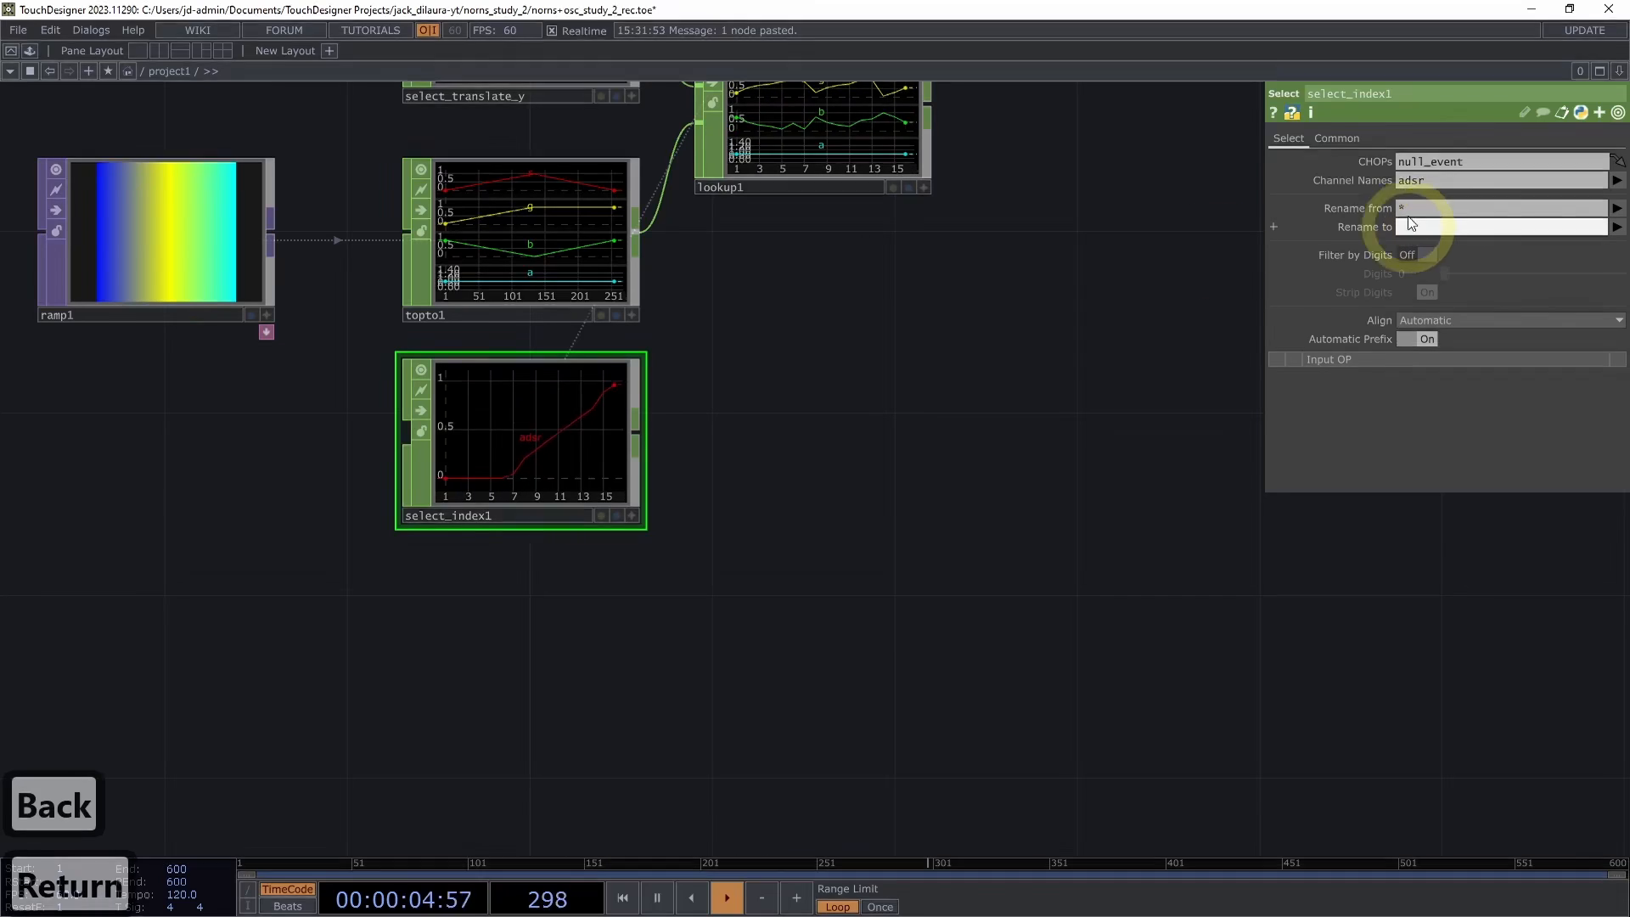
# Add an S Curve CHOP below the Select CHOP that reads adsr
pyautogui.moveTo(542, 586); pyautogui.dragTo(509, 556)
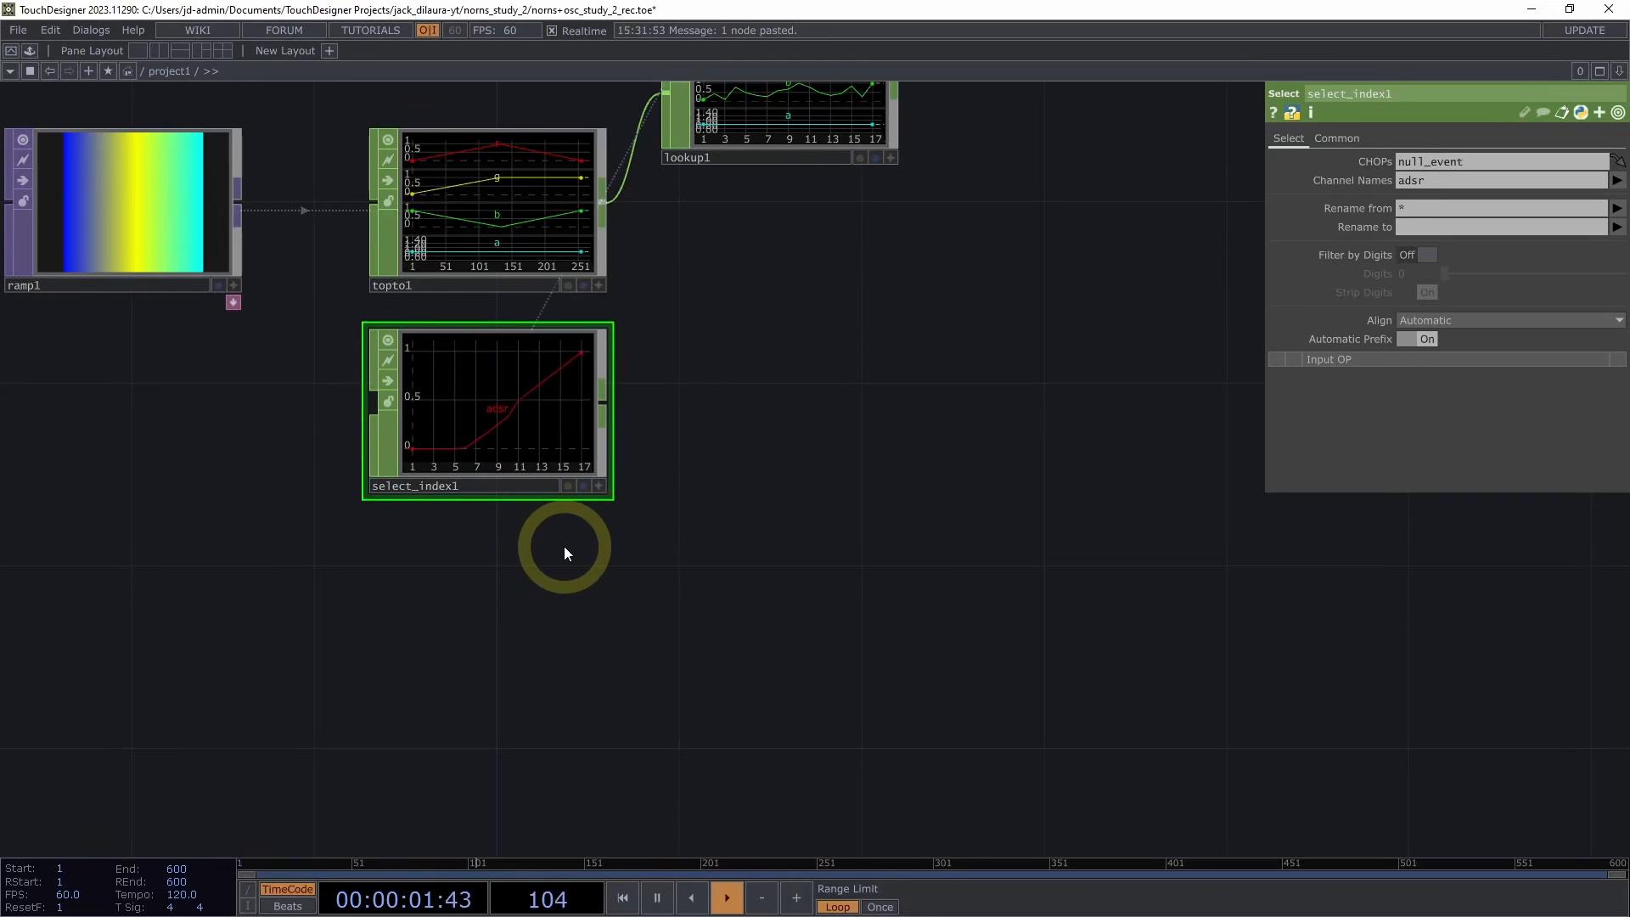
pyautogui.moveTo(735, 548); pyautogui.dragTo(723, 536)
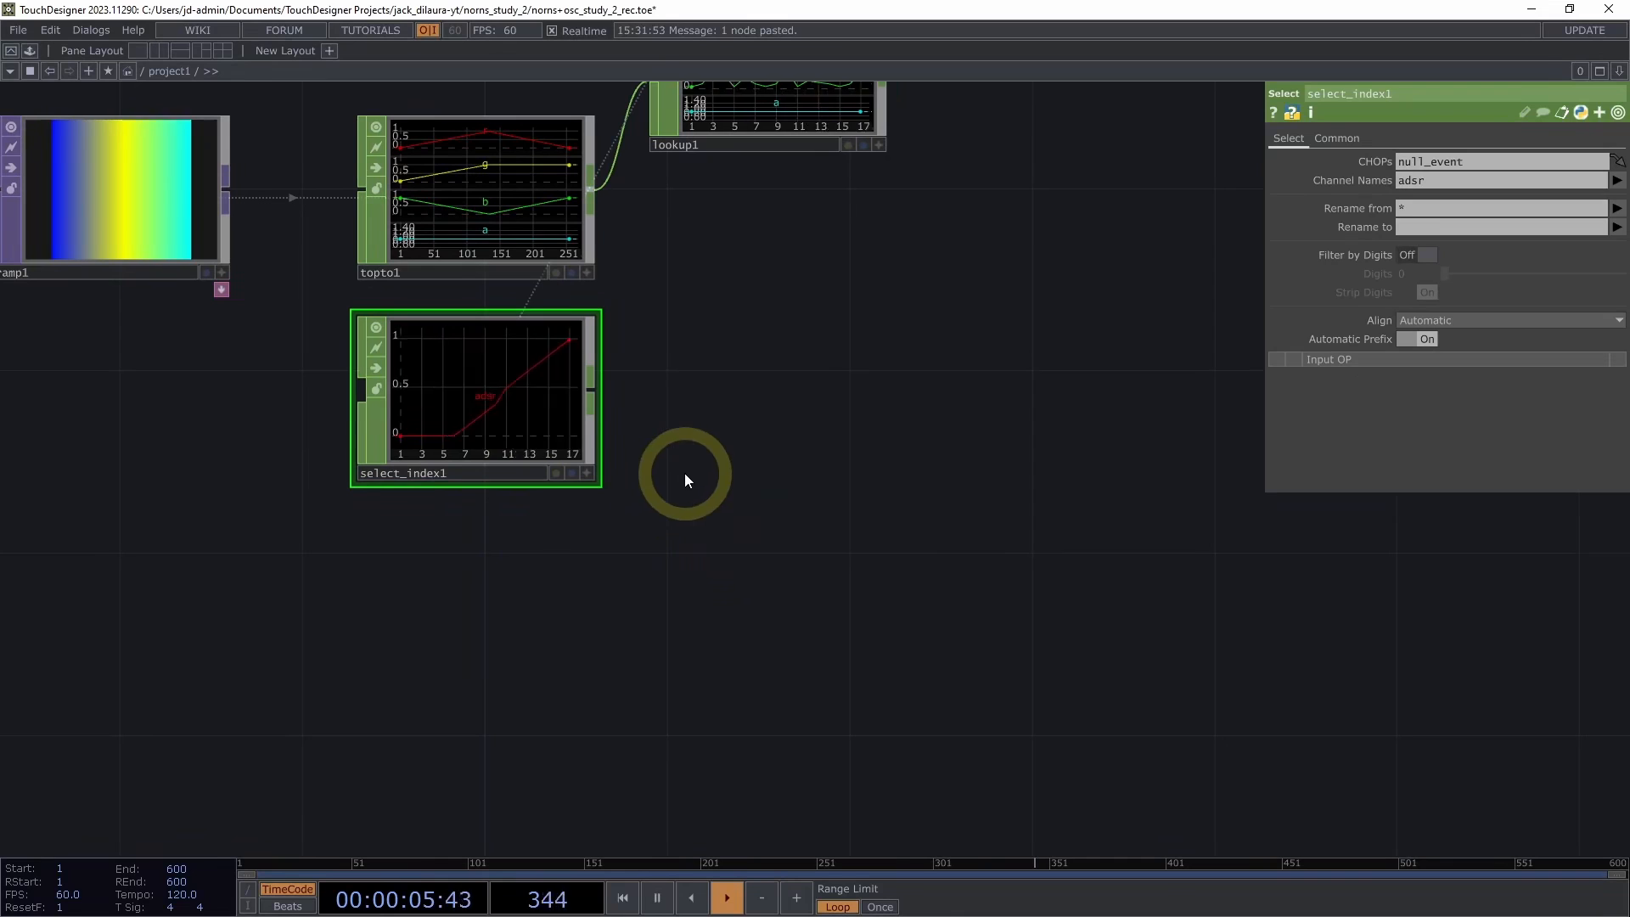
pyautogui.press('Tab')
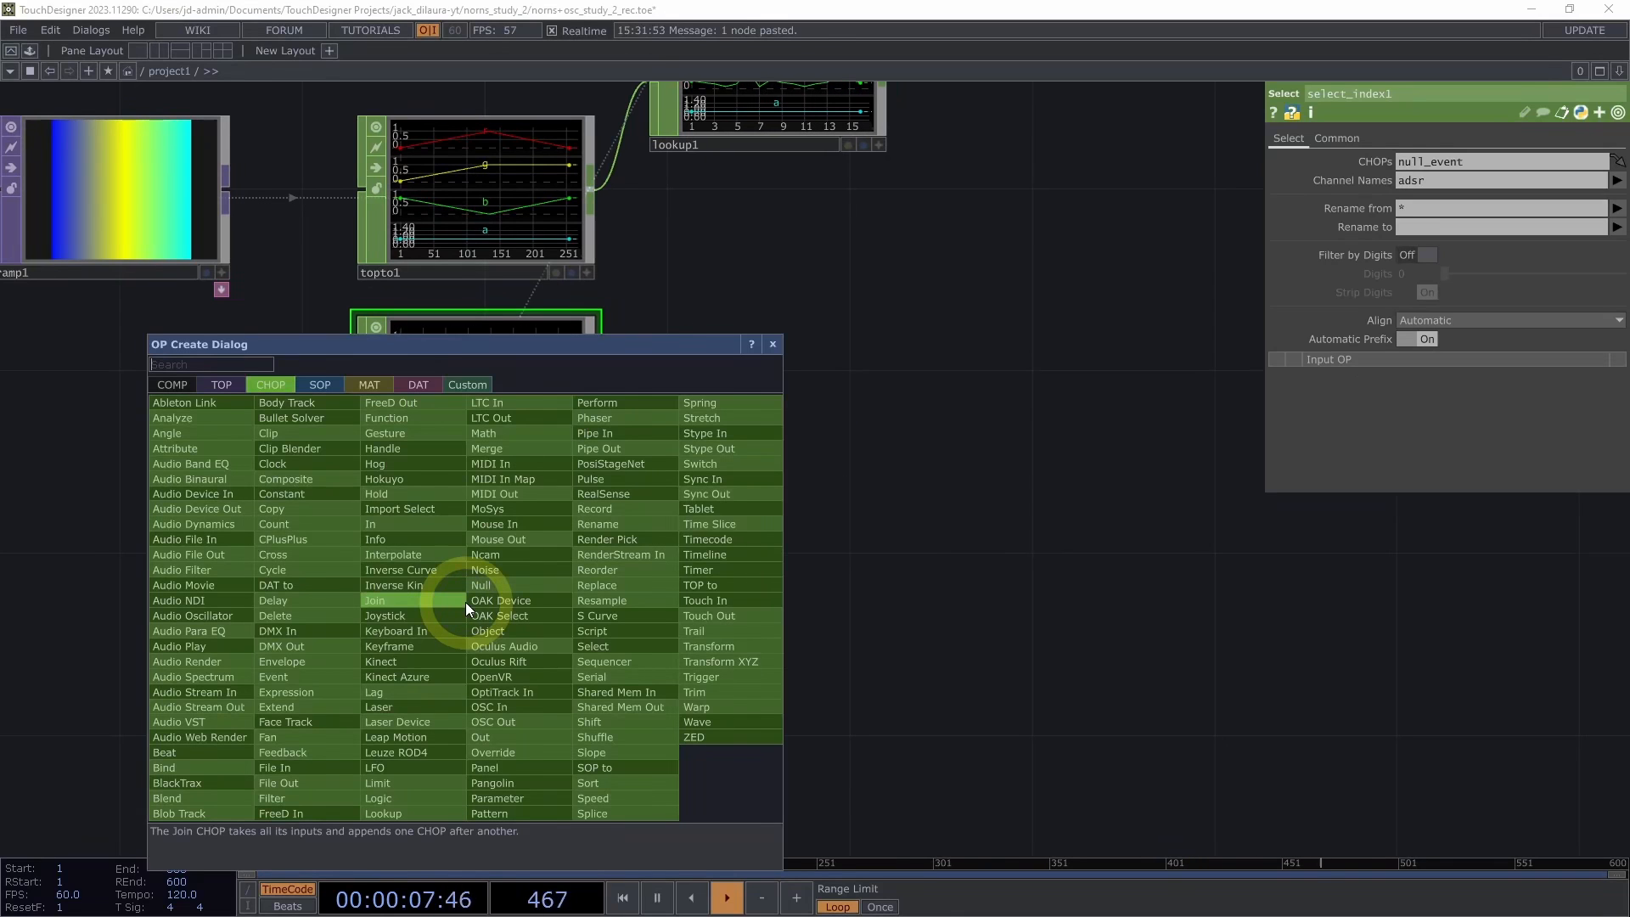
pyautogui.write('s')
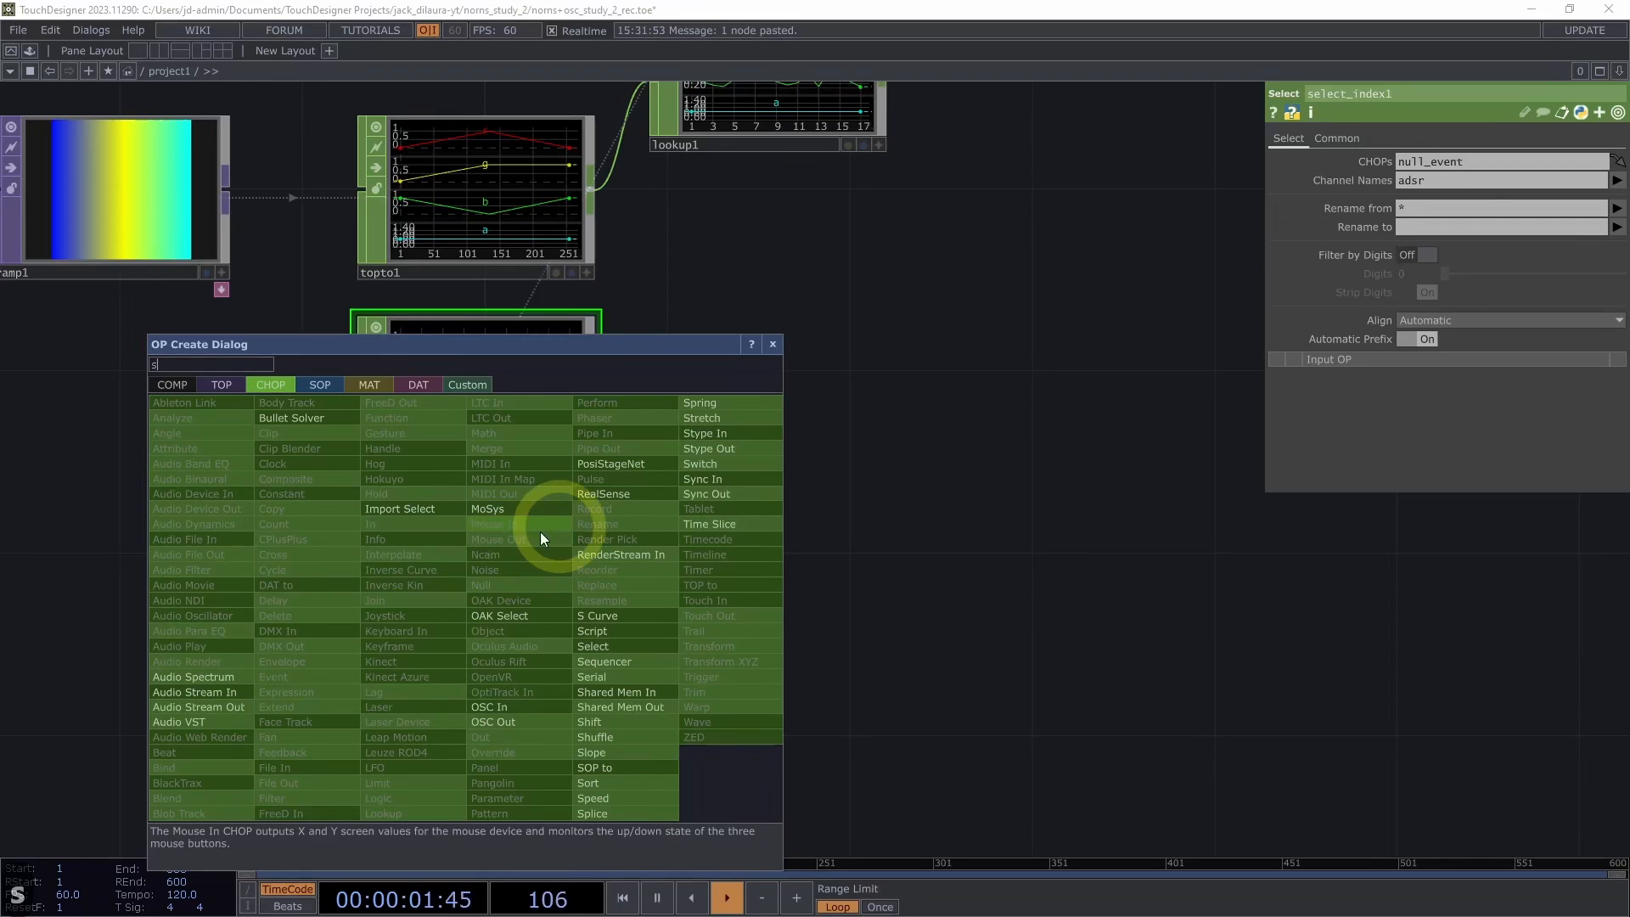
pyautogui.click(622, 617)
pyautogui.click(501, 602)
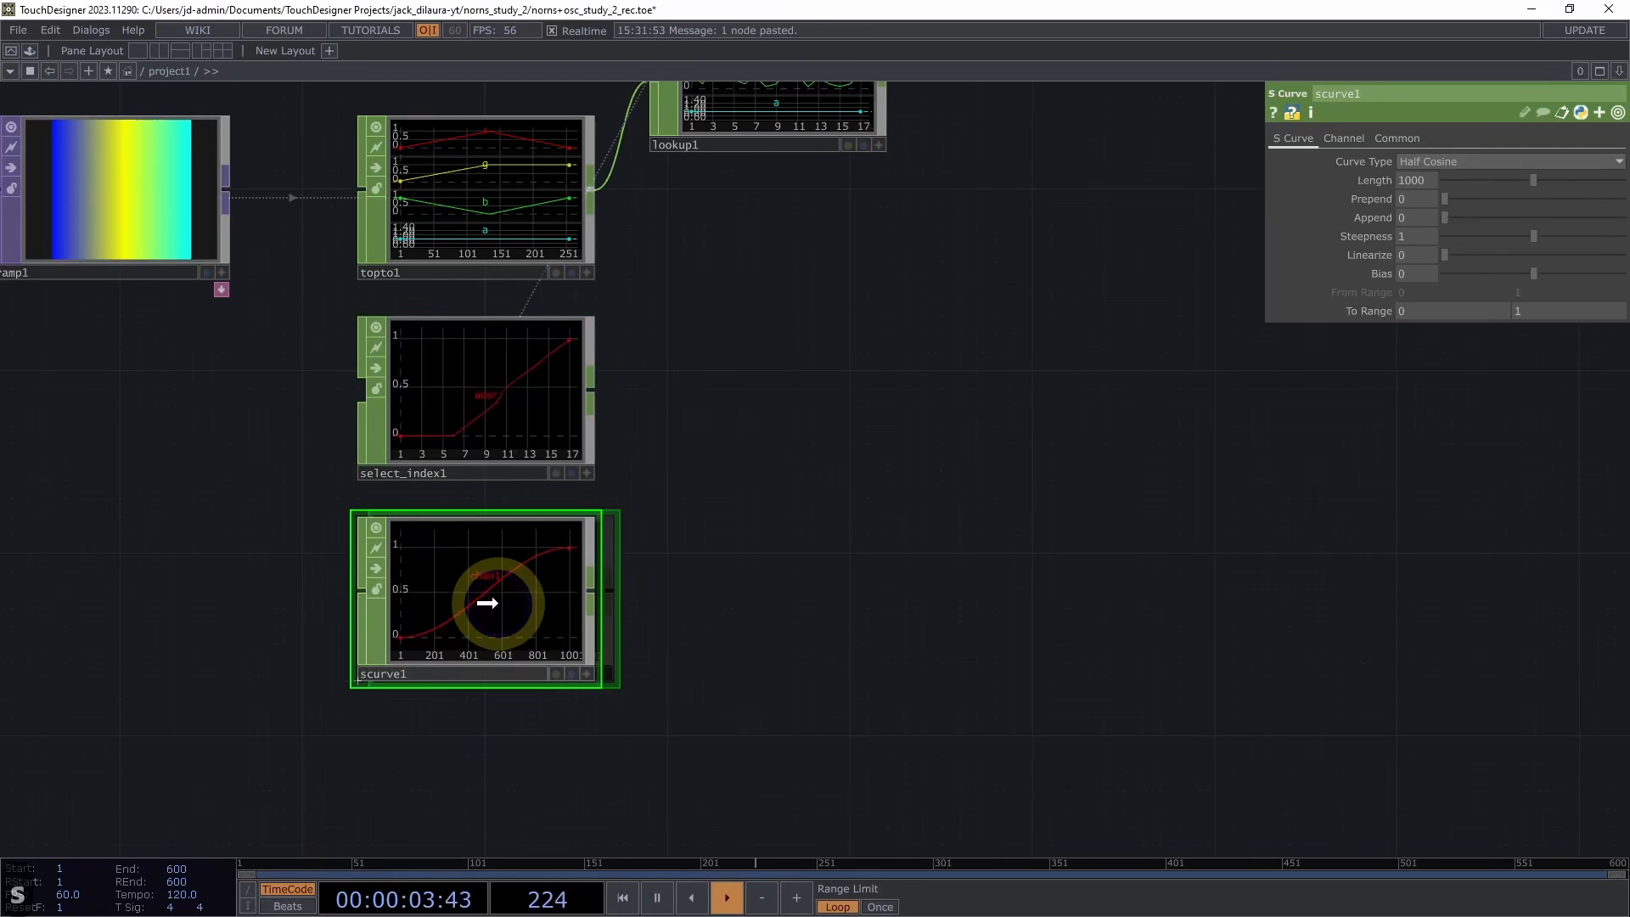
# Set scurve1's prepend to 130 and the upper end of its output range to 0.8
pyautogui.moveTo(754, 566); pyautogui.dragTo(817, 524)
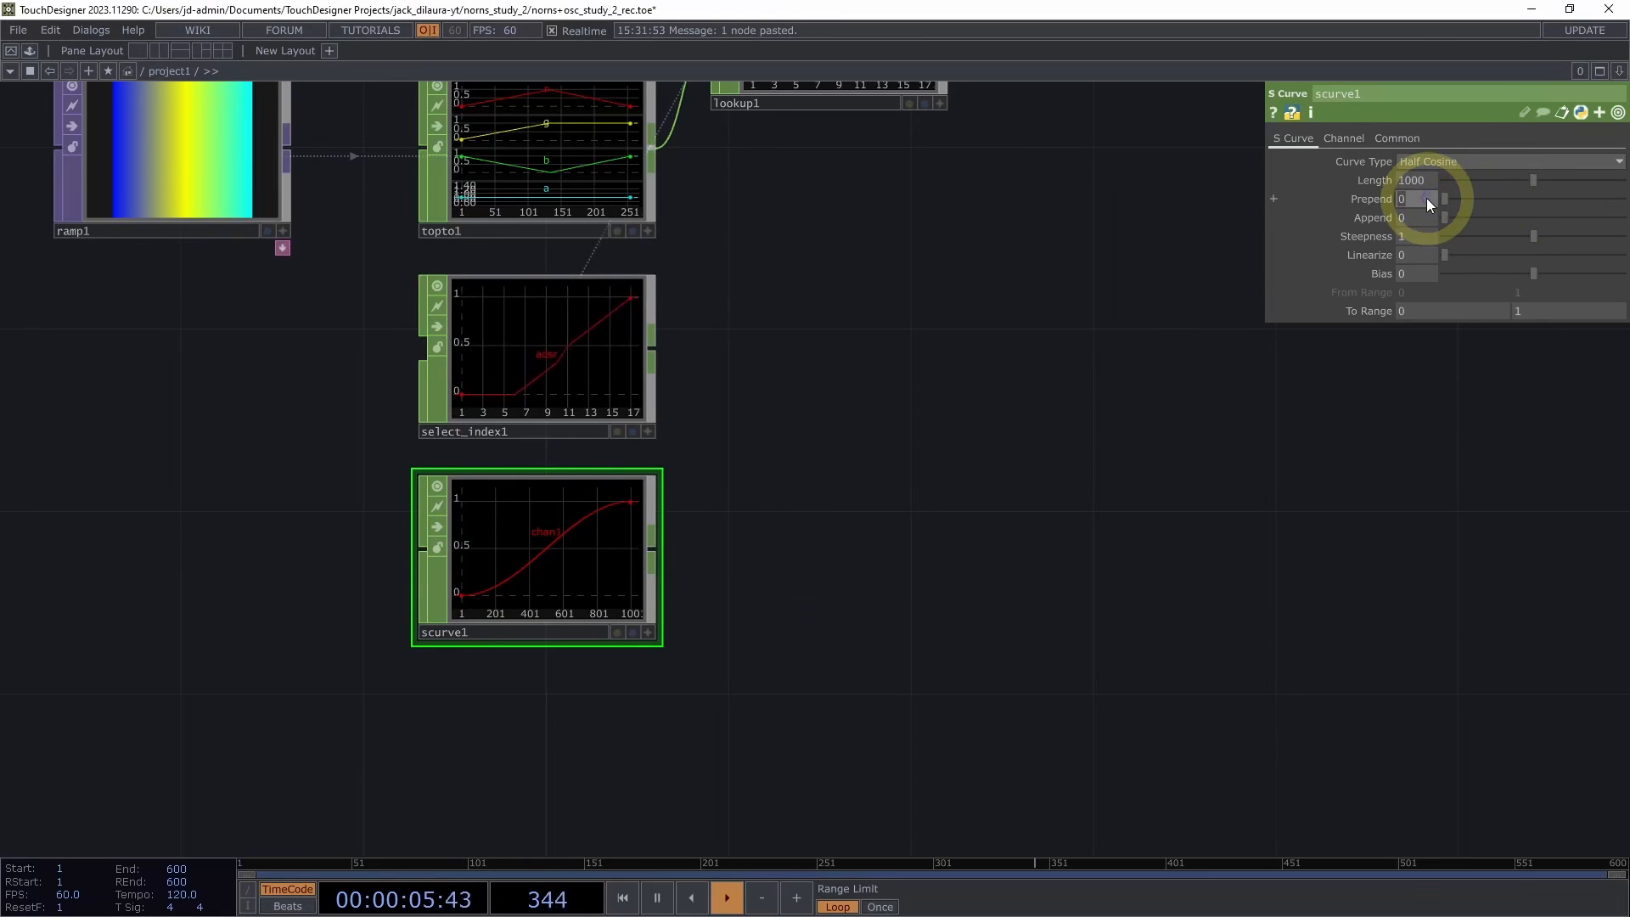
pyautogui.write('130')
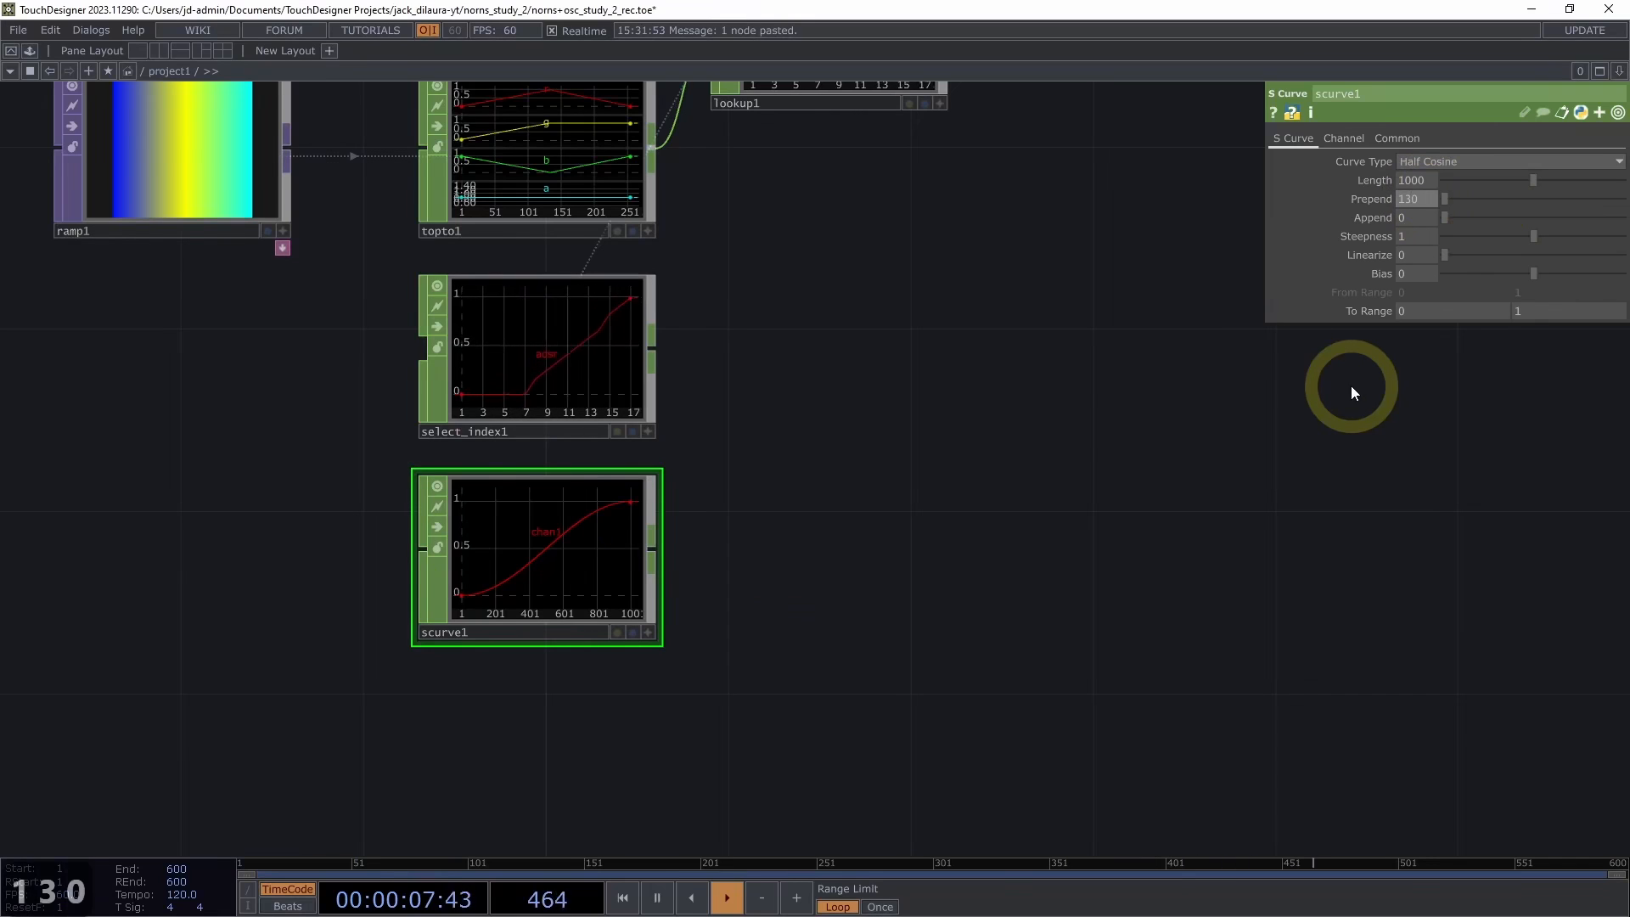
pyautogui.press('Return')
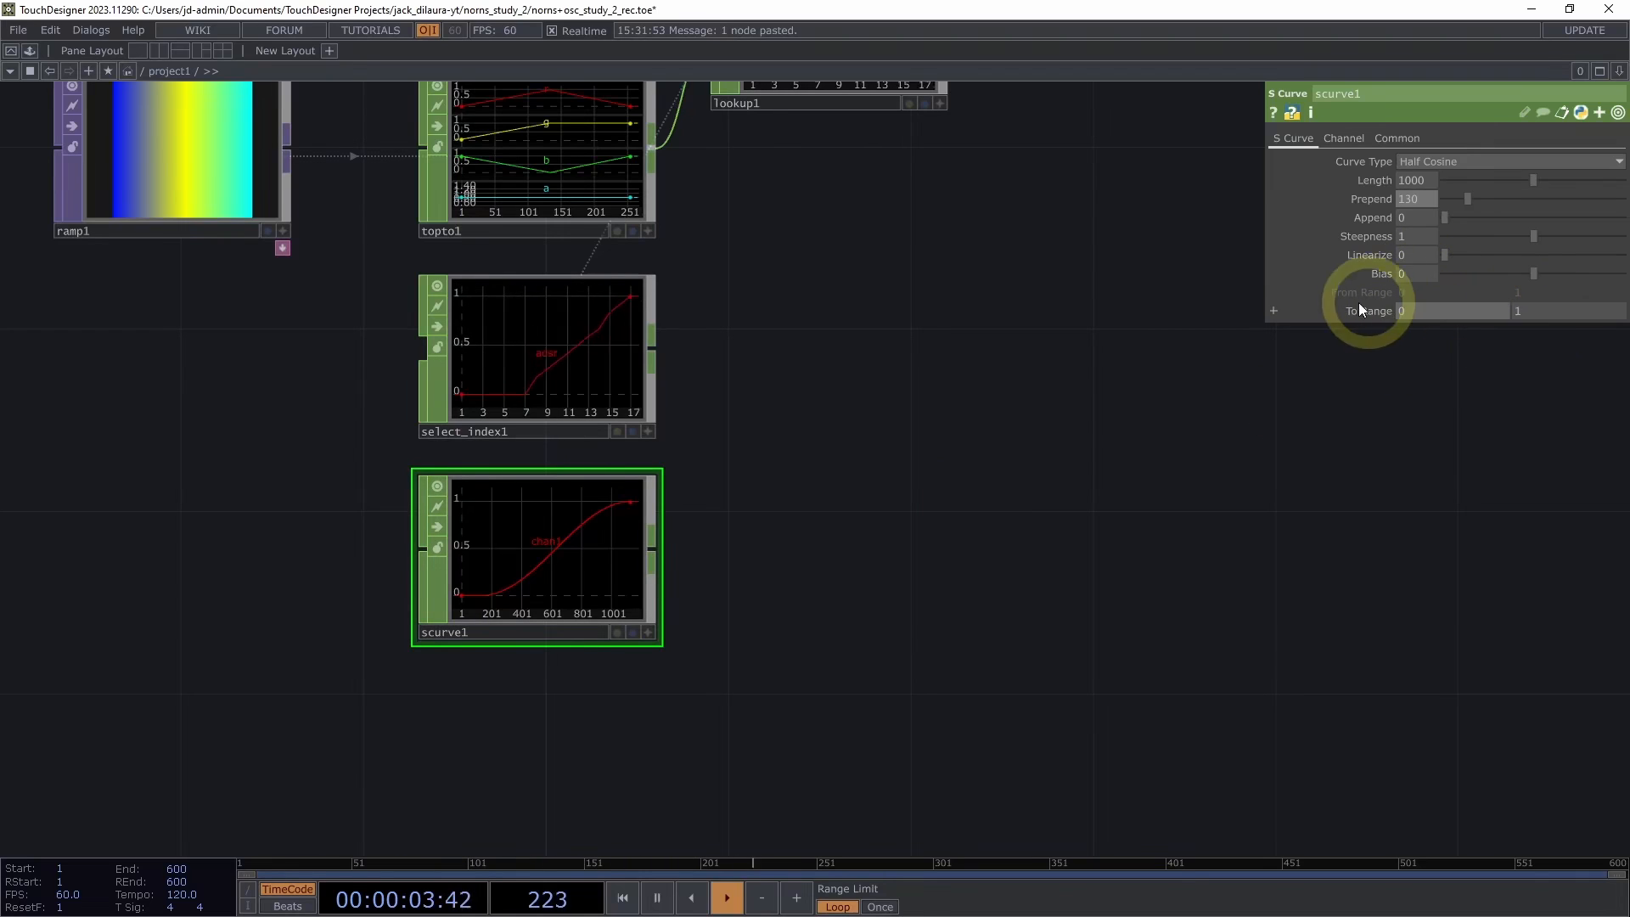
pyautogui.moveTo(1542, 304)
pyautogui.mouseDown(button='middle')
pyautogui.moveTo(1492, 309)
pyautogui.moveTo(1543, 306)
pyautogui.mouseUp(button='middle')
pyautogui.click(632, 536)
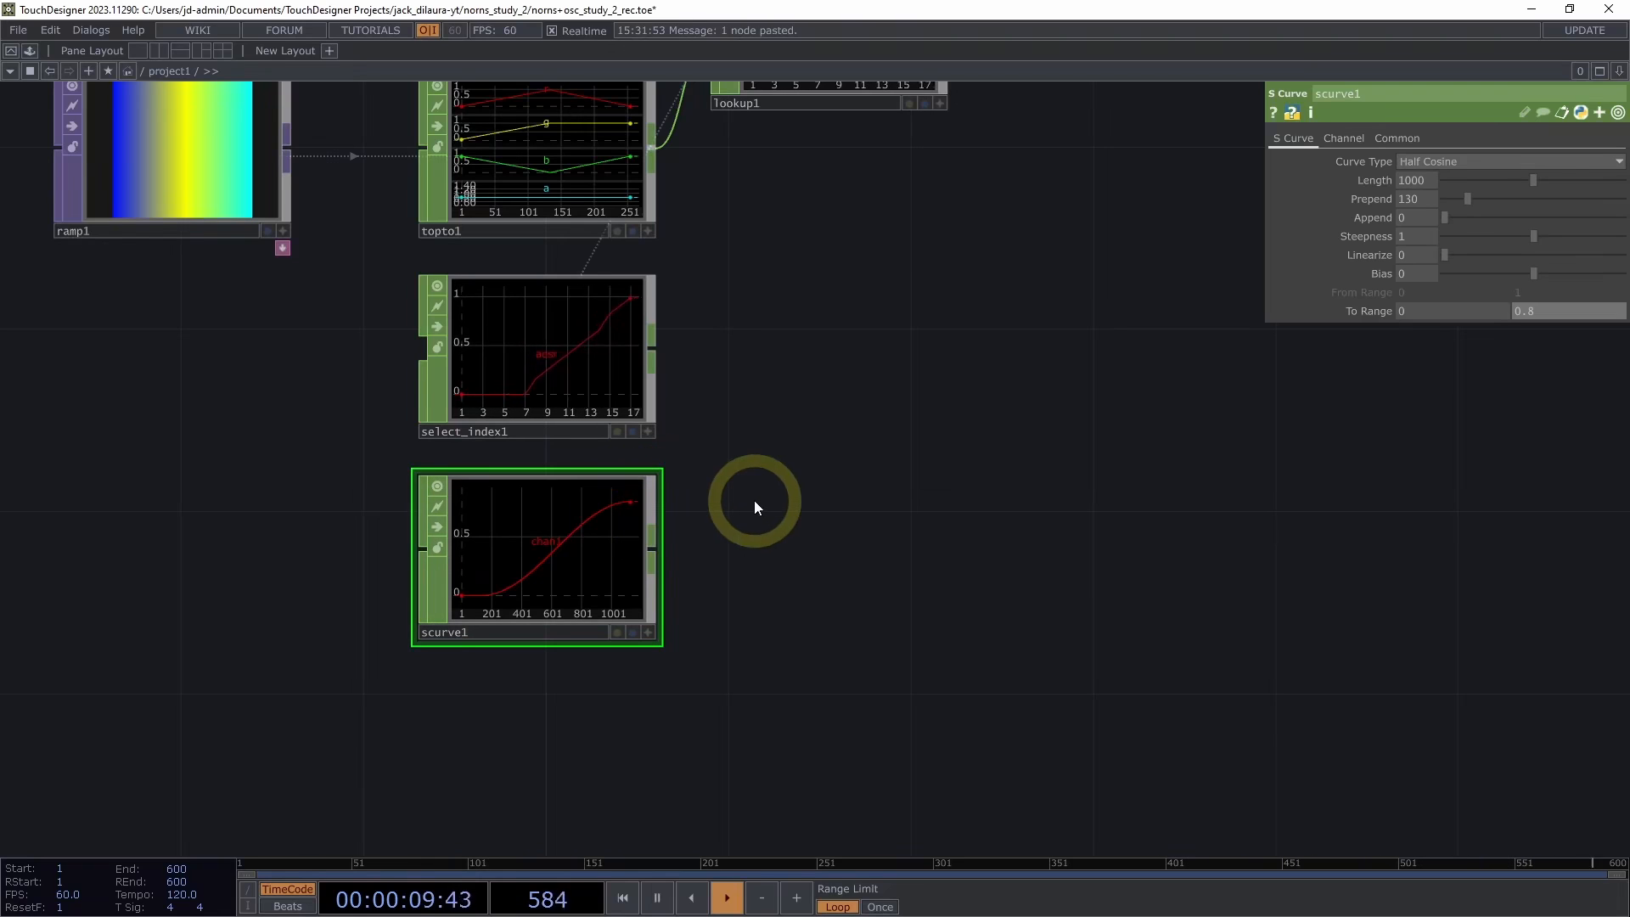
# Name scurve1's output channel a
pyautogui.click(1340, 139)
pyautogui.click(1434, 161)
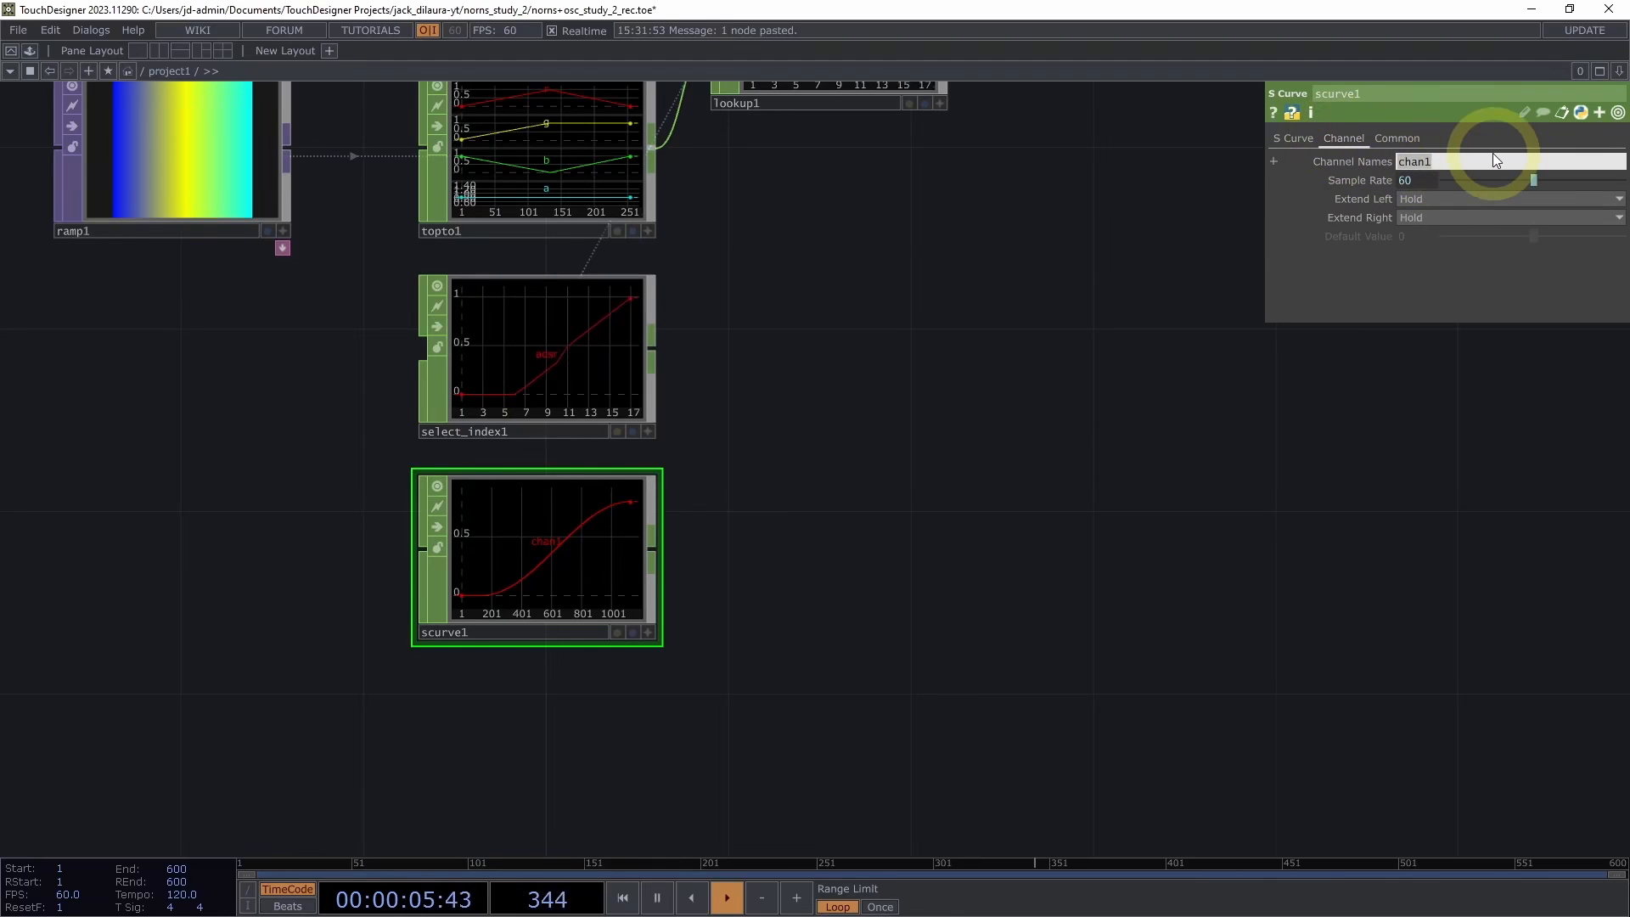
pyautogui.write('a')
# Add a second Lookup CHOP beside the adsr Select CHOP and scurve1
pyautogui.moveTo(967, 325); pyautogui.dragTo(833, 452)
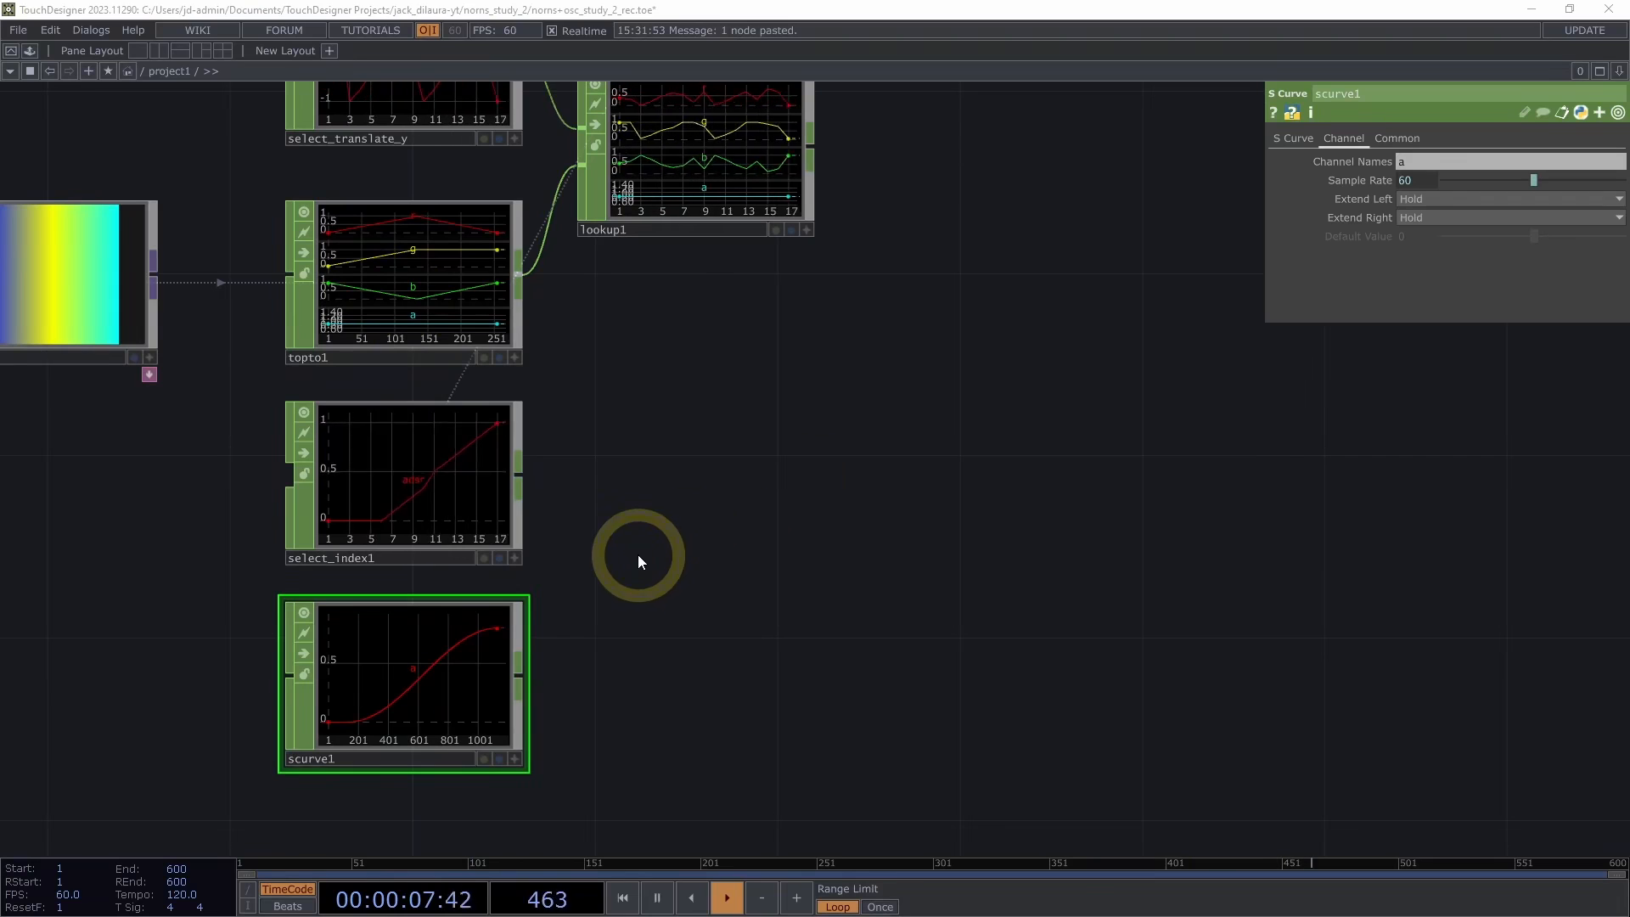
pyautogui.press('Tab')
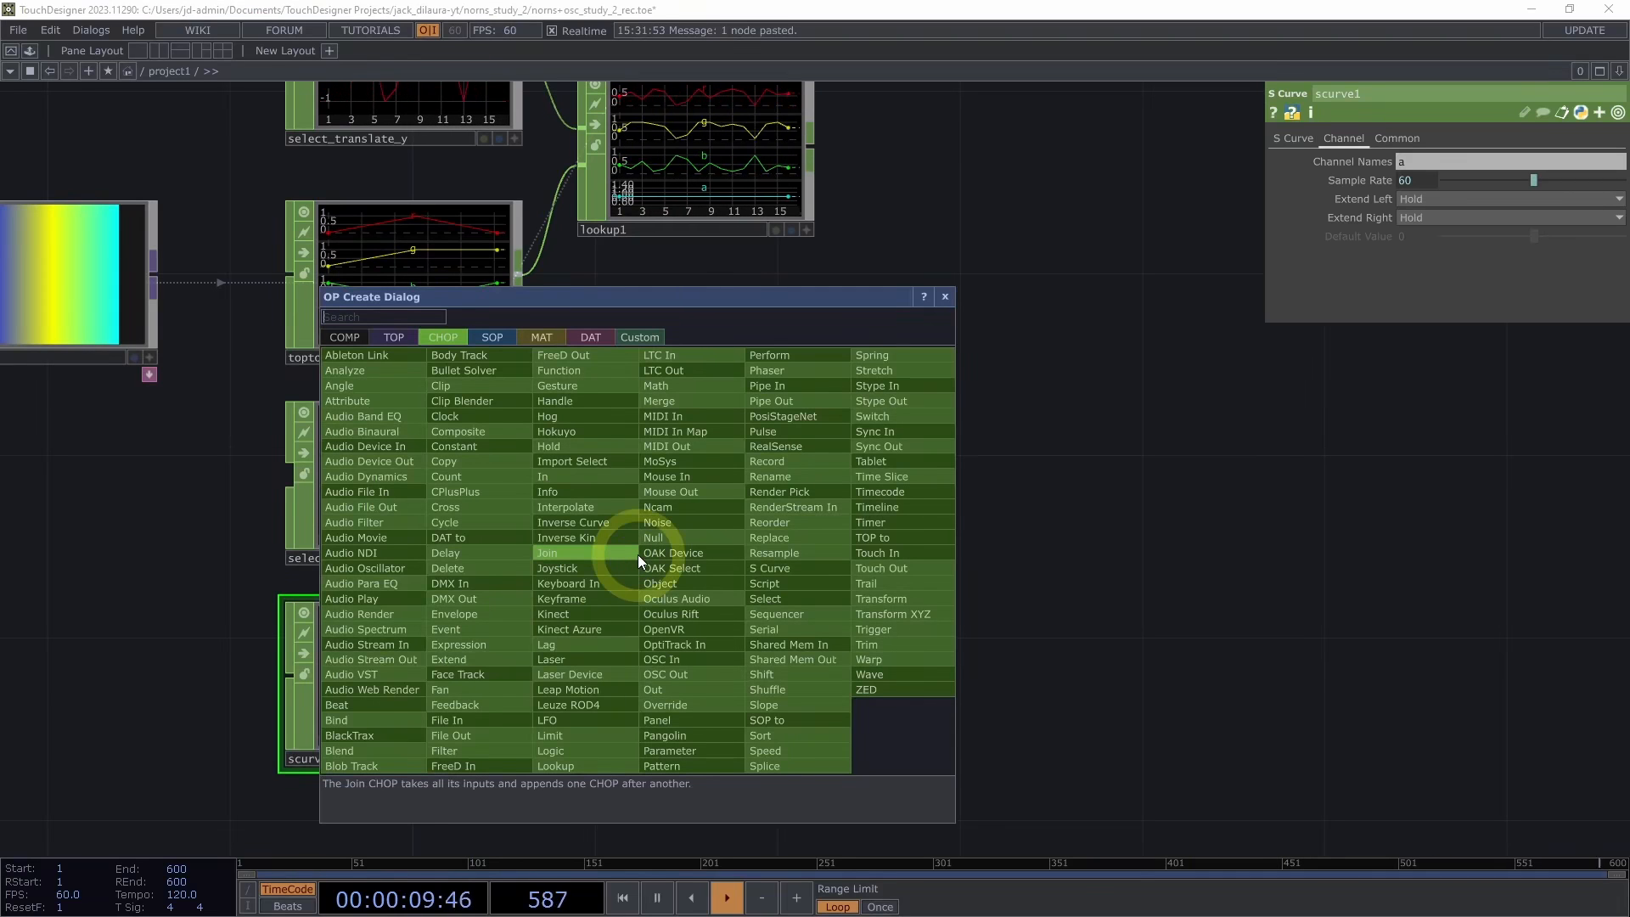
pyautogui.write('looku')
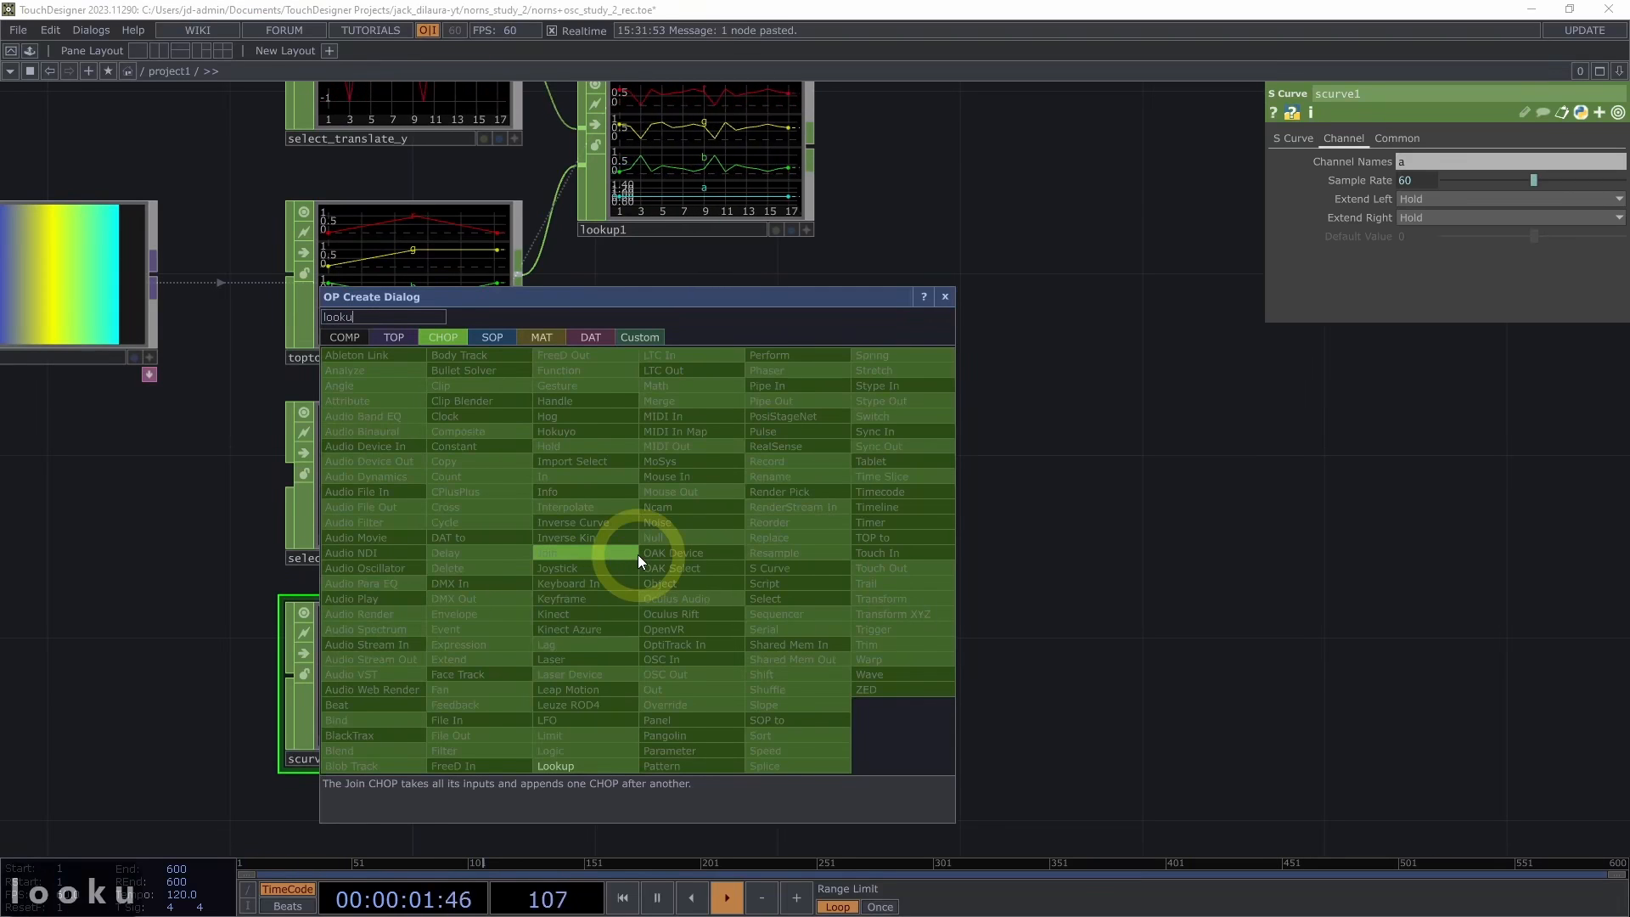
pyautogui.press('Return')
pyautogui.moveTo(638, 556); pyautogui.dragTo(766, 537)
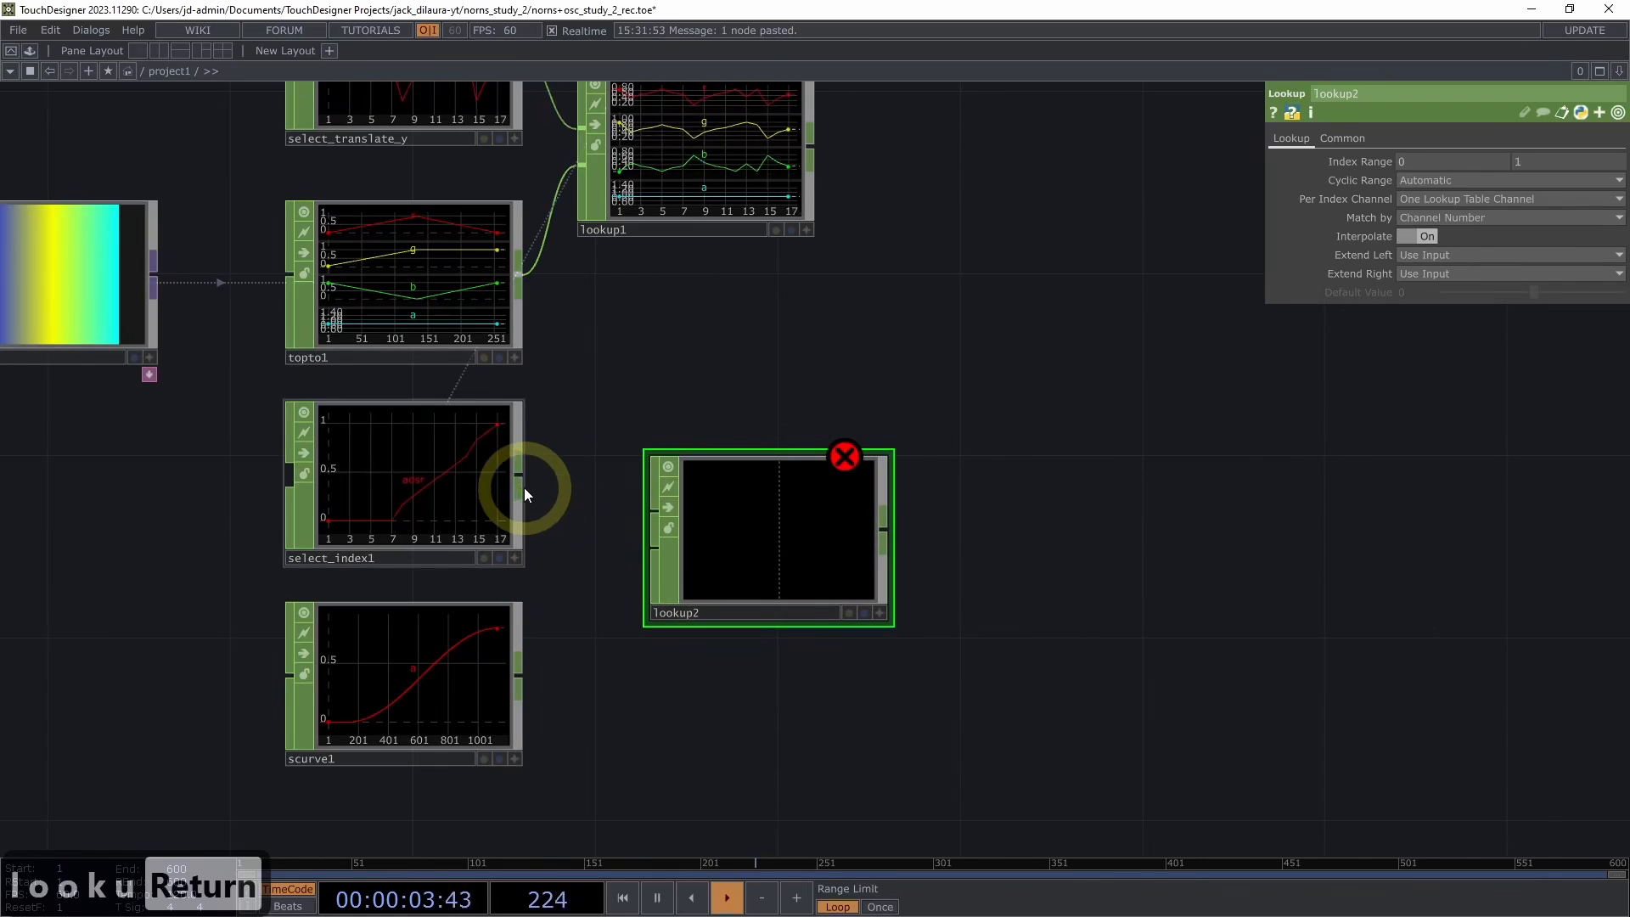
# Wire the adsr Select CHOP into lookup2's first input and scurve1 into its second, centering lookup2 between their rows
pyautogui.moveTo(526, 476); pyautogui.dragTo(651, 514)
pyautogui.moveTo(762, 541); pyautogui.dragTo(747, 559)
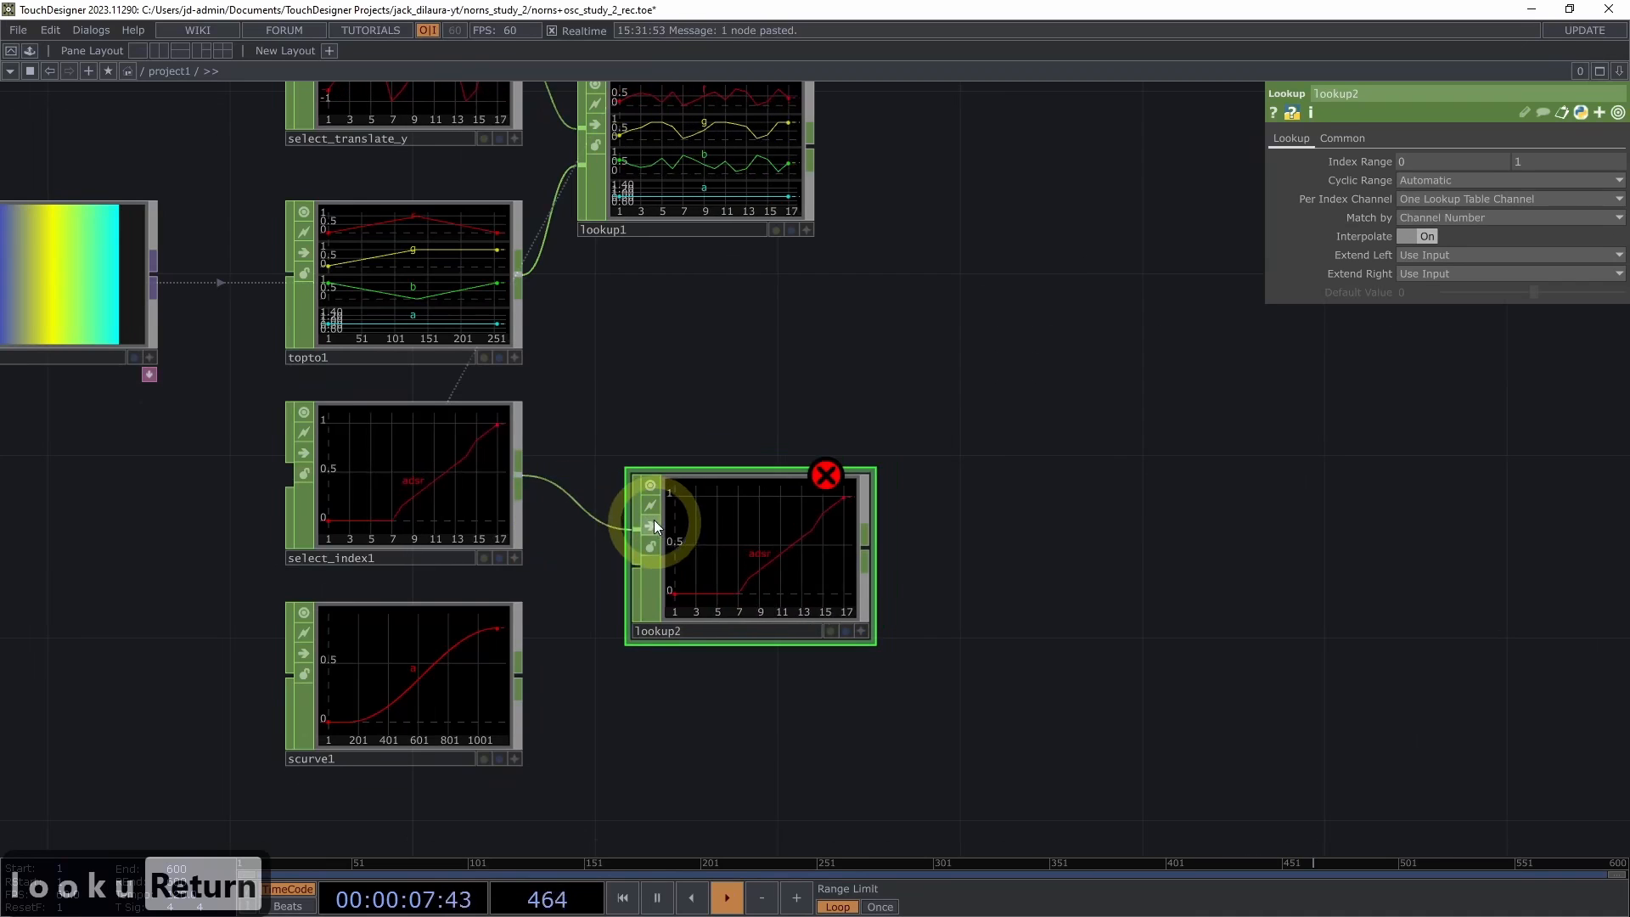
pyautogui.moveTo(524, 675); pyautogui.dragTo(637, 580)
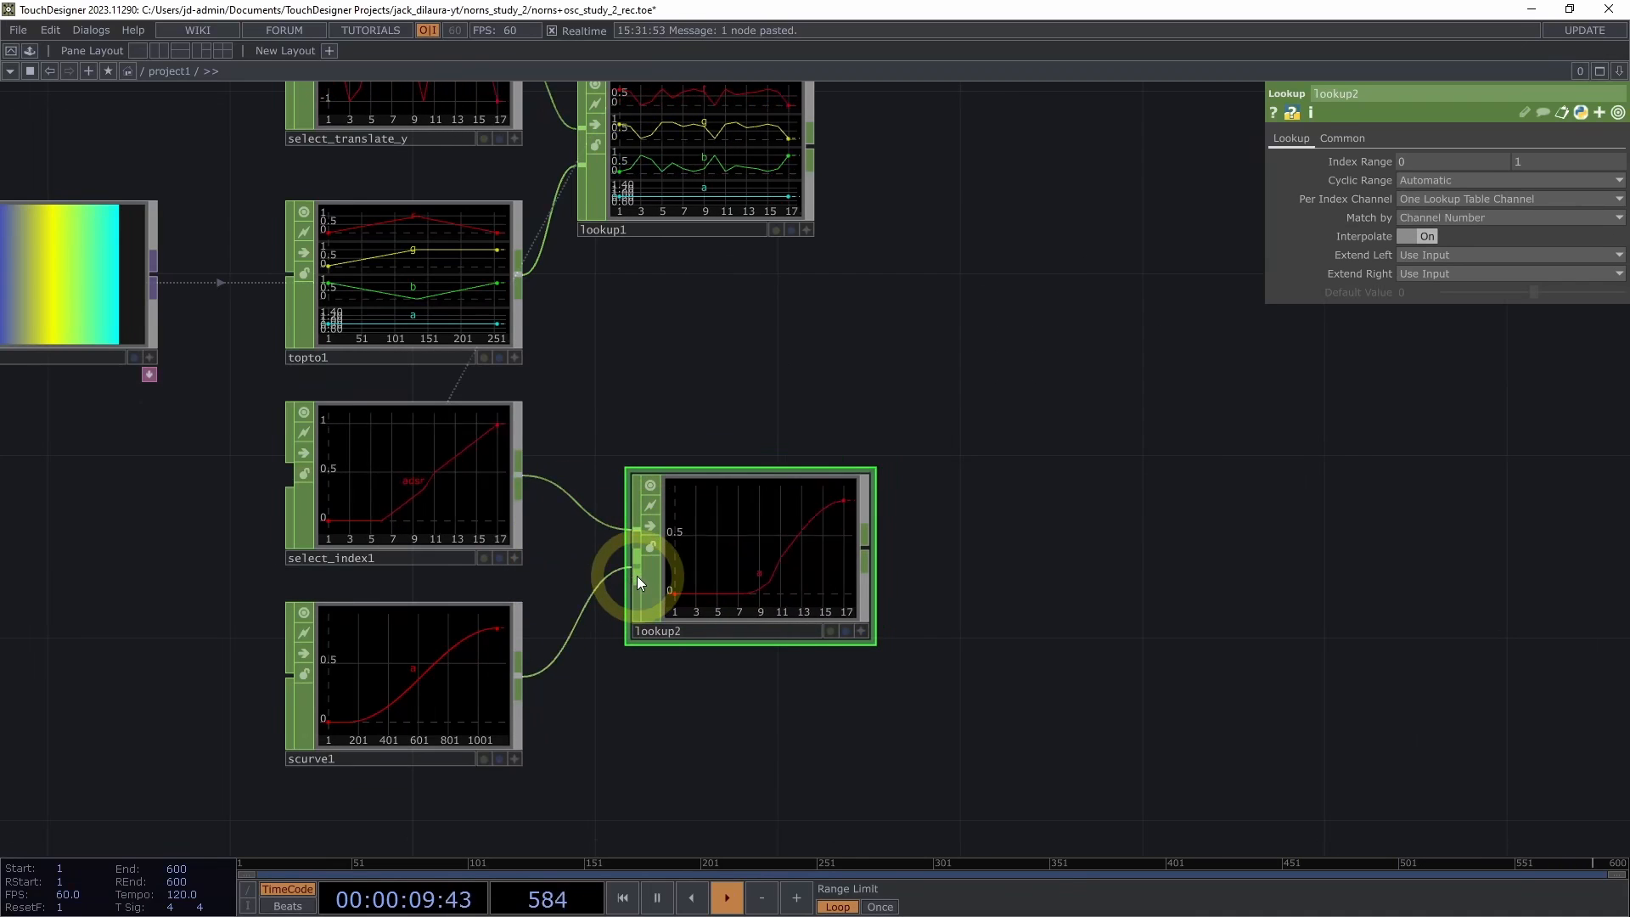
pyautogui.click(735, 581)
# Rename the adsr Select CHOP as select_adsr
pyautogui.click(398, 548)
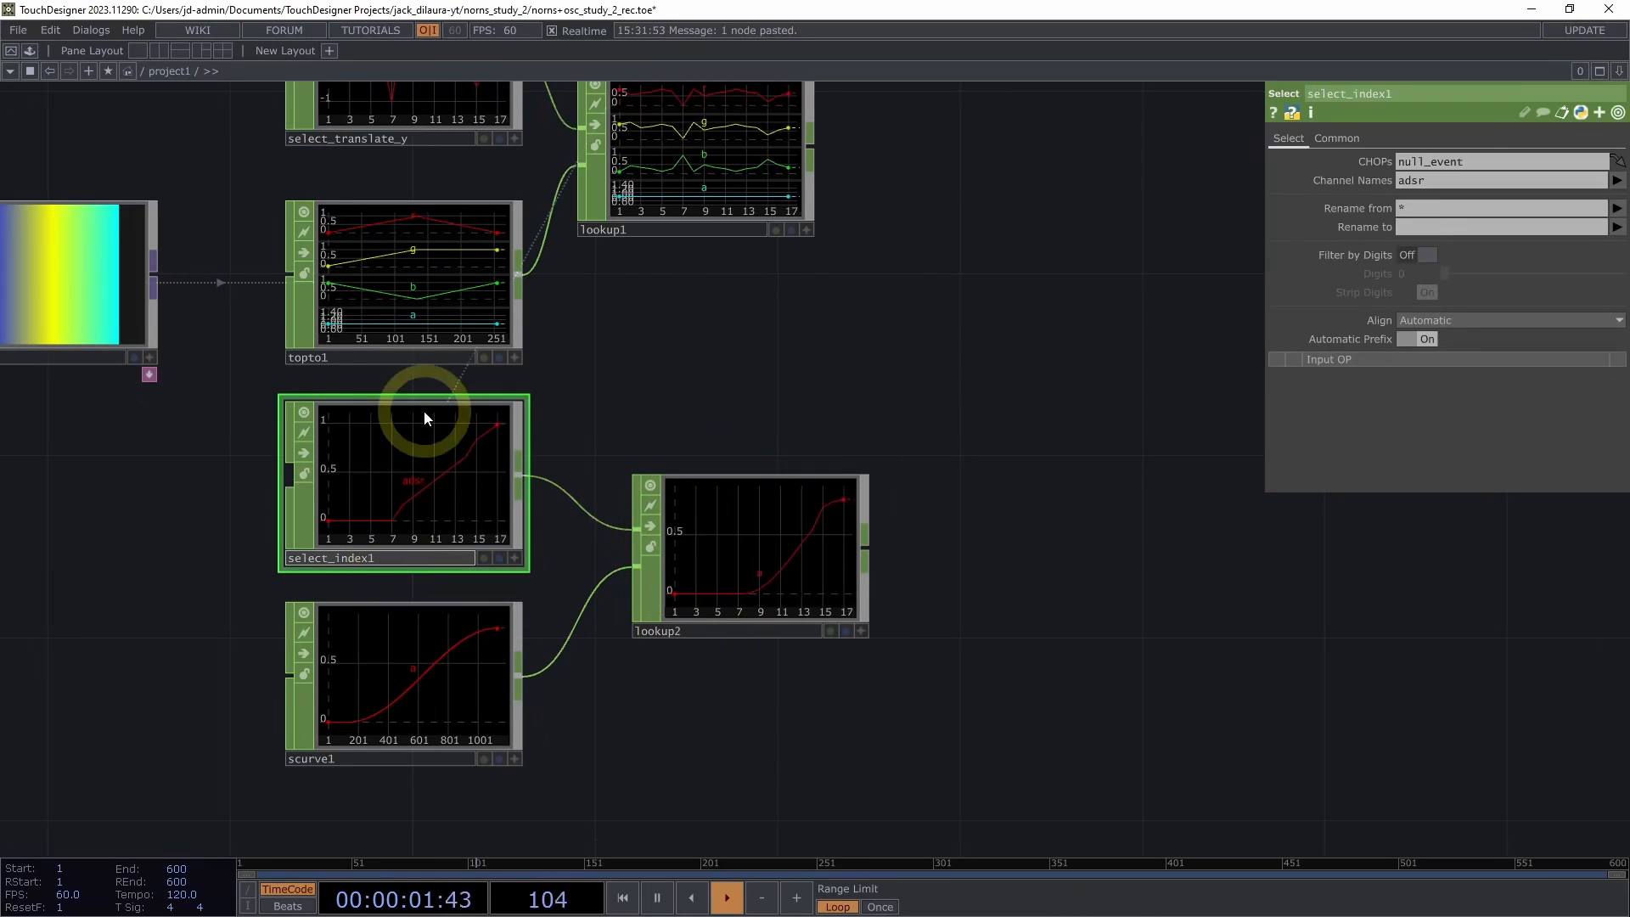
pyautogui.press('BackSpace')
pyautogui.press('BackSpace')
pyautogui.press('BackSpace')
pyautogui.press('BackSpace')
pyautogui.press('BackSpace')
pyautogui.press('BackSpace')
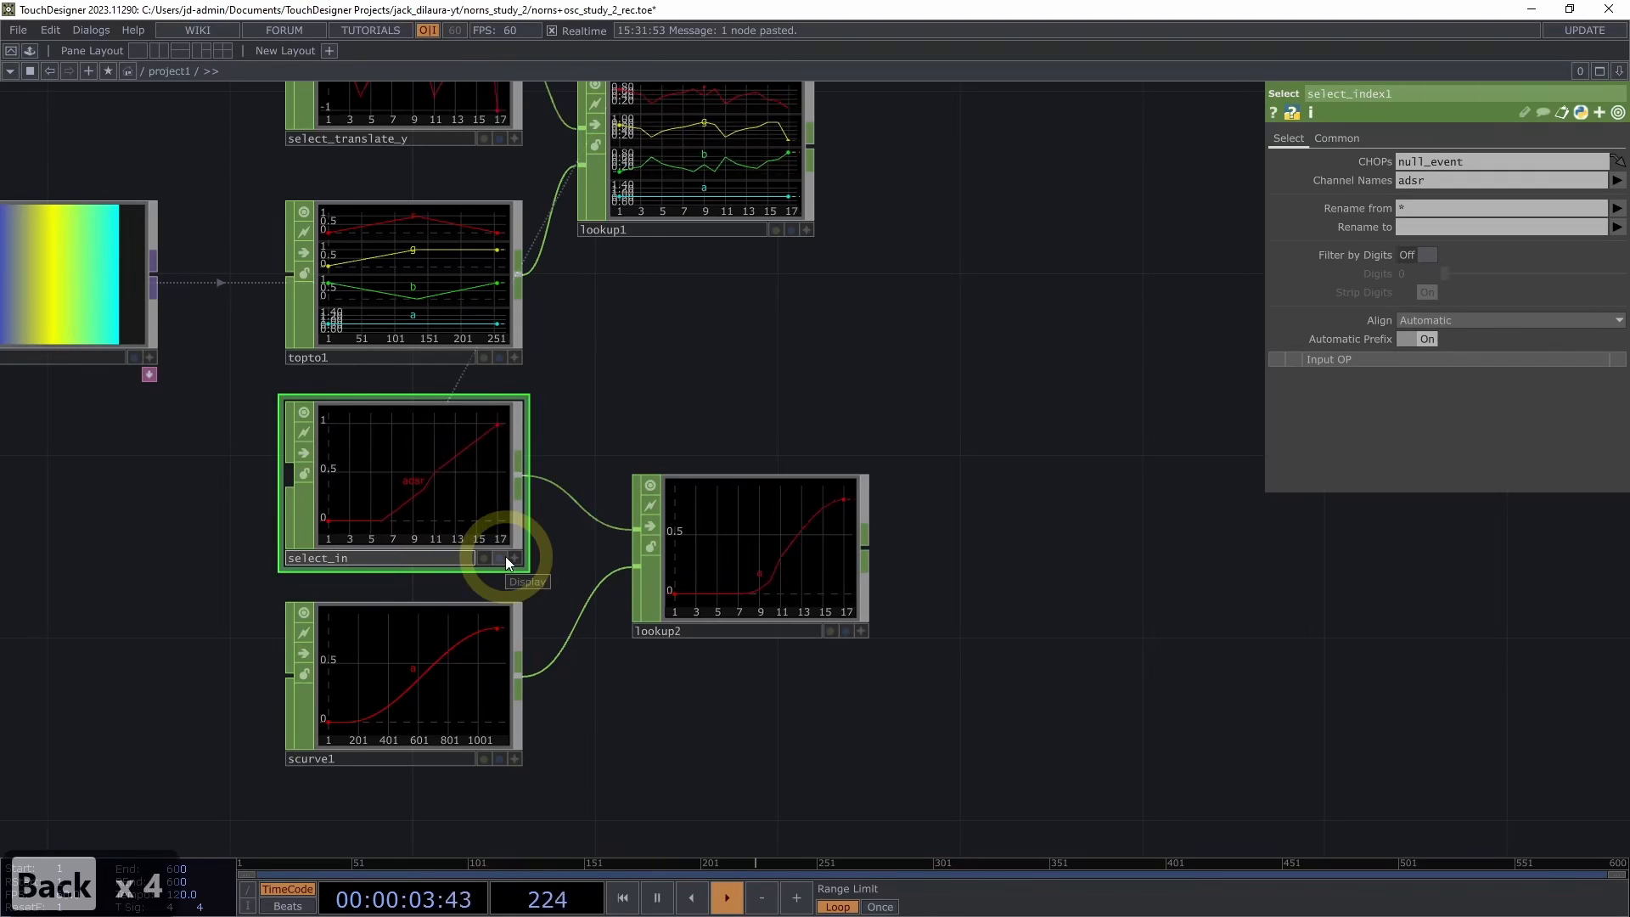
pyautogui.write('adsr')
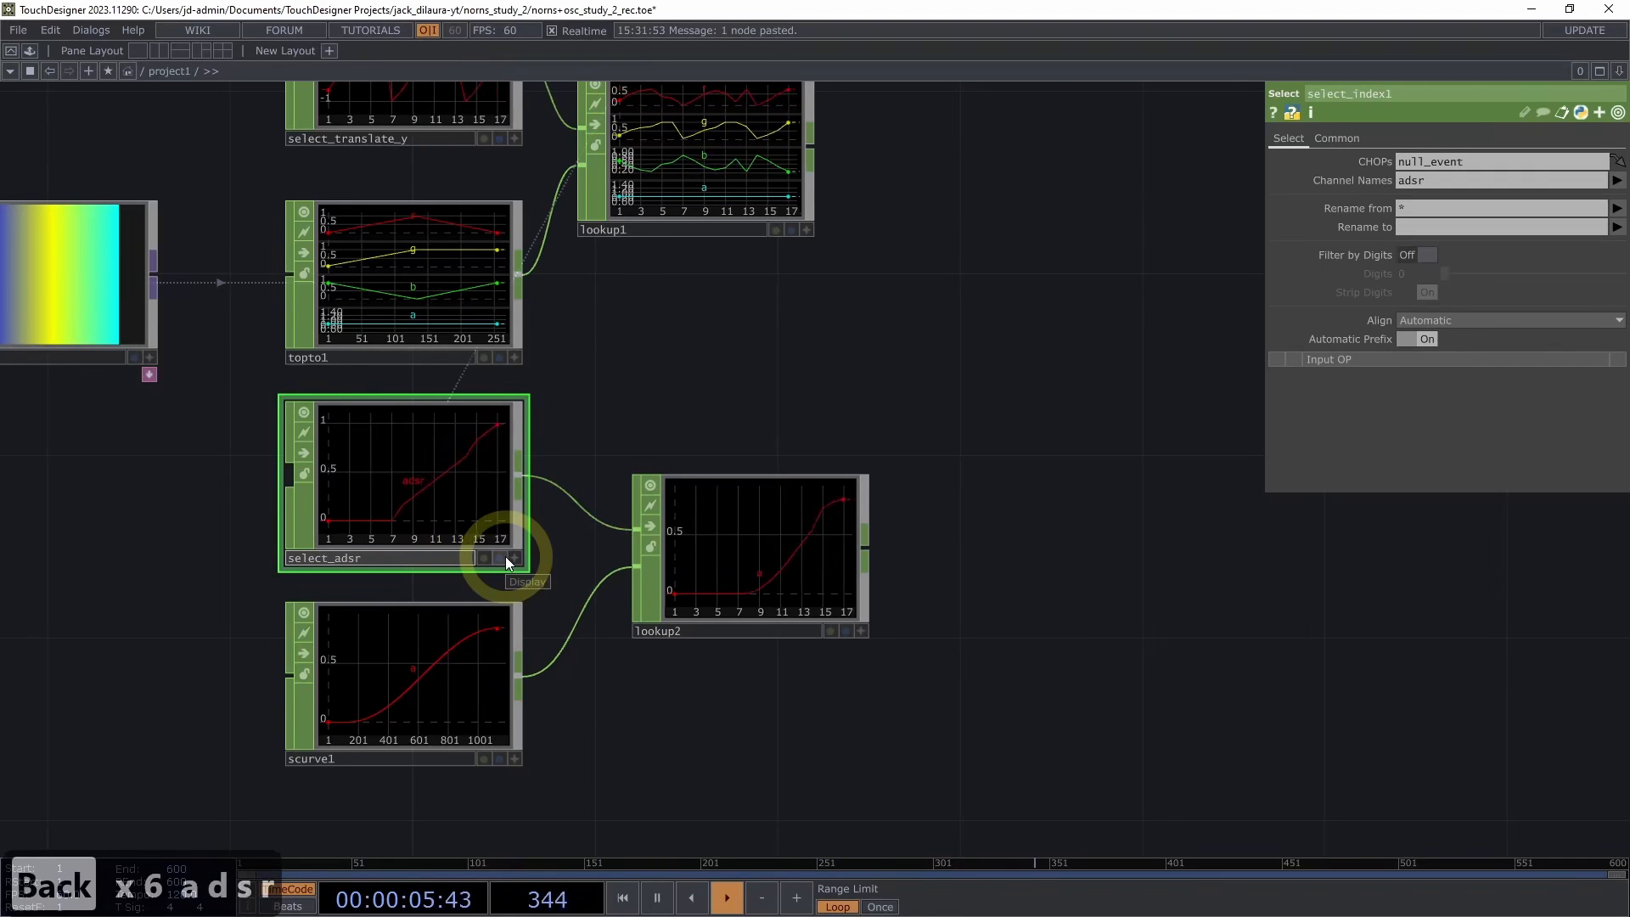
pyautogui.click(766, 348)
# Move lookup2 closer to its source operators and line lookup1 up vertically with it
pyautogui.moveTo(736, 562); pyautogui.dragTo(698, 564)
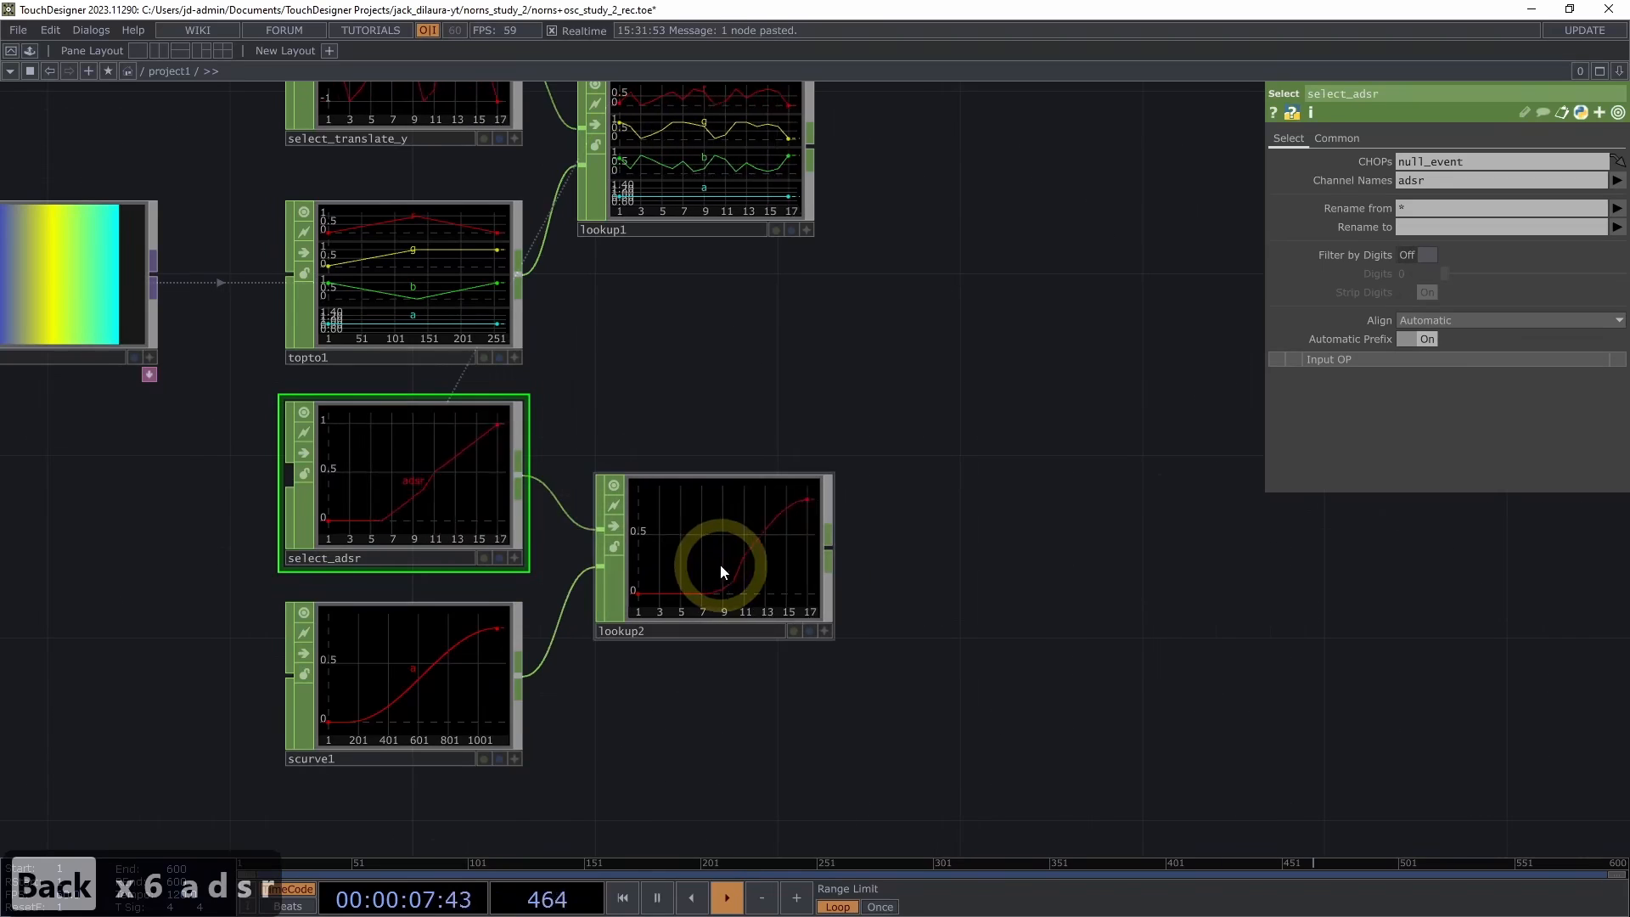
pyautogui.moveTo(1041, 484); pyautogui.dragTo(822, 457)
pyautogui.scroll(-3, 925, 484)
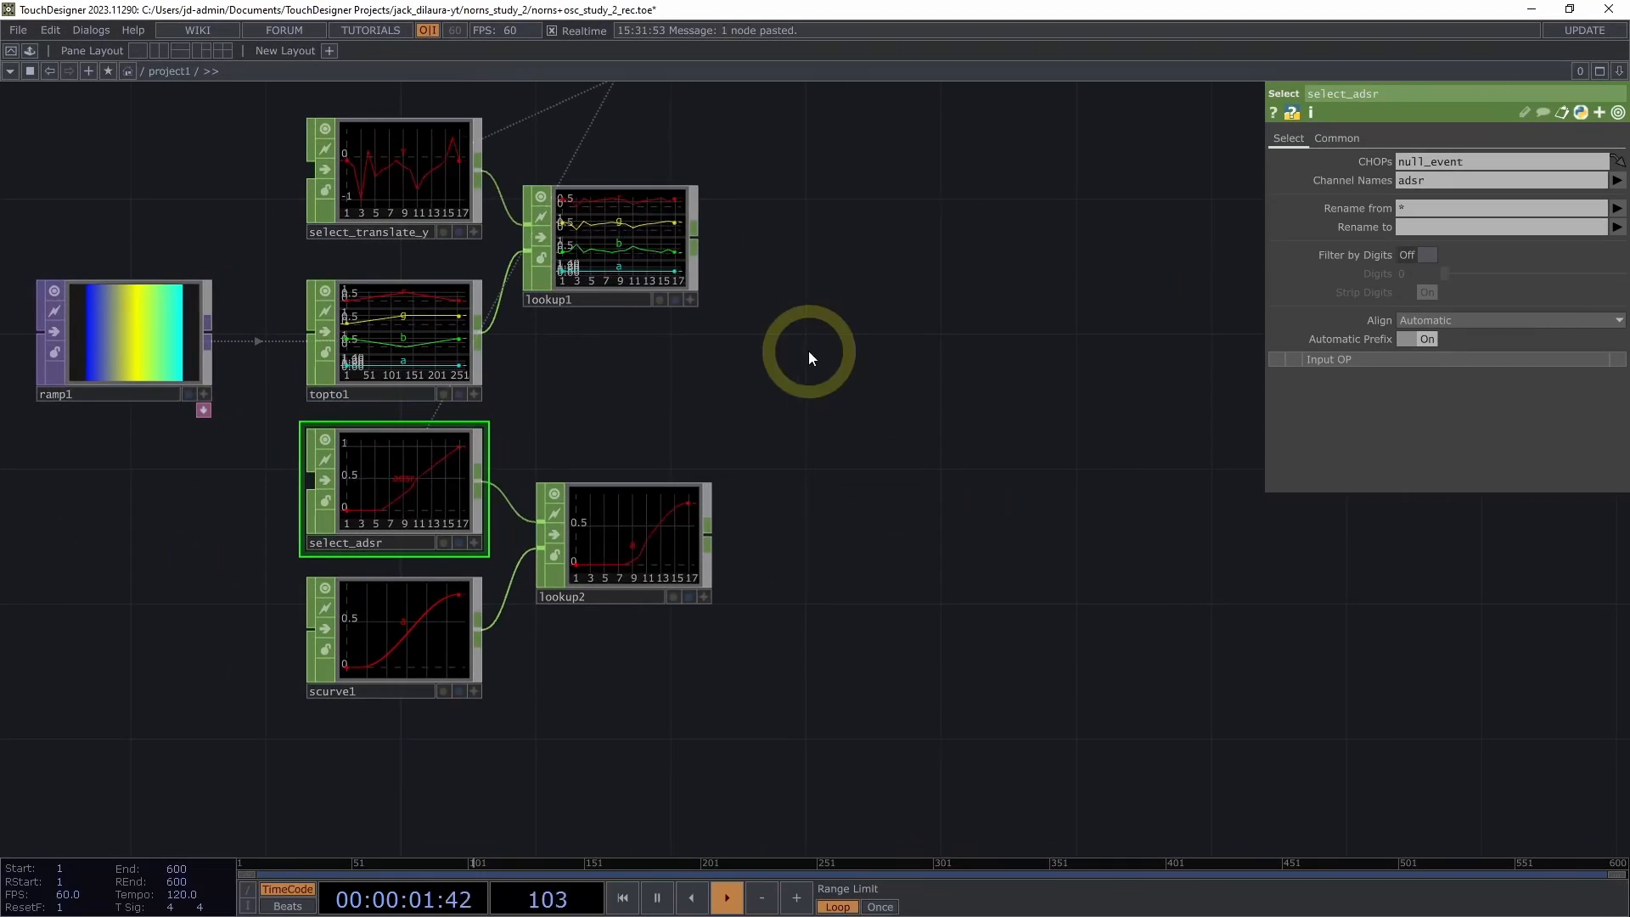
pyautogui.moveTo(649, 272); pyautogui.dragTo(664, 276)
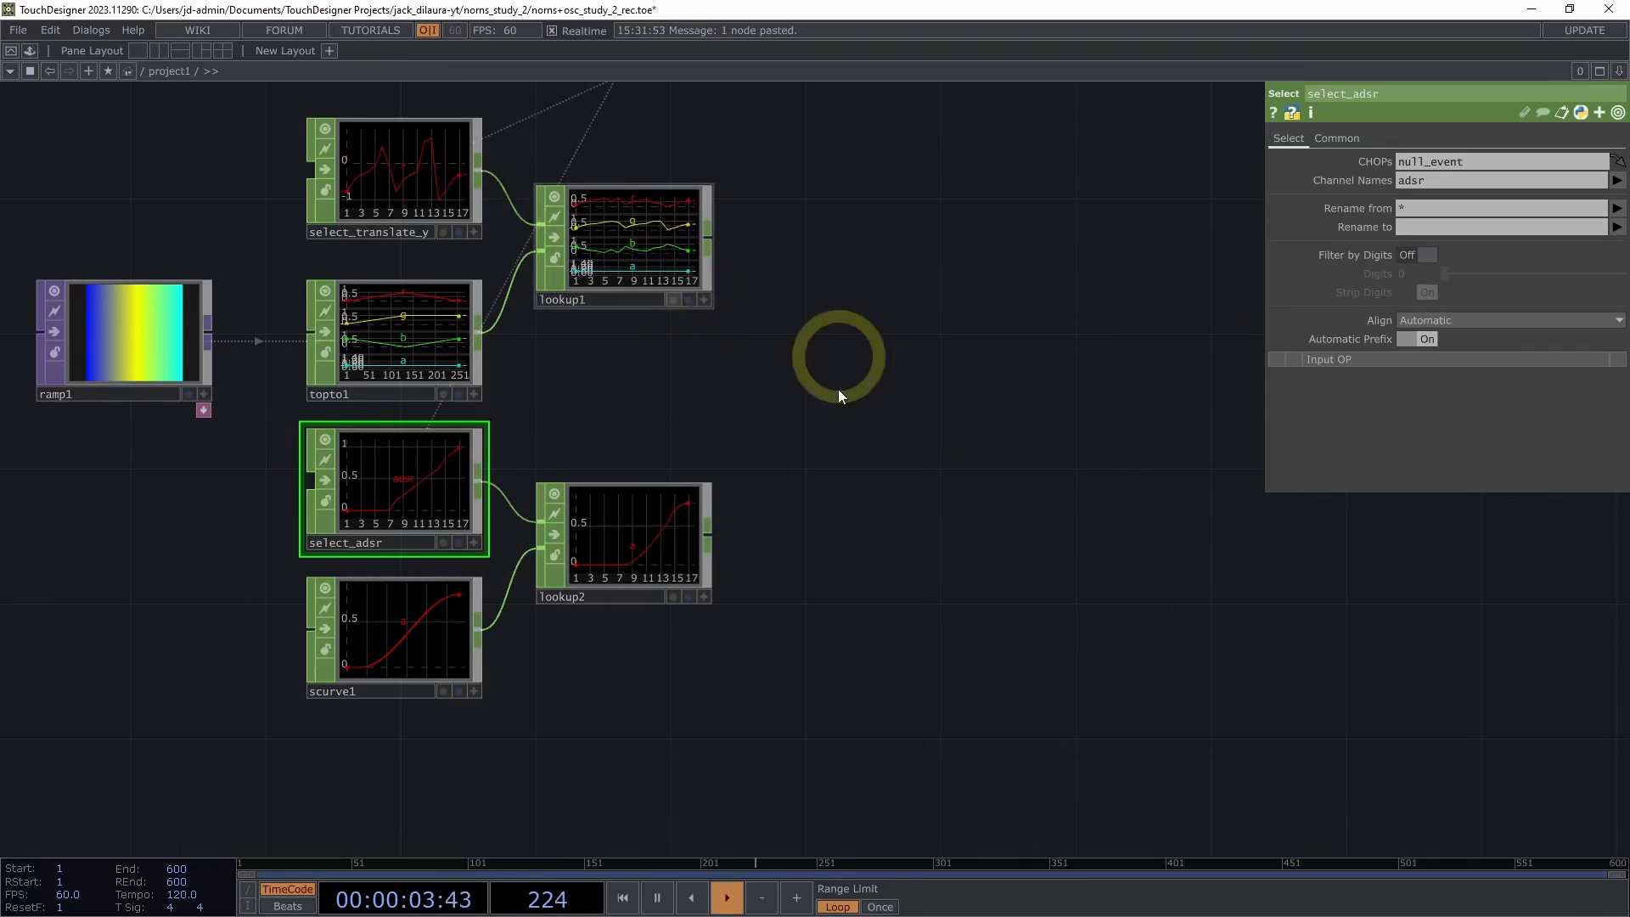
# Add a Replace CHOP beside lookup1 and lookup2, midway between their rows
pyautogui.press('Tab')
pyautogui.write('re')
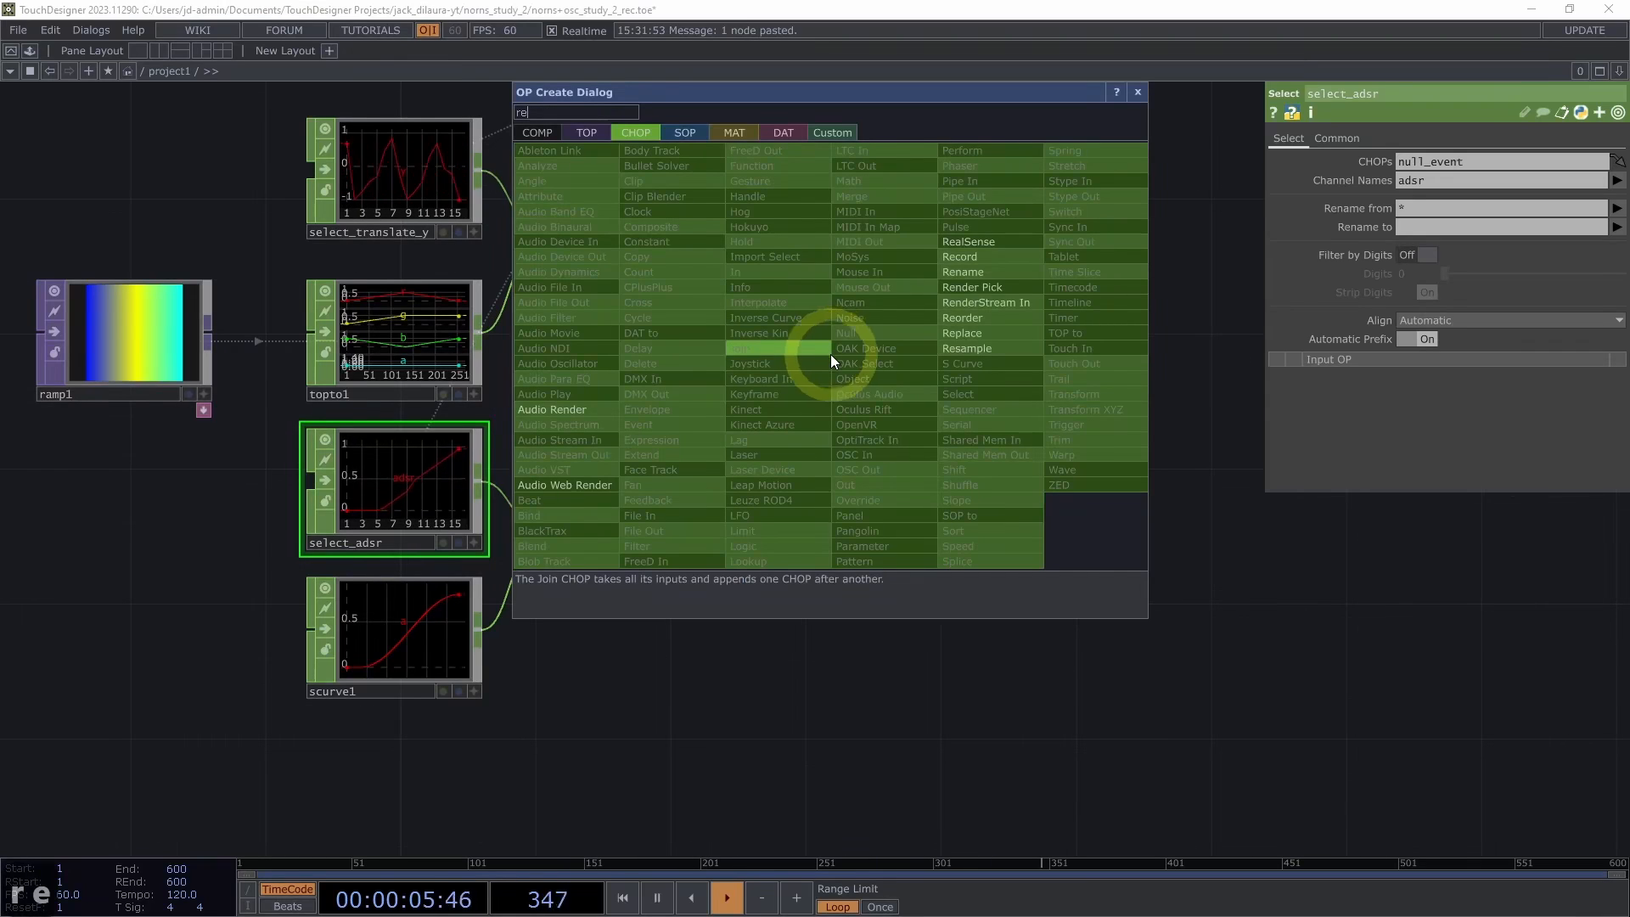
pyautogui.click(965, 333)
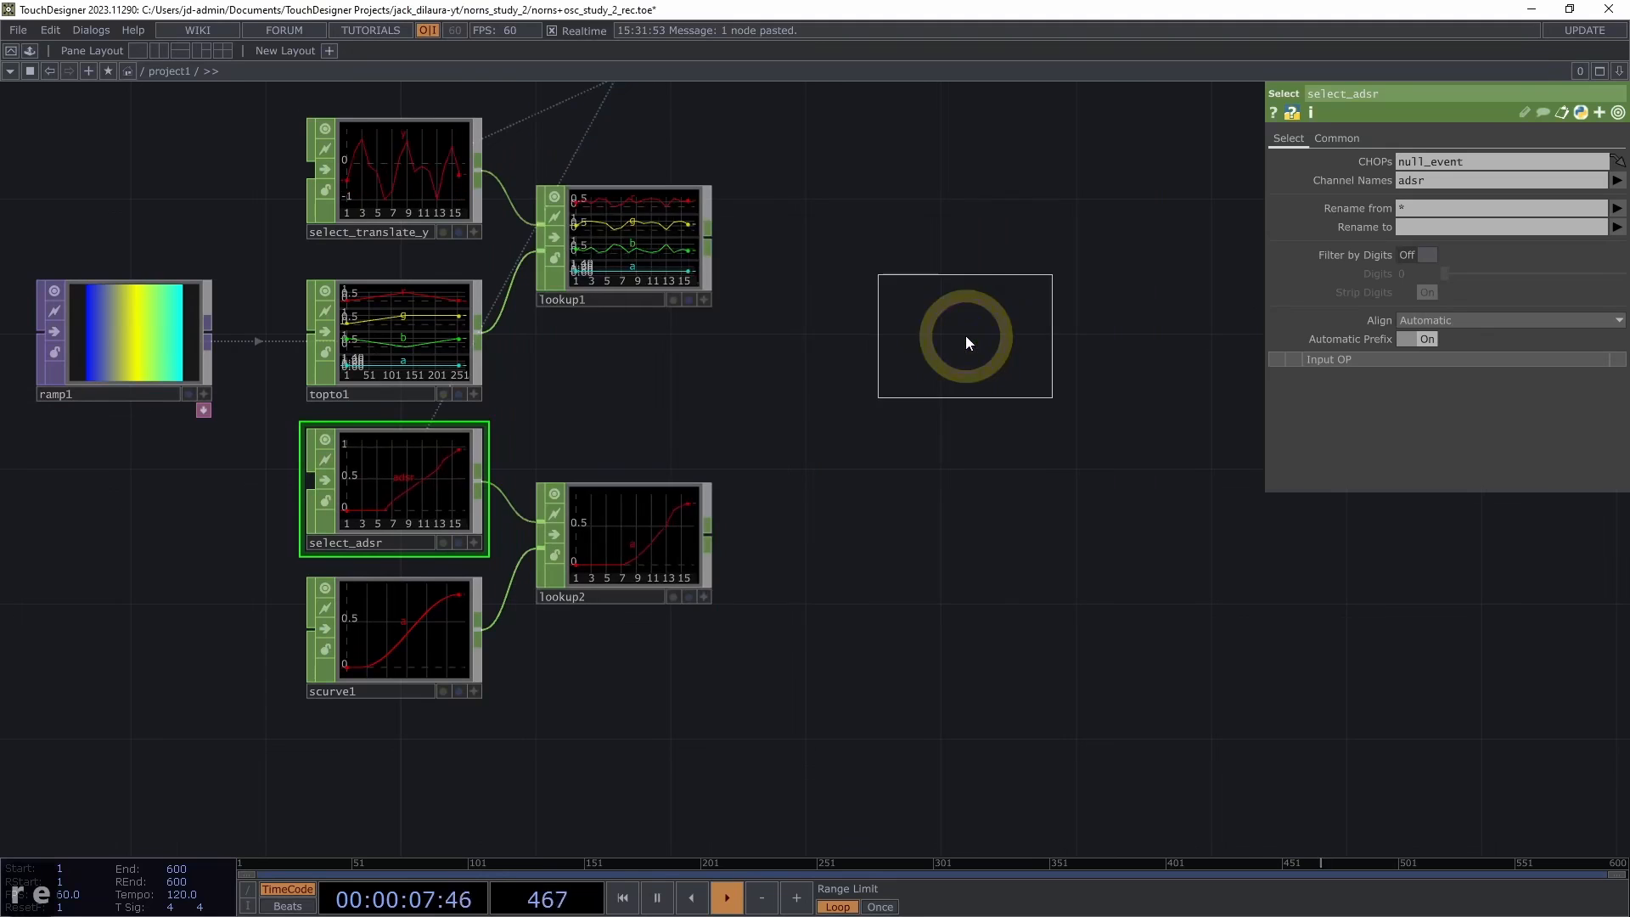
pyautogui.click(866, 399)
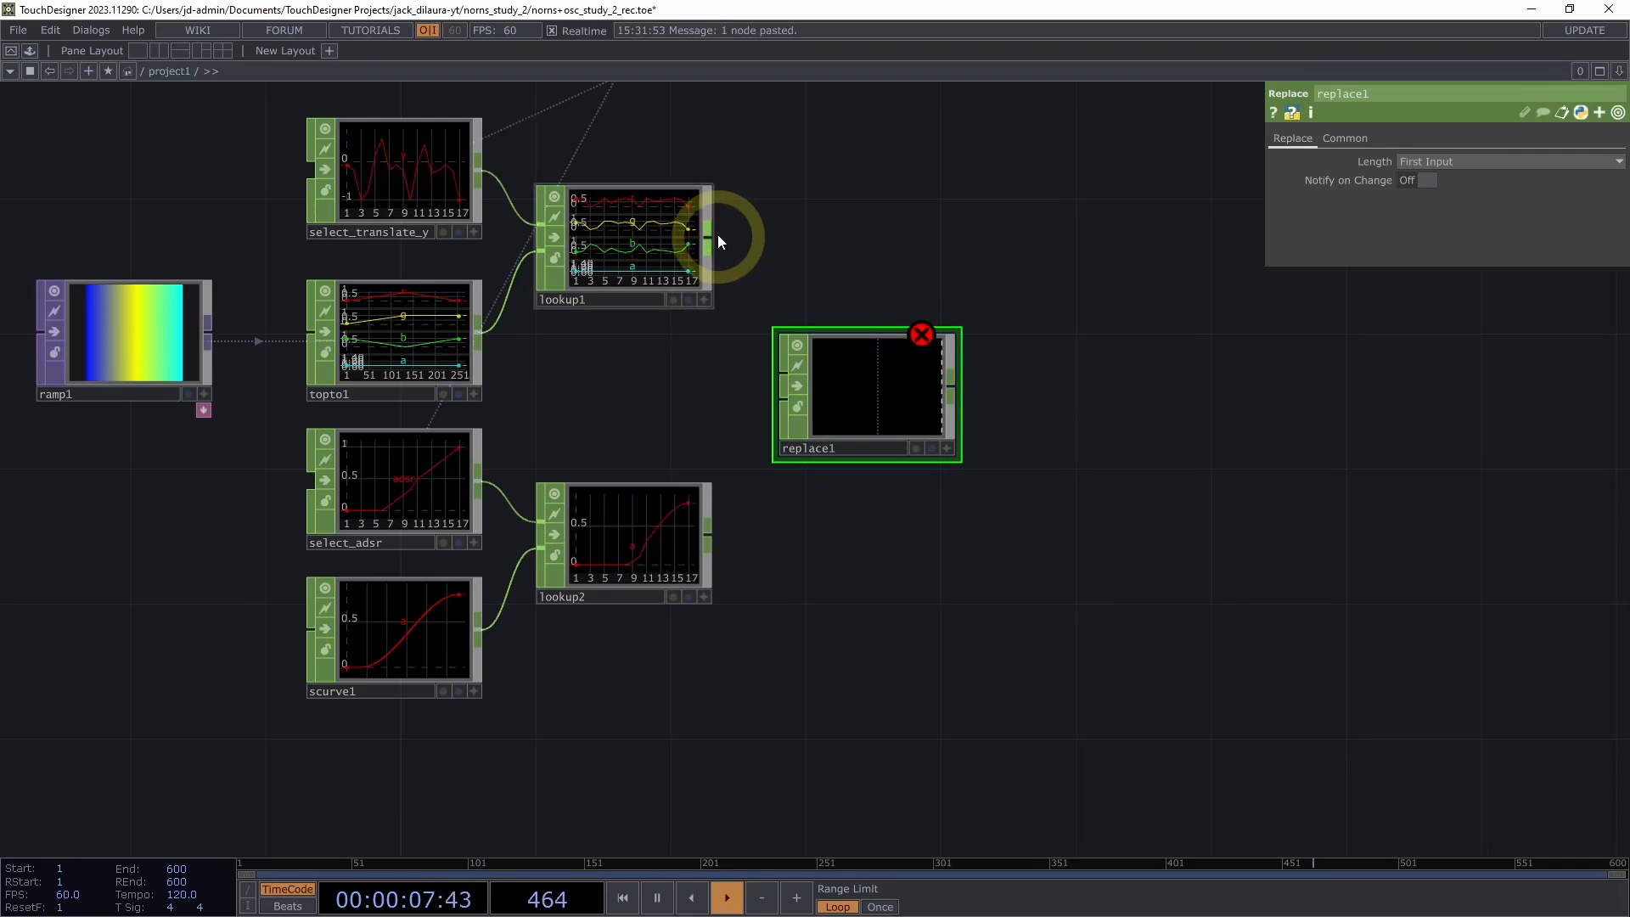
# Wire lookup1 into the Replace CHOP's first input and lookup2 into its second so the alpha channel gets replaced
pyautogui.moveTo(715, 235); pyautogui.dragTo(781, 374)
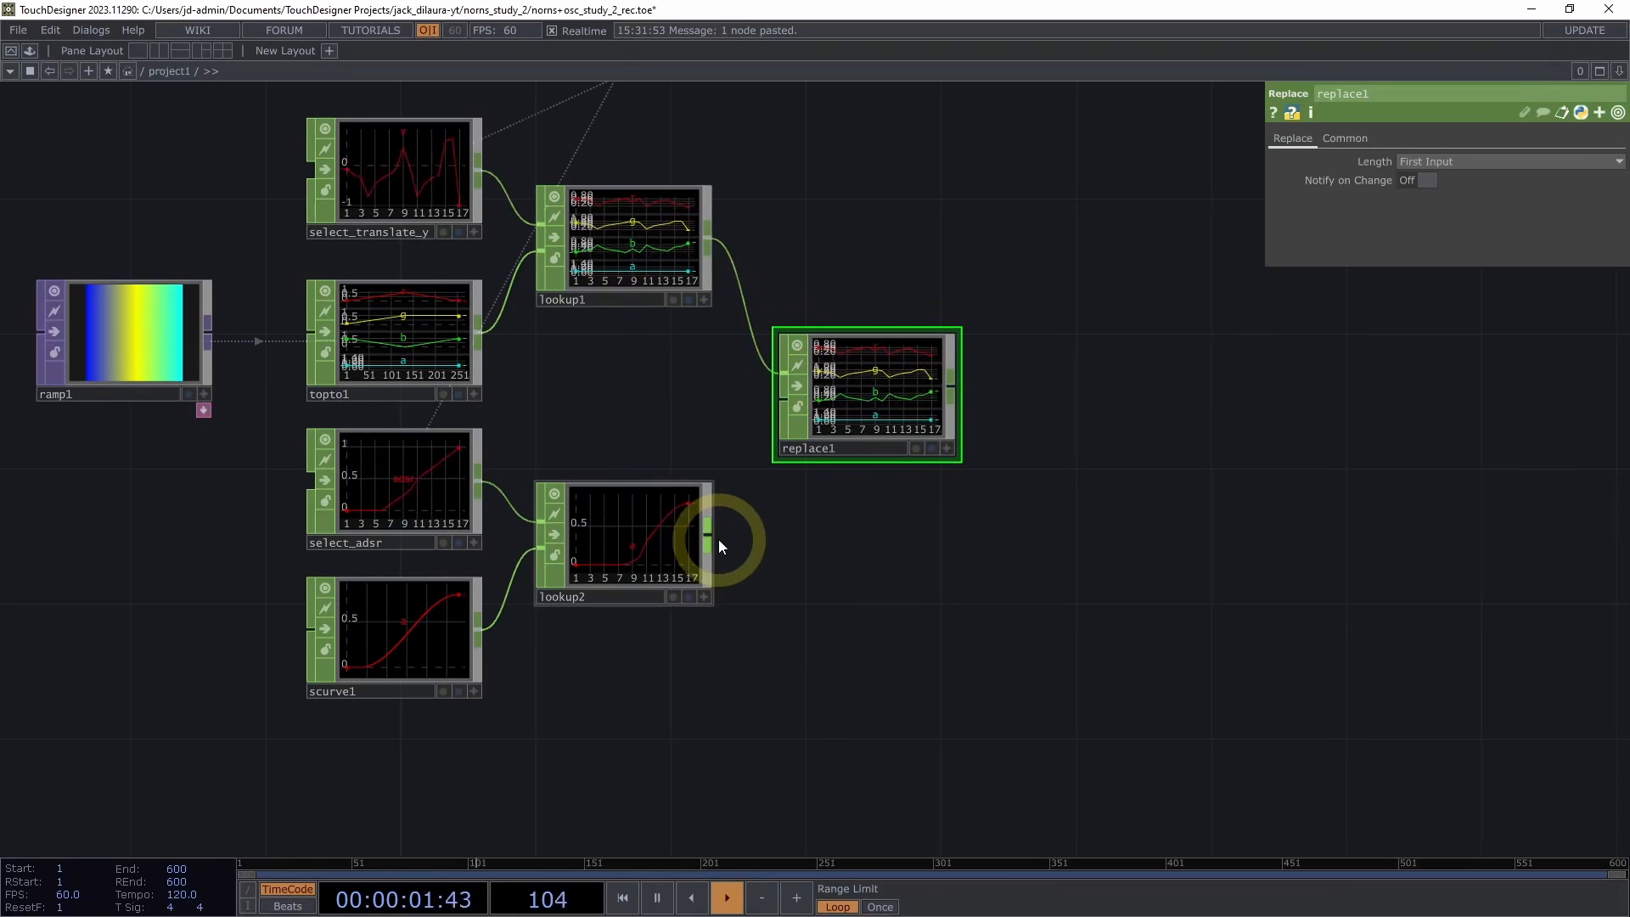
pyautogui.moveTo(716, 540); pyautogui.dragTo(788, 399)
pyautogui.scroll(5, 882, 520)
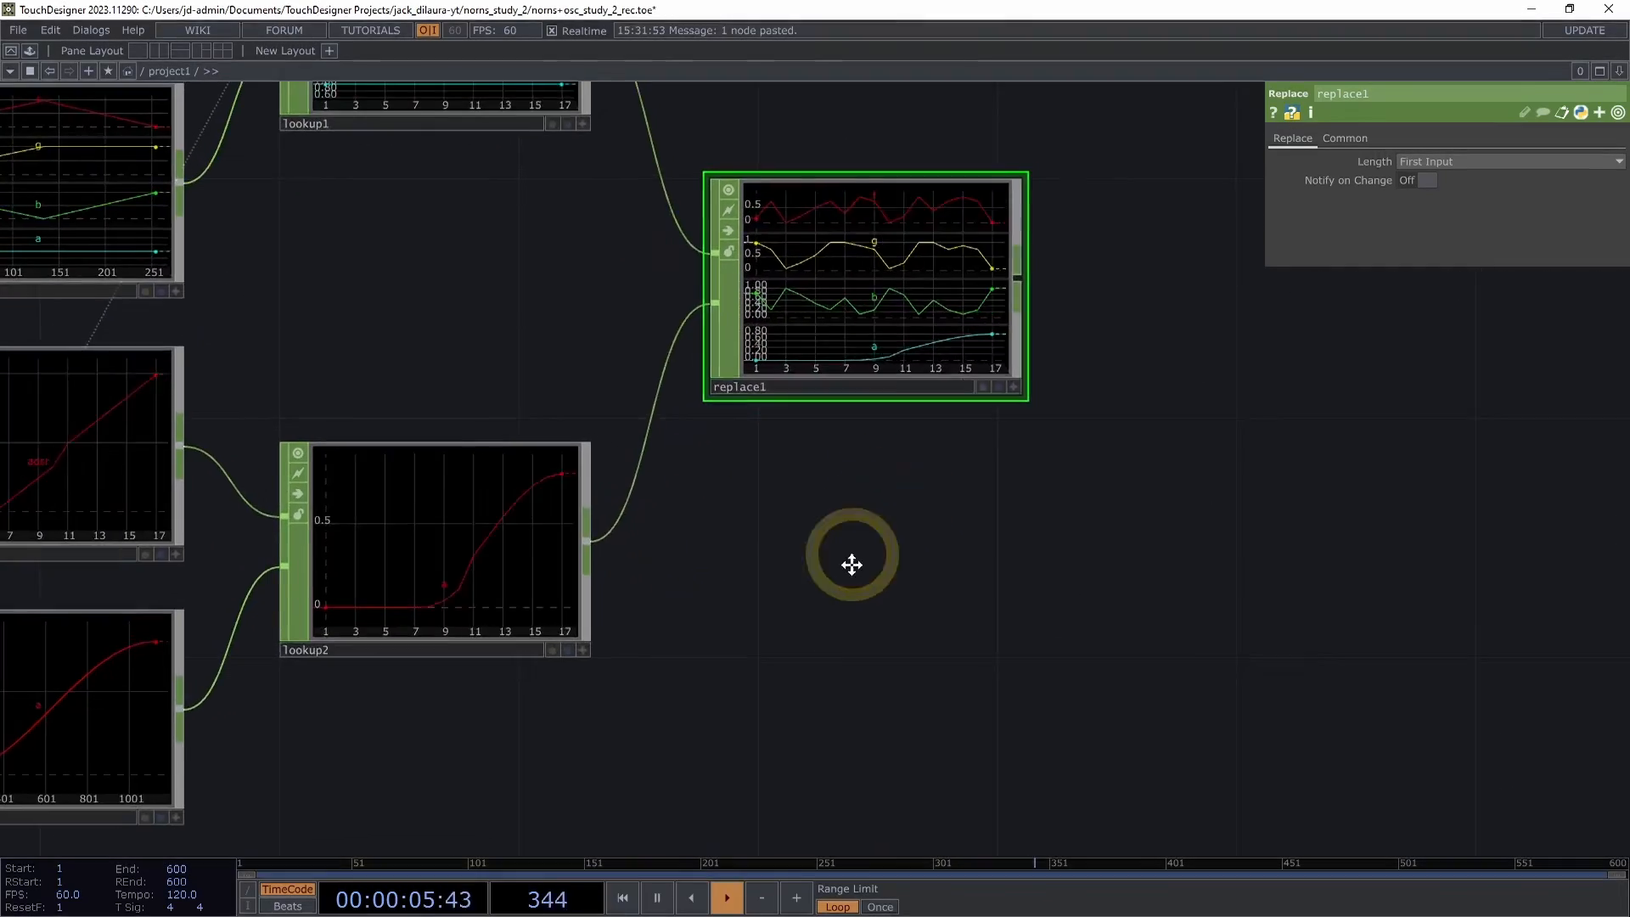
pyautogui.moveTo(813, 635); pyautogui.dragTo(851, 720)
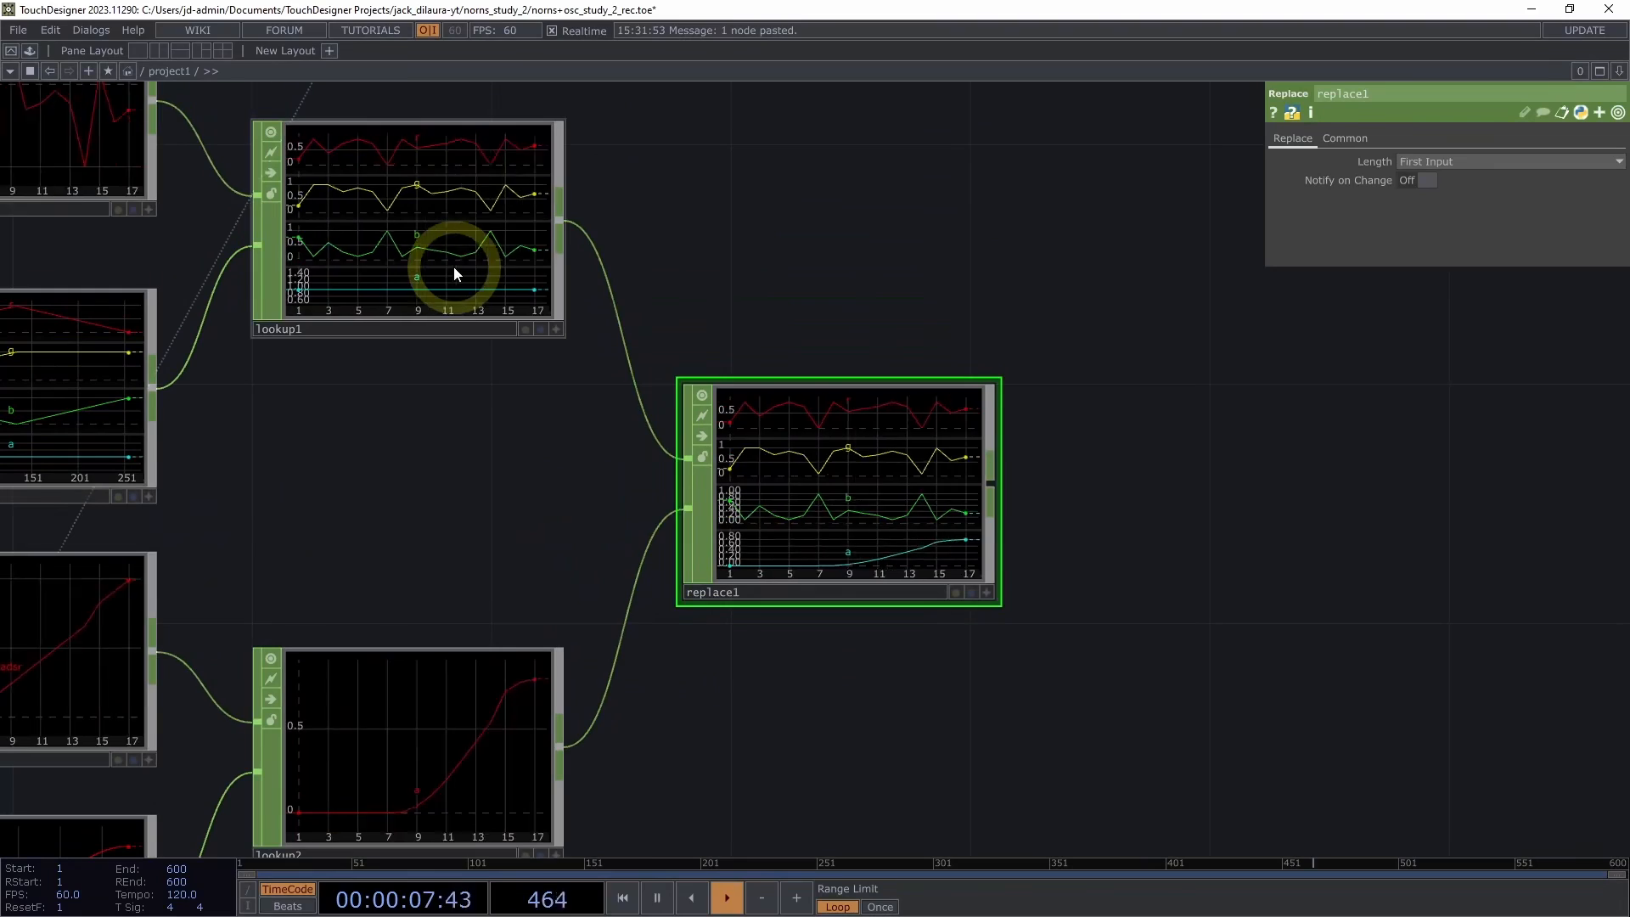
pyautogui.moveTo(459, 399); pyautogui.dragTo(475, 253)
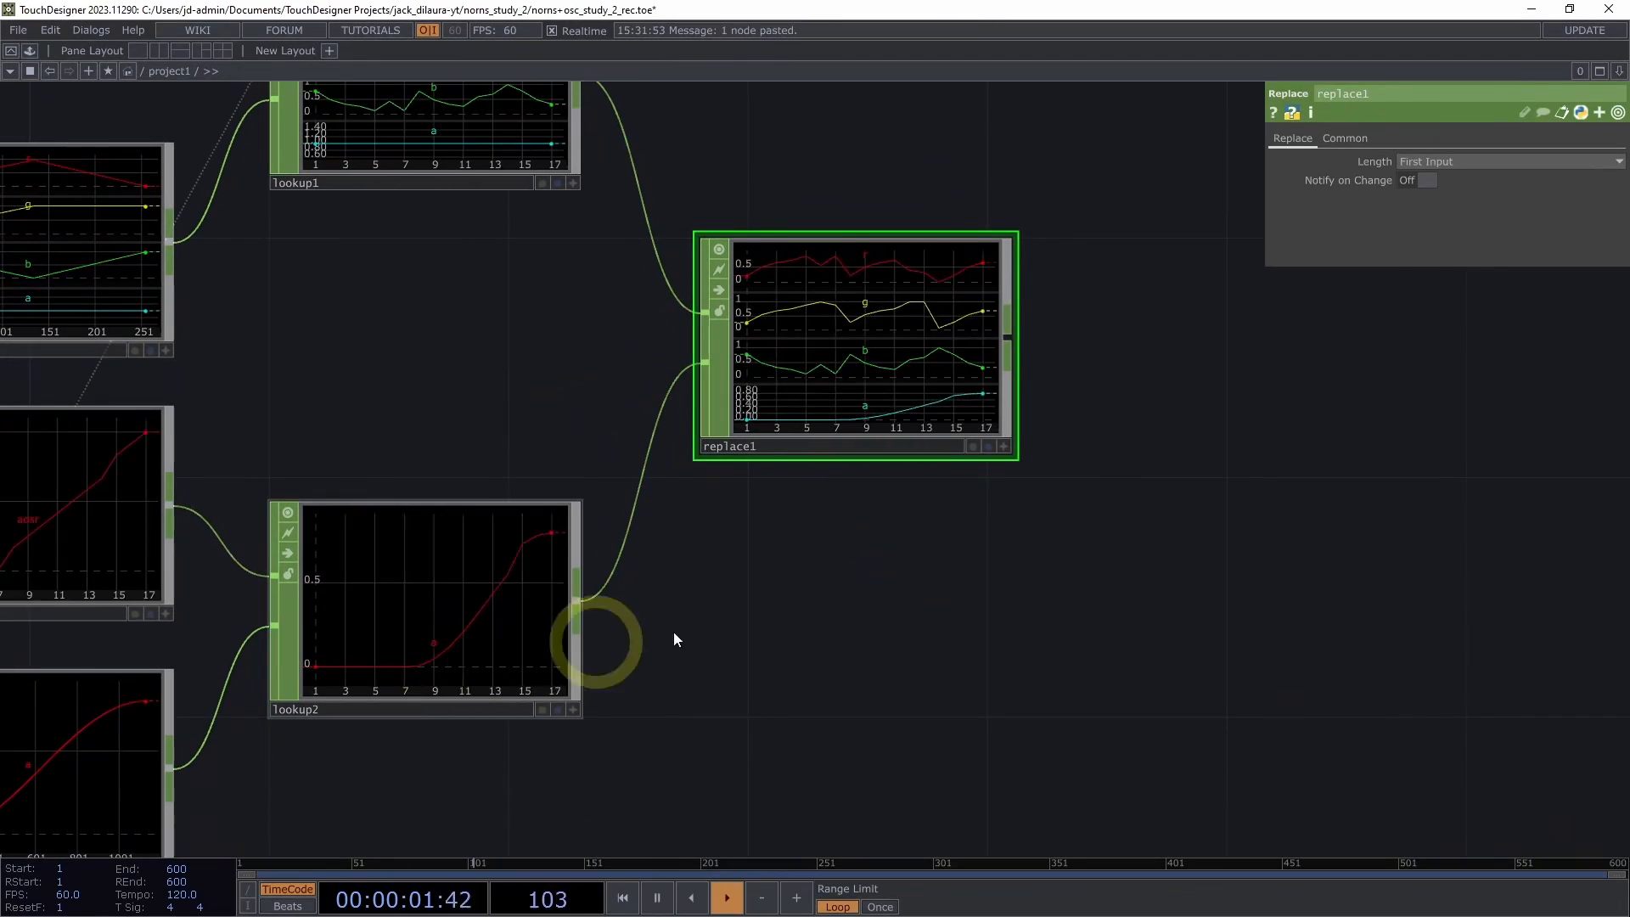
# Append a Null CHOP to replace1 and name it null_color
pyautogui.scroll(-2, 828, 603)
pyautogui.moveTo(898, 594); pyautogui.dragTo(740, 603)
pyautogui.scroll(-3, 741, 603)
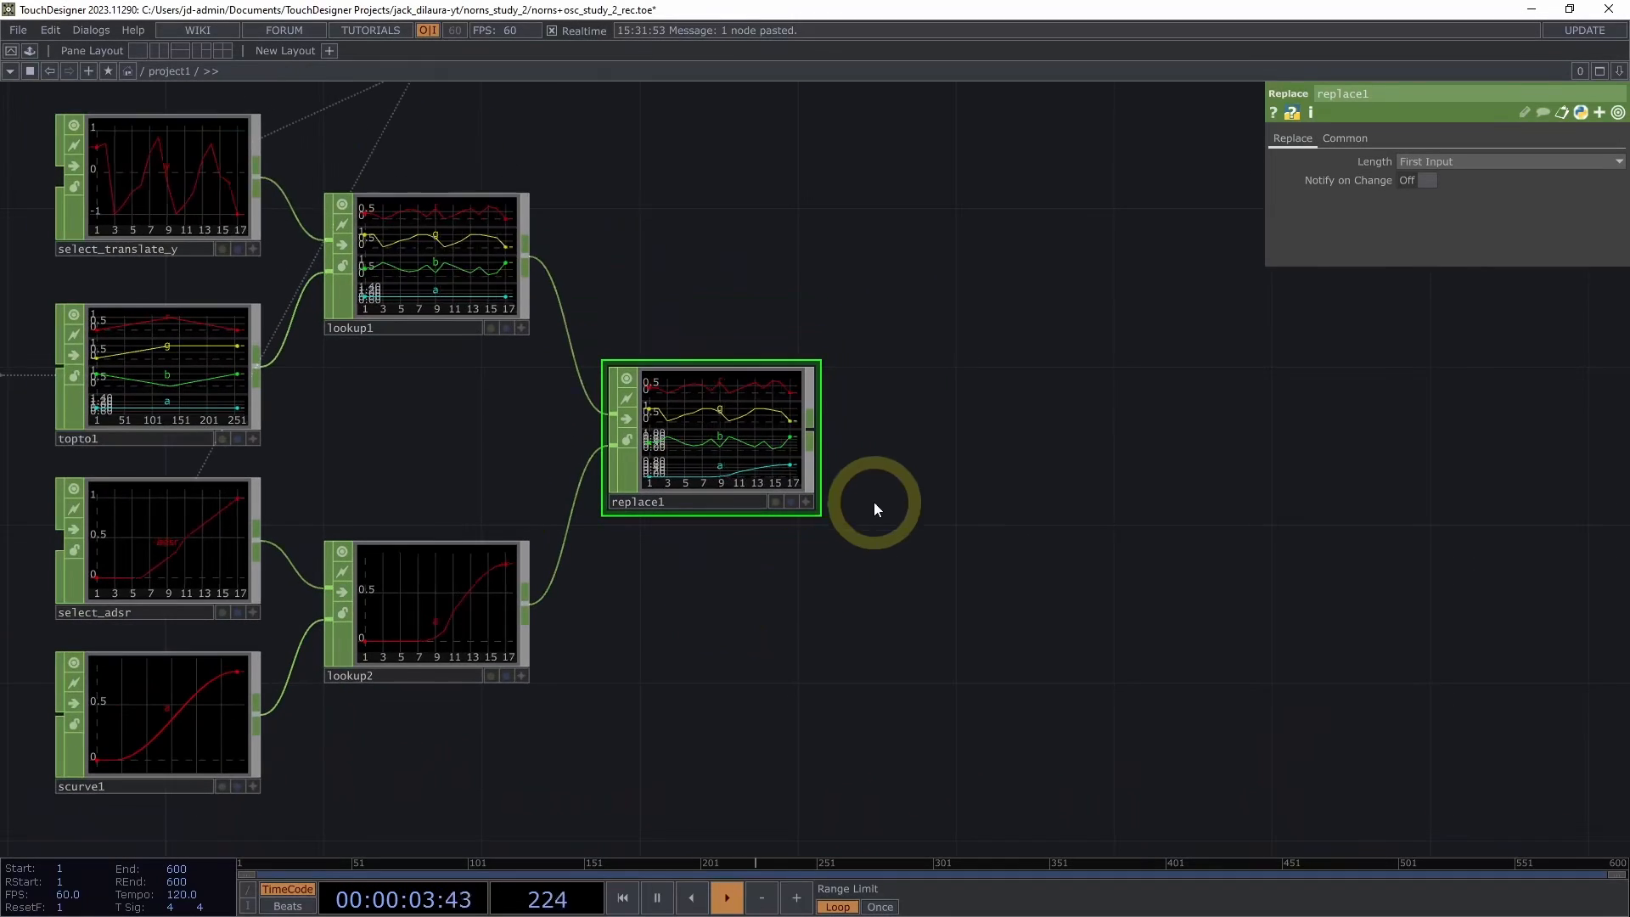
pyautogui.hotkey('alt', 'n')
pyautogui.click(978, 431)
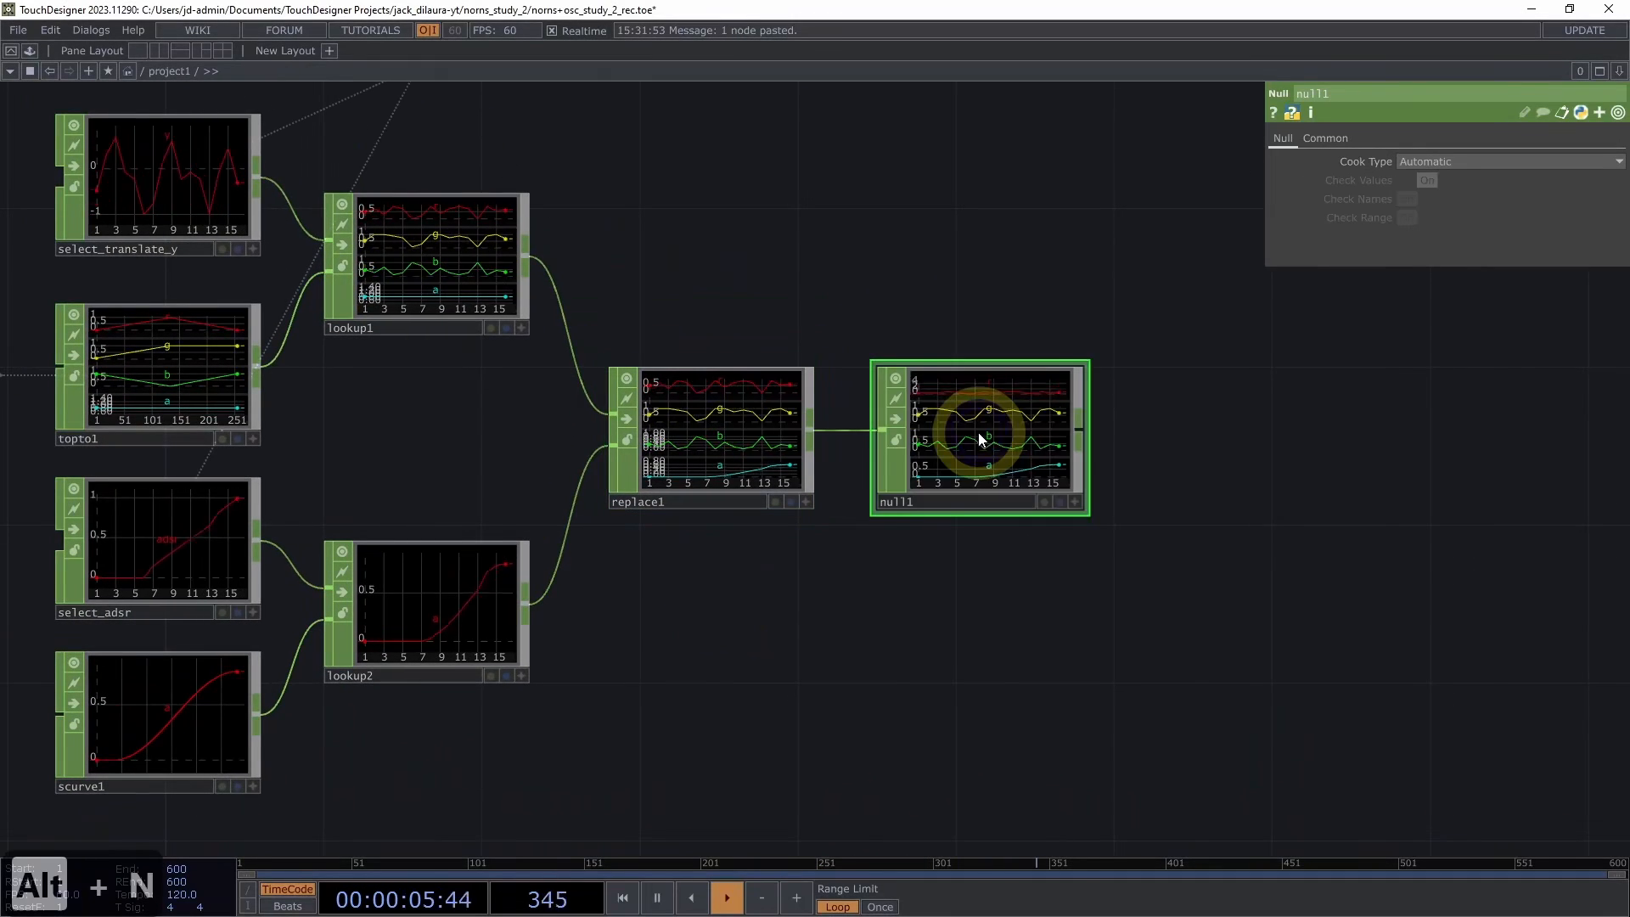
pyautogui.click(934, 502)
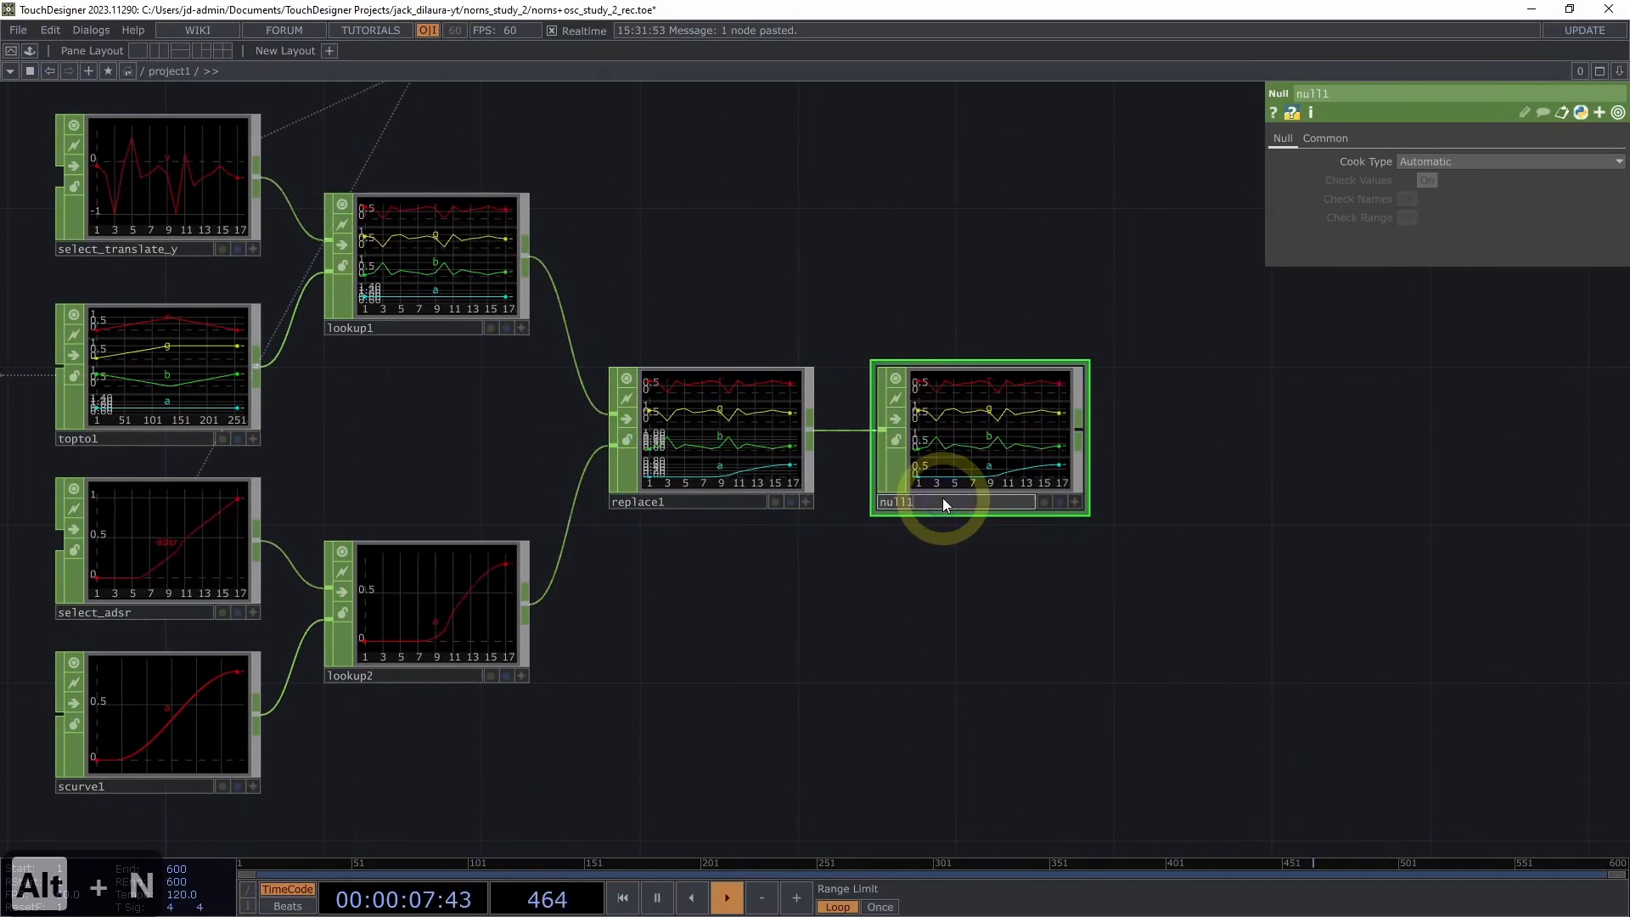
pyautogui.press('BackSpace')
pyautogui.write('_color')
pyautogui.press('Return')
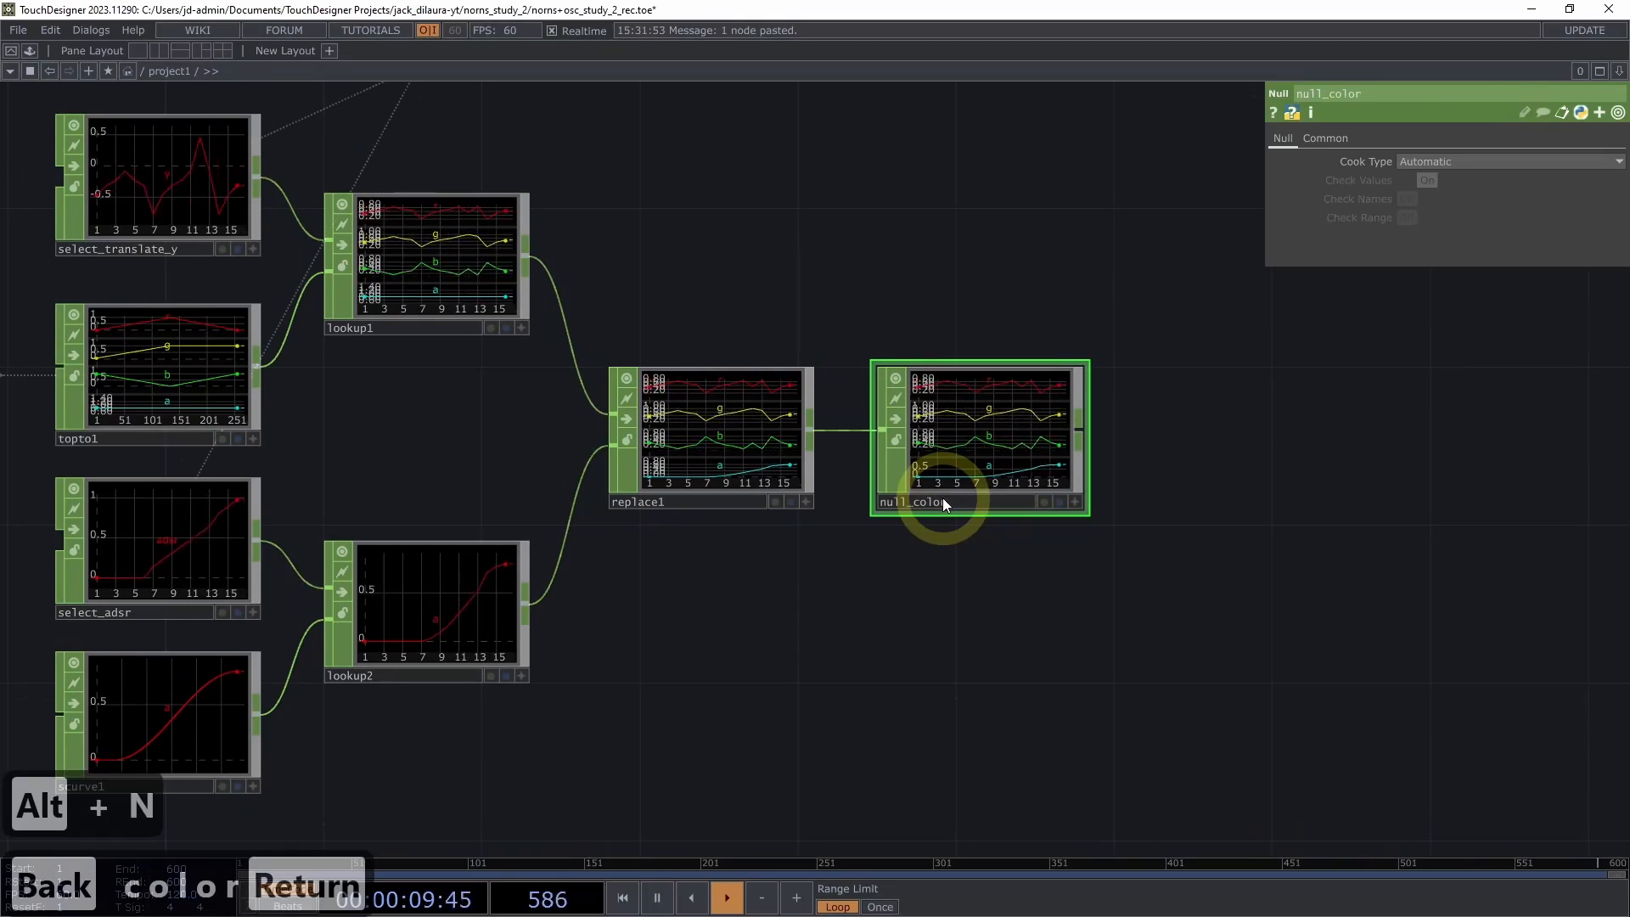
# Assign null_color as the Color OP in geo1's second set of instancing parameters
pyautogui.moveTo(1067, 589); pyautogui.dragTo(960, 608, button='middle')
pyautogui.moveTo(1091, 493); pyautogui.dragTo(837, 555)
pyautogui.scroll(-2, 868, 518)
pyautogui.moveTo(899, 402); pyautogui.dragTo(831, 457)
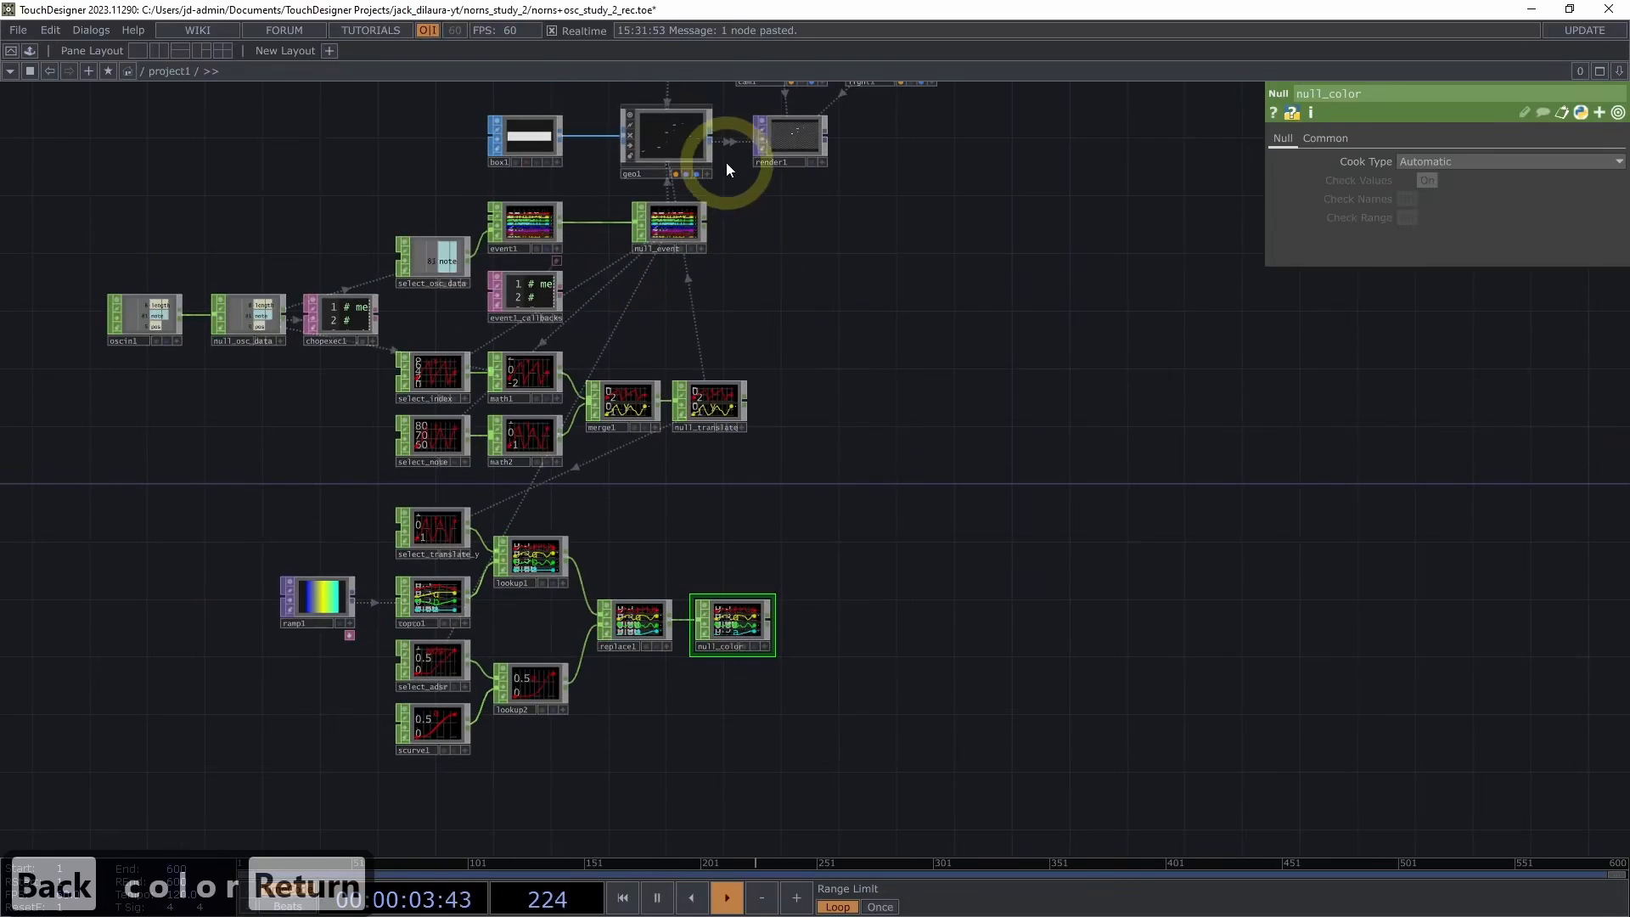
pyautogui.click(679, 139)
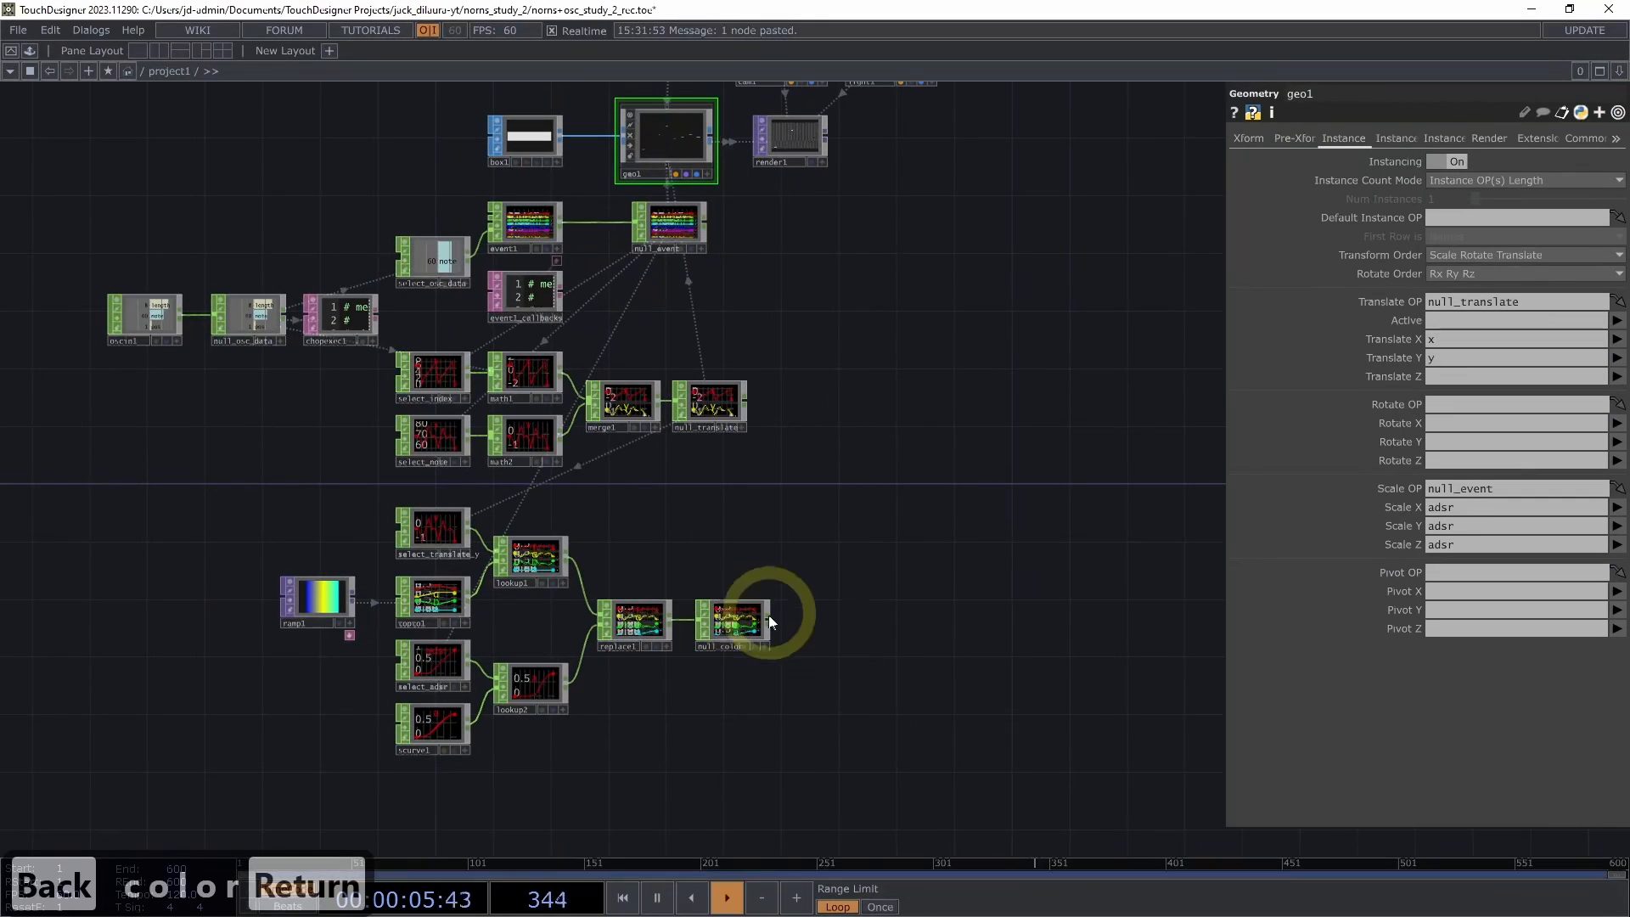
pyautogui.click(1405, 132)
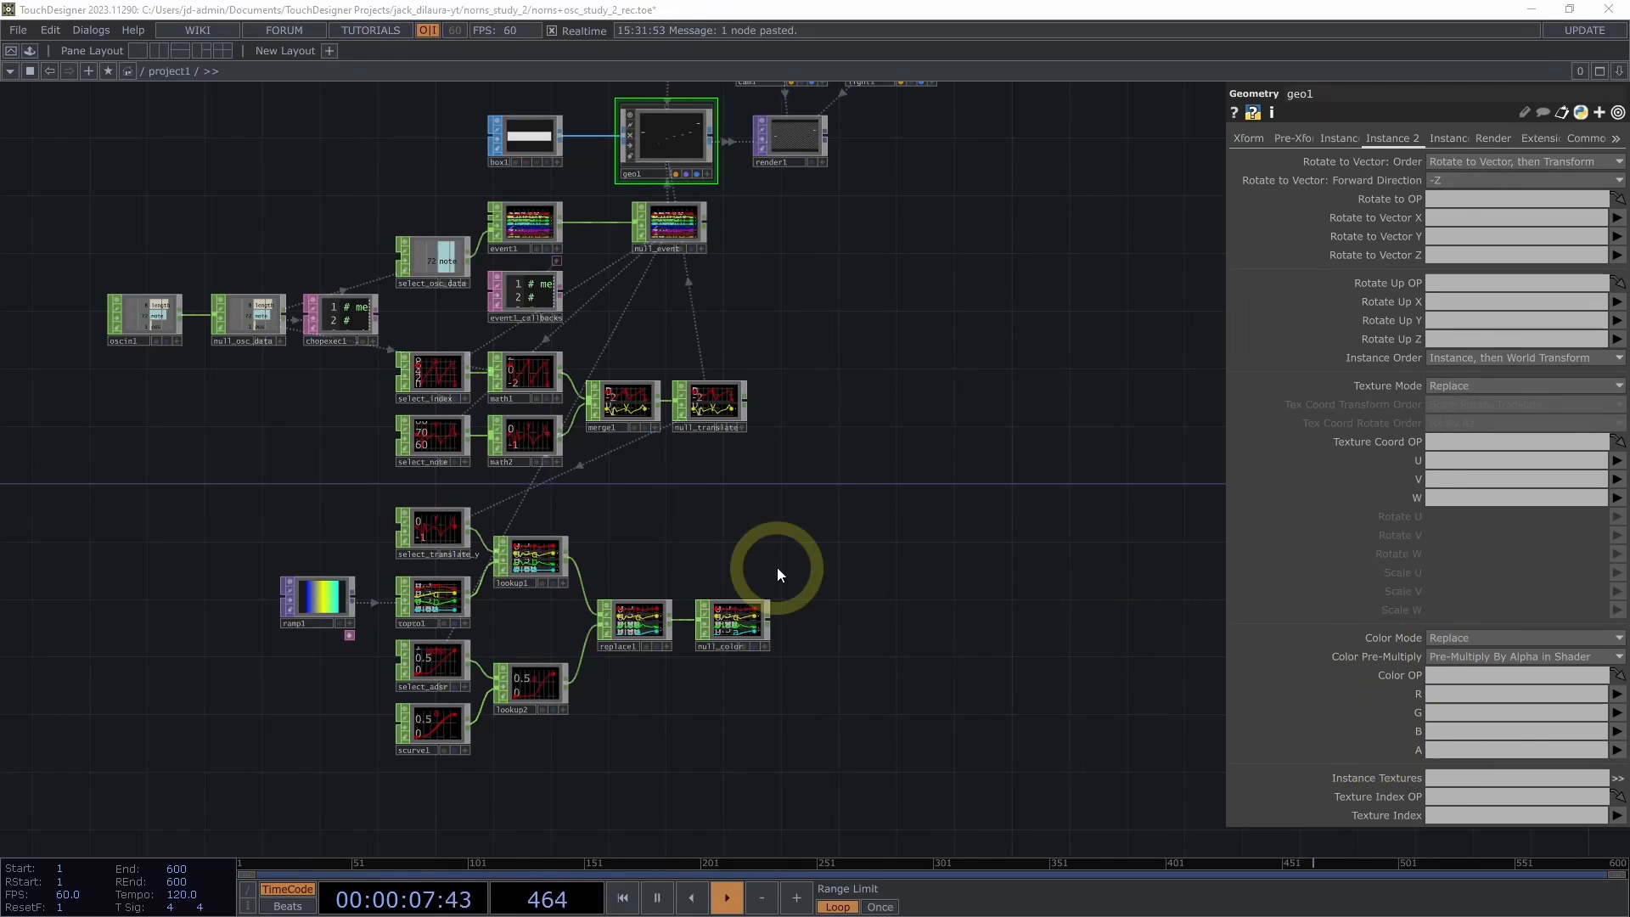
pyautogui.moveTo(736, 620); pyautogui.dragTo(1450, 680)
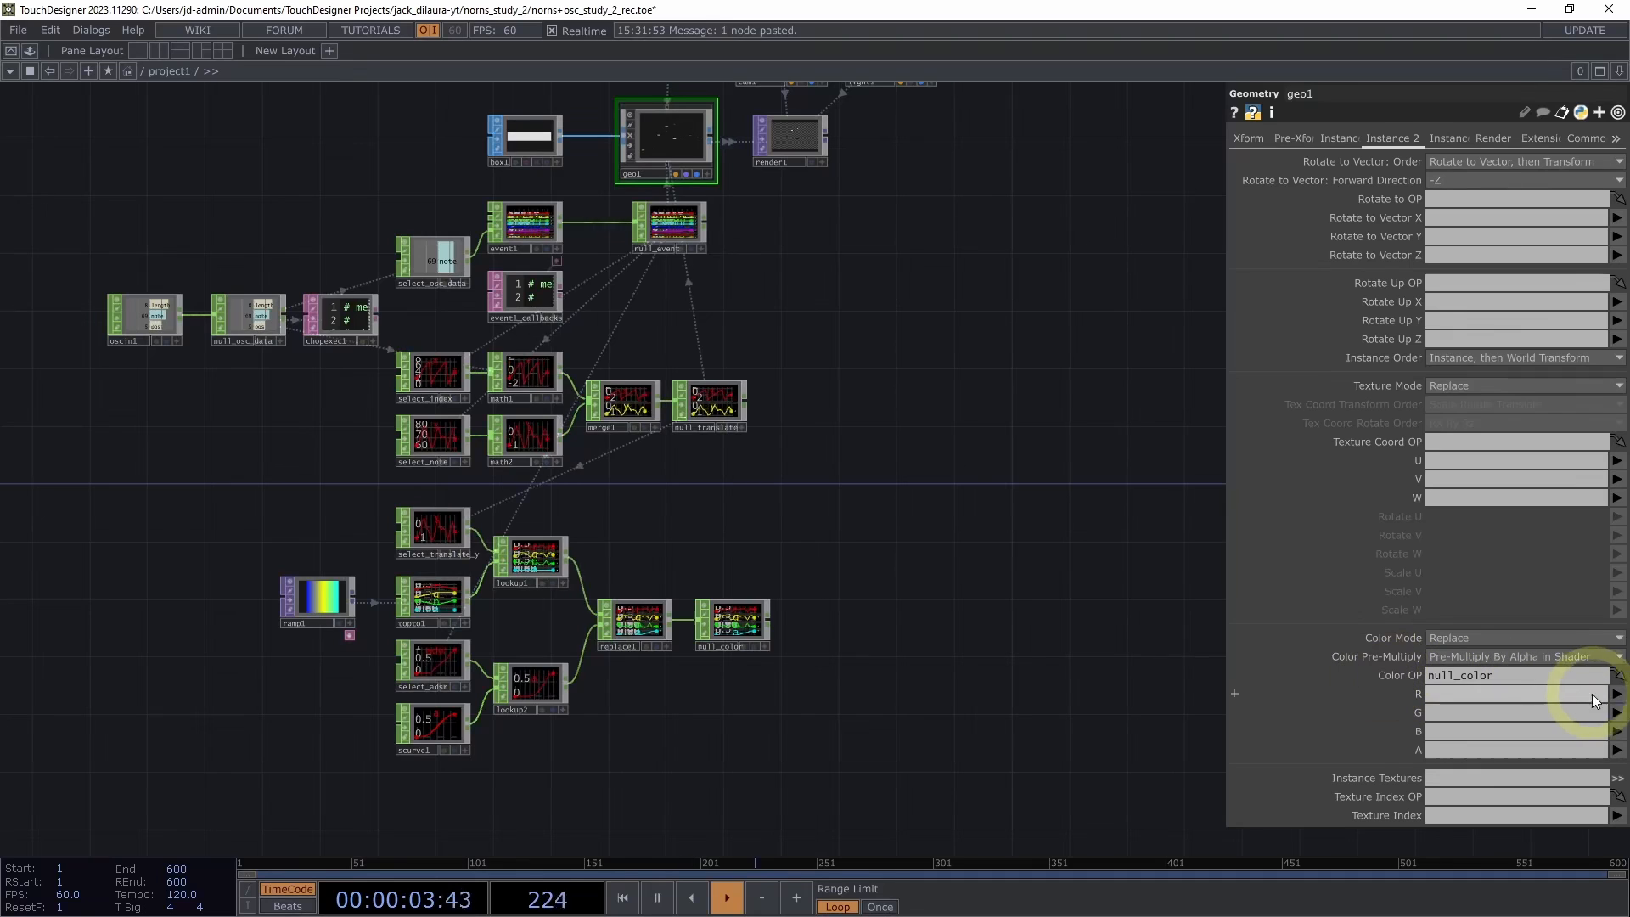
# Map geo1's instance color parameters R, G, B and A to the channels r, g, b and a
pyautogui.click(1616, 695)
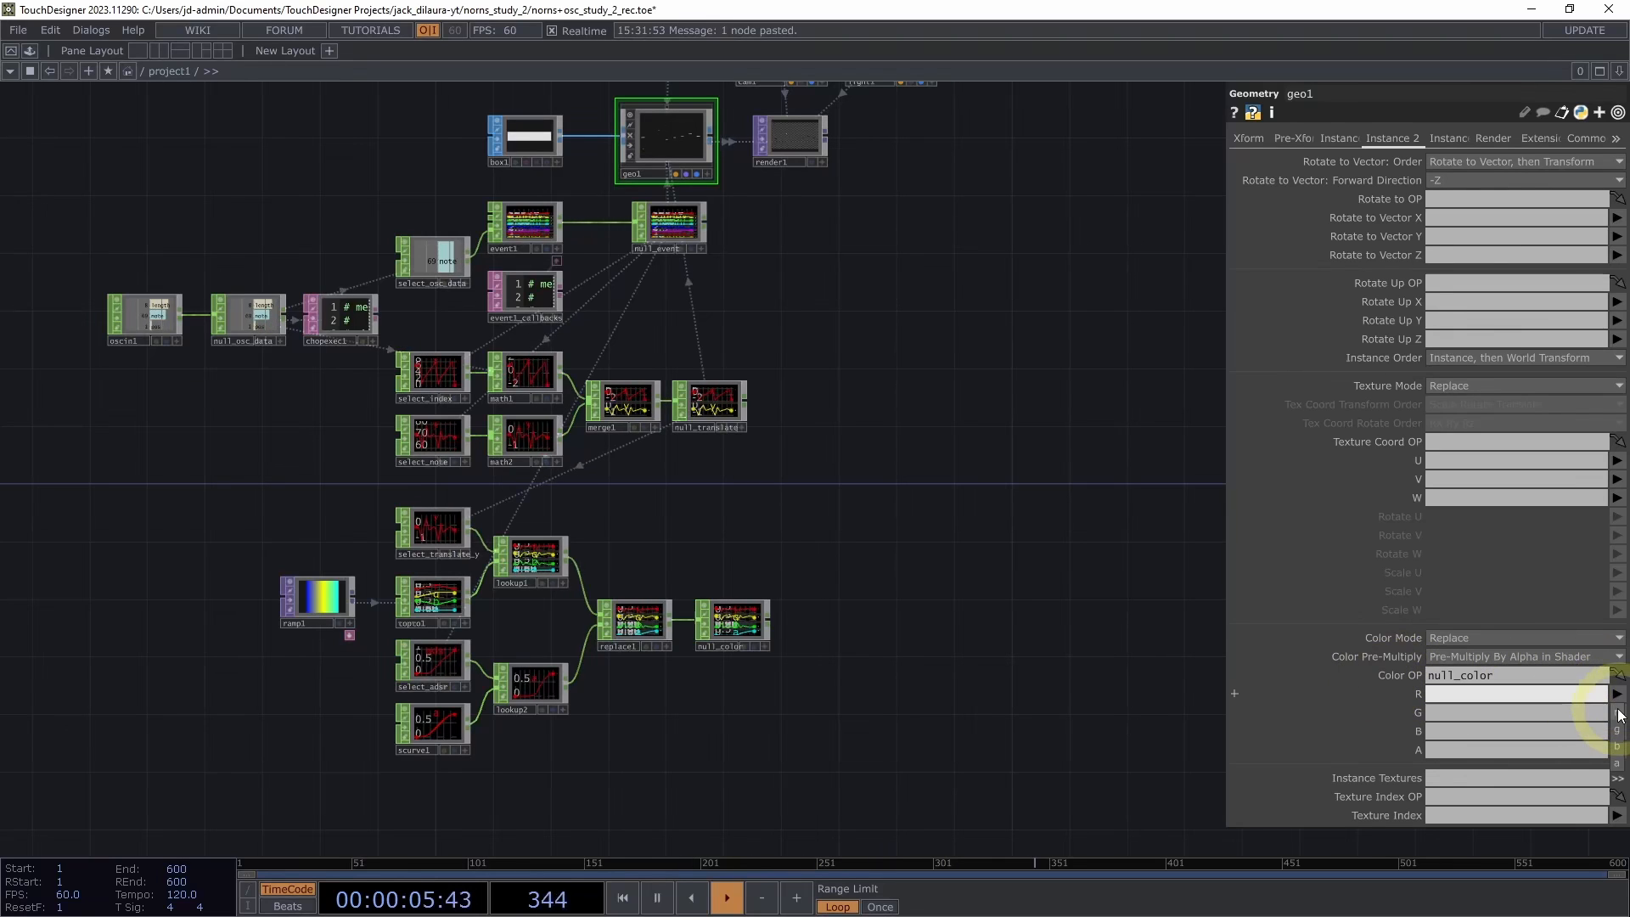
pyautogui.click(1616, 713)
pyautogui.click(1616, 732)
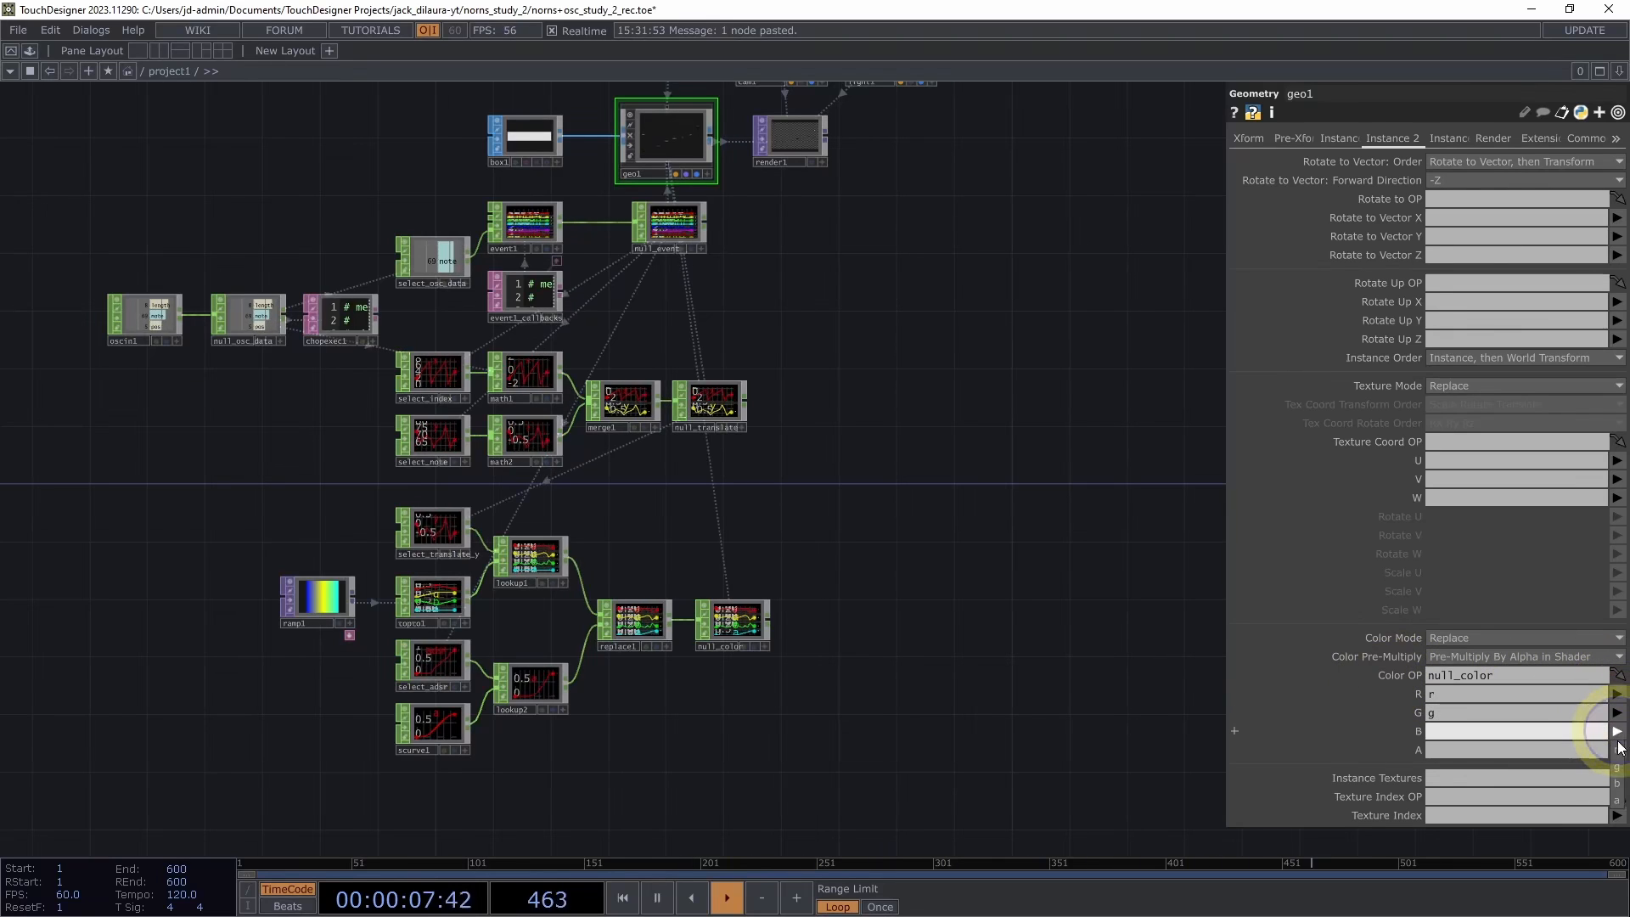
pyautogui.click(1616, 749)
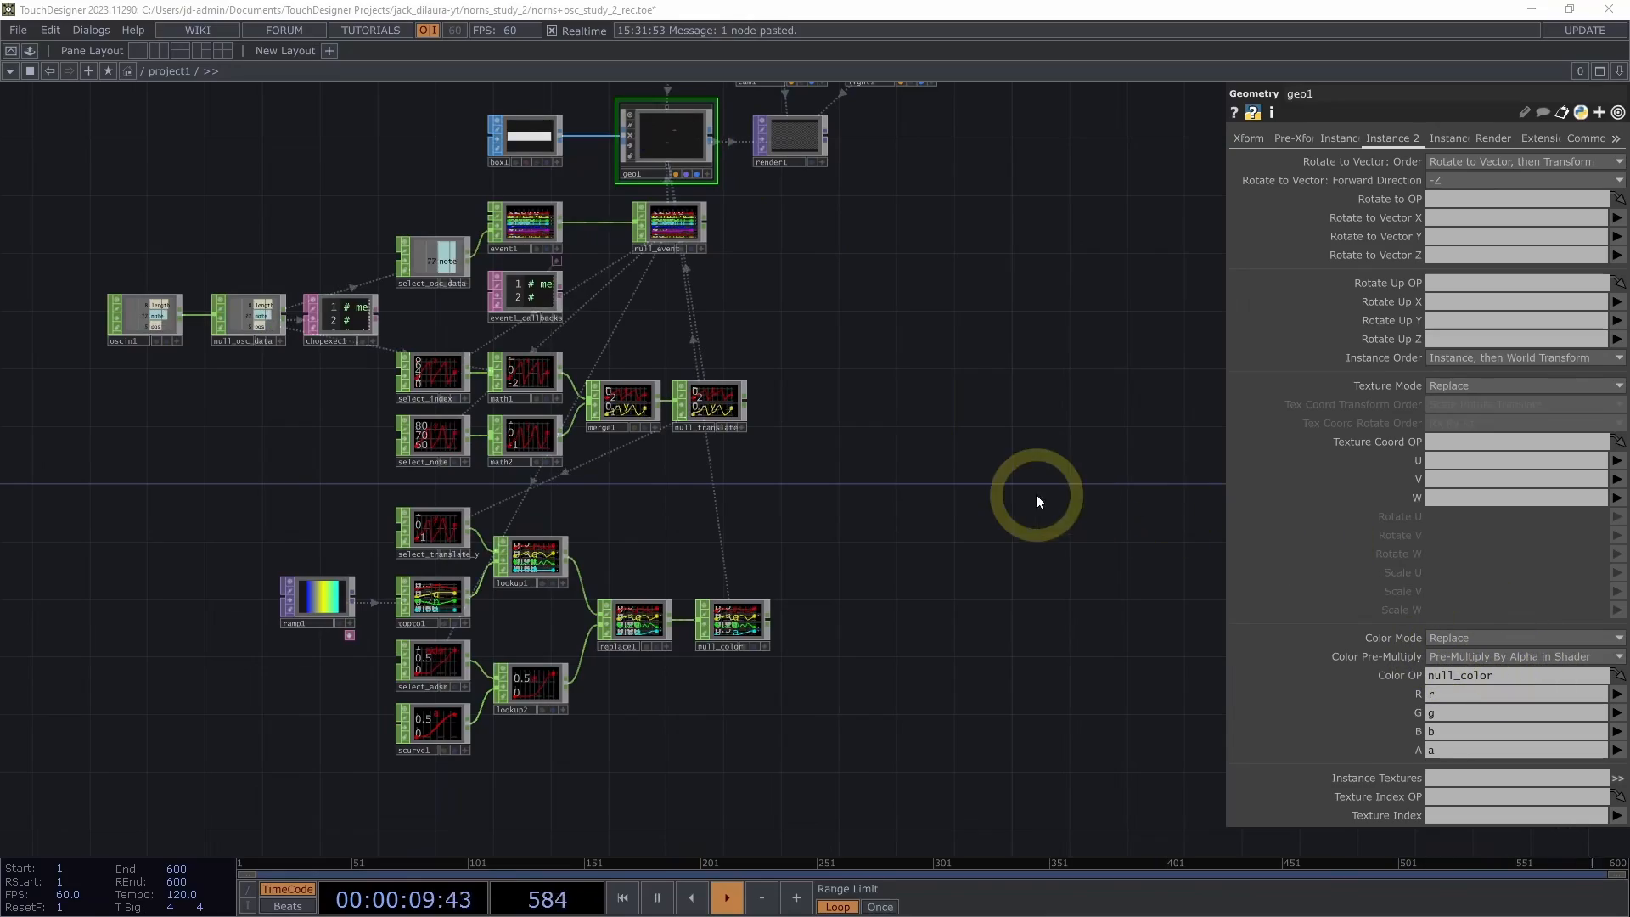
# Examine the colored instances in the geo1 and render1 node previews
pyautogui.scroll(3, 925, 373)
pyautogui.moveTo(874, 384); pyautogui.dragTo(887, 660)
pyautogui.scroll(1, 829, 438)
pyautogui.moveTo(917, 317); pyautogui.dragTo(837, 341)
pyautogui.scroll(4, 692, 408)
pyautogui.moveTo(675, 420); pyautogui.dragTo(801, 643)
pyautogui.scroll(3, 811, 573)
pyautogui.moveTo(811, 573); pyautogui.dragTo(808, 669)
pyautogui.scroll(1, 845, 607)
pyautogui.scroll(-3, 875, 700)
pyautogui.scroll(-3, 809, 668)
pyautogui.moveTo(713, 617); pyautogui.dragTo(601, 516)
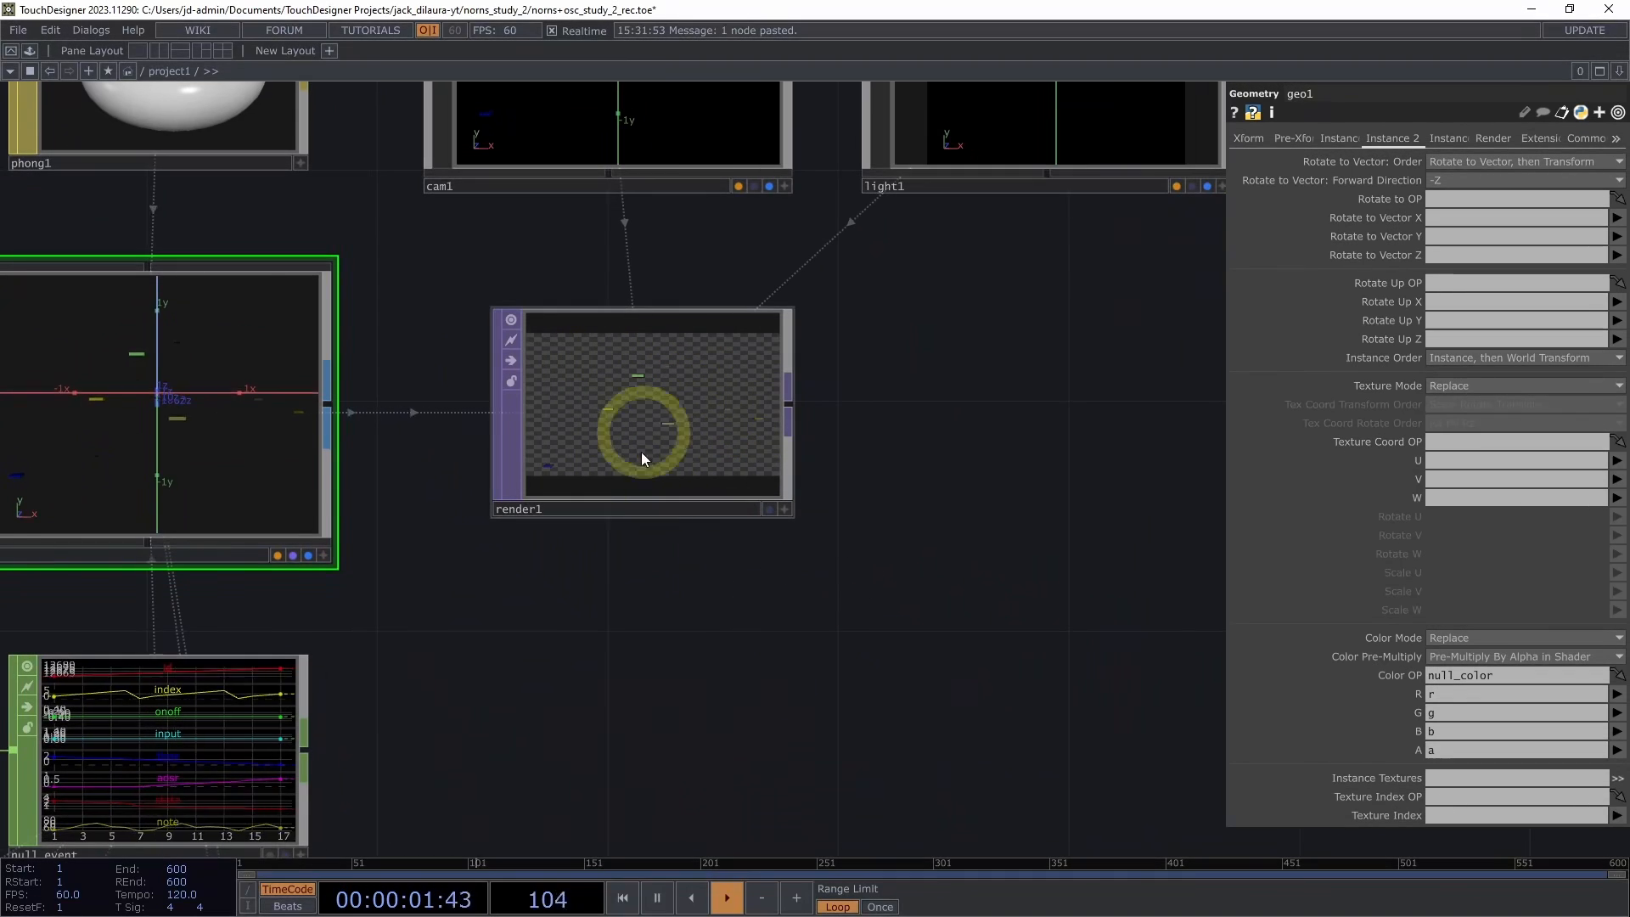
pyautogui.moveTo(924, 577); pyautogui.dragTo(794, 529)
pyautogui.scroll(-3, 993, 564)
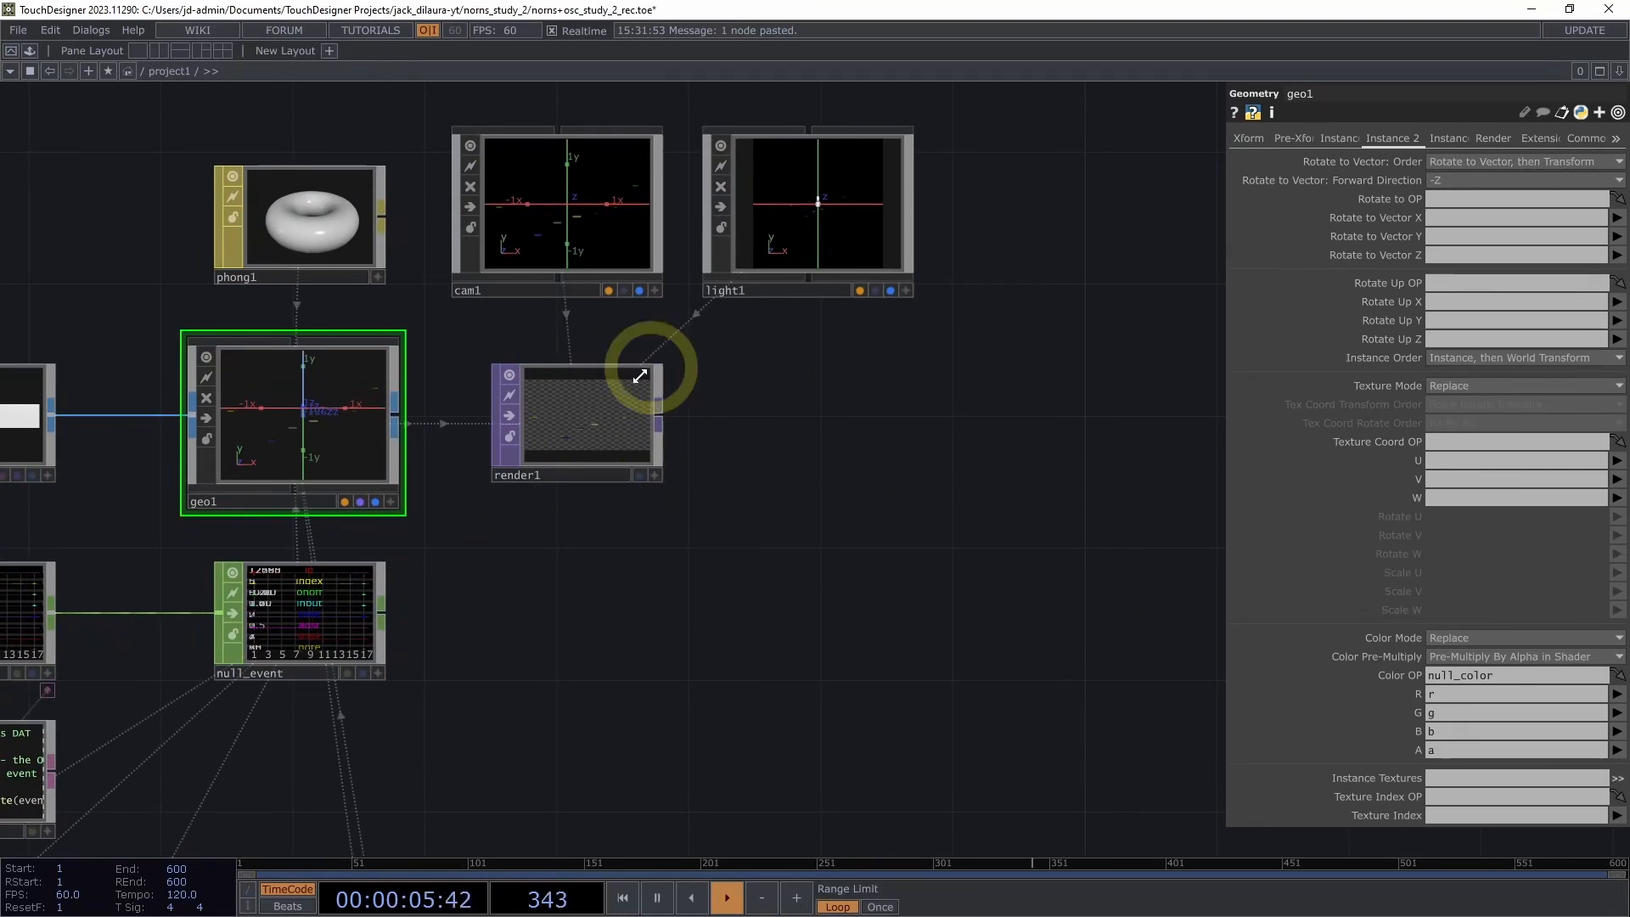
# View render1's output in its own viewer window, then close that window
pyautogui.rightClick(590, 406)
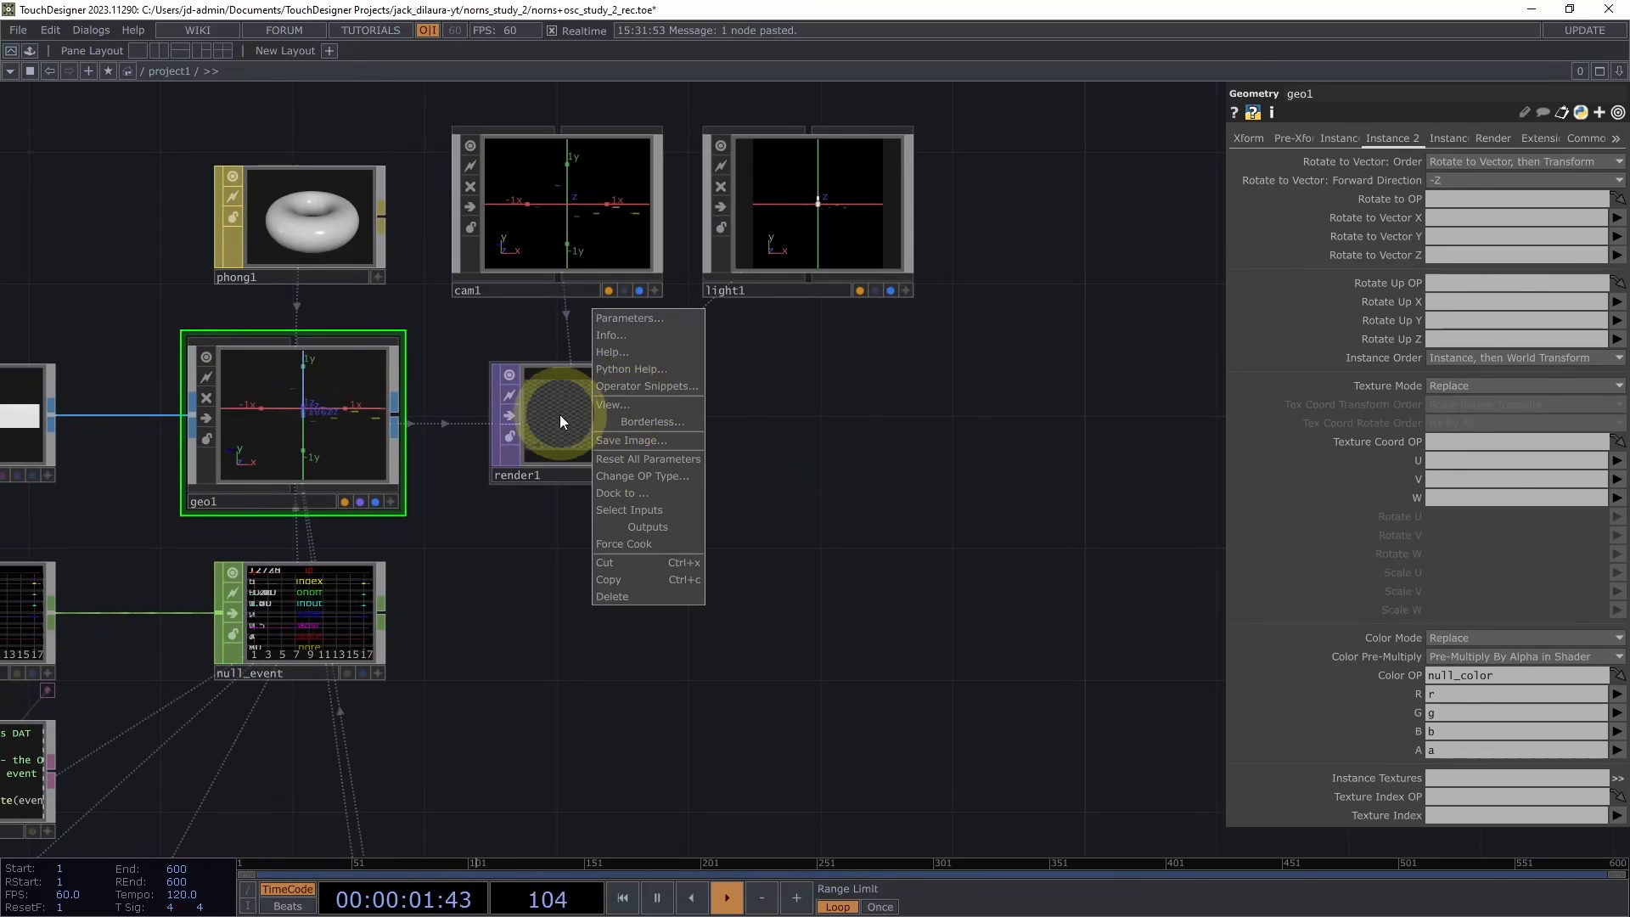
pyautogui.click(606, 404)
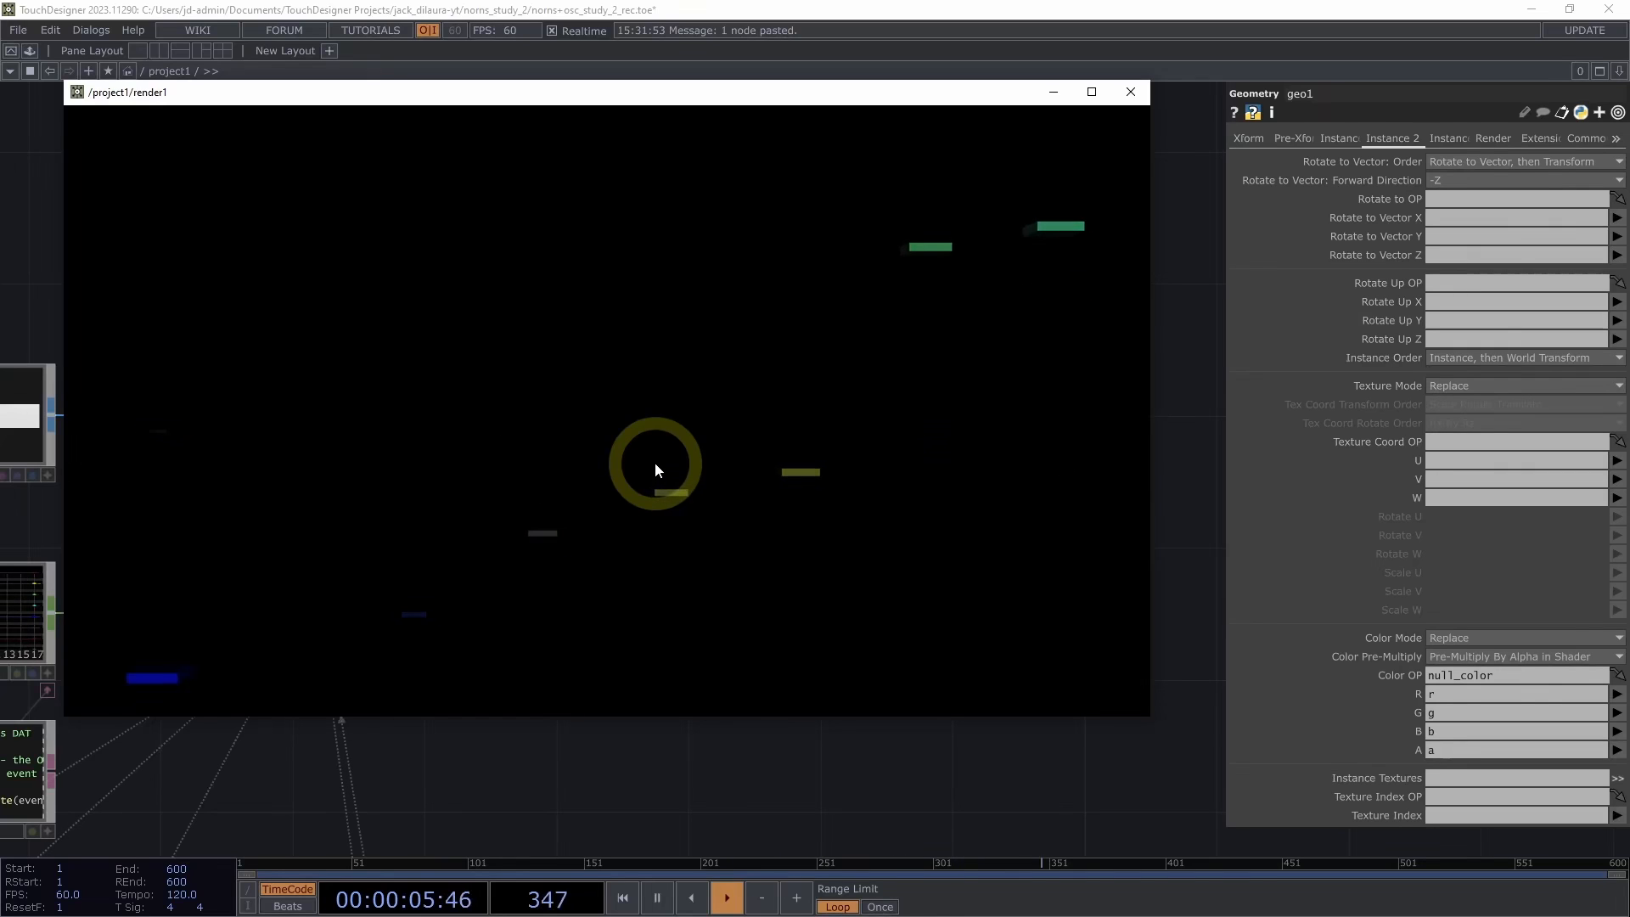
pyautogui.click(1141, 96)
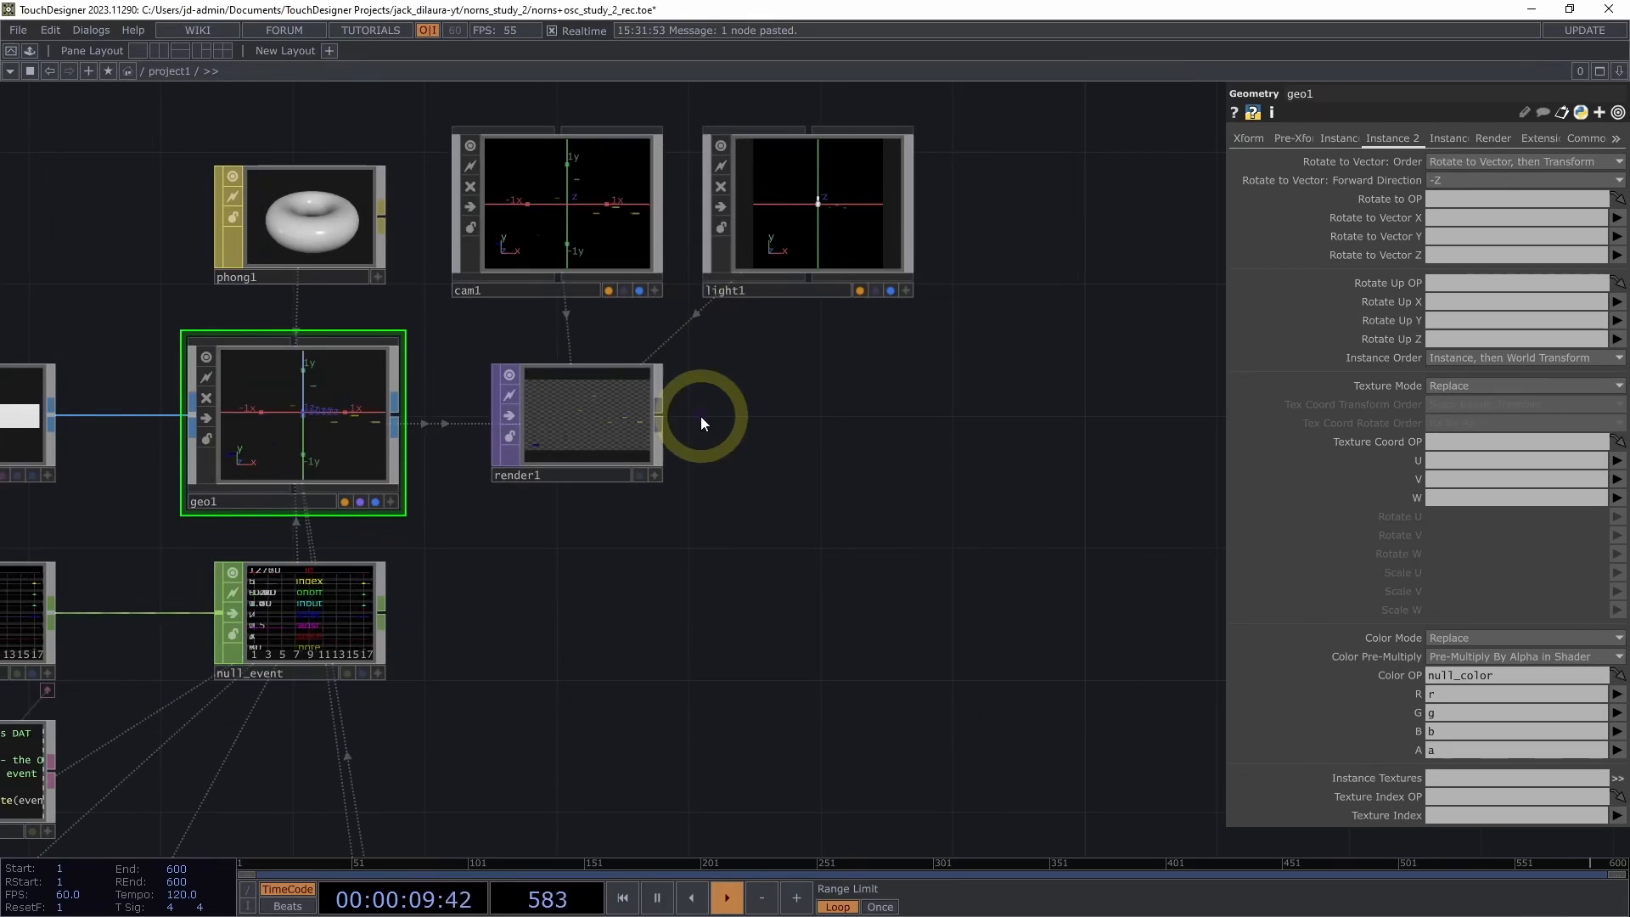
# Append a Constant TOP to render1's output and line it up in the same row
pyautogui.click(656, 411)
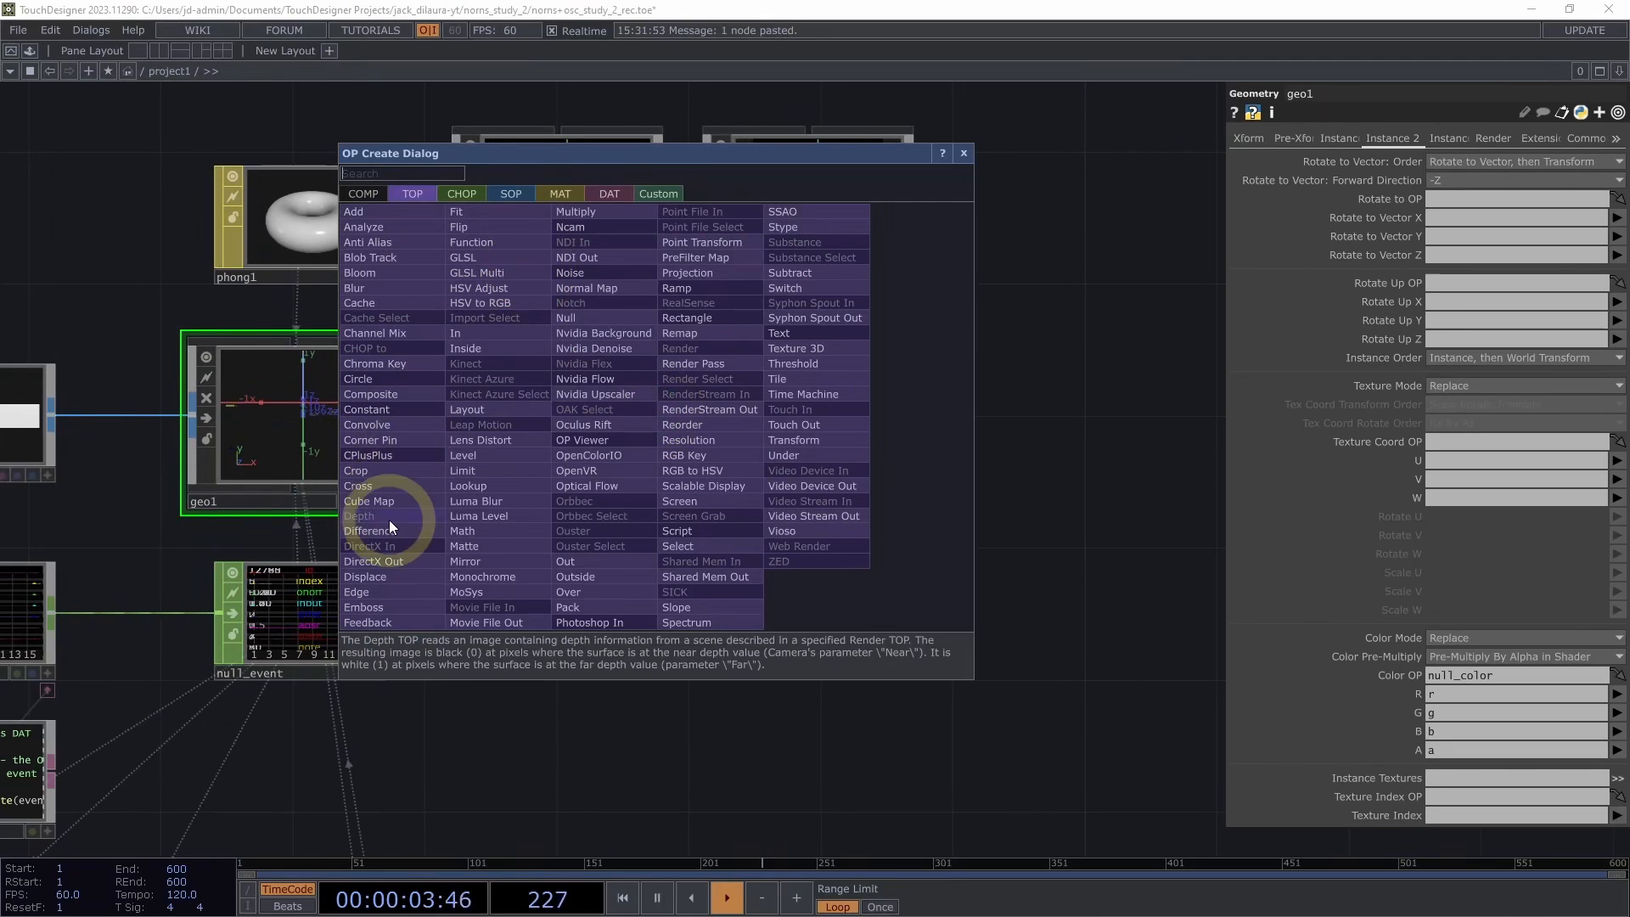
pyautogui.click(389, 409)
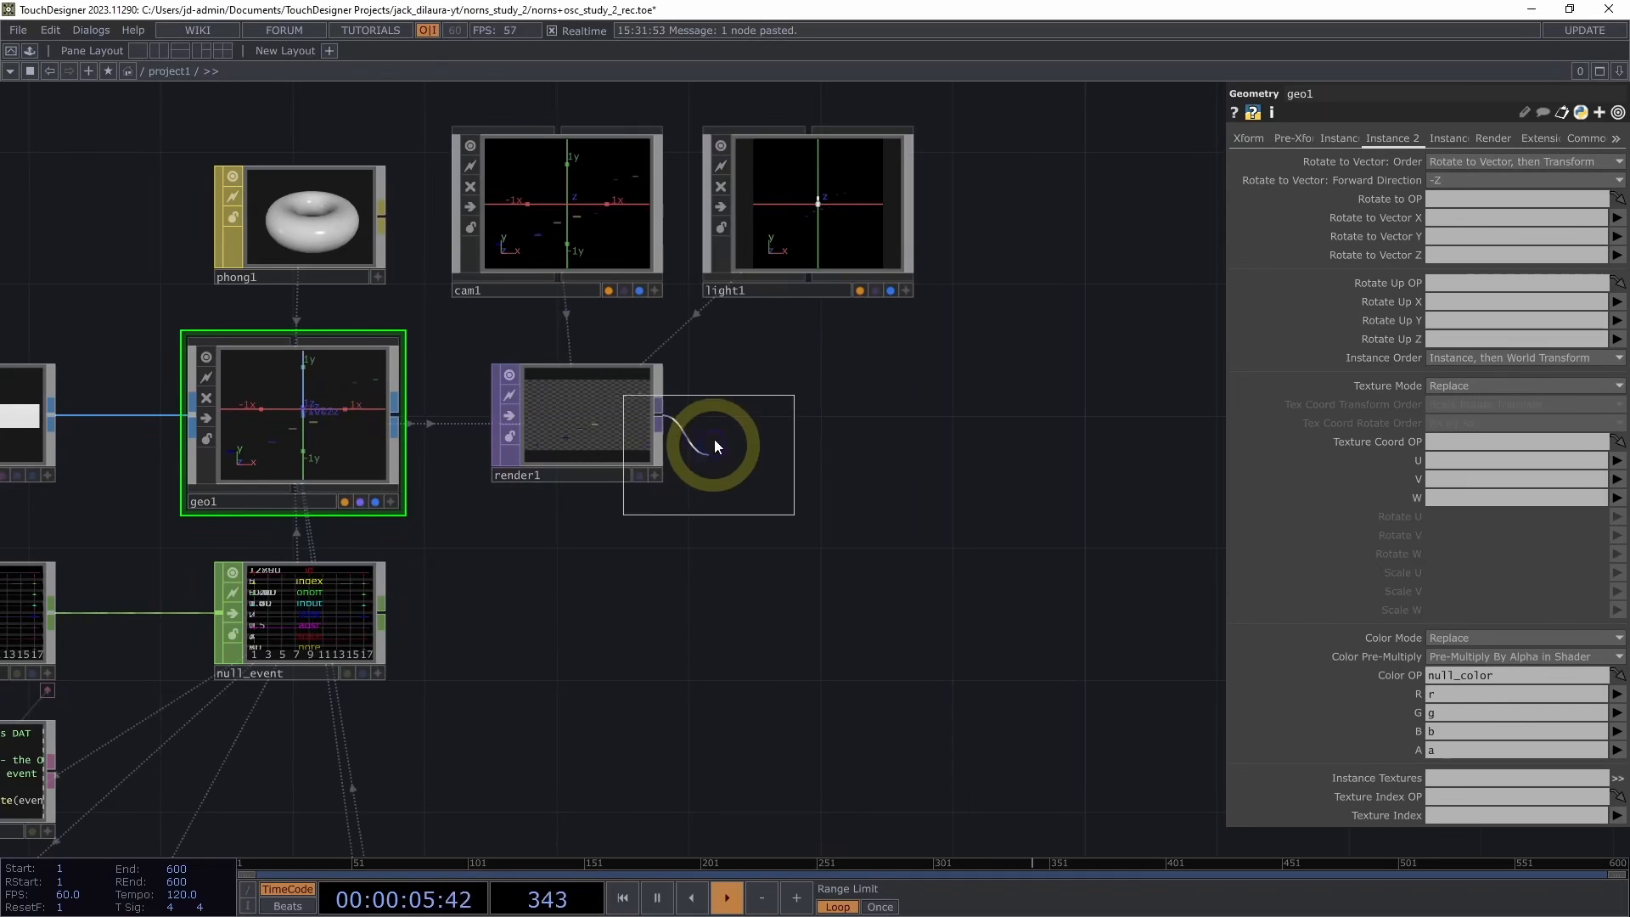
pyautogui.click(817, 420)
pyautogui.moveTo(813, 420); pyautogui.dragTo(801, 417)
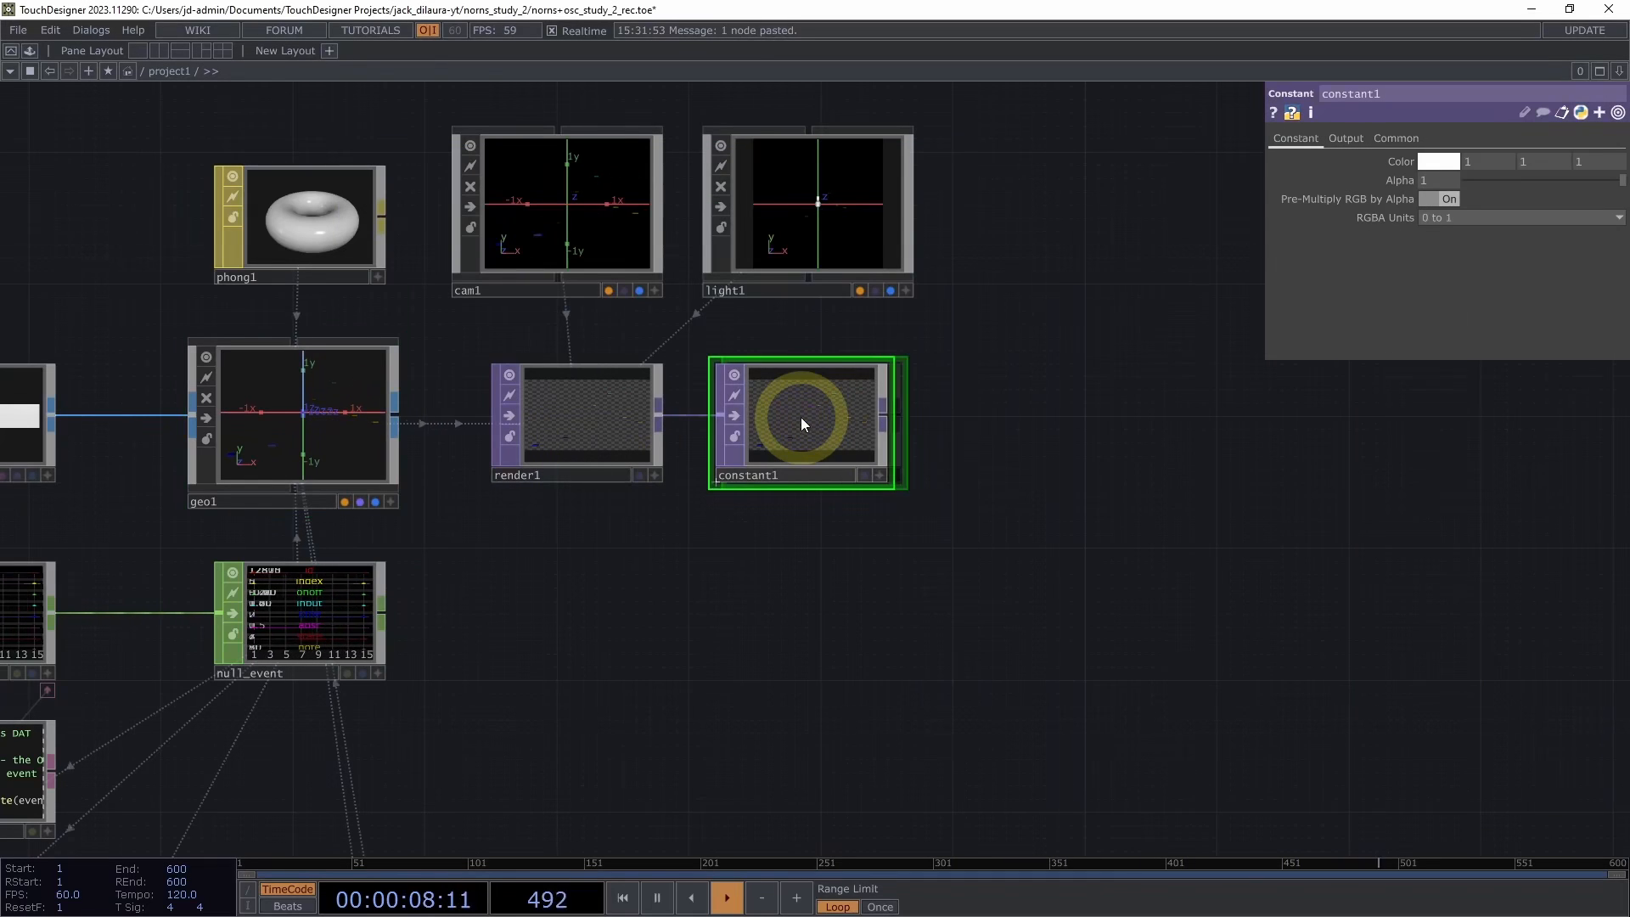
# Set constant1's output compositing operation to Under
pyautogui.click(1348, 137)
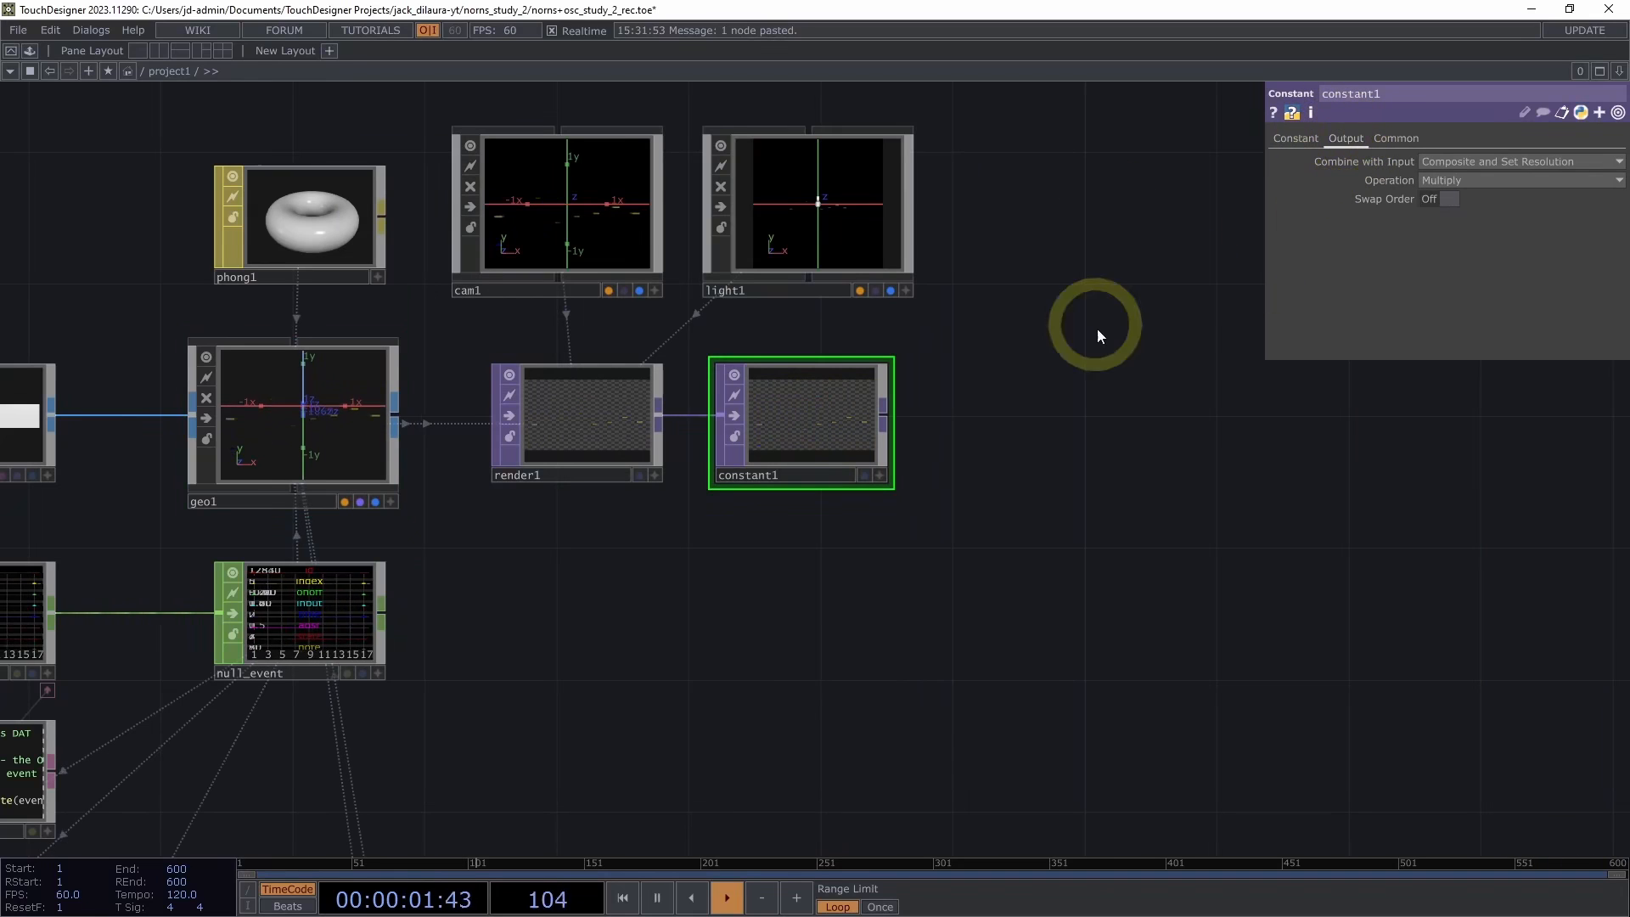
pyautogui.click(1438, 180)
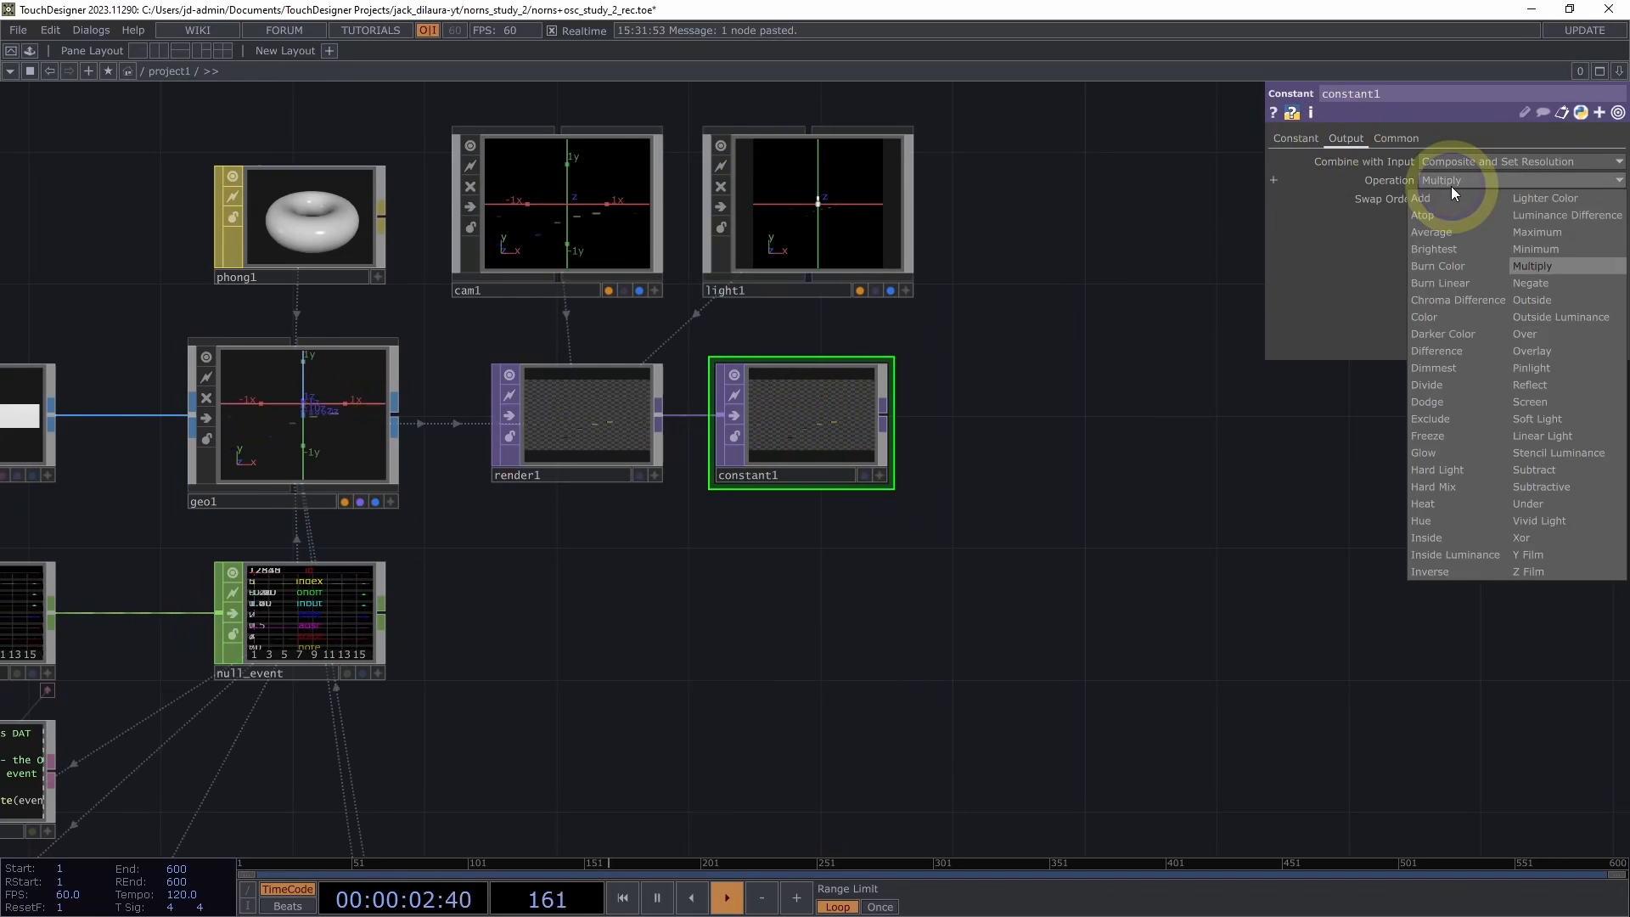
pyautogui.click(1529, 505)
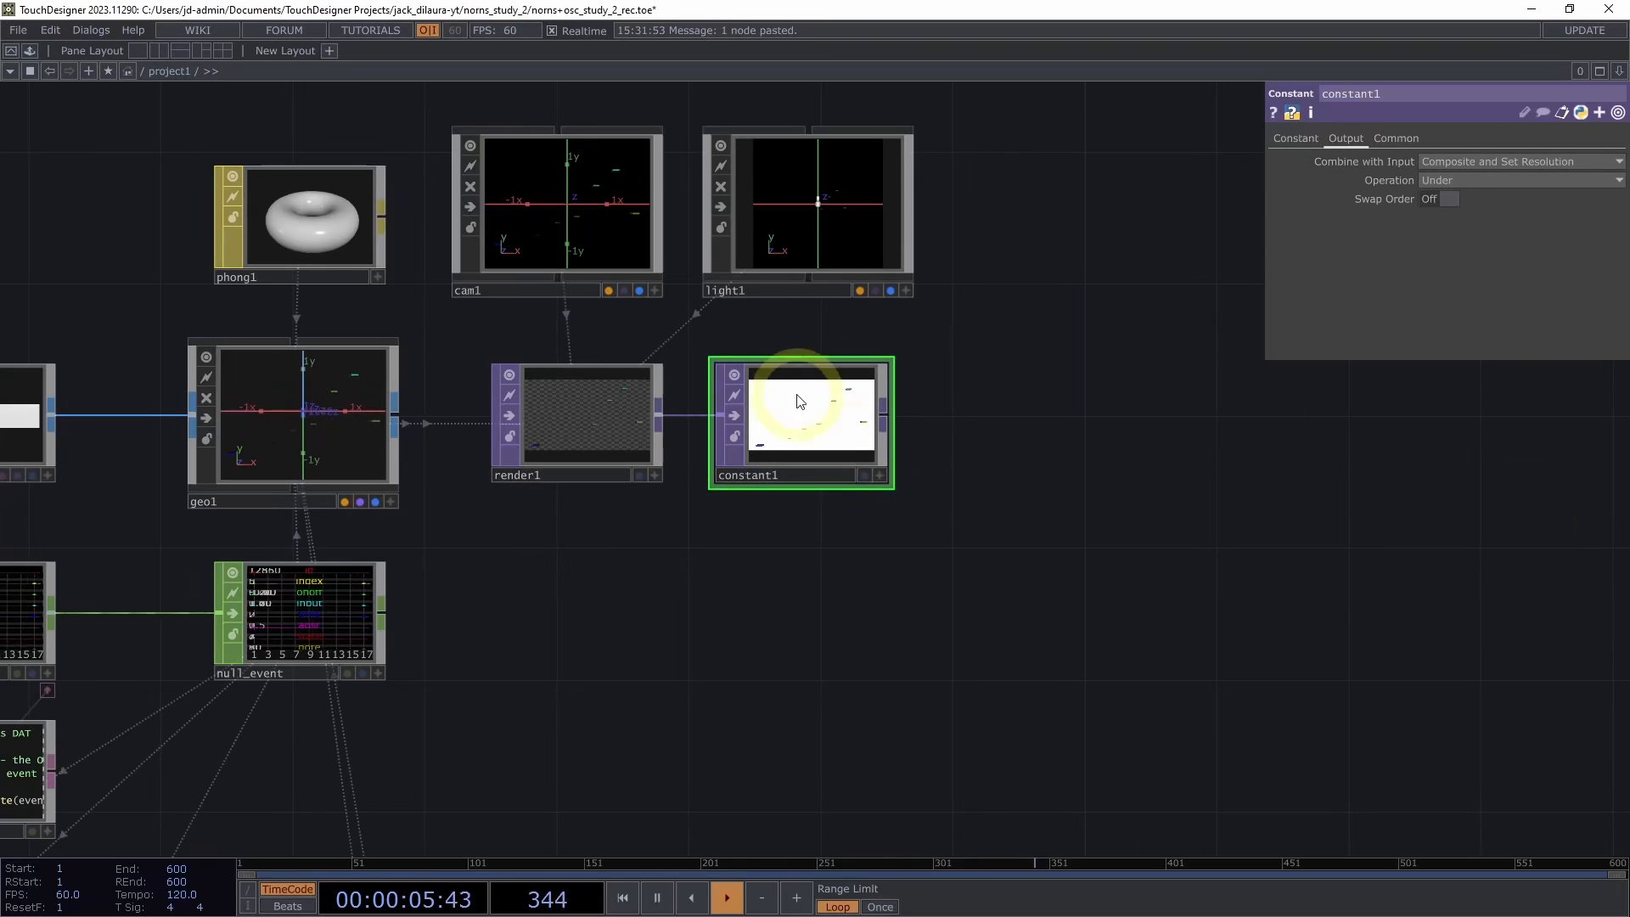
# Set constant1's color to dark gray with RGB values of 0.1 and view its output in a separate viewer
pyautogui.click(1297, 139)
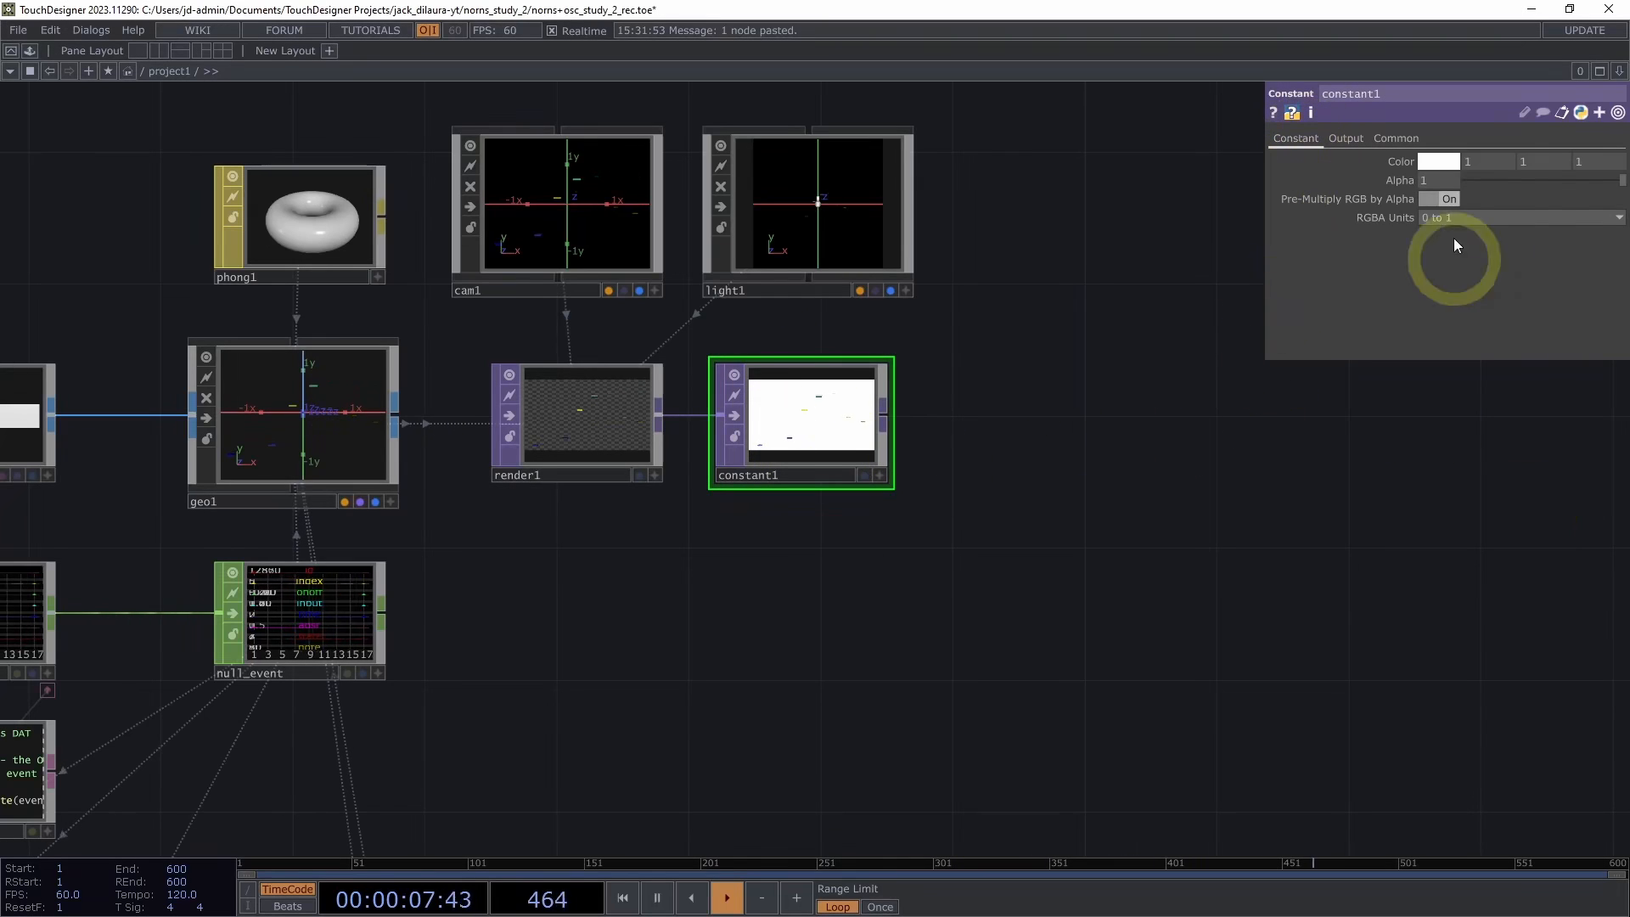
pyautogui.click(1447, 163)
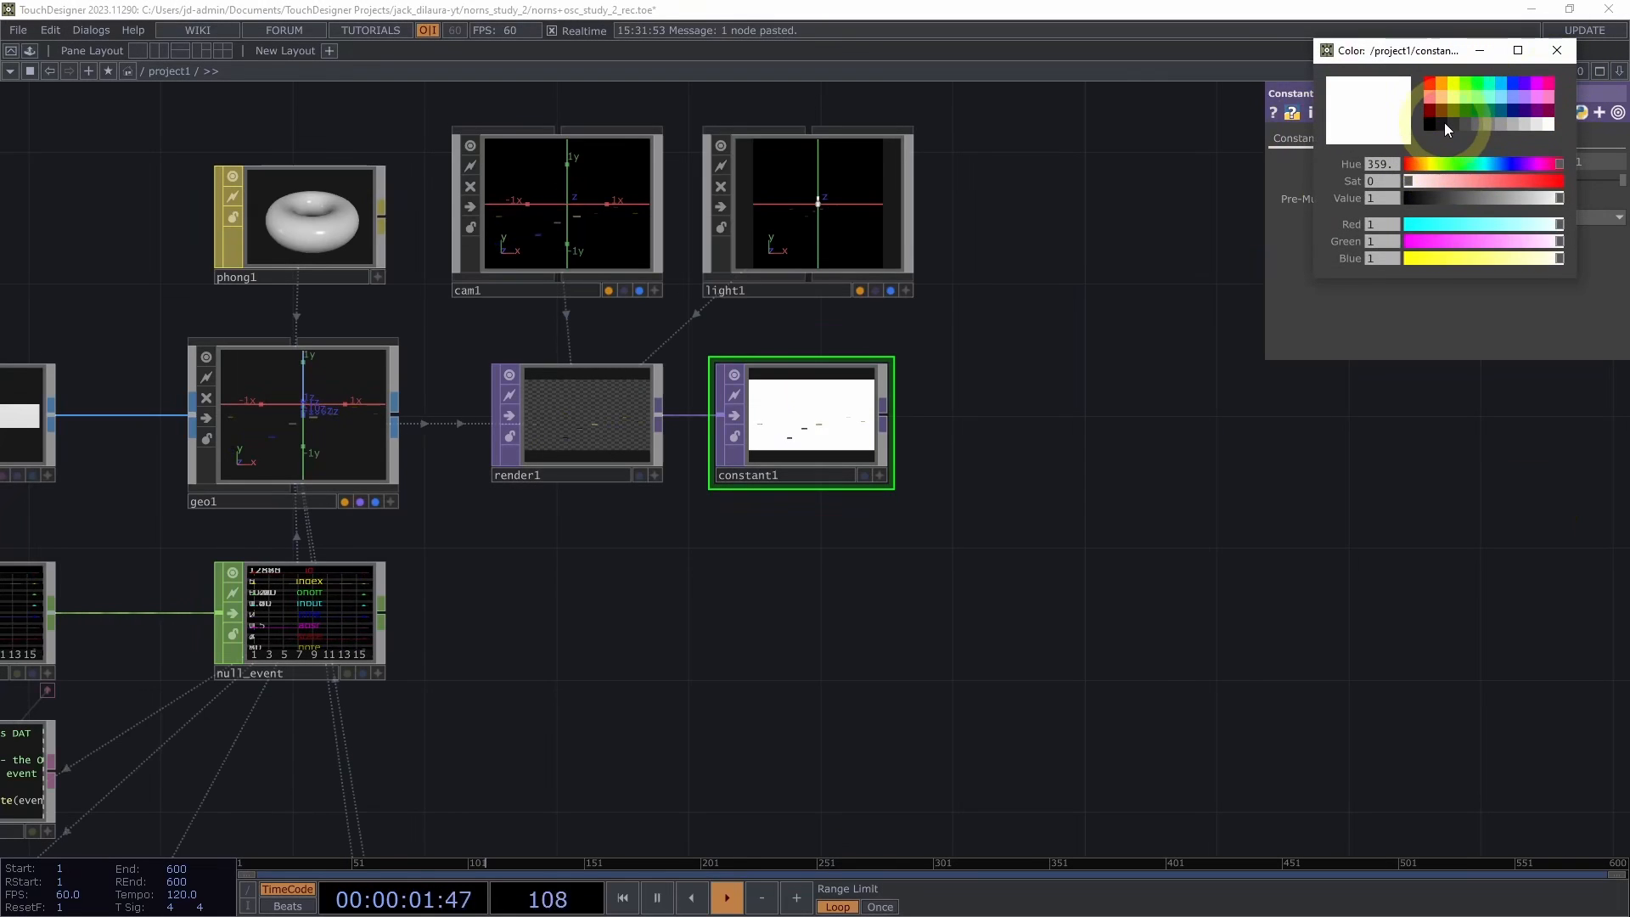
pyautogui.click(1446, 123)
pyautogui.click(1454, 121)
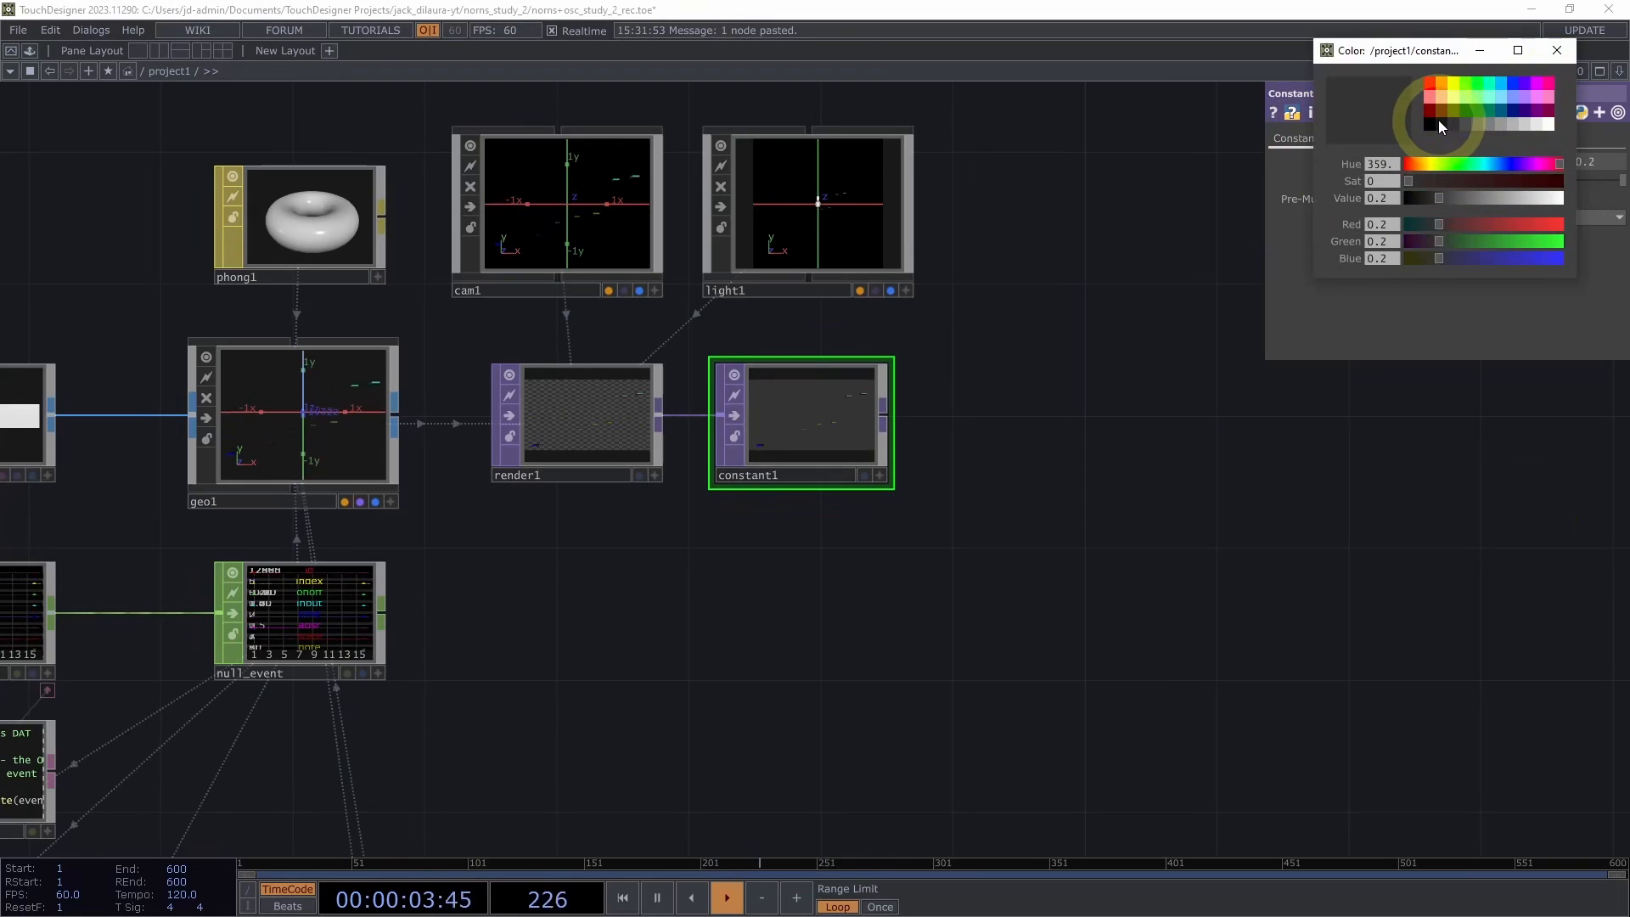
pyautogui.click(1439, 120)
pyautogui.click(1557, 50)
pyautogui.rightClick(839, 405)
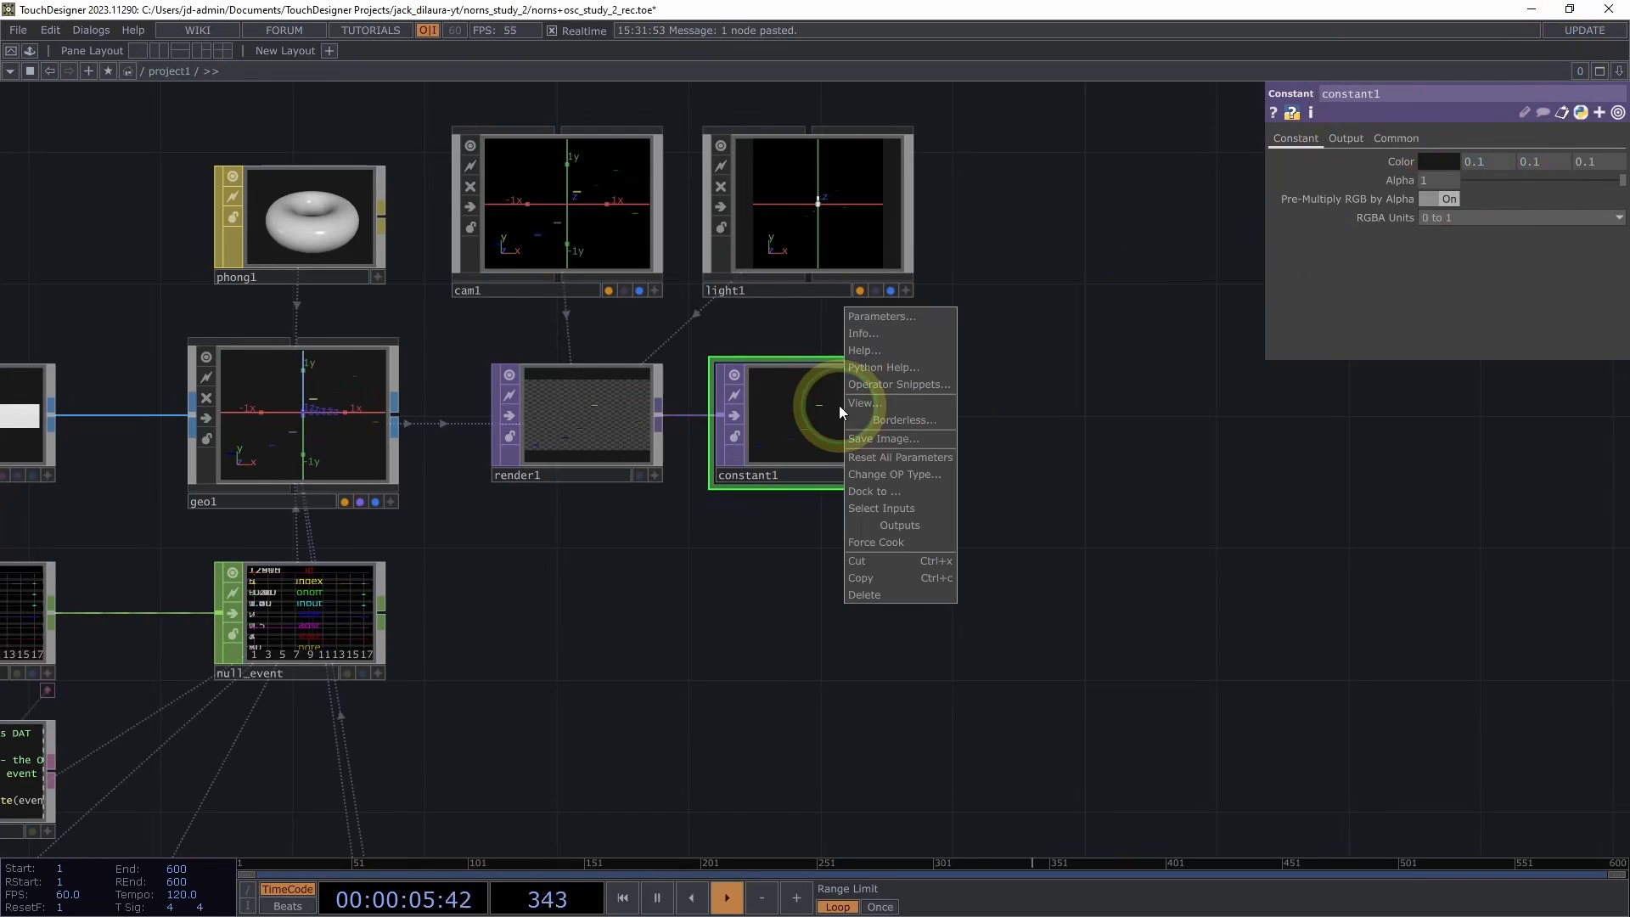
pyautogui.click(854, 395)
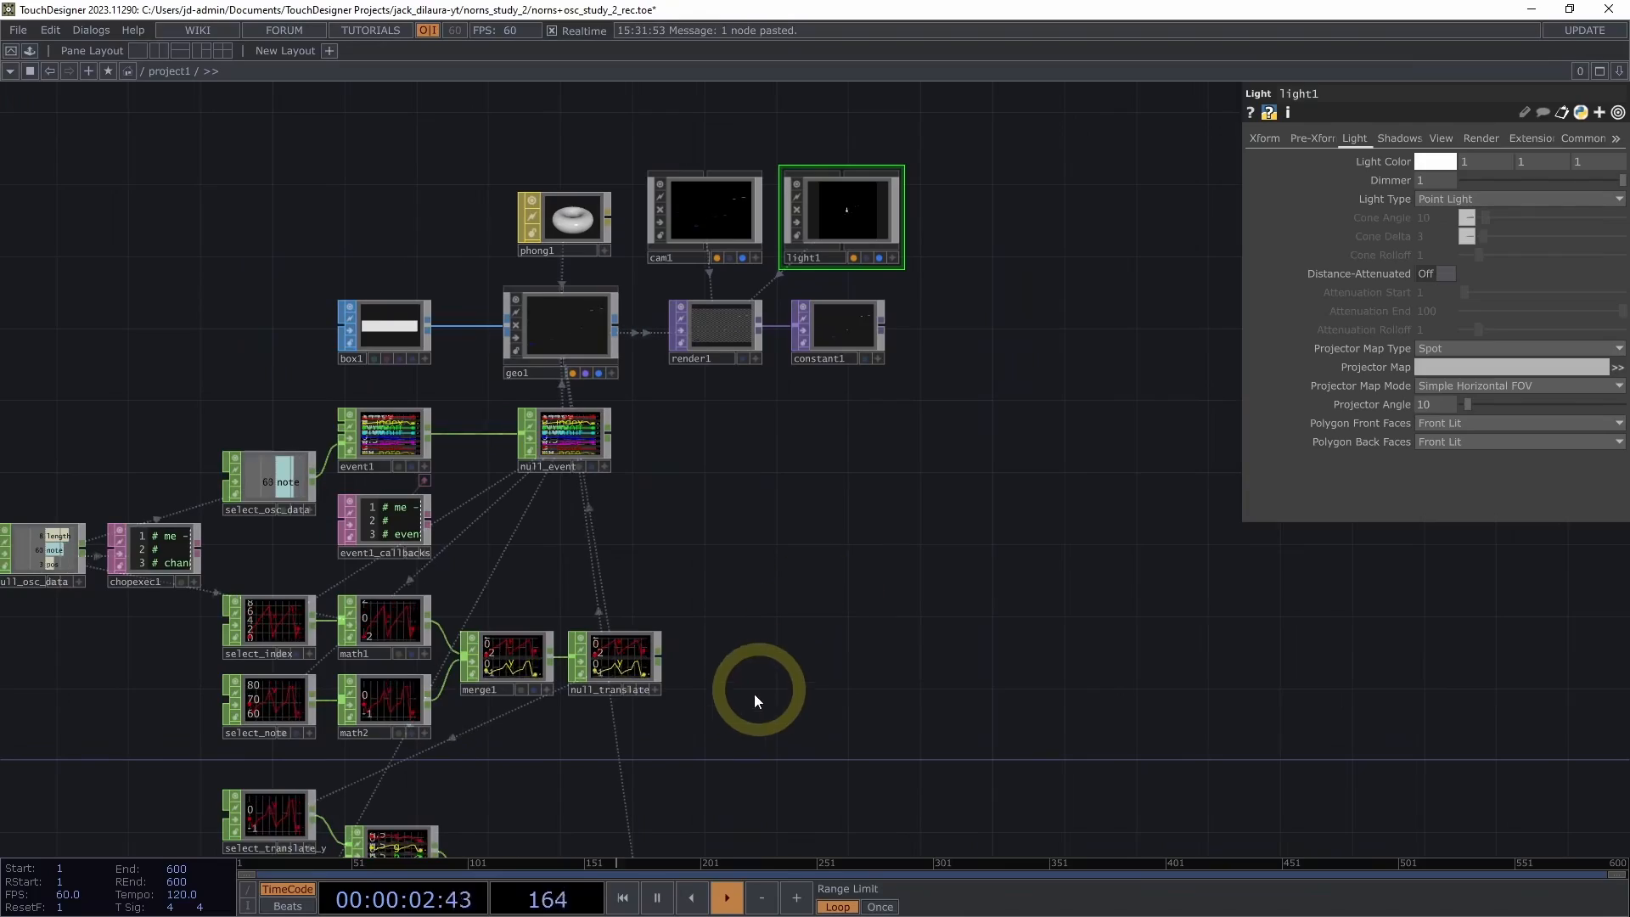
# Duplicate select_adsr, scurve1 and lookup2 together and place the copies below the originals
pyautogui.moveTo(751, 692); pyautogui.dragTo(1051, 214)
pyautogui.moveTo(944, 683); pyautogui.dragTo(945, 562)
pyautogui.moveTo(842, 604); pyautogui.dragTo(881, 572, button='middle')
pyautogui.moveTo(894, 565); pyautogui.dragTo(975, 483)
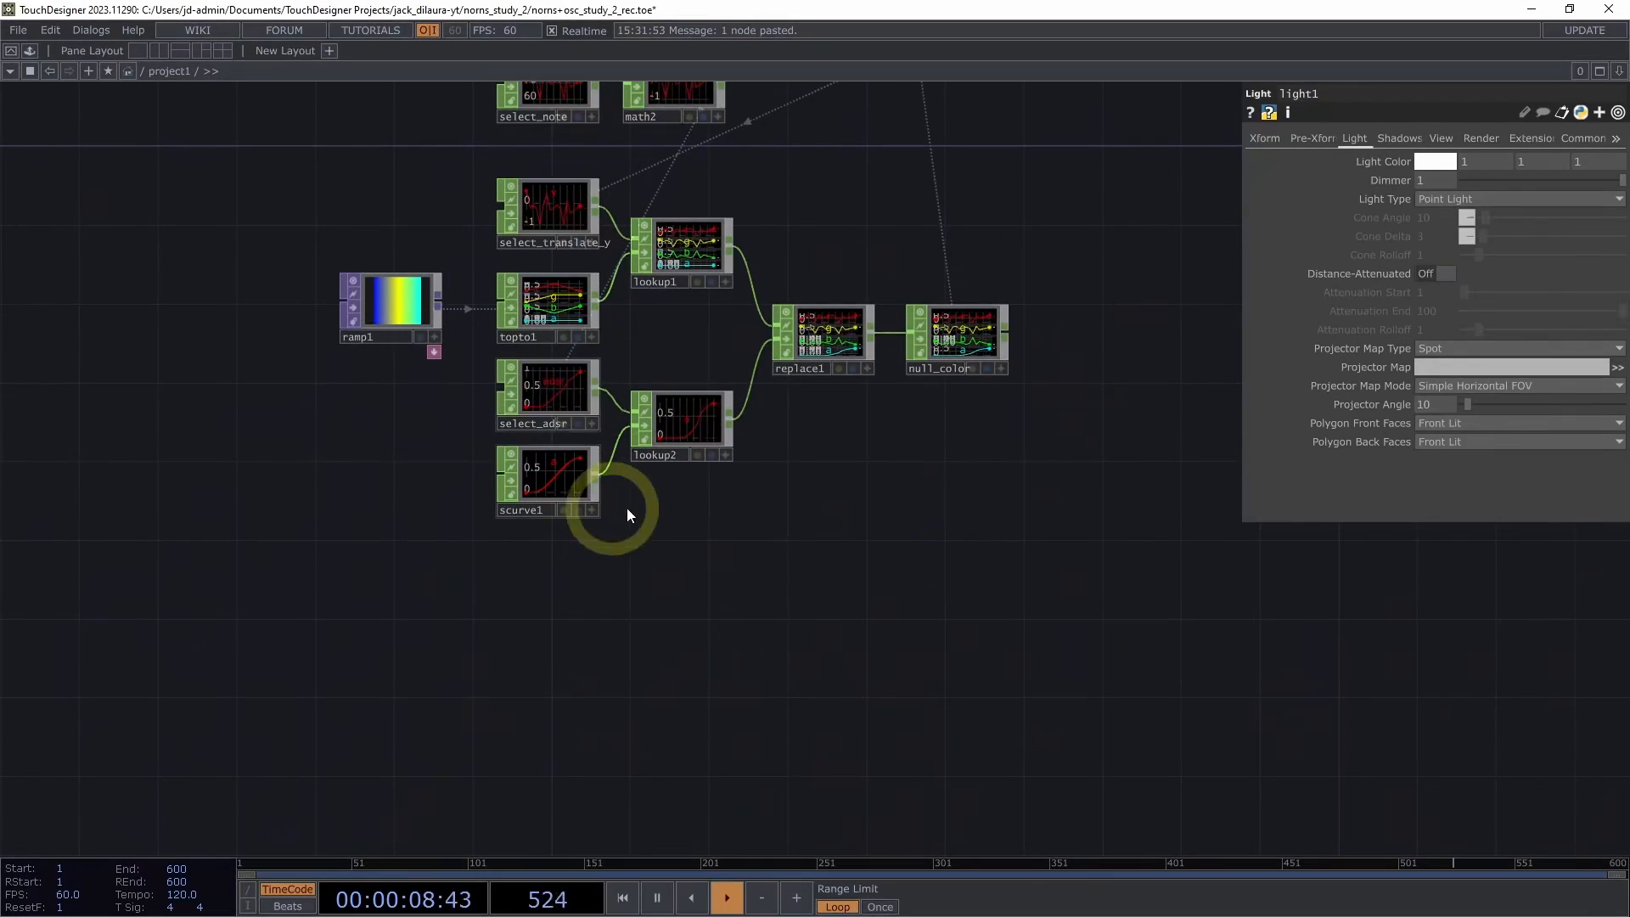
pyautogui.moveTo(634, 541); pyautogui.dragTo(665, 528, button='middle')
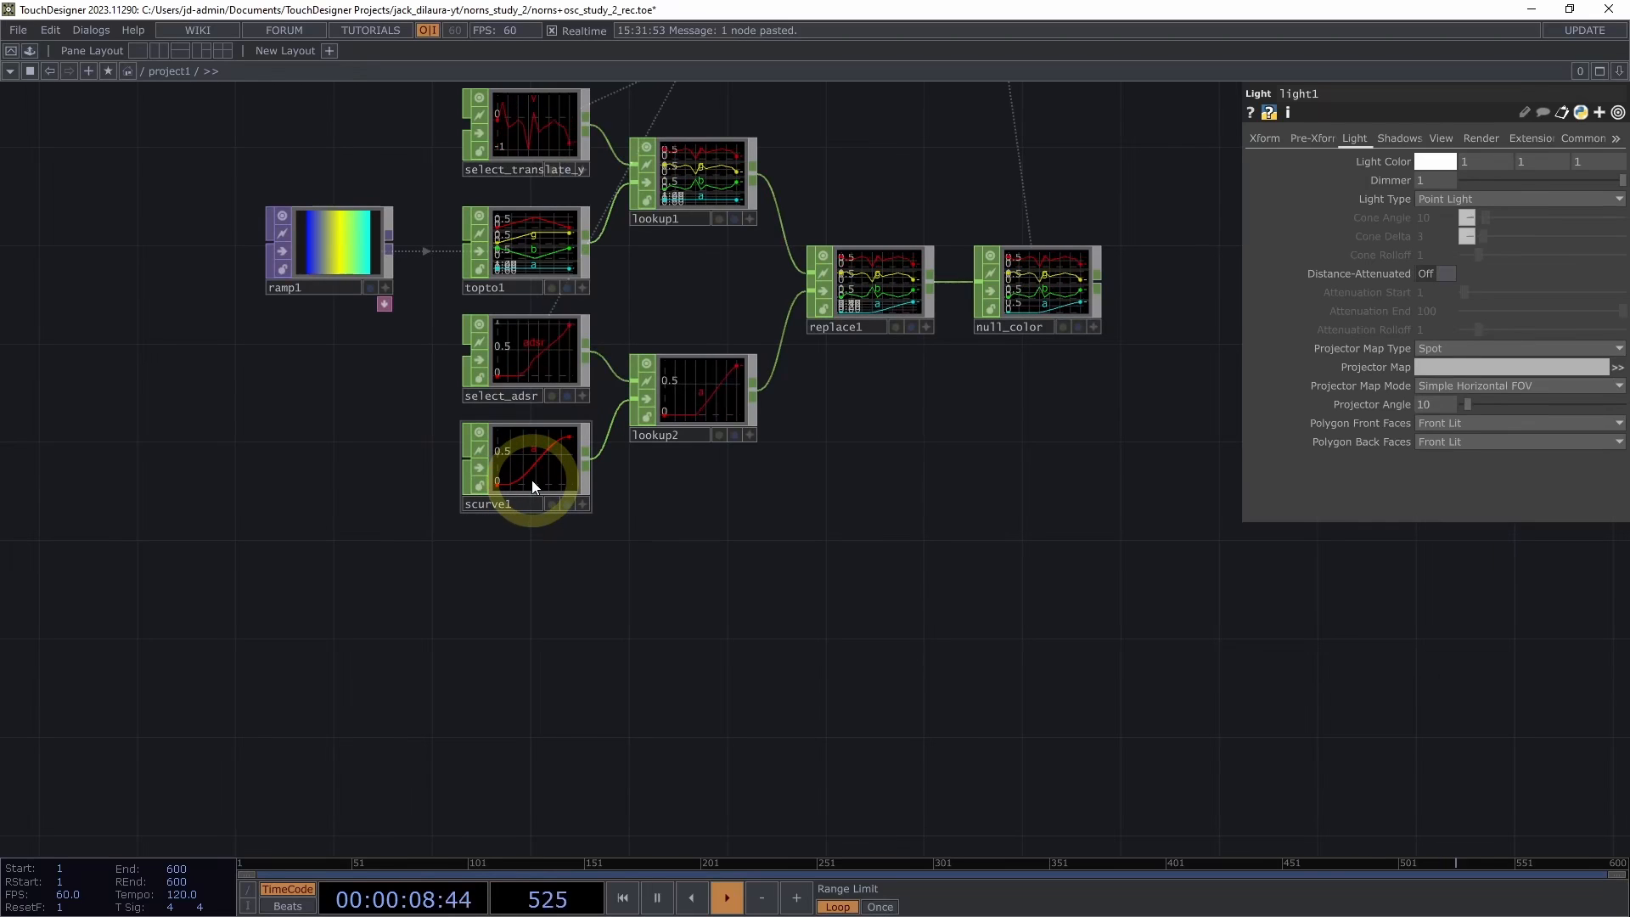
pyautogui.moveTo(710, 497); pyautogui.dragTo(476, 346)
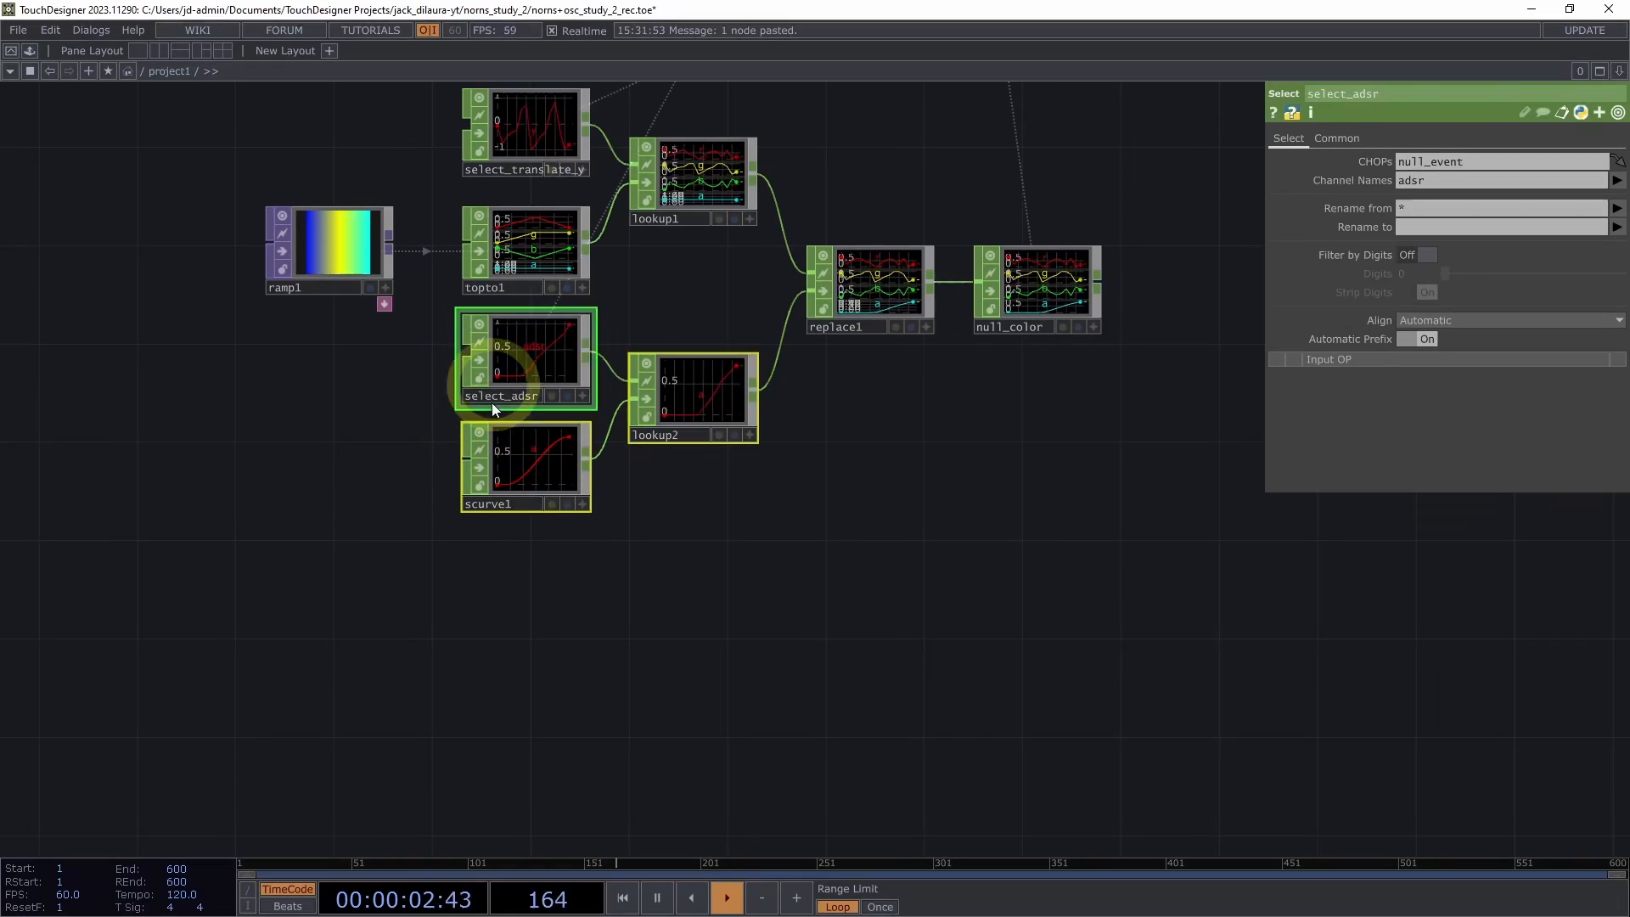
pyautogui.hotkey('ctrl', 'c')
pyautogui.hotkey('ctrl', 'v')
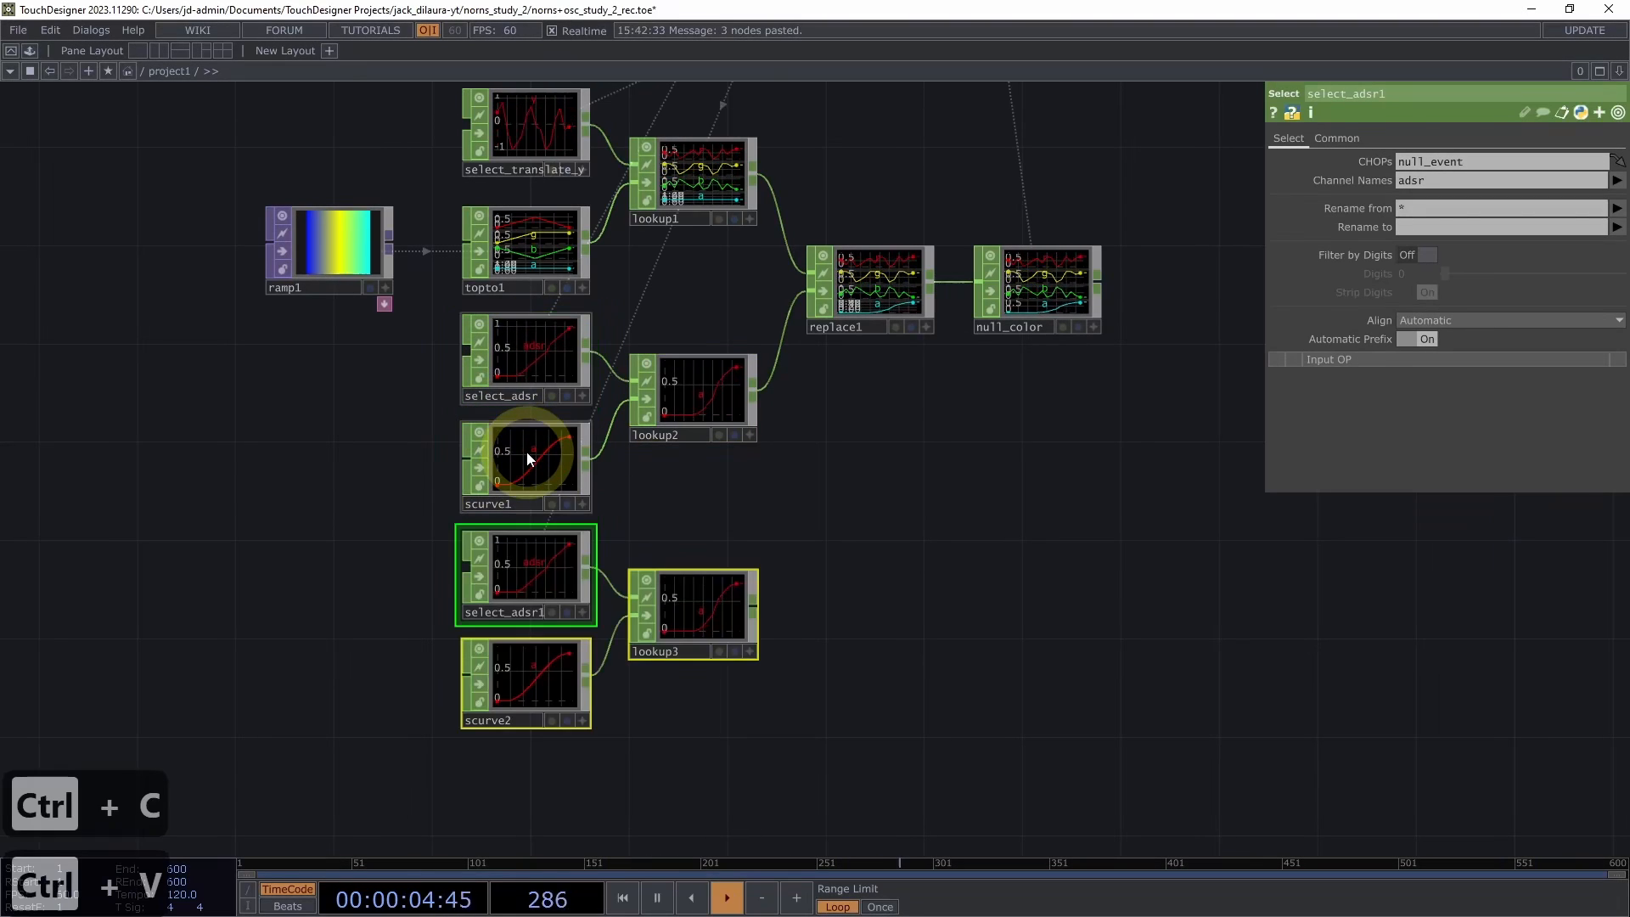
pyautogui.moveTo(759, 741); pyautogui.dragTo(749, 630)
pyautogui.moveTo(757, 633); pyautogui.dragTo(528, 482, button='right')
pyautogui.moveTo(527, 481); pyautogui.dragTo(526, 510)
# Reset all parameters of scurve2 to their defaults and shift lookup3 slightly down beside its two inputs
pyautogui.click(761, 661)
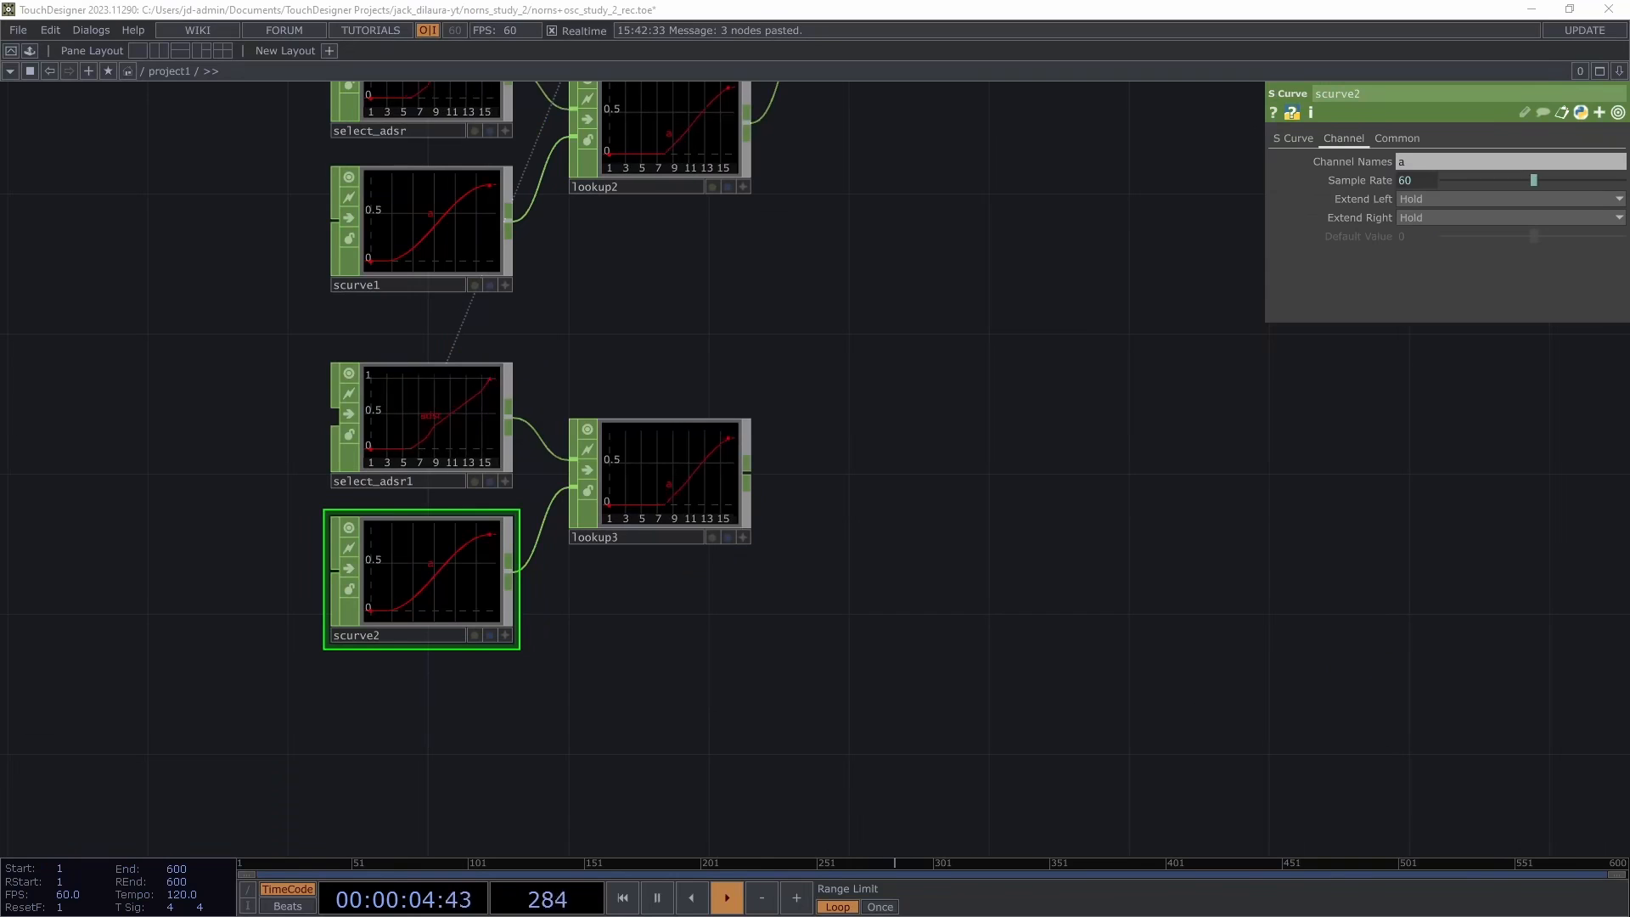
pyautogui.rightClick(441, 582)
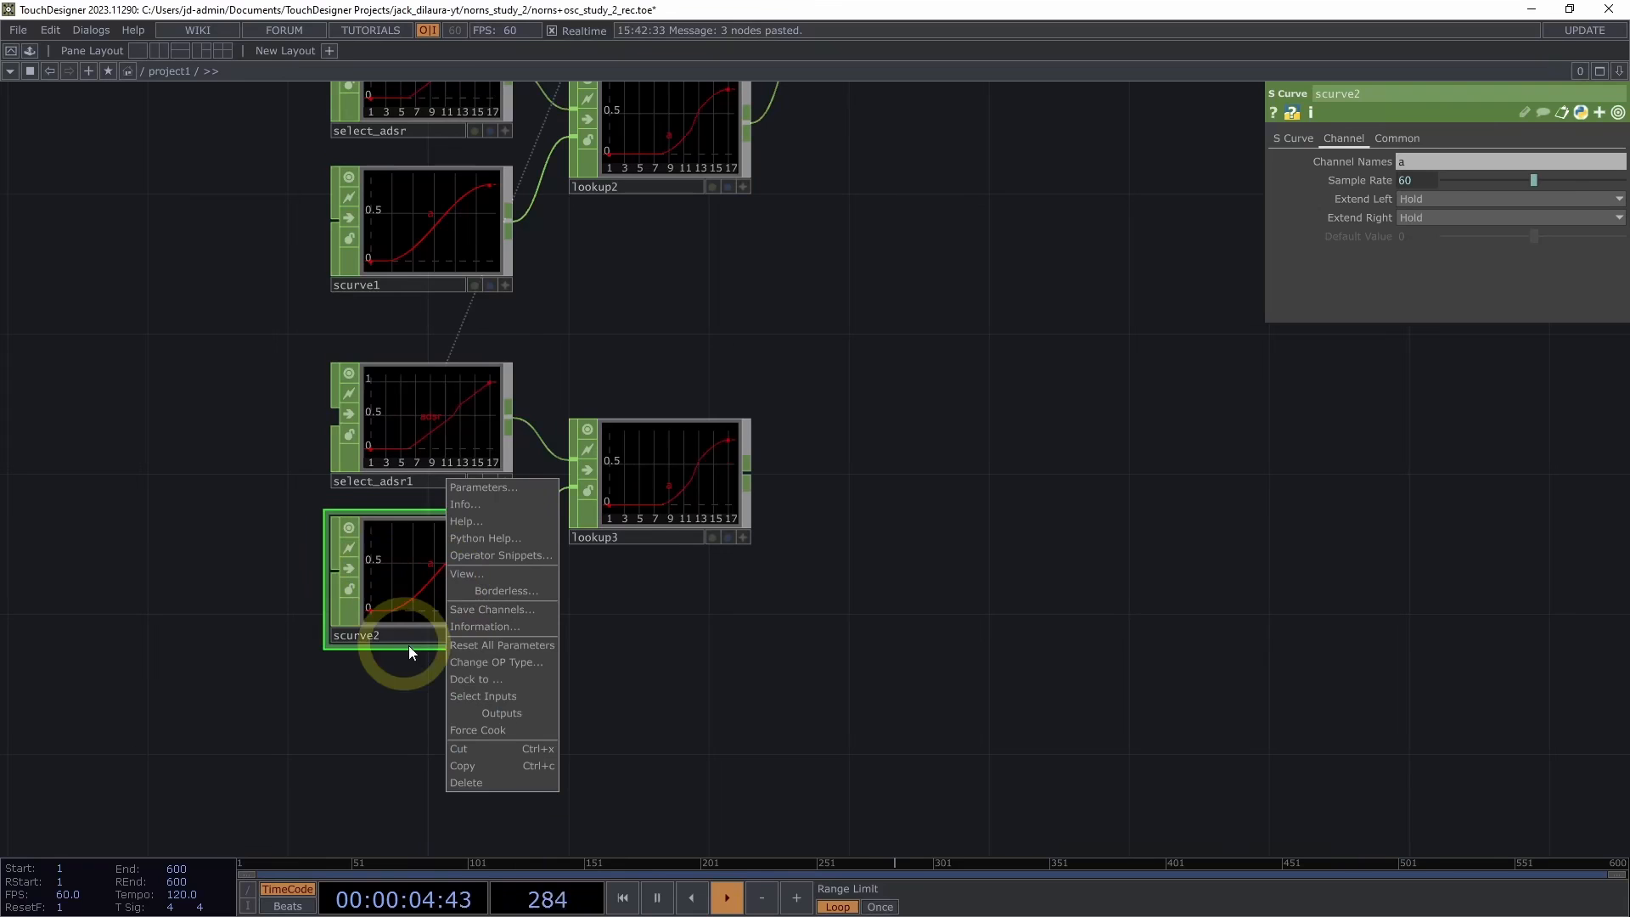
pyautogui.click(459, 645)
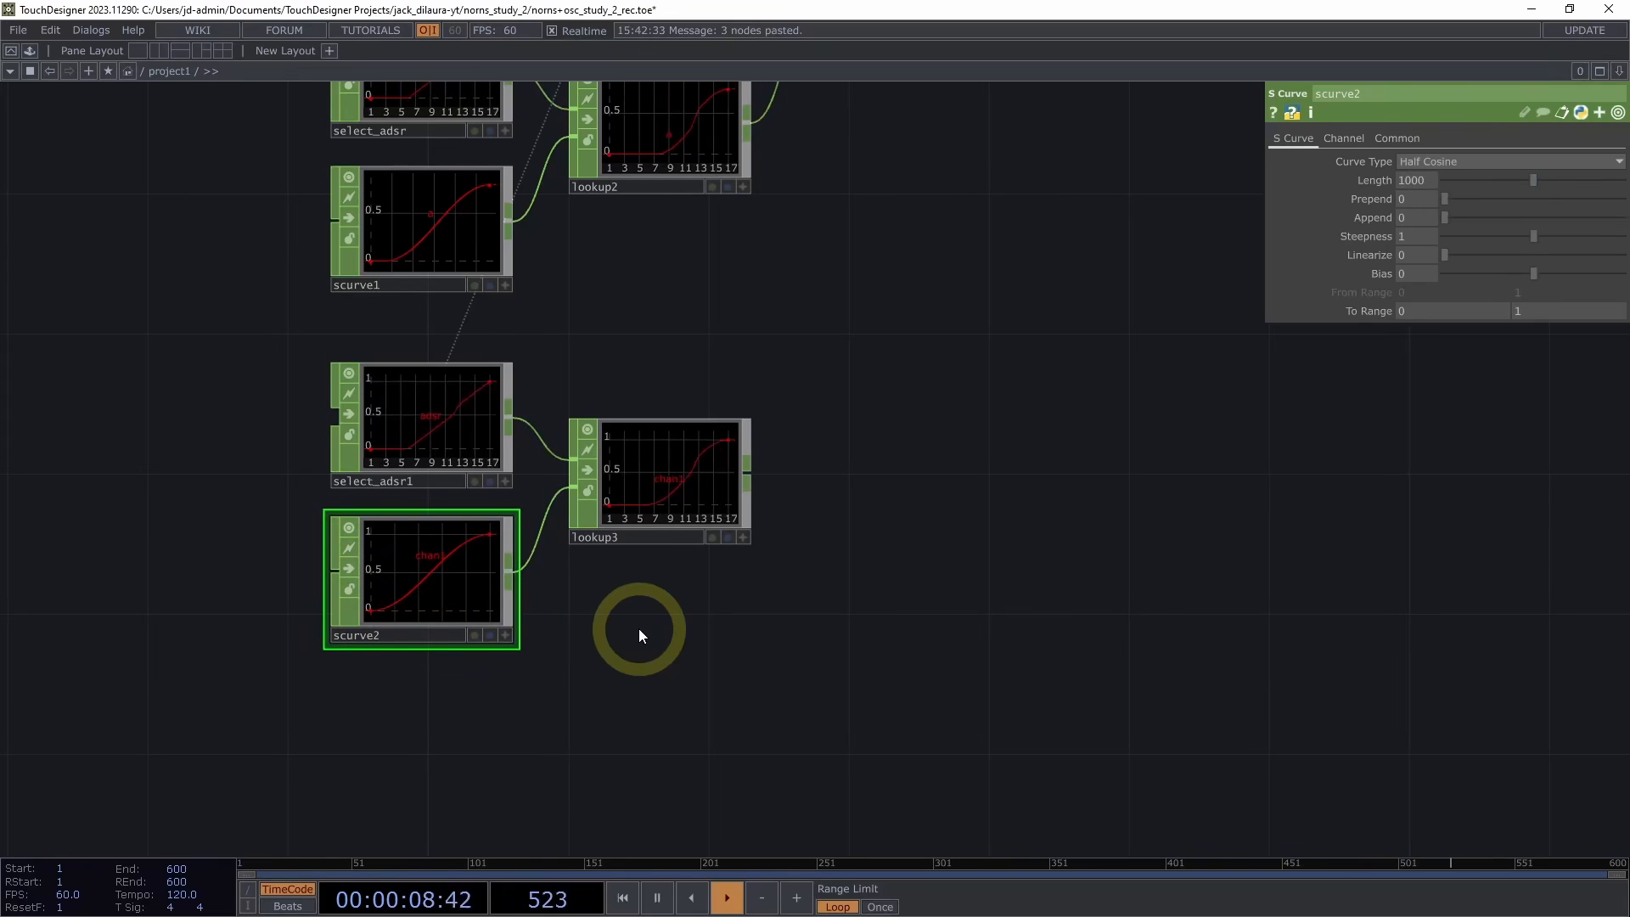
pyautogui.moveTo(700, 457); pyautogui.dragTo(700, 486)
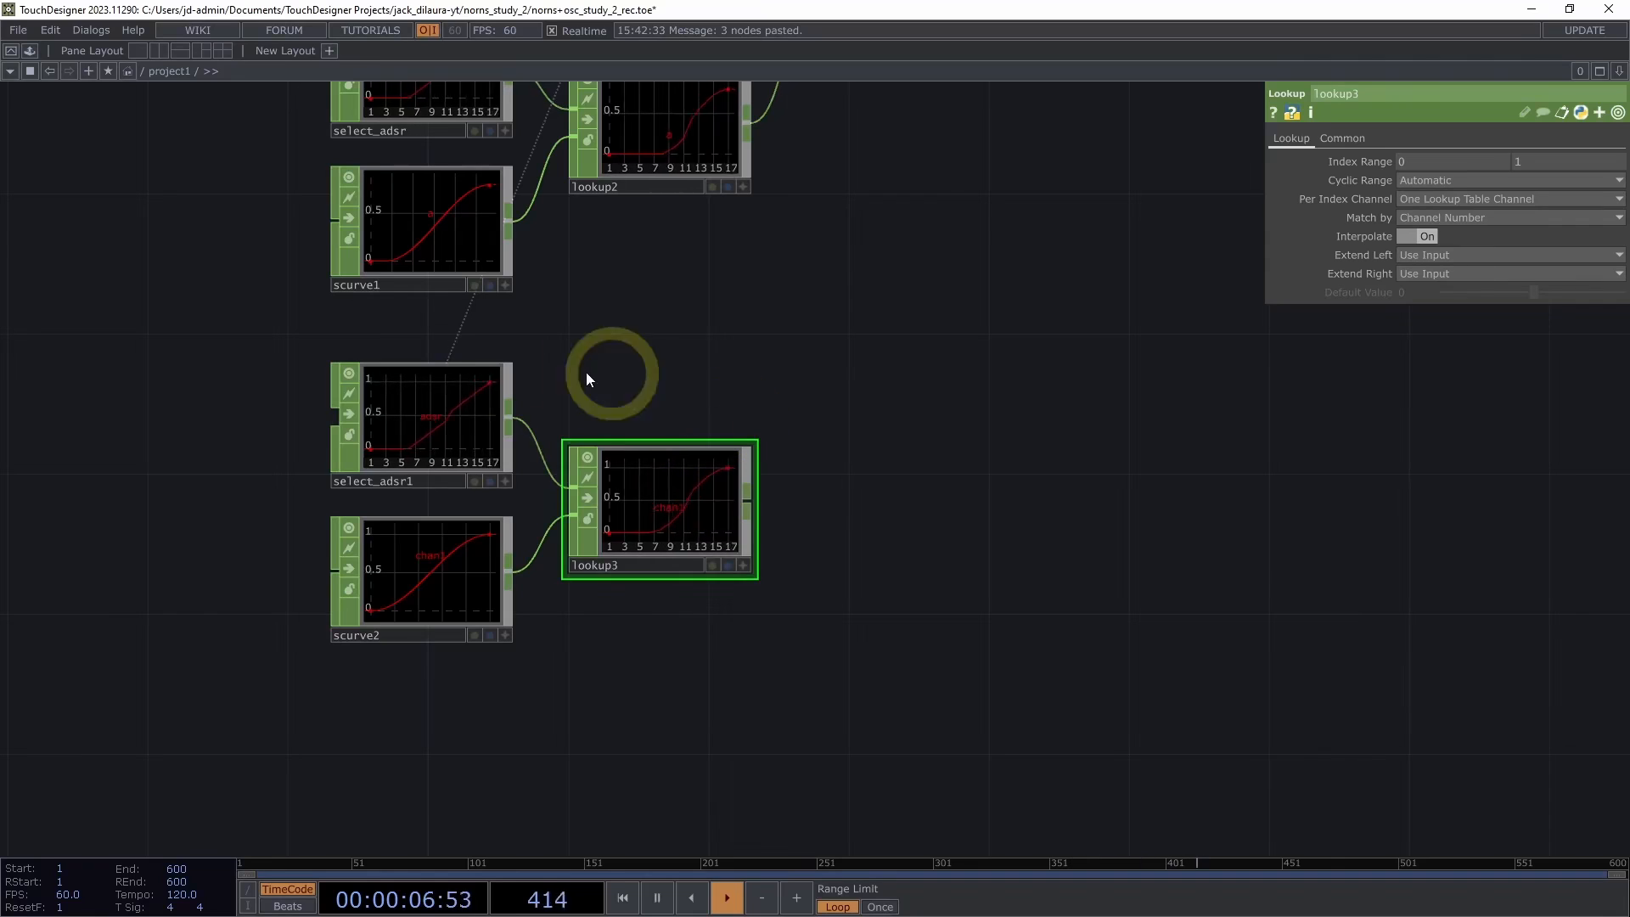
# Append a Math CHOP to lookup3's output and place it up beside lookup3
pyautogui.moveTo(951, 486); pyautogui.dragTo(896, 463)
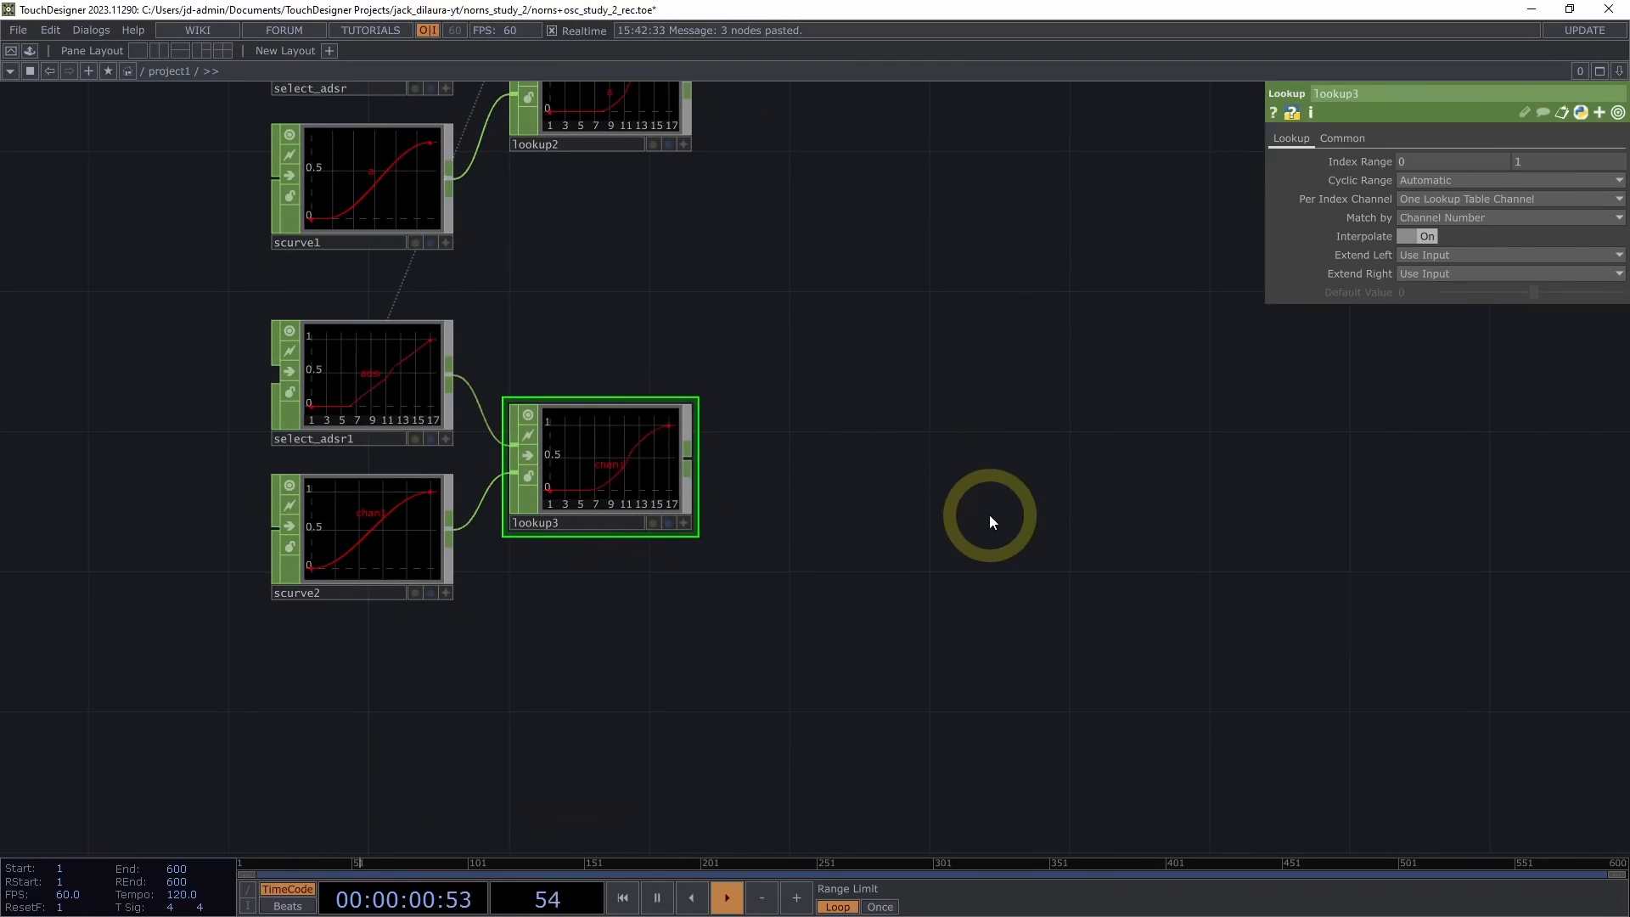
pyautogui.rightClick(693, 459)
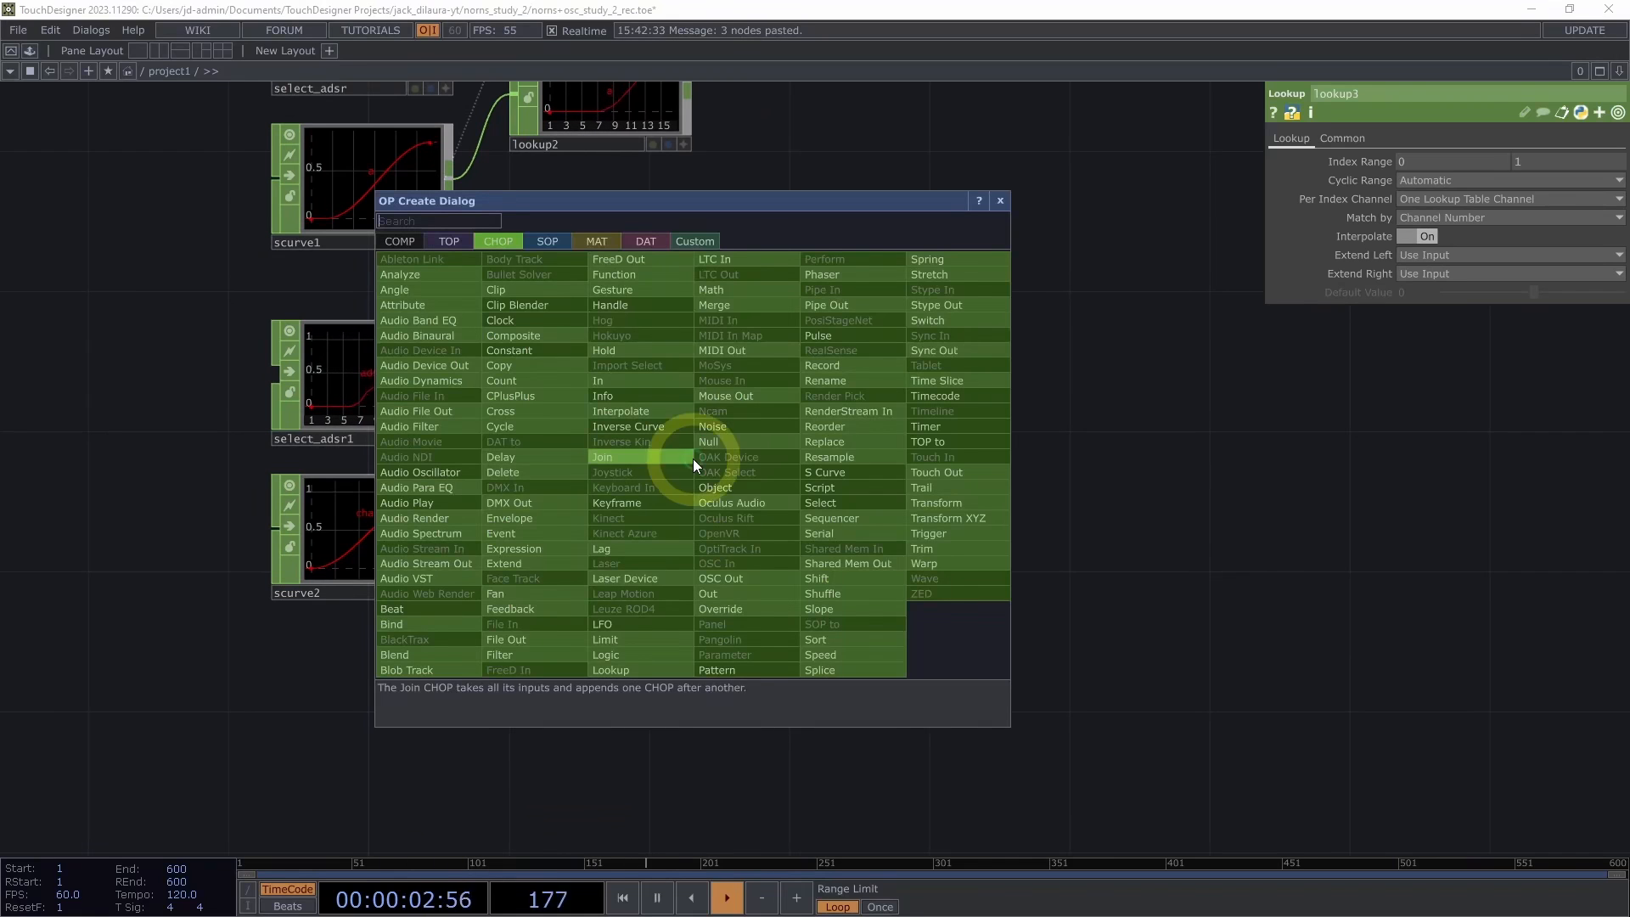
pyautogui.click(717, 290)
pyautogui.click(861, 342)
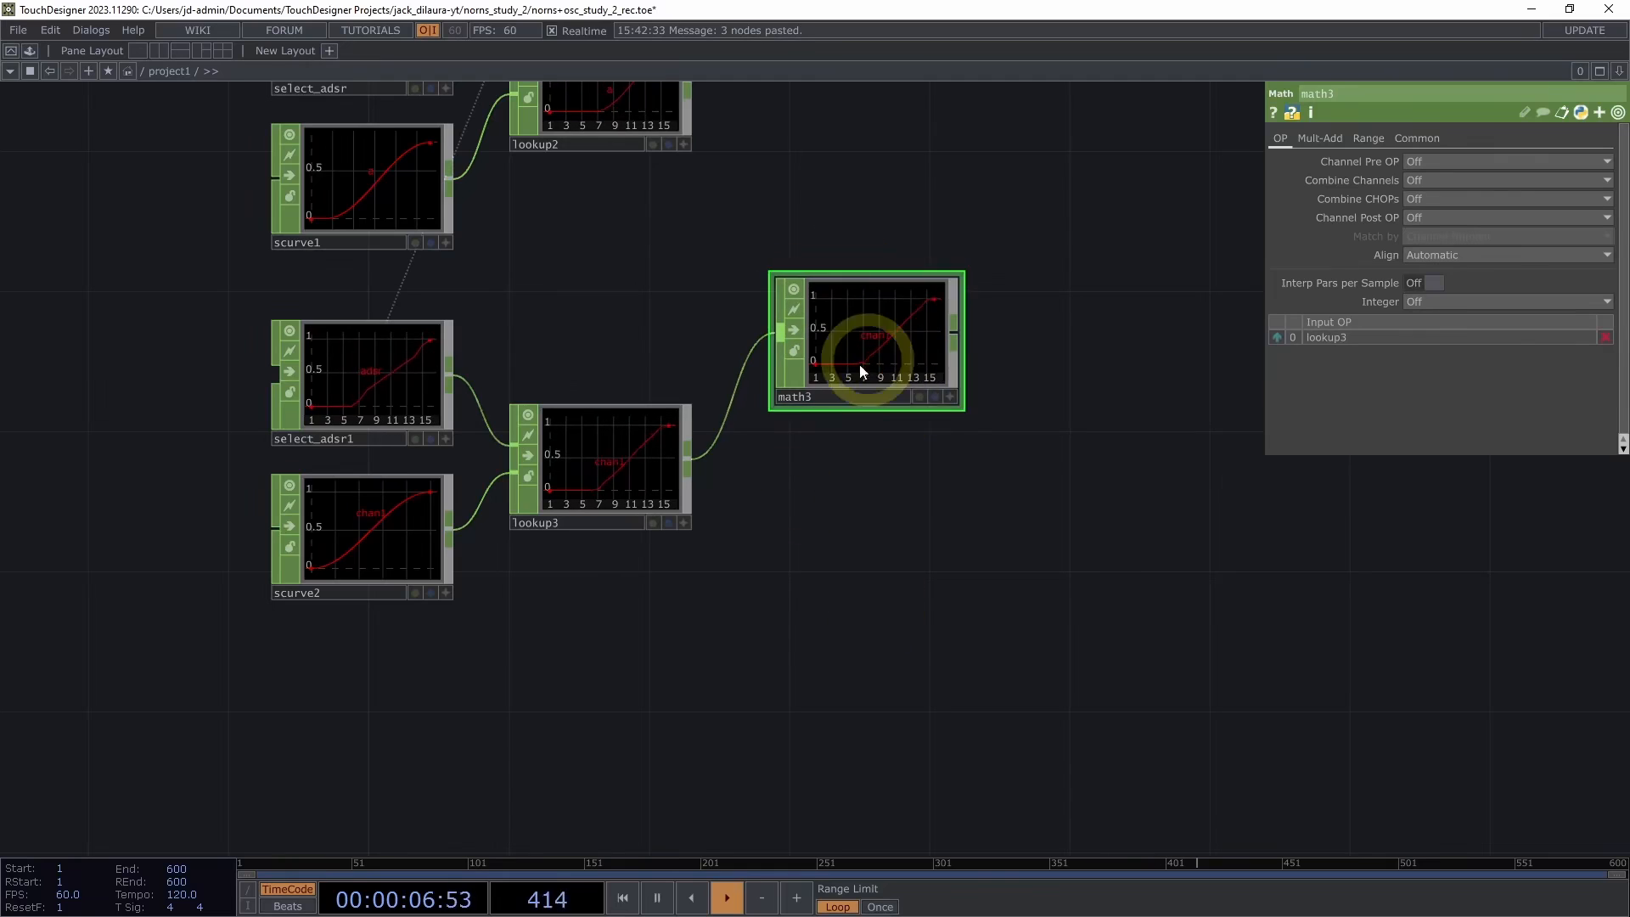
pyautogui.moveTo(854, 531); pyautogui.dragTo(718, 506)
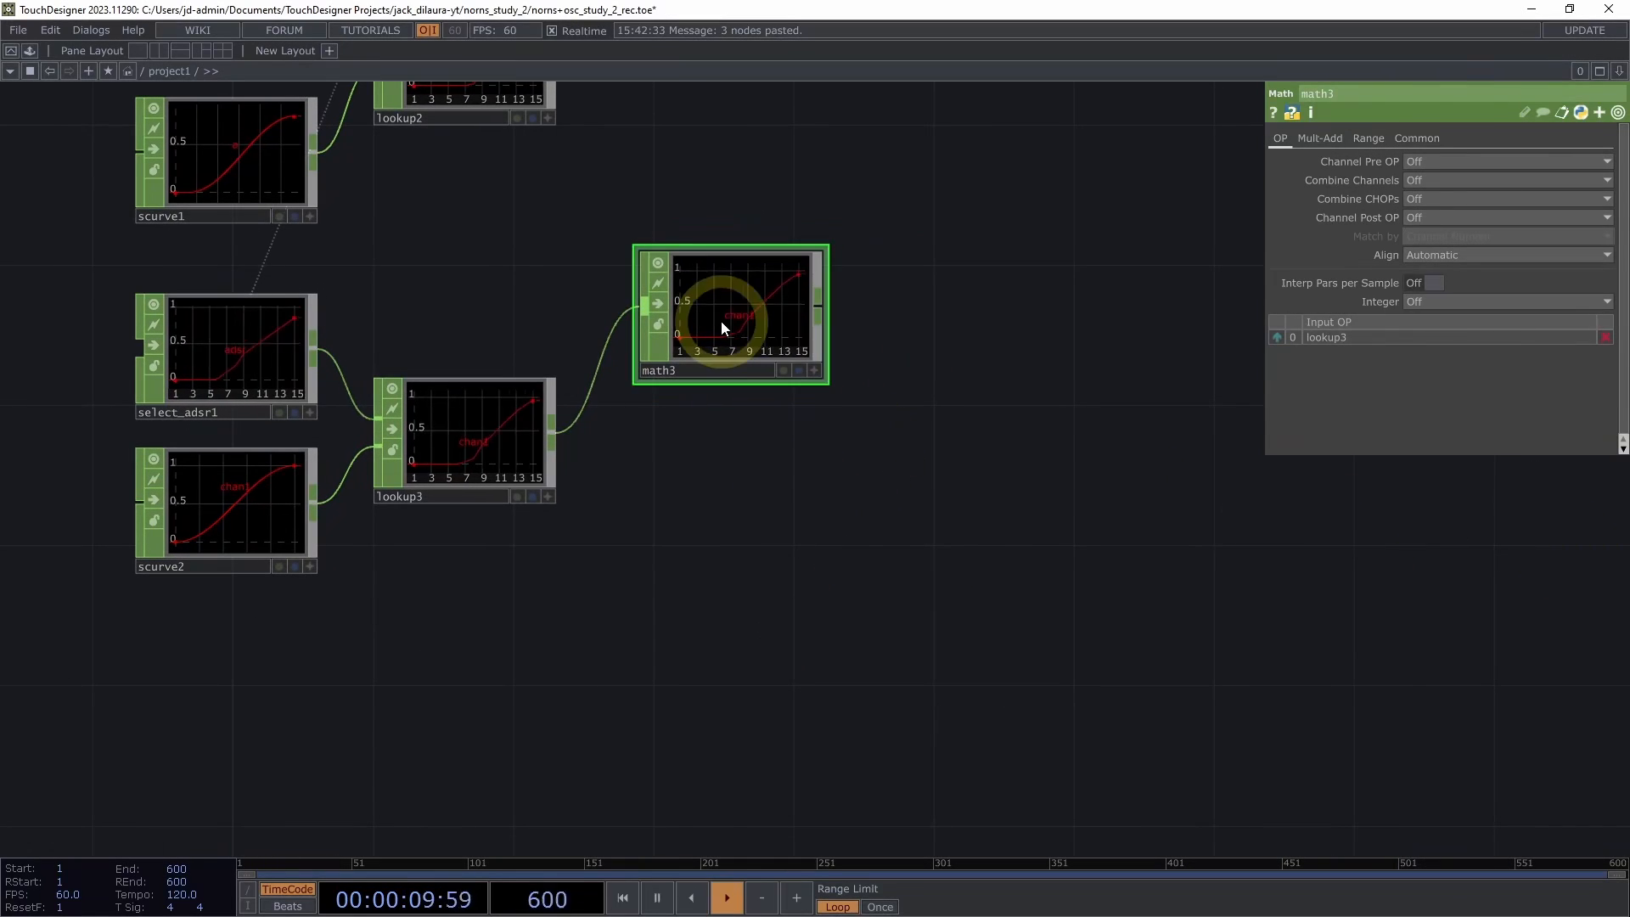
# Make two copies of math3, both fed by lookup3, and stack them evenly below the original
pyautogui.hotkey('ctrl', 'c')
pyautogui.hotkey('ctrl', 'v')
pyautogui.hotkey('ctrl', 'v')
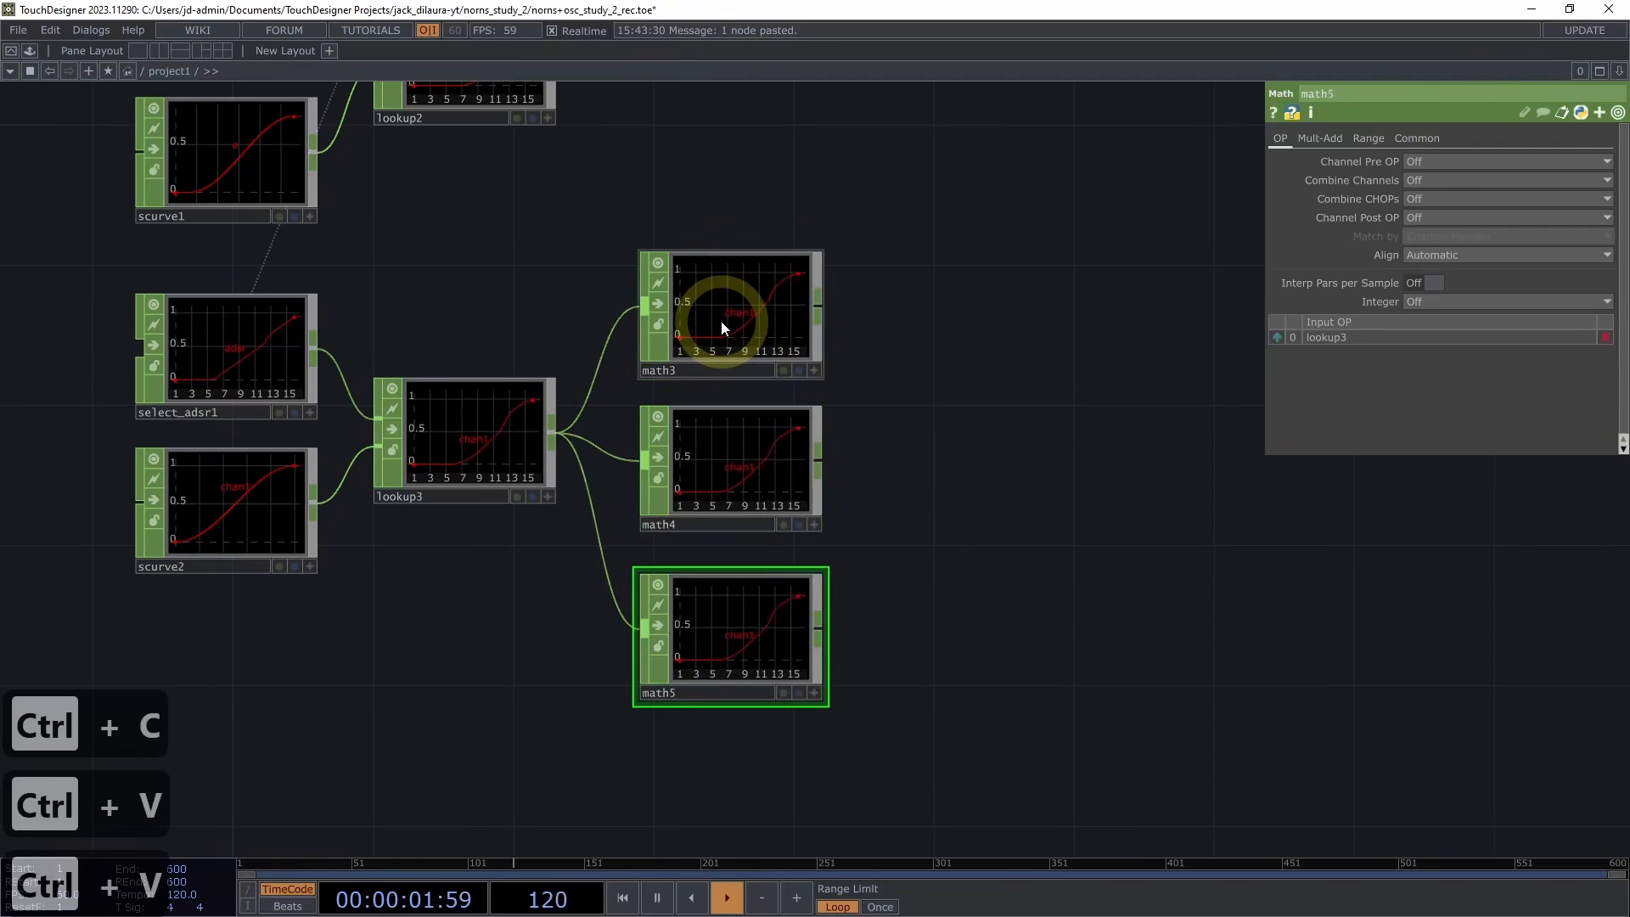
pyautogui.moveTo(722, 581); pyautogui.dragTo(721, 566)
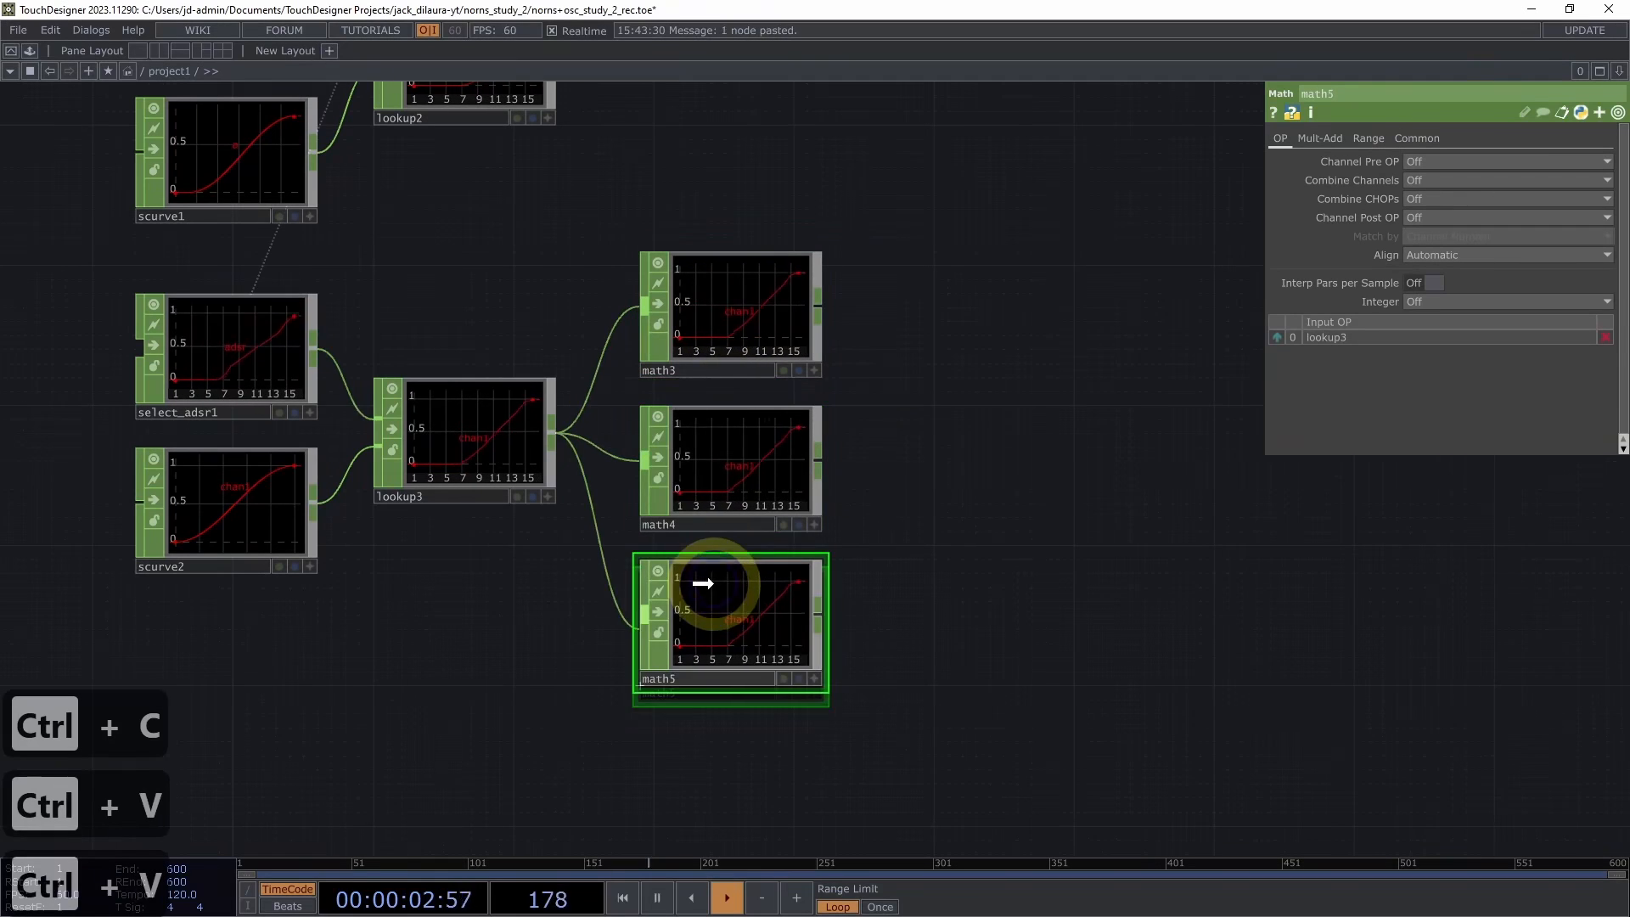
# Rename the three stacked Math nodes math_x, math_y and math_z in order downward
pyautogui.click(717, 370)
pyautogui.press('BackSpace')
pyautogui.write('_x')
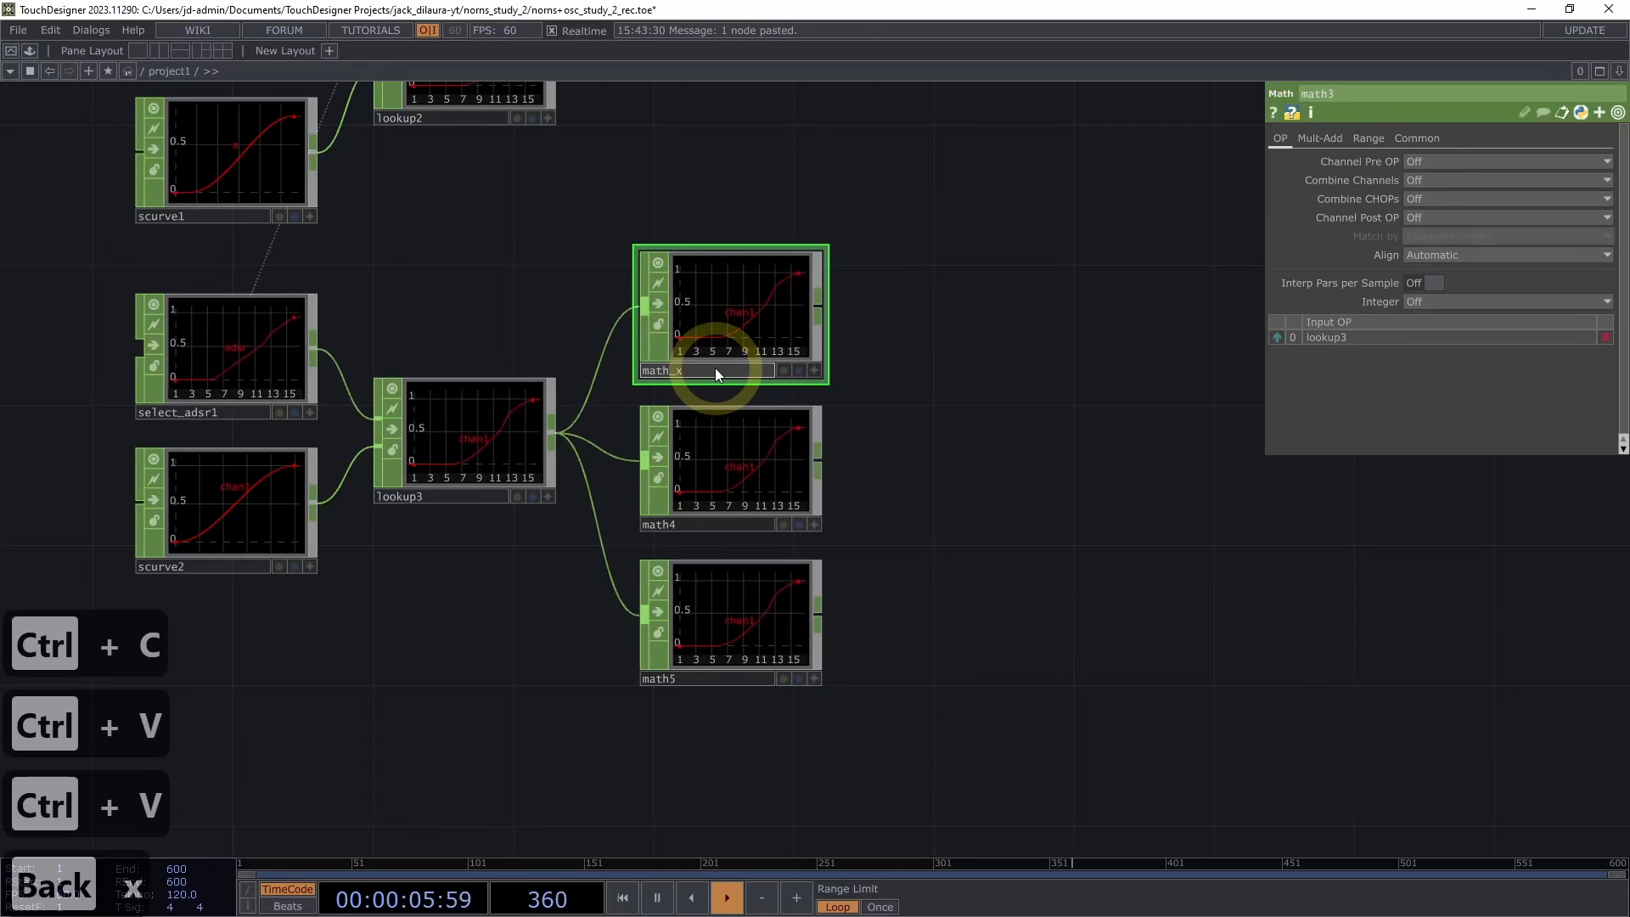
pyautogui.click(679, 525)
pyautogui.press('BackSpace')
pyautogui.write('_y')
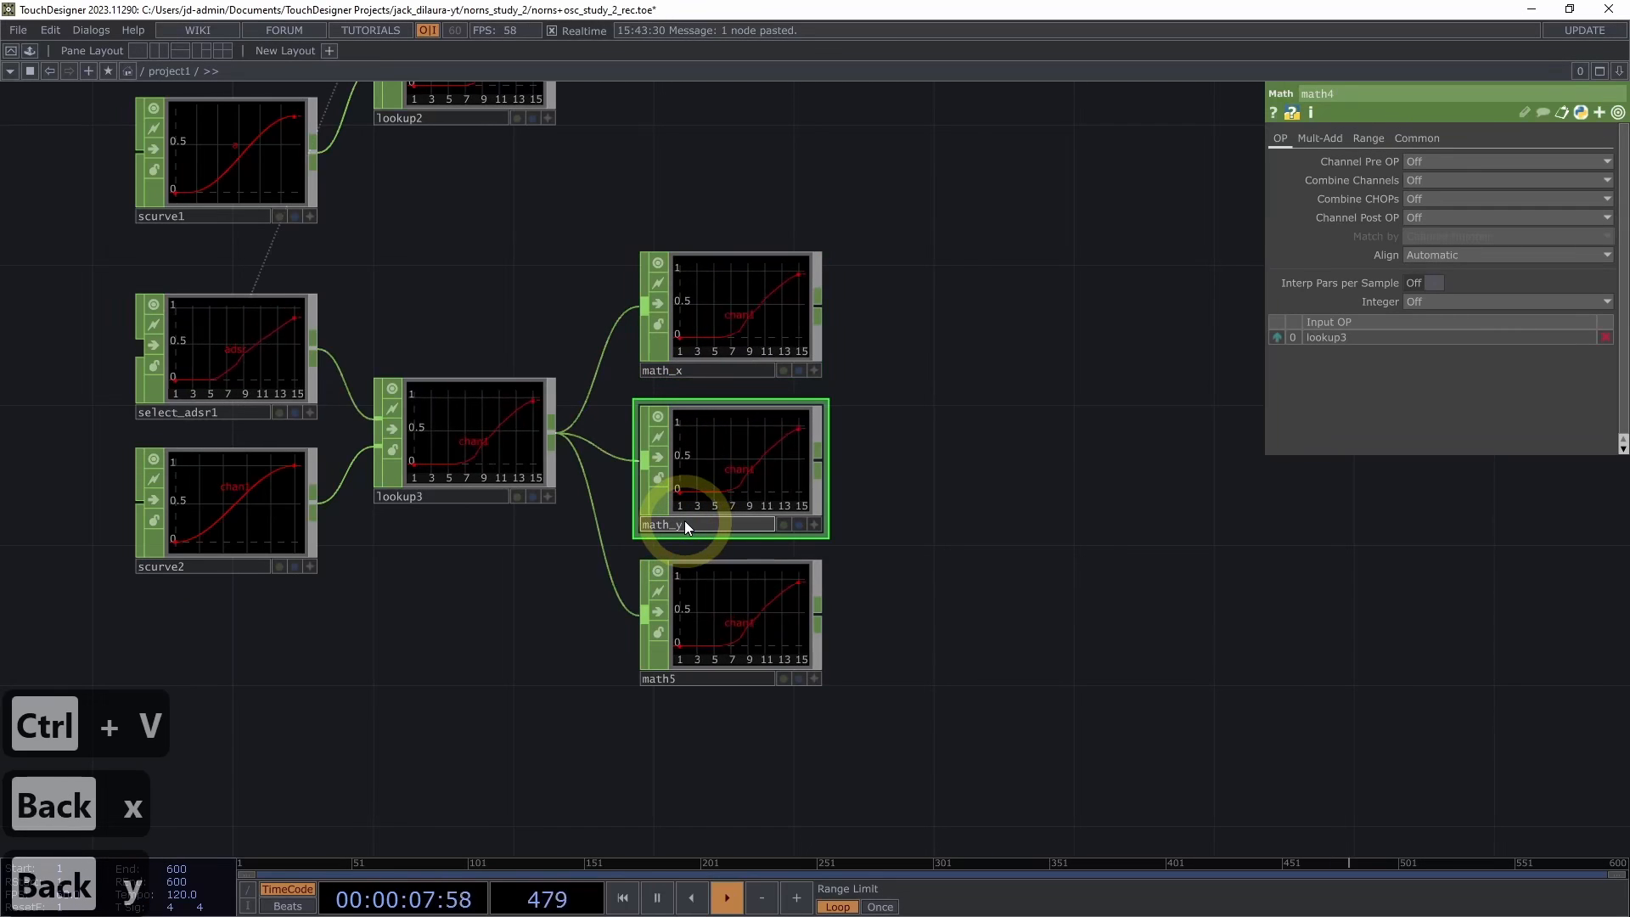
pyautogui.click(692, 677)
pyautogui.press('BackSpace')
pyautogui.write('_z')
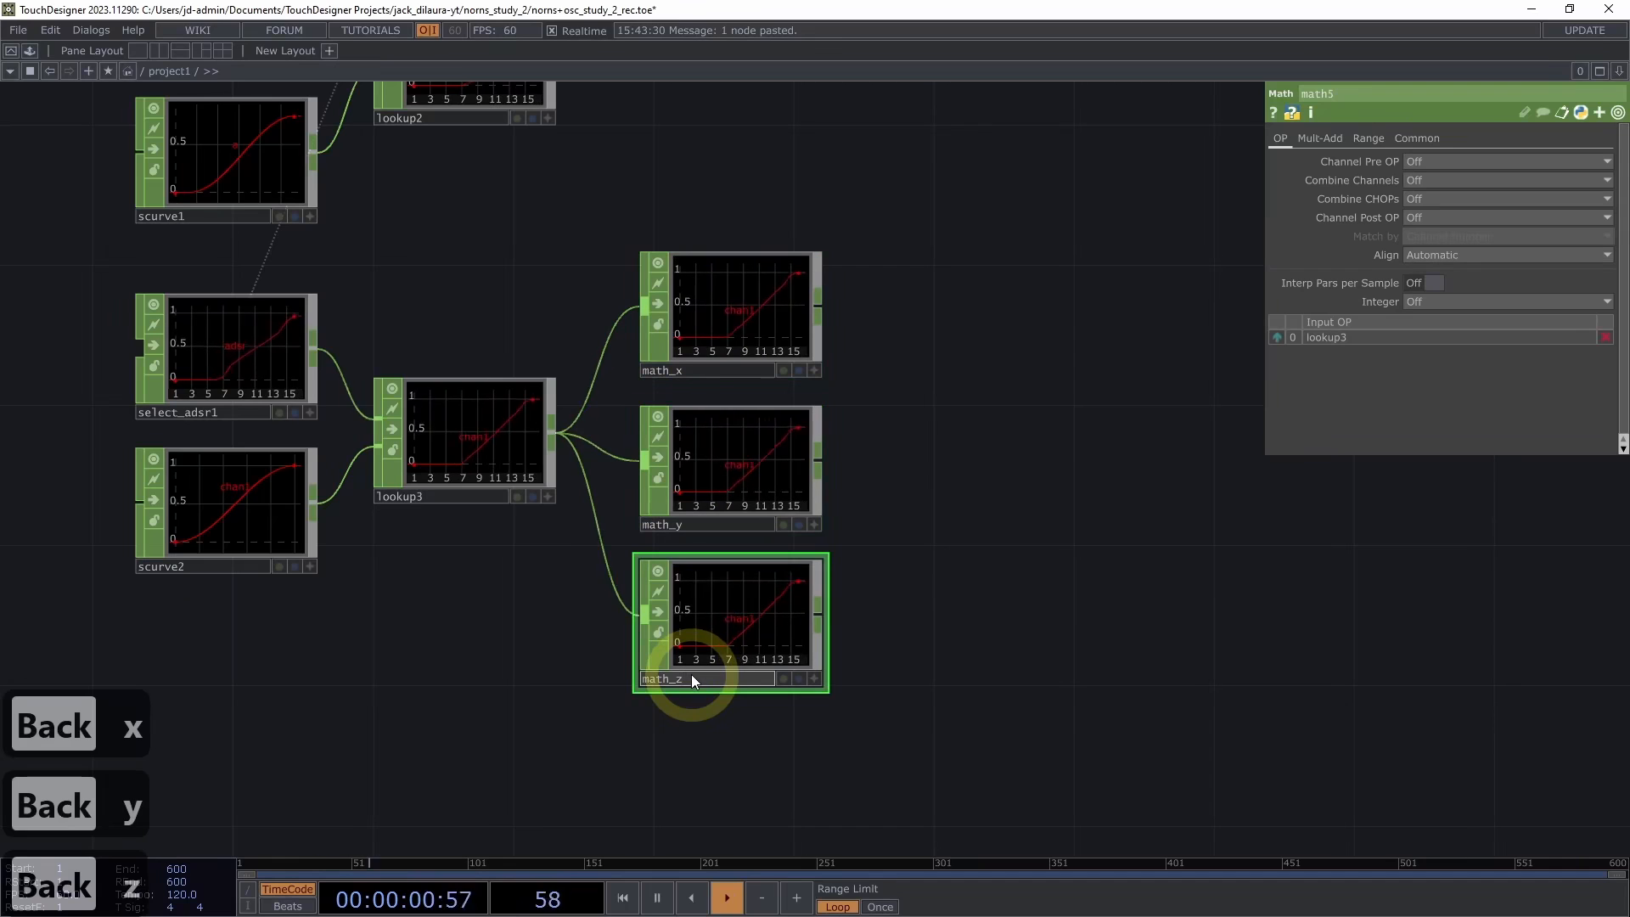
pyautogui.press('Return')
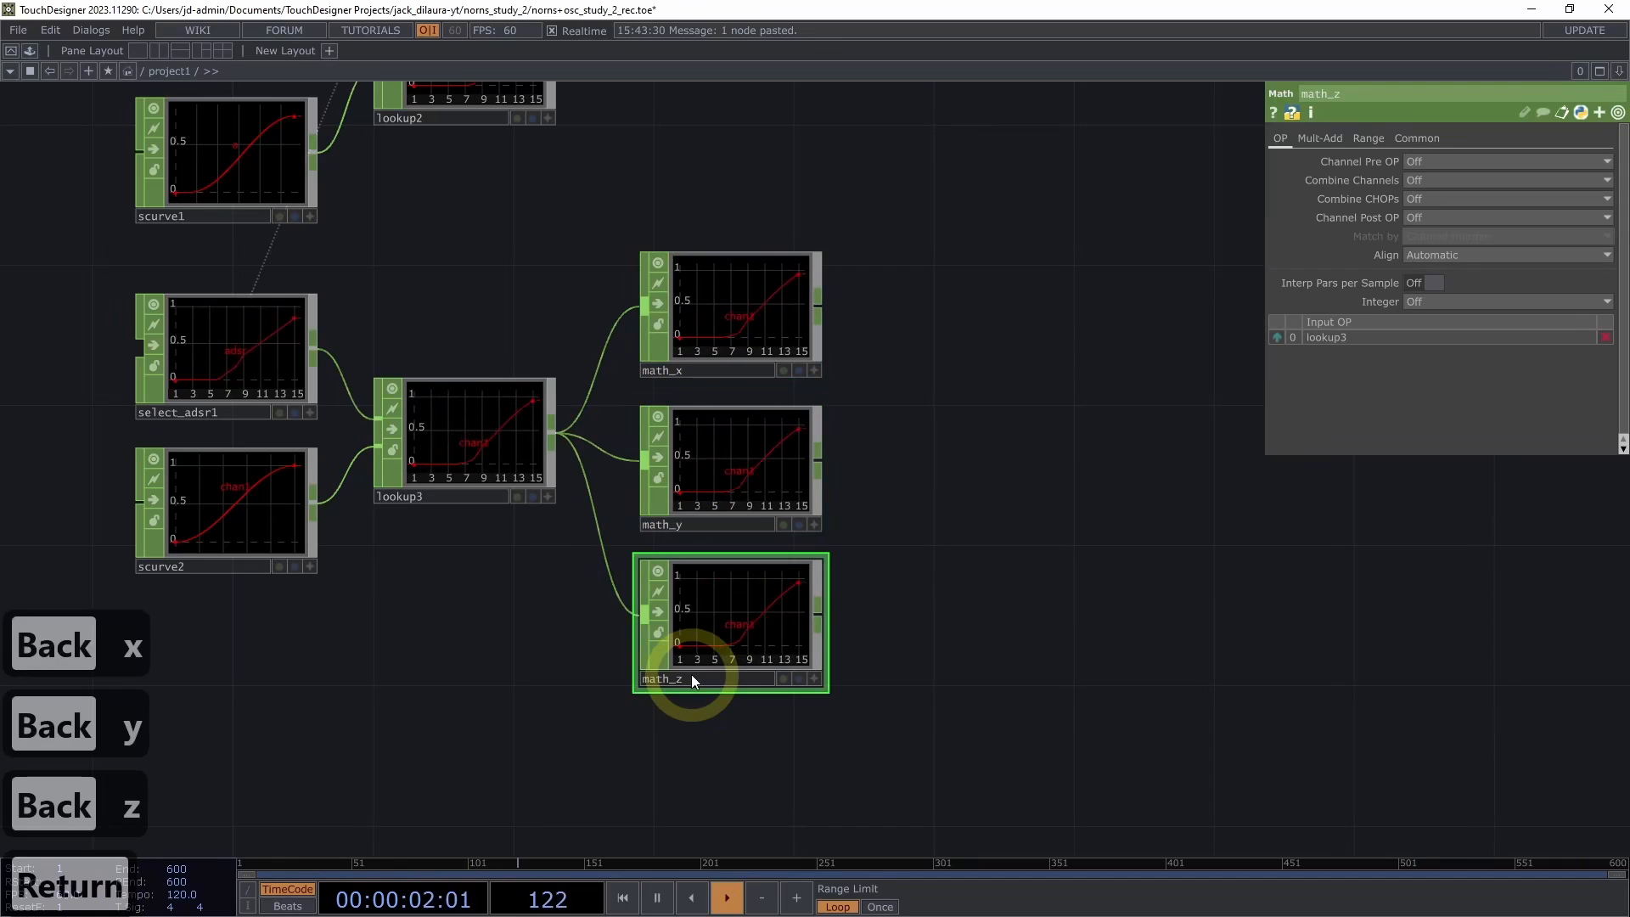
# Set the upper end of math_x's To Range to 180
pyautogui.click(727, 302)
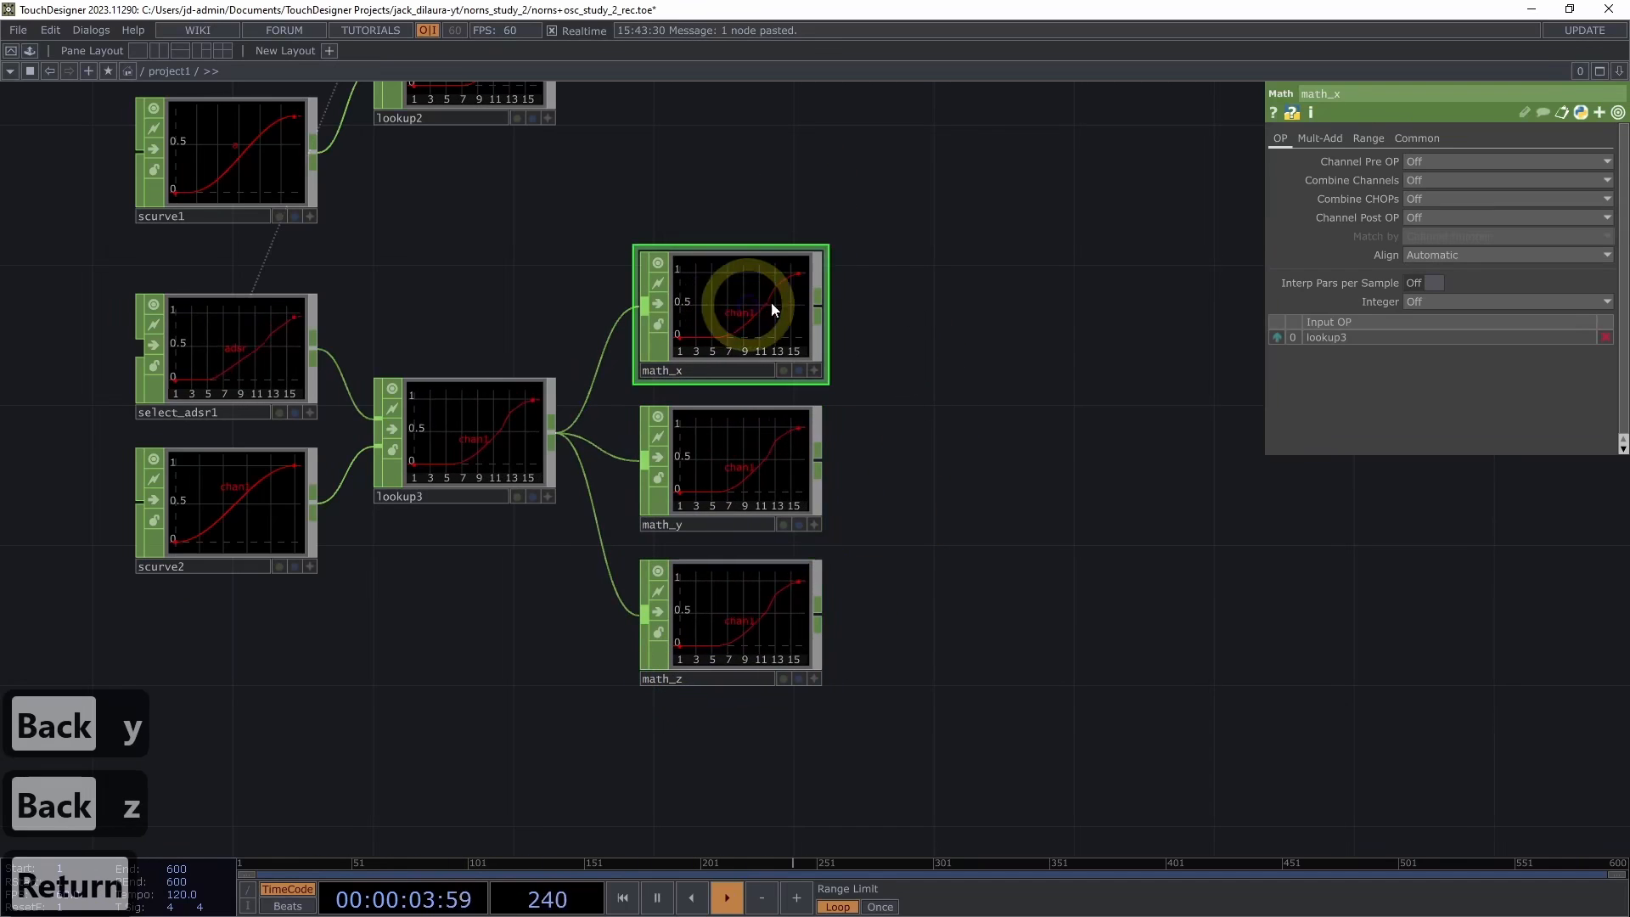
pyautogui.click(1367, 138)
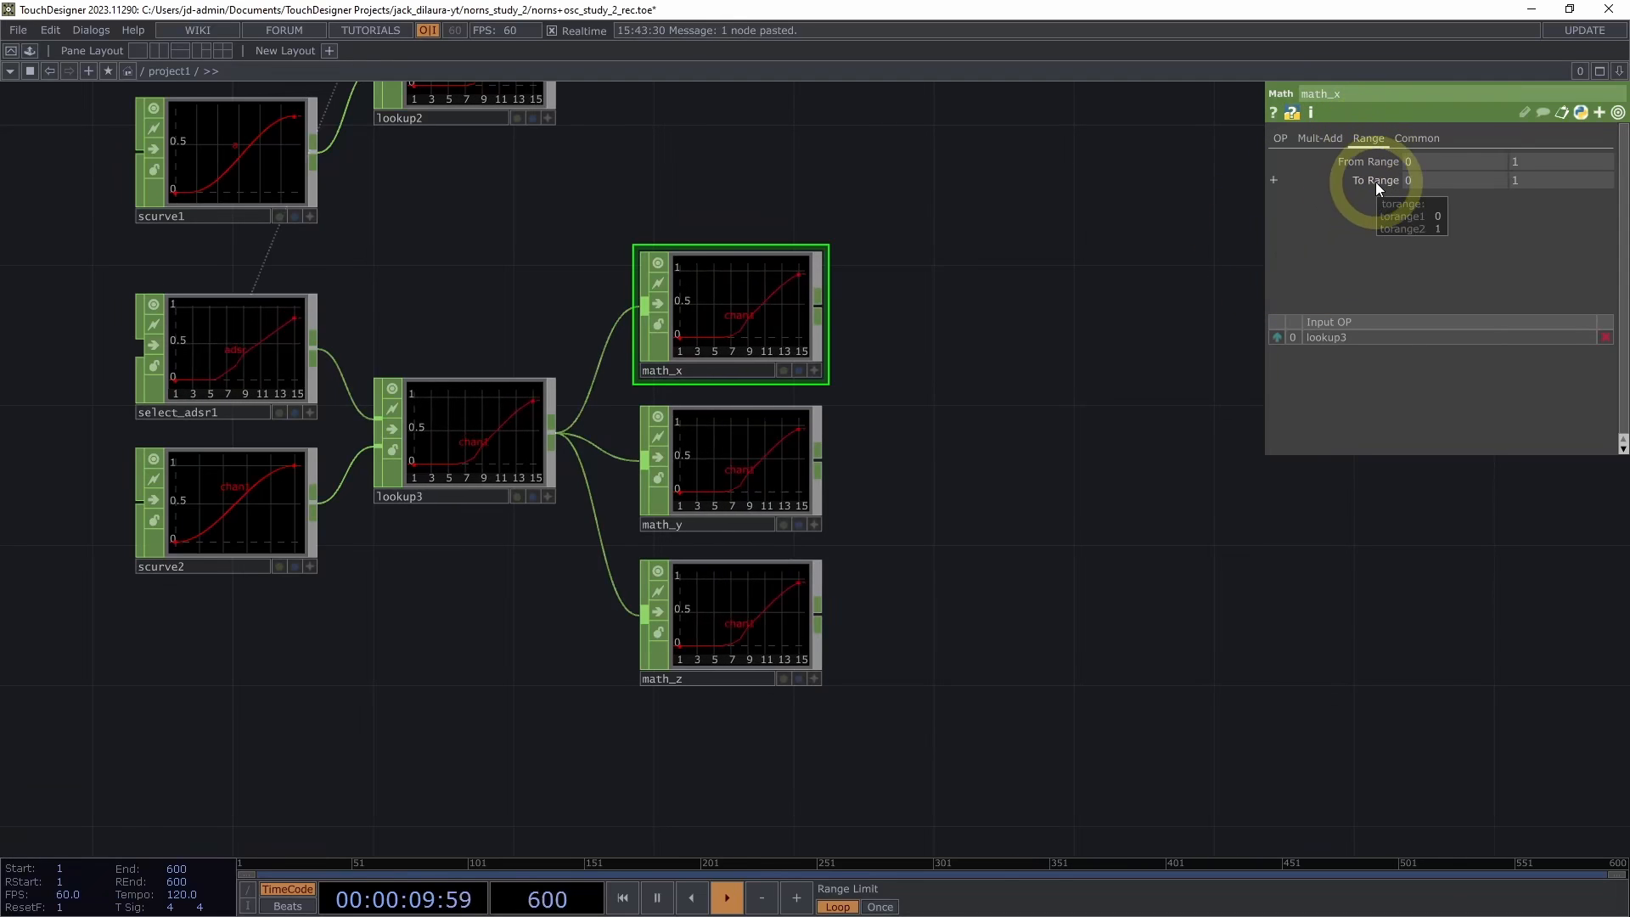
pyautogui.click(1572, 185)
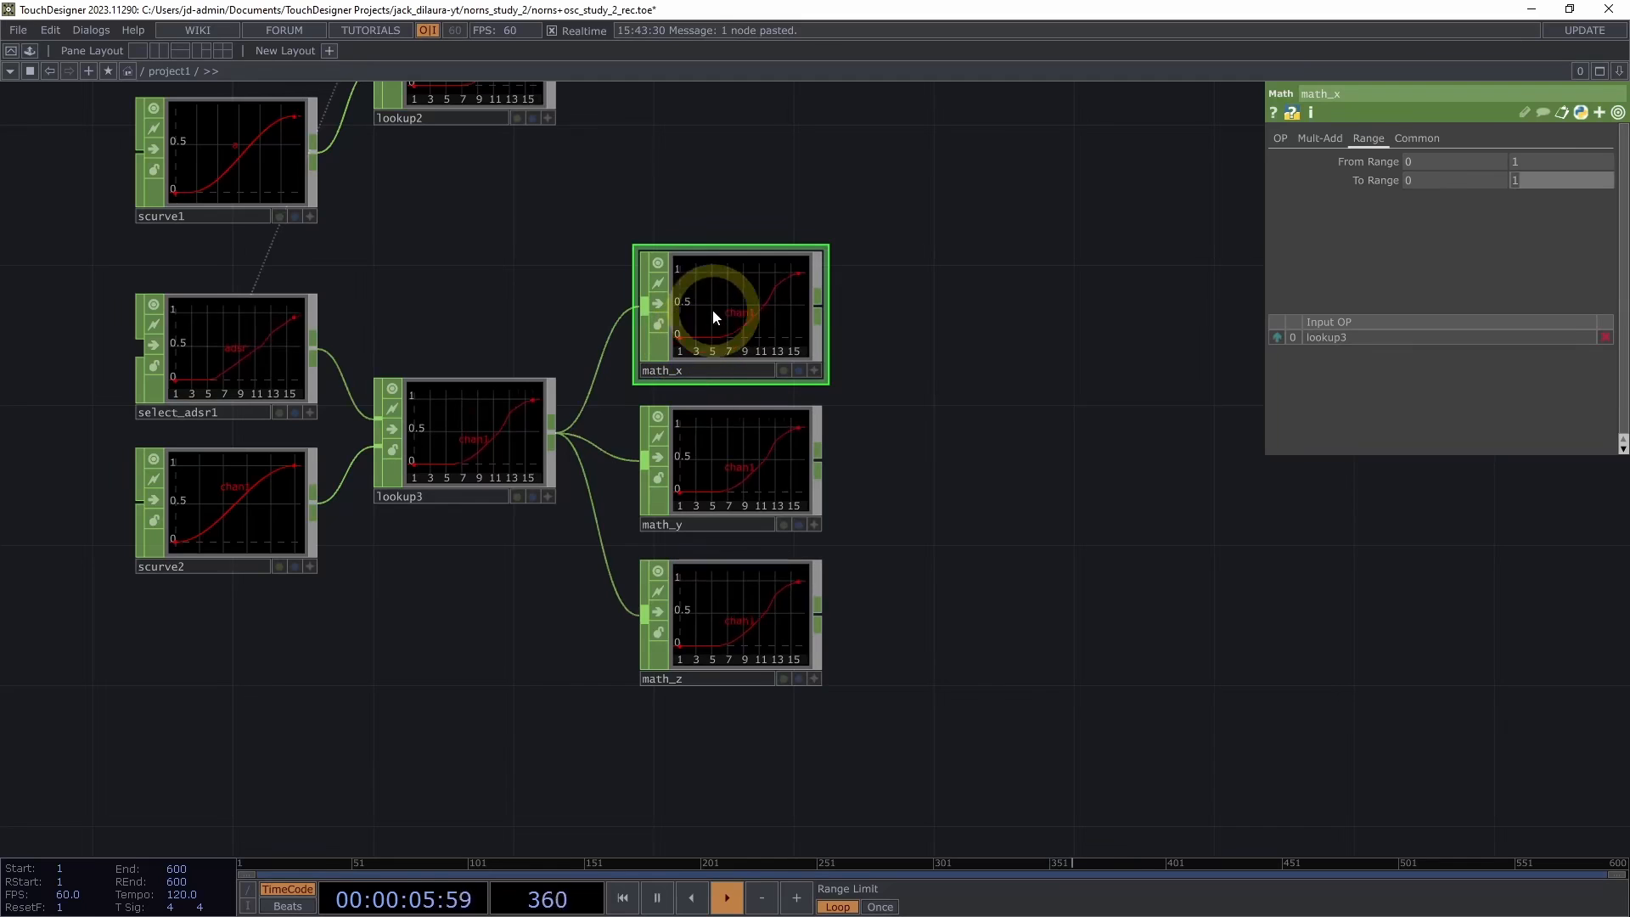
pyautogui.write('180')
pyautogui.press('Return')
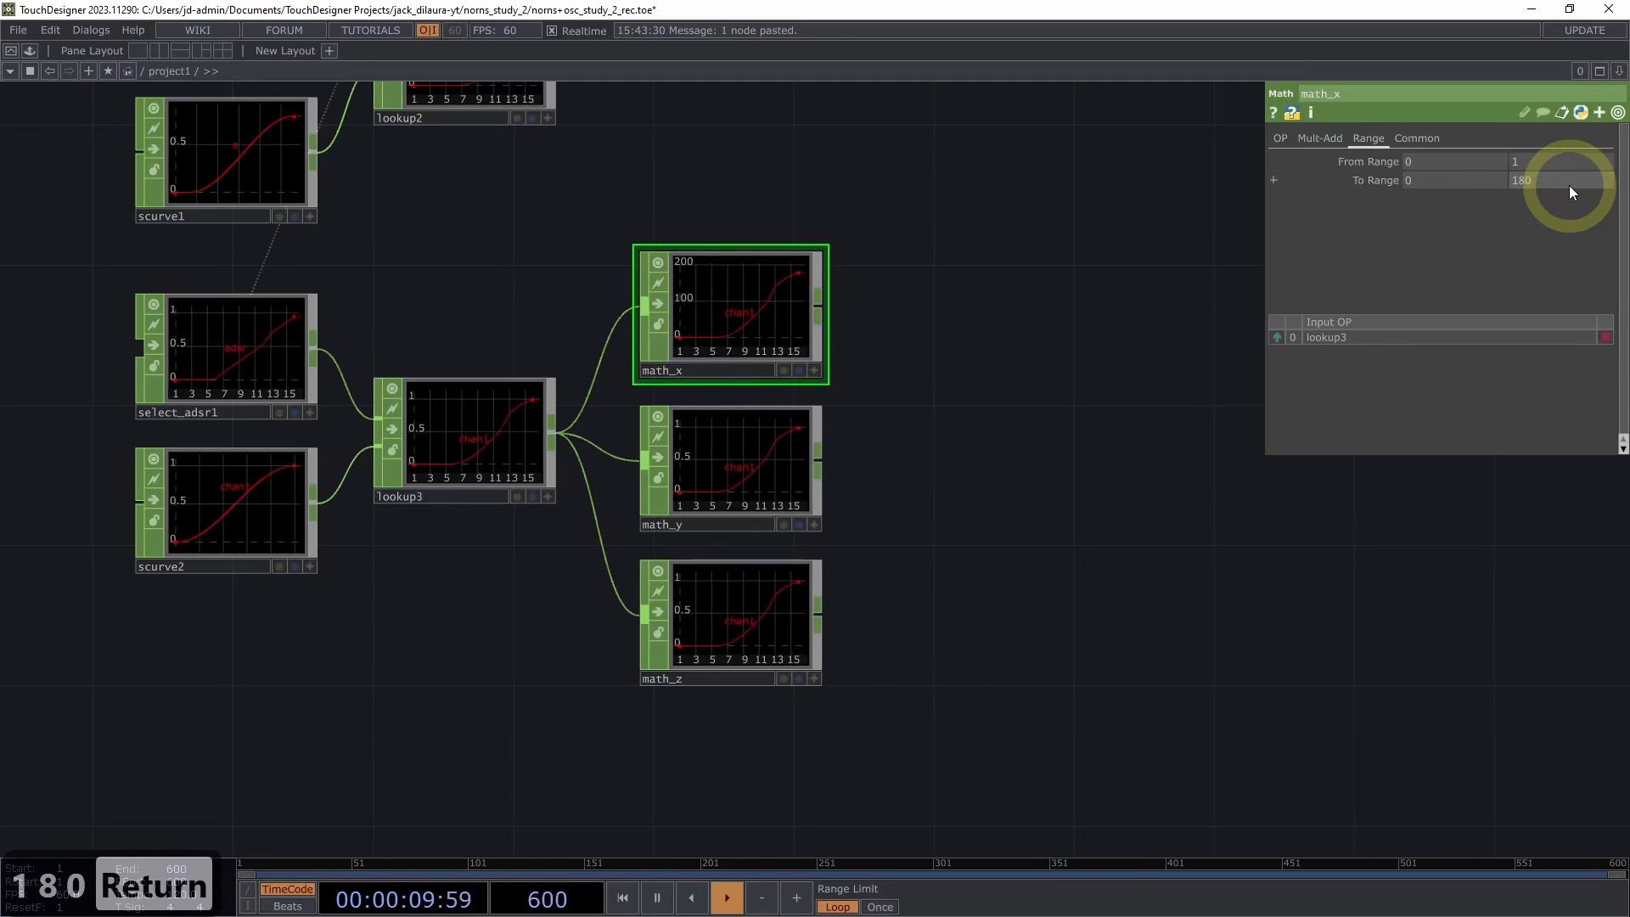
# Set math_y's To Range from -90 to 0
pyautogui.click(739, 486)
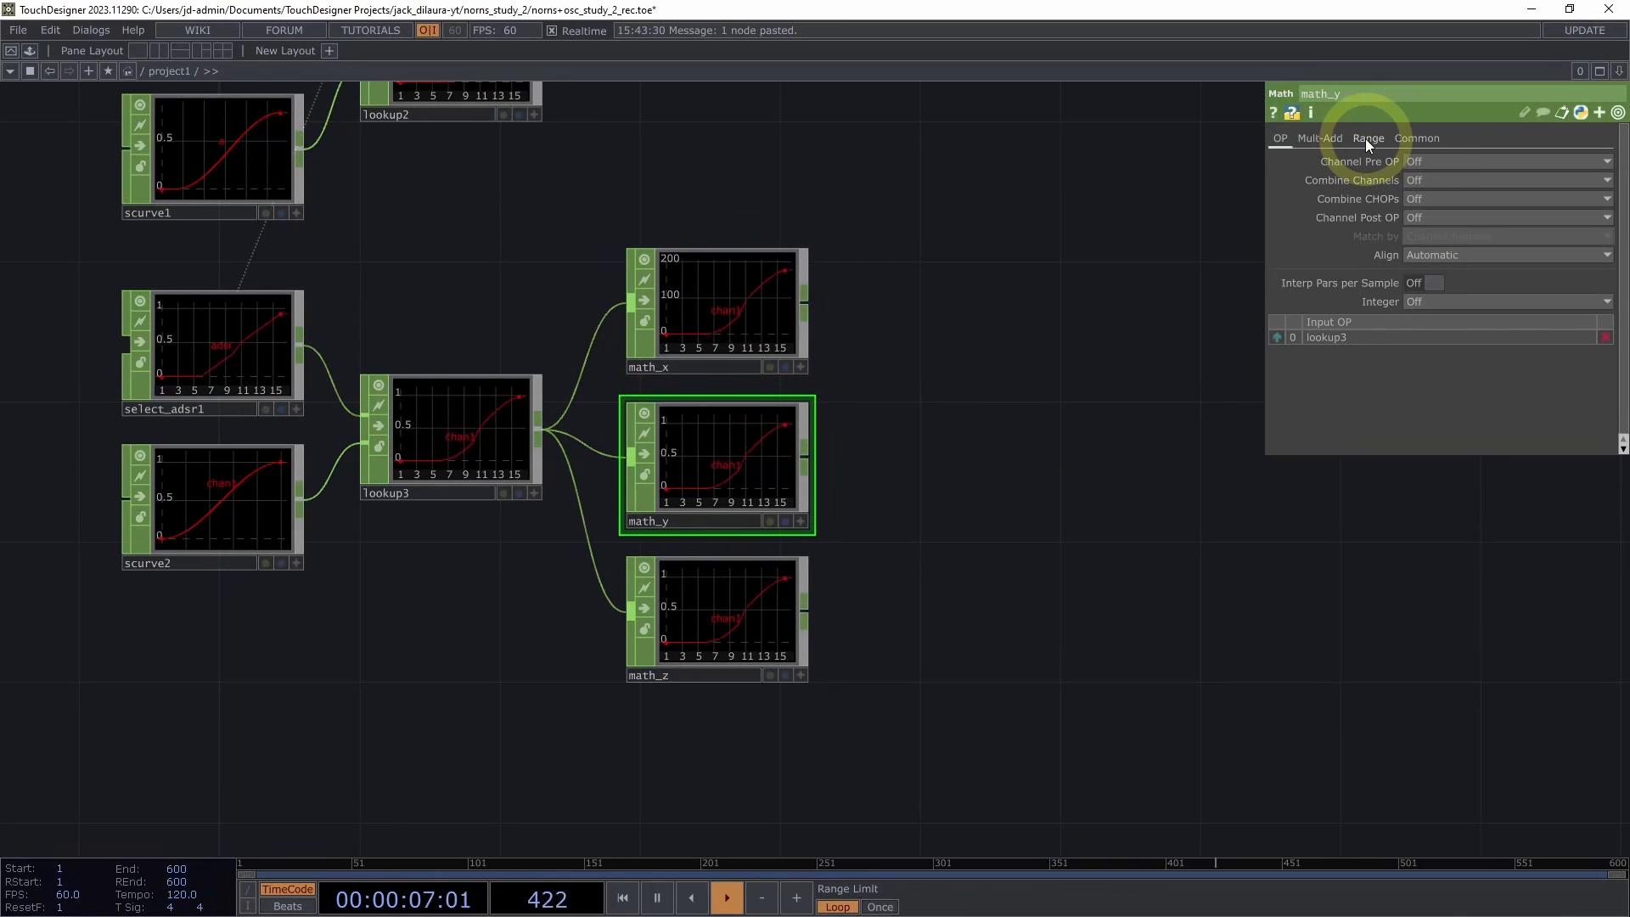
pyautogui.click(1365, 140)
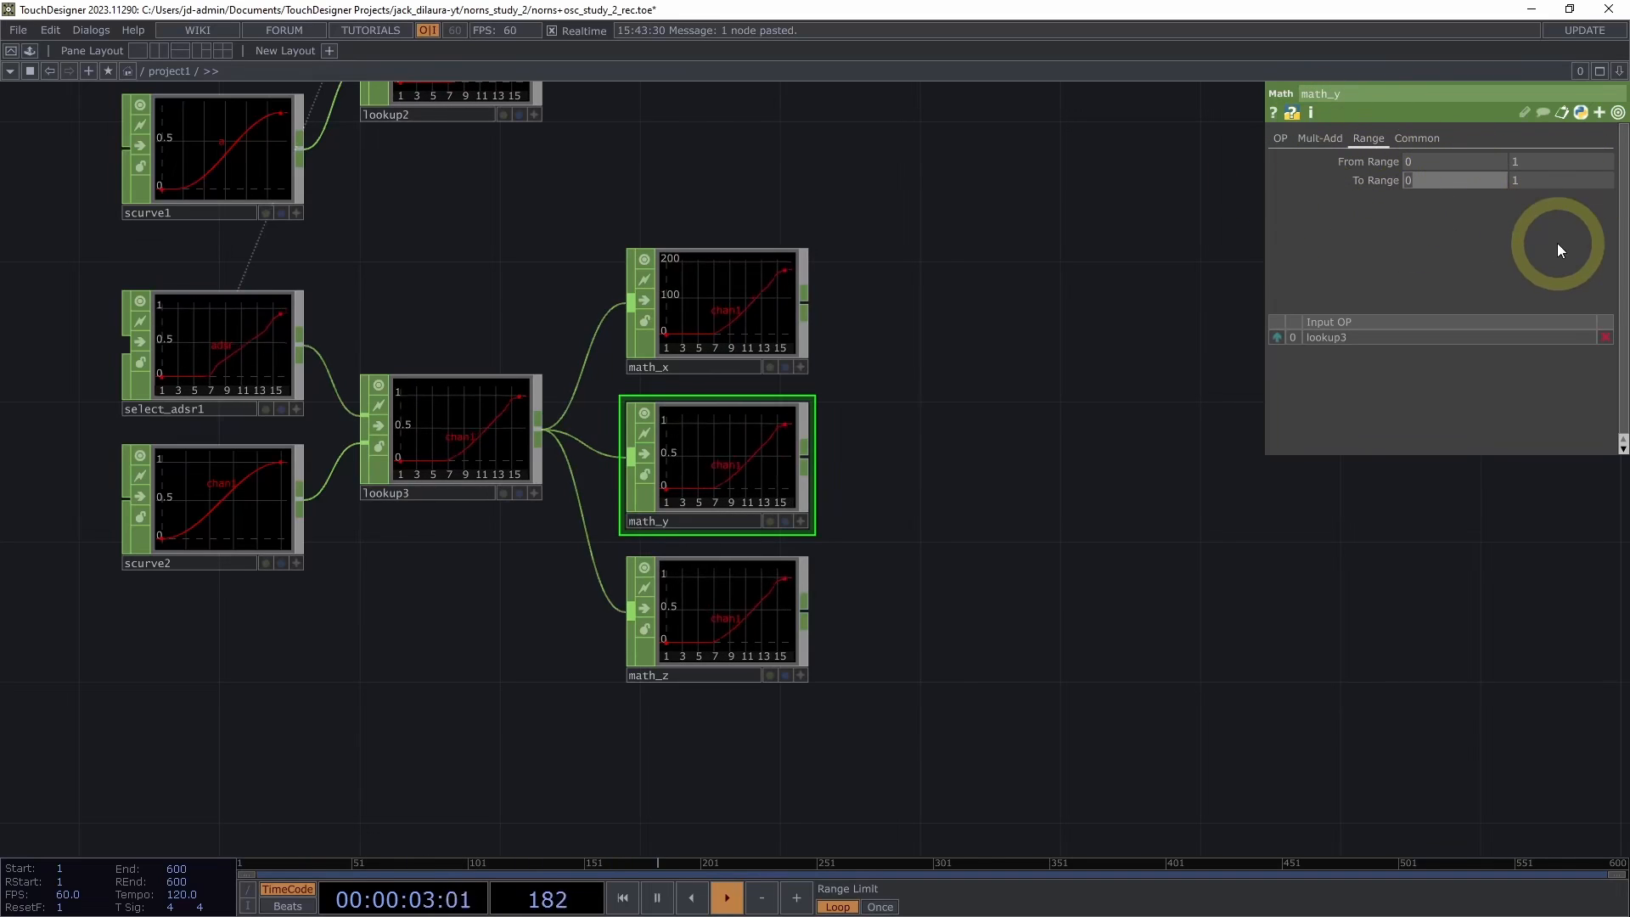
pyautogui.write('-90')
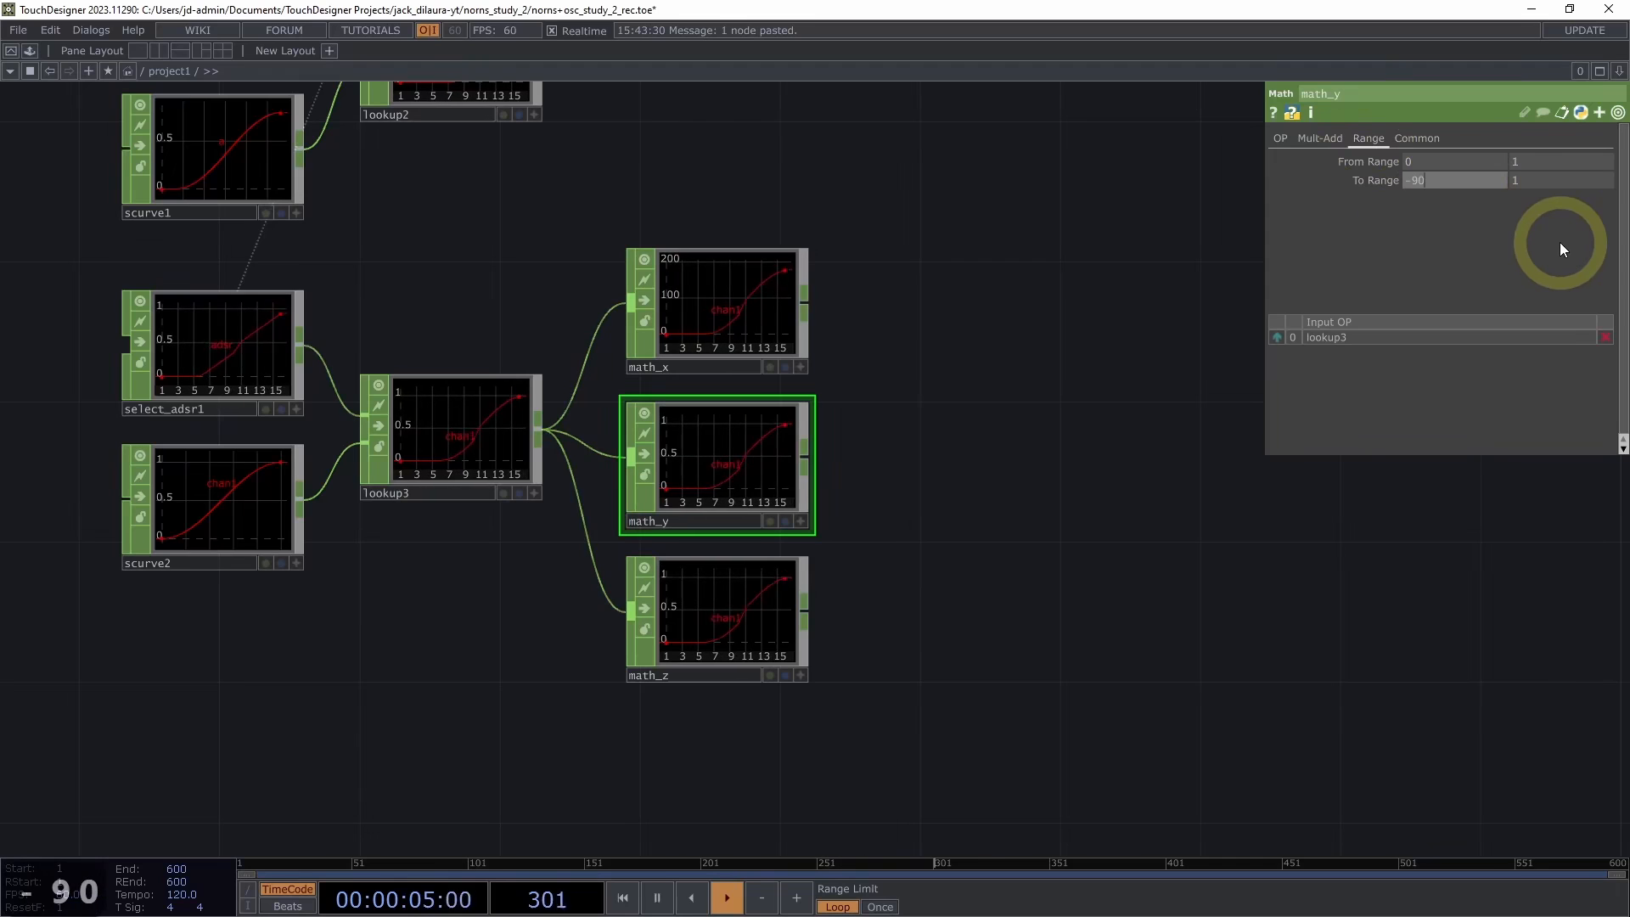
pyautogui.press('Tab')
pyautogui.write('0')
pyautogui.press('Return')
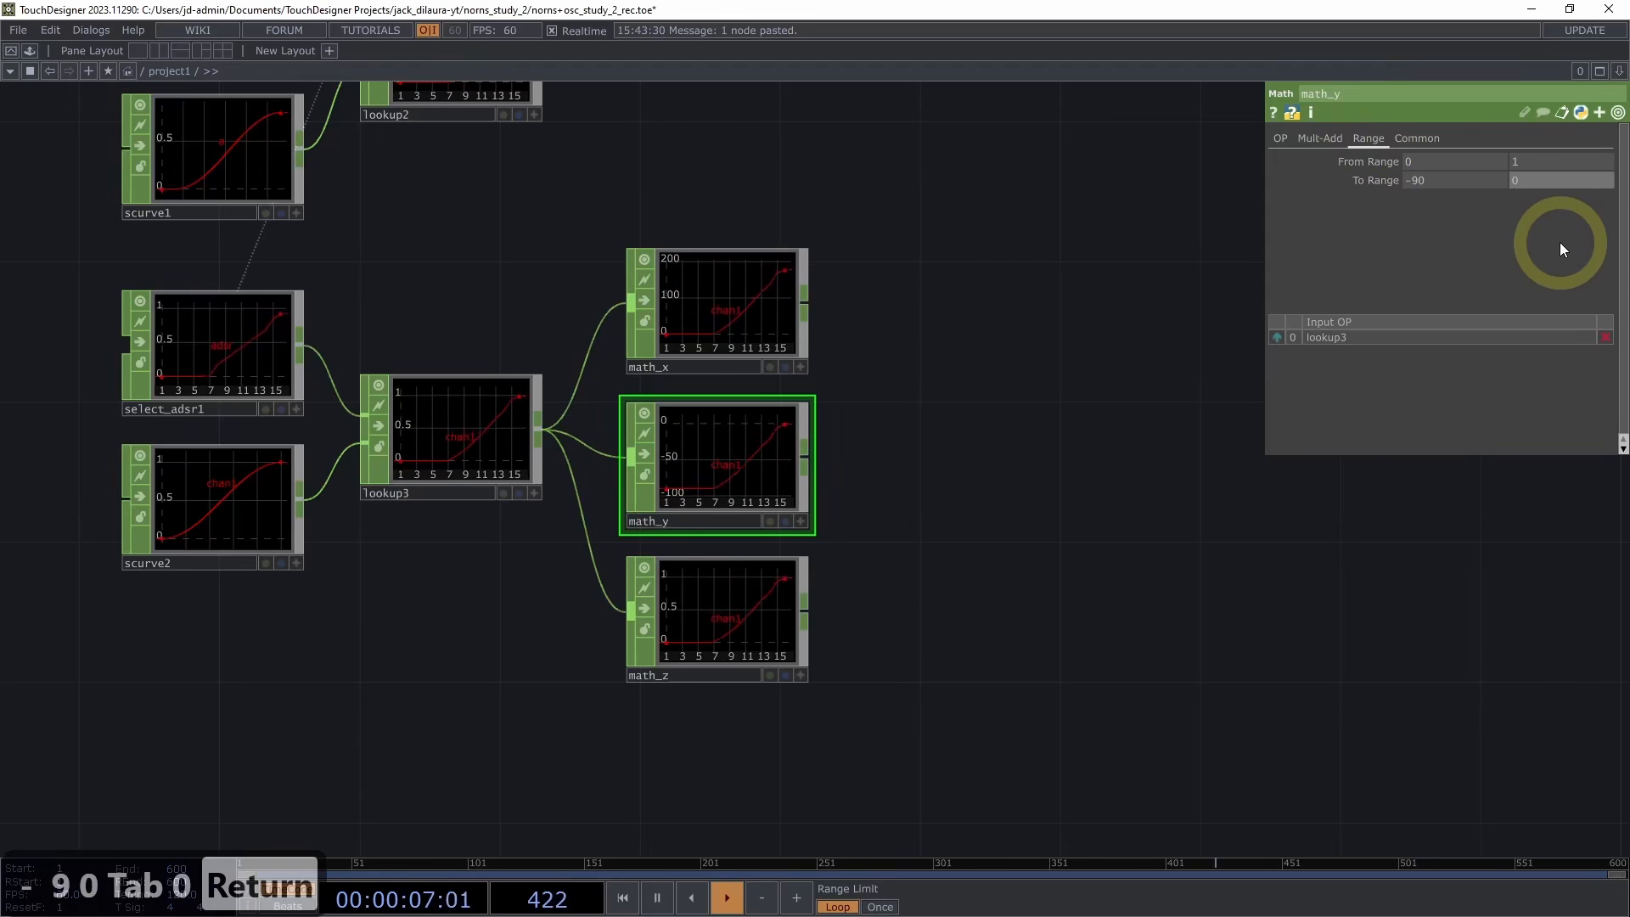
# Set math_z's To Range from 90 to 0
pyautogui.click(722, 610)
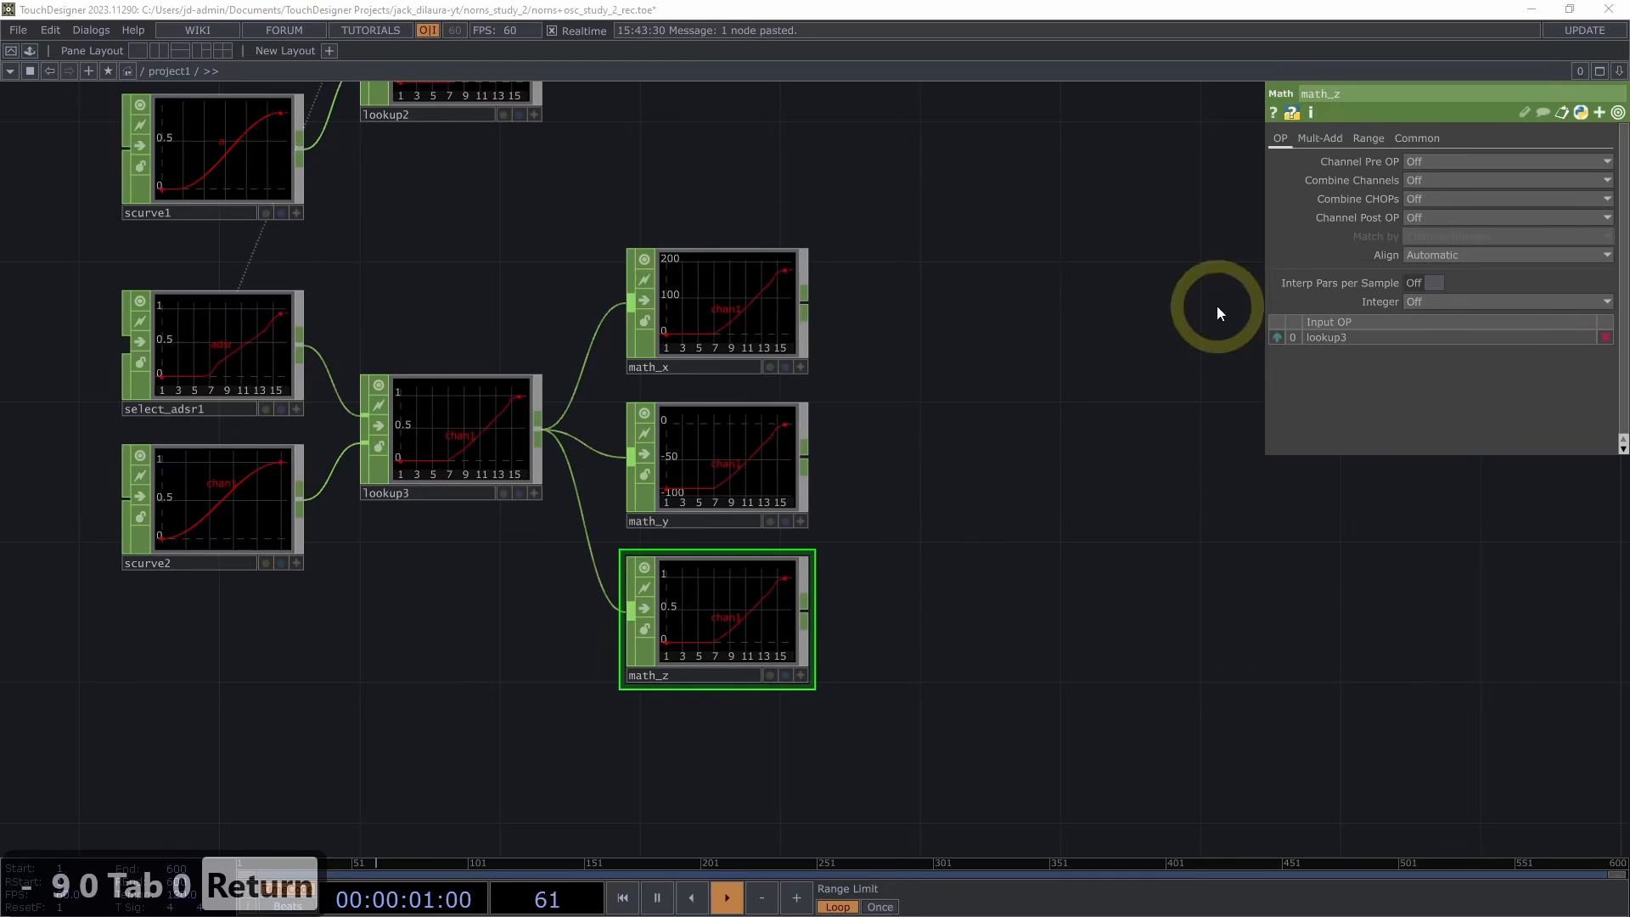
pyautogui.click(1368, 137)
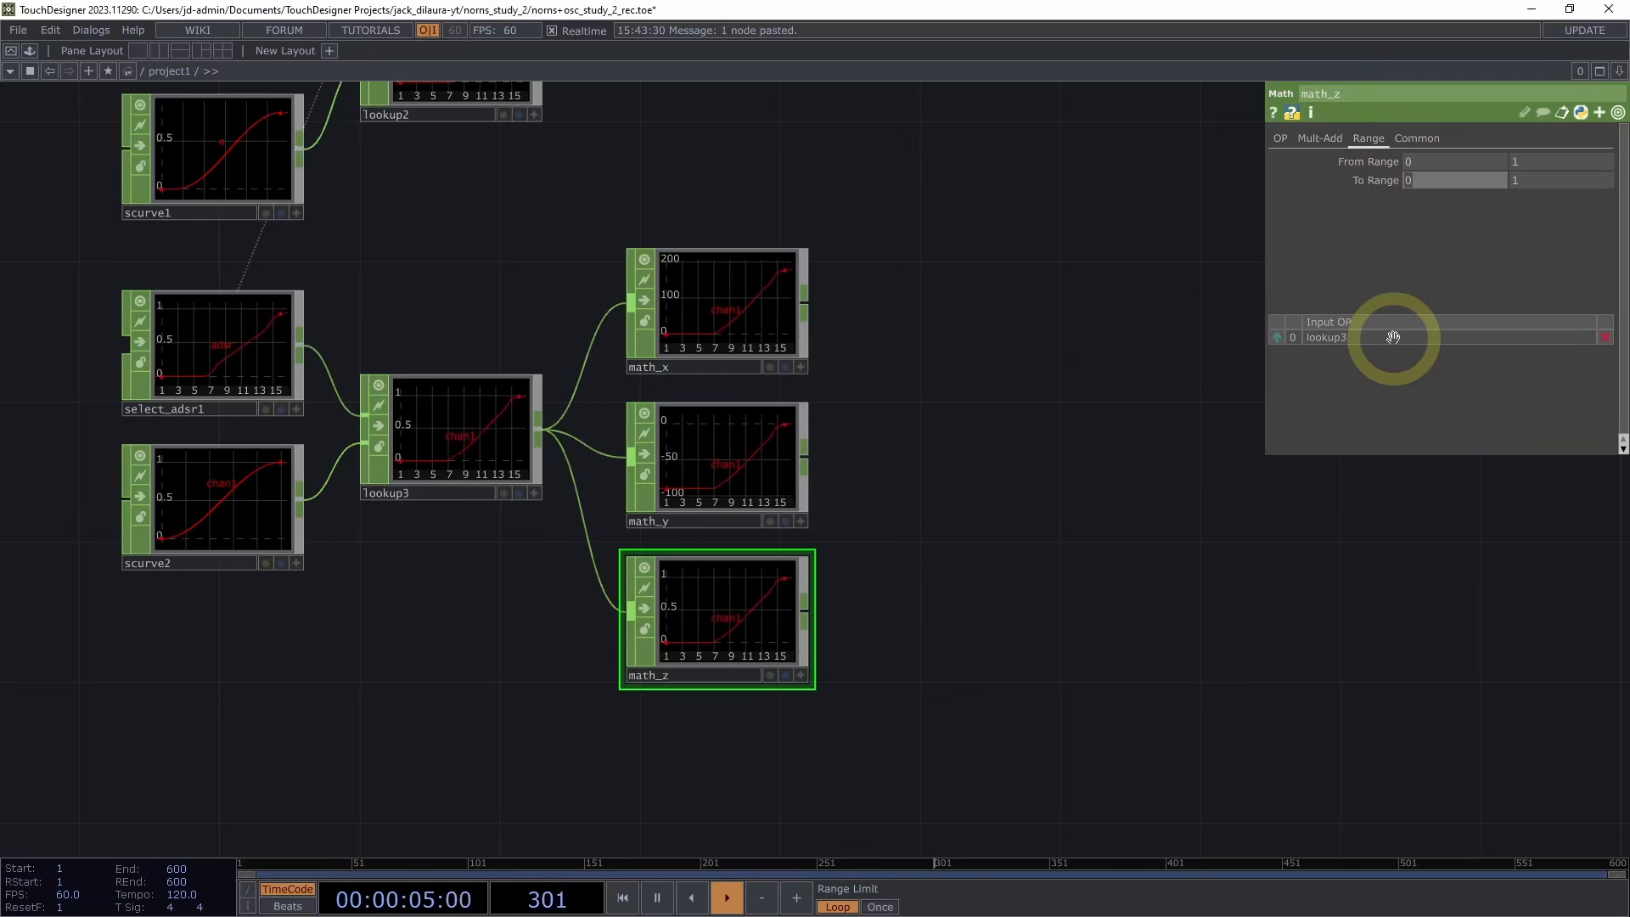
pyautogui.press('Tab')
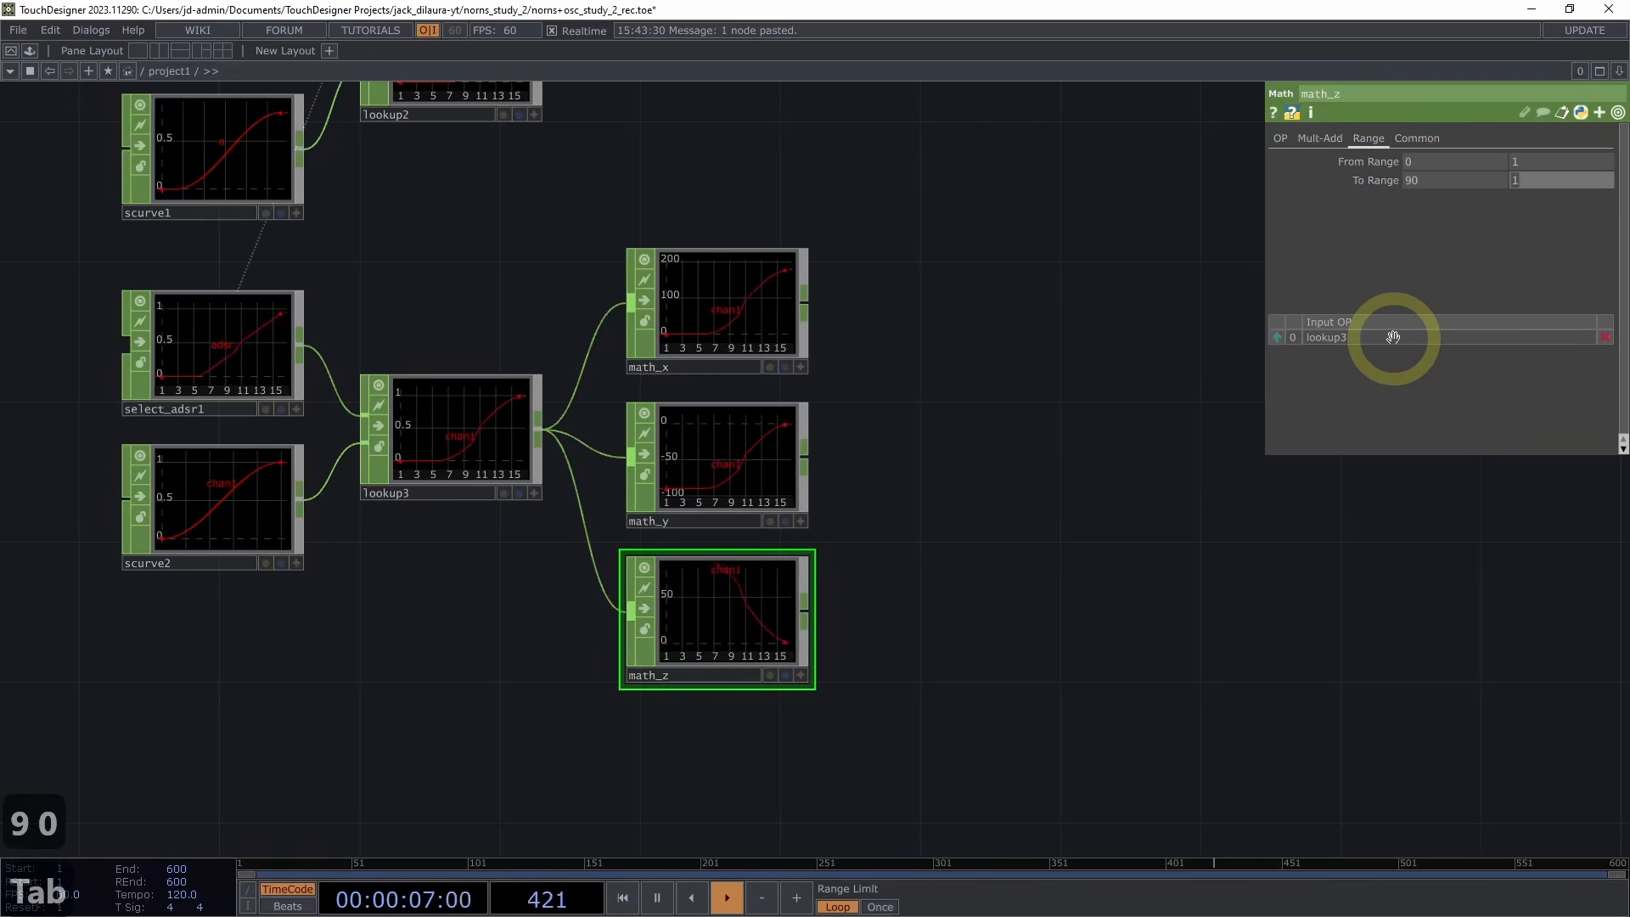
pyautogui.write('0')
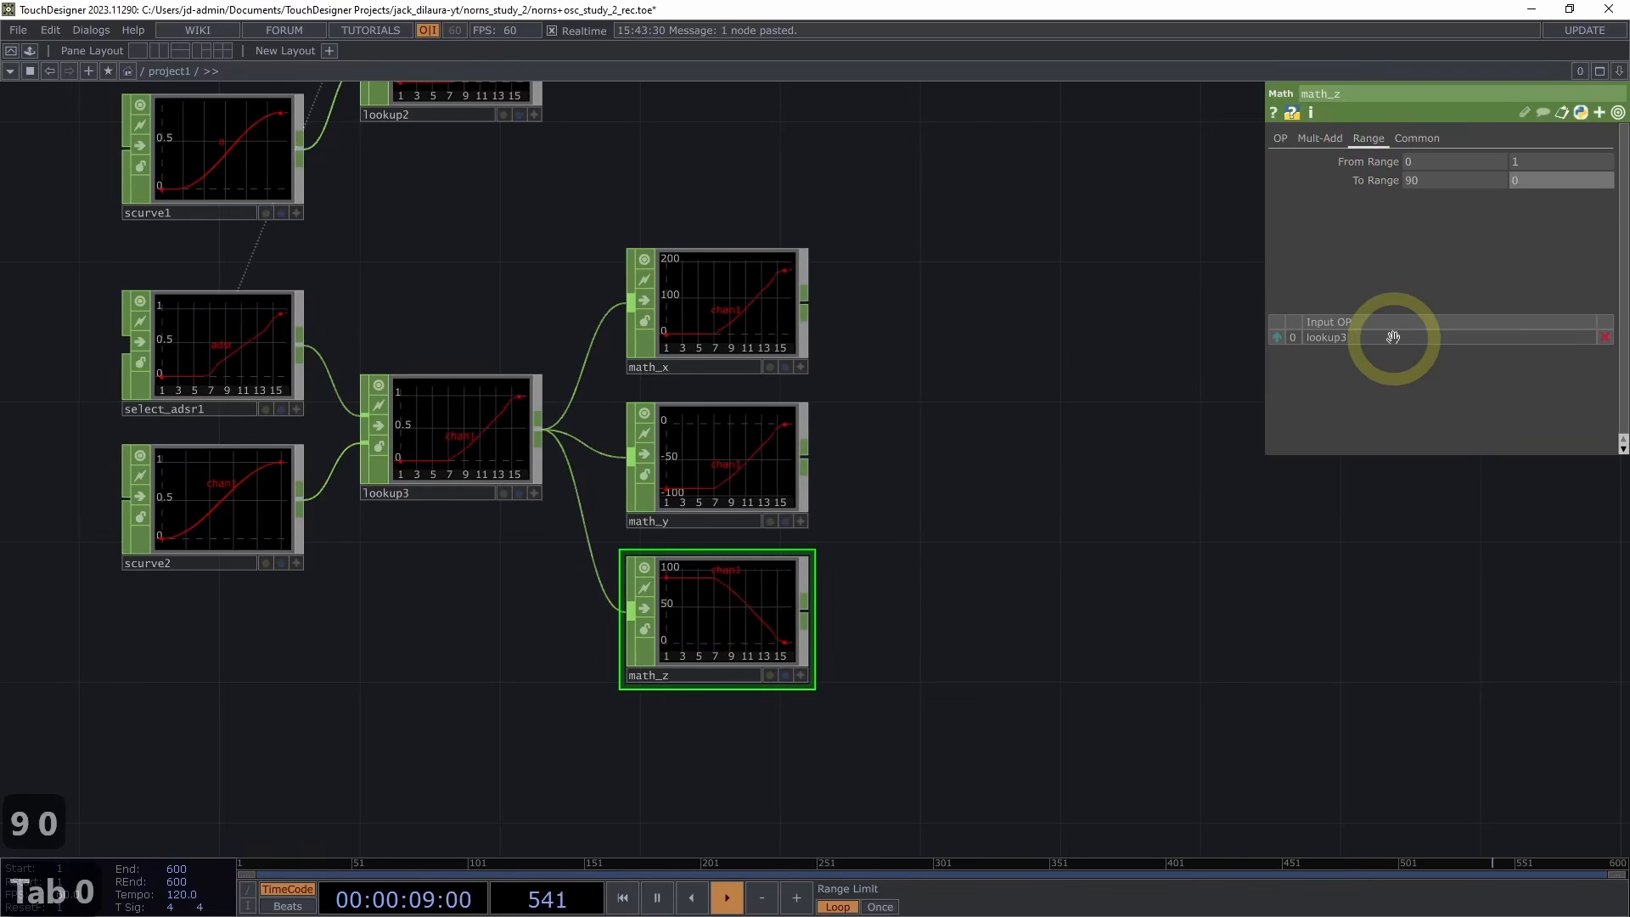
# Add a Merge CHOP and feed math_x, math_y and math_z into it
pyautogui.press('Return')
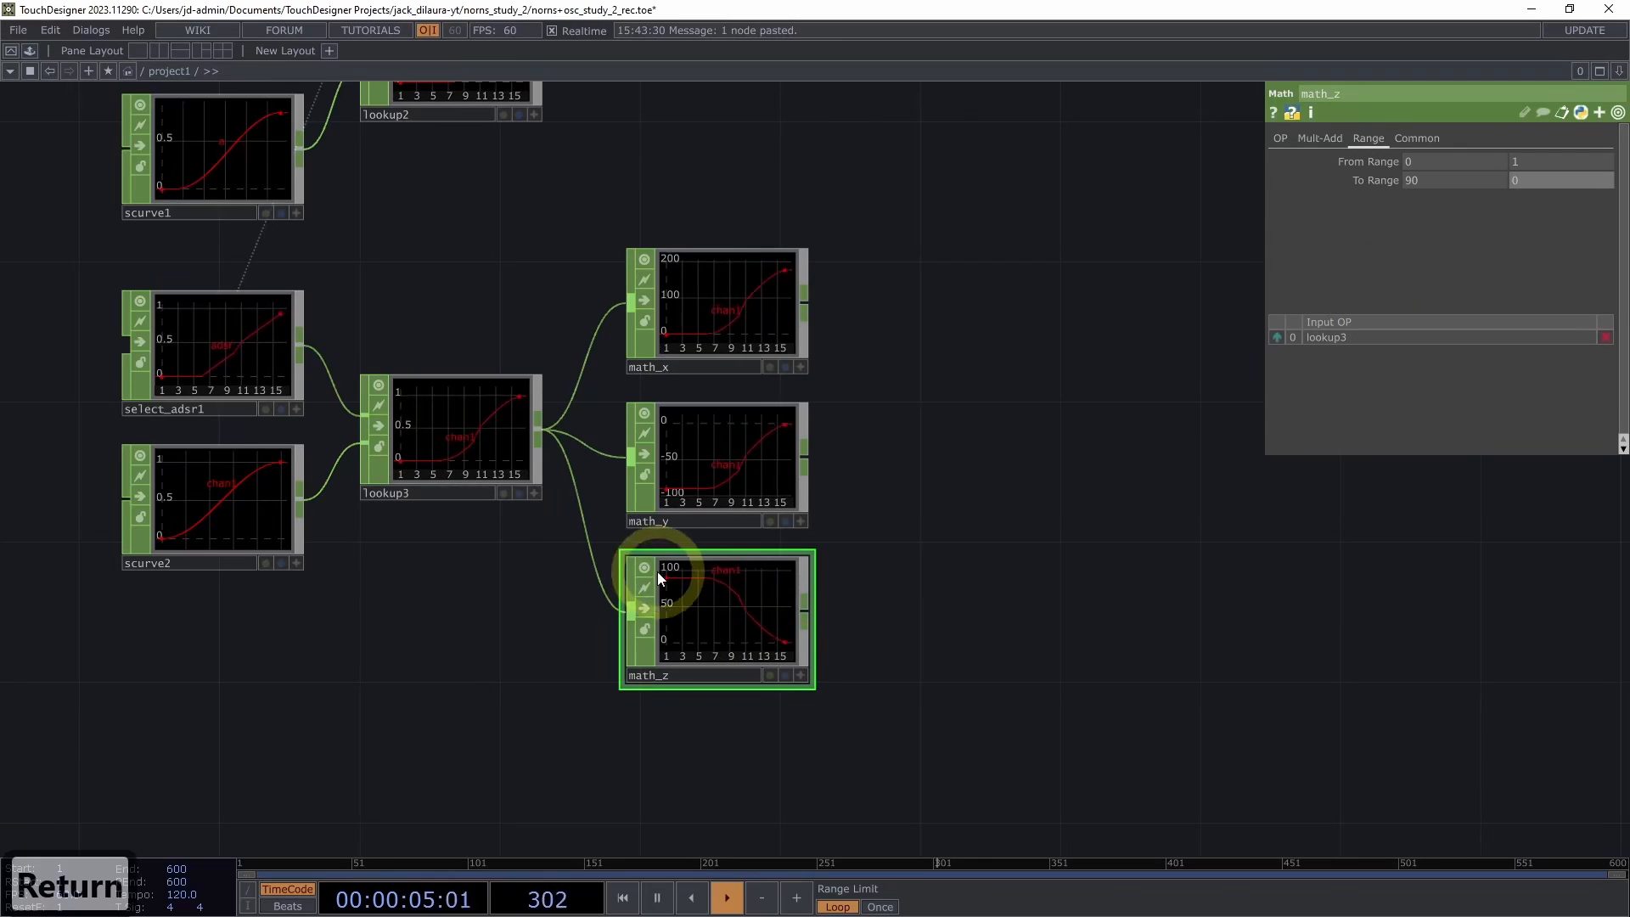
pyautogui.moveTo(916, 593); pyautogui.dragTo(873, 562)
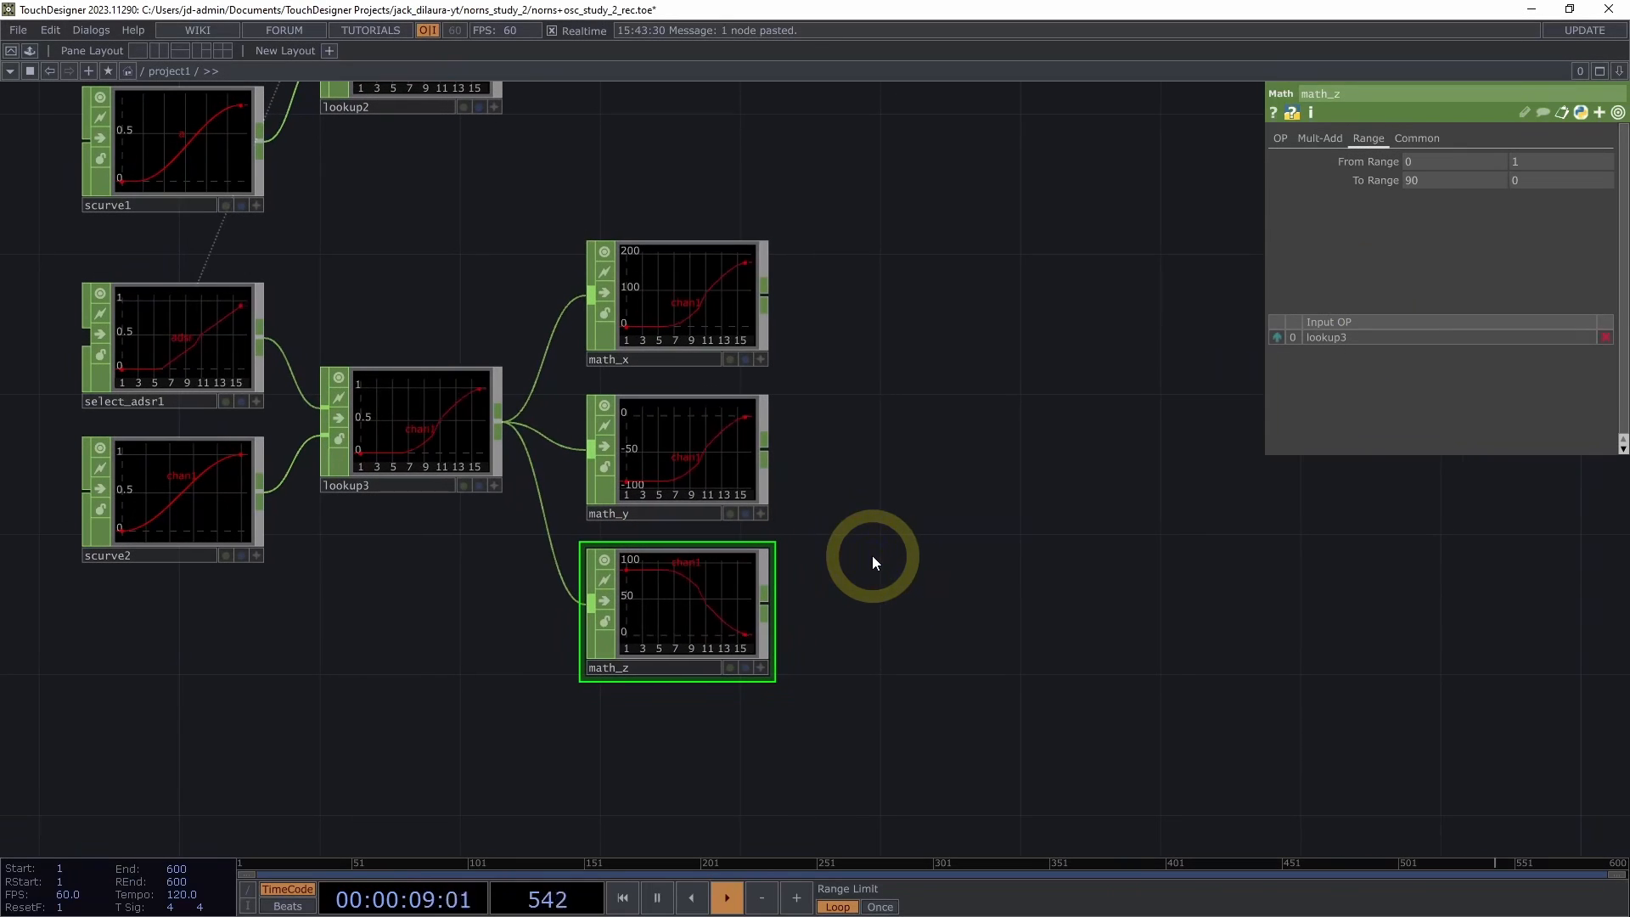
pyautogui.moveTo(867, 495); pyautogui.dragTo(832, 479)
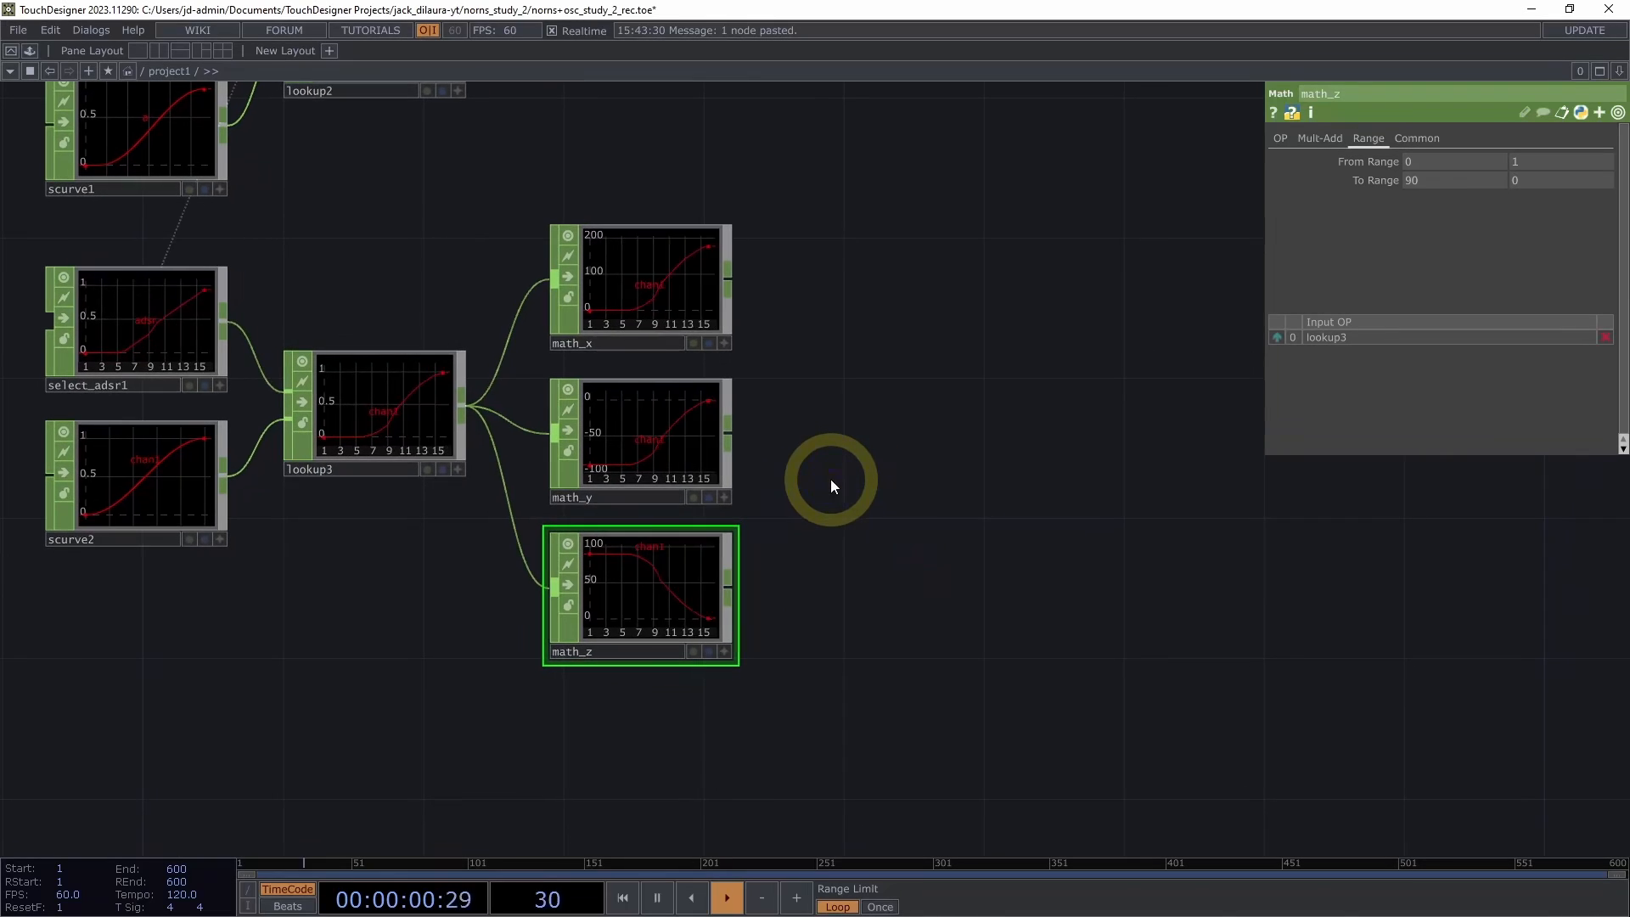
pyautogui.doubleClick(817, 386)
pyautogui.write('merge')
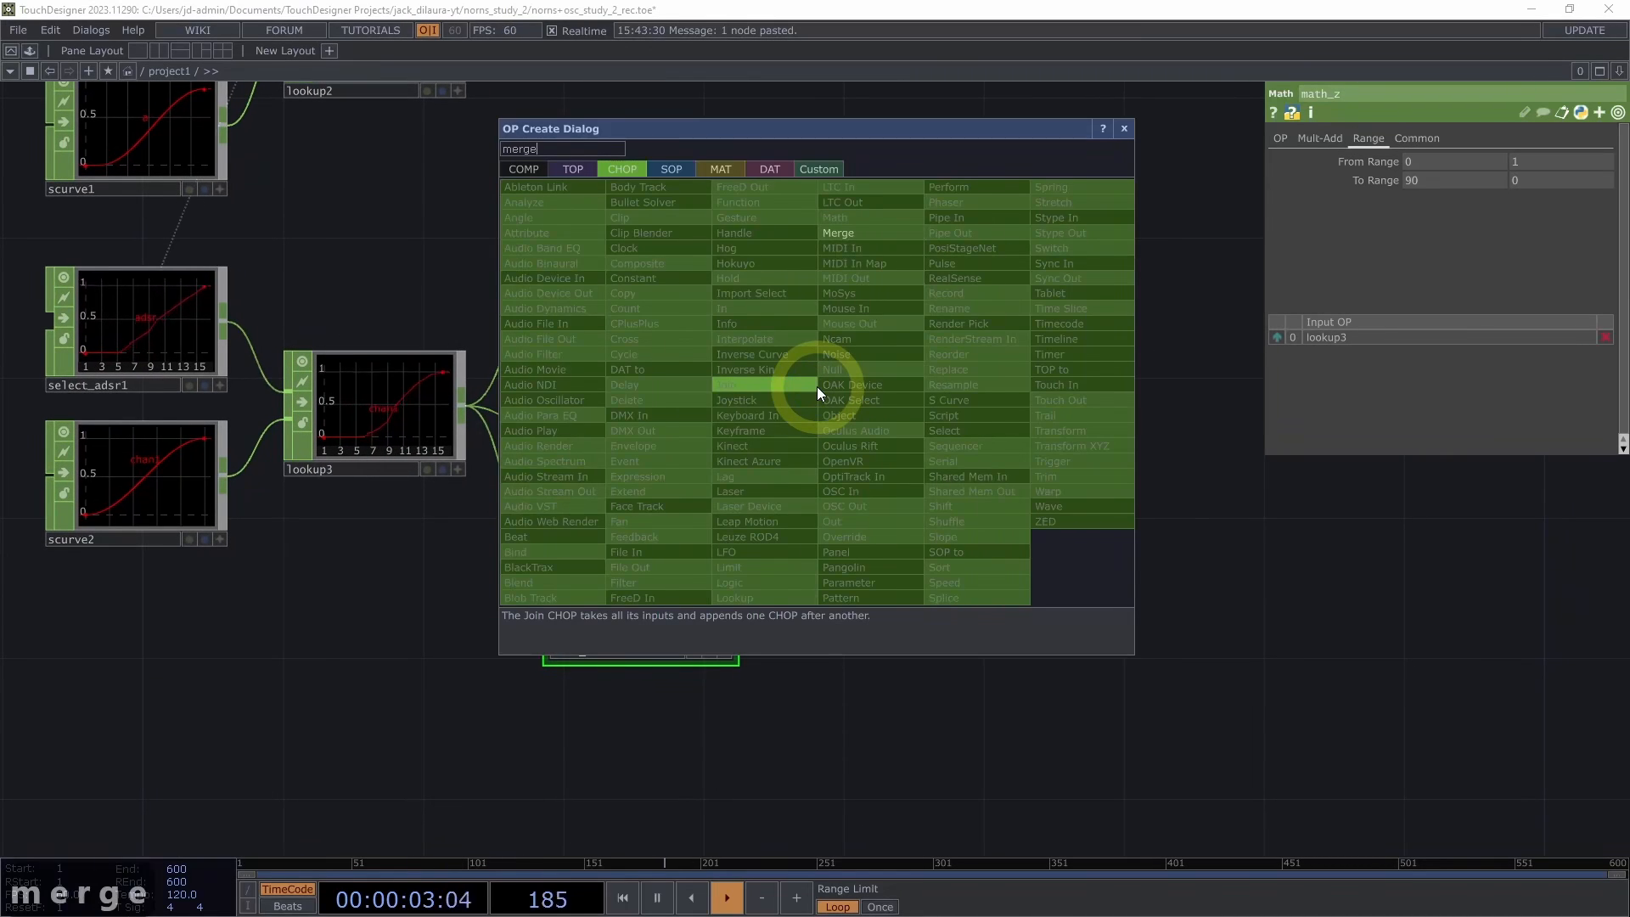
pyautogui.press('Return')
pyautogui.click(892, 437)
pyautogui.moveTo(754, 708); pyautogui.dragTo(567, 175)
pyautogui.click(712, 283)
pyautogui.moveTo(728, 278); pyautogui.dragTo(807, 411)
# Append a Rename CHOP to the output of merge2
pyautogui.moveTo(876, 545); pyautogui.dragTo(800, 515)
pyautogui.moveTo(858, 385); pyautogui.dragTo(844, 399)
pyautogui.moveTo(977, 428); pyautogui.dragTo(944, 404)
pyautogui.click(863, 377)
pyautogui.write('re')
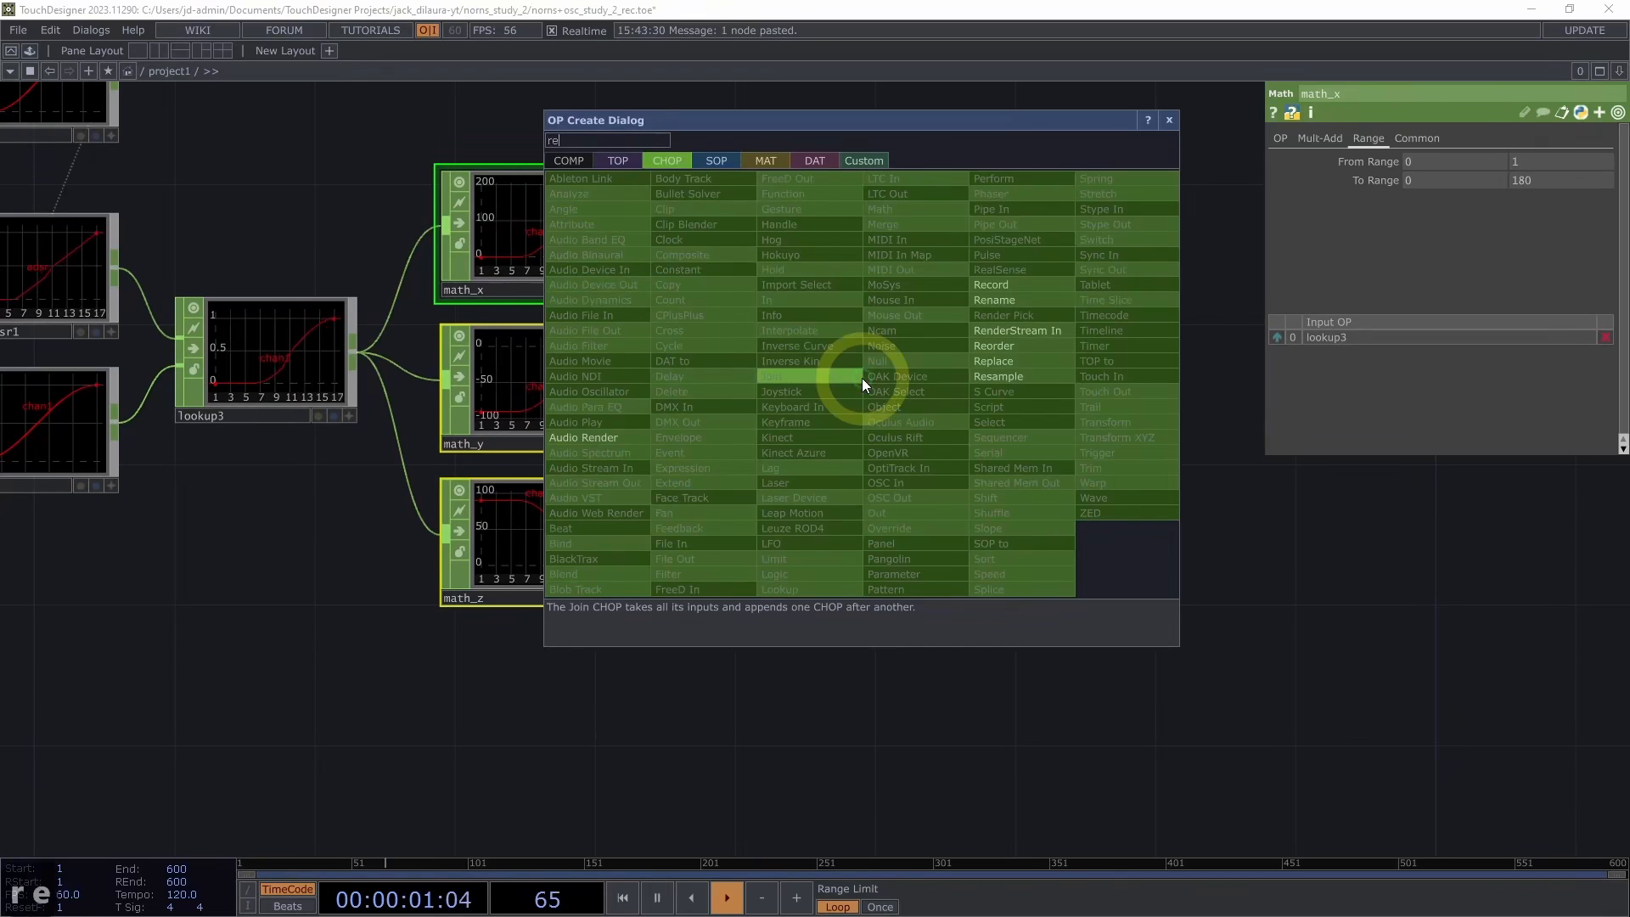
pyautogui.click(1009, 299)
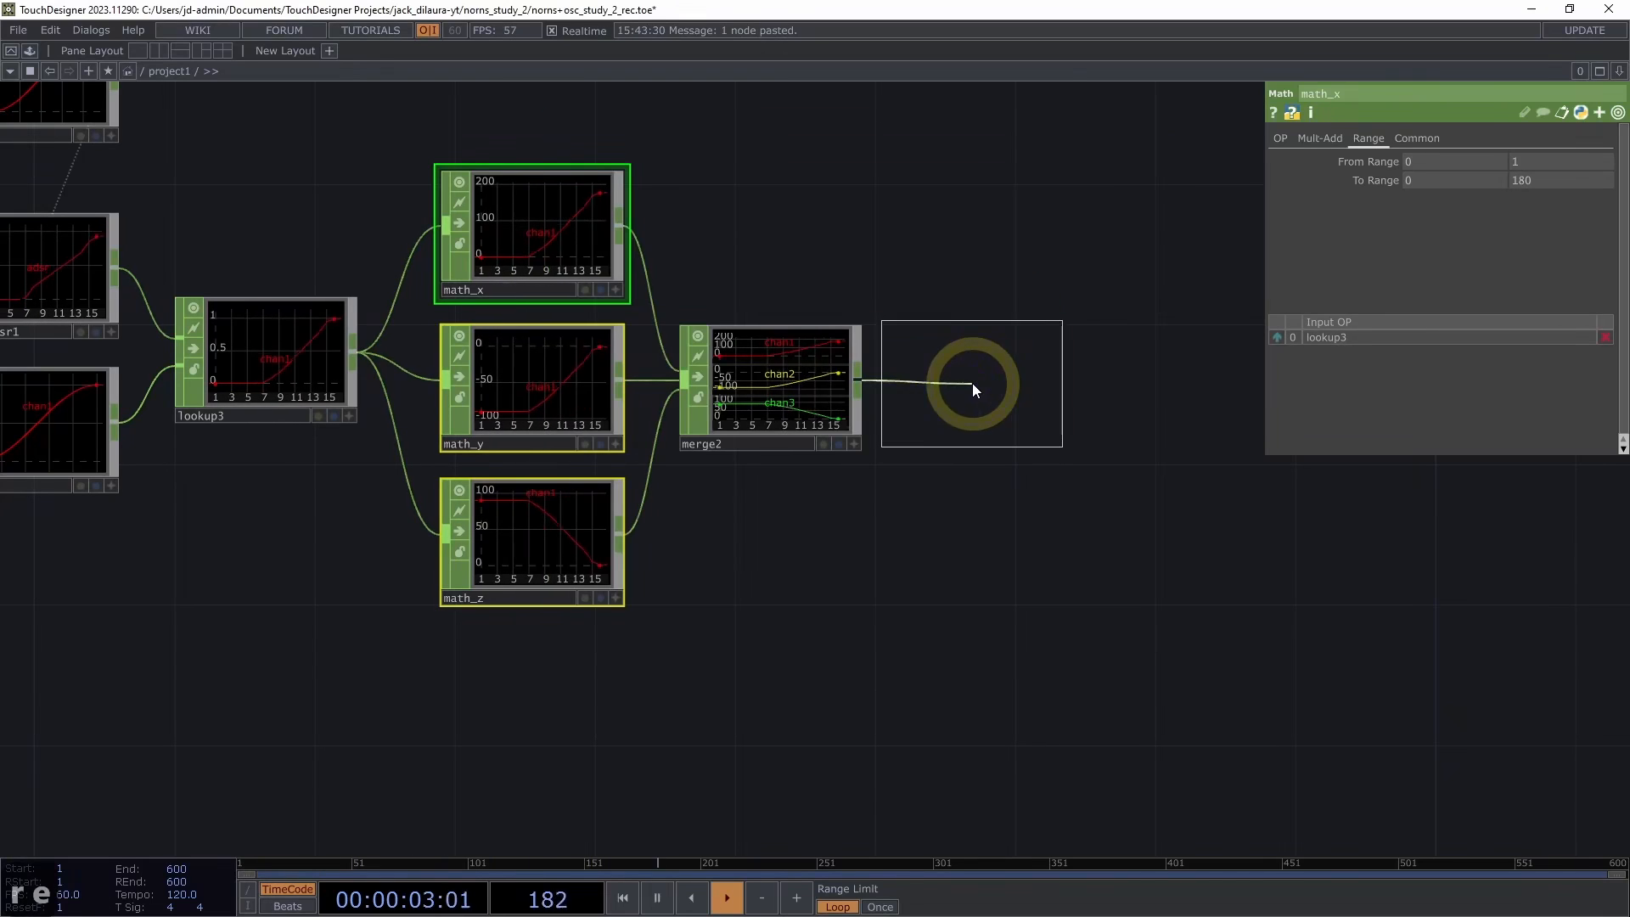
pyautogui.click(971, 387)
pyautogui.moveTo(977, 411); pyautogui.dragTo(909, 384)
pyautogui.moveTo(906, 358); pyautogui.dragTo(933, 361)
pyautogui.scroll(3, 893, 476)
pyautogui.moveTo(1209, 378); pyautogui.dragTo(1134, 369)
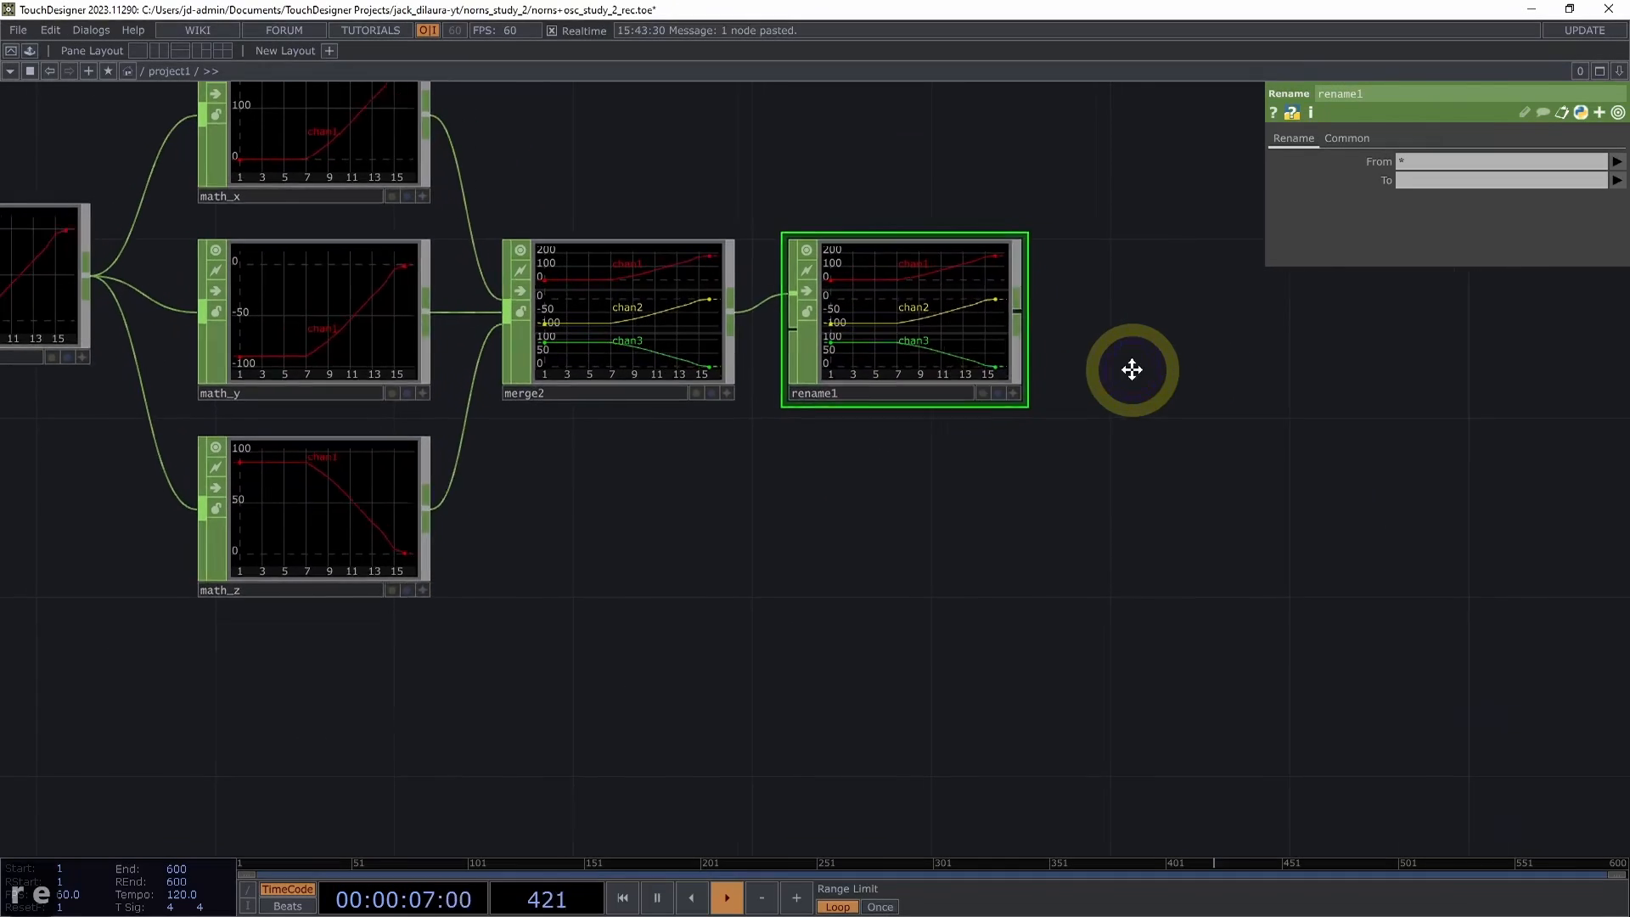
# Set rename1's To pattern to r[xyz] for the three merged channels
pyautogui.click(1424, 178)
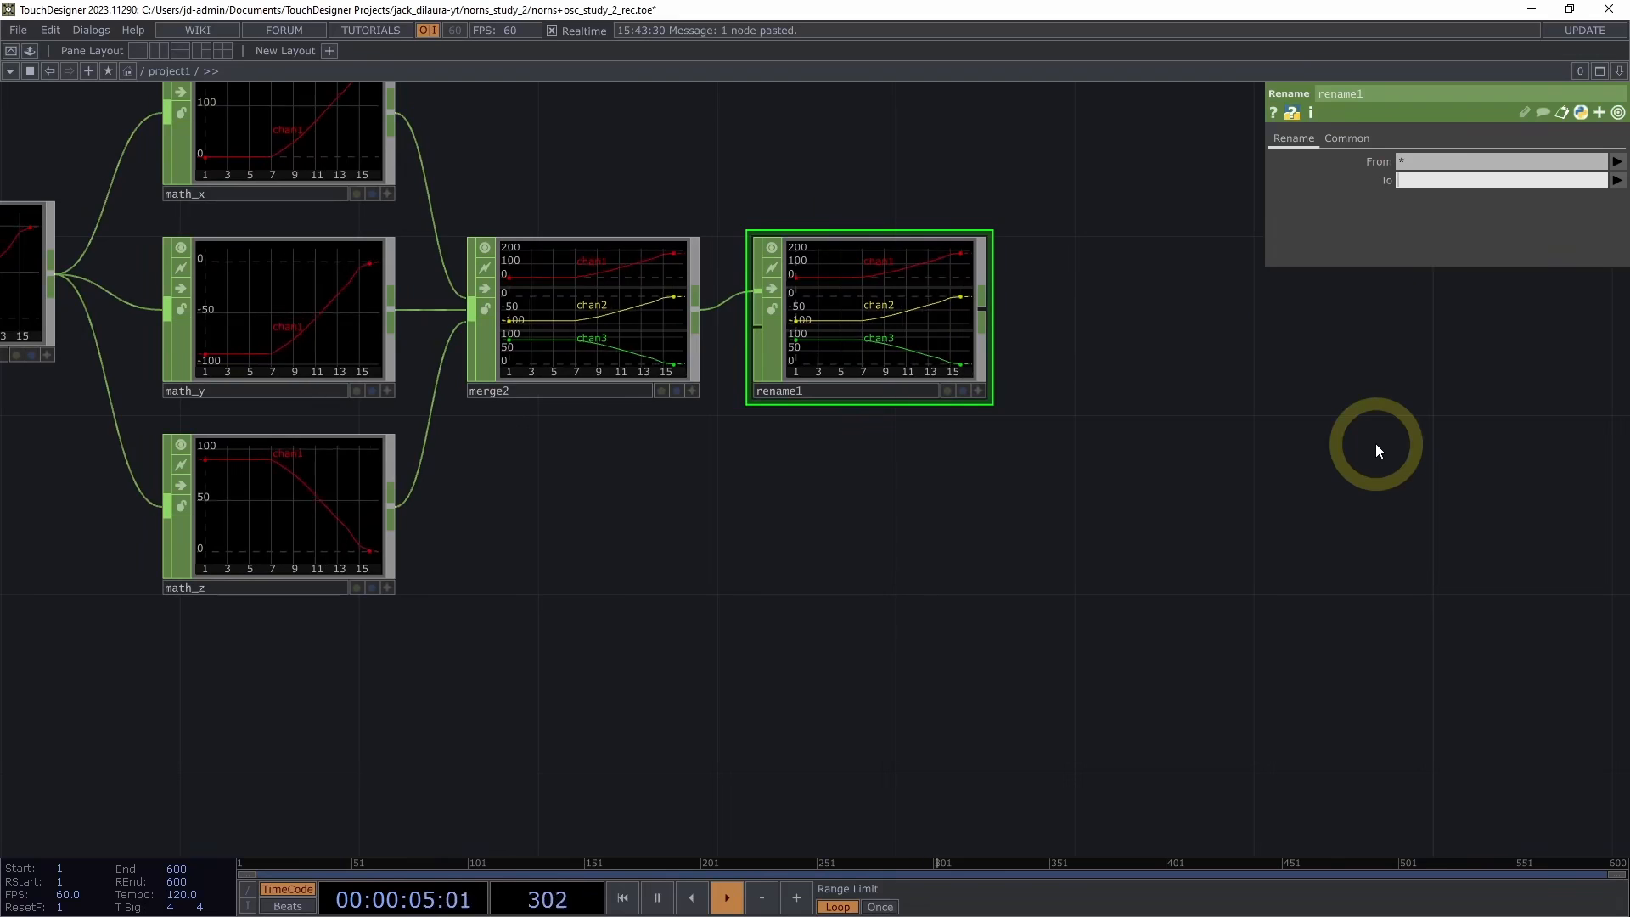
pyautogui.click(1441, 180)
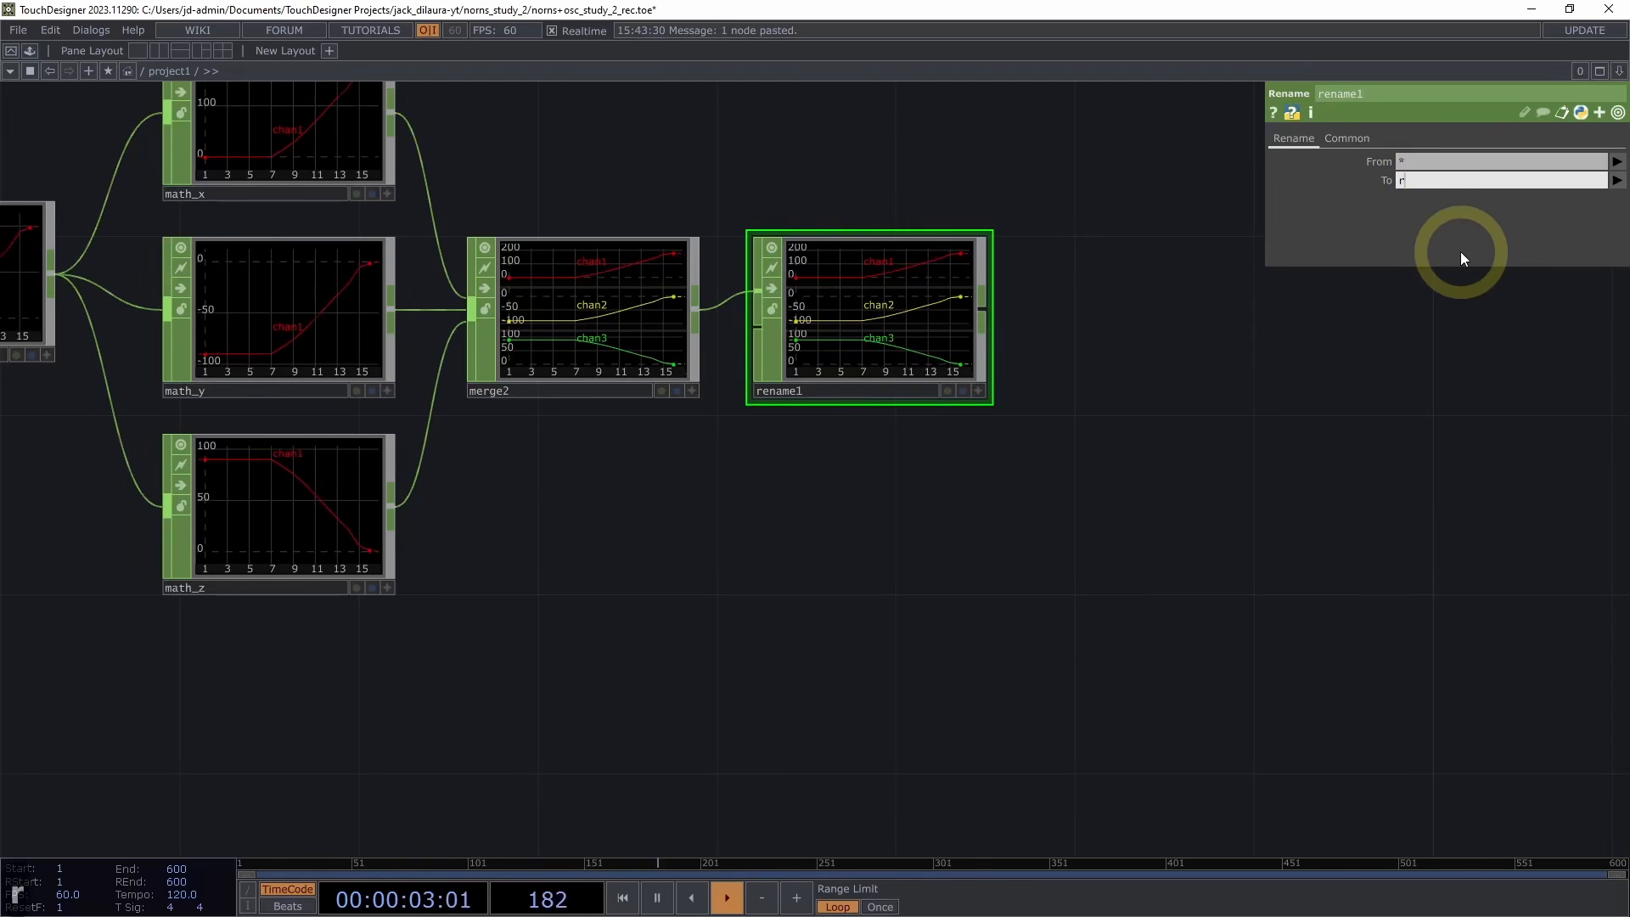
pyautogui.write('[]')
pyautogui.press('Left')
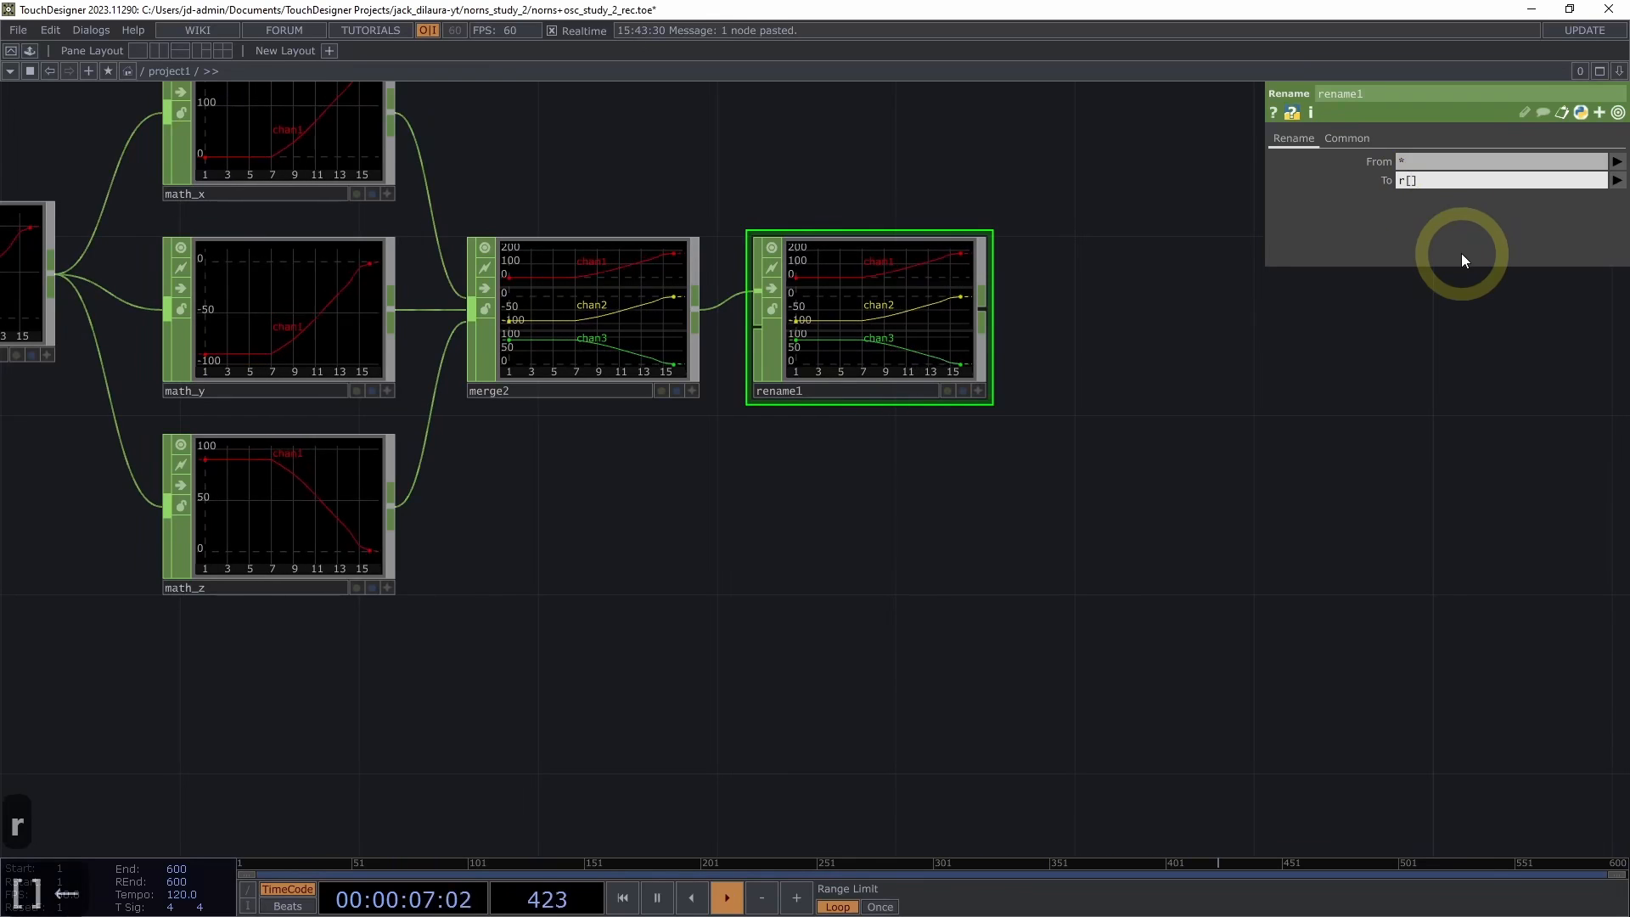
pyautogui.write('xyz')
pyautogui.press('Return')
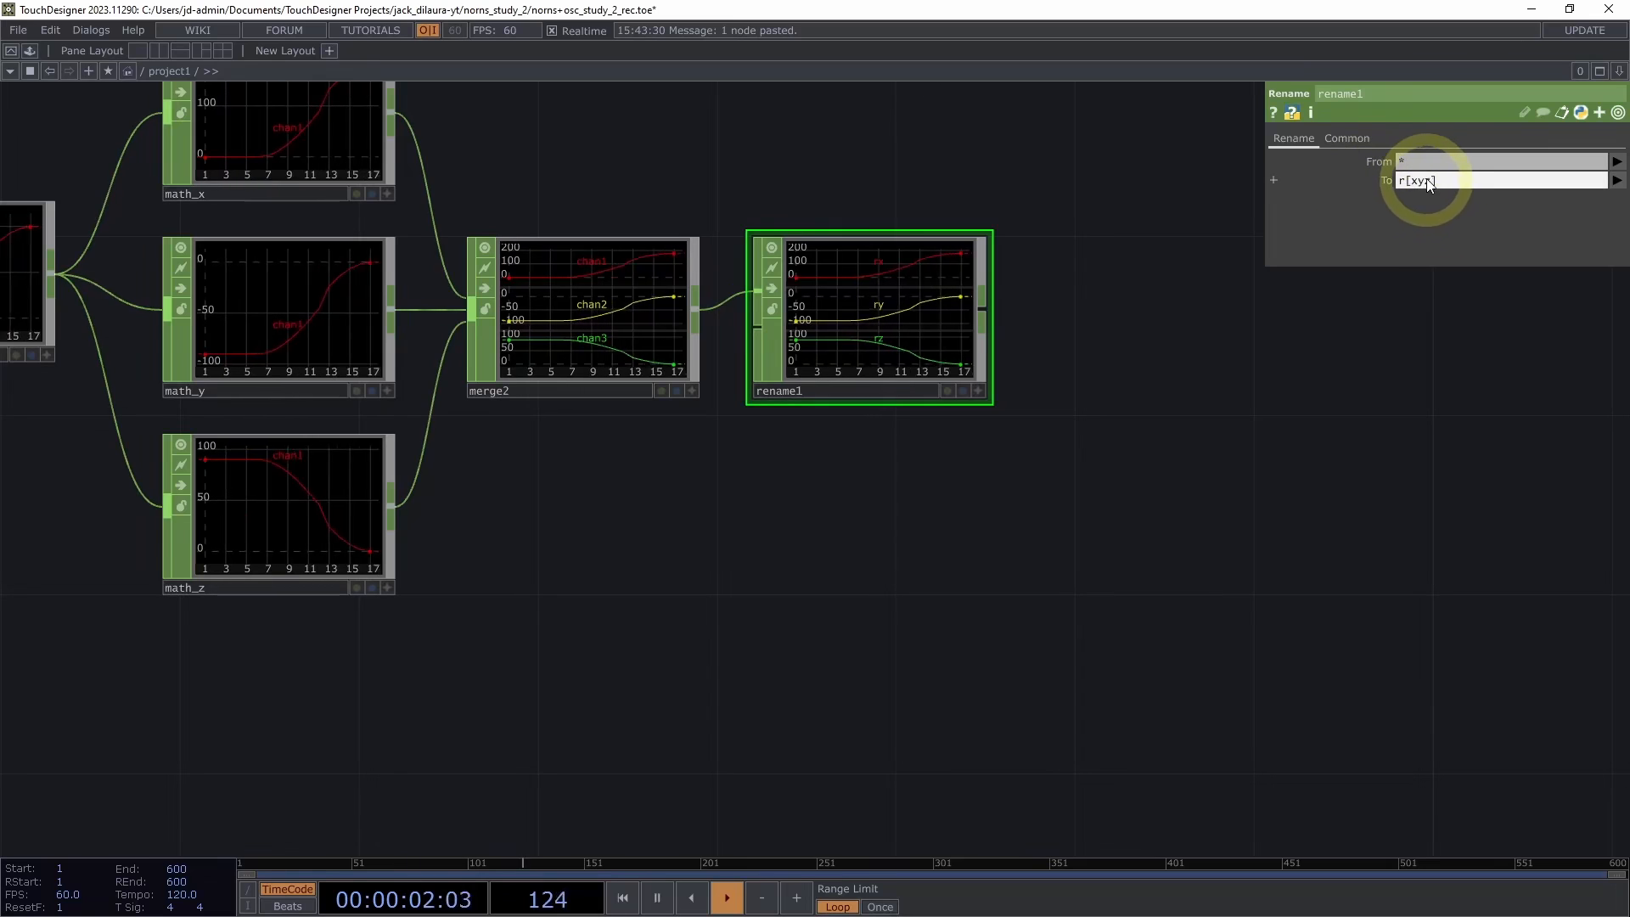
pyautogui.click(1014, 323)
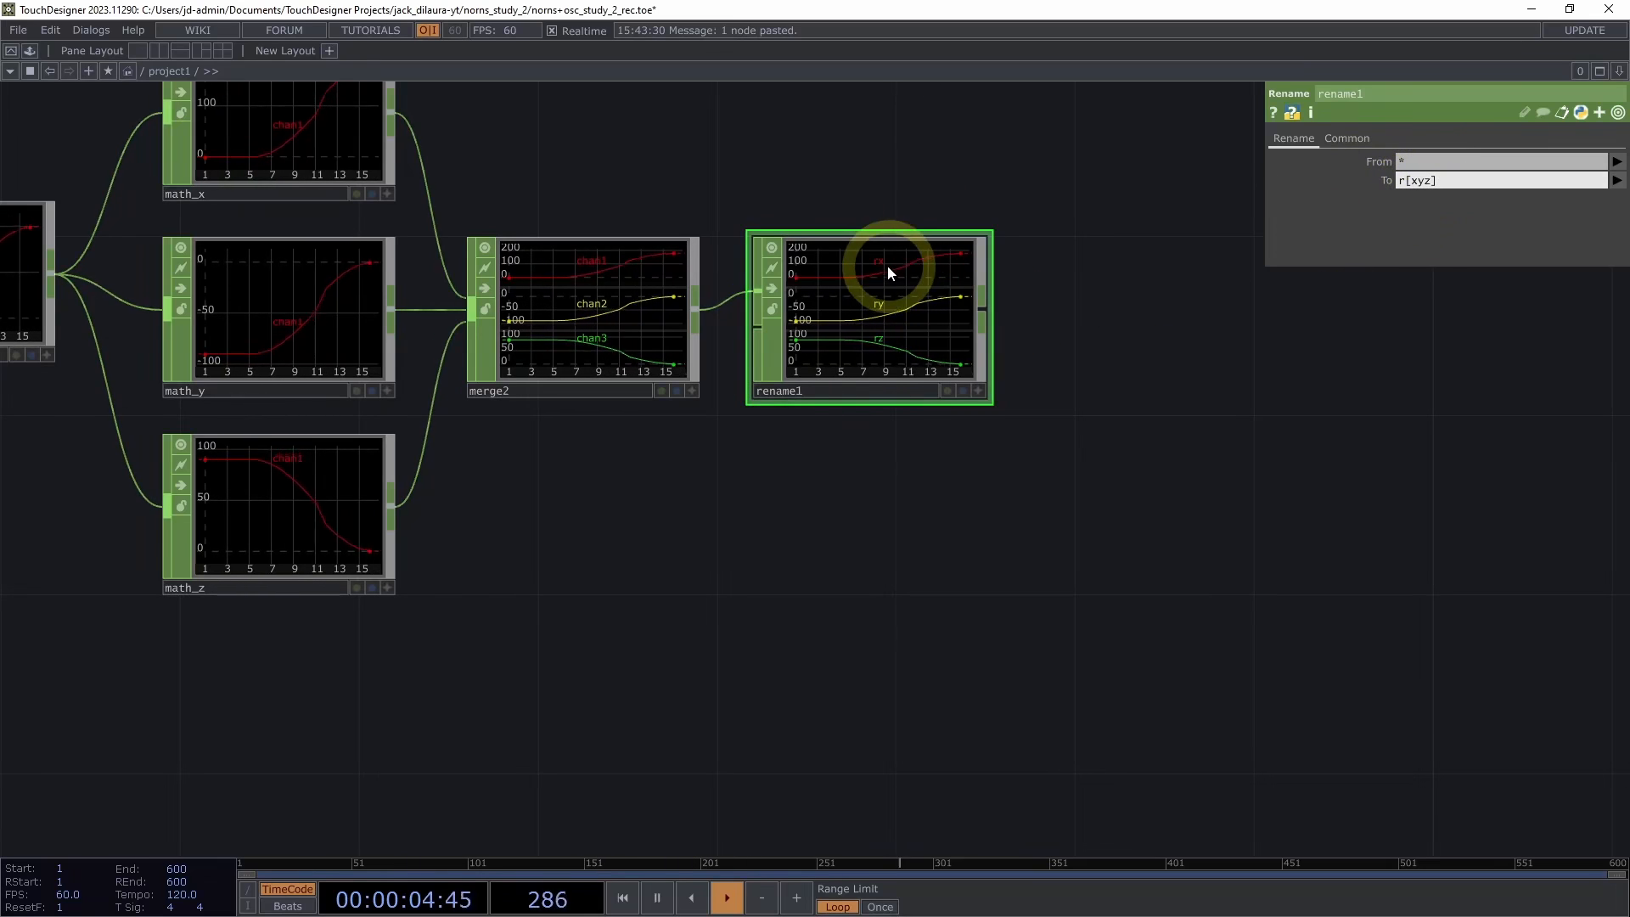
# Append a Null CHOP after rename1 and name it null_rotate
pyautogui.moveTo(1138, 328); pyautogui.dragTo(1135, 331)
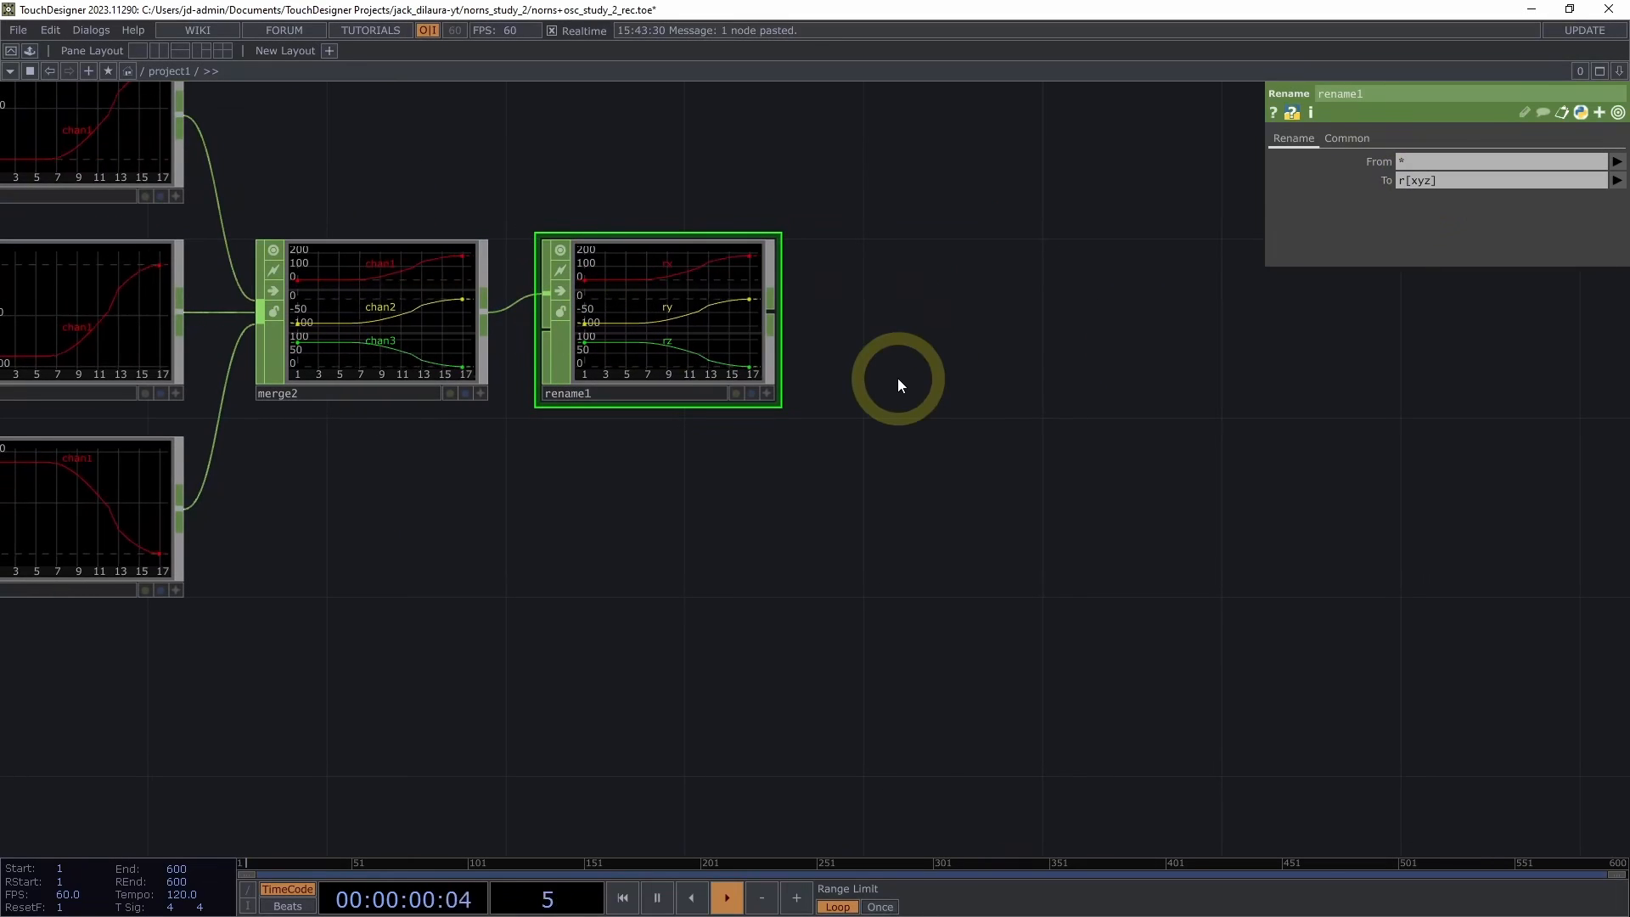
pyautogui.hotkey('alt', 'n')
pyautogui.click(959, 312)
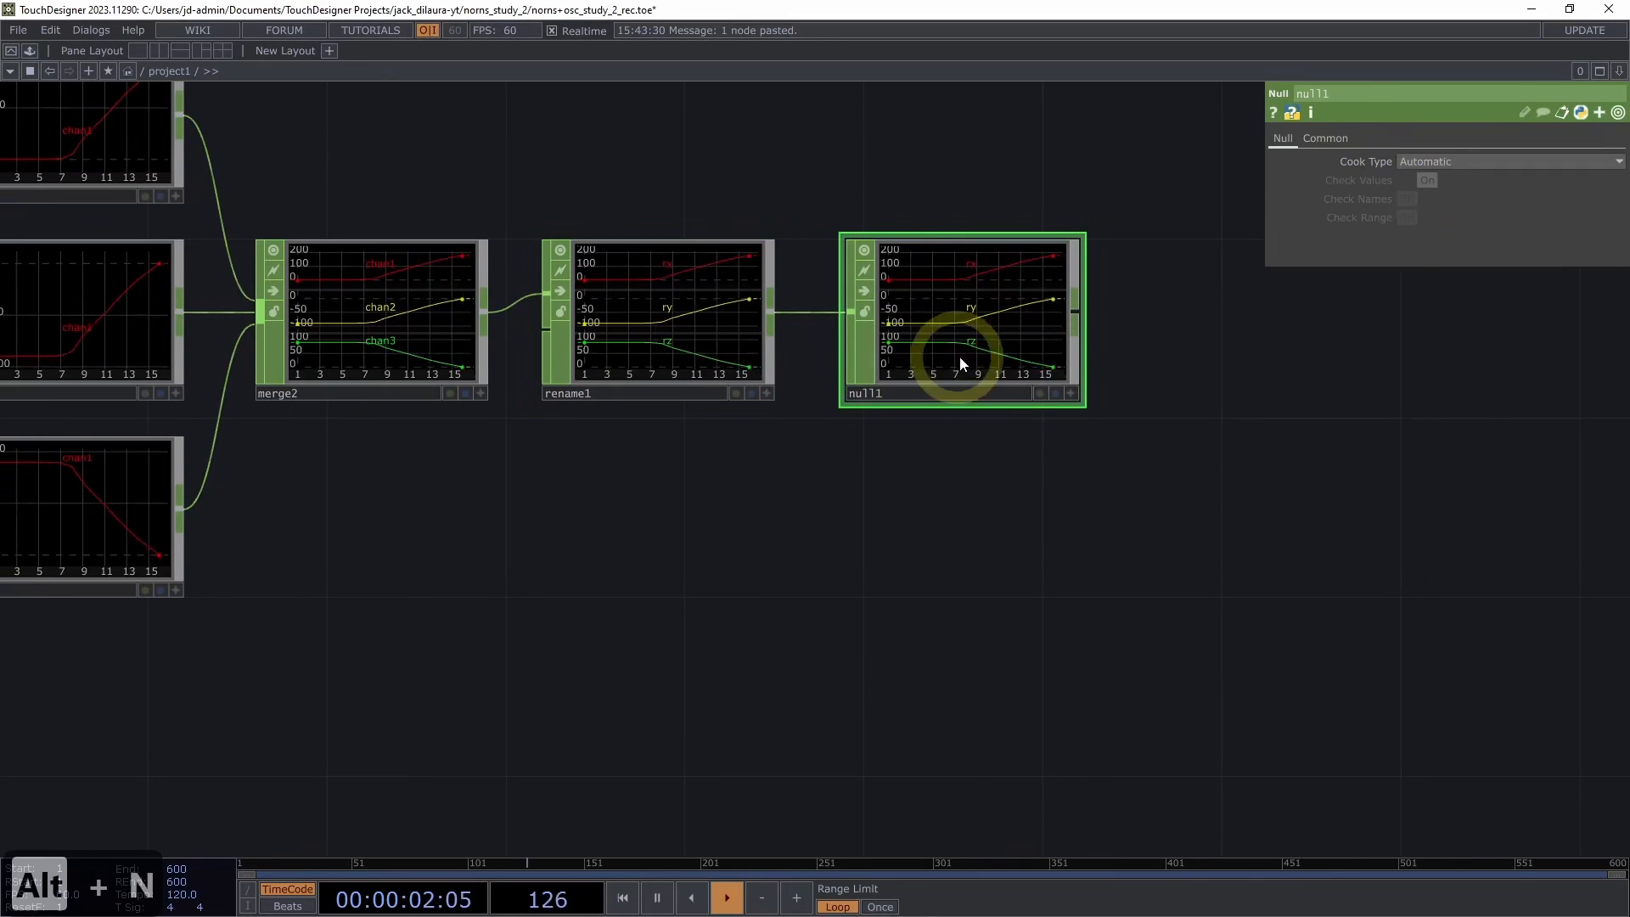
pyautogui.click(946, 394)
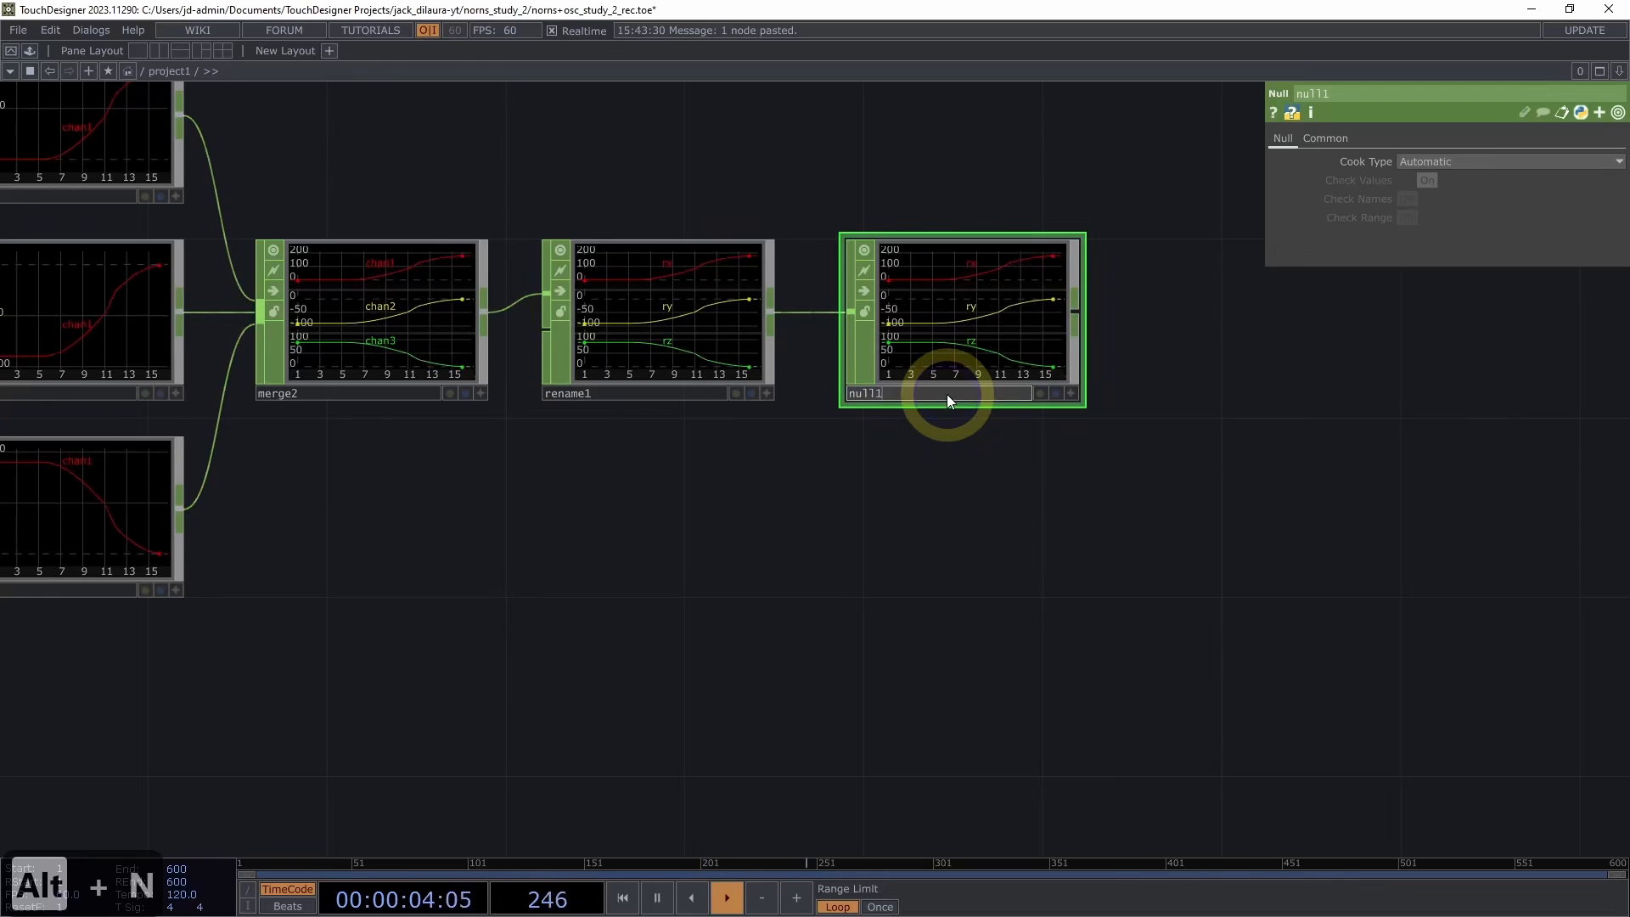
pyautogui.press('BackSpace')
pyautogui.write('_rotate')
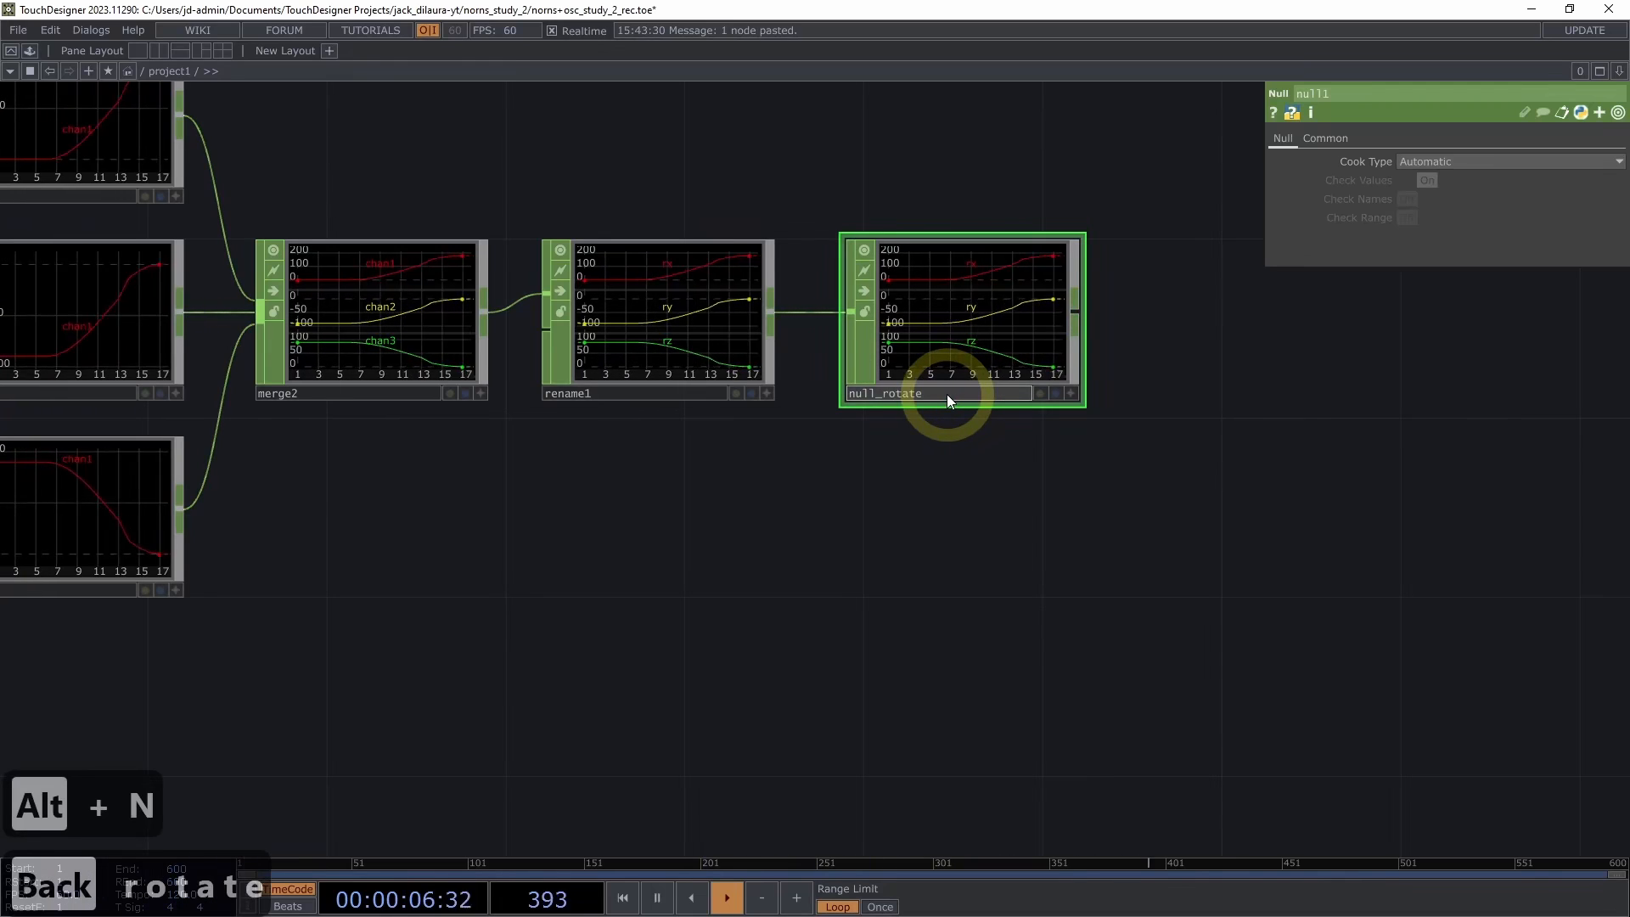
pyautogui.press('Return')
# Assign null_rotate as geo1's instance Rotate OP, with rx, ry and rz driving Rotate X, Y and Z
pyautogui.moveTo(1066, 499); pyautogui.dragTo(764, 522, button='middle')
pyautogui.moveTo(1024, 343); pyautogui.dragTo(752, 579)
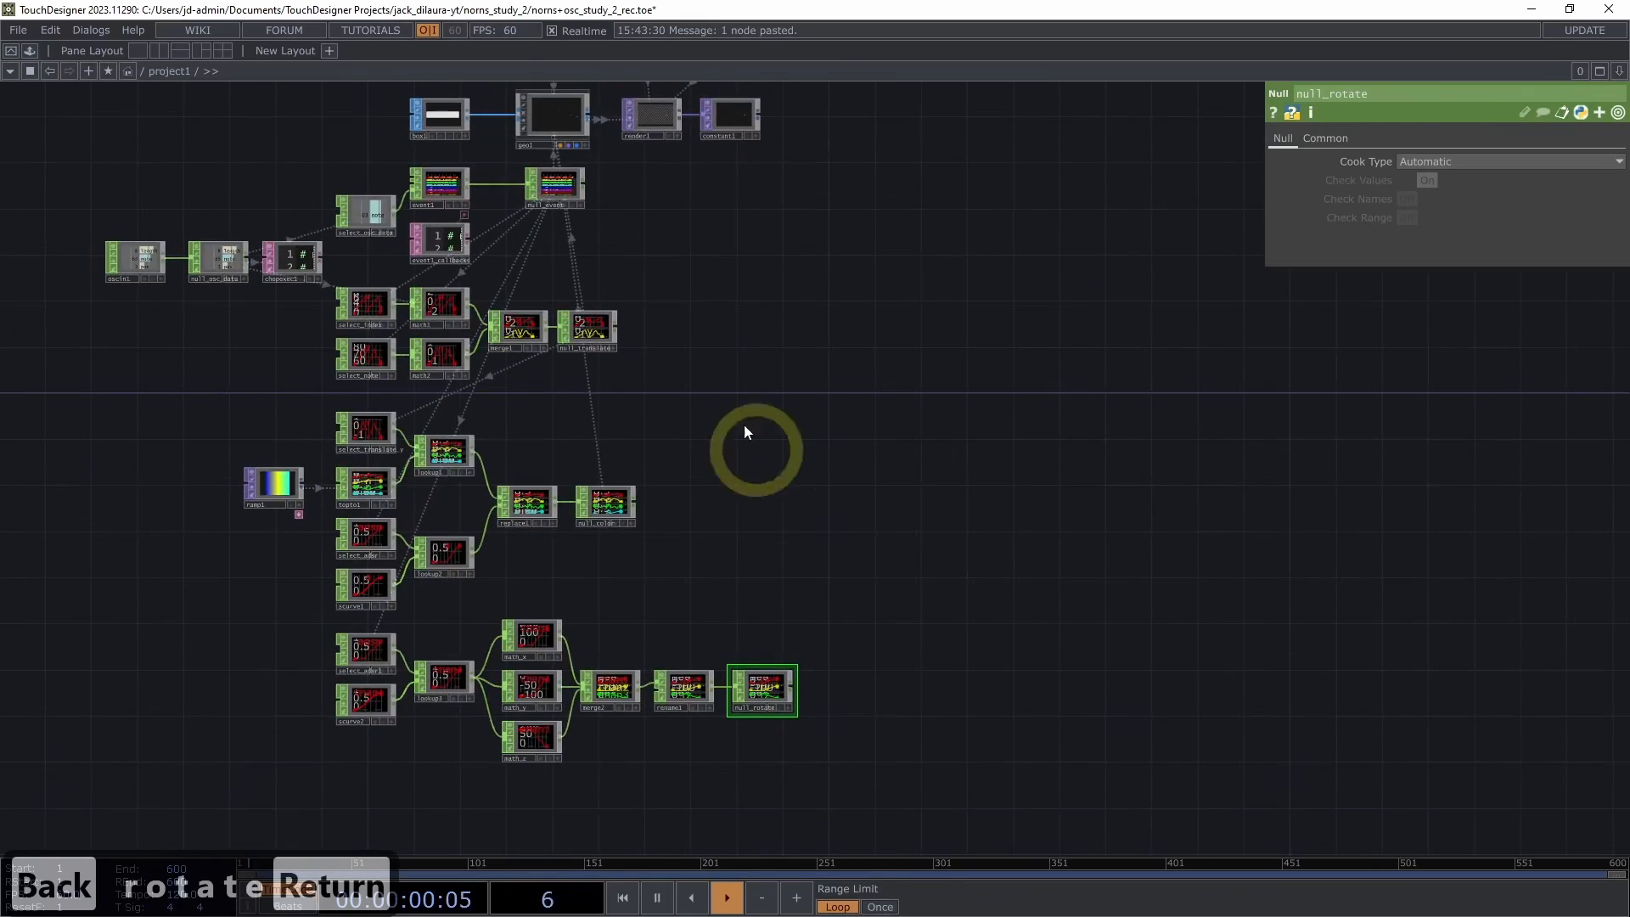
pyautogui.click(567, 112)
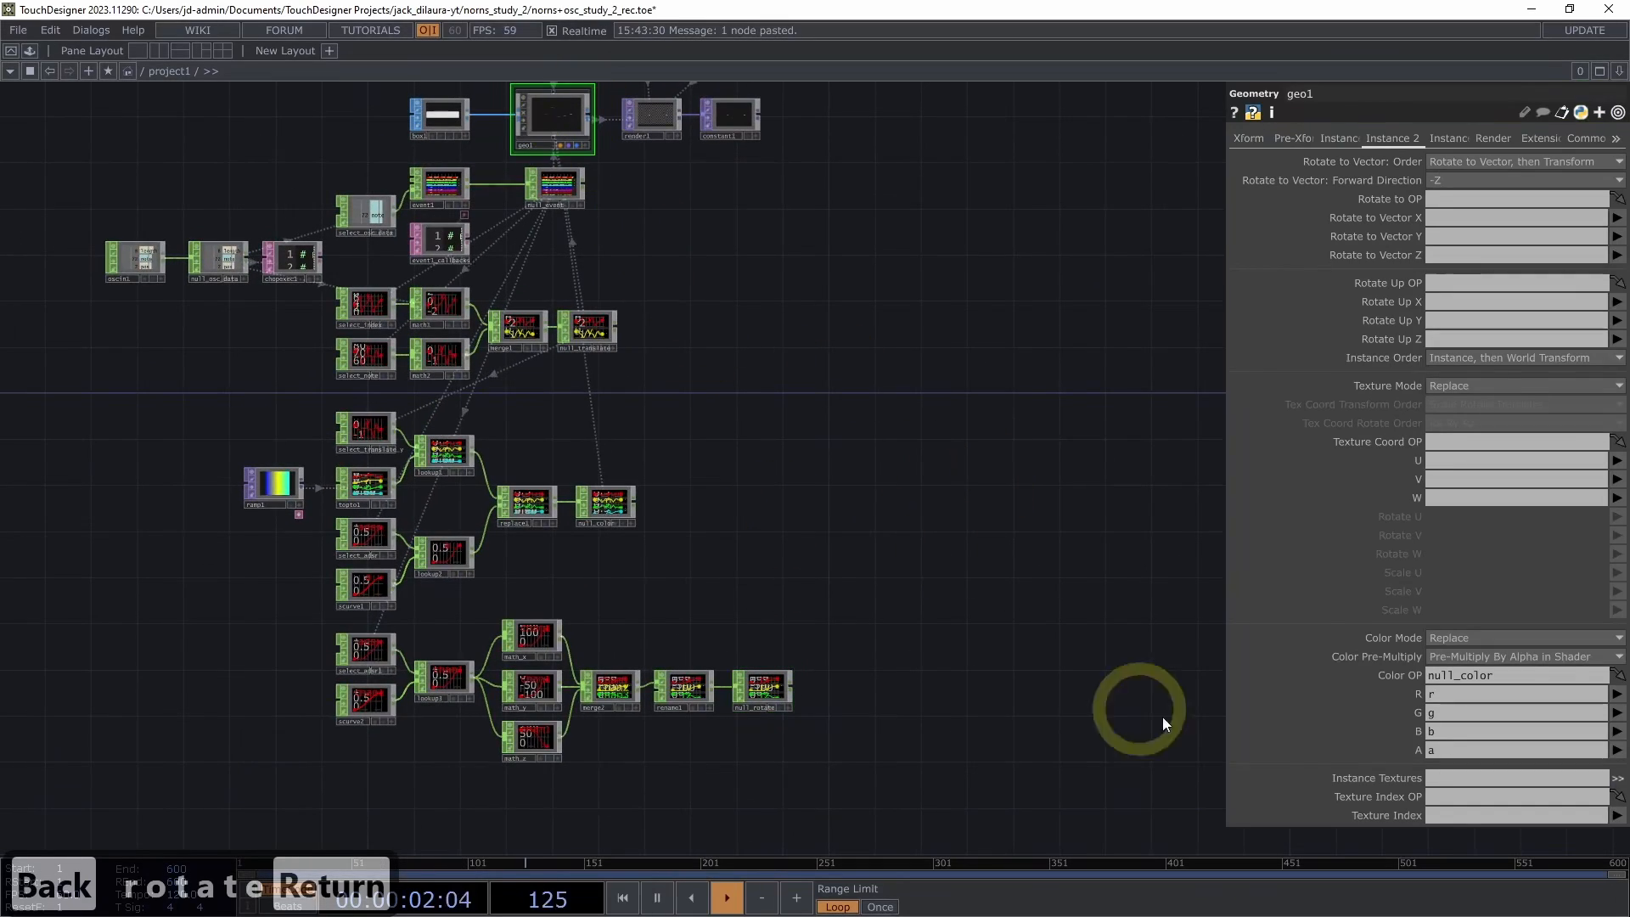
pyautogui.click(1336, 141)
pyautogui.click(1331, 138)
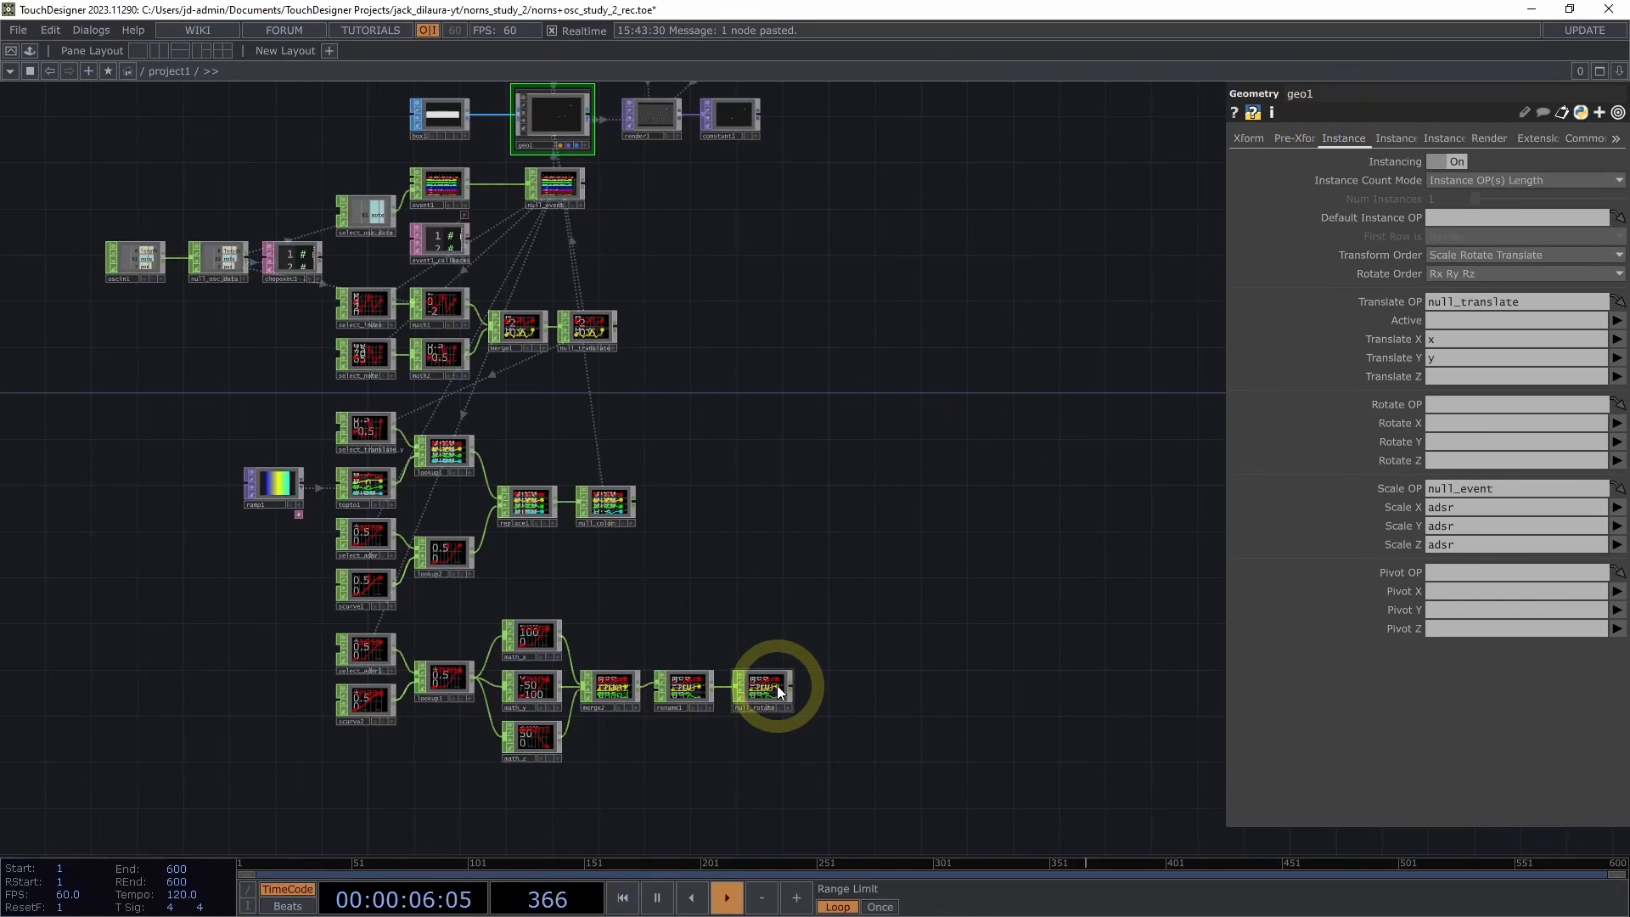
pyautogui.moveTo(767, 690); pyautogui.dragTo(1444, 399)
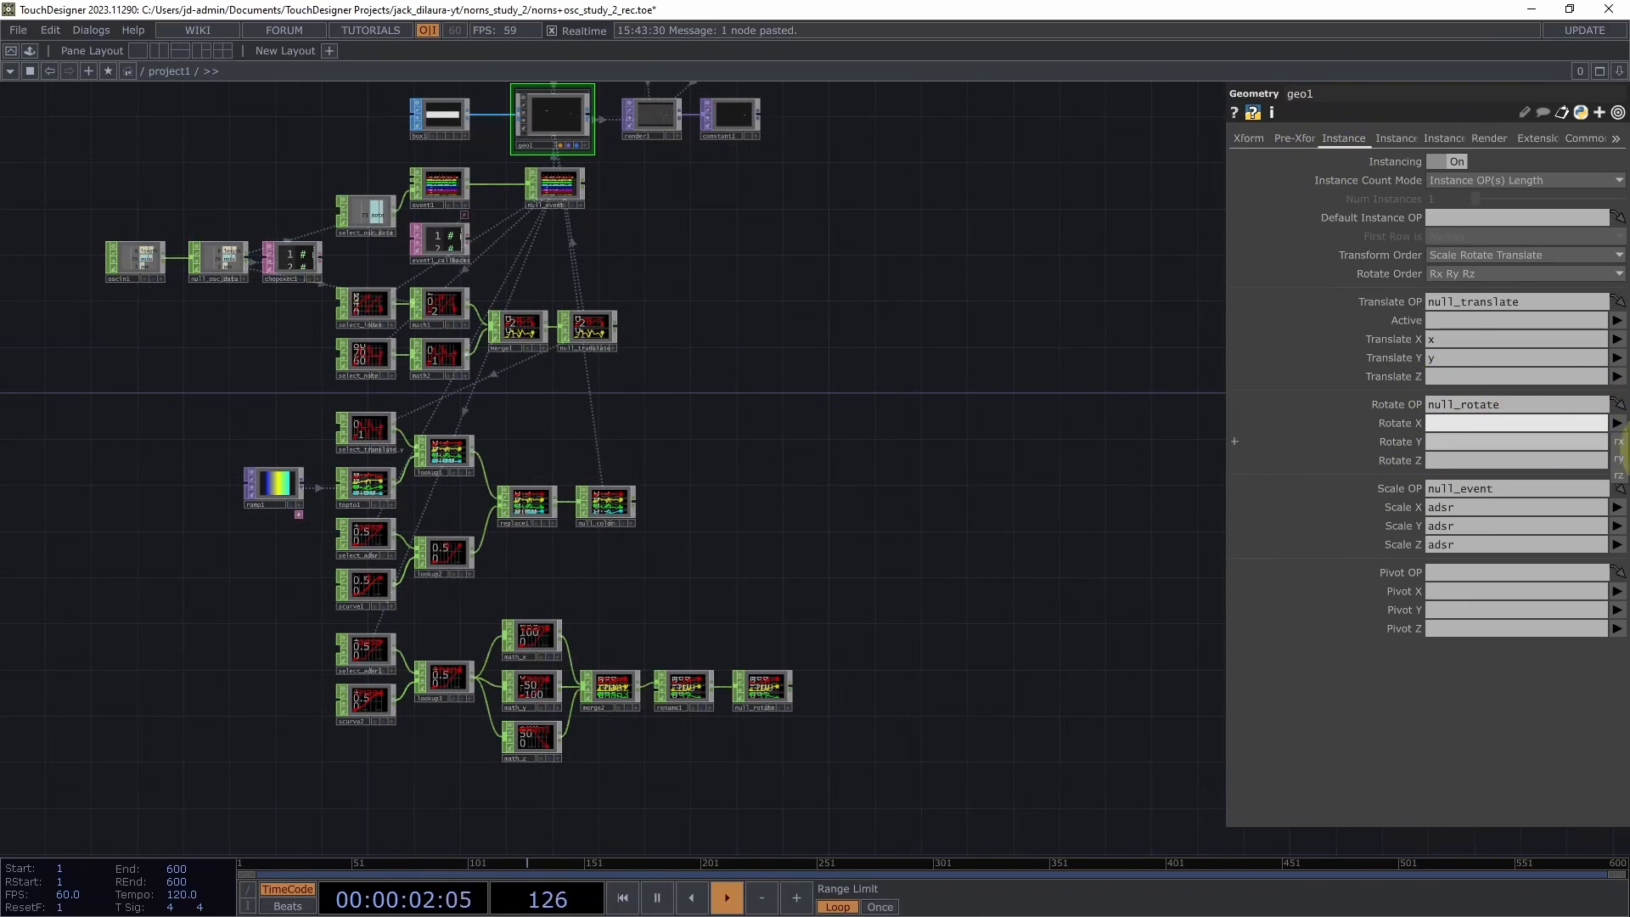
pyautogui.click(1619, 443)
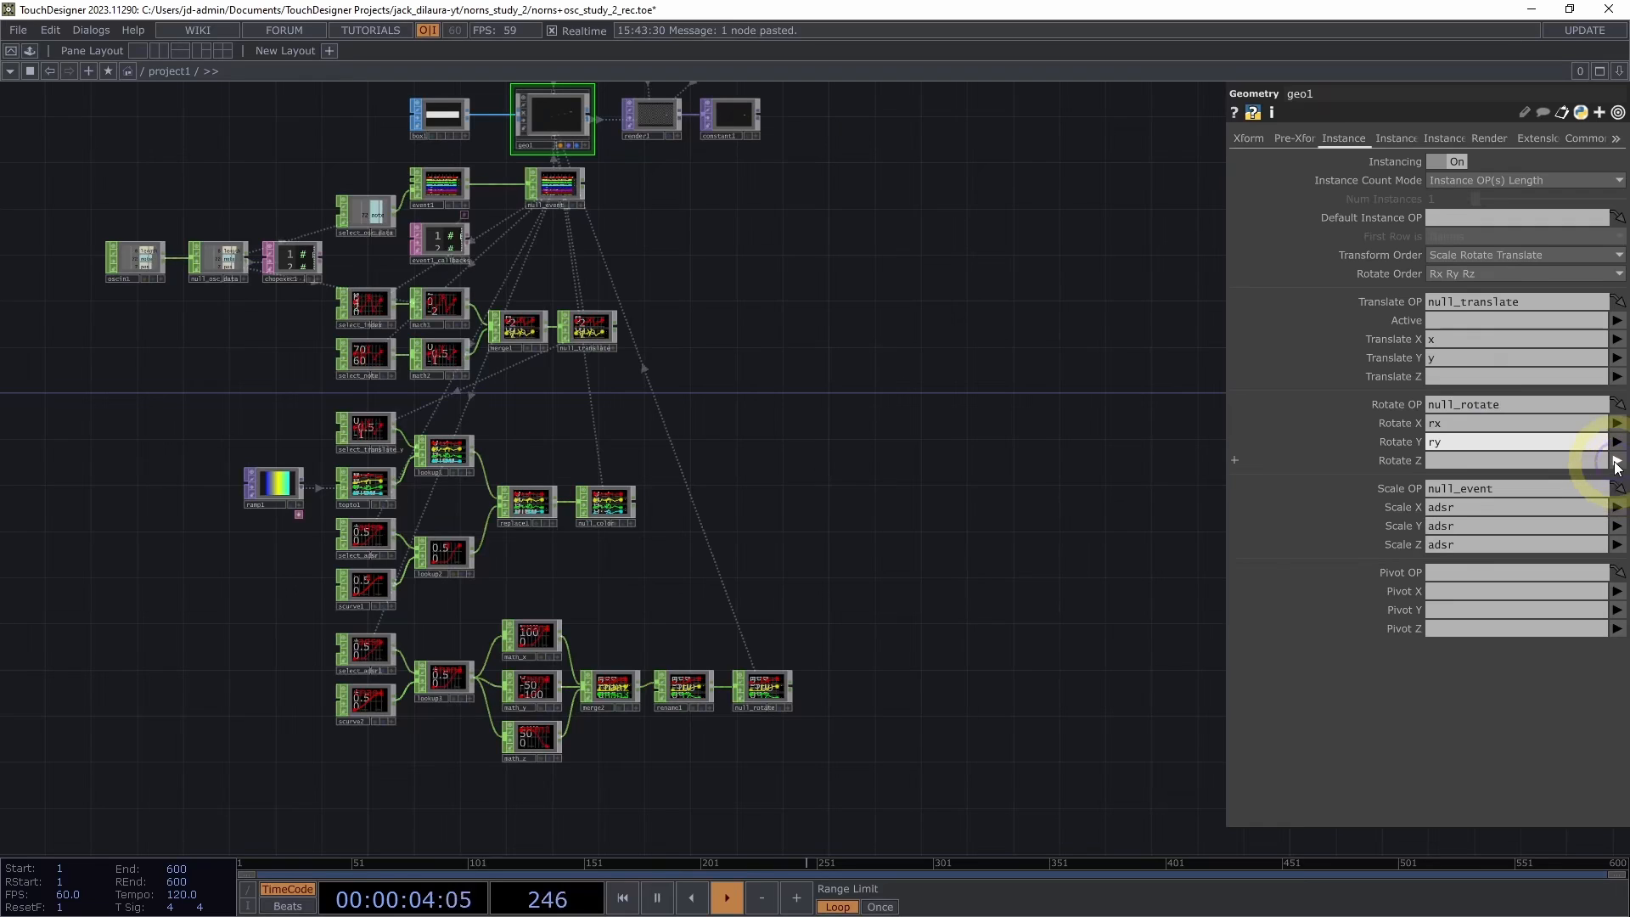
pyautogui.click(1618, 463)
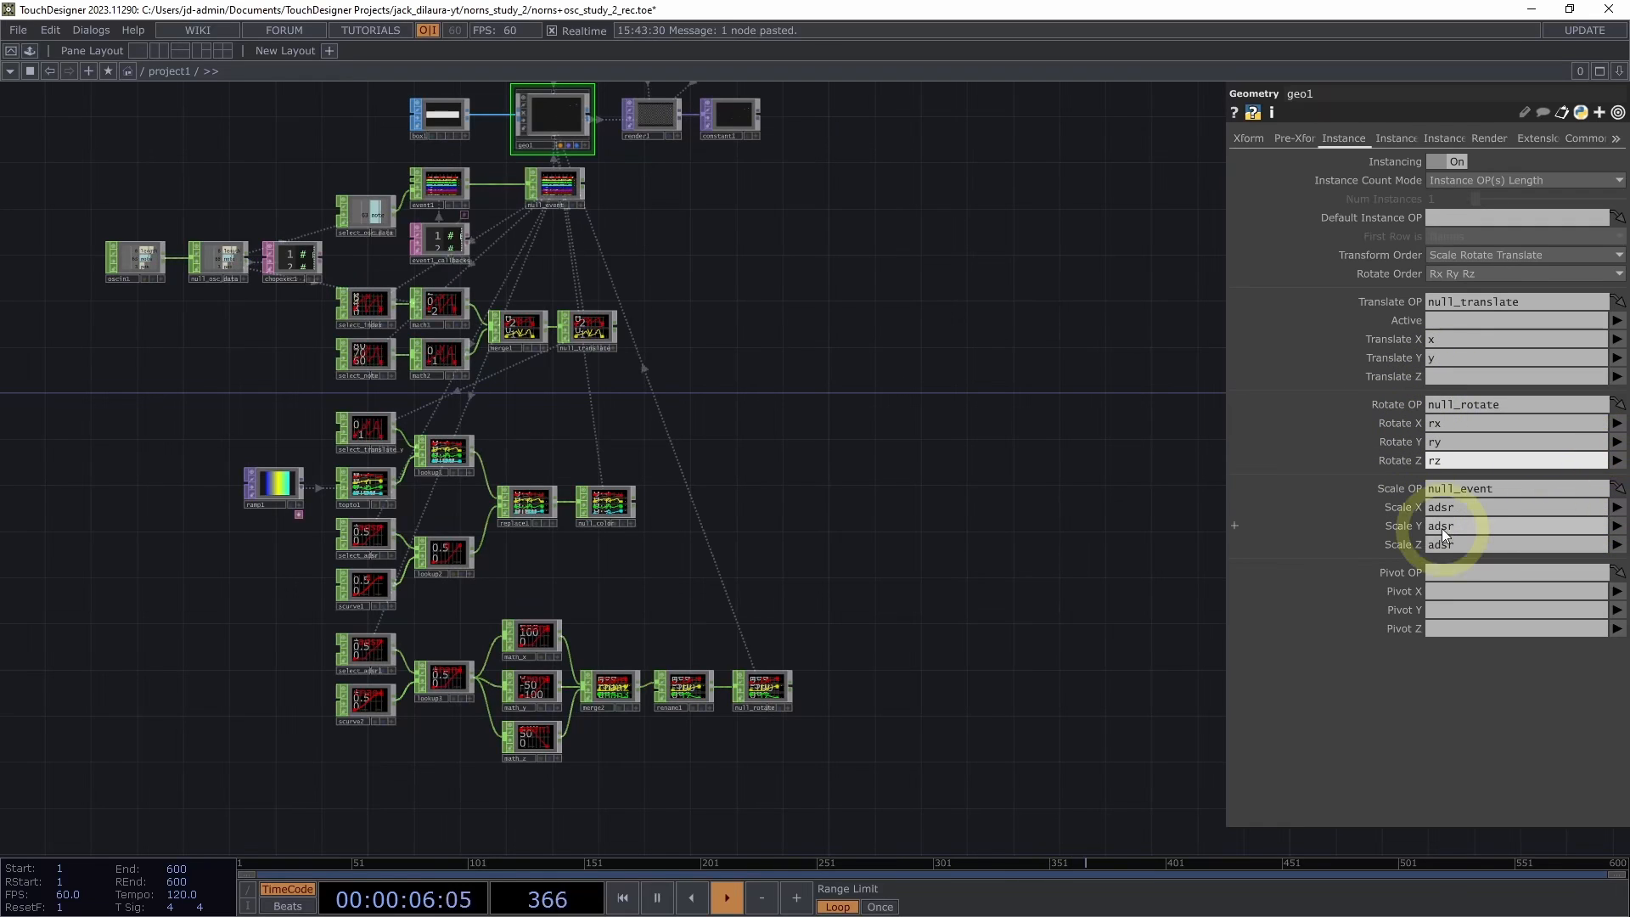
# Open constant1's output in a separate viewer window and examine the rotating instances
pyautogui.moveTo(935, 429); pyautogui.dragTo(976, 703)
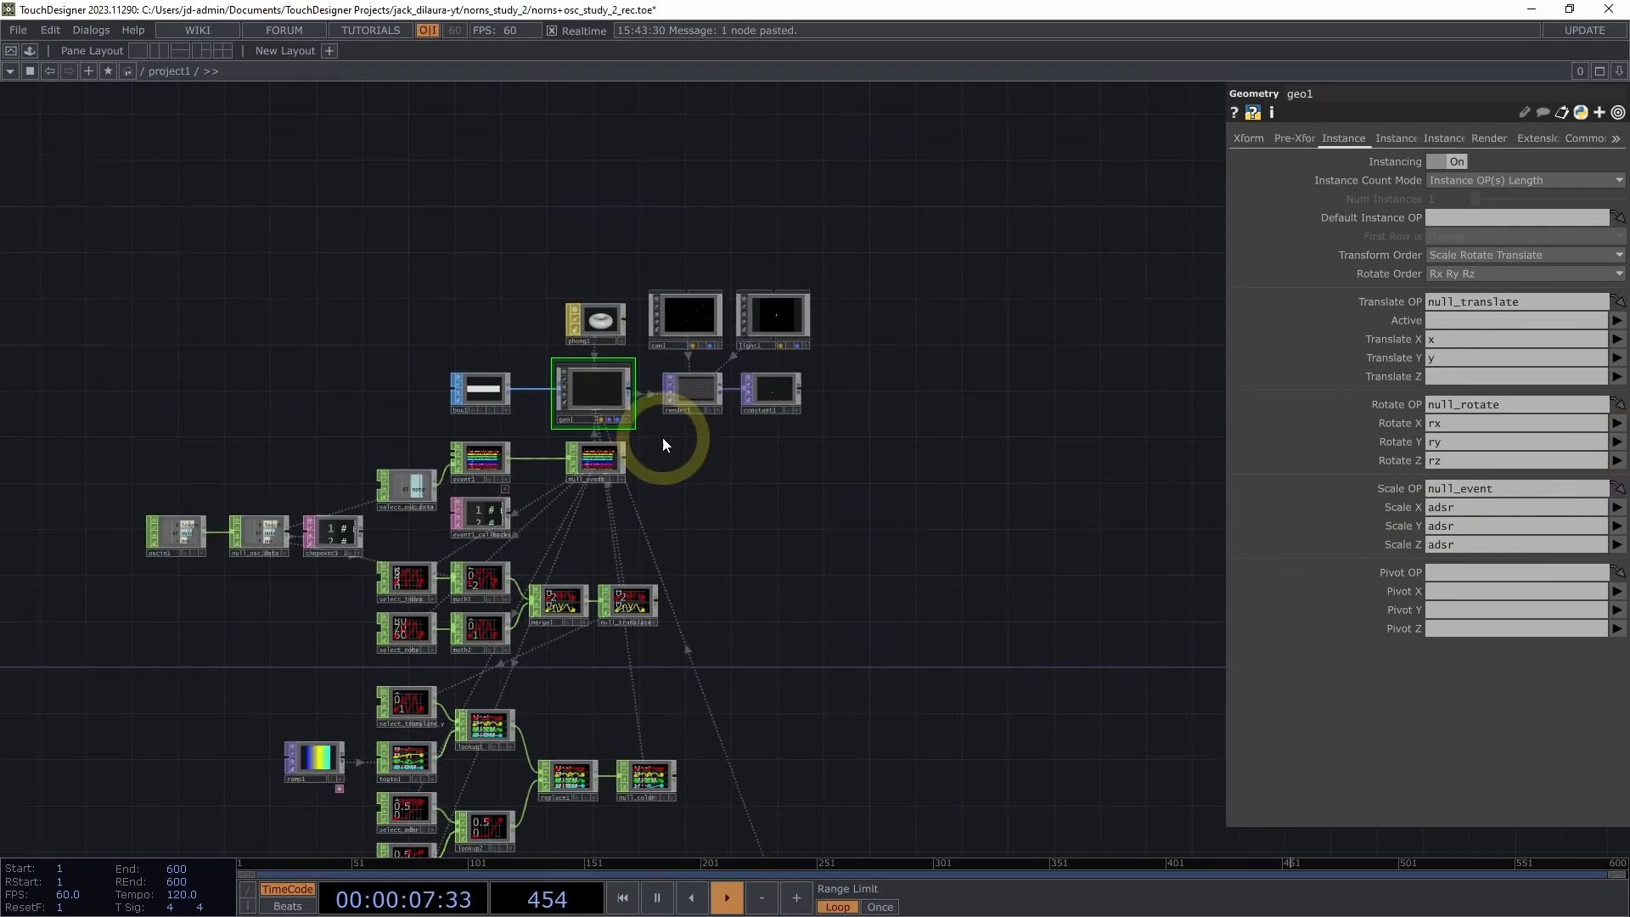
pyautogui.rightClick(783, 388)
pyautogui.click(822, 379)
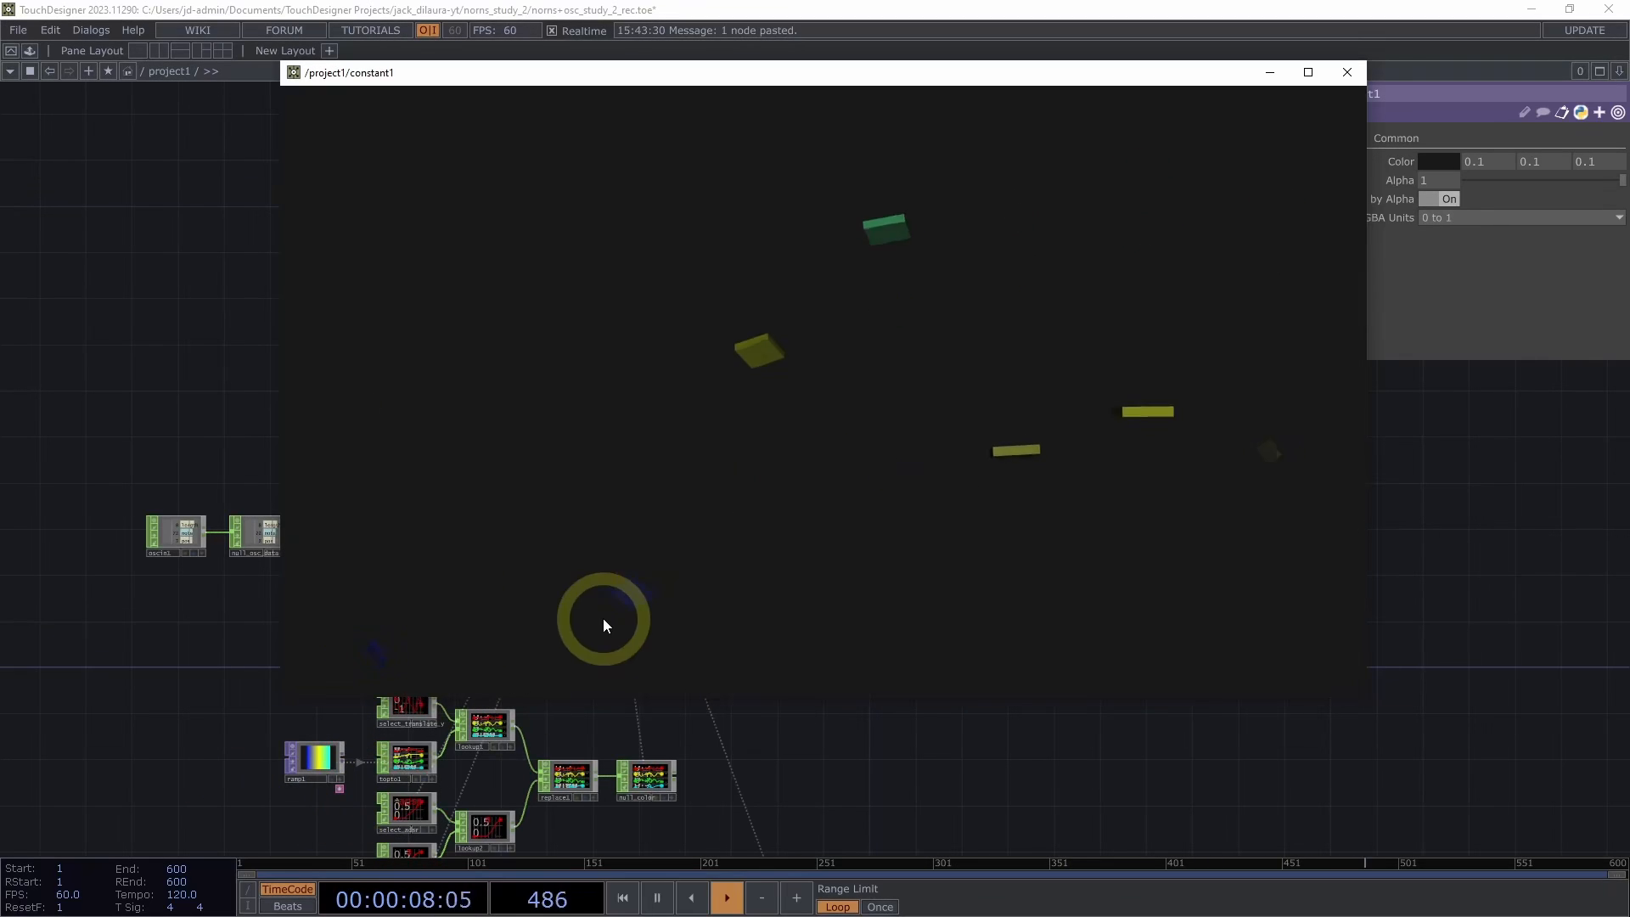
pyautogui.moveTo(822, 82); pyautogui.dragTo(739, 255)
pyautogui.moveTo(855, 198); pyautogui.dragTo(820, 190)
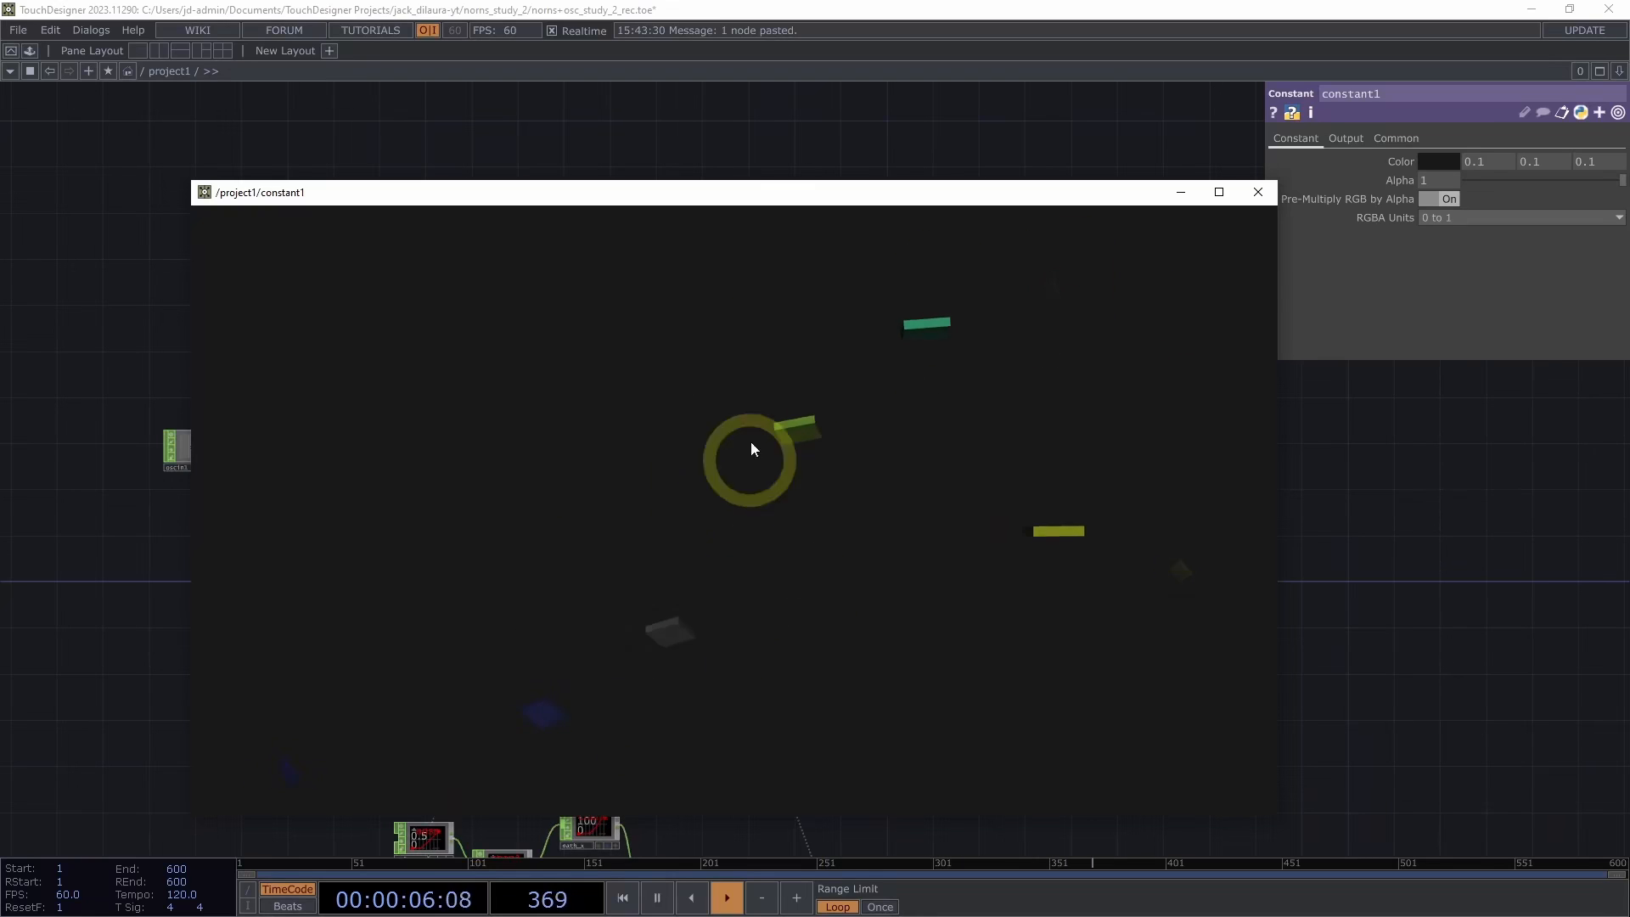
# Raise light1's Dimmer to brighten the instances, keeping the render preview in view
pyautogui.moveTo(798, 200); pyautogui.dragTo(704, 370)
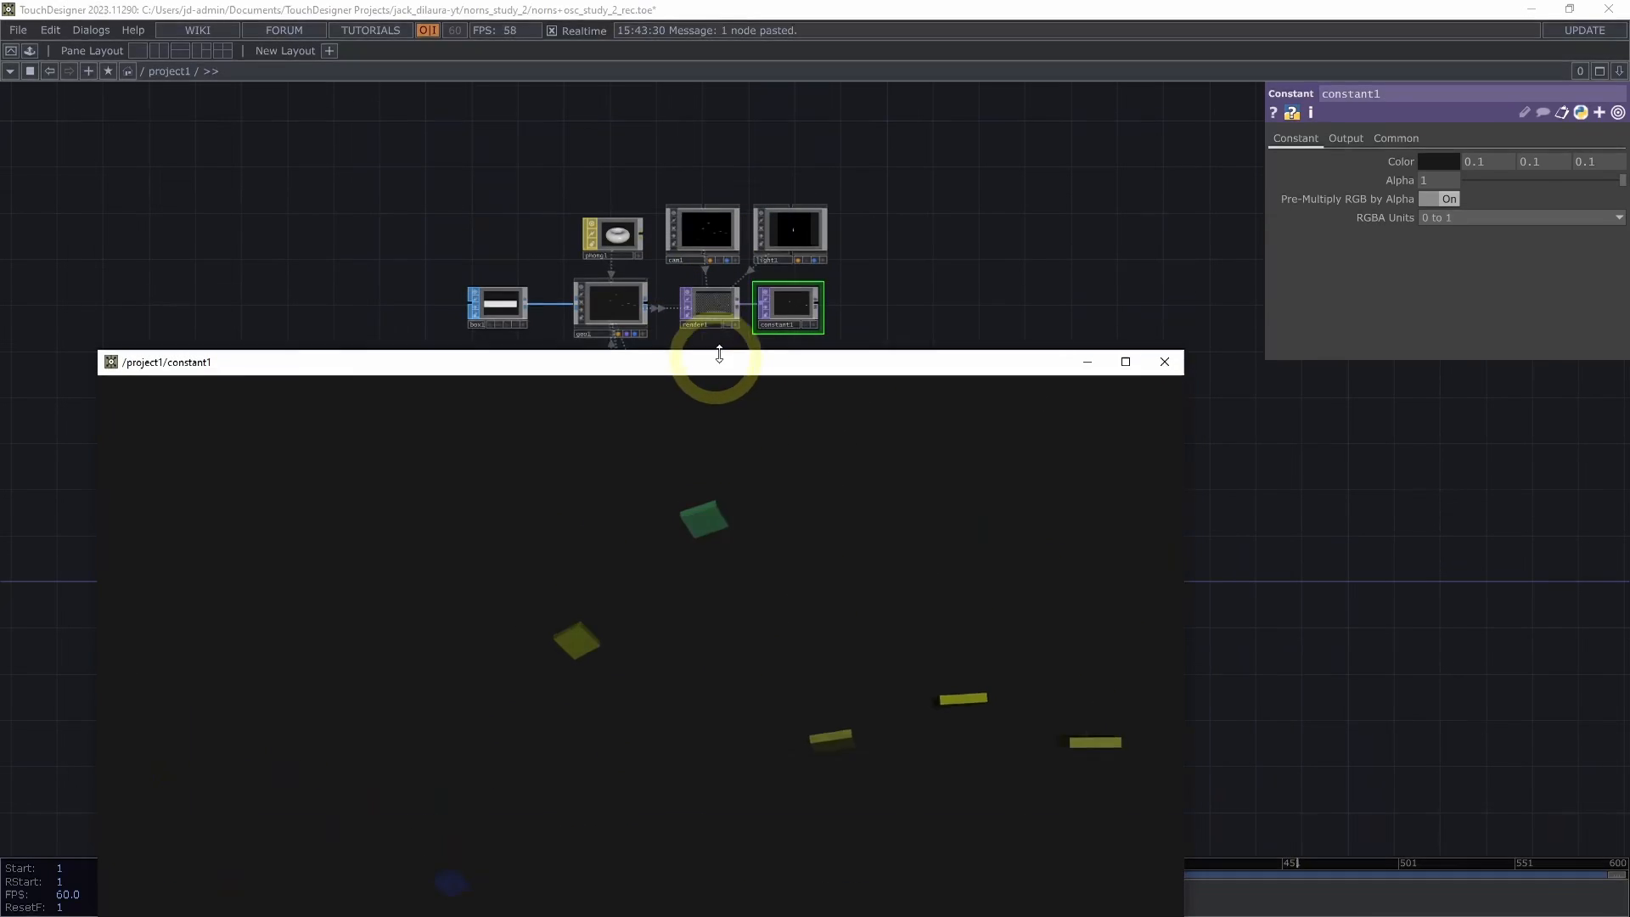
pyautogui.click(793, 226)
pyautogui.click(1180, 170)
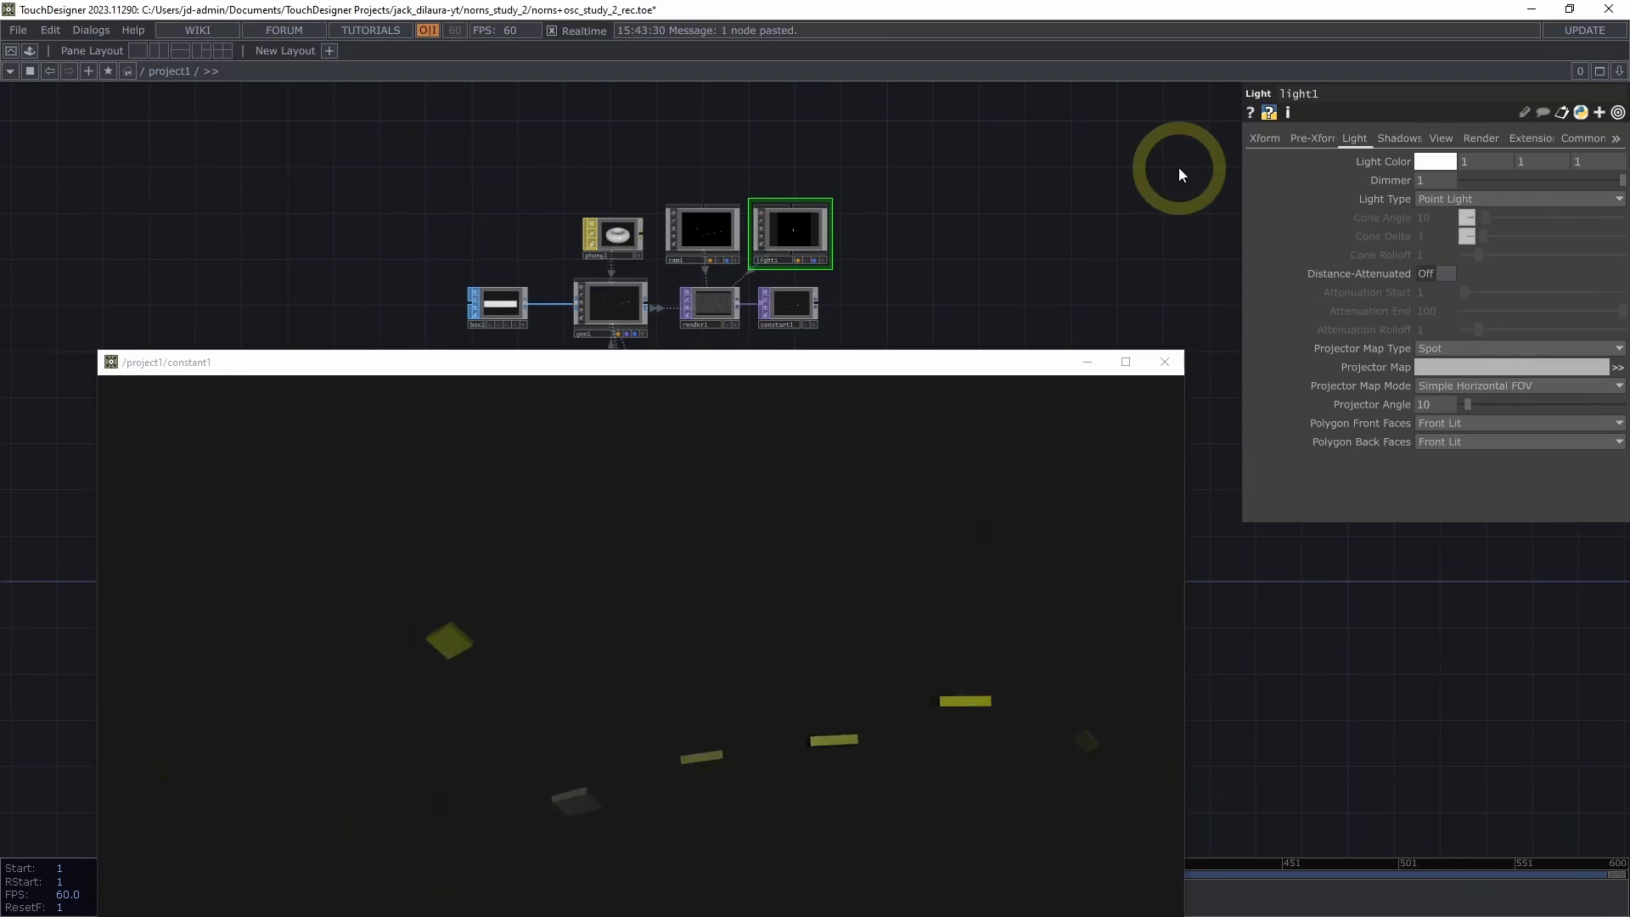
pyautogui.moveTo(1435, 186); pyautogui.dragTo(1459, 162, button='middle')
pyautogui.moveTo(924, 375); pyautogui.dragTo(1010, 153)
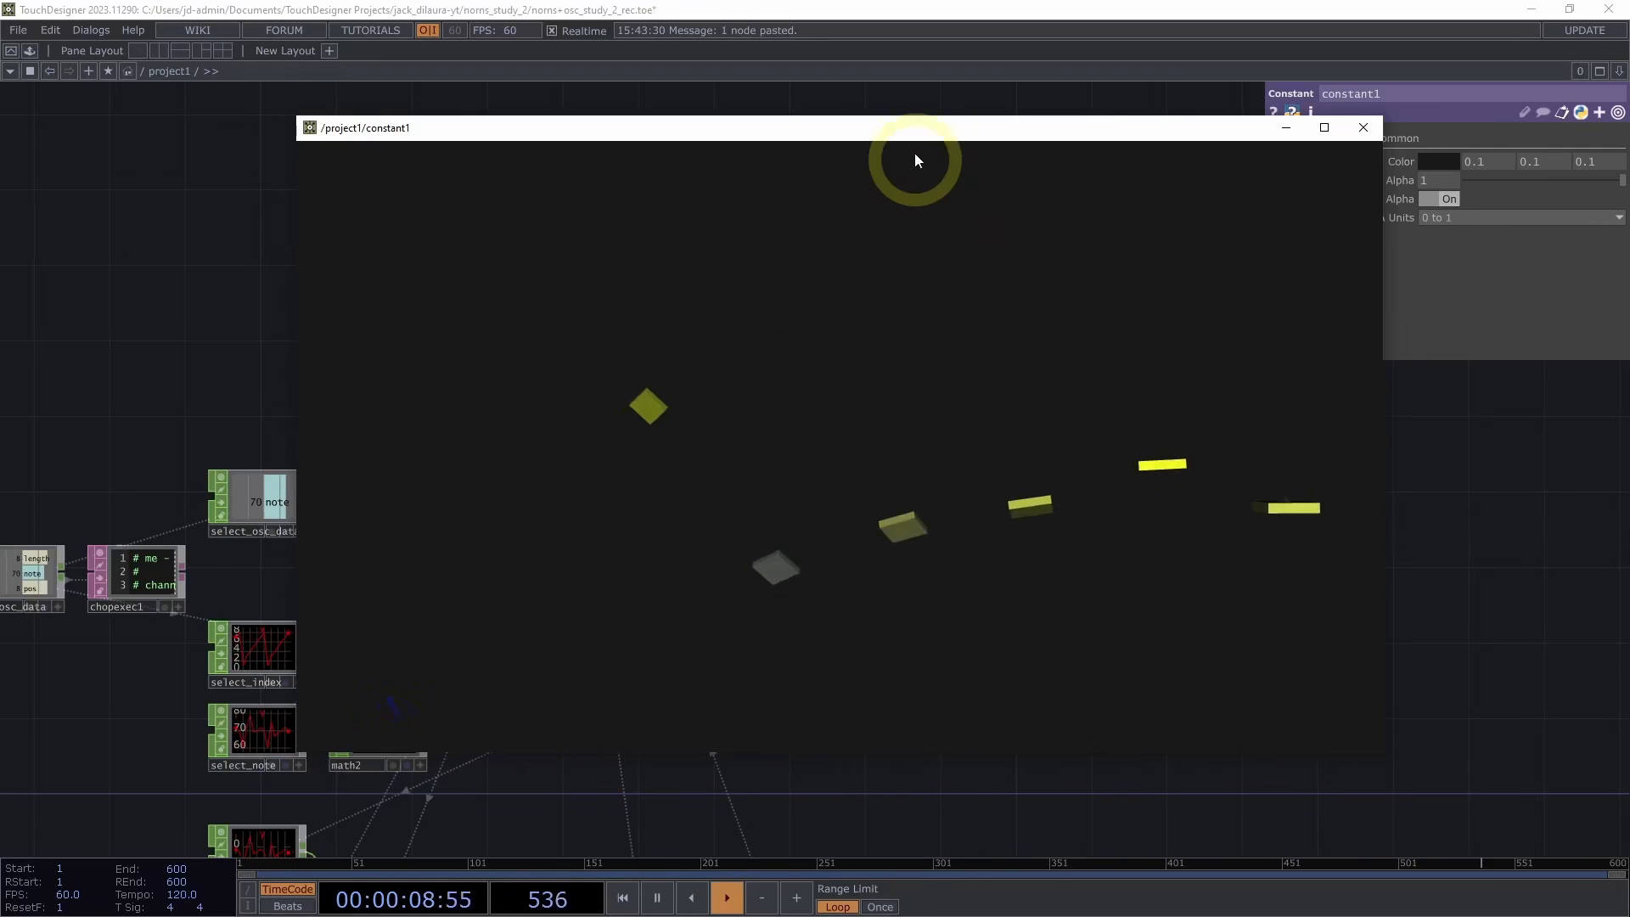
# Turn on Blending (Transparency) for the phong1 material, keeping the render preview in view
pyautogui.moveTo(917, 129); pyautogui.dragTo(931, 295)
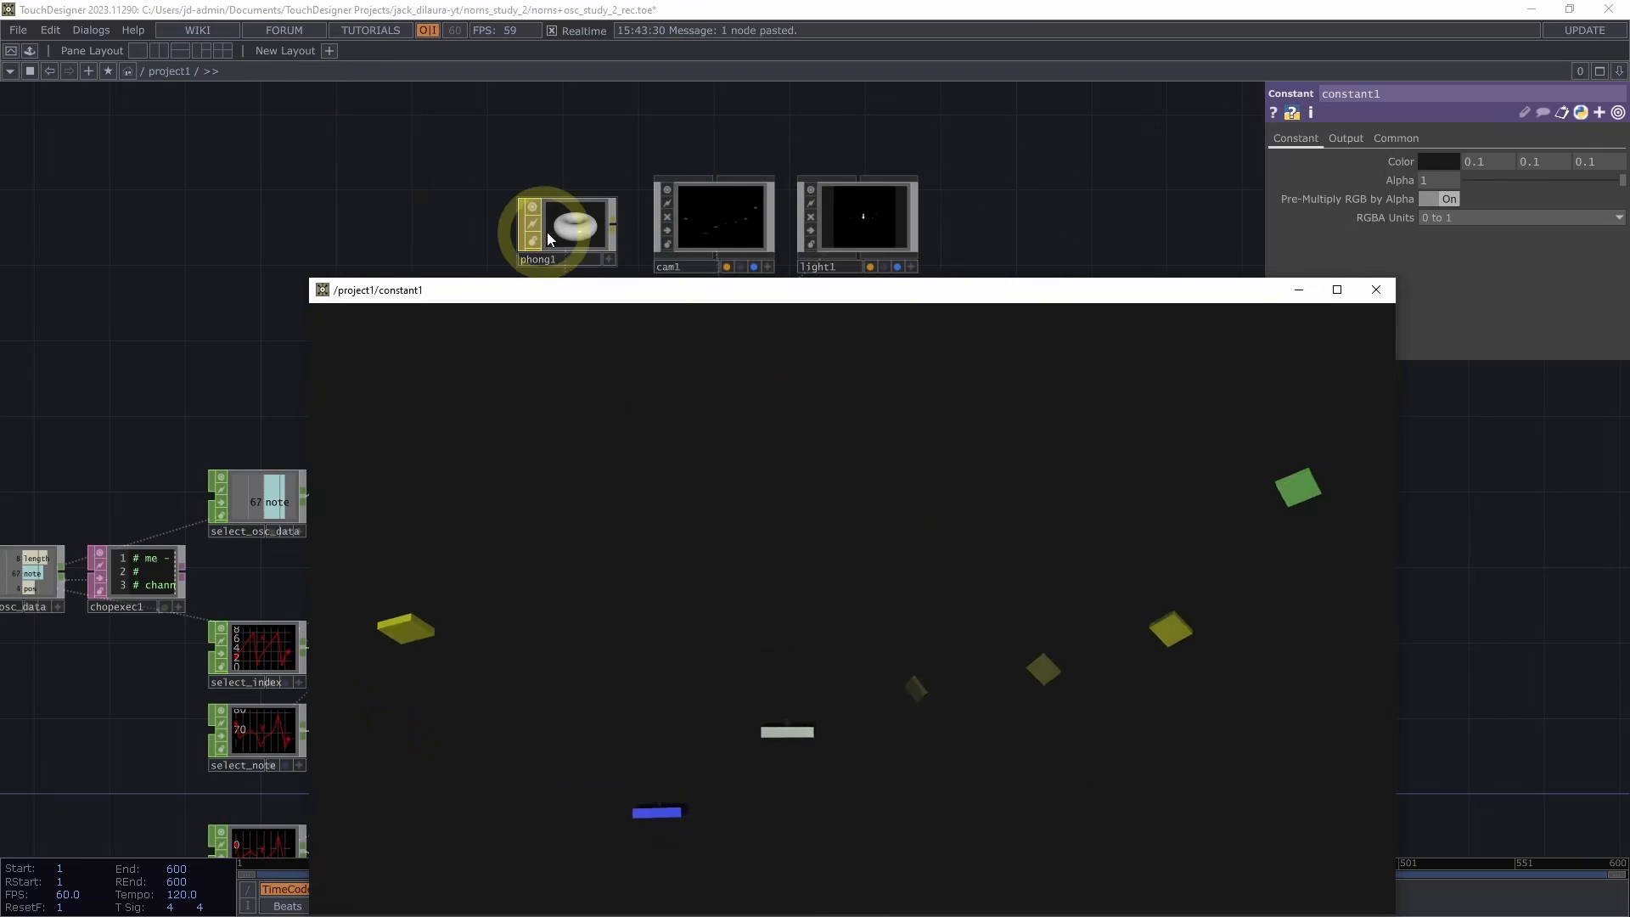
pyautogui.click(598, 223)
pyautogui.moveTo(640, 298); pyautogui.dragTo(653, 372)
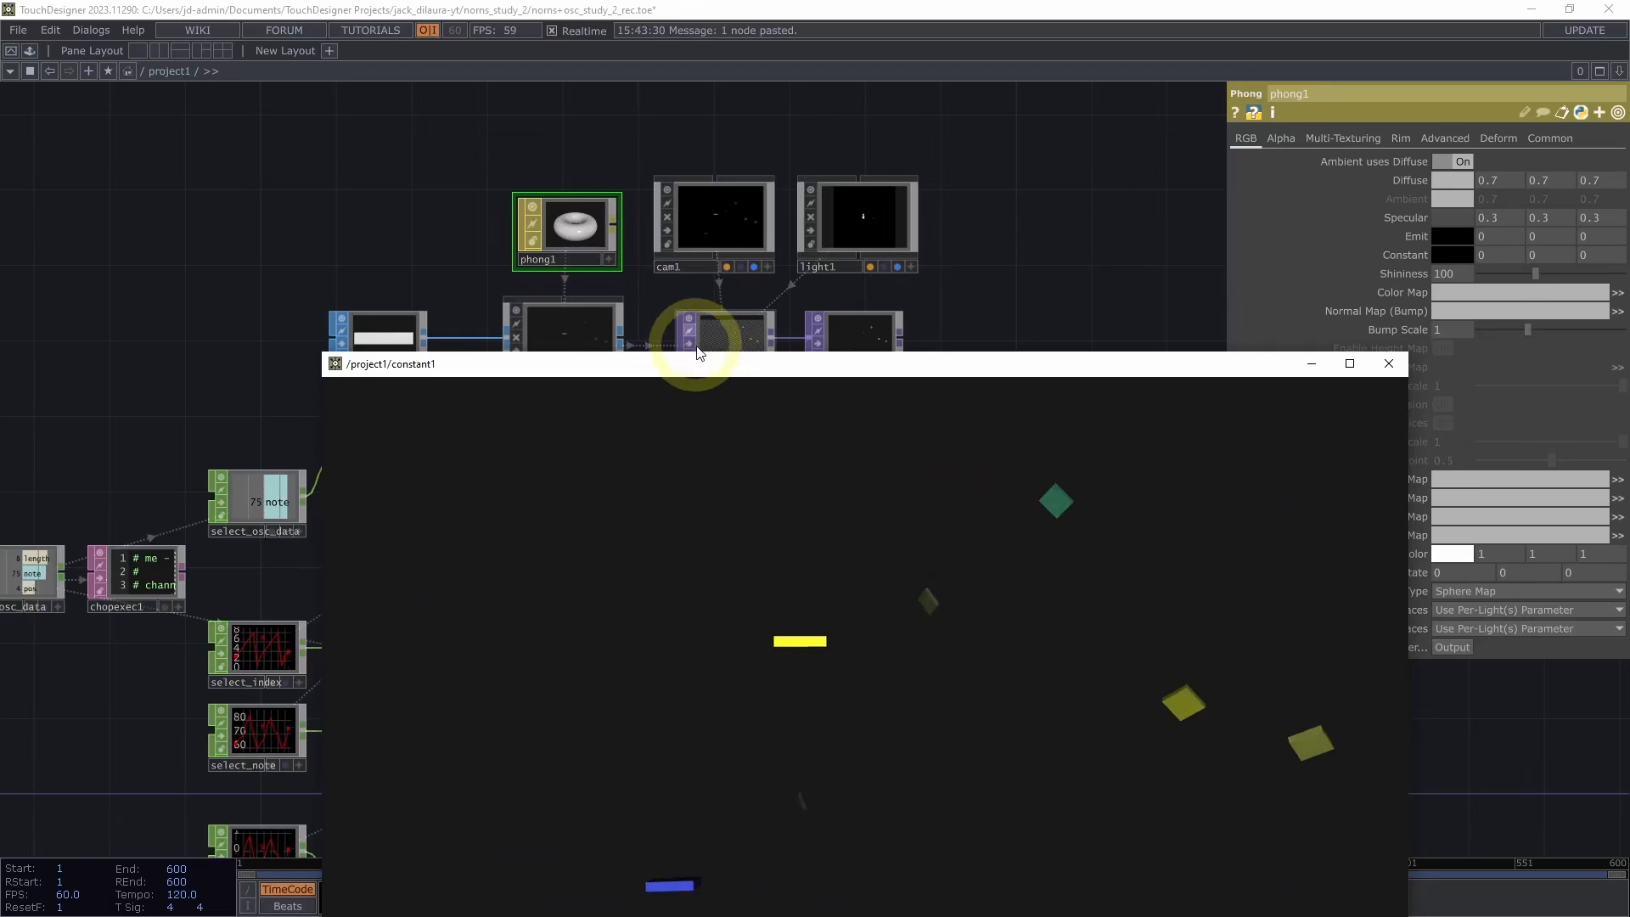
pyautogui.click(1563, 136)
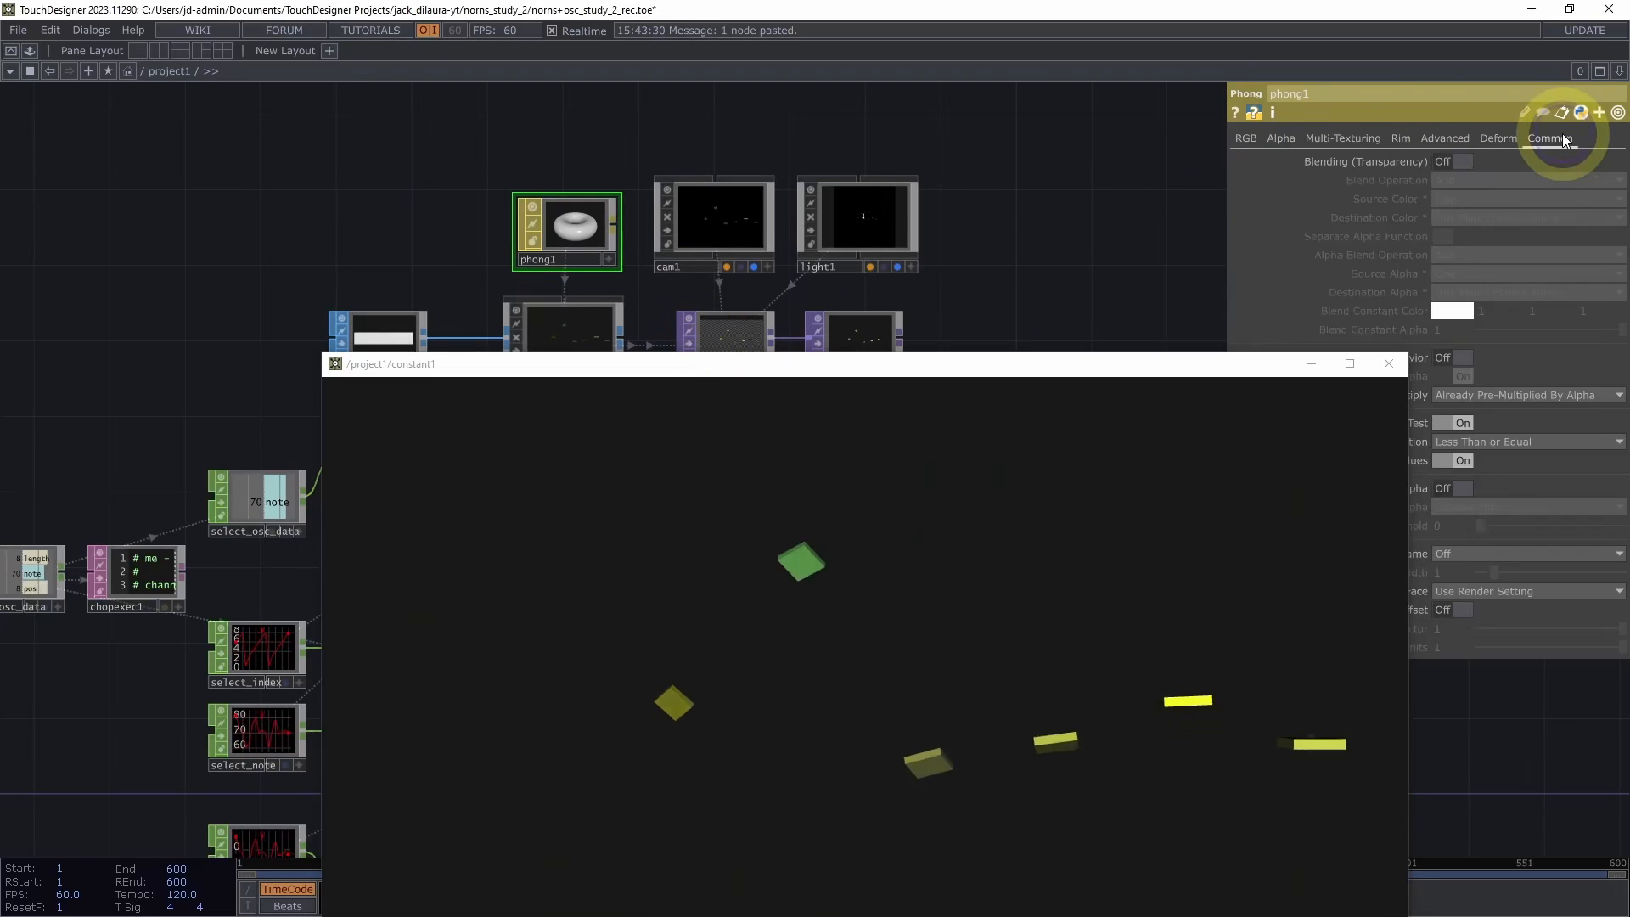
pyautogui.moveTo(1086, 368); pyautogui.dragTo(824, 125)
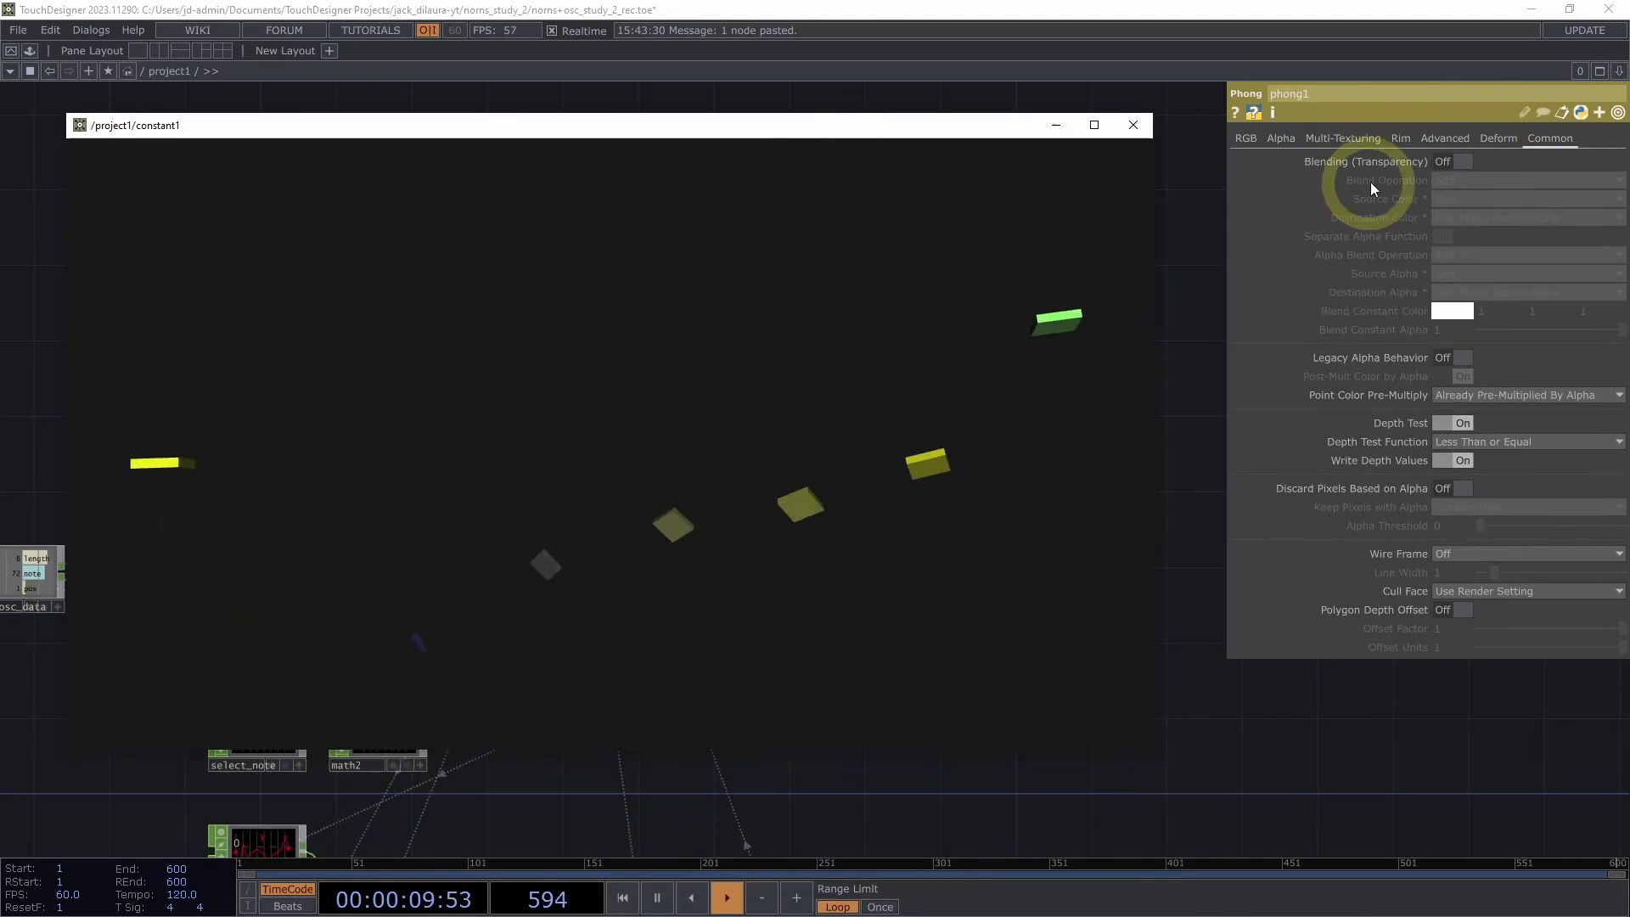
pyautogui.click(1465, 161)
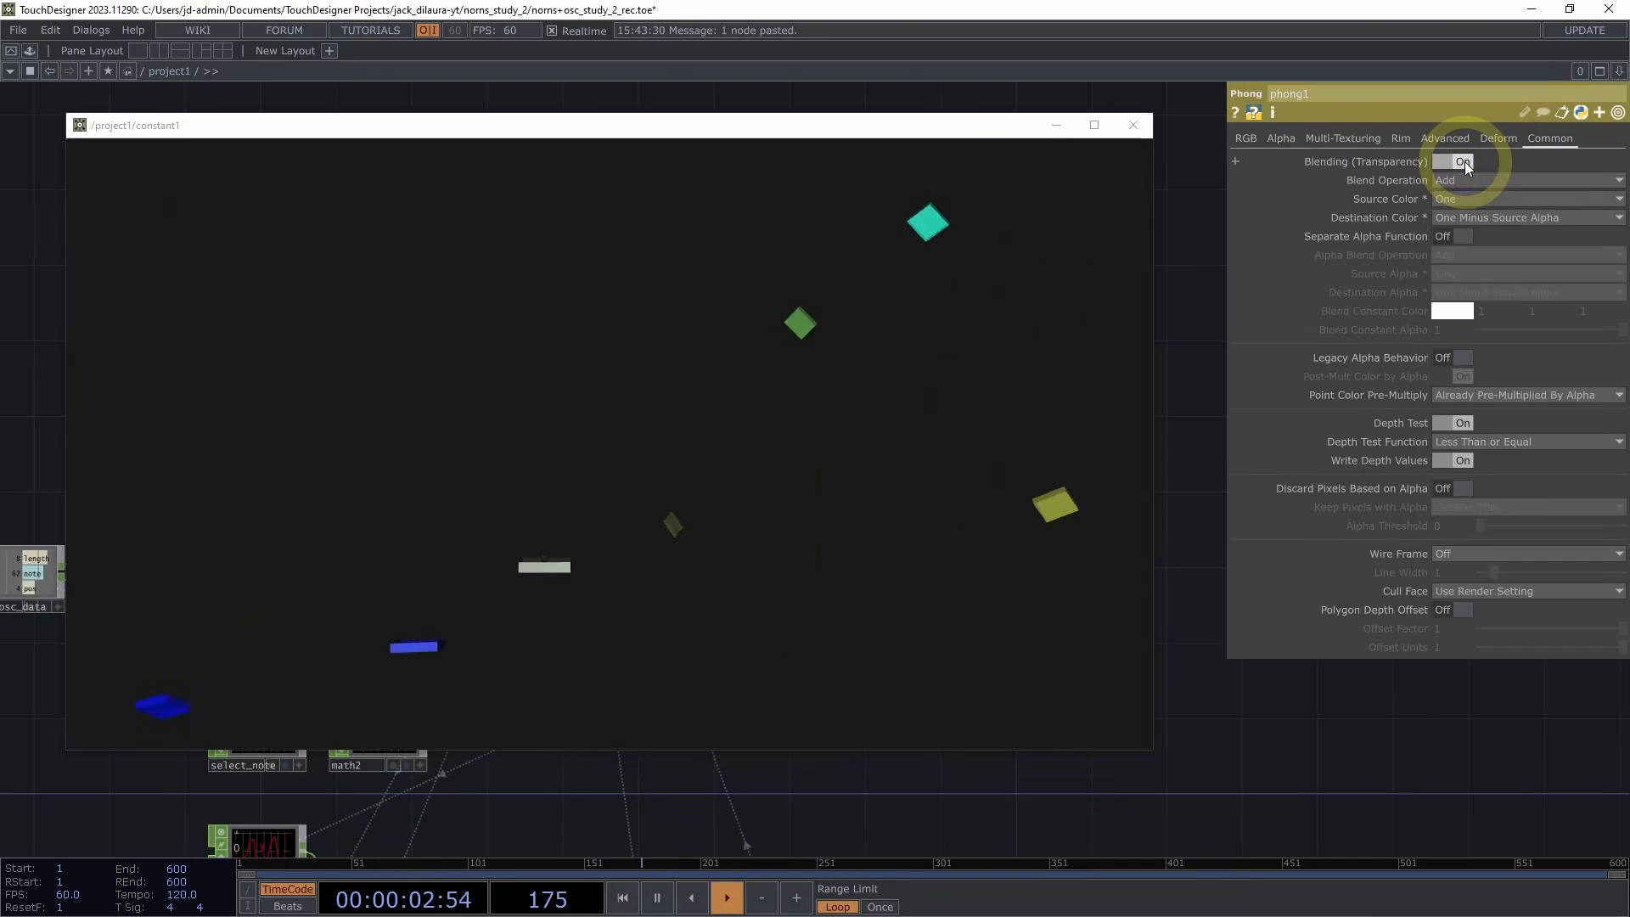